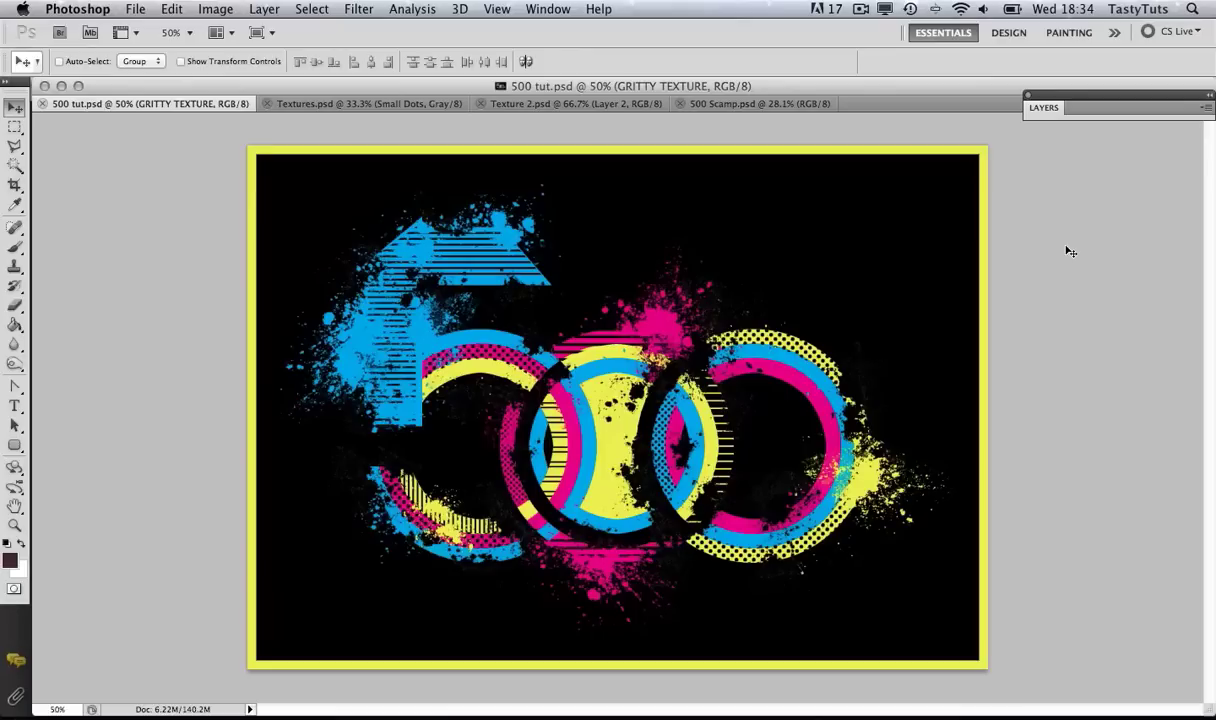
Switch to Acrobat and page through 500_project_sheet.pdf to review the project overview and download links
{"action": "key", "text": "super+Tab"}
{"action": "key", "text": "super+Tab"}
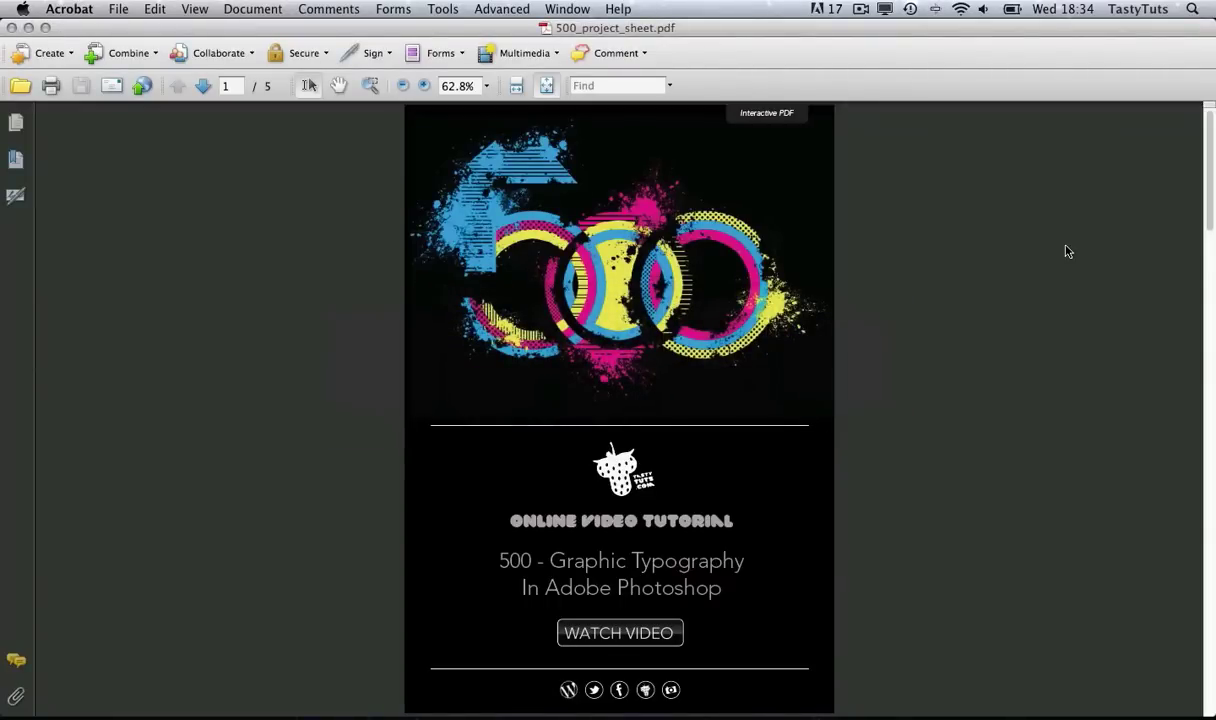
{"action": "key", "text": "Right"}
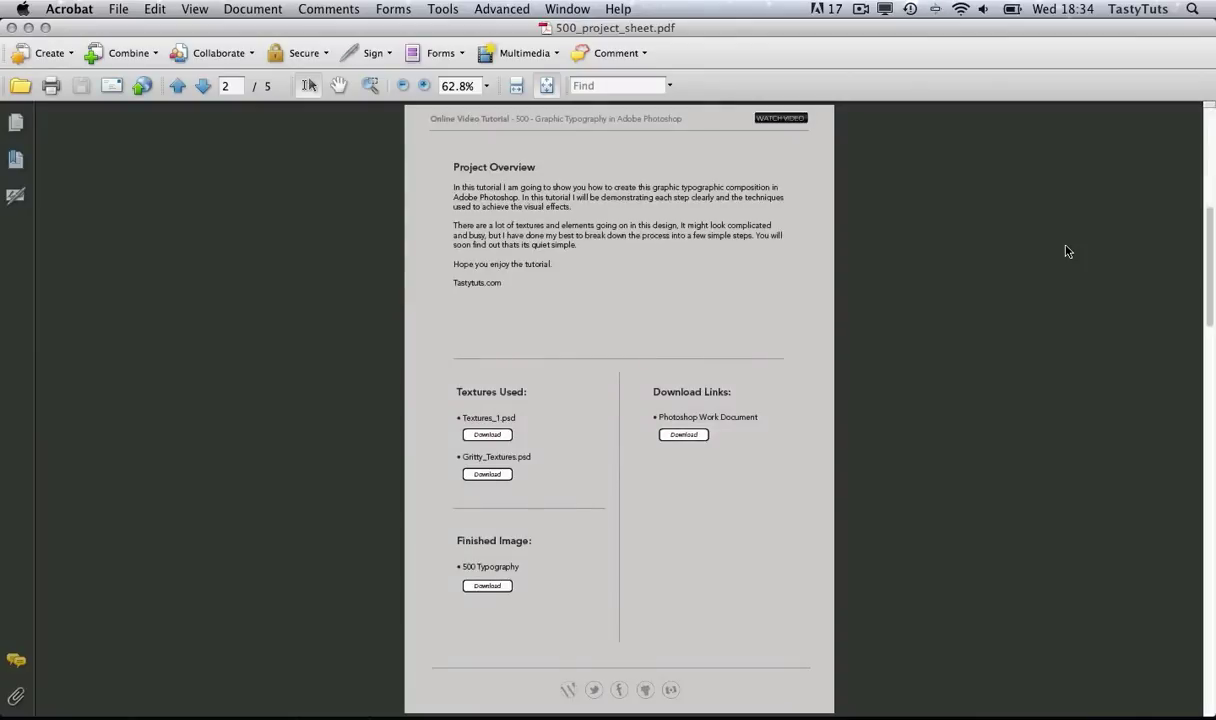
{"action": "key", "text": "Right"}
{"action": "key", "text": "Left"}
{"action": "key", "text": "Left"}
Switch back to Photoshop and view the patterns in Textures.psd and the splatters in Texture 2.psd, ending on 500 tut.psd
{"action": "key", "text": "super+Tab"}
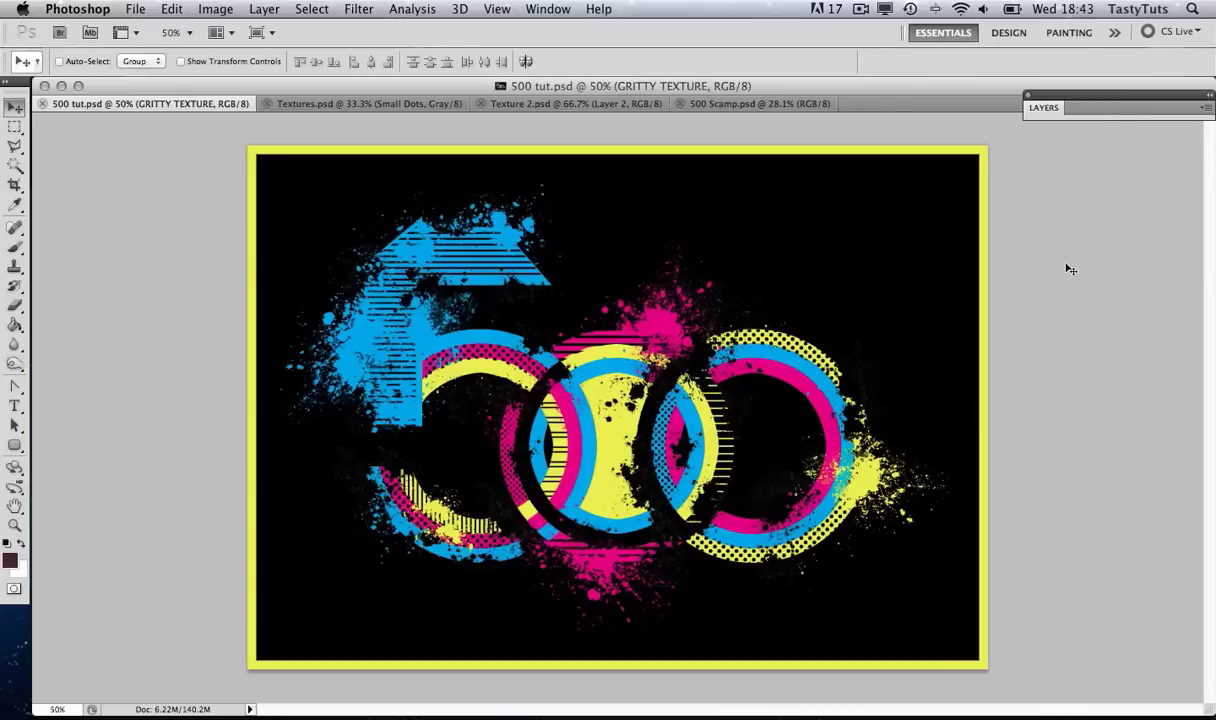
{"action": "left_click", "coordinate": [380, 103]}
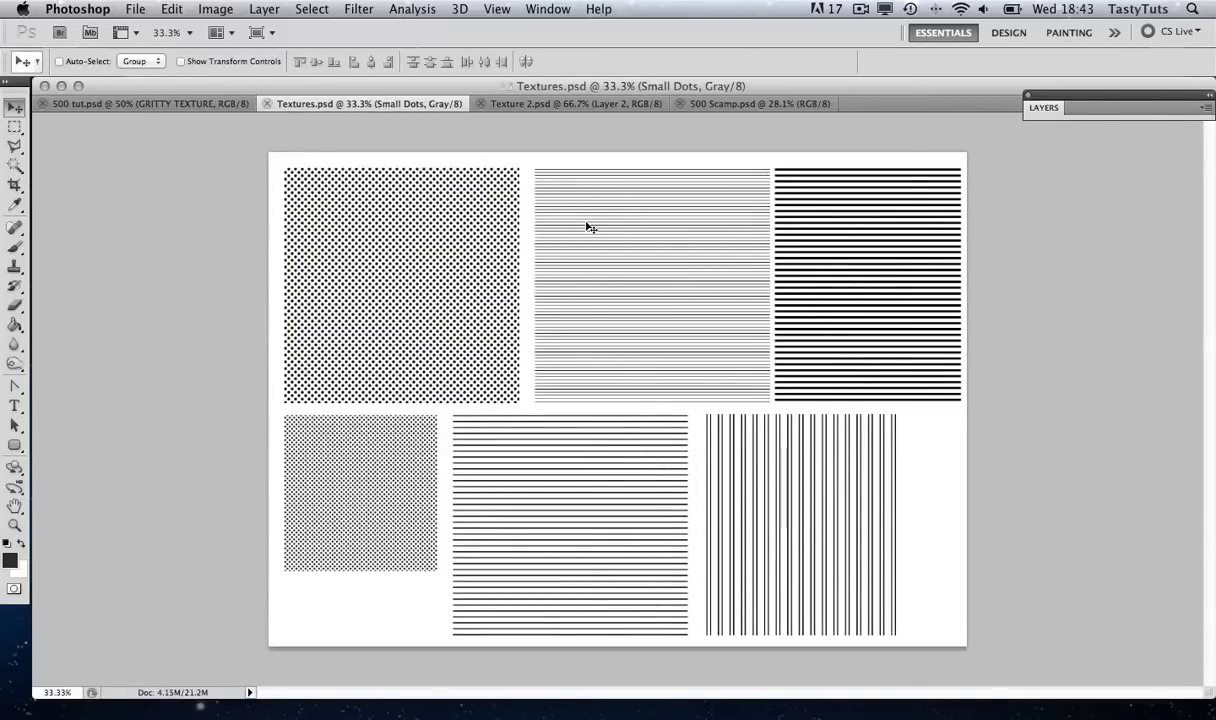
{"action": "left_click", "coordinate": [517, 101]}
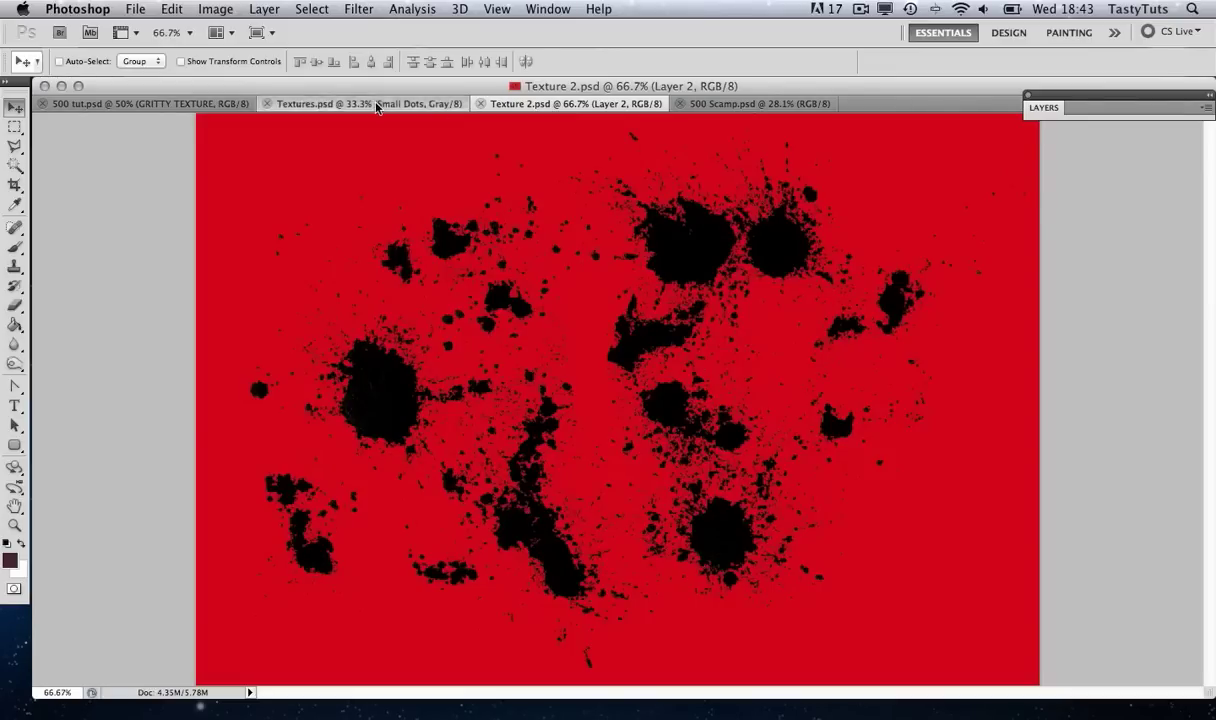
{"action": "left_click", "coordinate": [415, 104]}
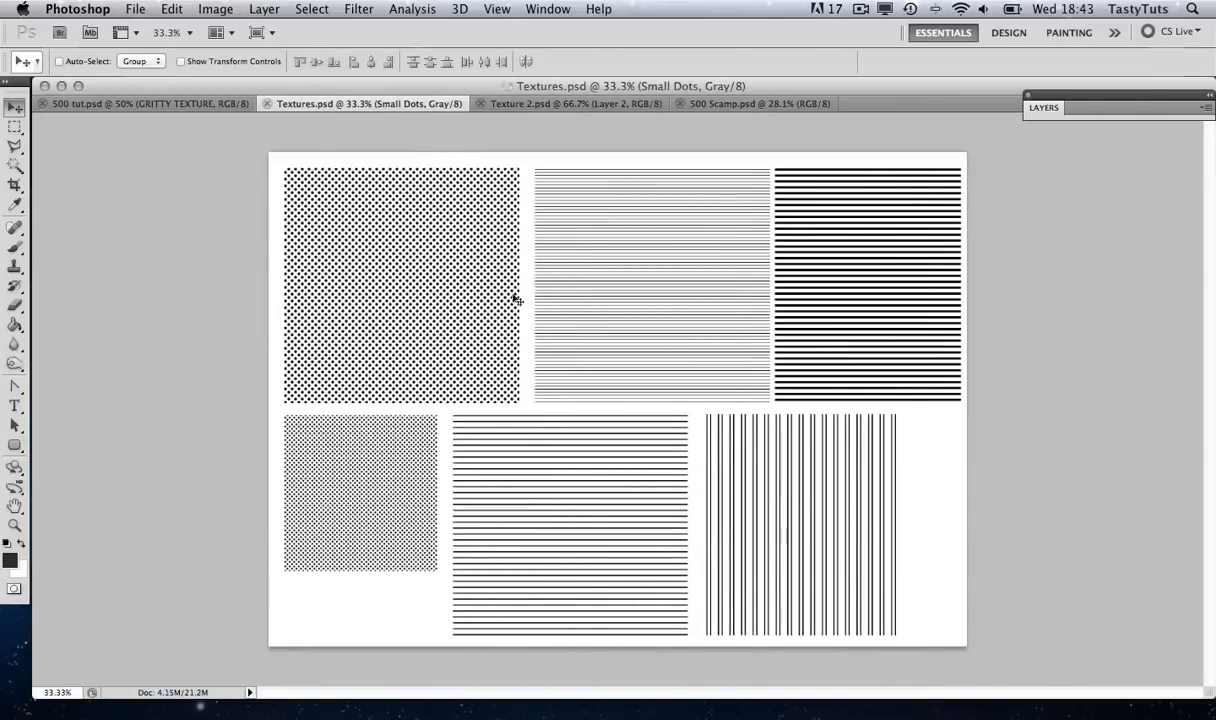
{"action": "left_click", "coordinate": [191, 105]}
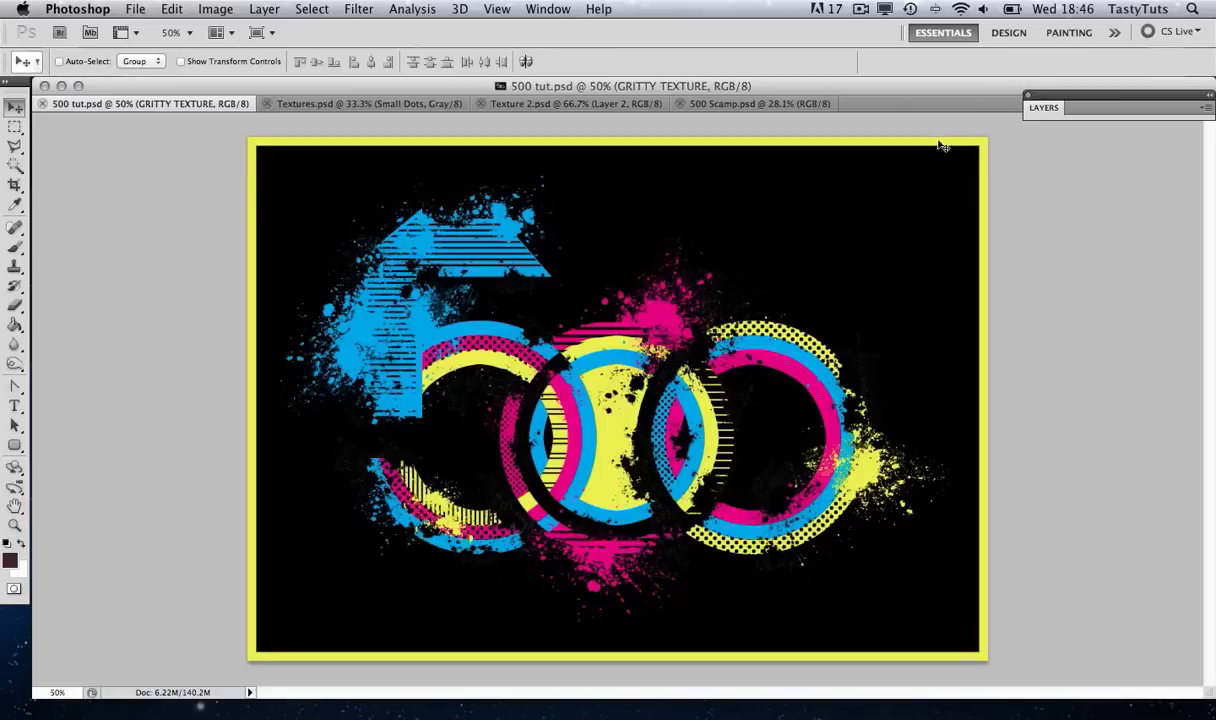
Expand the layer list and hide the COLOUR TEXTURES, GRITTY TEXTURE and TEXTURES groups to inspect the bare shapes
{"action": "left_click_drag", "start_coordinate": [1052, 111], "coordinate": [1041, 121]}
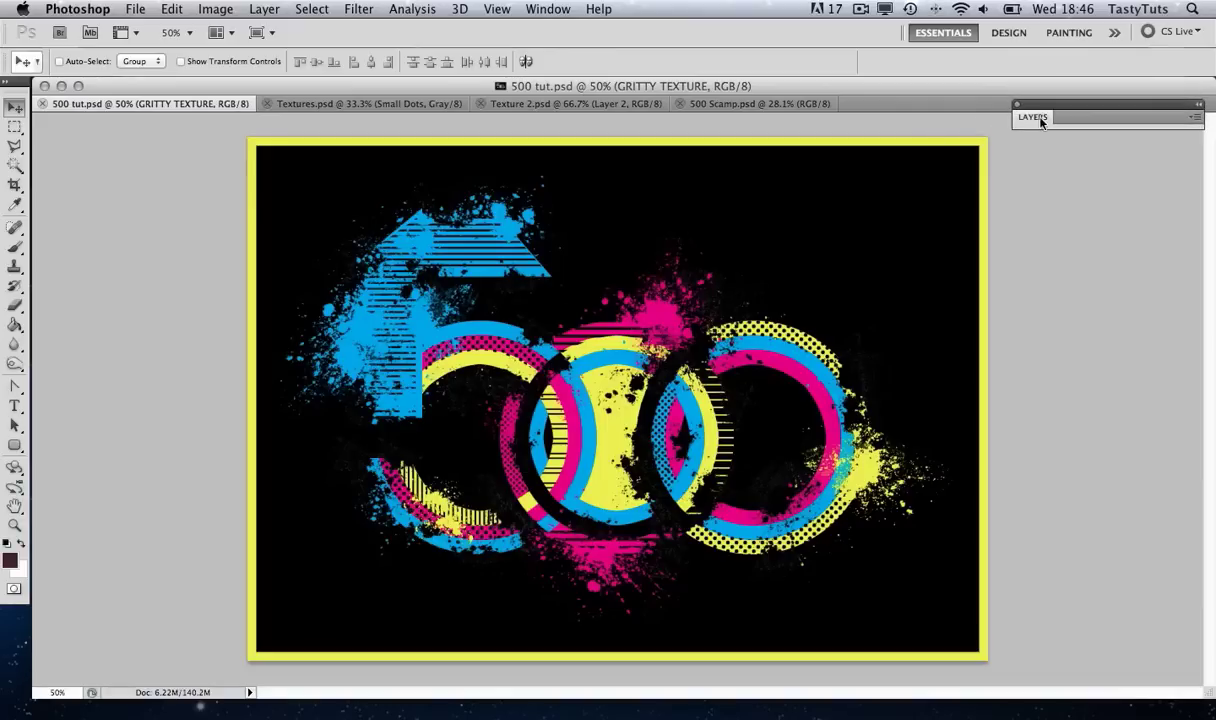
{"action": "left_click", "coordinate": [1031, 119]}
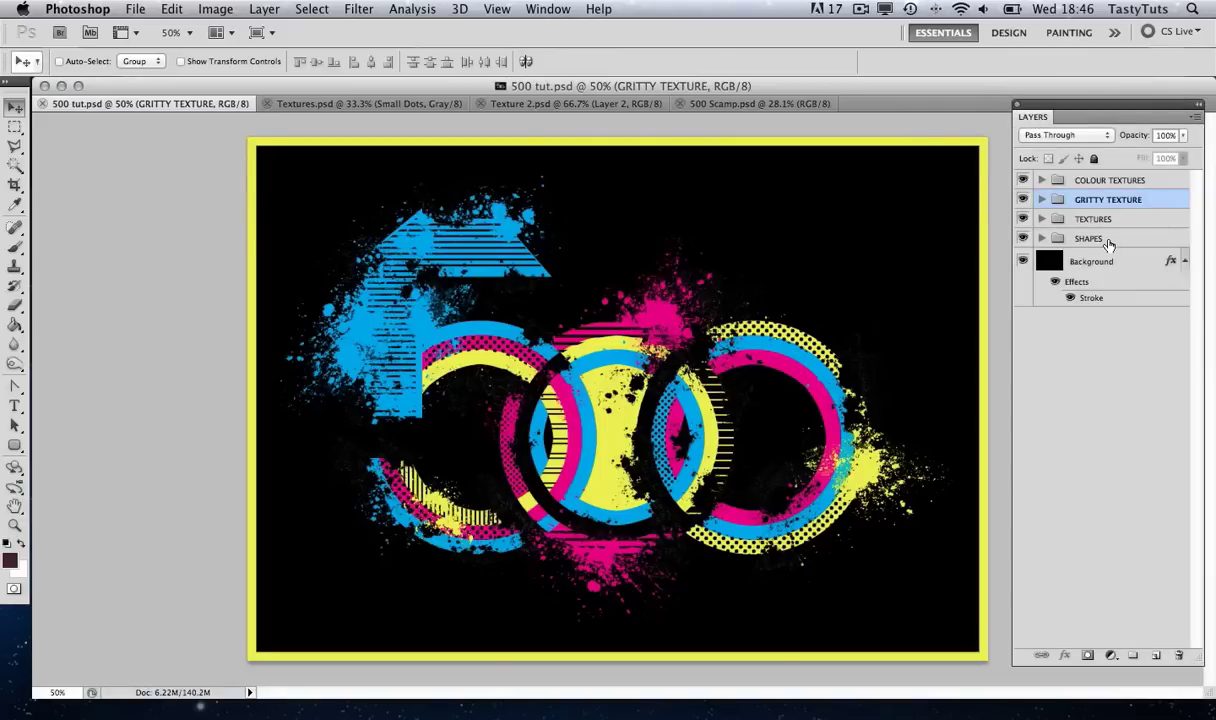
{"action": "left_click", "coordinate": [1105, 186]}
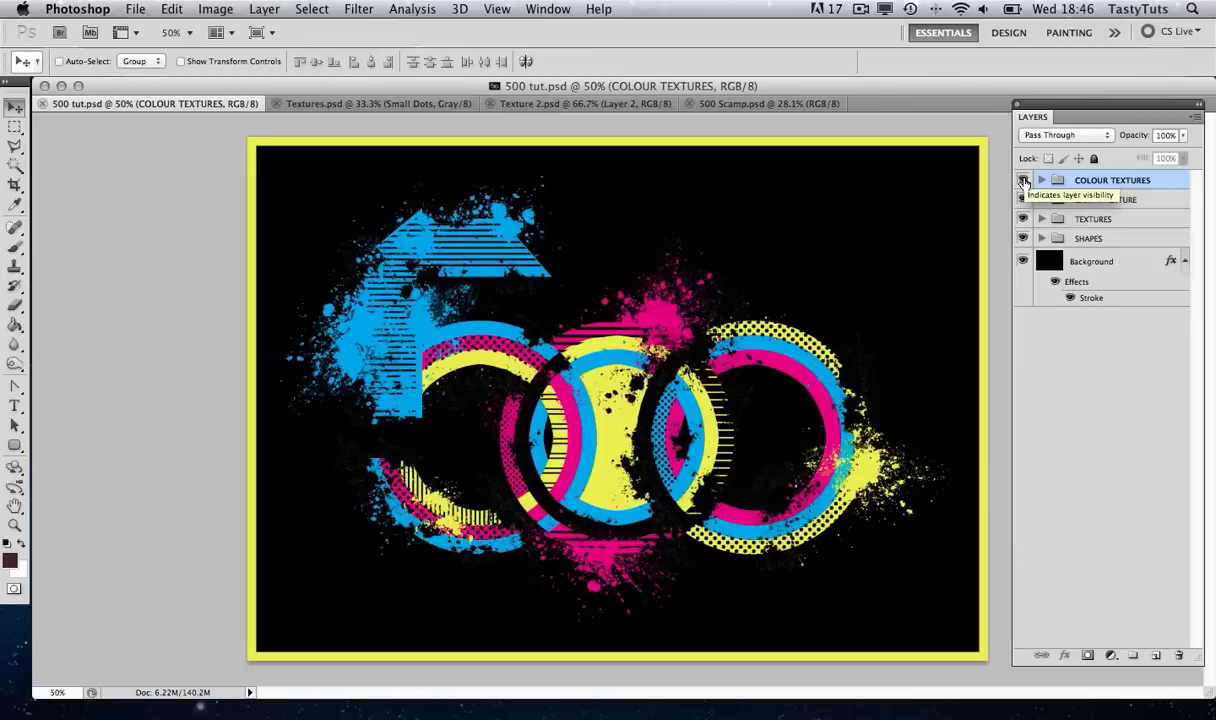
{"action": "left_click", "coordinate": [1023, 181]}
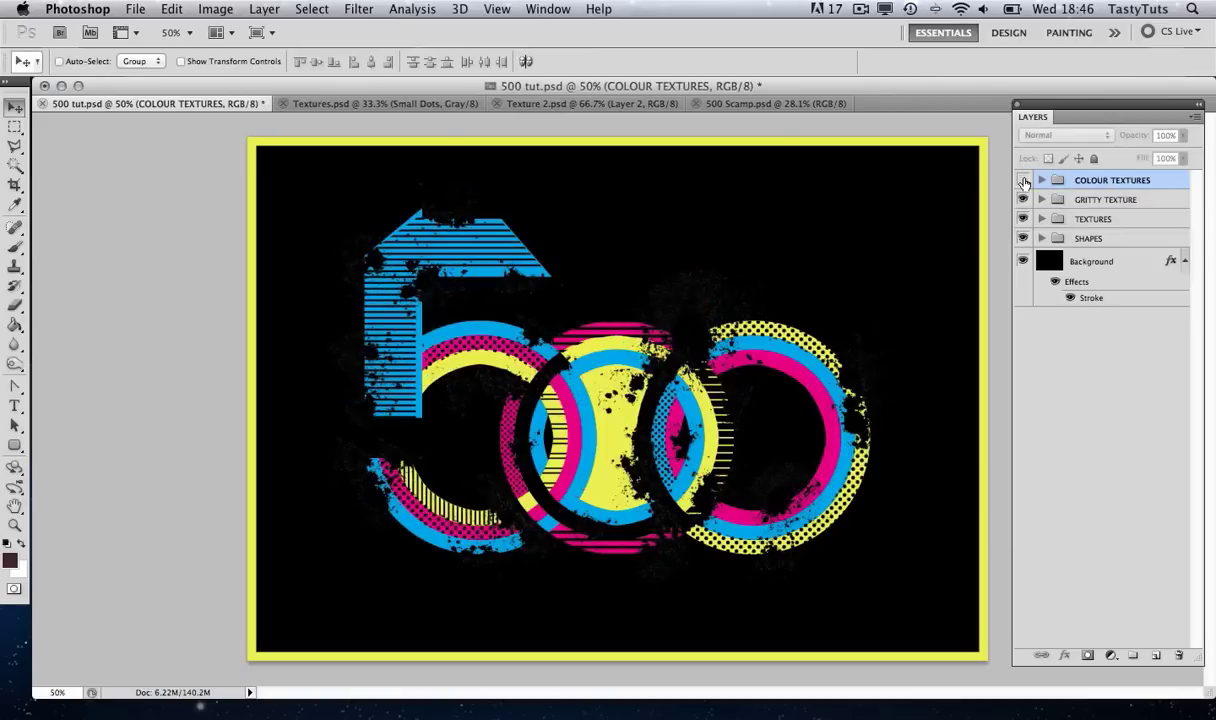
{"action": "left_click", "coordinate": [1023, 200]}
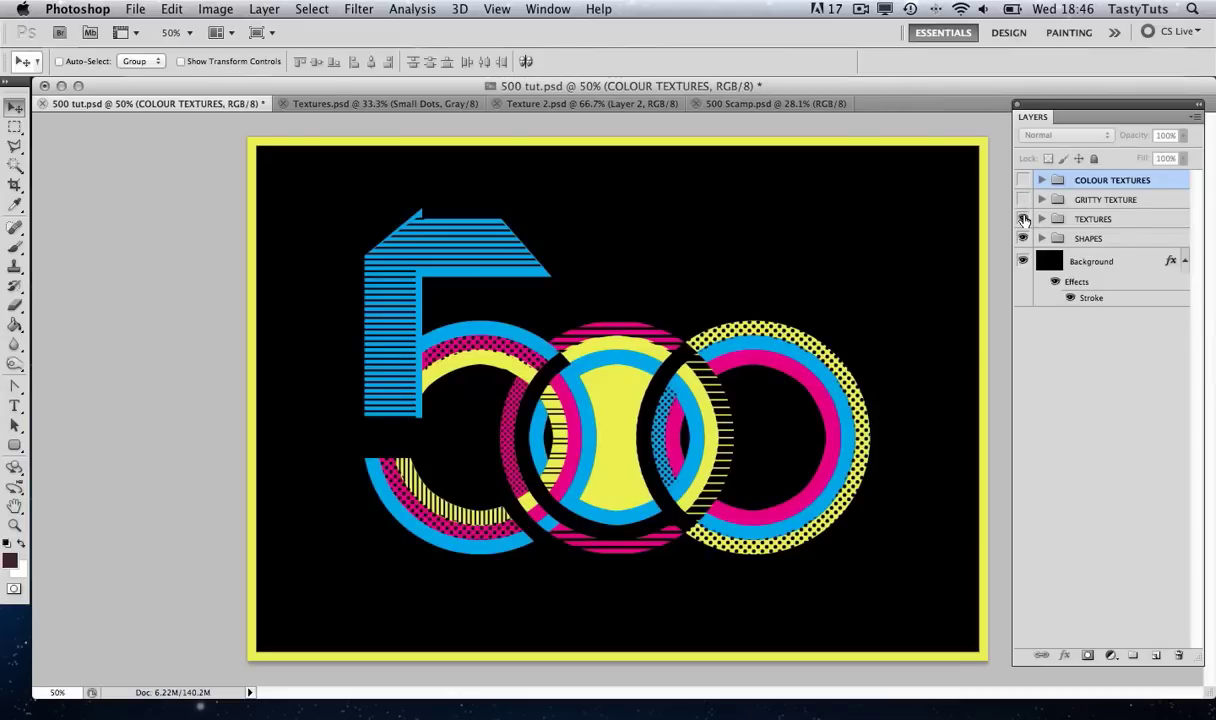
{"action": "left_click", "coordinate": [1023, 219]}
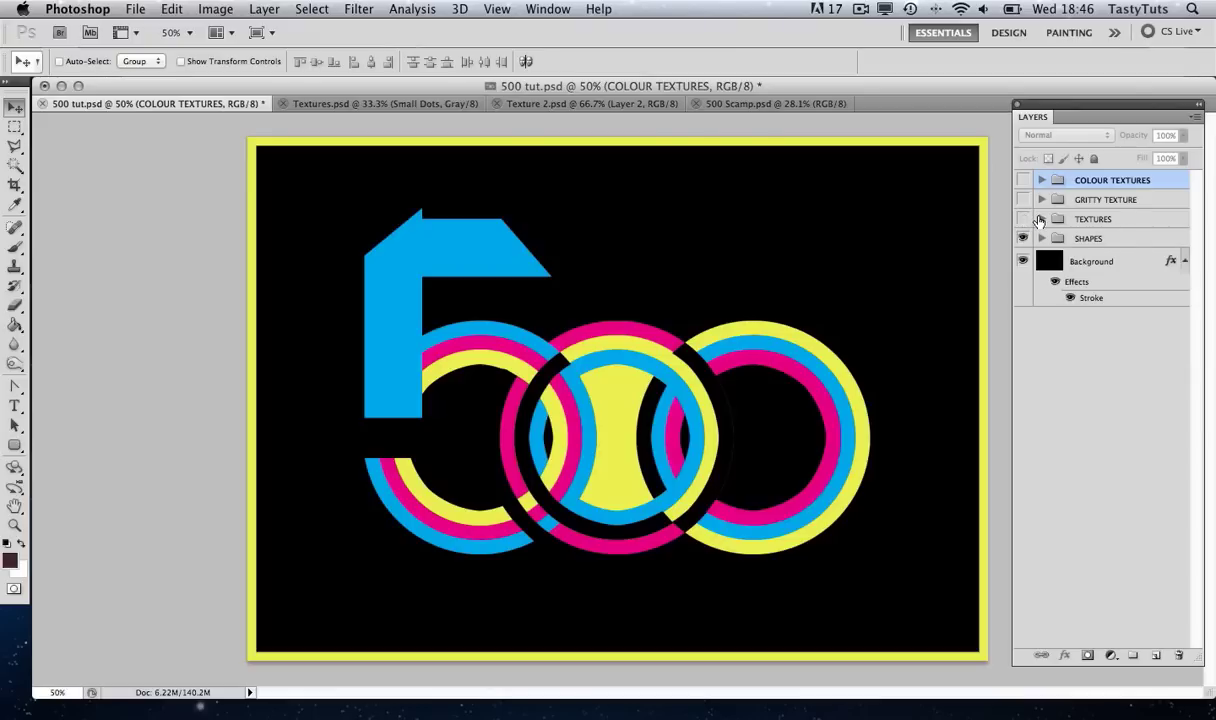
Examine the layers inside the TEXTURES, GRITTY TEXTURE and COLOUR TEXTURES groups, collapsing each group again
{"action": "left_click", "coordinate": [1041, 219]}
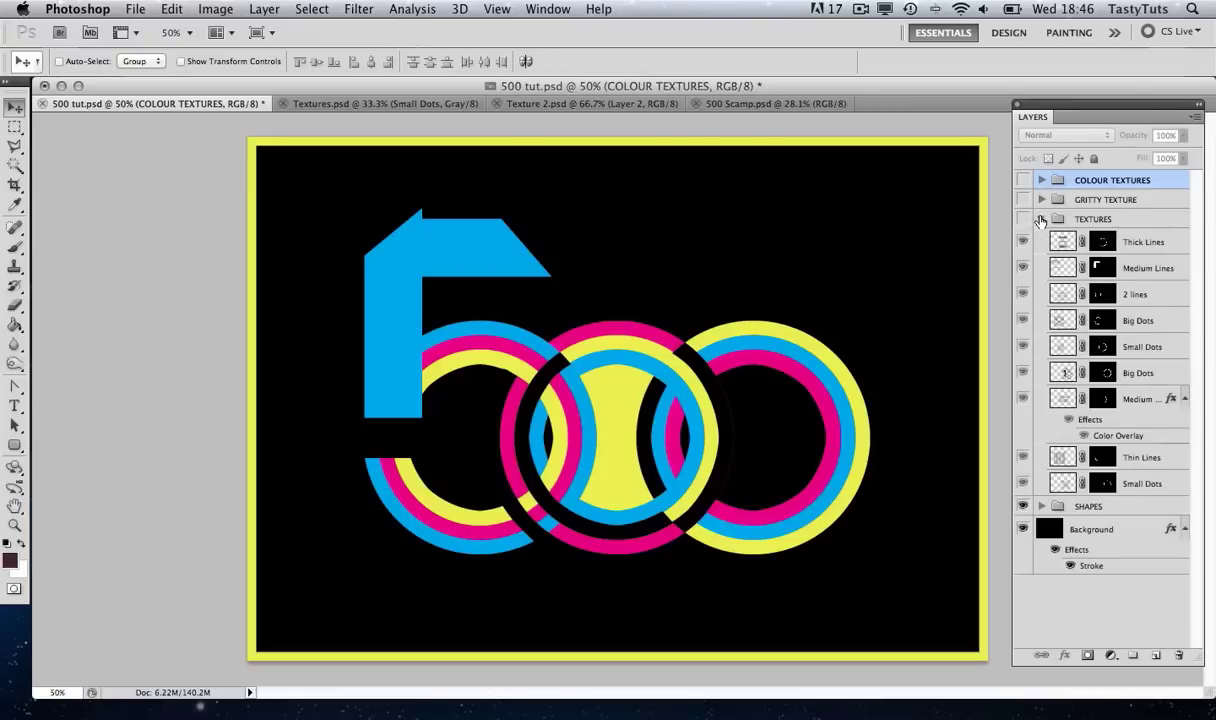
{"action": "left_click", "coordinate": [1041, 200]}
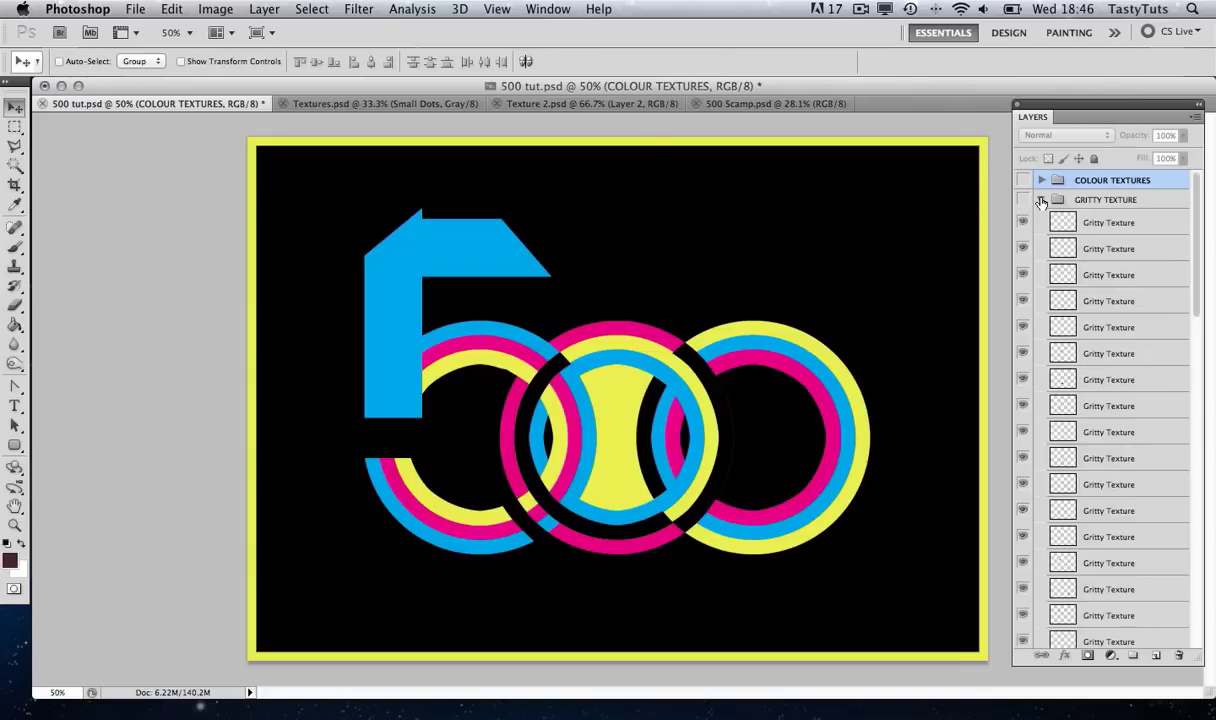
{"action": "scroll", "coordinate": [1050, 250], "scroll_direction": "down", "scroll_amount": 10}
{"action": "scroll", "coordinate": [1090, 256], "scroll_direction": "up", "scroll_amount": 10}
{"action": "left_click", "coordinate": [1041, 200]}
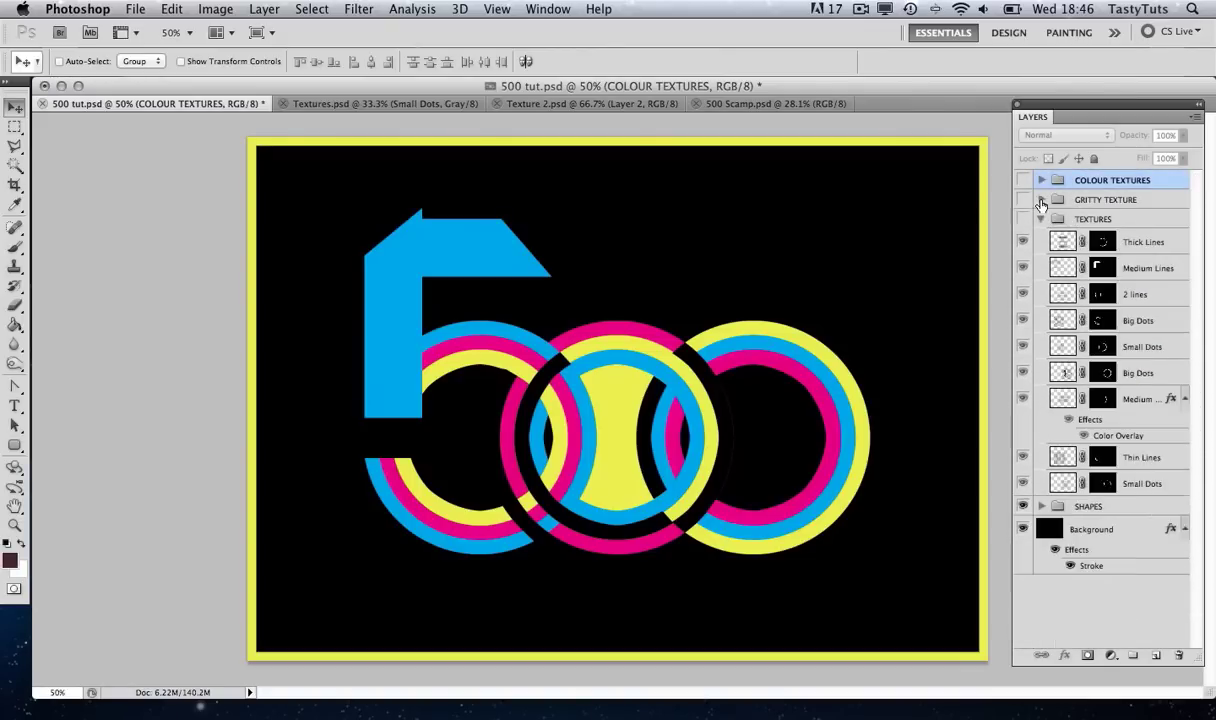
{"action": "left_click", "coordinate": [1041, 180]}
{"action": "scroll", "coordinate": [1078, 268], "scroll_direction": "down", "scroll_amount": 2}
{"action": "scroll", "coordinate": [1078, 268], "scroll_direction": "up", "scroll_amount": 2}
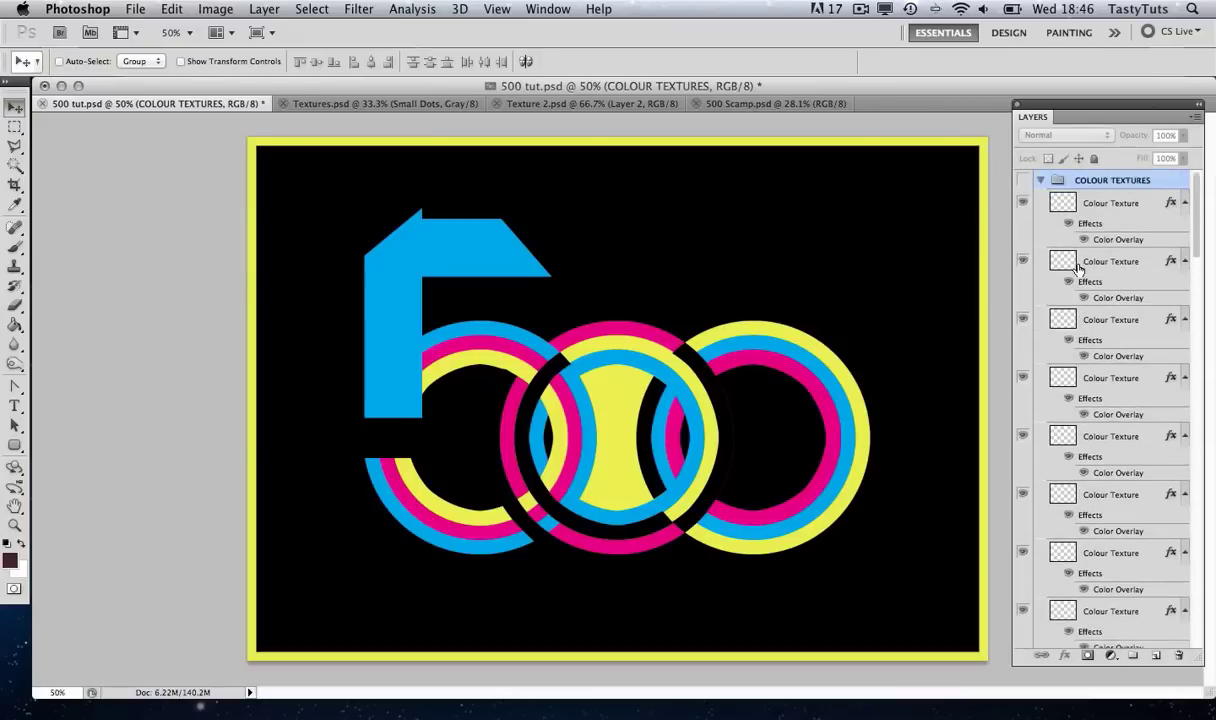
{"action": "left_click", "coordinate": [1041, 180]}
{"action": "left_click", "coordinate": [1041, 219]}
Toggle the SHAPES group off and on, and make the TEXTURES, GRITTY TEXTURE and COLOUR TEXTURES groups visible again
{"action": "left_click", "coordinate": [1022, 239]}
{"action": "left_click", "coordinate": [1022, 239]}
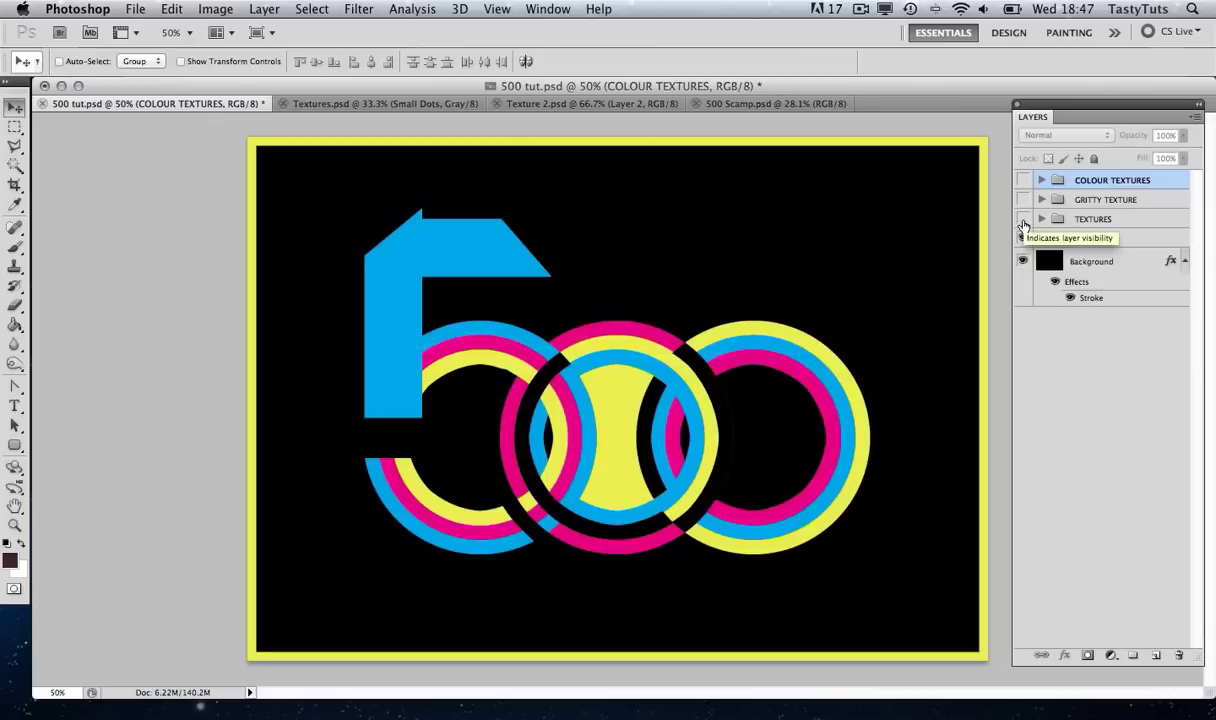
{"action": "left_click", "coordinate": [1022, 219]}
{"action": "left_click", "coordinate": [1022, 199]}
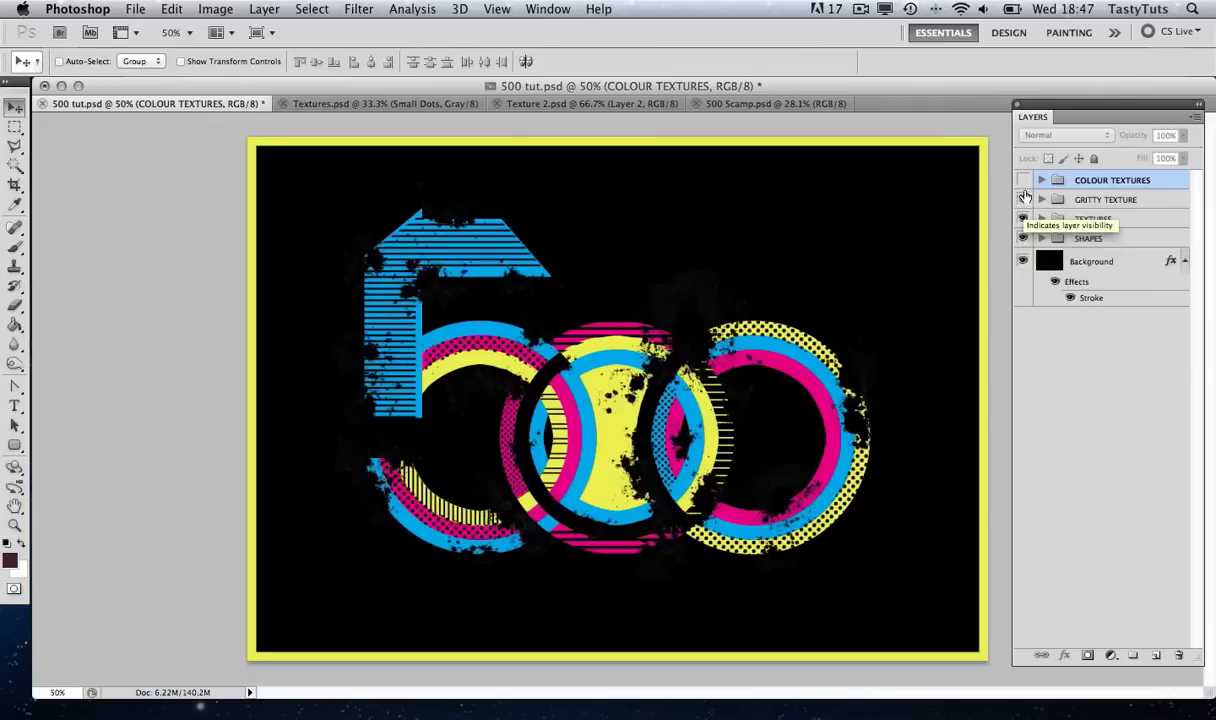
{"action": "left_click", "coordinate": [1022, 180]}
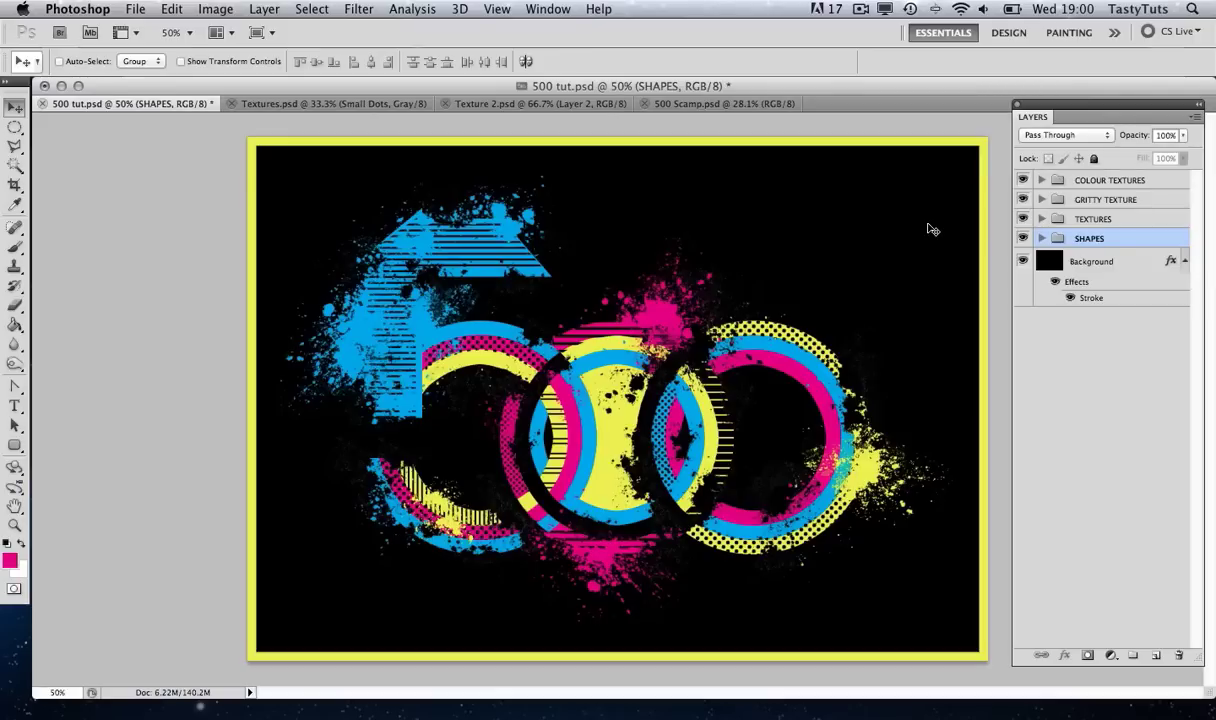
Create a new document from the International Paper A4 preset at 210 × 297 mm with a resolution of 150 pixels/inch
{"action": "key", "text": "super+n"}
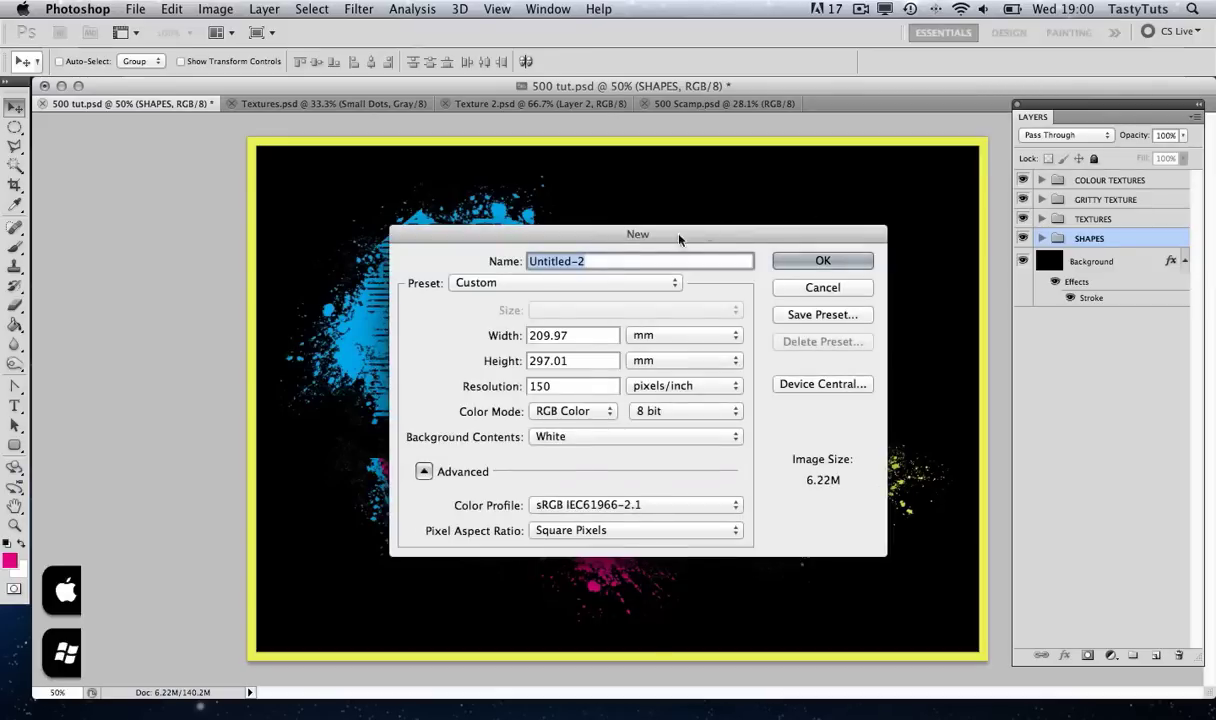
{"action": "left_click", "coordinate": [465, 282]}
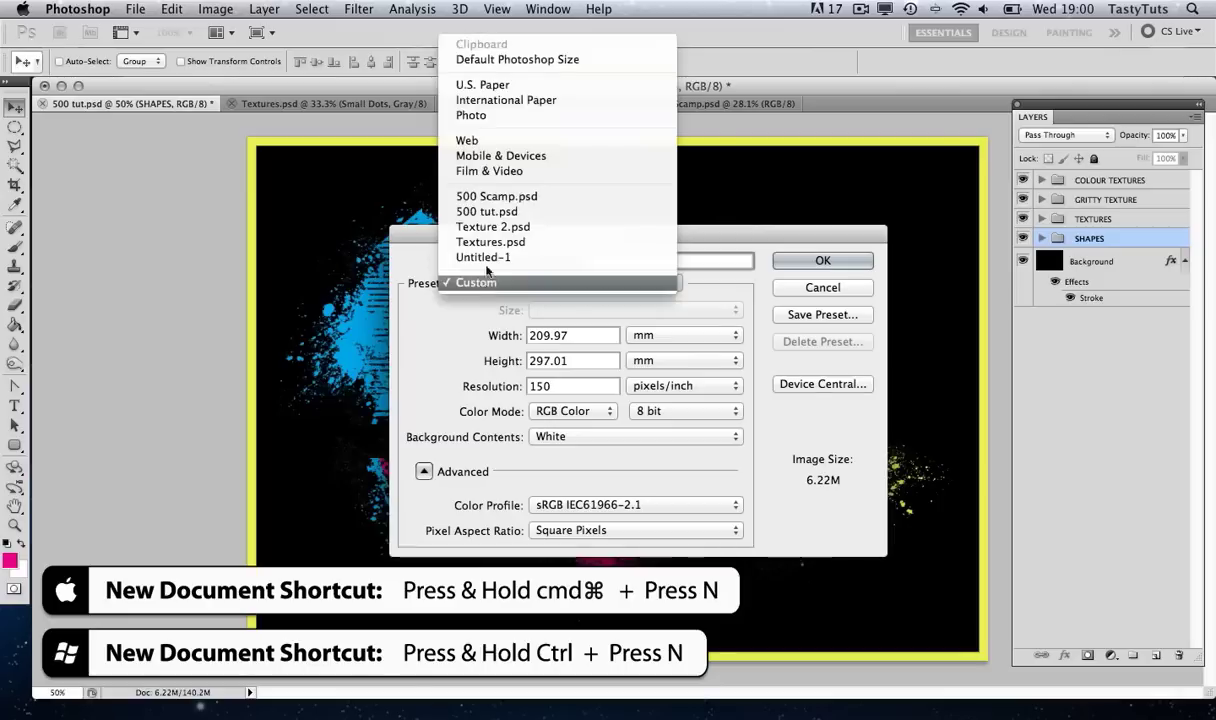
{"action": "left_click", "coordinate": [505, 100]}
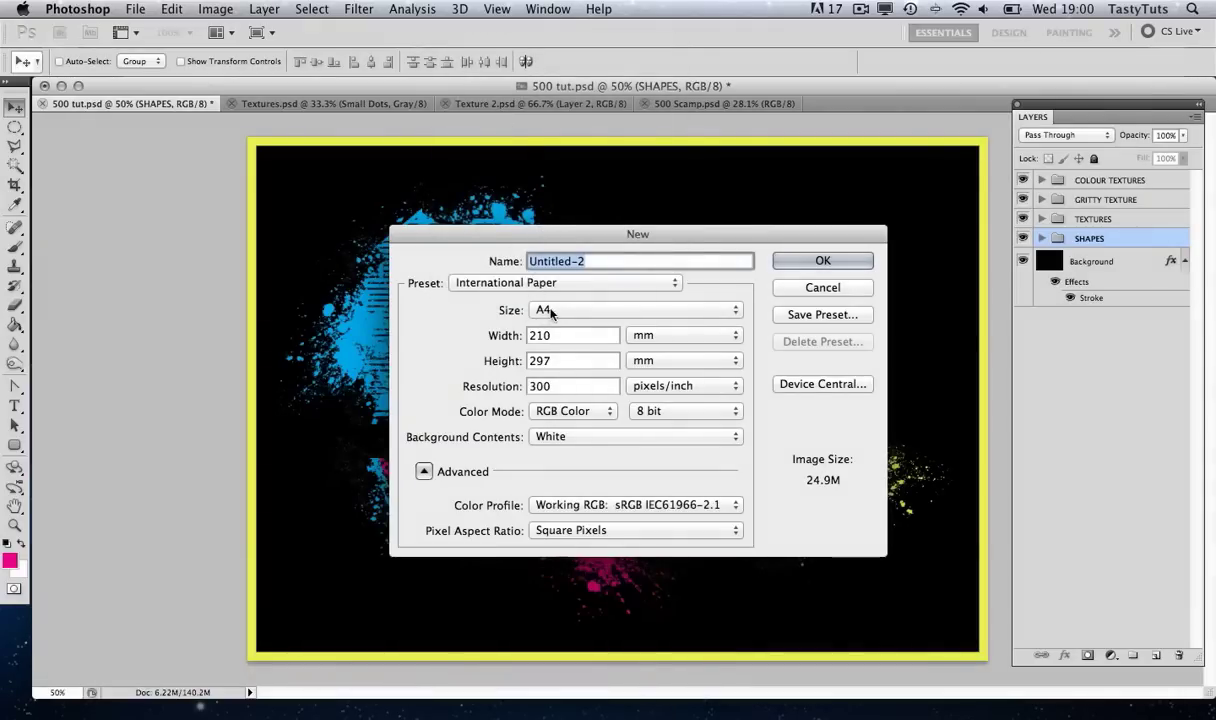
{"action": "double_click", "coordinate": [552, 386]}
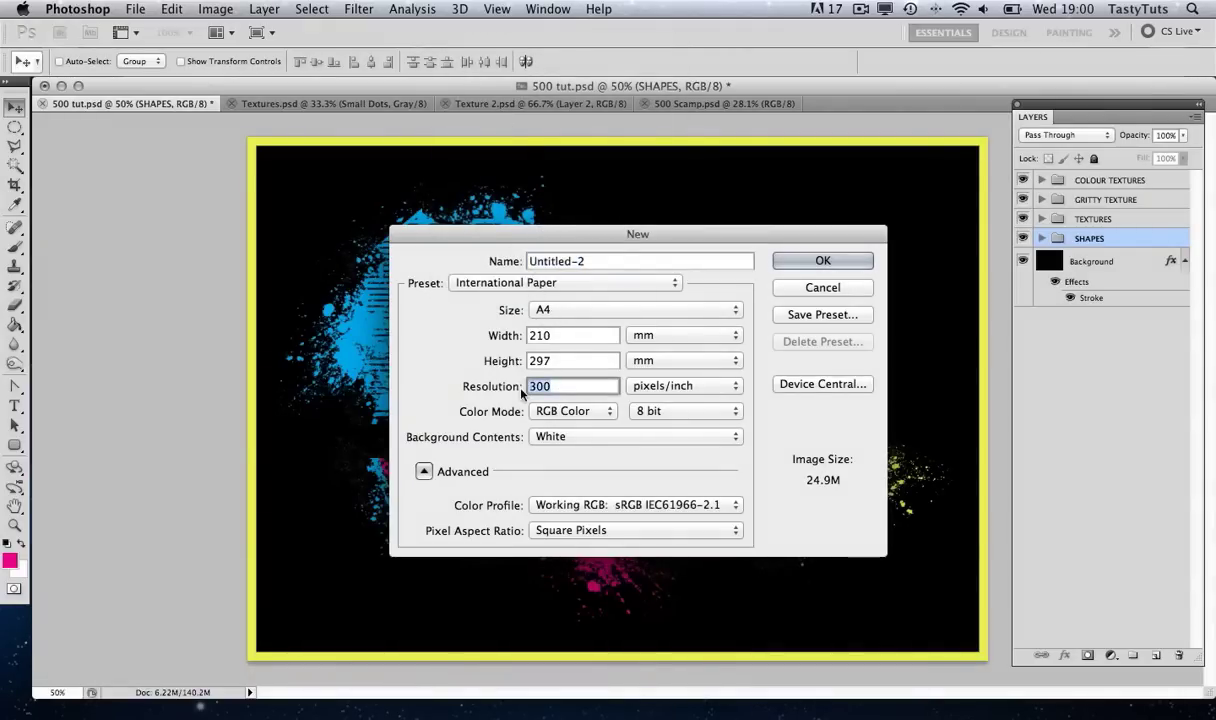
{"action": "type", "text": "150"}
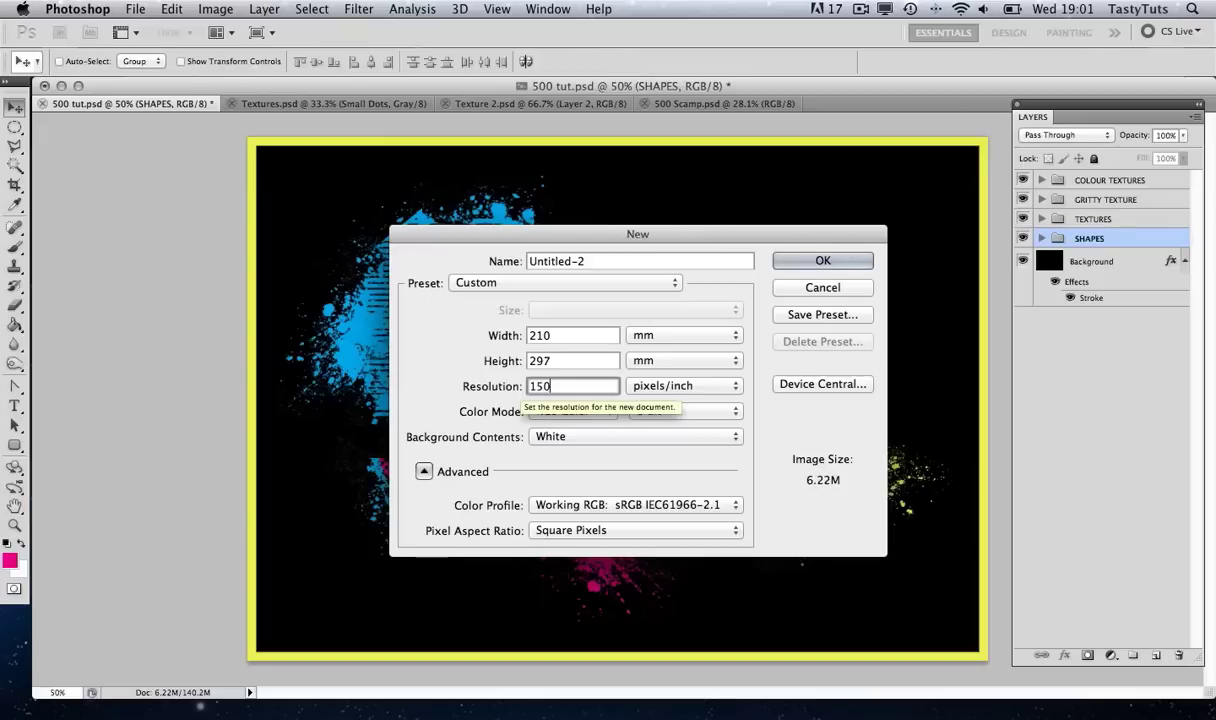
{"action": "left_click", "coordinate": [806, 262]}
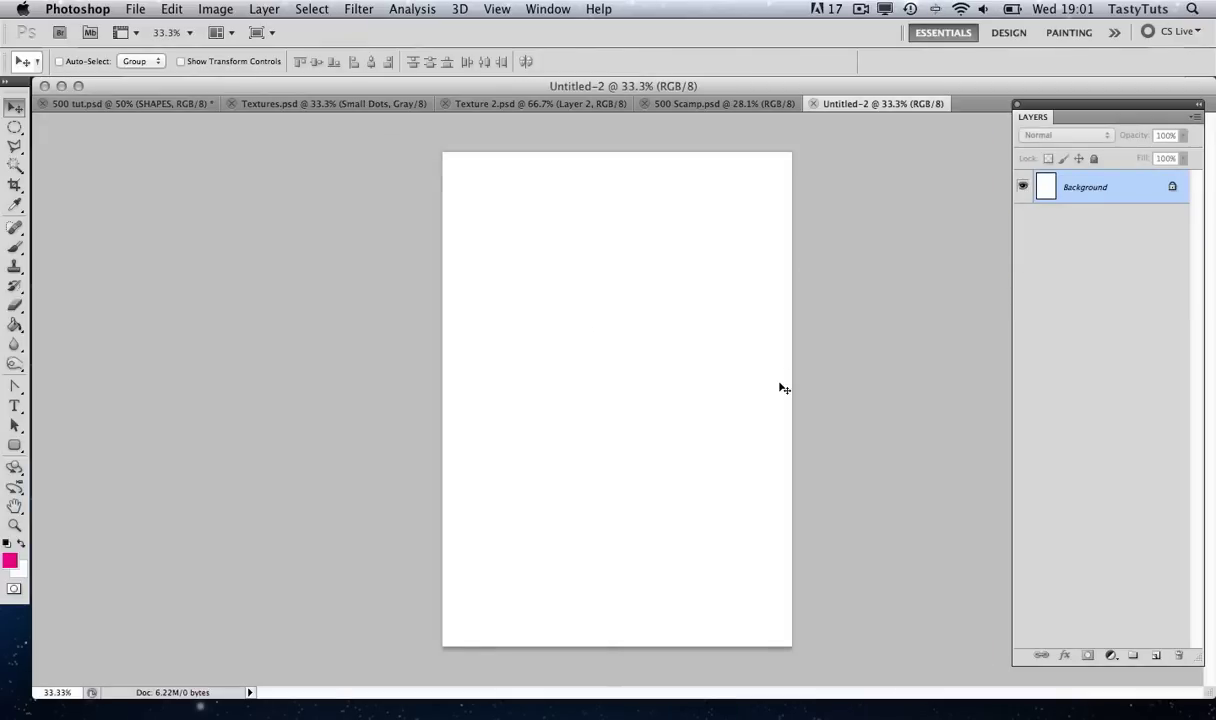
Rotate the new document's canvas 90° clockwise to landscape orientation
{"action": "left_click", "coordinate": [216, 10]}
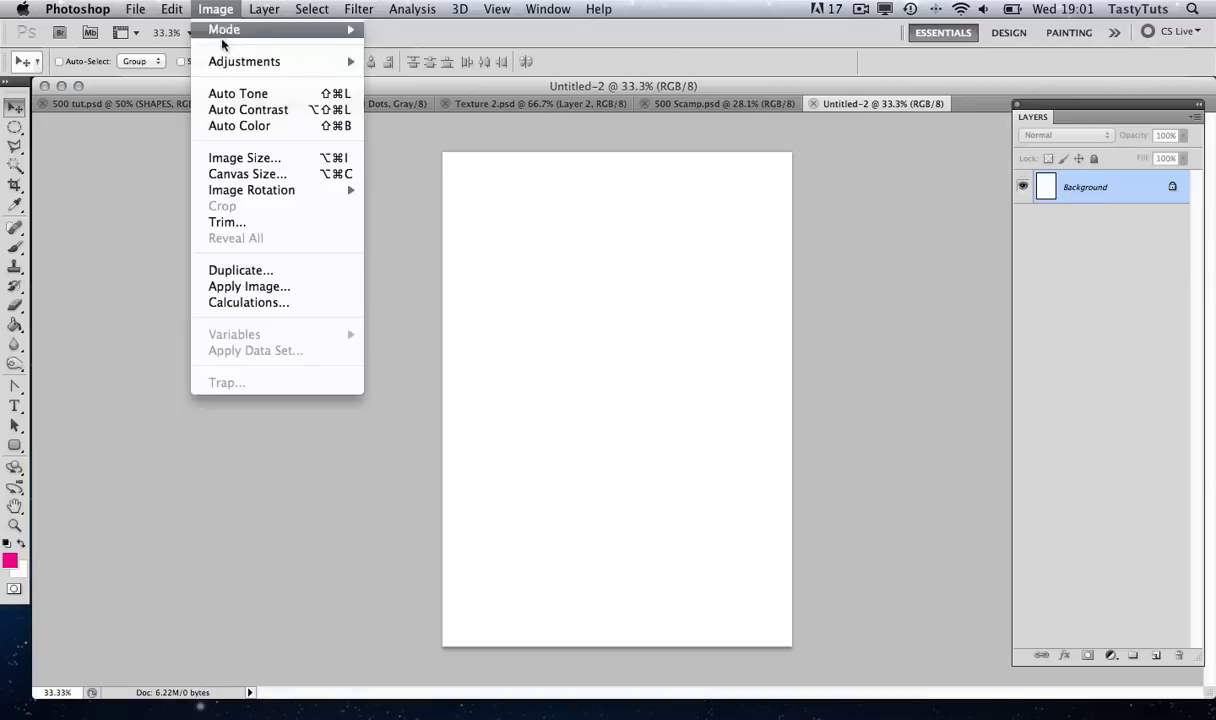
{"action": "mouse_move", "coordinate": [300, 190]}
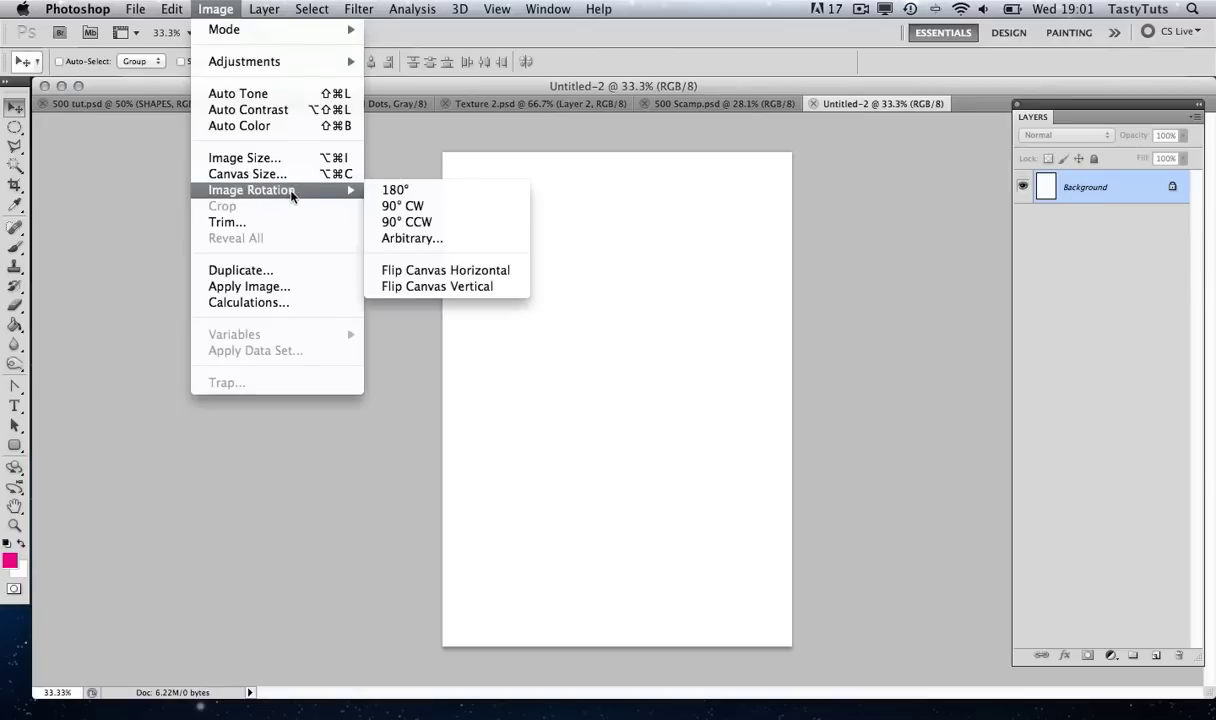
{"action": "left_click", "coordinate": [437, 208]}
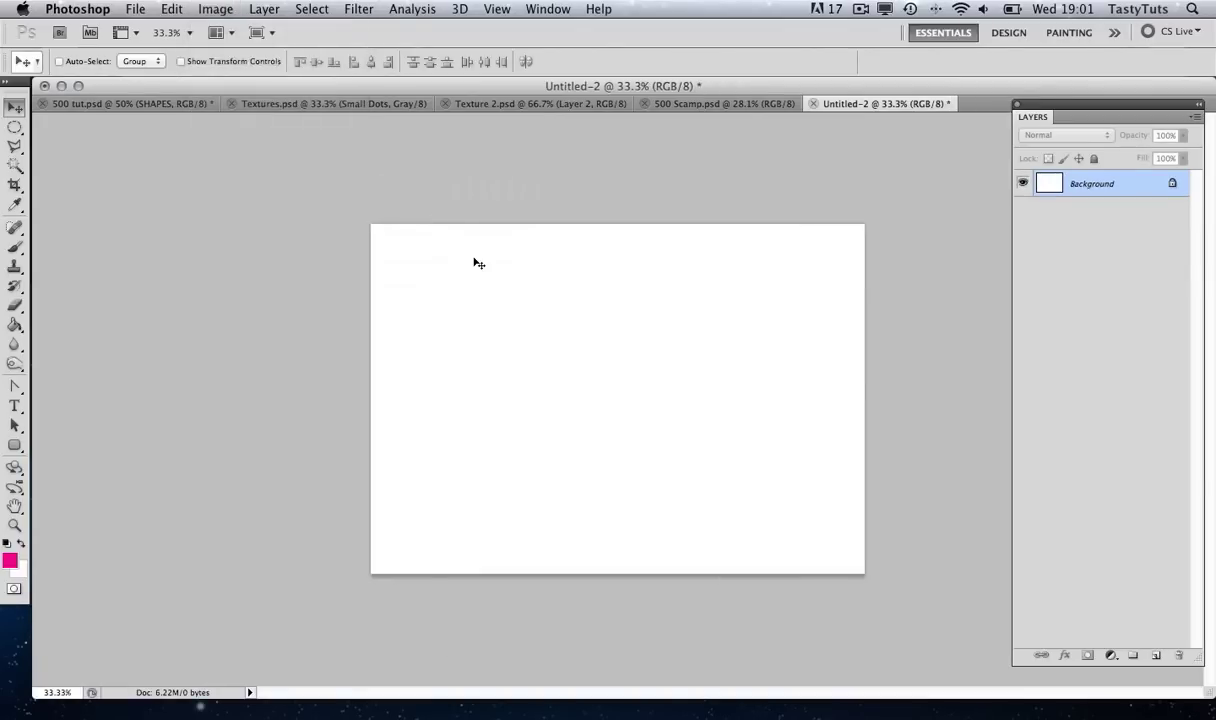
Add a new layer named Background above the locked white background
{"action": "key", "text": "z"}
{"action": "left_click_drag", "start_coordinate": [600, 320], "coordinate": [600, 318]}
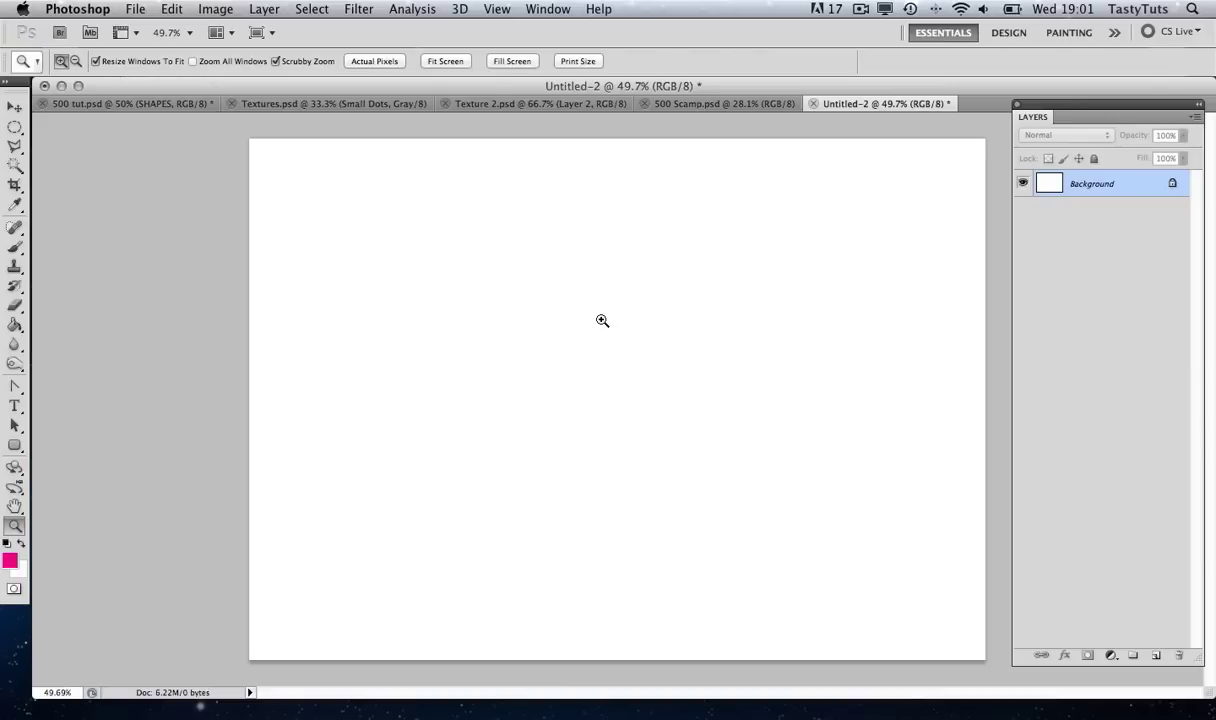
{"action": "key", "text": "super+shift+n"}
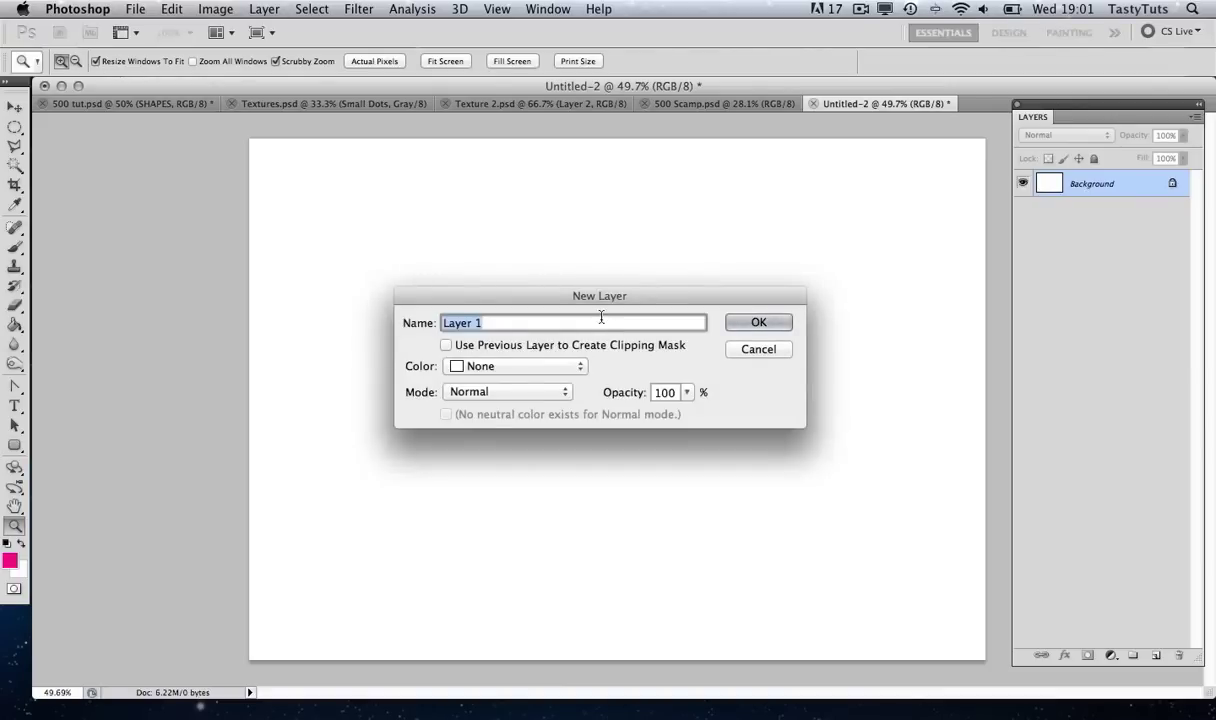
{"action": "type", "text": "Background"}
{"action": "left_click", "coordinate": [752, 322]}
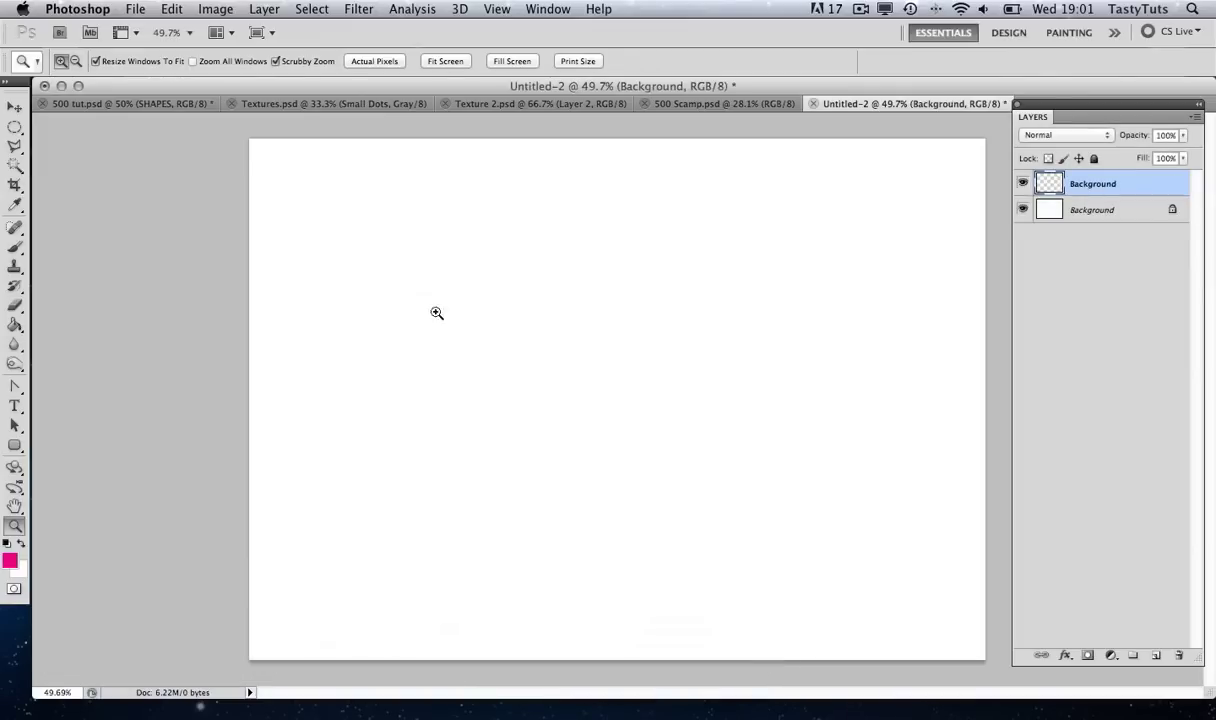
Fill the new Background layer with black (#000000) using the Paint Bucket at 100% opacity
{"action": "left_click", "coordinate": [15, 326]}
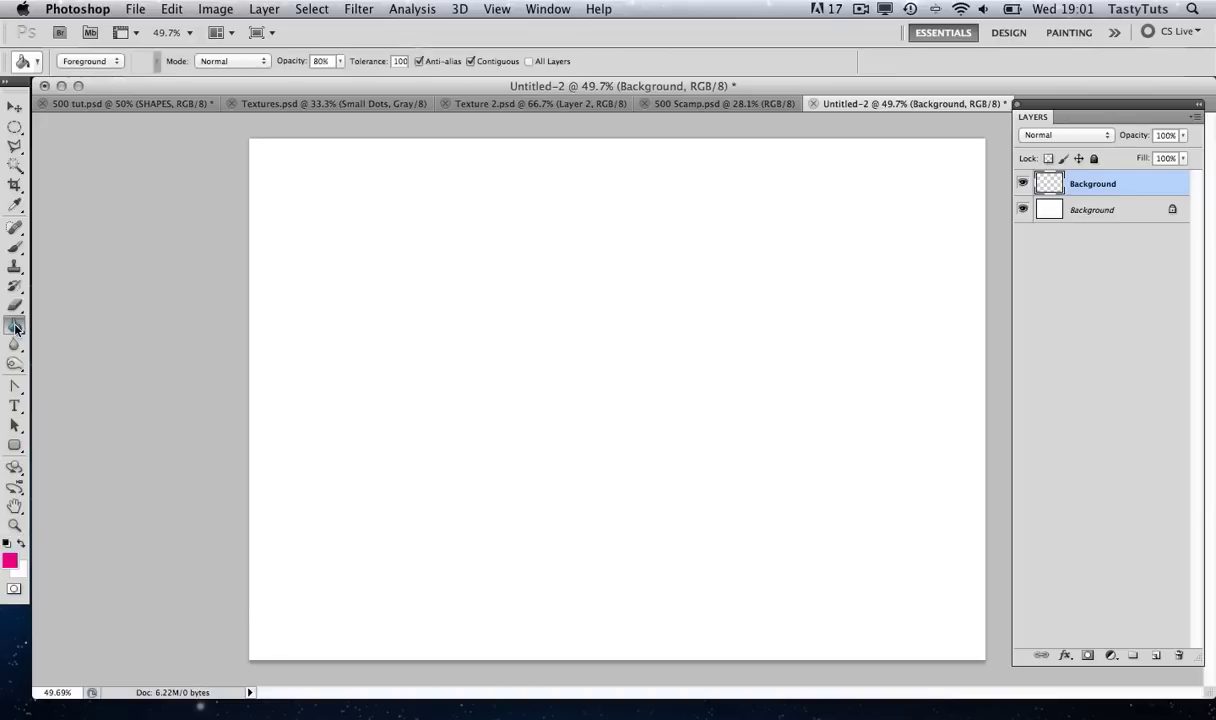
{"action": "left_click", "coordinate": [8, 563]}
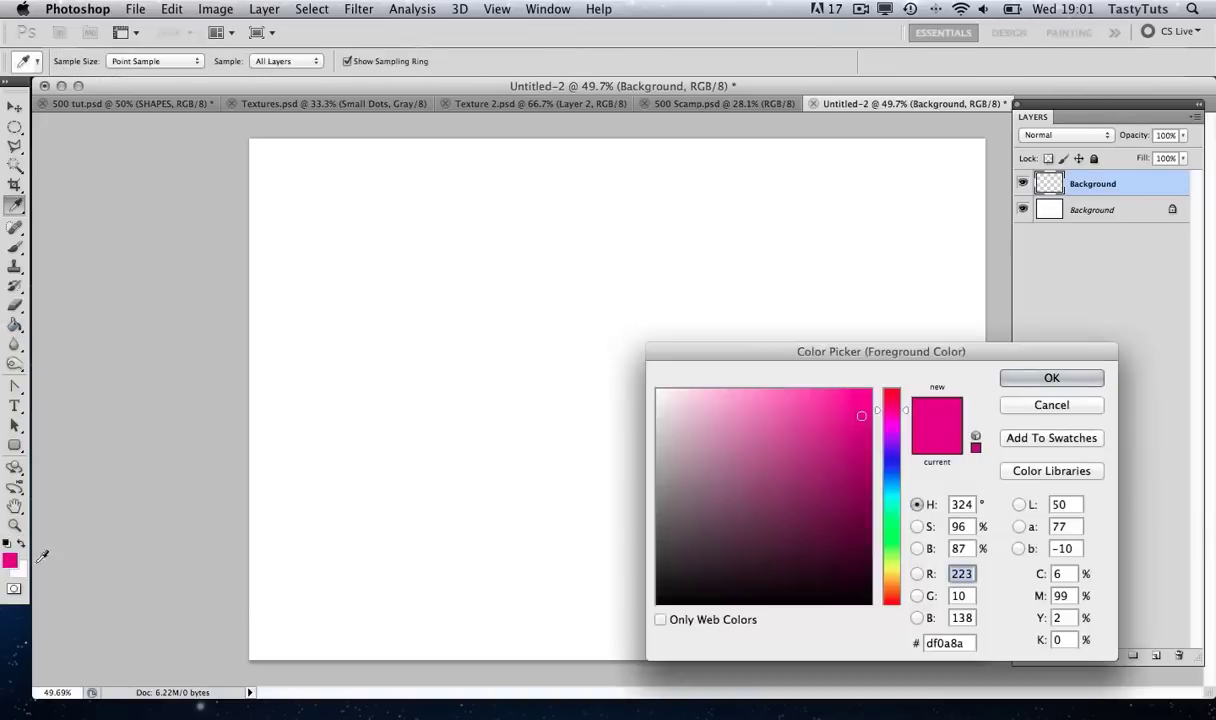
{"action": "left_click", "coordinate": [657, 602]}
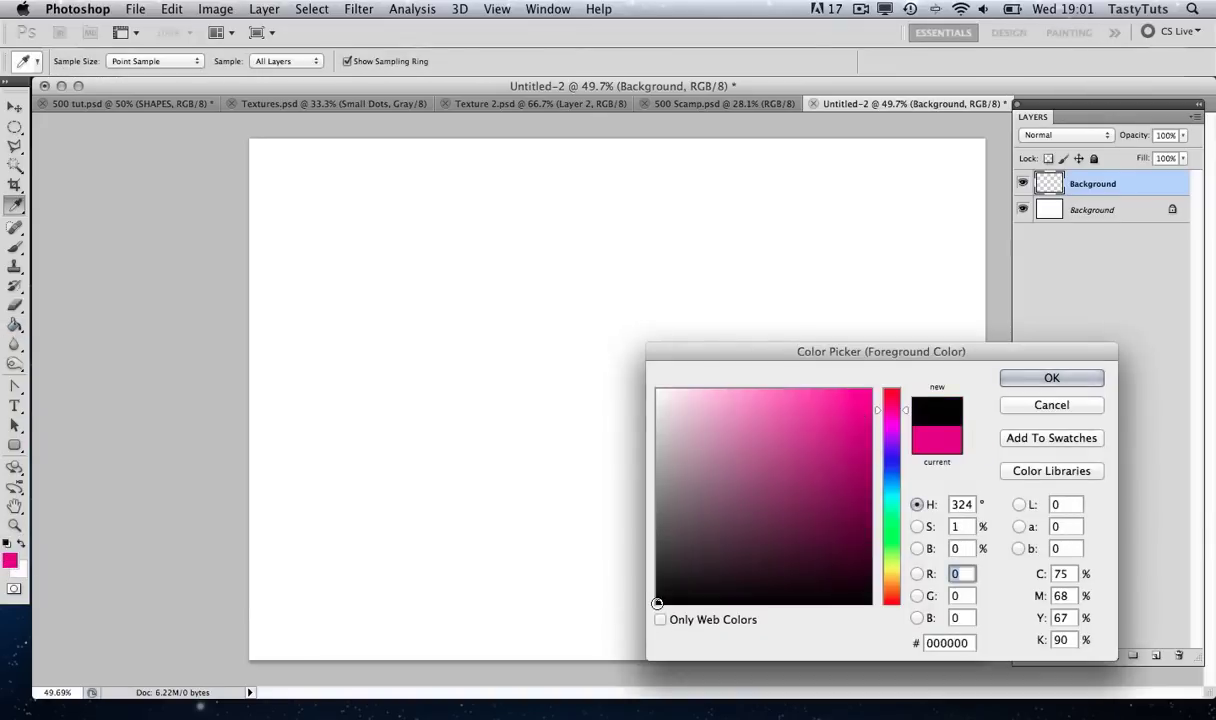
{"action": "left_click", "coordinate": [1050, 377]}
{"action": "key", "text": "g"}
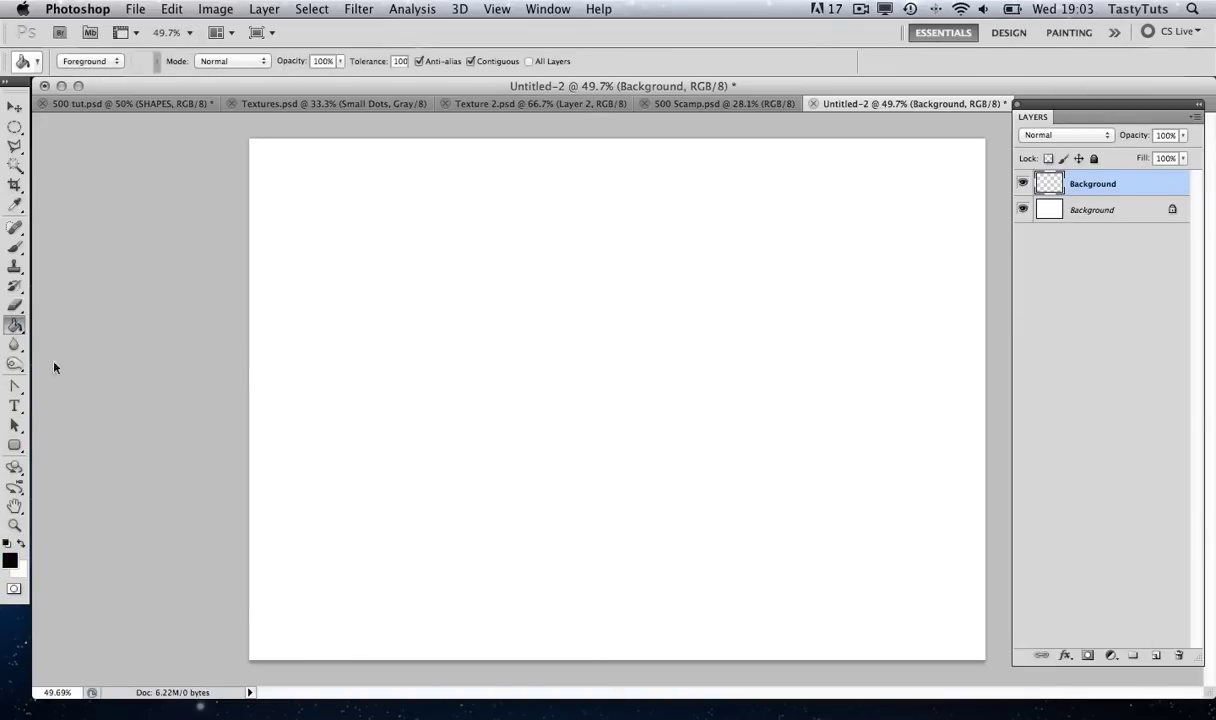
{"action": "left_click", "coordinate": [731, 338]}
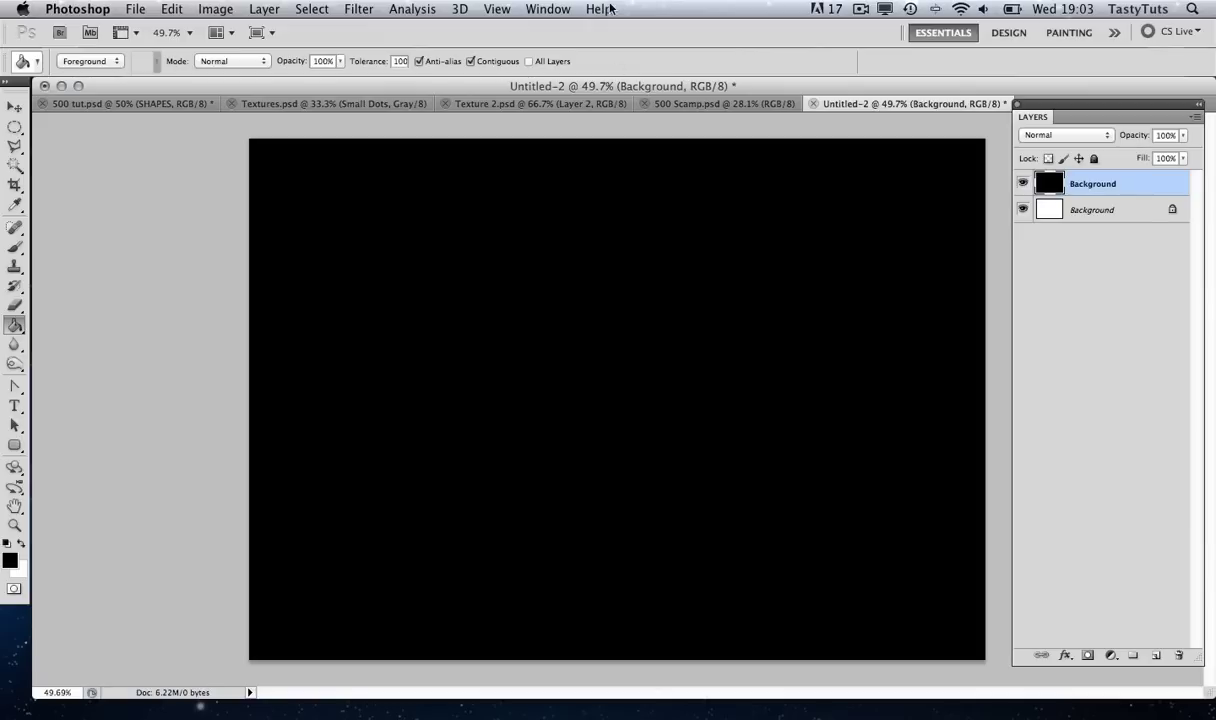
Examine the pencil line sketch and the coloured marker version of the 500 design in 500 Scamp.psd
{"action": "left_click", "coordinate": [699, 102]}
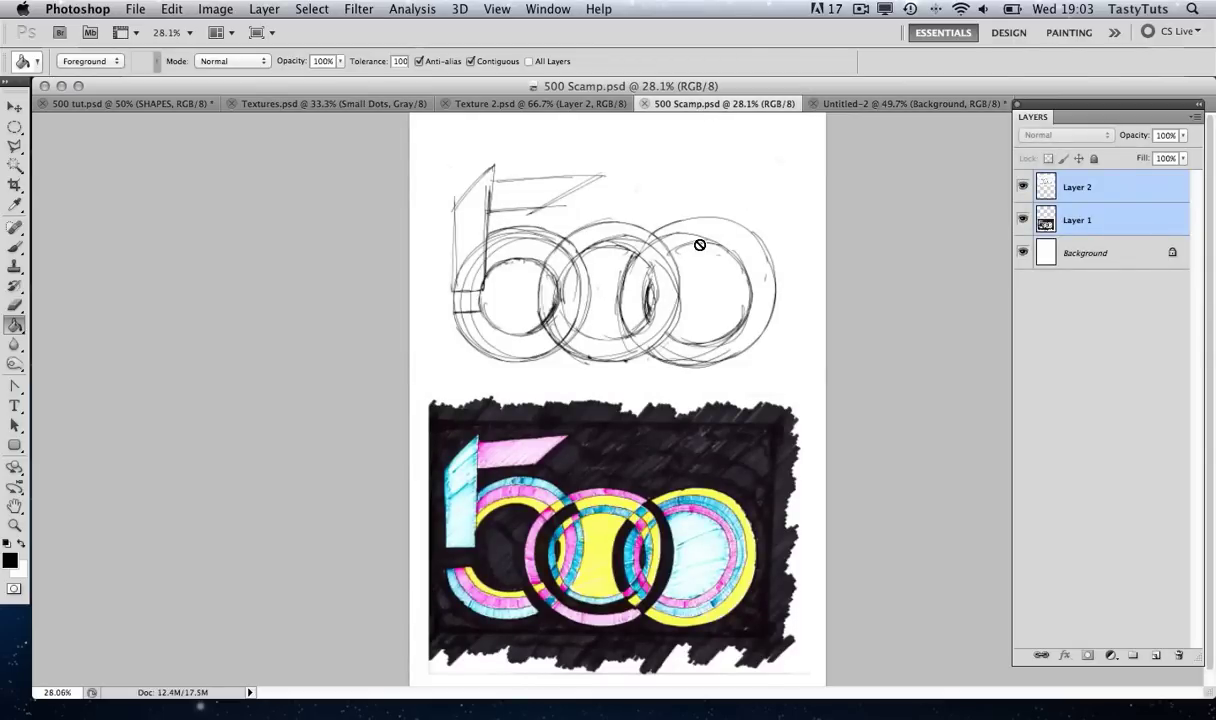
{"action": "left_click", "coordinate": [692, 255]}
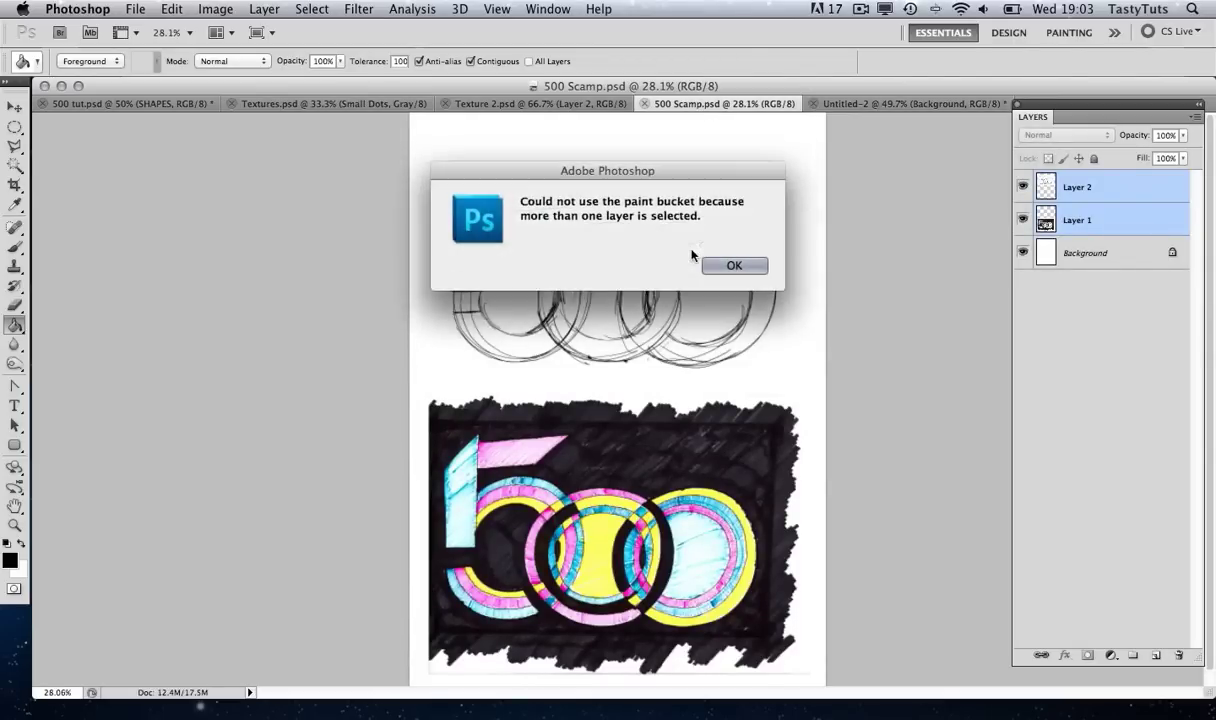
{"action": "left_click", "coordinate": [722, 261]}
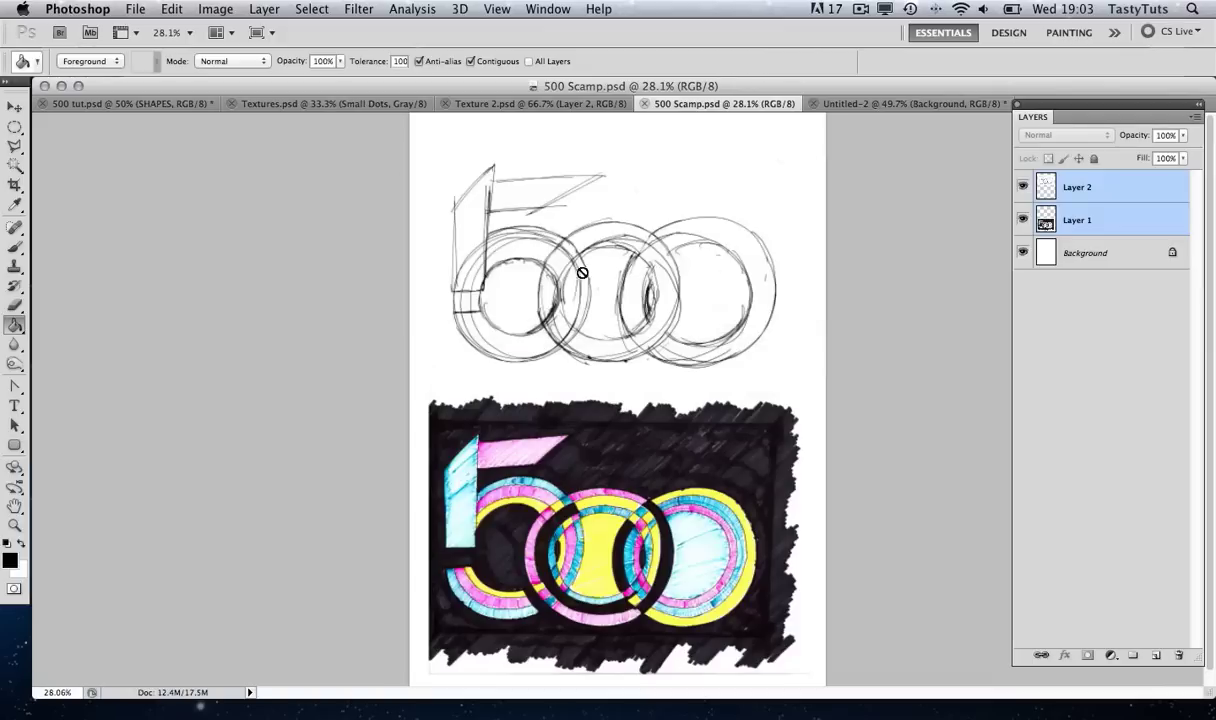
{"action": "left_click", "coordinate": [15, 106]}
{"action": "key", "text": "z"}
{"action": "left_click_drag", "start_coordinate": [665, 266], "coordinate": [663, 264]}
{"action": "scroll", "coordinate": [663, 264], "scroll_direction": "down", "scroll_amount": 3}
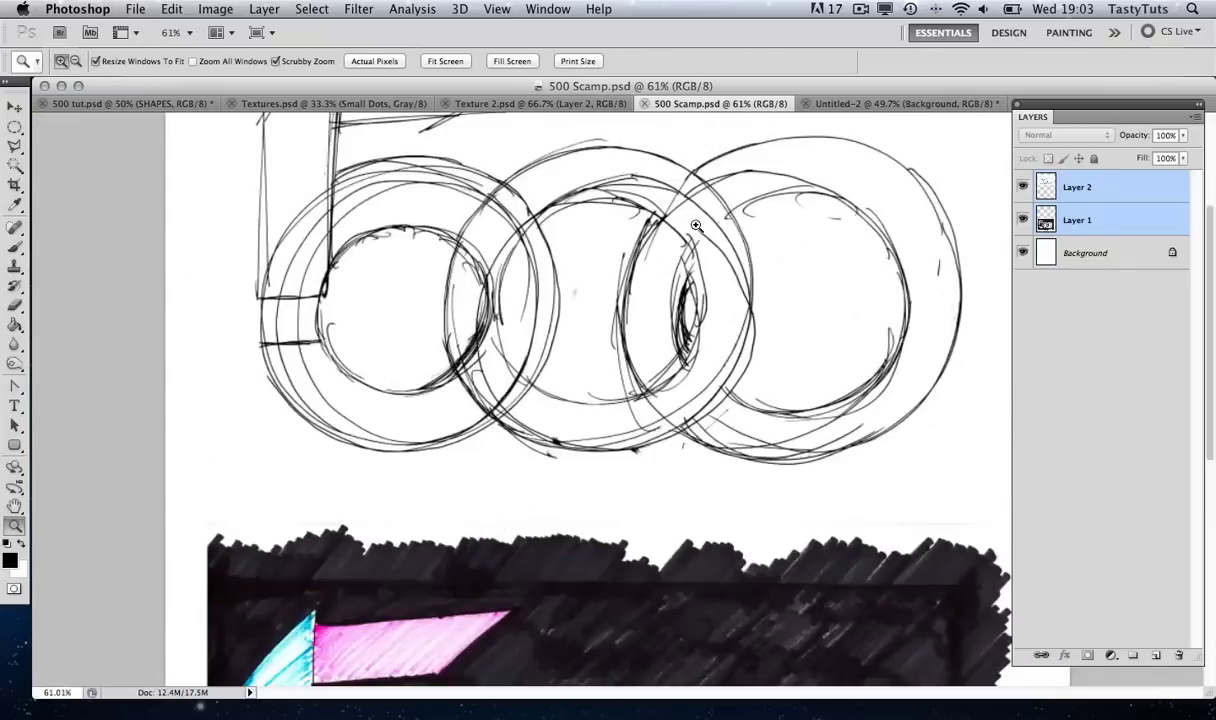
{"action": "scroll", "coordinate": [629, 245], "scroll_direction": "up", "scroll_amount": 5}
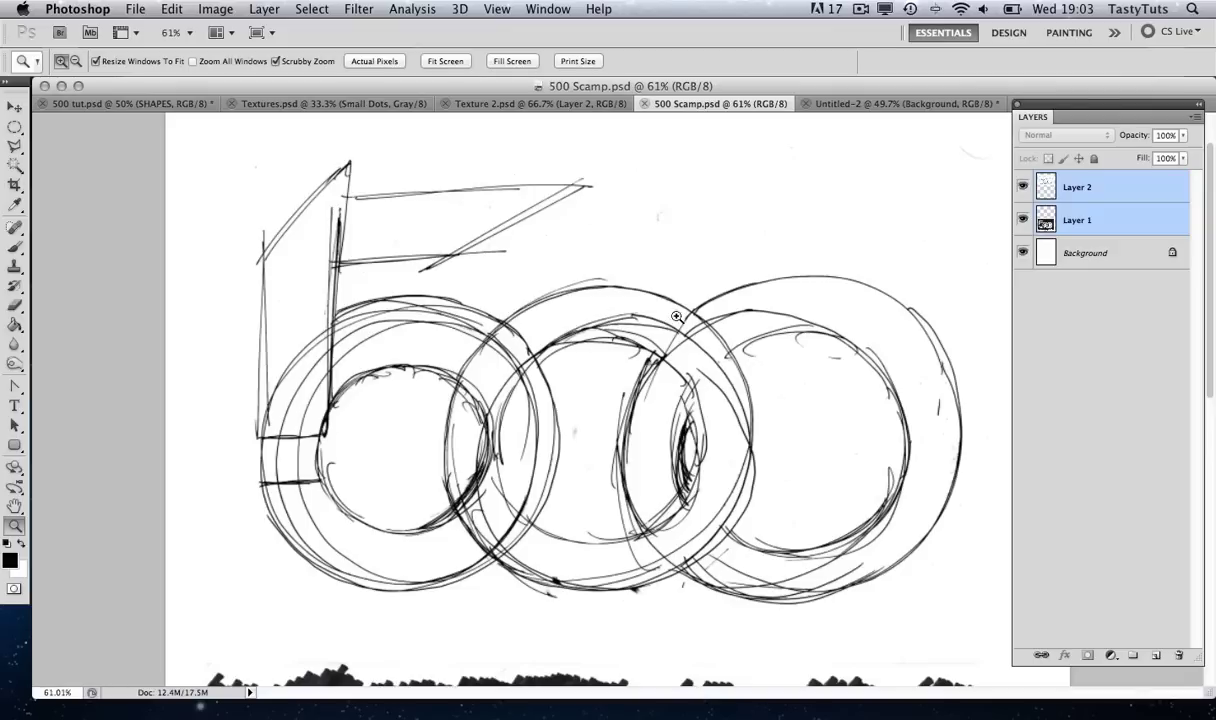
{"action": "scroll", "coordinate": [751, 357], "scroll_direction": "down", "scroll_amount": 10}
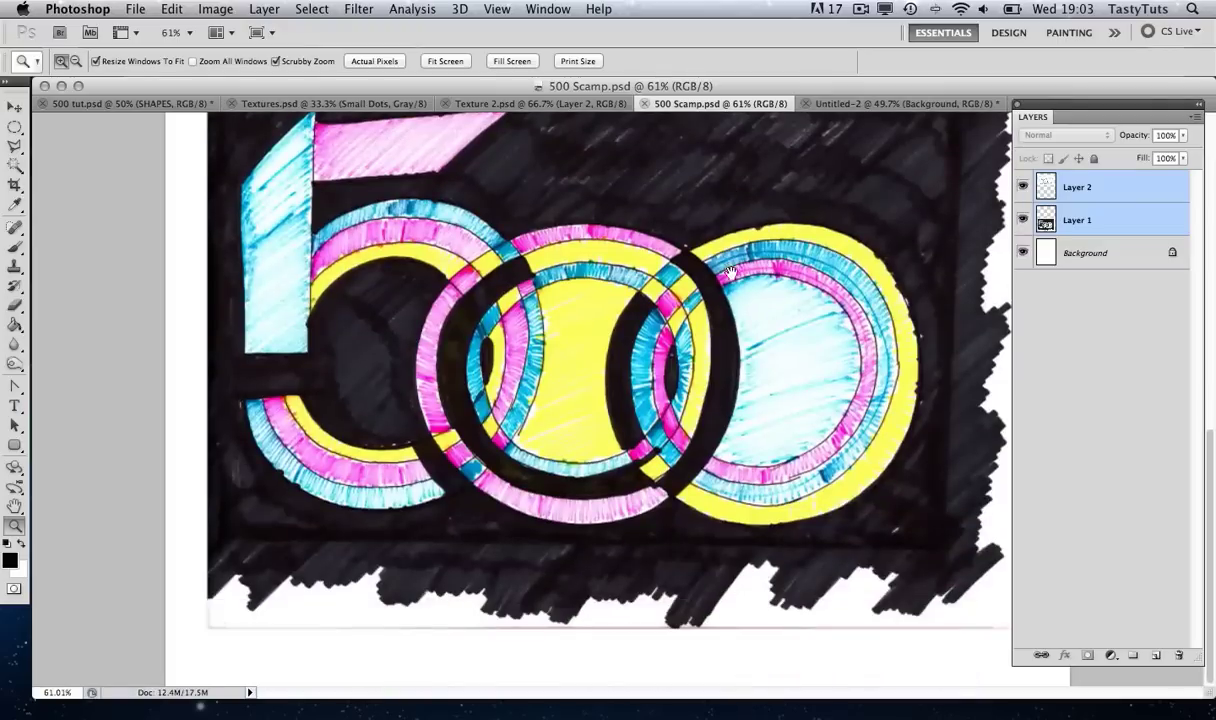
{"action": "left_click_drag", "start_coordinate": [730, 271], "coordinate": [721, 335]}
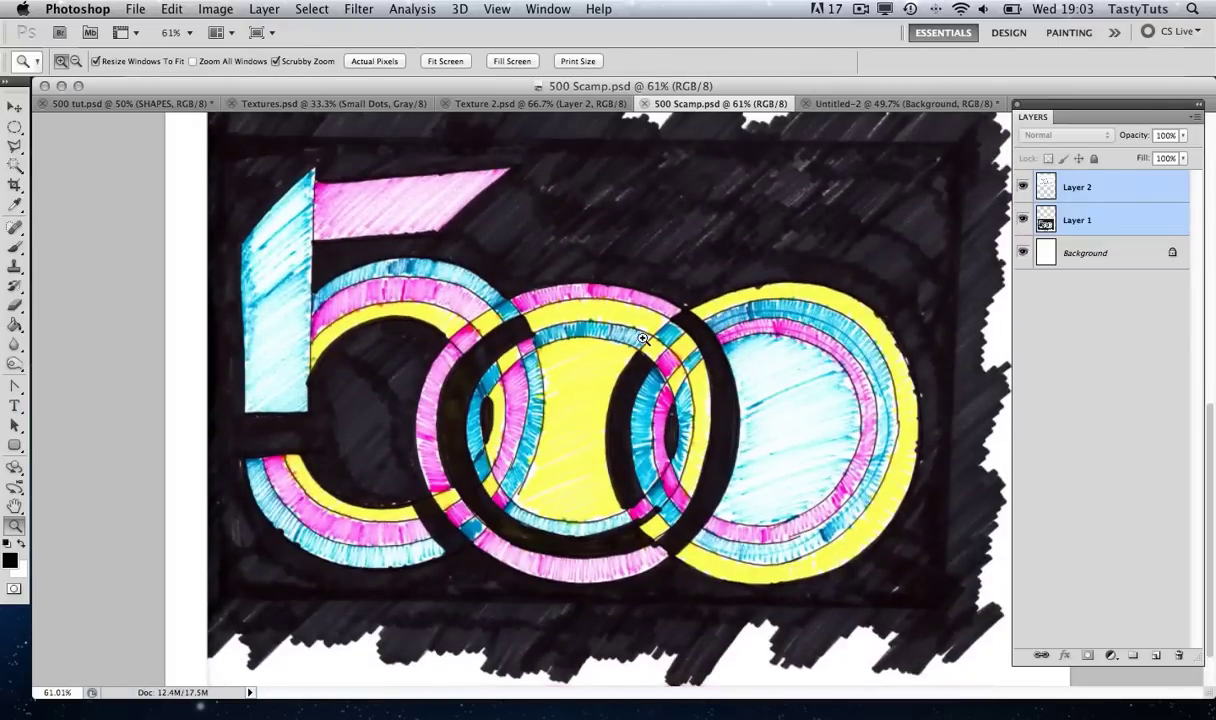
{"action": "left_click_drag", "start_coordinate": [646, 338], "coordinate": [610, 338]}
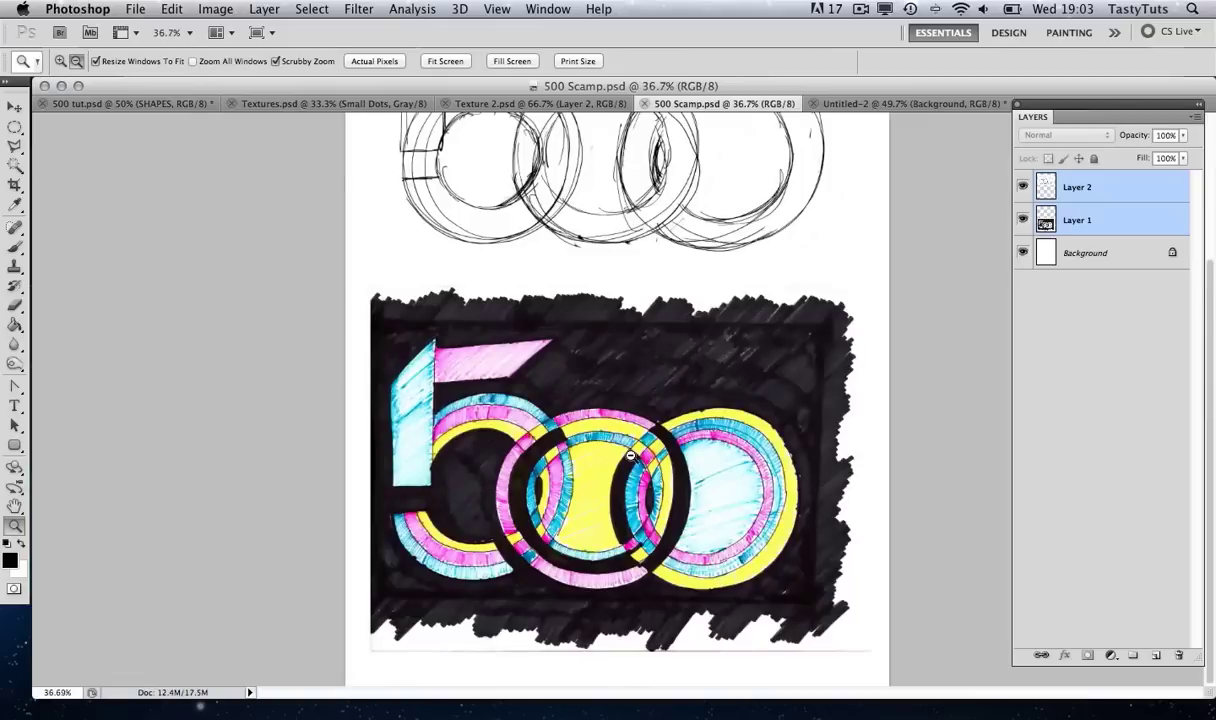
{"action": "left_click_drag", "start_coordinate": [650, 400], "coordinate": [657, 403]}
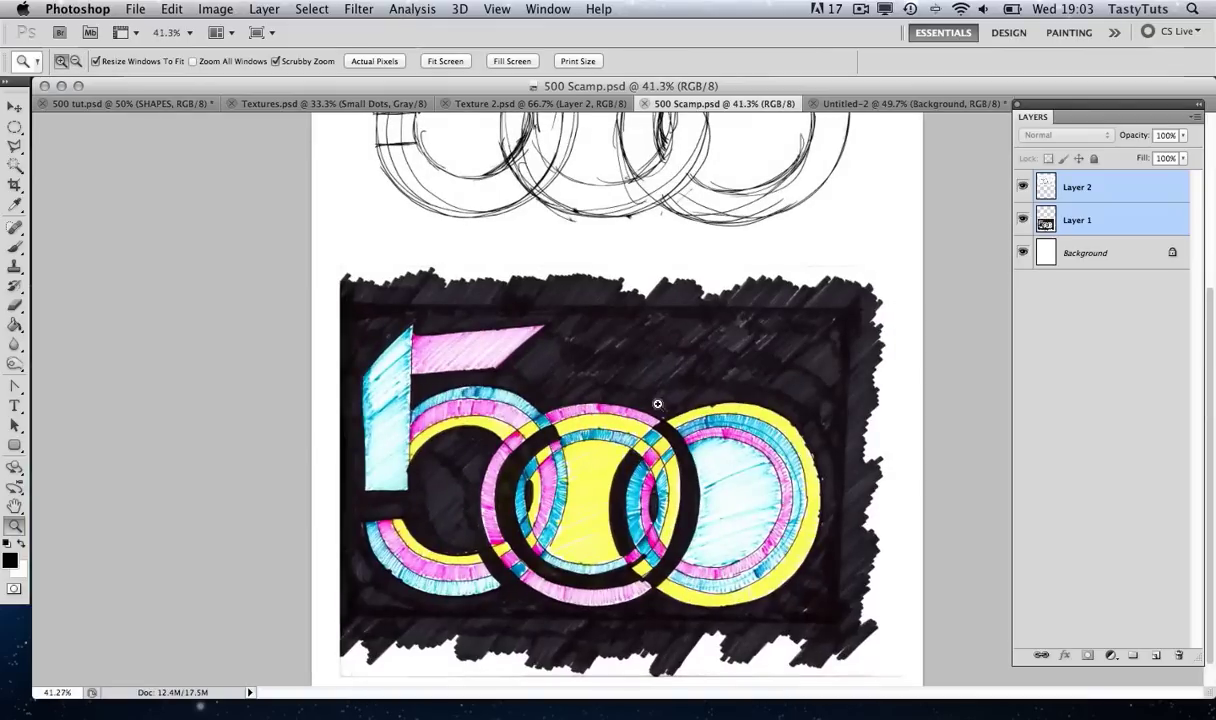
In the Untitled-2 document, show the rulers and place one vertical and one horizontal guide through the centre of the canvas
{"action": "left_click", "coordinate": [897, 106]}
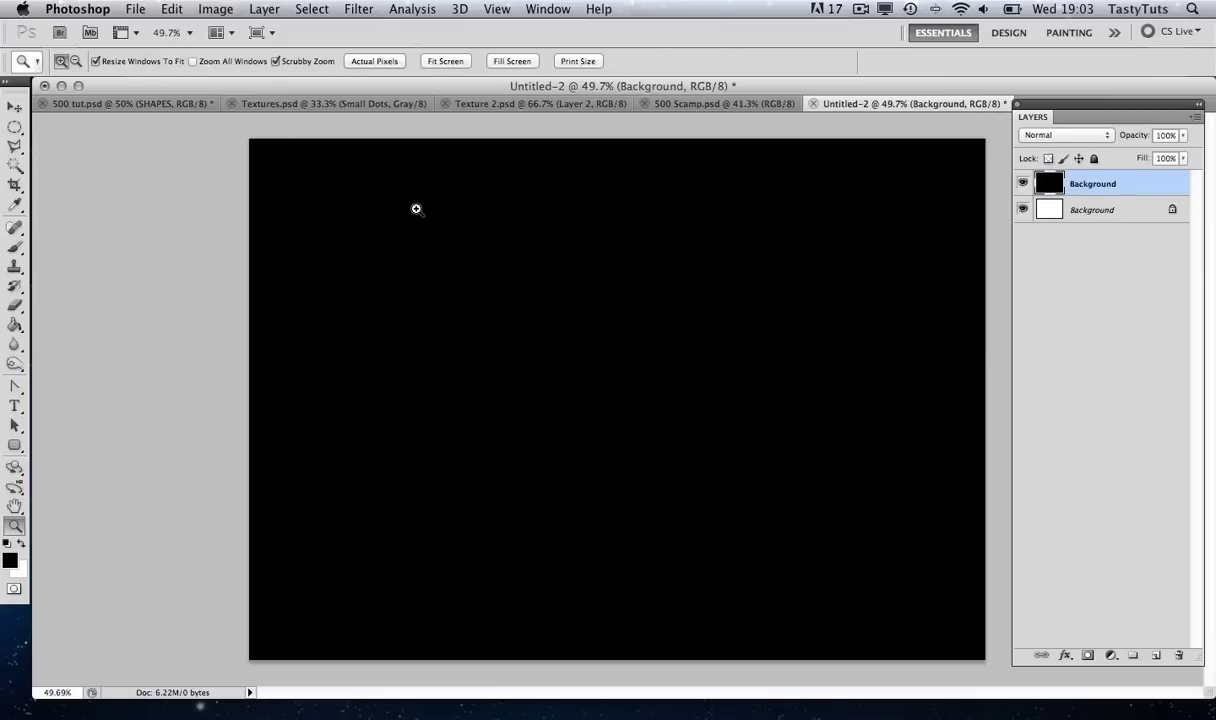
{"action": "key", "text": "super+r"}
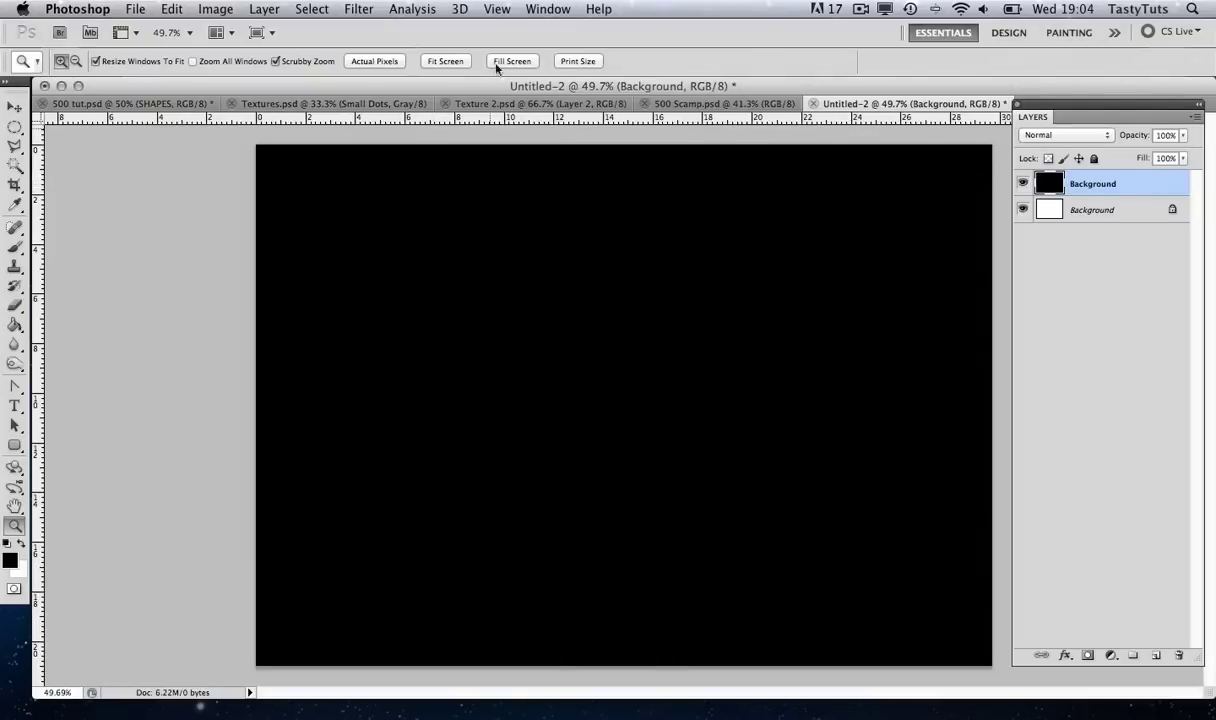
{"action": "left_click", "coordinate": [498, 9]}
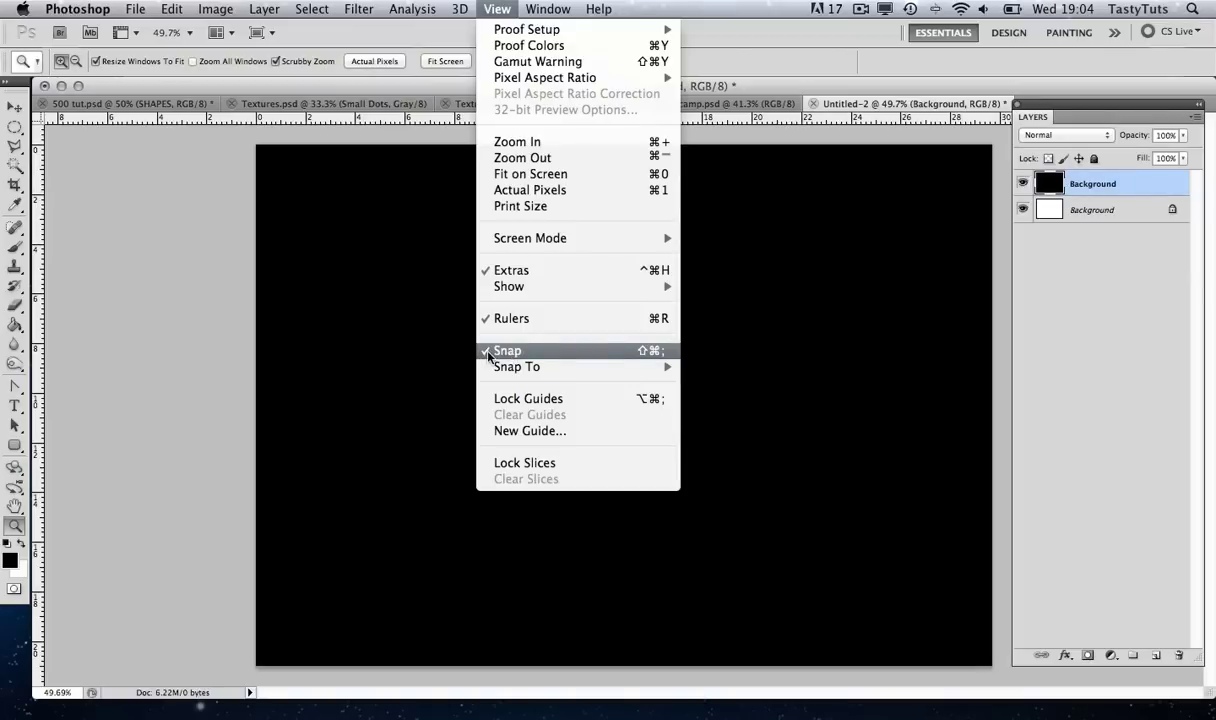
{"action": "left_click", "coordinate": [845, 107]}
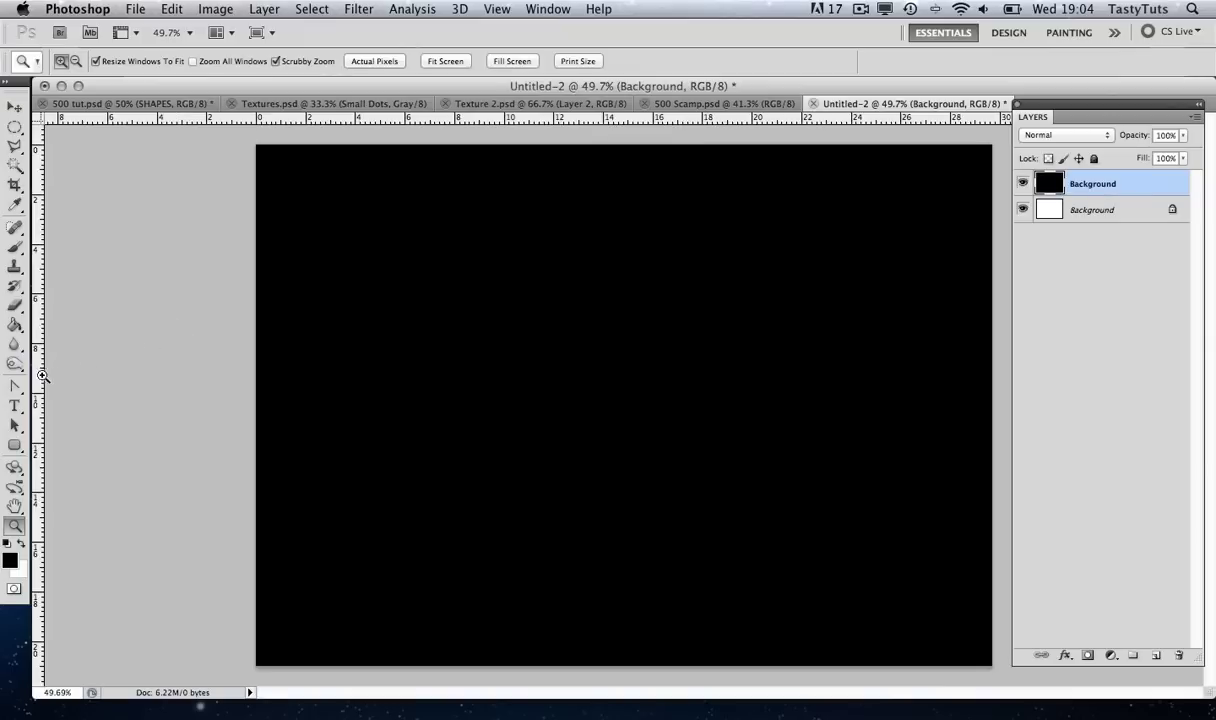
{"action": "left_click_drag", "start_coordinate": [38, 382], "coordinate": [624, 411]}
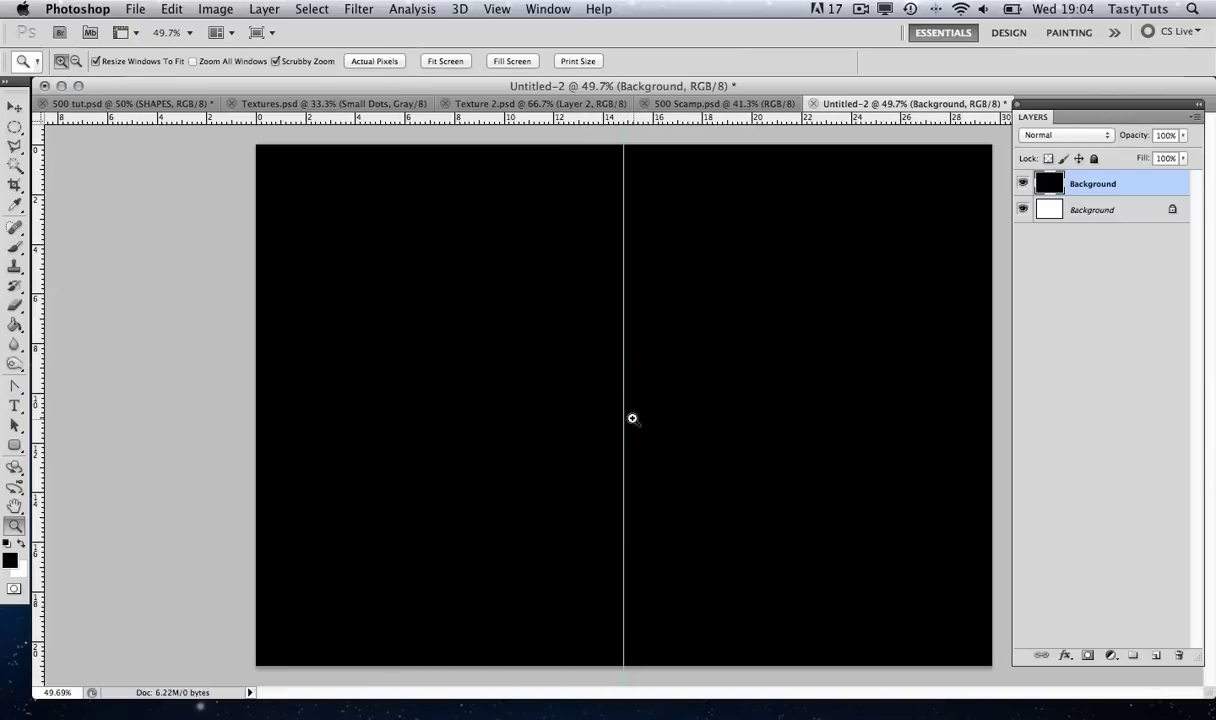
{"action": "left_click_drag", "start_coordinate": [554, 123], "coordinate": [560, 400]}
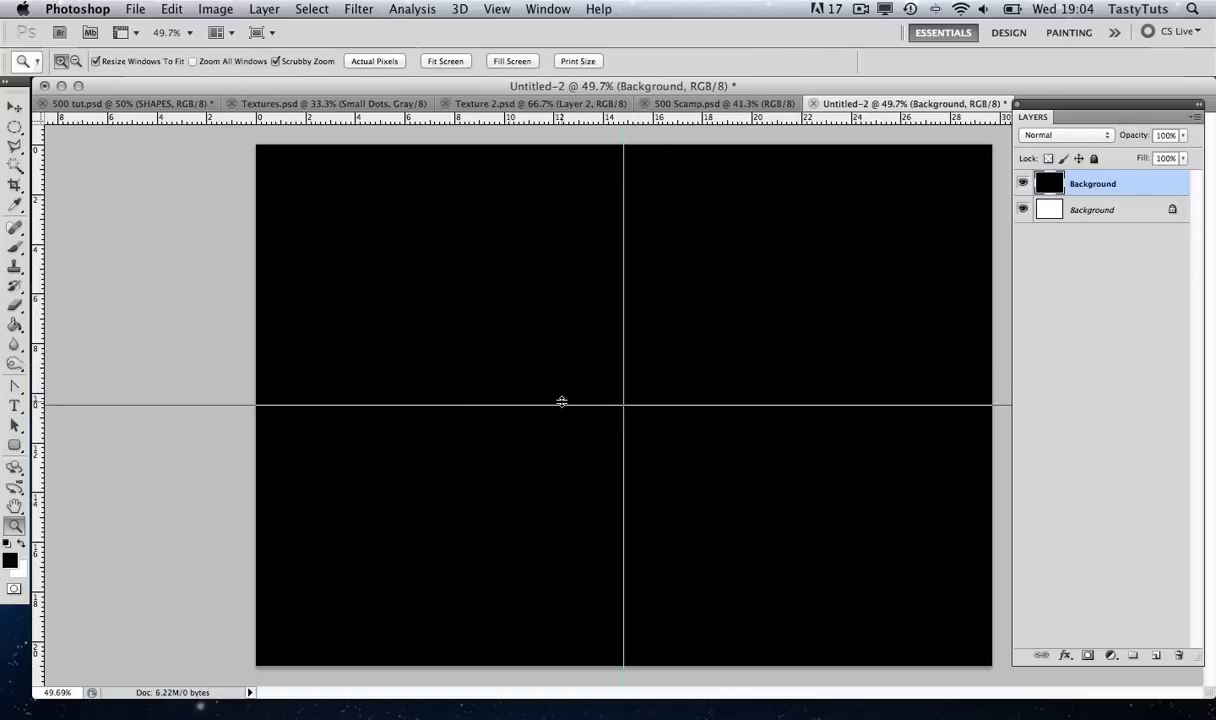
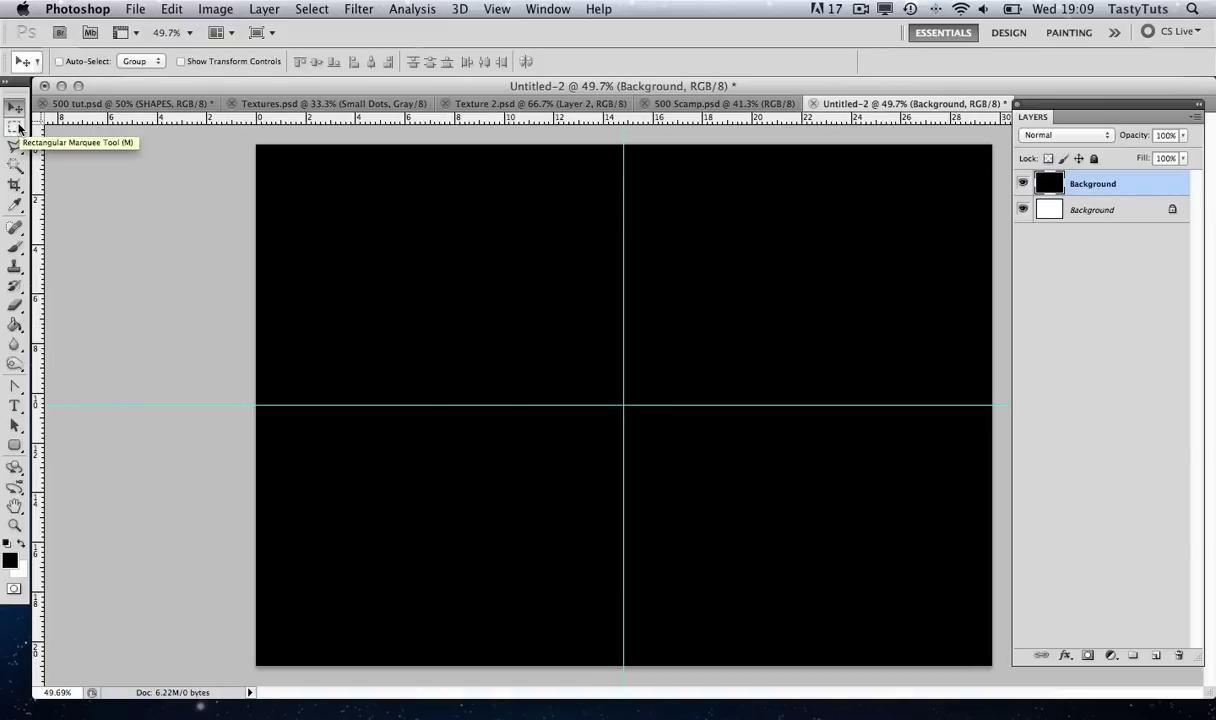
Set the Rectangular Marquee tool to the Fixed Size style with a width of 560 px and a height of 560 px
{"action": "left_click", "coordinate": [15, 127]}
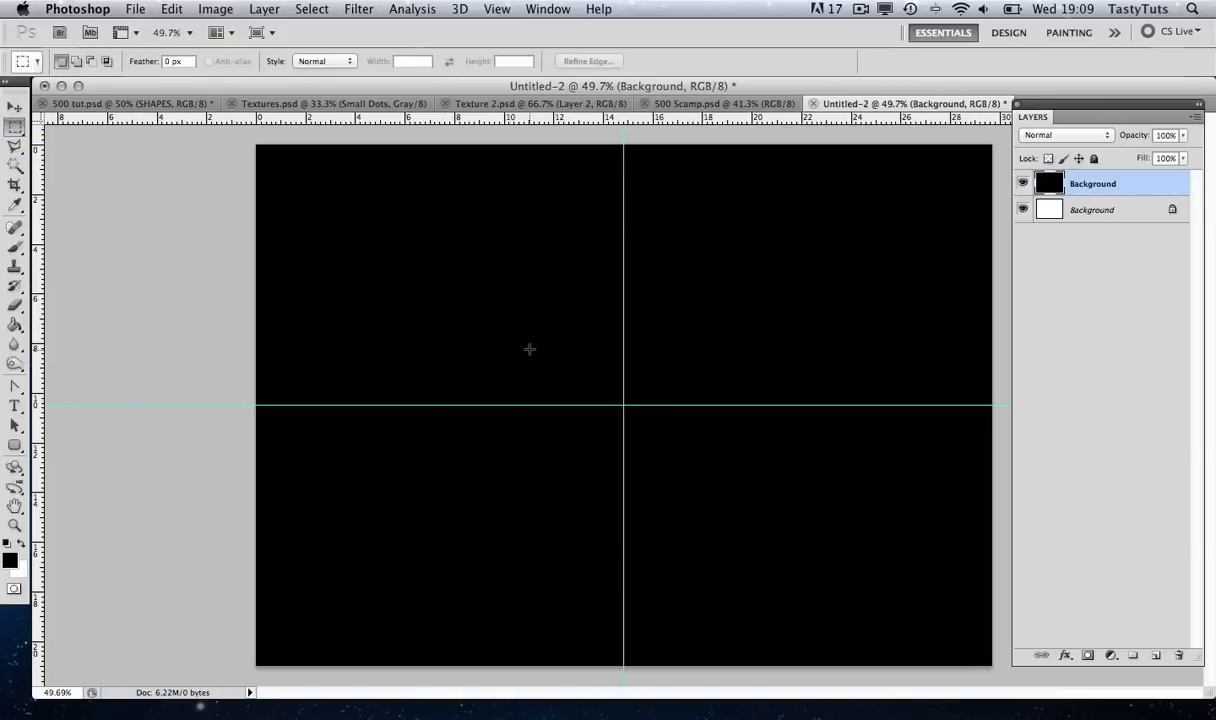
{"action": "left_click_drag", "start_coordinate": [399, 243], "coordinate": [667, 493]}
{"action": "left_click", "coordinate": [329, 65]}
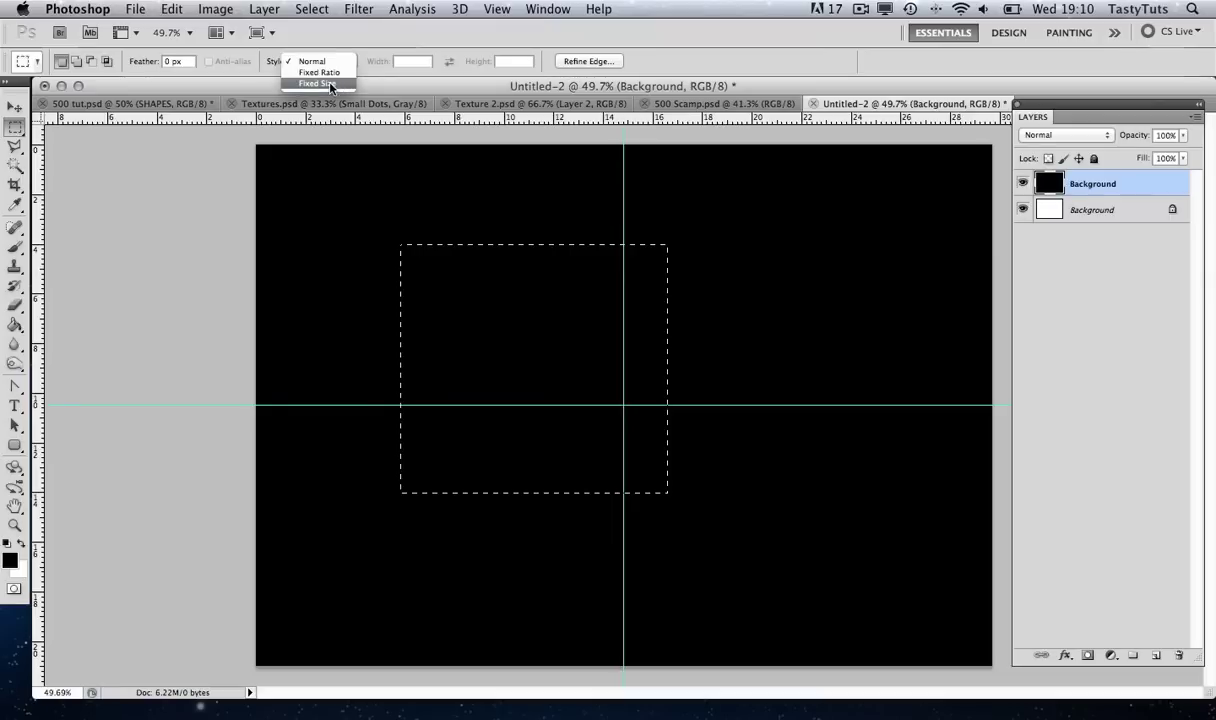
{"action": "left_click", "coordinate": [319, 84]}
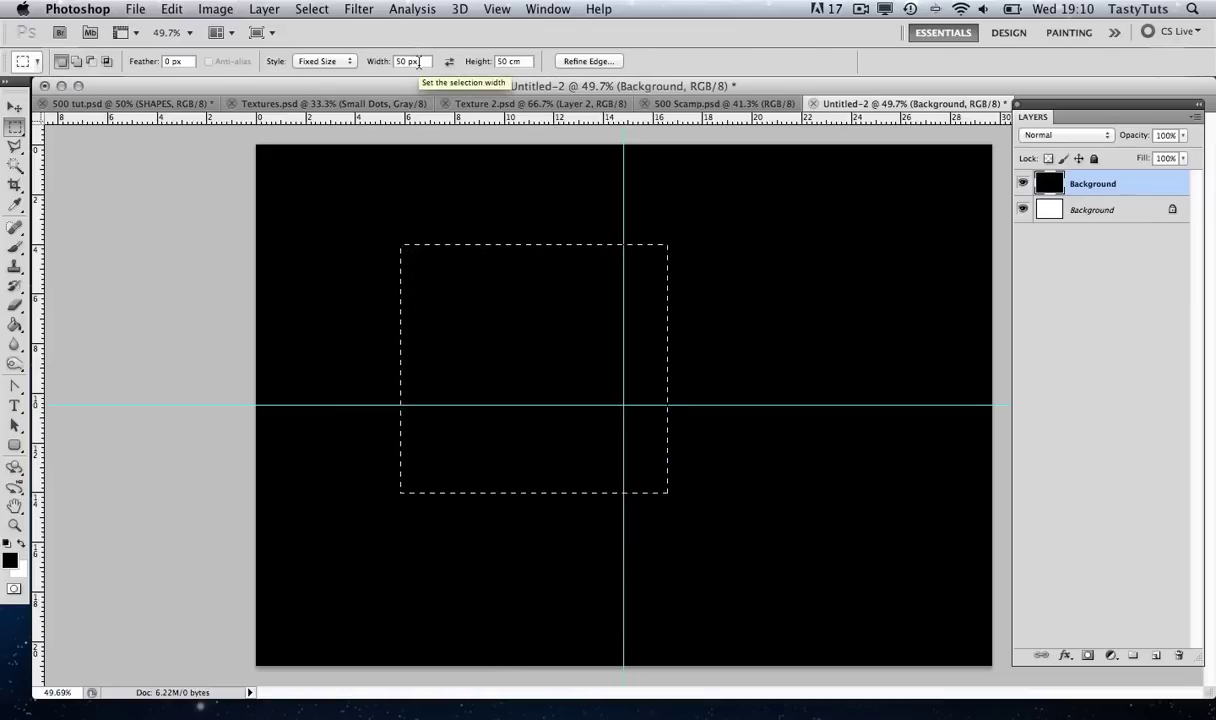
{"action": "left_click_drag", "start_coordinate": [419, 61], "coordinate": [381, 62]}
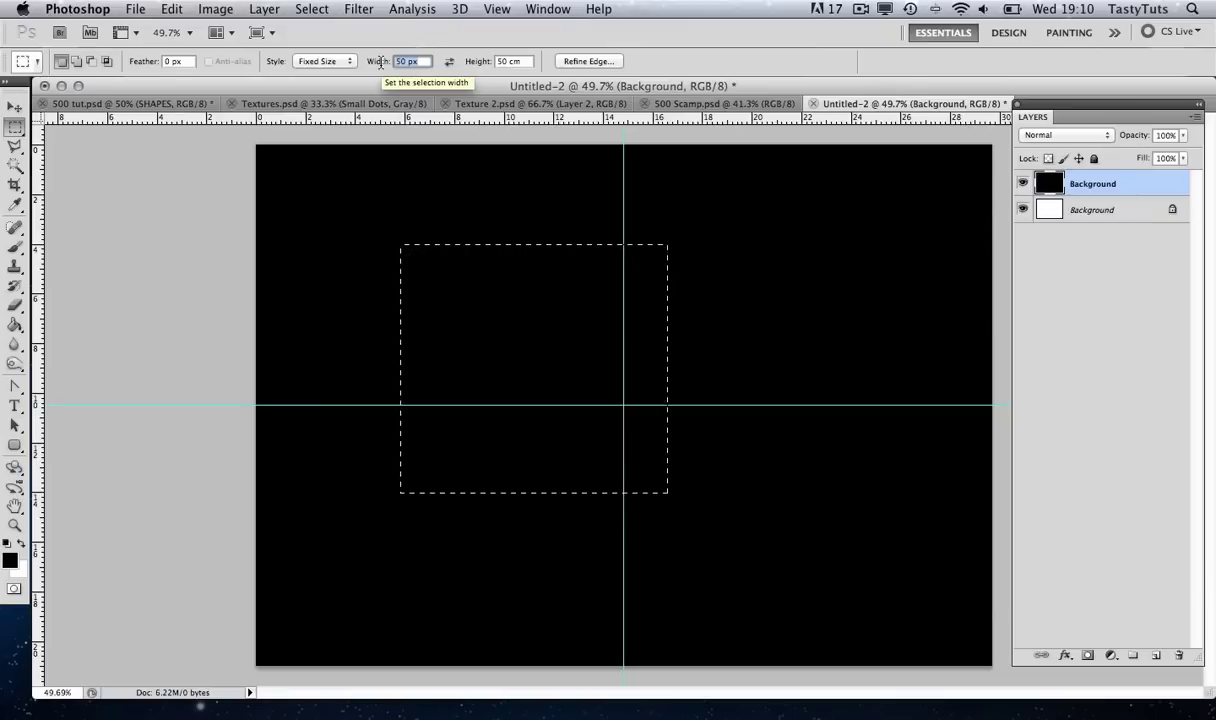
{"action": "type", "text": "50"}
{"action": "key", "text": "Tab"}
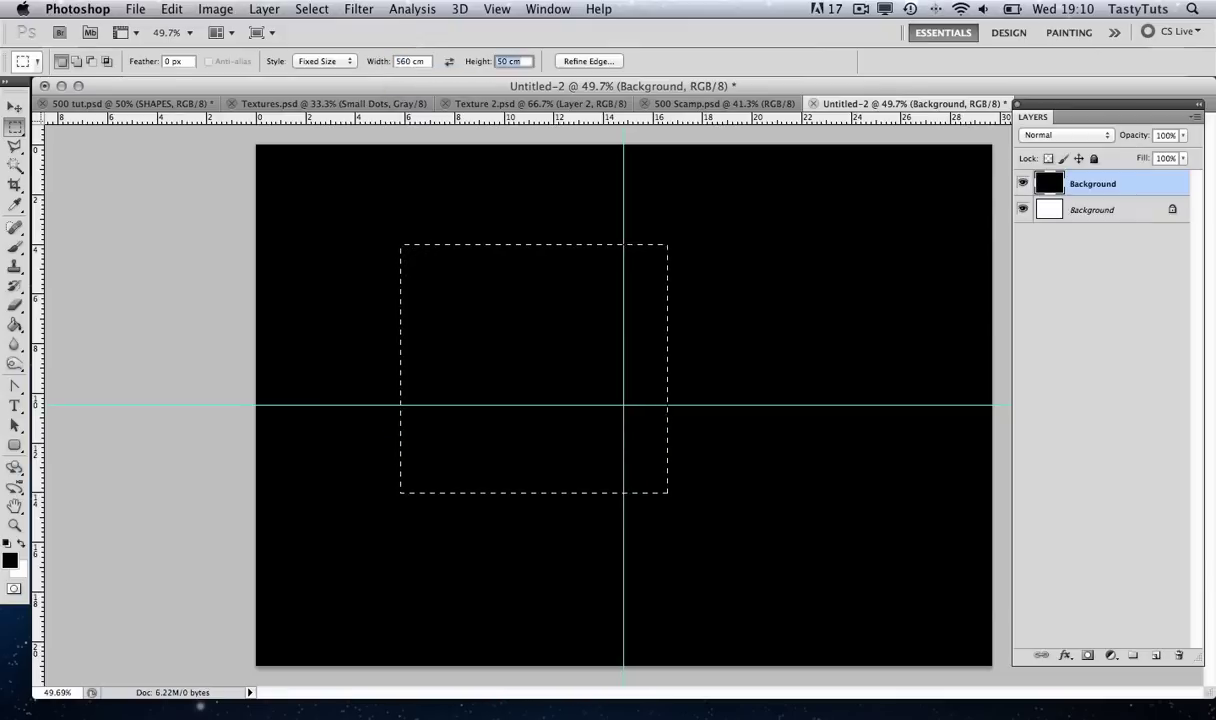
{"action": "type", "text": "60 px"}
{"action": "left_click", "coordinate": [428, 61]}
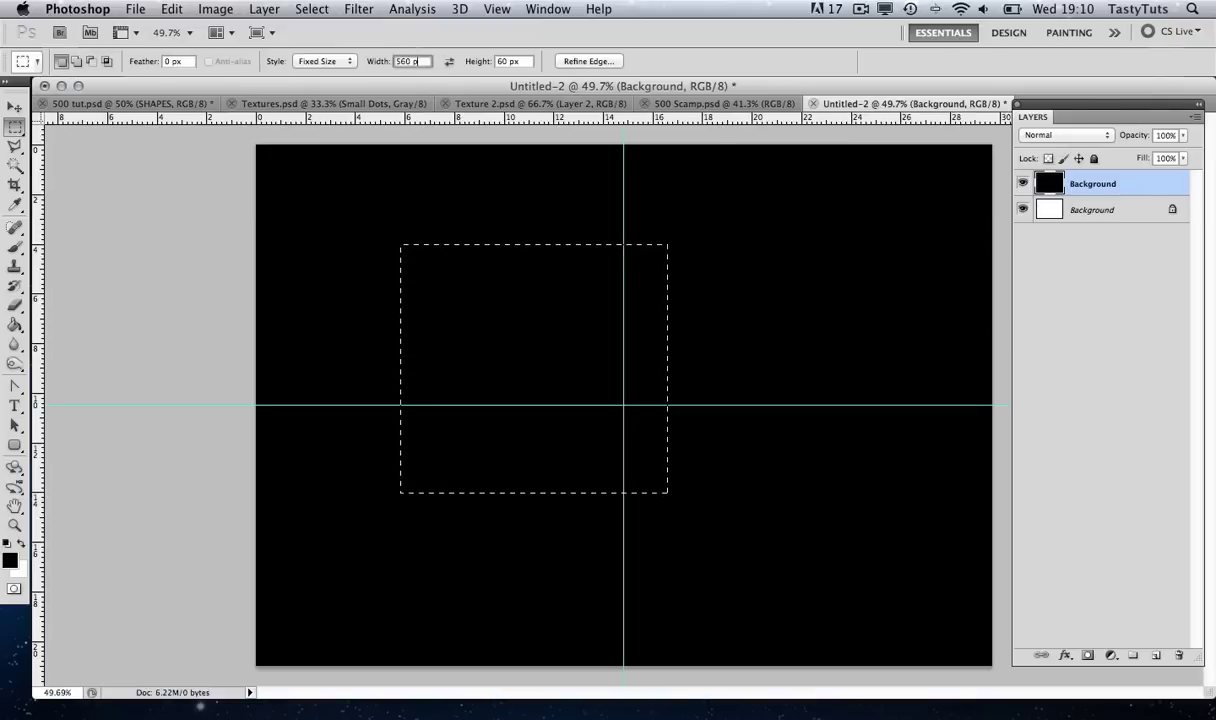
{"action": "left_click", "coordinate": [502, 61]}
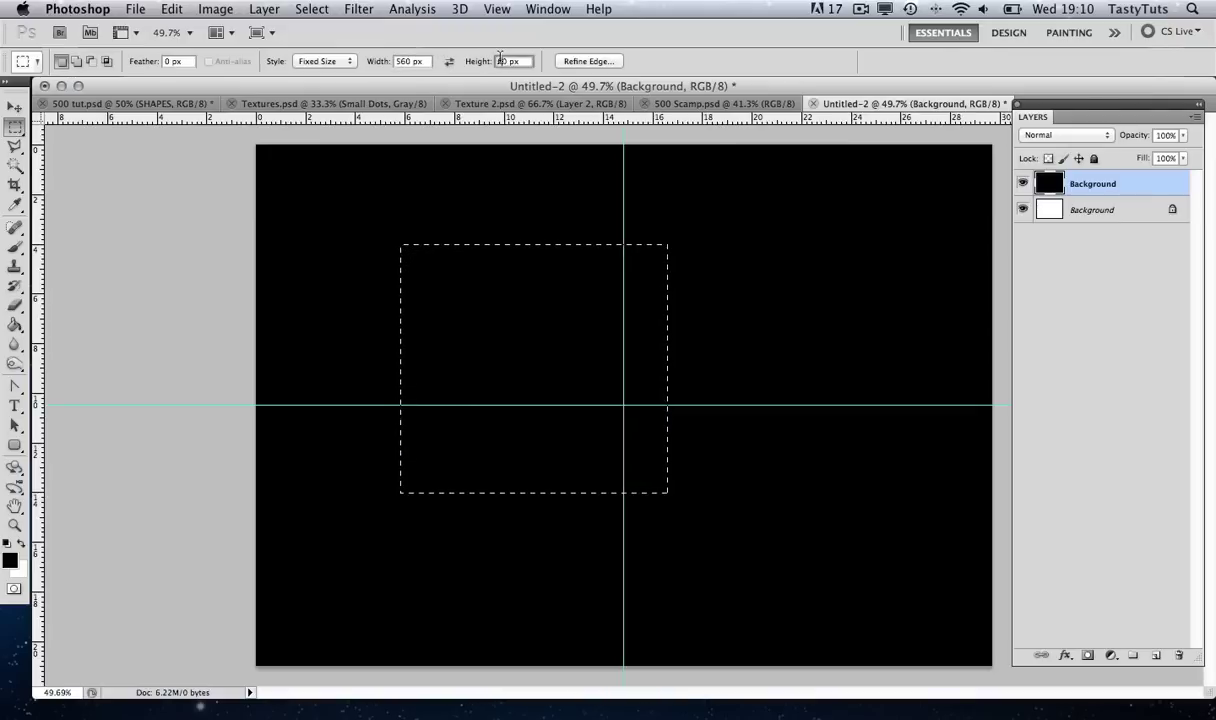
{"action": "type", "text": "560"}
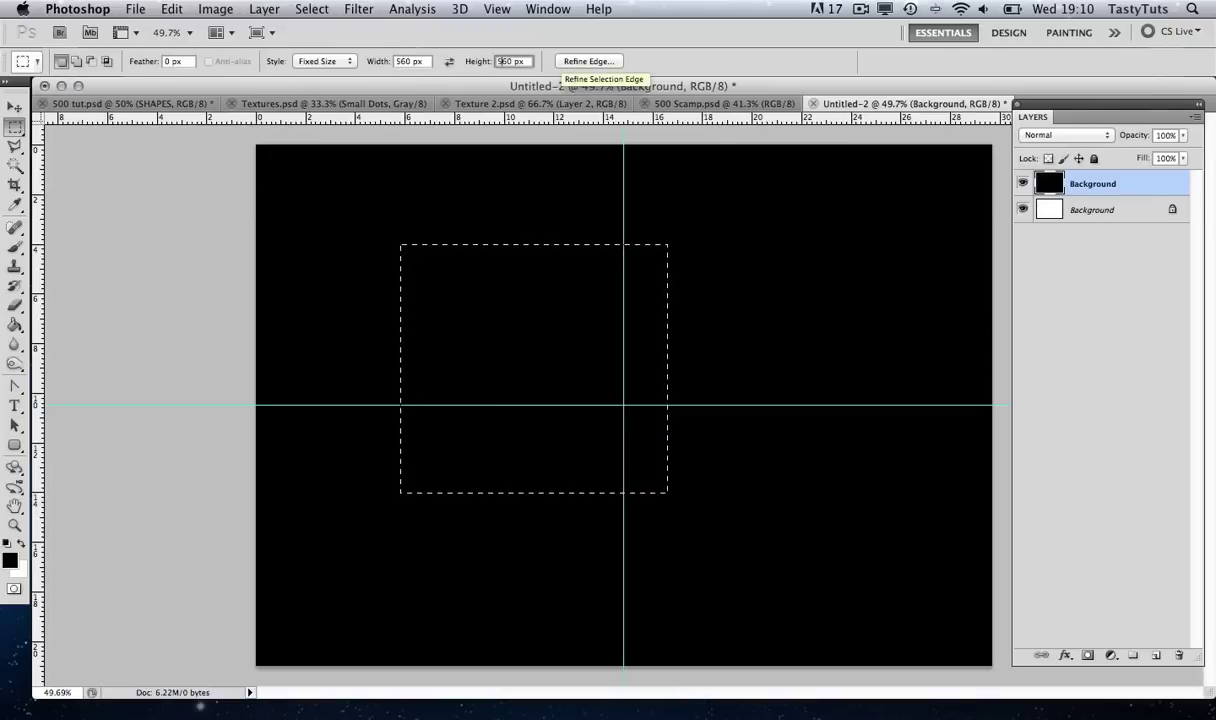
Place the 560 × 560 px square selection and centre it on the intersection of the two guides
{"action": "left_click", "coordinate": [430, 181]}
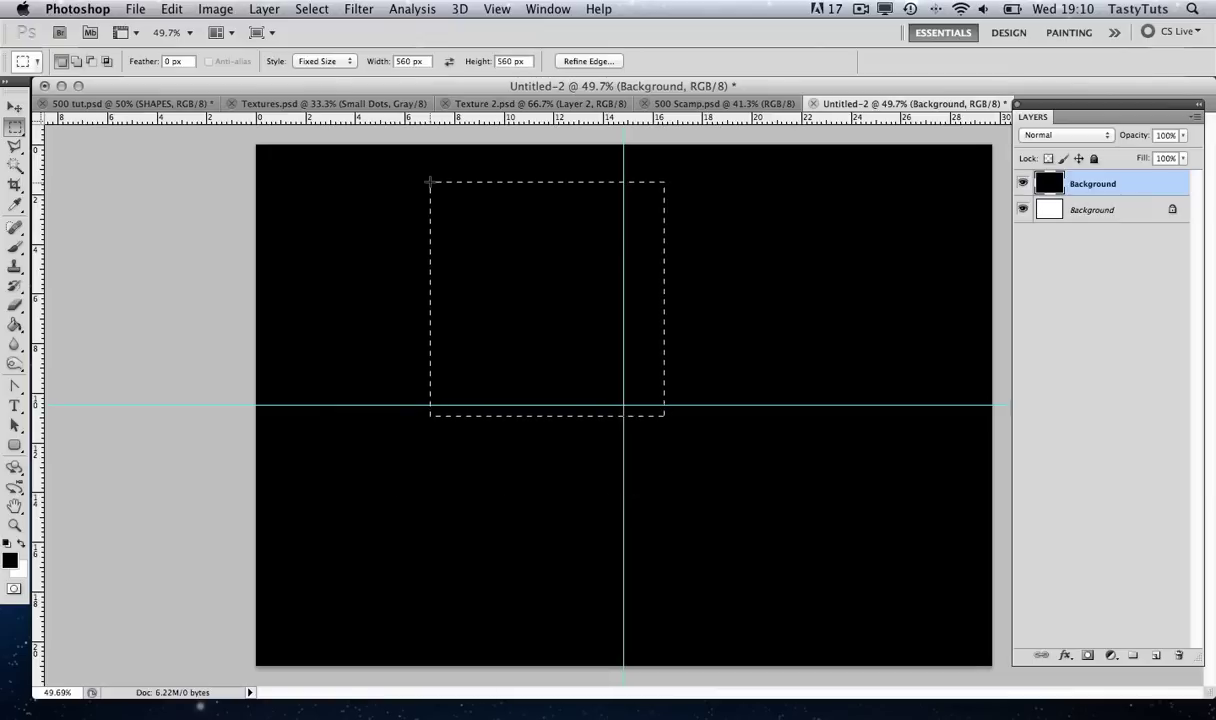
{"action": "left_click", "coordinate": [351, 348]}
{"action": "left_click", "coordinate": [522, 257]}
{"action": "left_click", "coordinate": [757, 307]}
{"action": "left_click", "coordinate": [436, 329]}
{"action": "left_click_drag", "start_coordinate": [448, 331], "coordinate": [478, 253]}
{"action": "left_click", "coordinate": [706, 224]}
{"action": "left_click", "coordinate": [409, 241]}
{"action": "left_click_drag", "start_coordinate": [501, 481], "coordinate": [532, 538]}
Add two vertical and two horizontal guides along the edges of the square selection, and deselect it
{"action": "left_click_drag", "start_coordinate": [43, 397], "coordinate": [506, 434]}
{"action": "left_click_drag", "start_coordinate": [36, 412], "coordinate": [724, 461]}
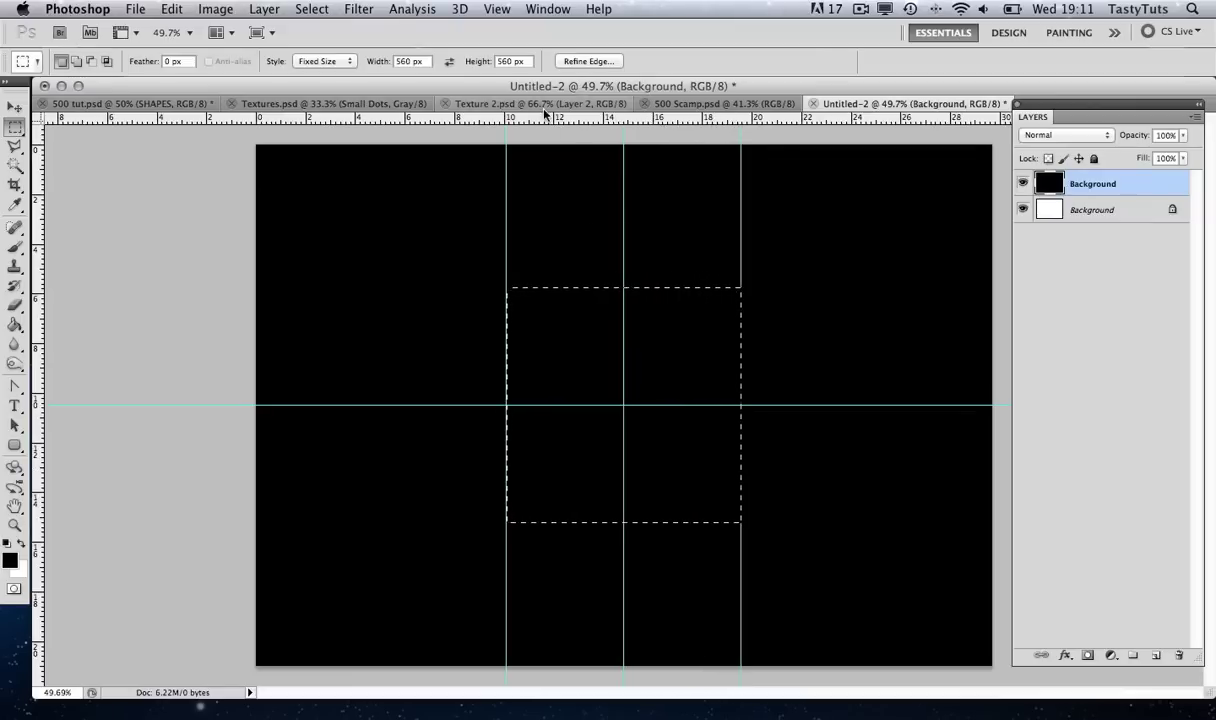
{"action": "left_click_drag", "start_coordinate": [517, 119], "coordinate": [551, 286]}
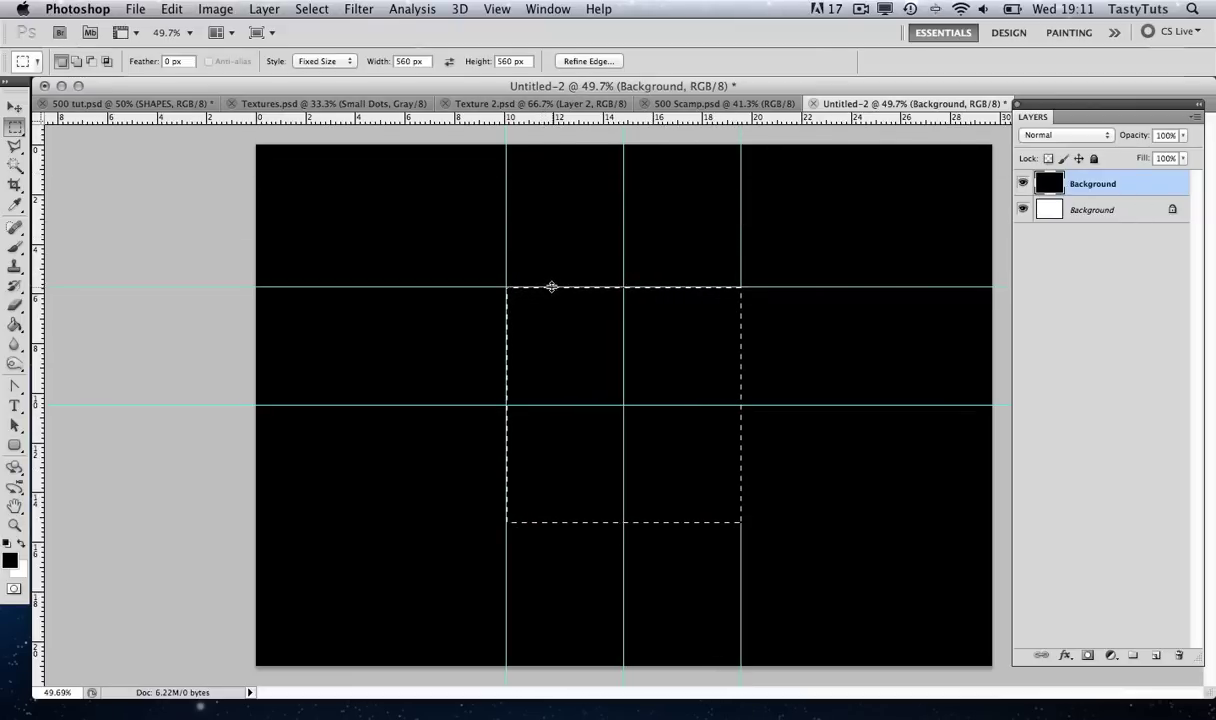
{"action": "left_click_drag", "start_coordinate": [522, 117], "coordinate": [597, 520]}
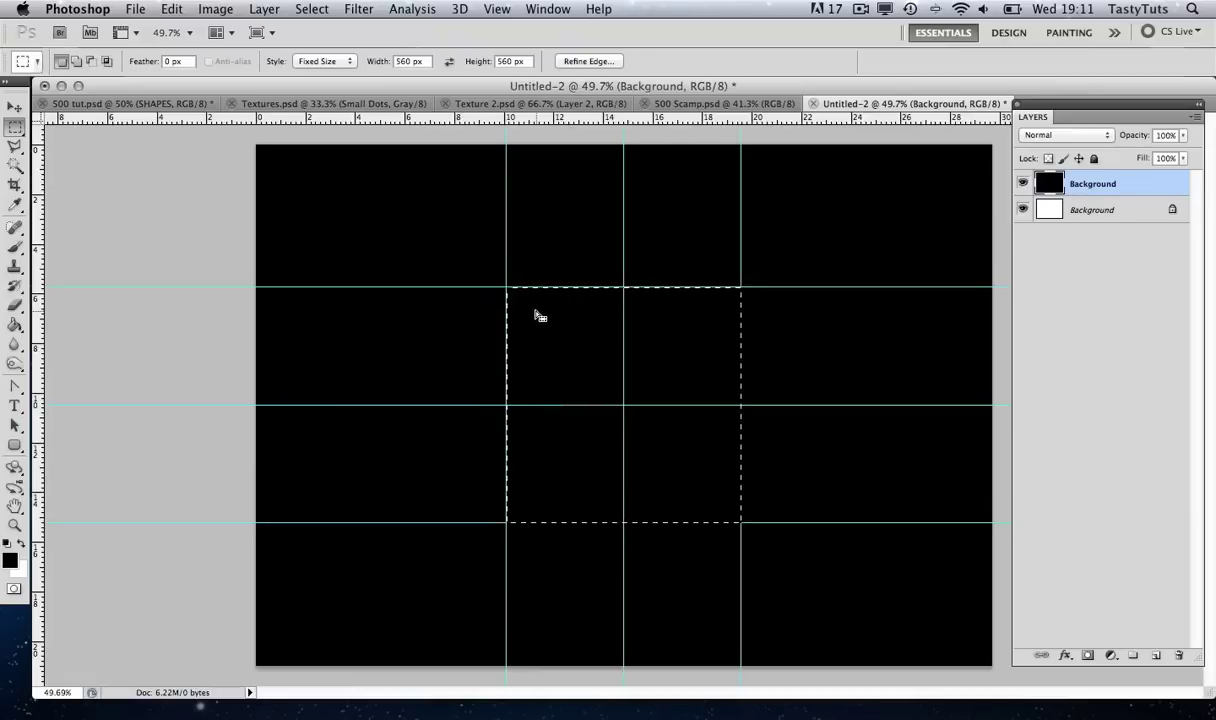
{"action": "key", "text": "super+d"}
{"action": "key", "text": "z"}
{"action": "left_click", "coordinate": [657, 381]}
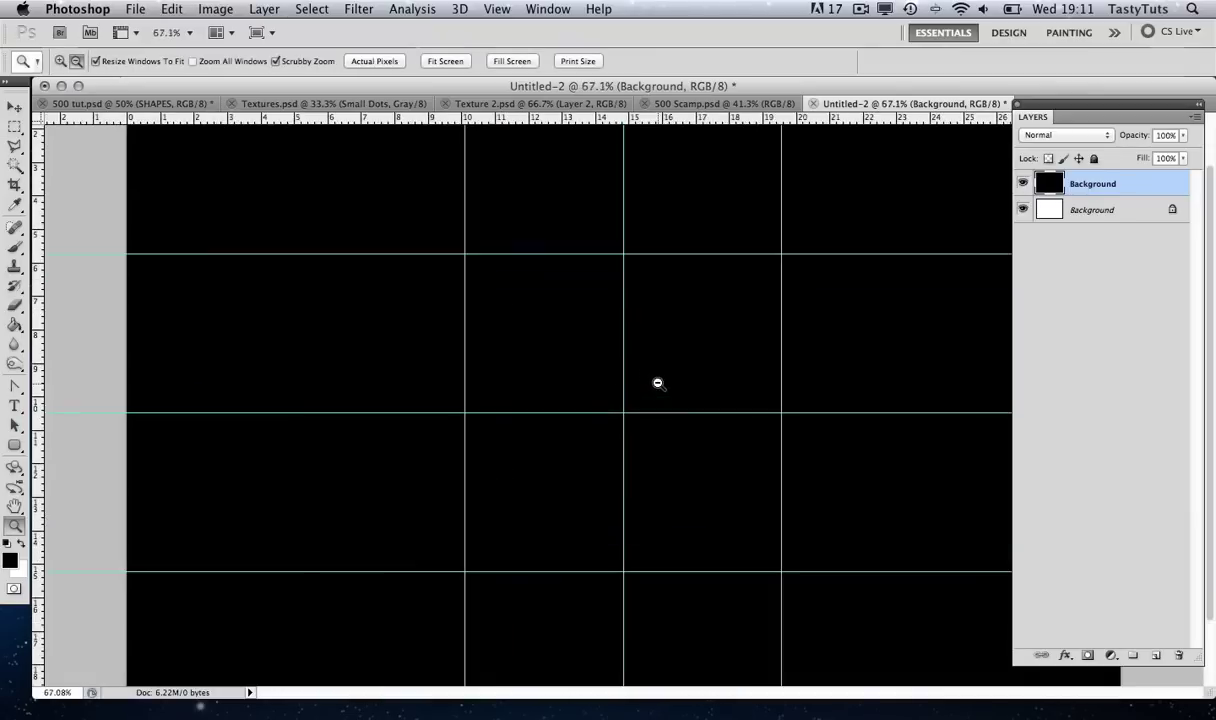
{"action": "scroll", "coordinate": [660, 385], "scroll_direction": "down", "scroll_amount": 3}
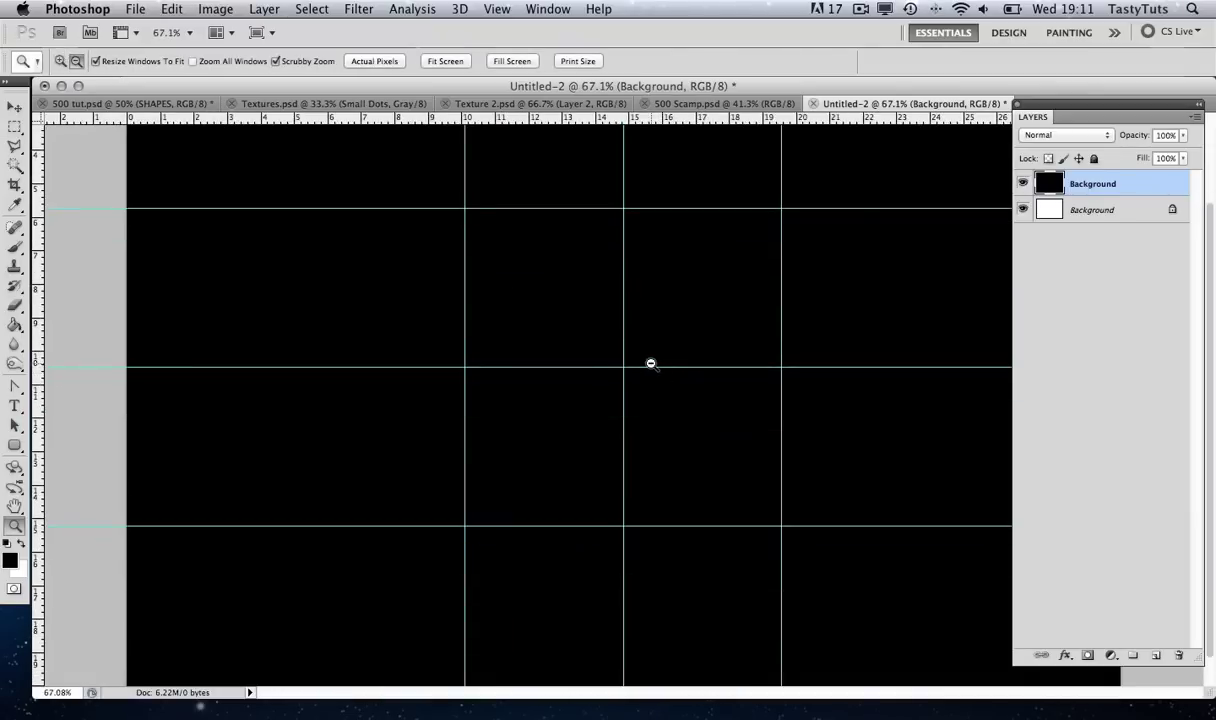
Create a new layer named Outer Yellow above the black Background layer
{"action": "scroll", "coordinate": [650, 363], "scroll_direction": "up", "scroll_amount": 1}
{"action": "scroll", "coordinate": [679, 358], "scroll_direction": "up", "scroll_amount": 2}
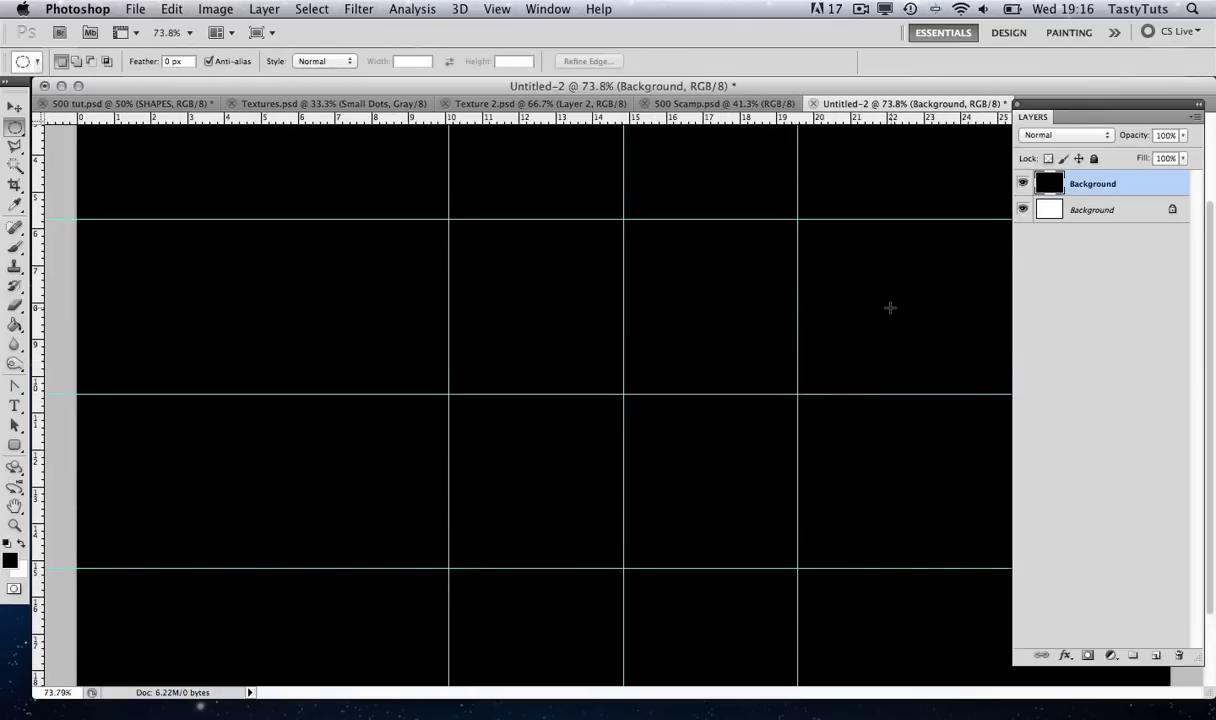
{"action": "key", "text": "super+shift+n"}
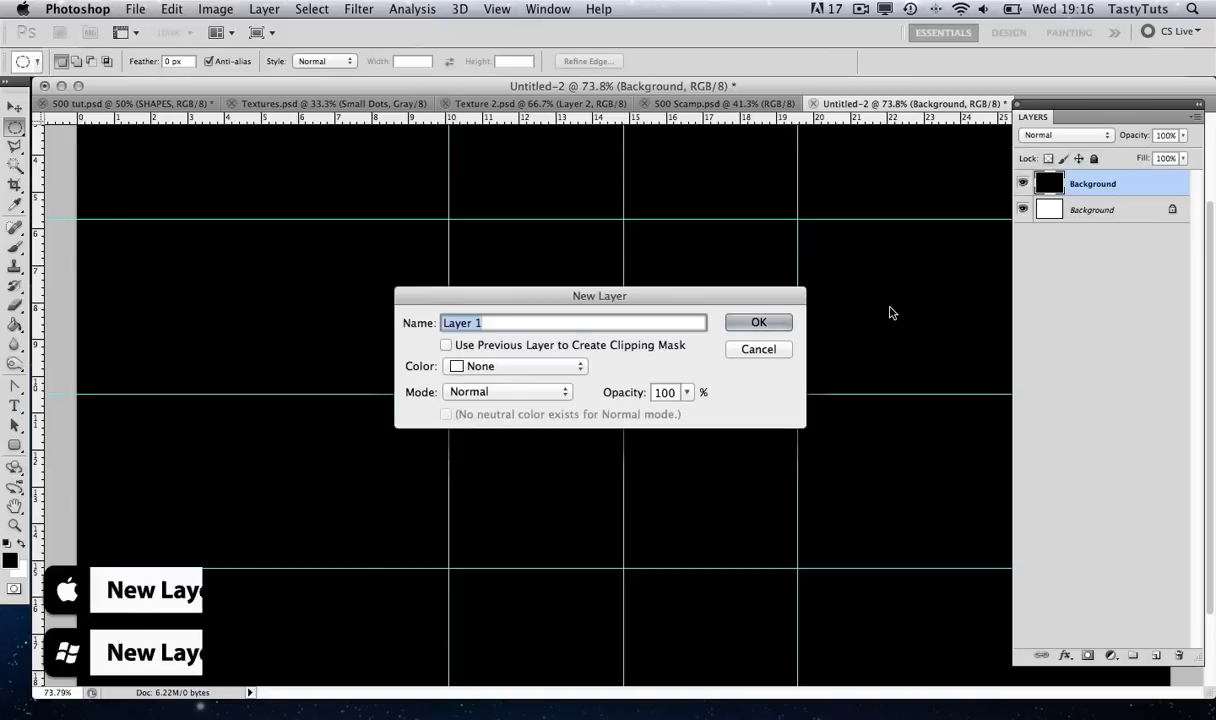
{"action": "type", "text": "Outer "}
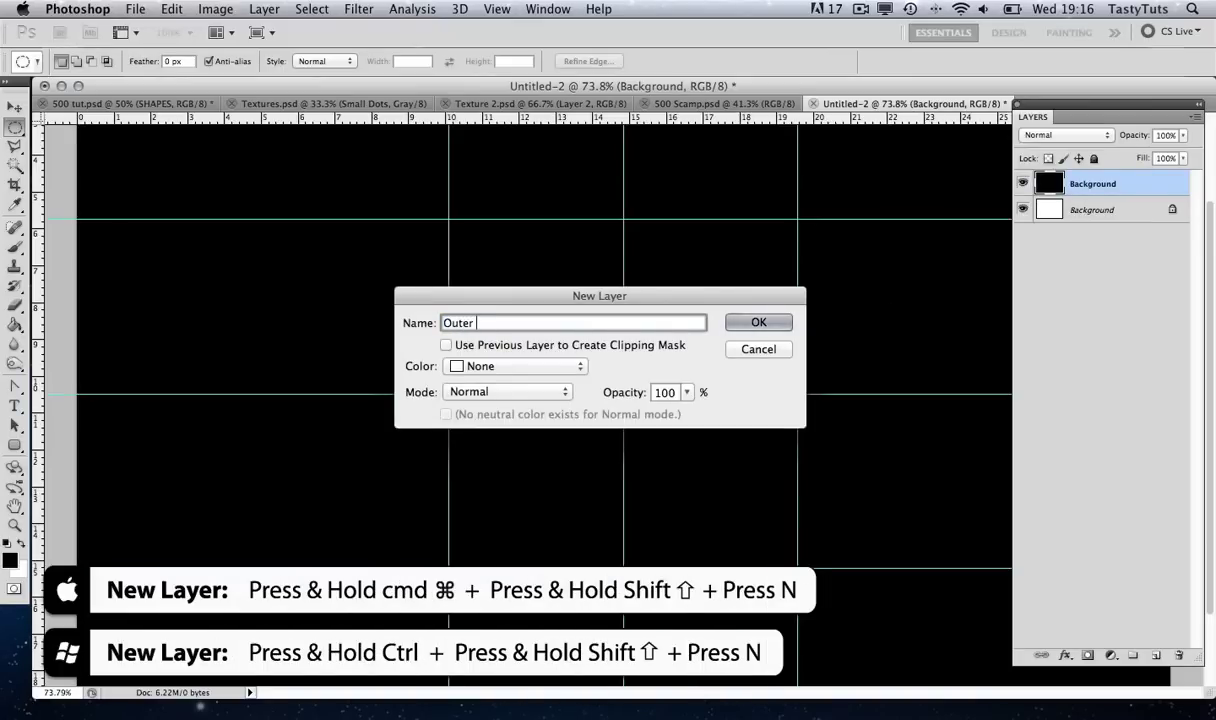
{"action": "type", "text": "Yellow"}
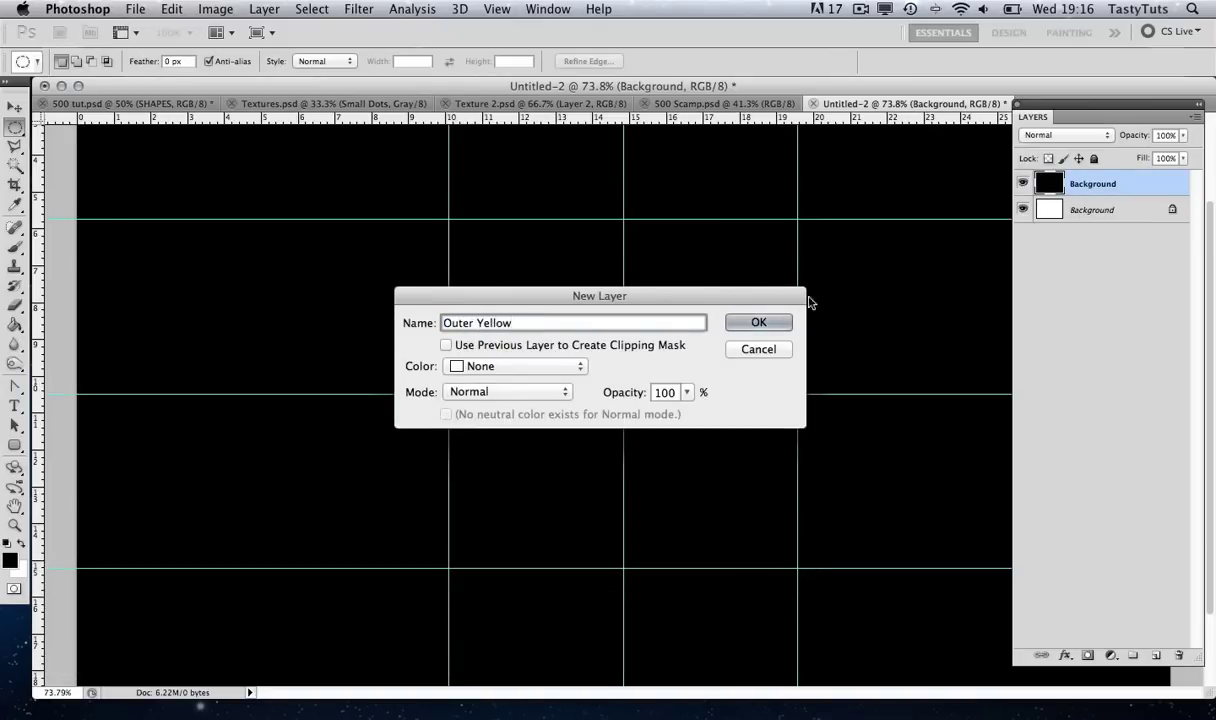
{"action": "left_click", "coordinate": [780, 325]}
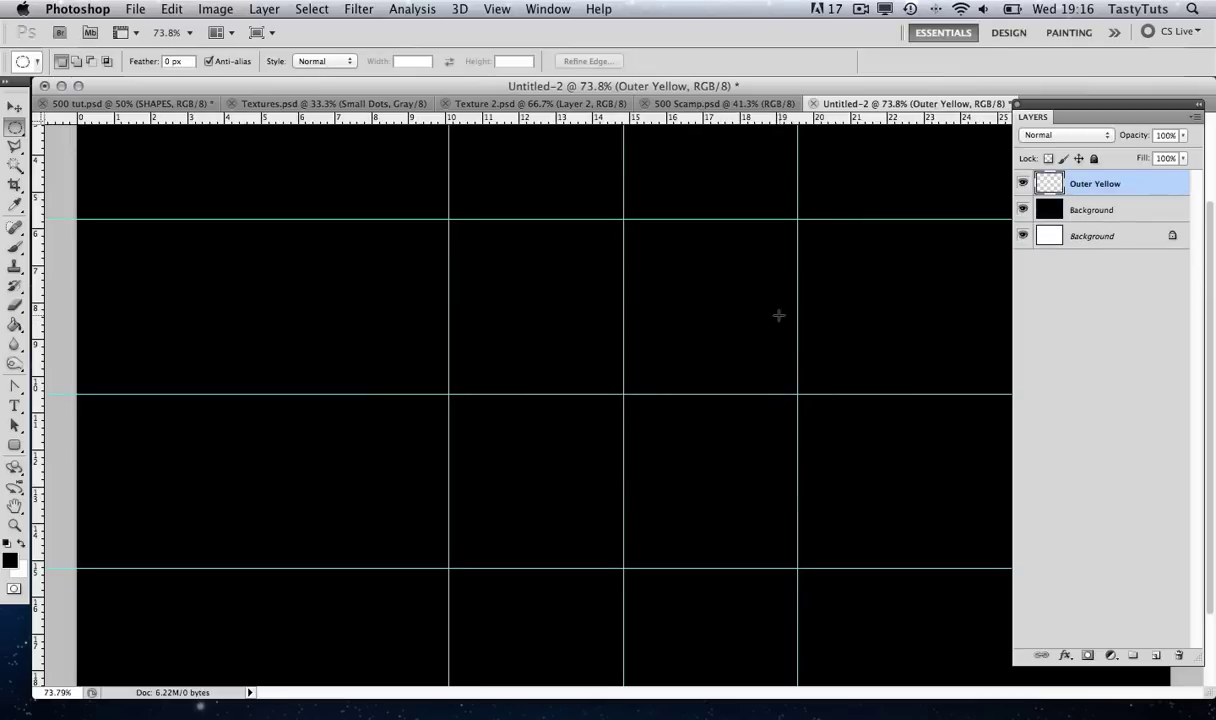
Make a circular selection with the Elliptical Marquee tool that fills the square formed by the four outer guides
{"action": "left_click", "coordinate": [15, 127]}
{"action": "left_click", "coordinate": [80, 142]}
{"action": "left_click_drag", "start_coordinate": [449, 218], "coordinate": [798, 567]}
{"action": "left_click_drag", "start_coordinate": [798, 567], "coordinate": [800, 570]}
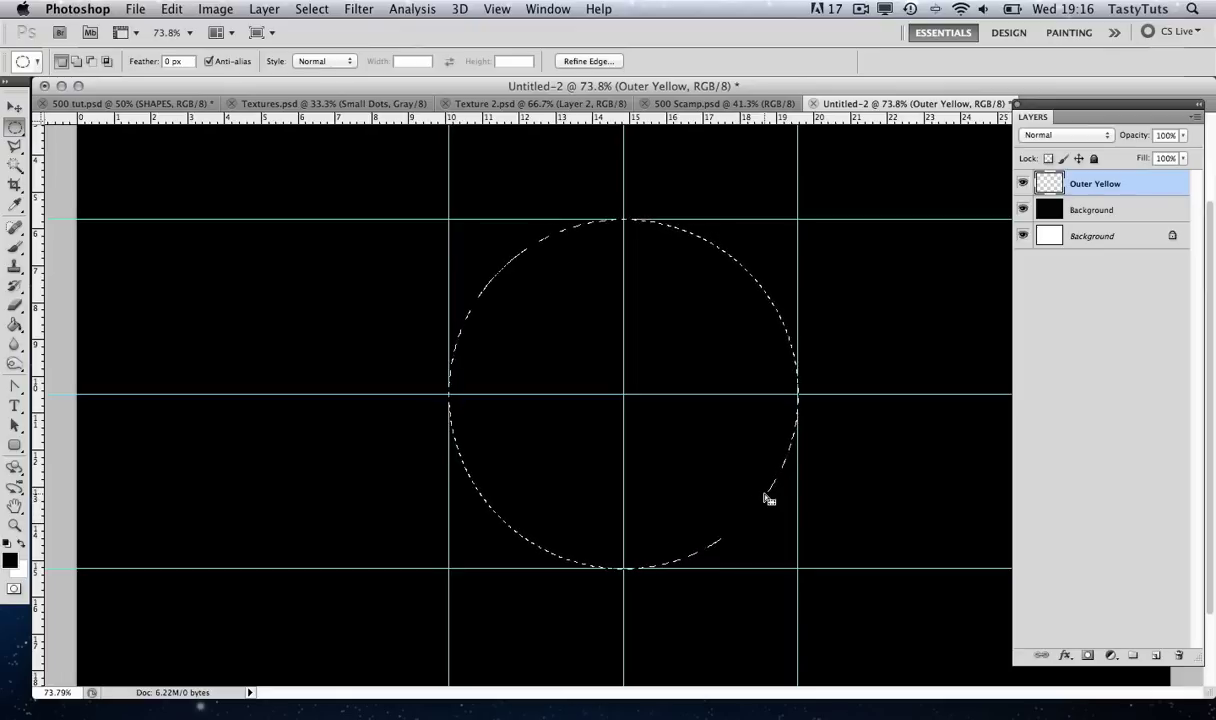
Stroke the circular selection on the Outer Yellow layer with a 35 px inside stroke in colour #f0f205, and deselect it
{"action": "right_click", "coordinate": [767, 499]}
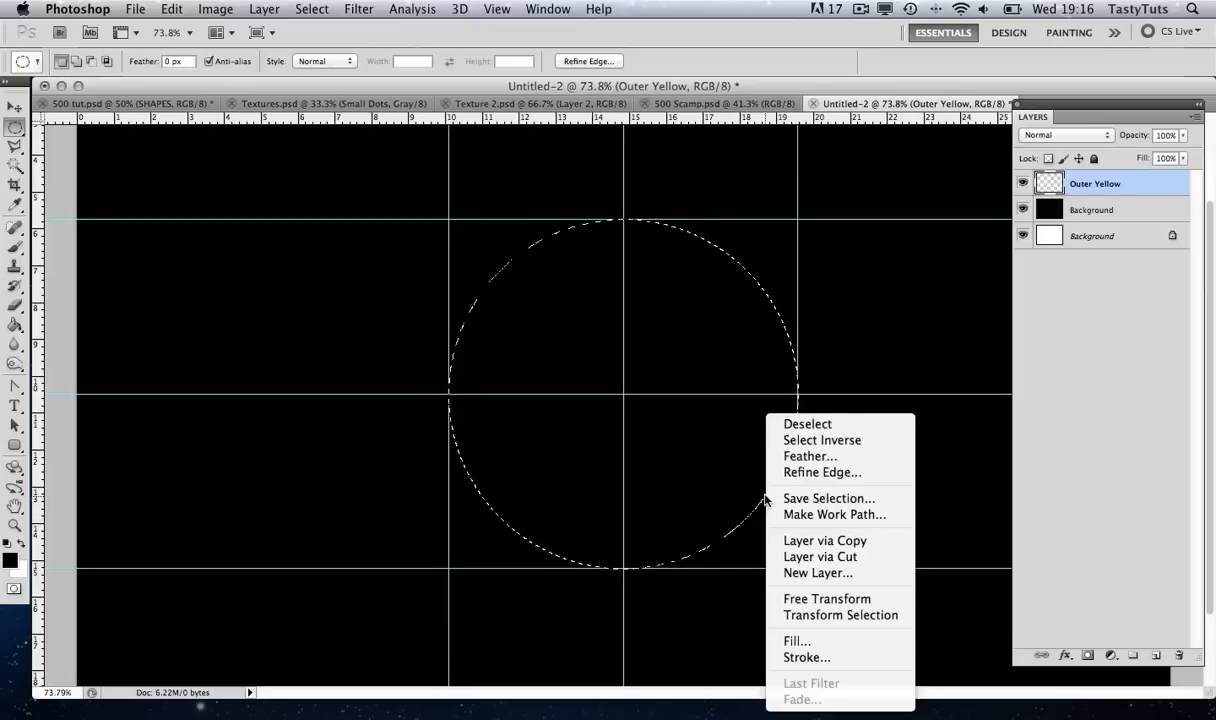
{"action": "left_click", "coordinate": [797, 657]}
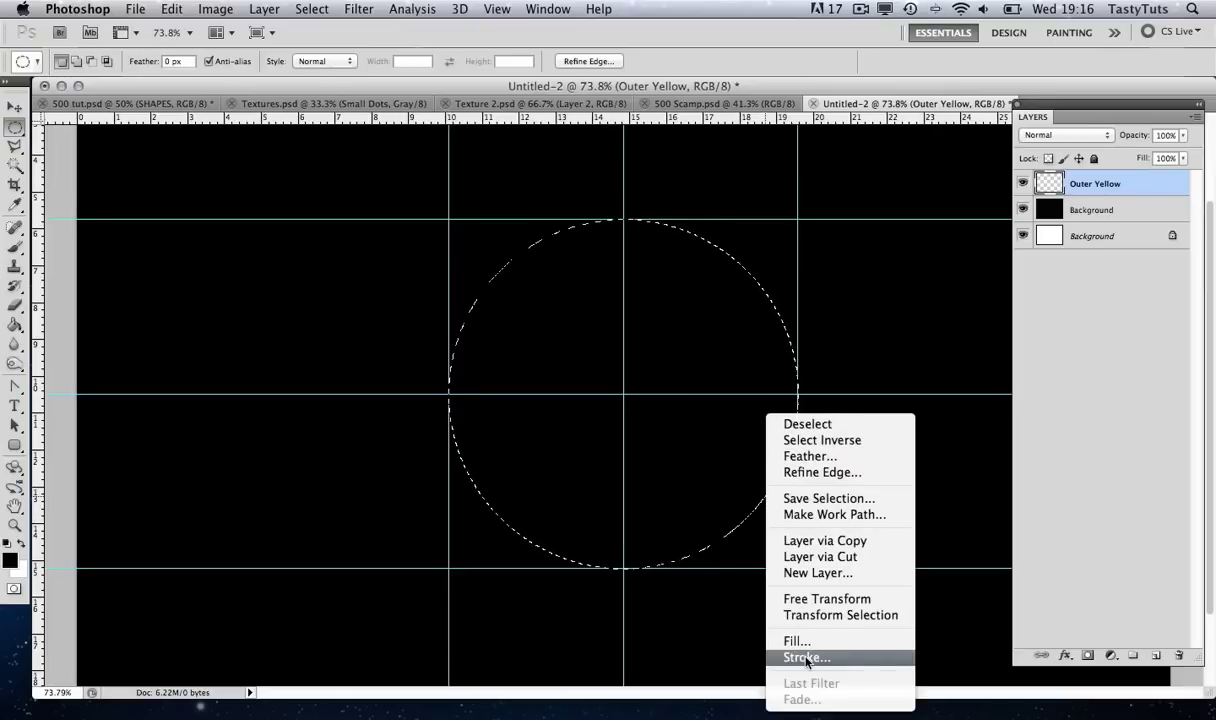
{"action": "left_click_drag", "start_coordinate": [606, 216], "coordinate": [312, 273]}
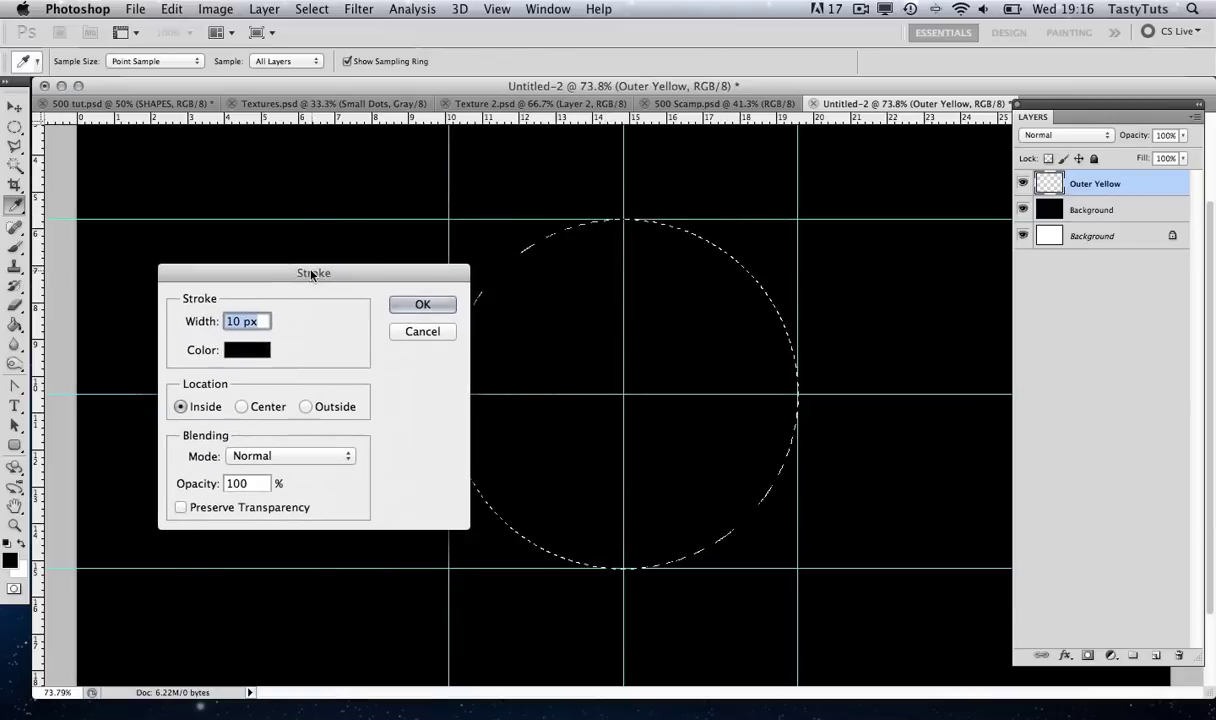
{"action": "left_click", "coordinate": [237, 320]}
{"action": "double_click", "coordinate": [225, 320]}
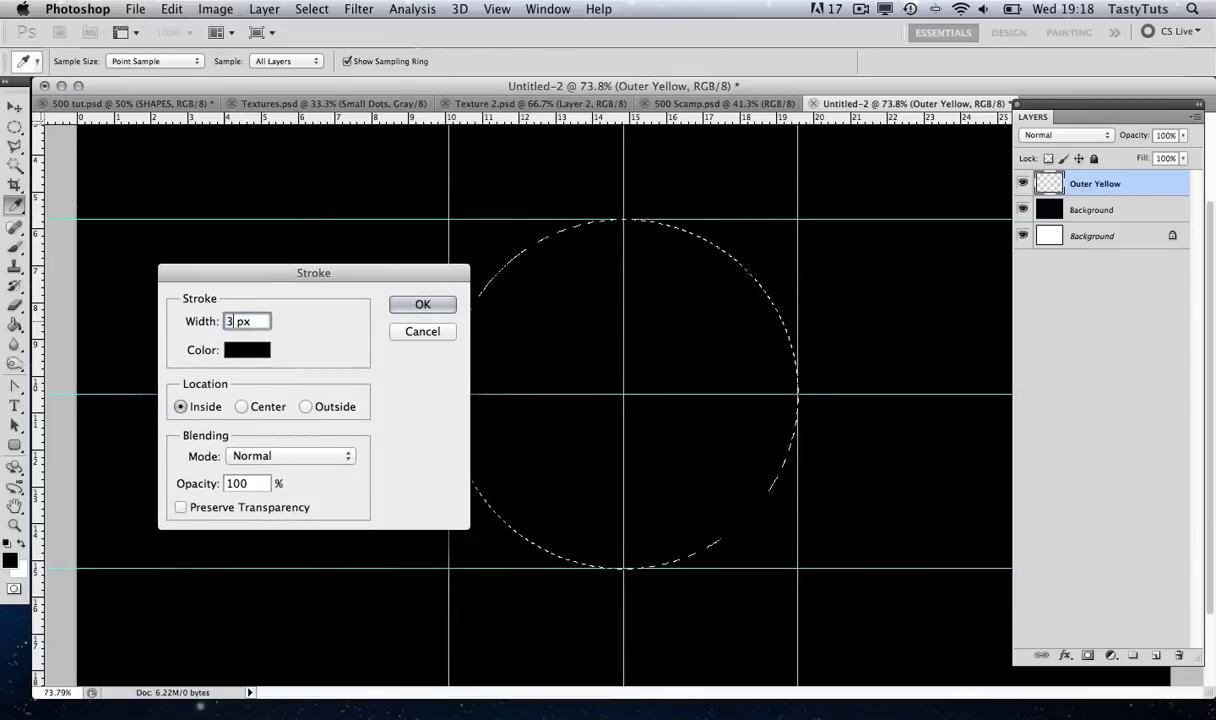
{"action": "type", "text": "35"}
{"action": "left_click", "coordinate": [249, 351]}
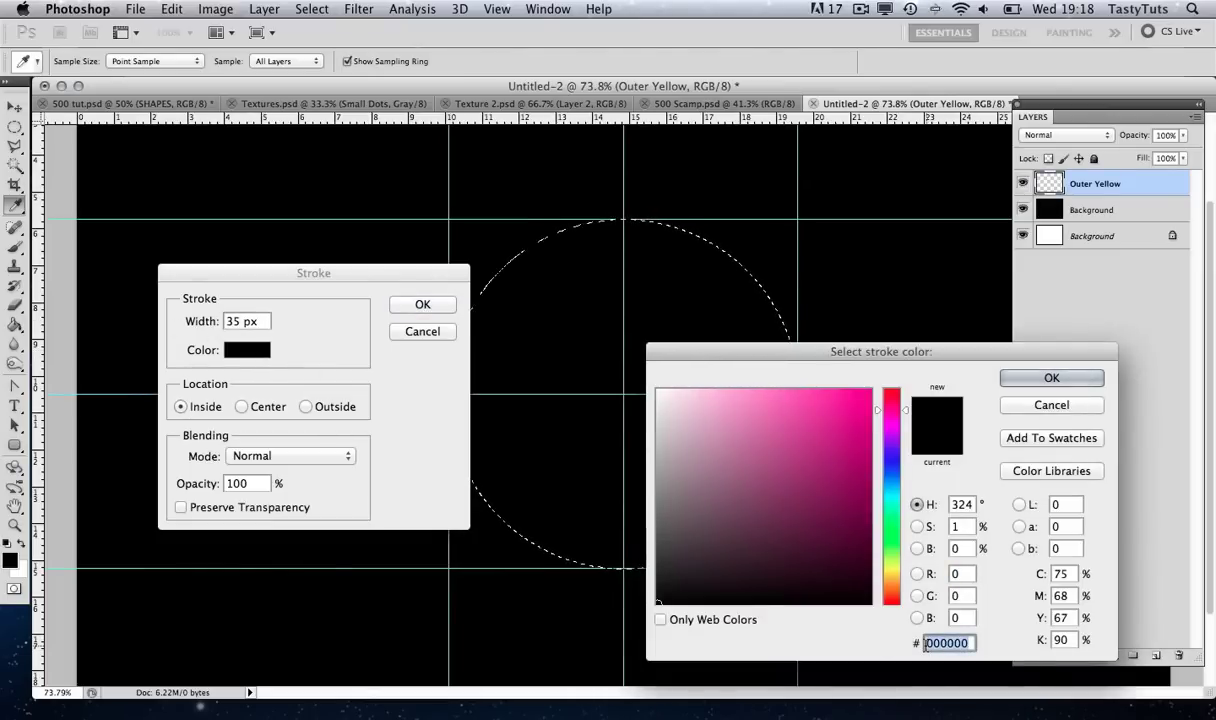
{"action": "type", "text": "f0f205"}
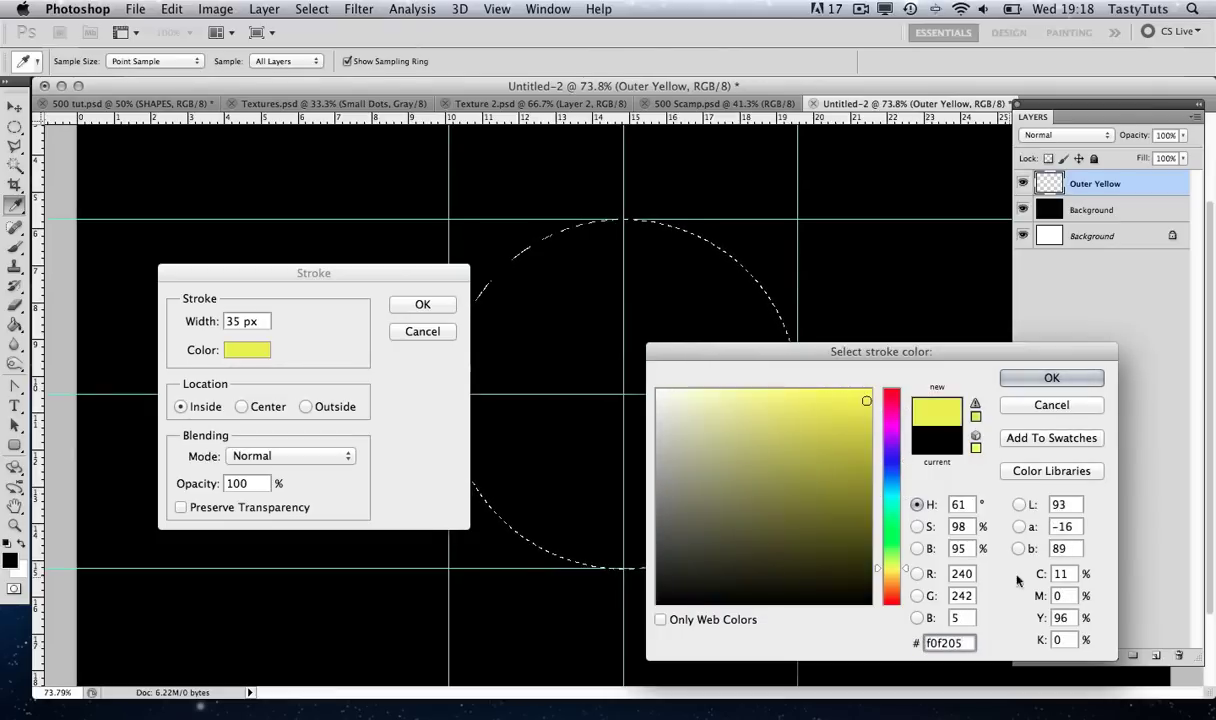
{"action": "left_click", "coordinate": [1020, 380]}
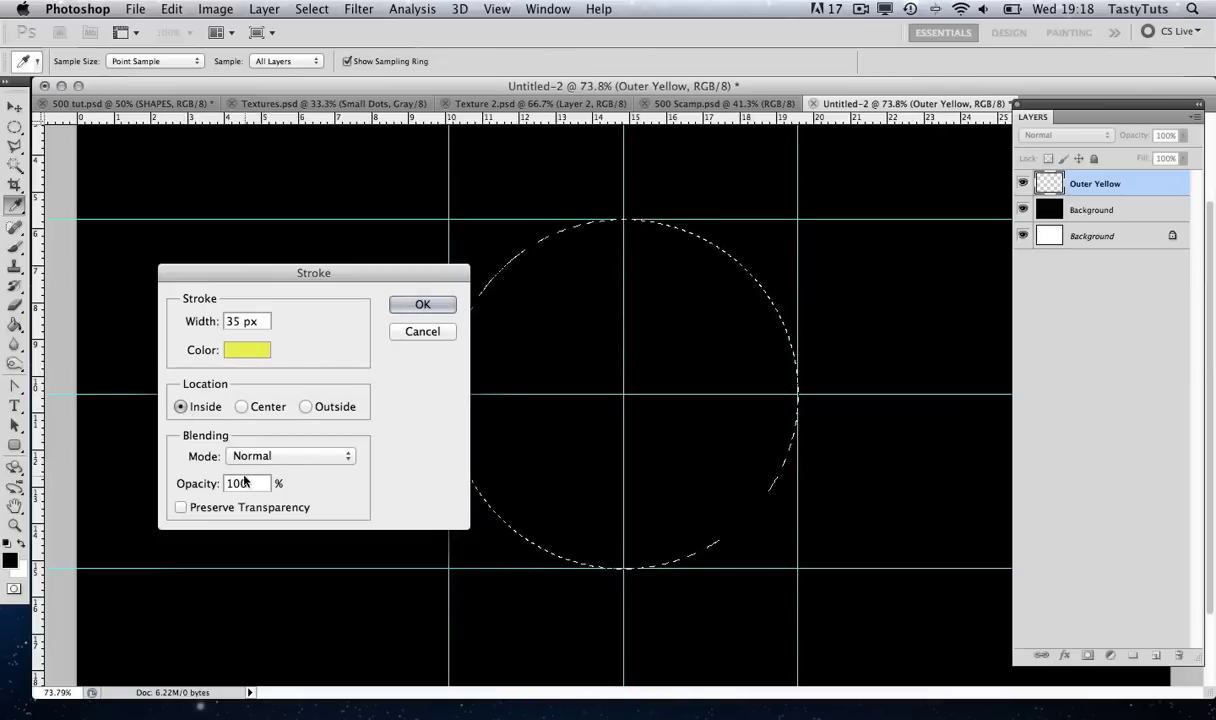
{"action": "left_click", "coordinate": [426, 307]}
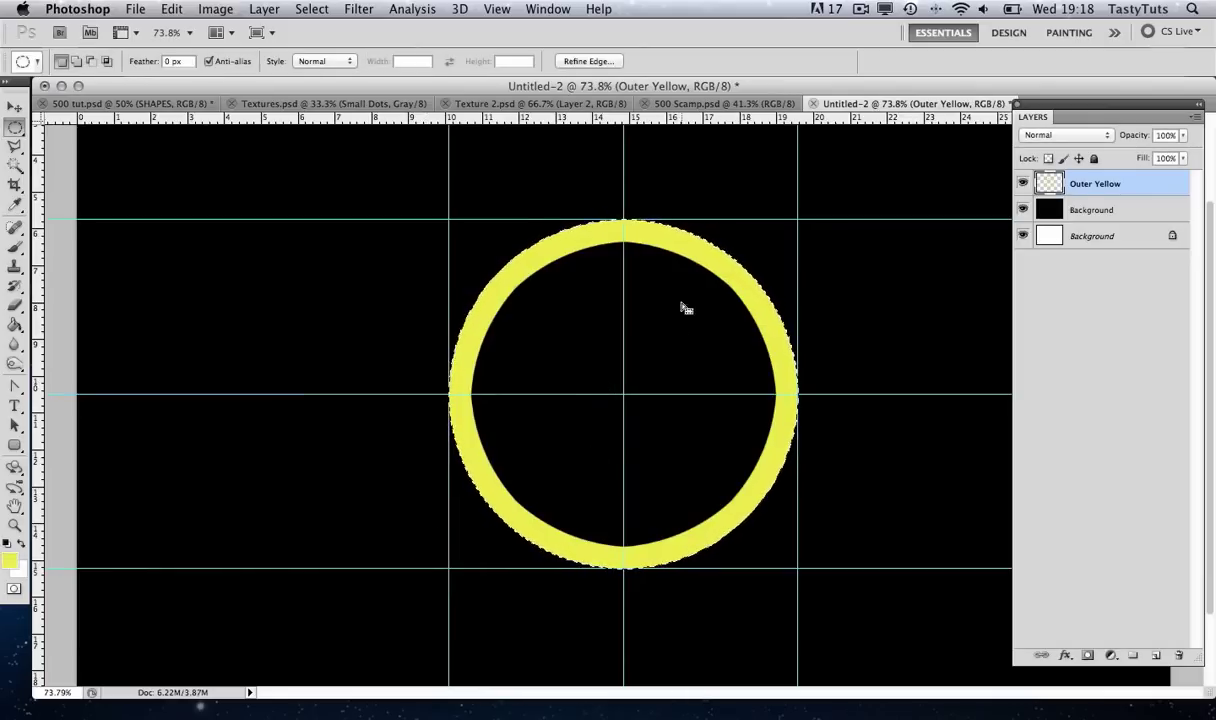
{"action": "key", "text": "super+d"}
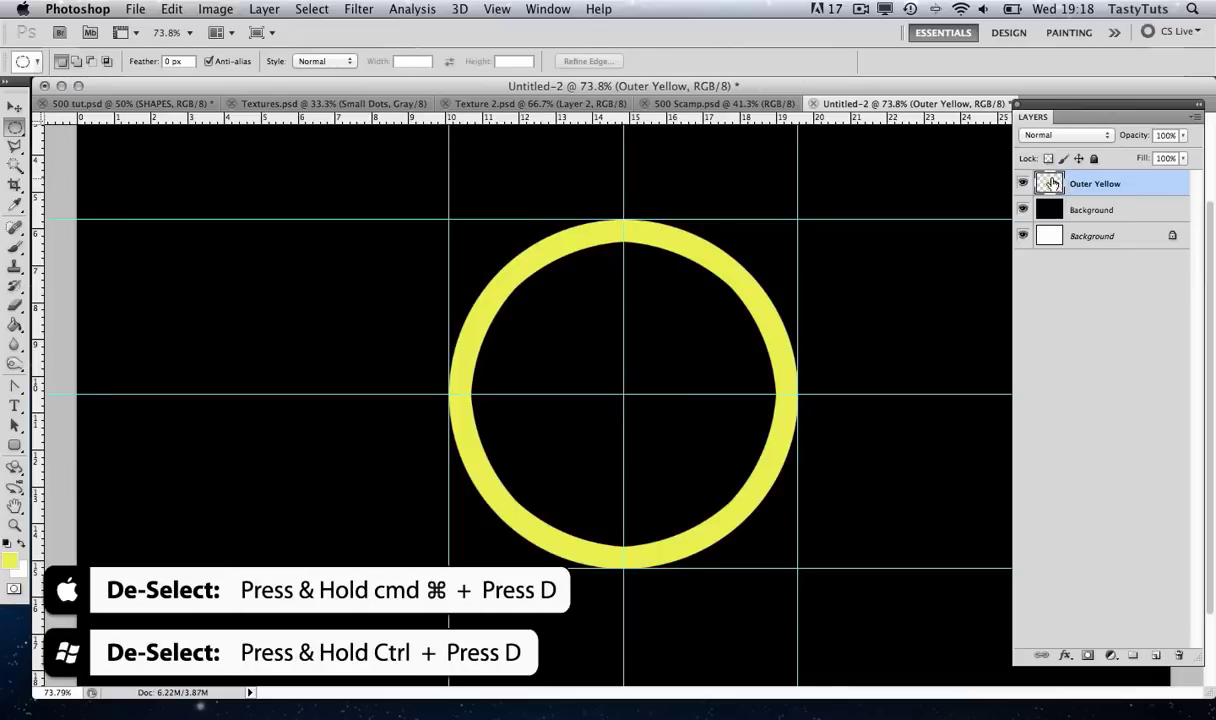
{"action": "left_click", "coordinate": [1022, 183]}
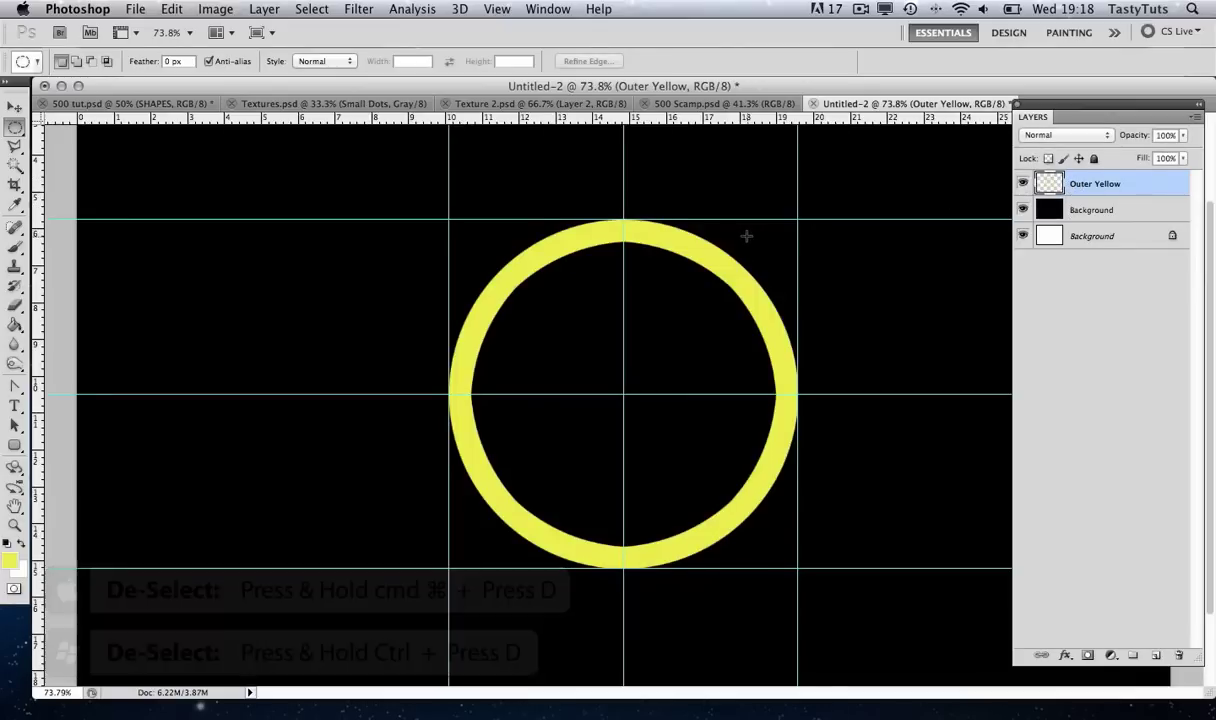
Add two vertical and two horizontal guides along the inner edges of the yellow ring
{"action": "key", "text": "z"}
{"action": "left_click", "coordinate": [565, 343]}
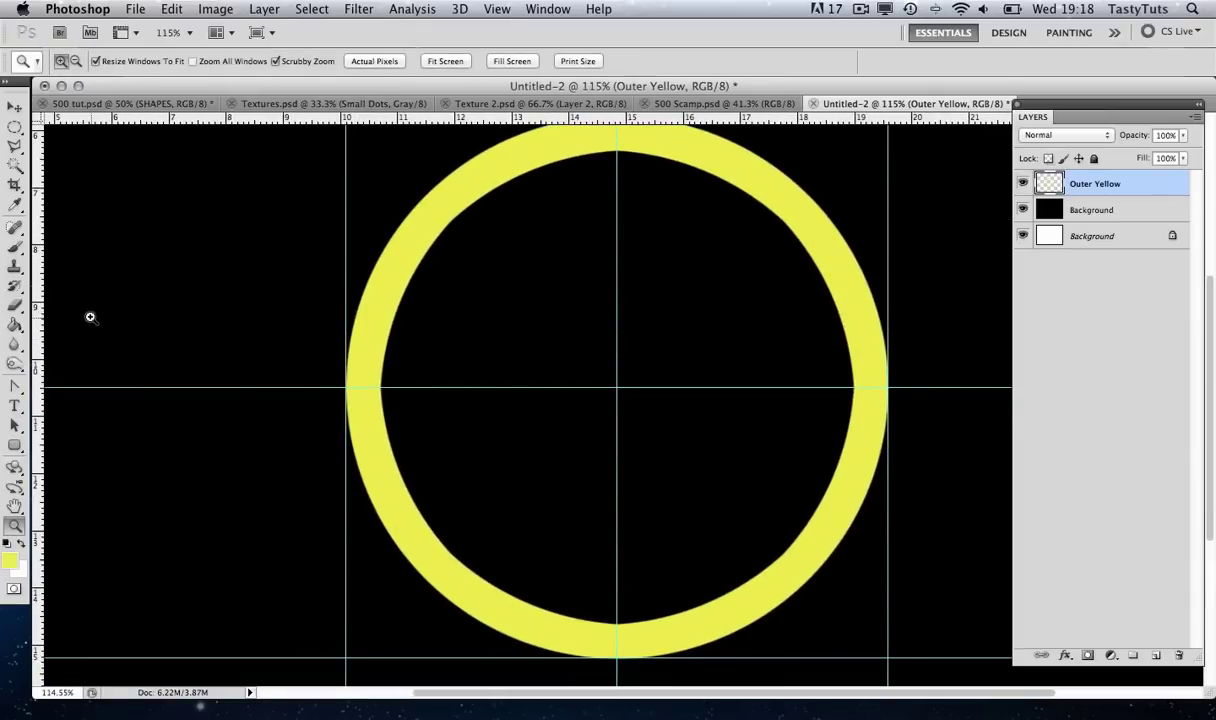
{"action": "left_click_drag", "start_coordinate": [35, 343], "coordinate": [852, 422]}
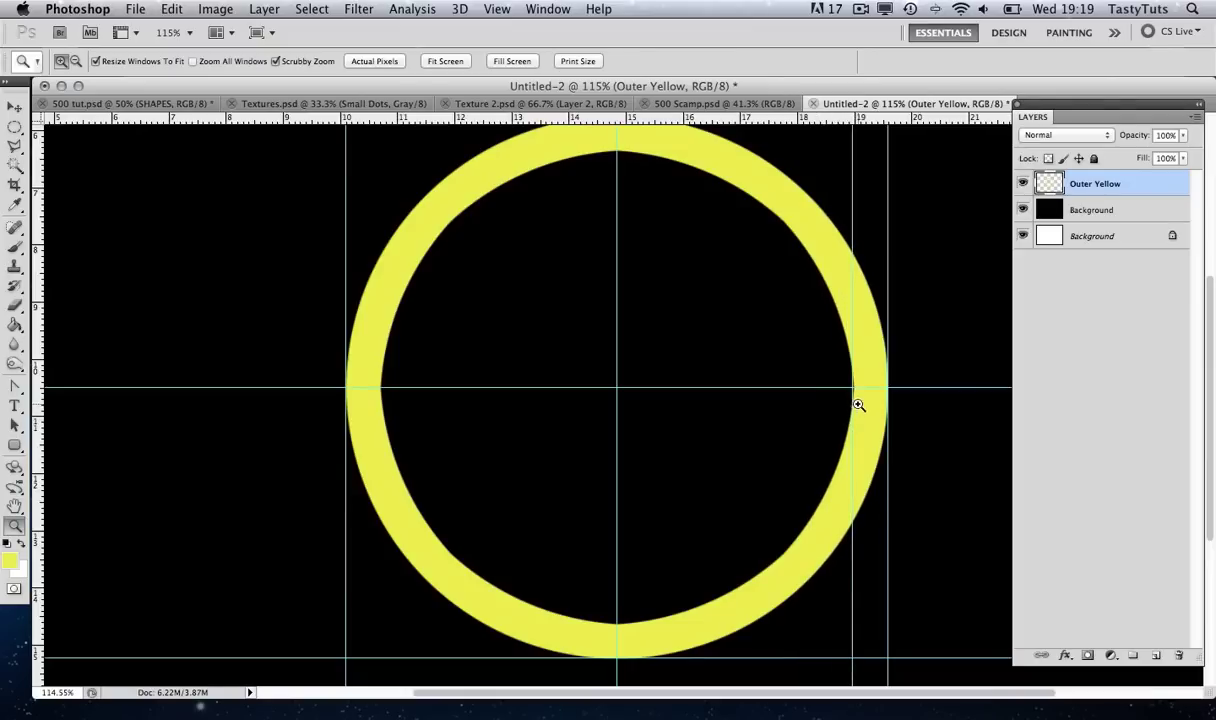
{"action": "left_click_drag", "start_coordinate": [37, 362], "coordinate": [381, 402]}
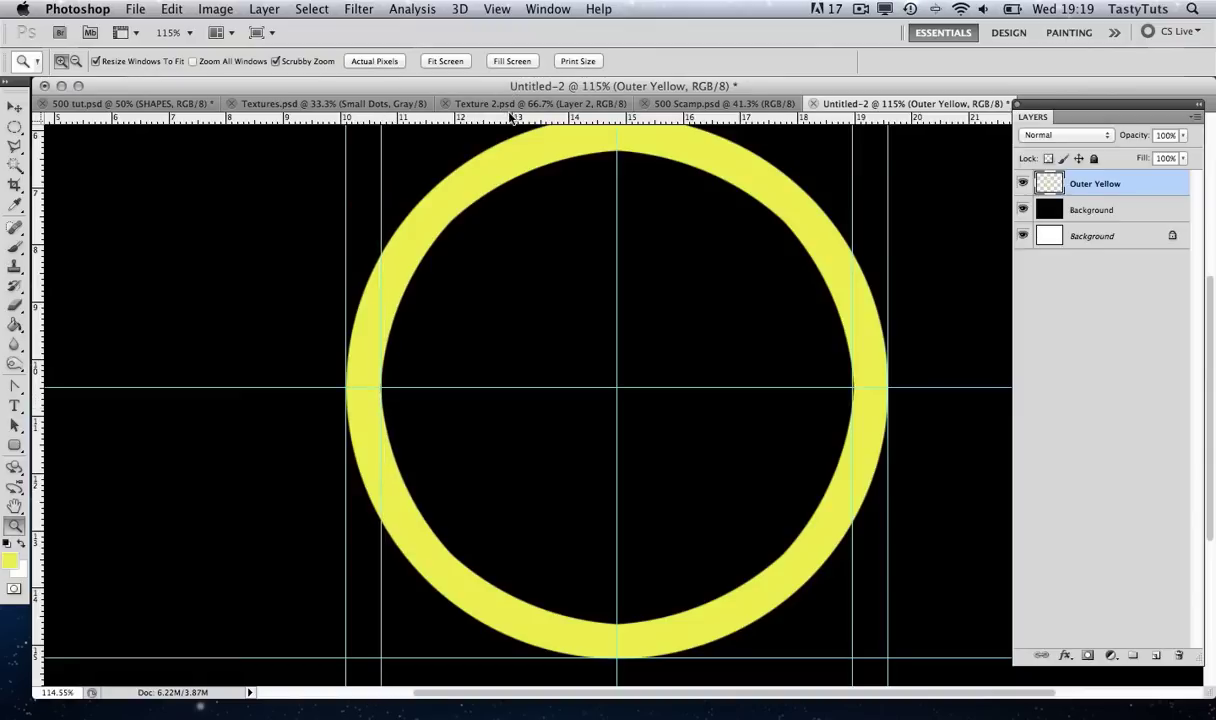
{"action": "left_click_drag", "start_coordinate": [484, 120], "coordinate": [516, 150]}
{"action": "left_click_drag", "start_coordinate": [580, 119], "coordinate": [580, 626]}
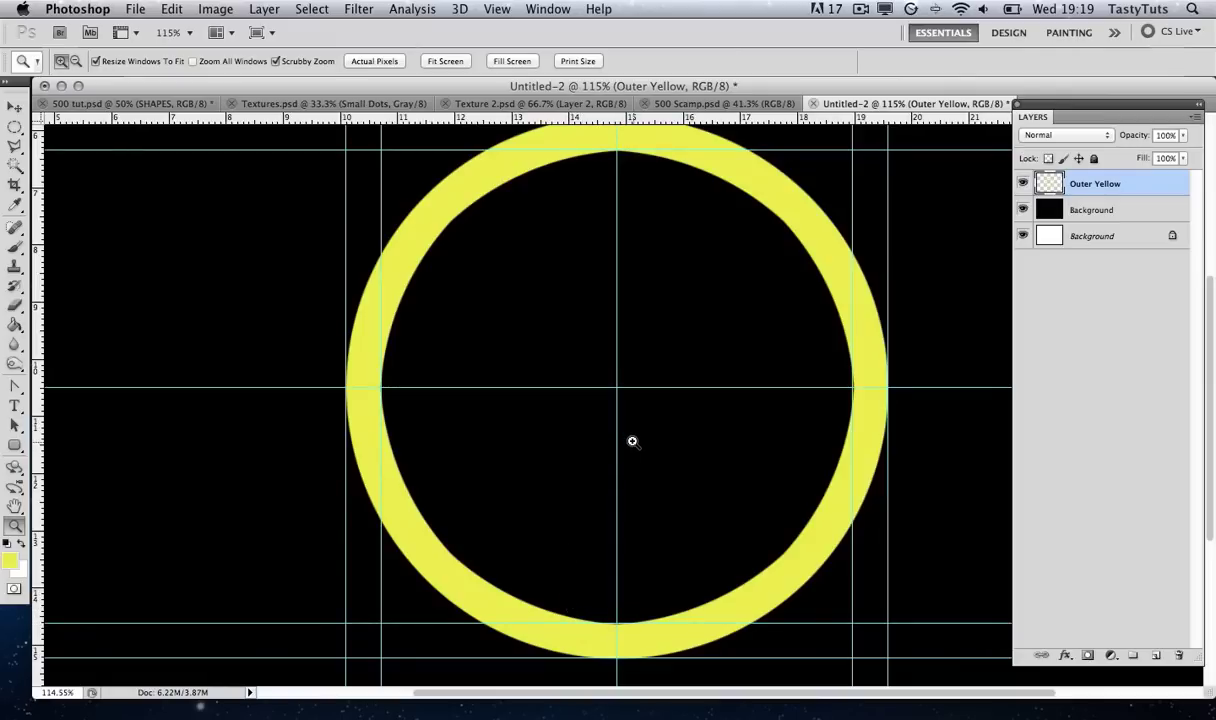
Create a new layer named Middle Blue and make a circular selection on it that fits the four guides inside the yellow ring
{"action": "key", "text": "super+shift+n"}
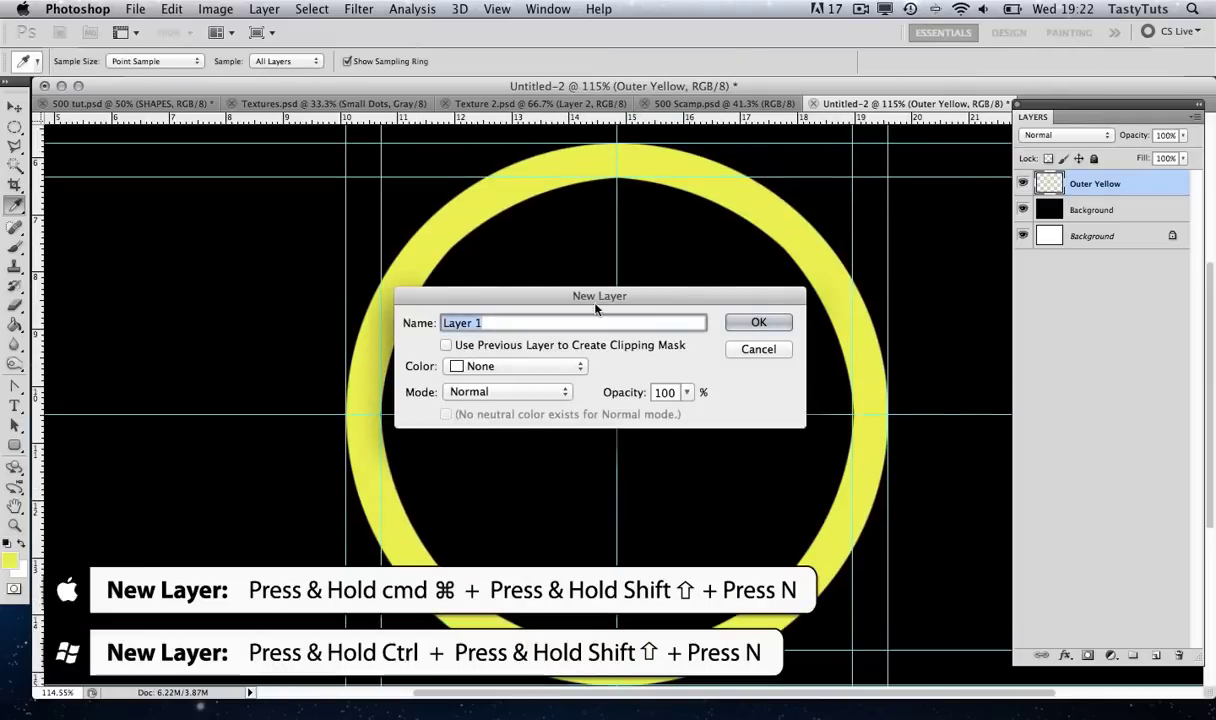
{"action": "type", "text": "Middle Blue"}
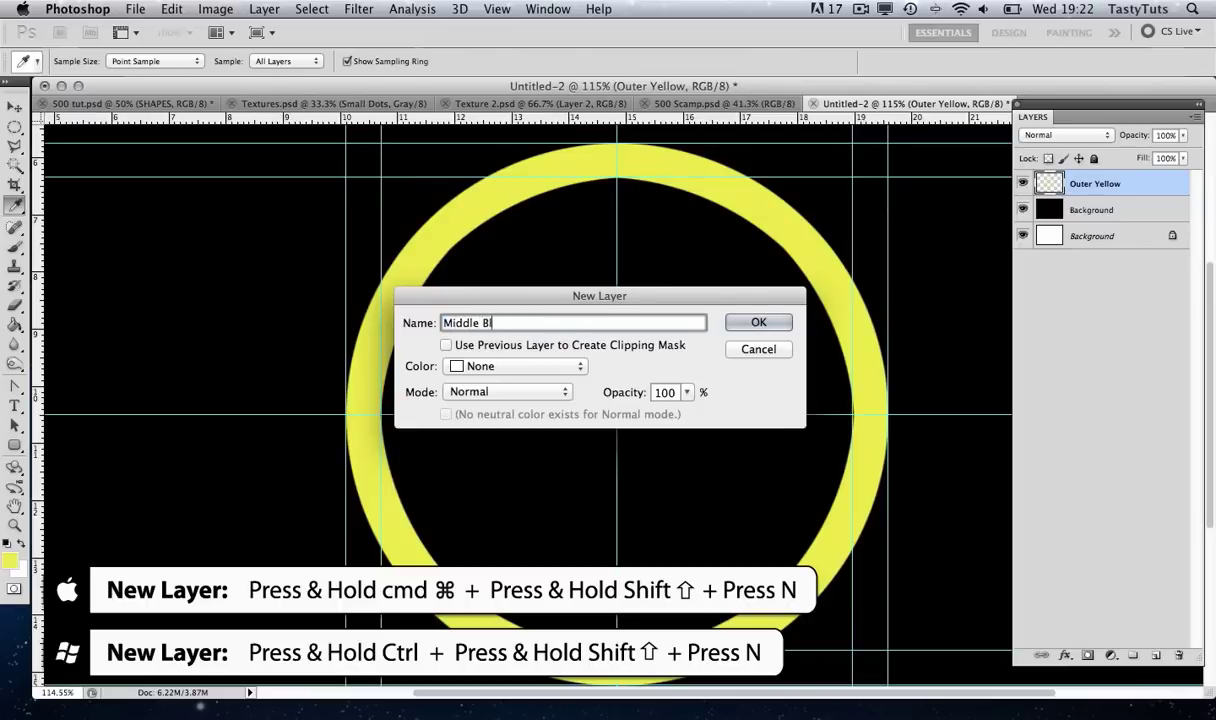
{"action": "left_click", "coordinate": [776, 318]}
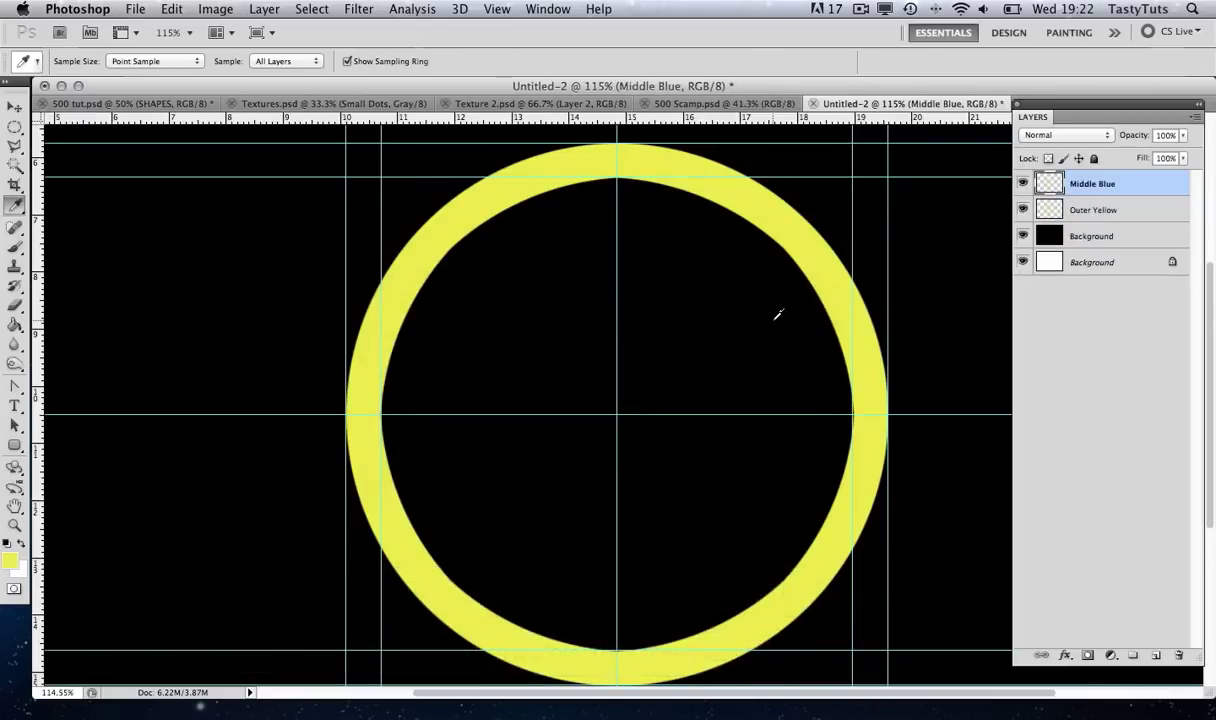
{"action": "left_click", "coordinate": [15, 127]}
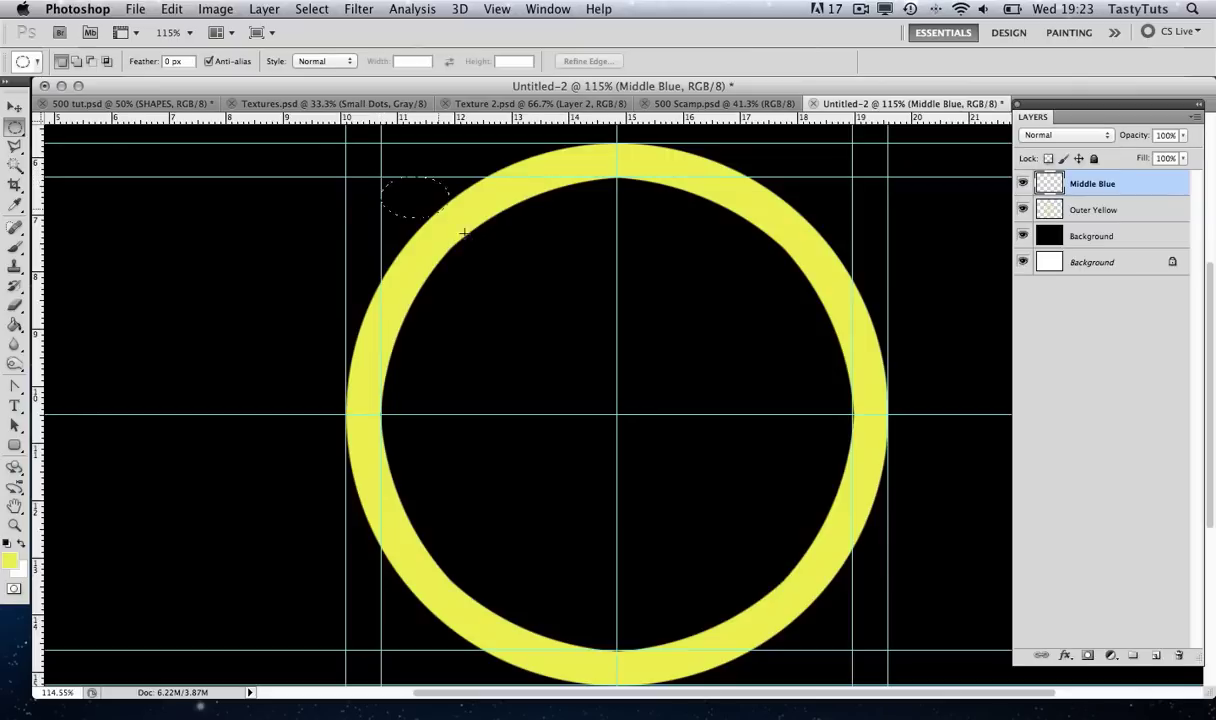
{"action": "left_click_drag", "start_coordinate": [710, 500], "coordinate": [853, 652]}
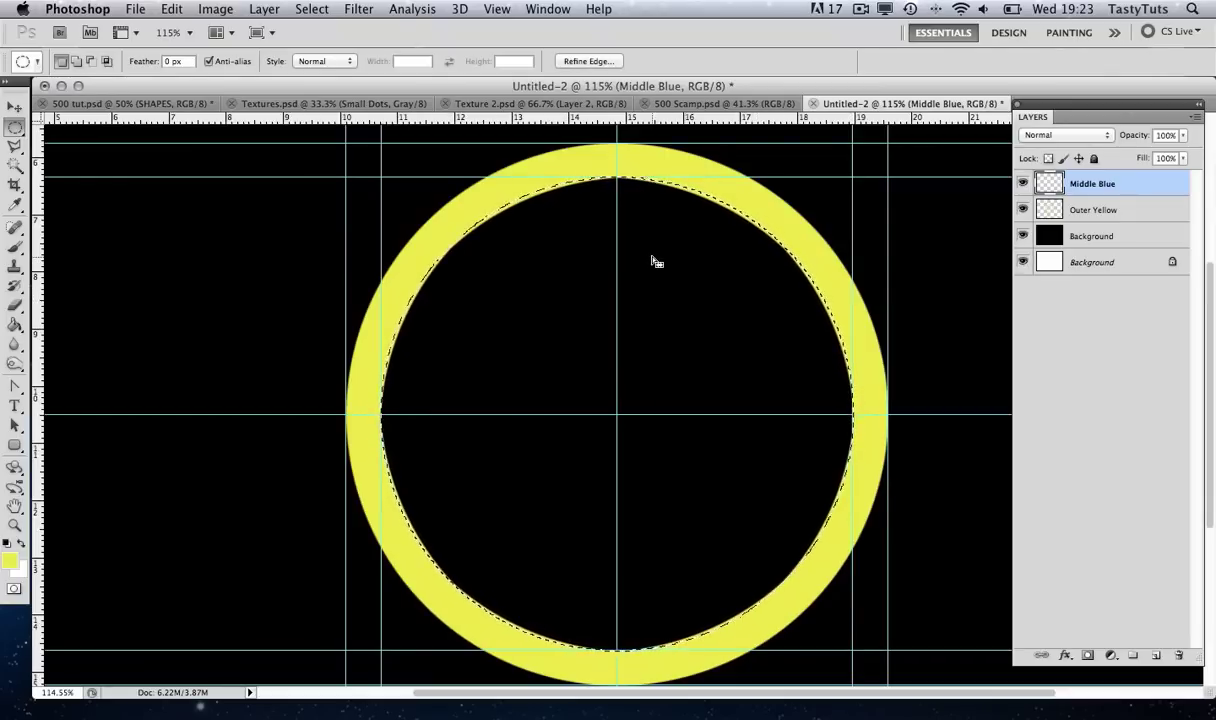
Stroke the circular selection on the Middle Blue layer with a 35 px inside stroke in colour #05a7f2, and deselect it
{"action": "right_click", "coordinate": [817, 543]}
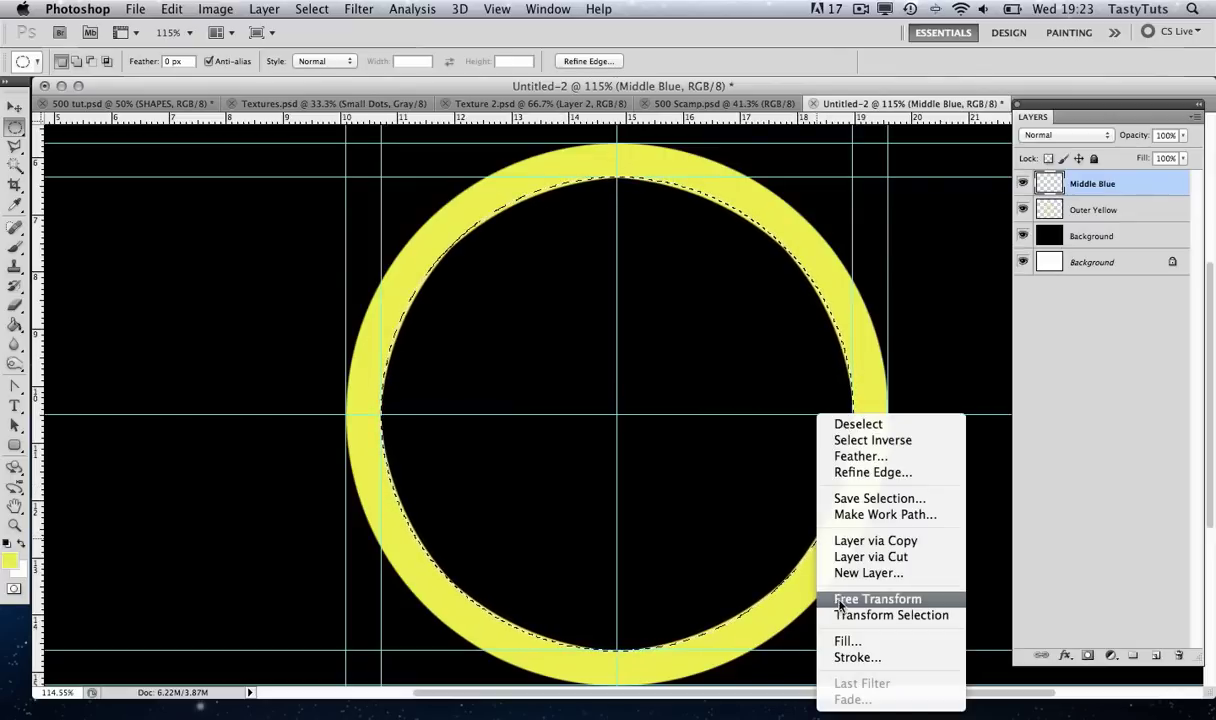
{"action": "left_click", "coordinate": [852, 657]}
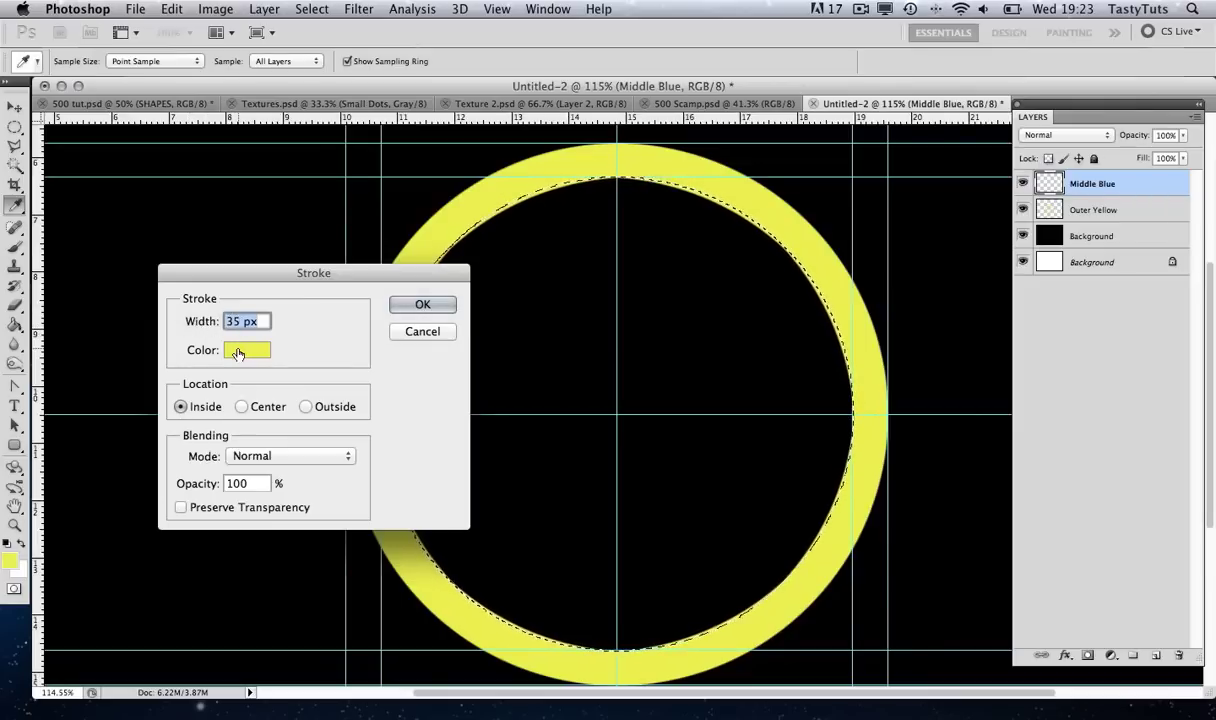
{"action": "left_click", "coordinate": [237, 353]}
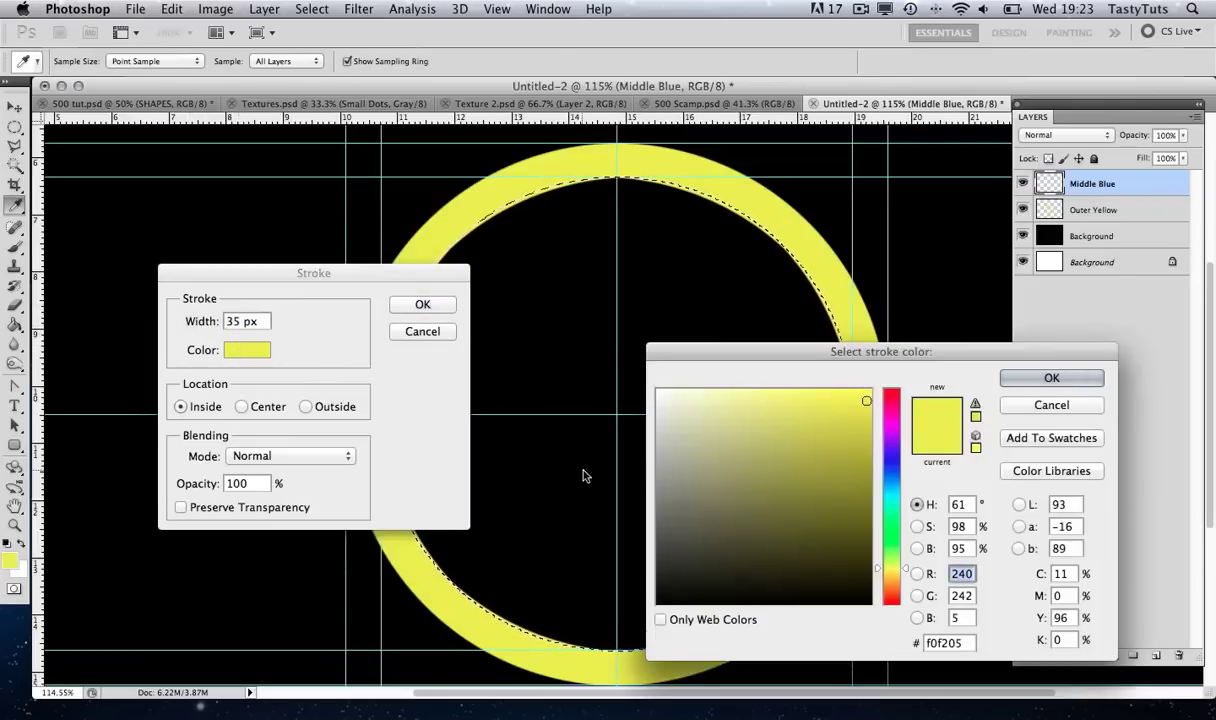
{"action": "left_click", "coordinate": [960, 643]}
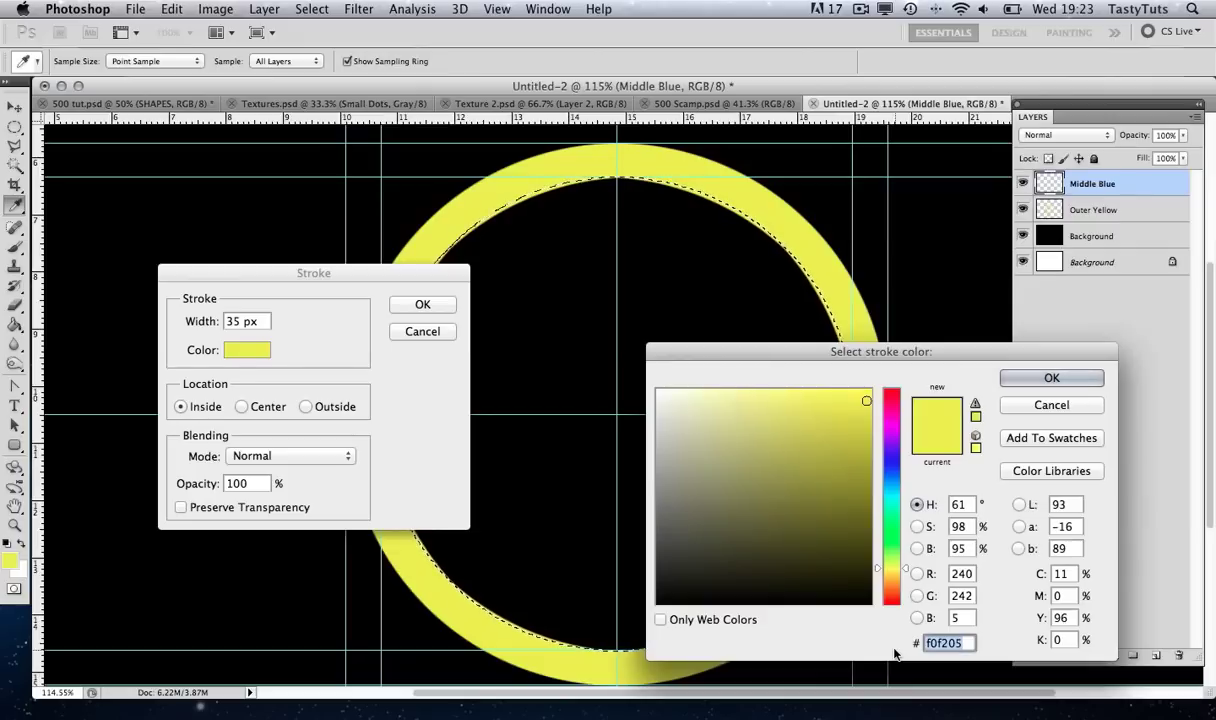
{"action": "type", "text": "05a"}
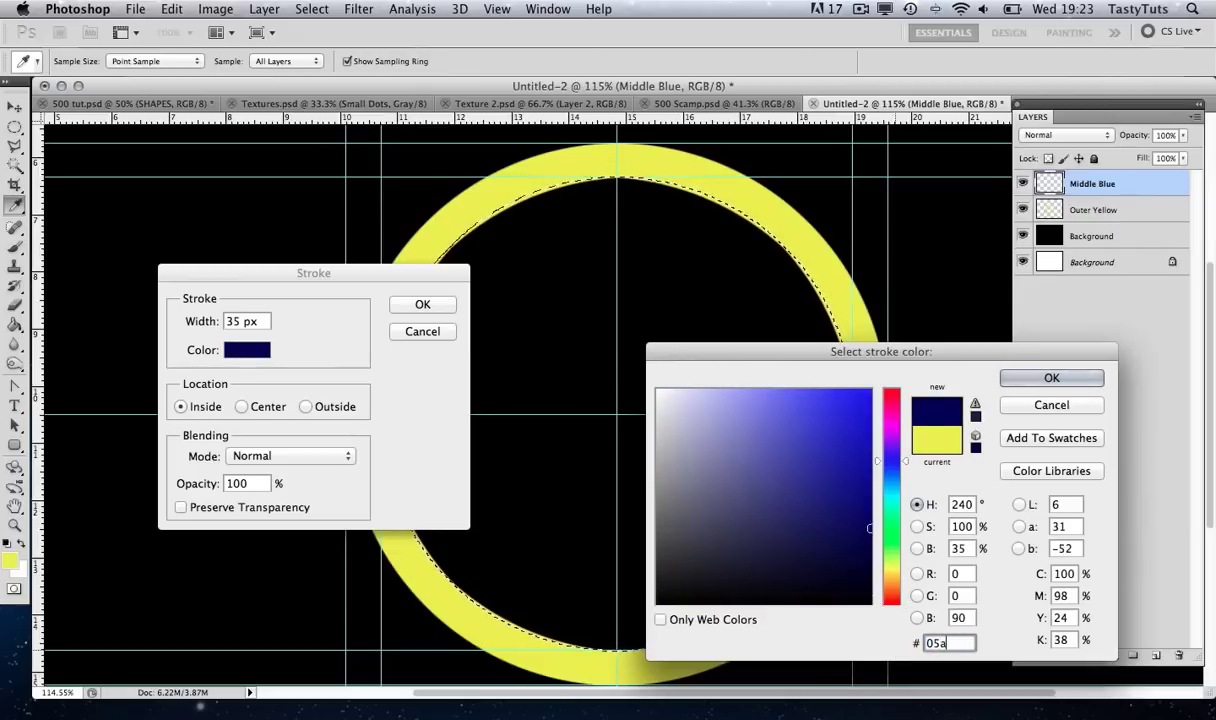
{"action": "type", "text": "7"}
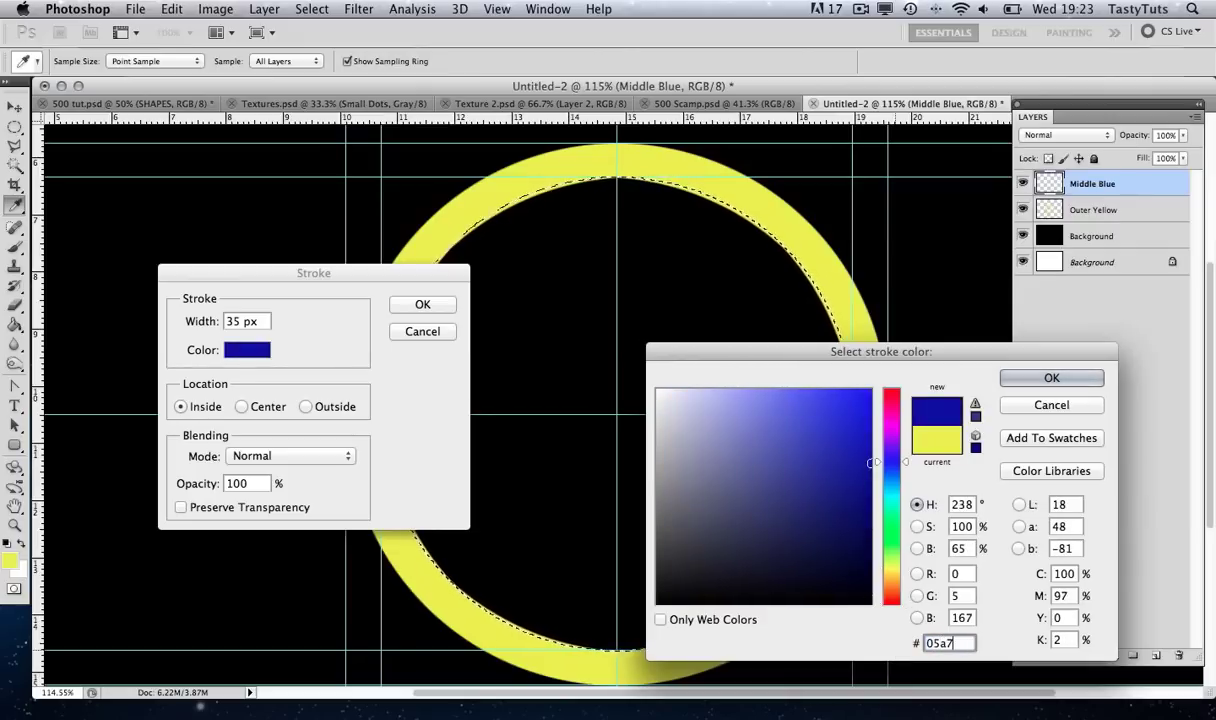
{"action": "type", "text": "f2"}
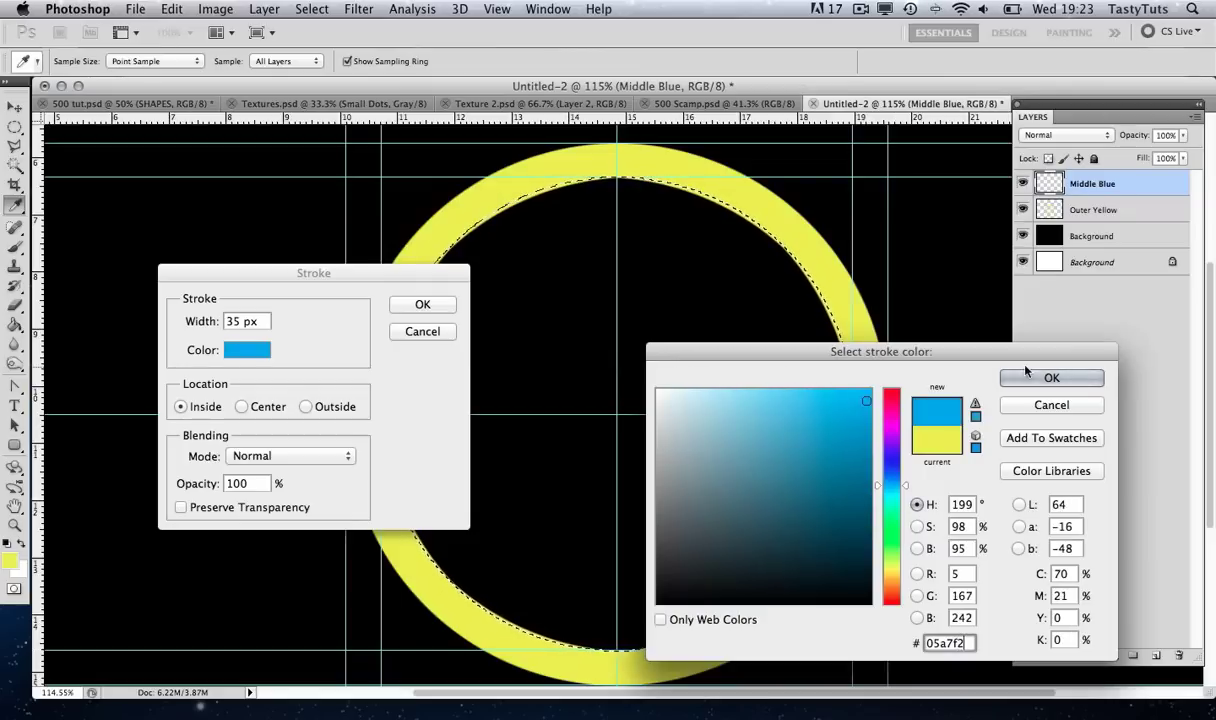
{"action": "left_click", "coordinate": [1026, 375]}
{"action": "left_click", "coordinate": [412, 305]}
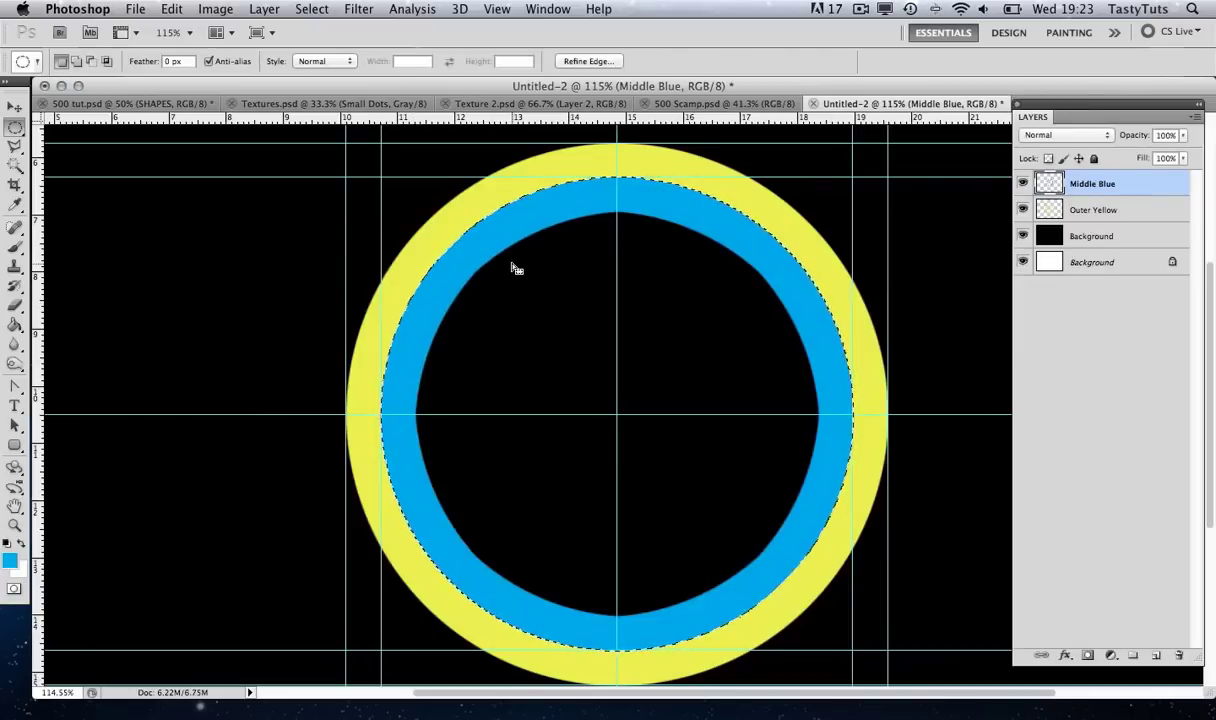
{"action": "key", "text": "super+d"}
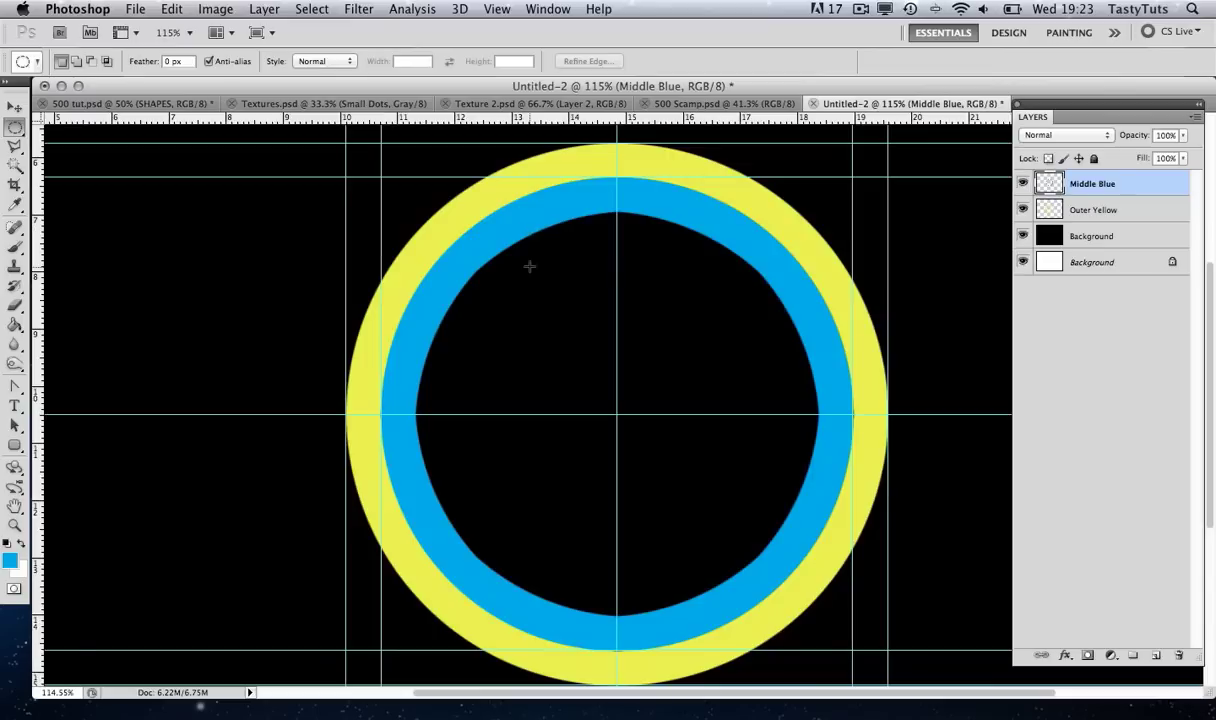
Create a new layer named Inner Red above the Middle Blue layer
{"action": "key", "text": "super+shift+n"}
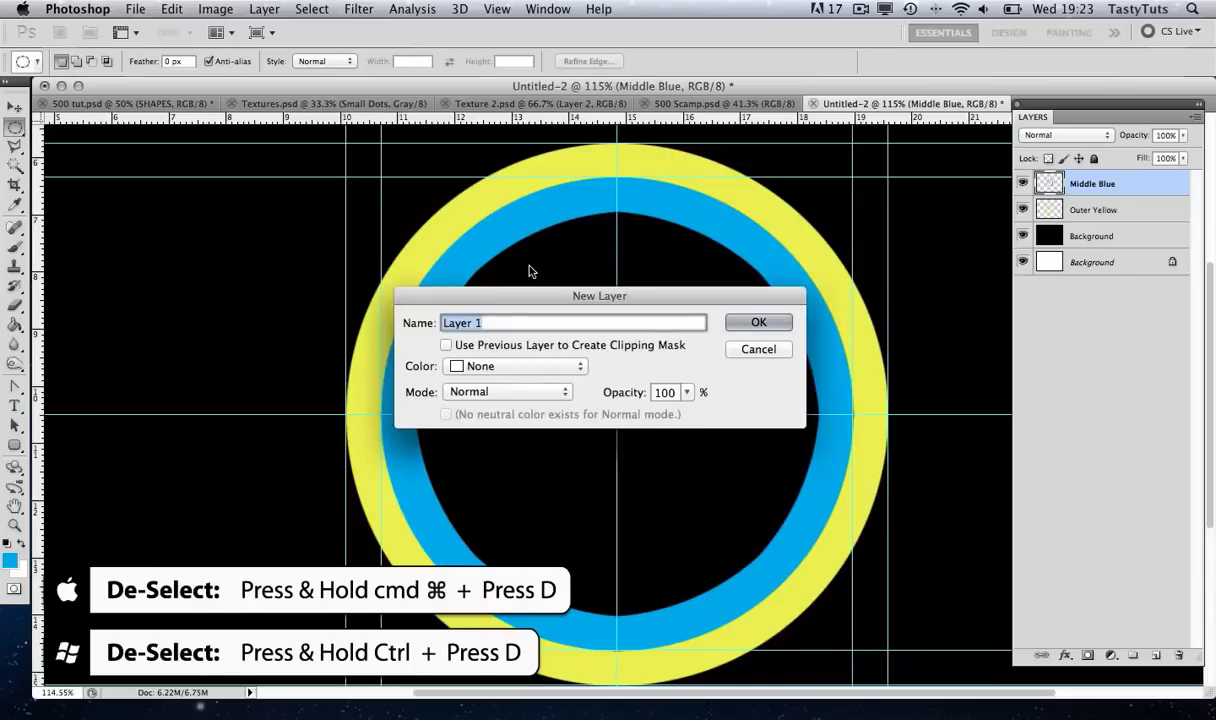
{"action": "key", "text": "BackSpace"}
{"action": "type", "text": "Inner Red"}
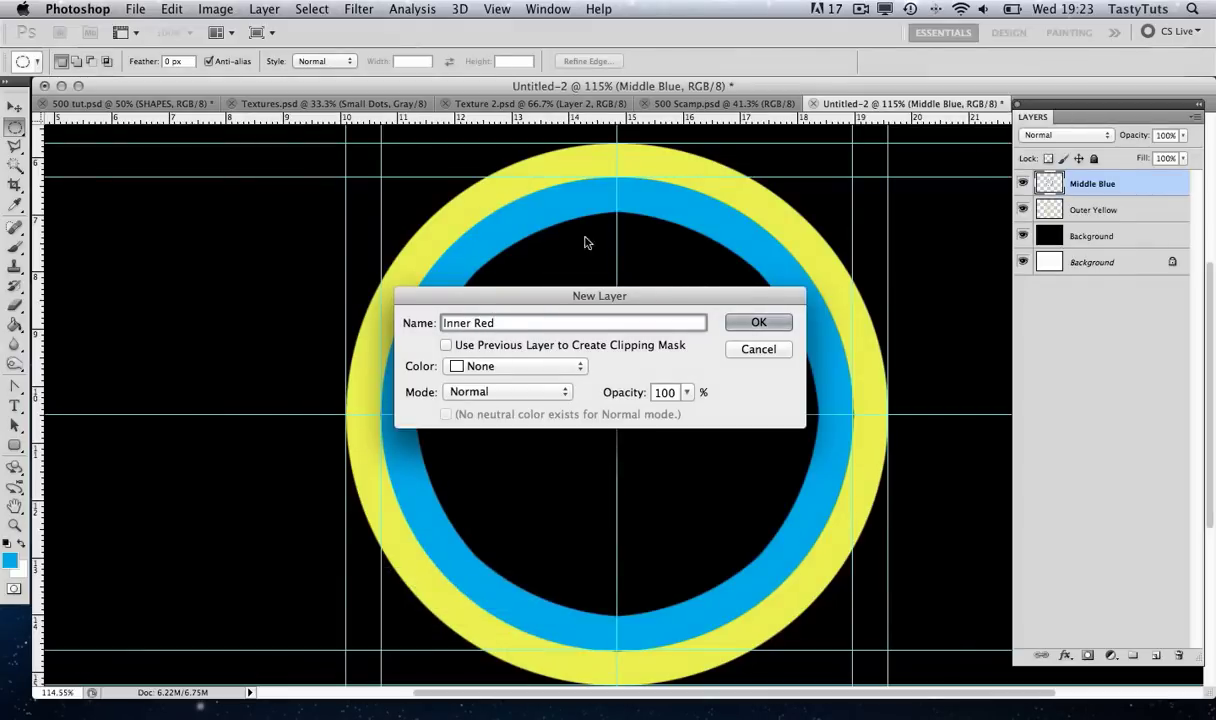
{"action": "left_click", "coordinate": [762, 323]}
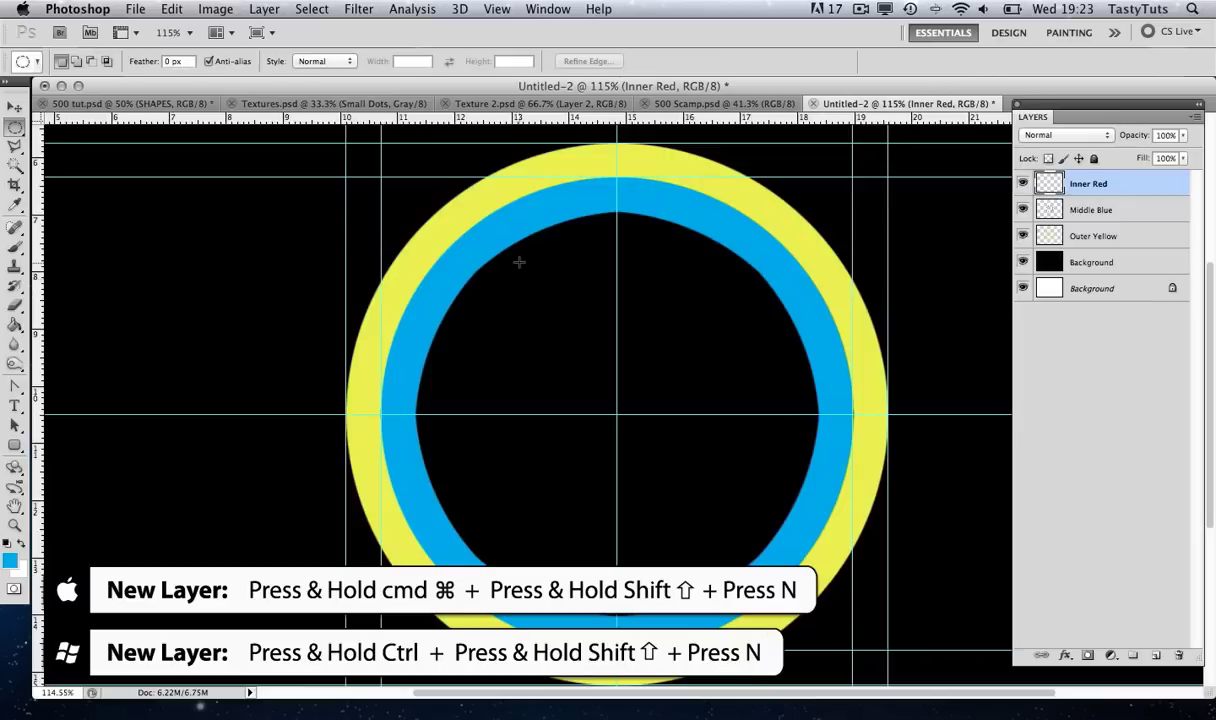
Add two vertical and two horizontal guides along the blue ring's inner edges, and make a circular selection that fits them
{"action": "left_click_drag", "start_coordinate": [40, 390], "coordinate": [416, 430]}
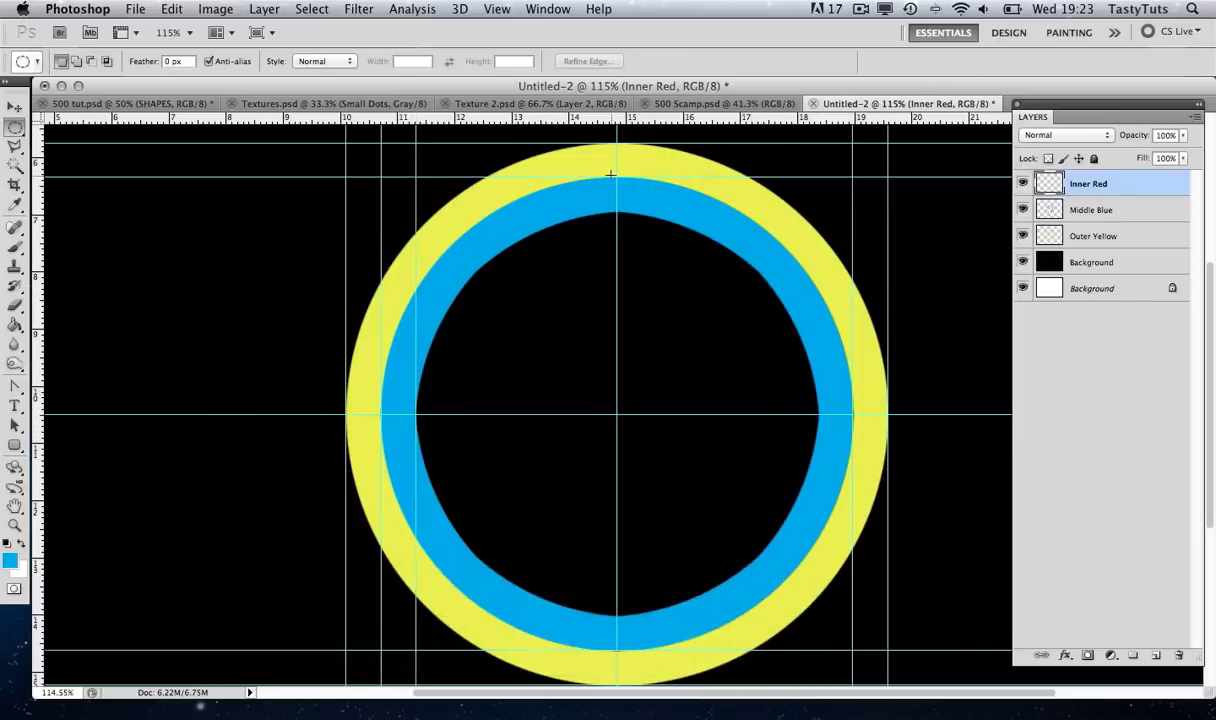
{"action": "left_click_drag", "start_coordinate": [594, 121], "coordinate": [598, 211]}
{"action": "left_click_drag", "start_coordinate": [36, 388], "coordinate": [818, 420]}
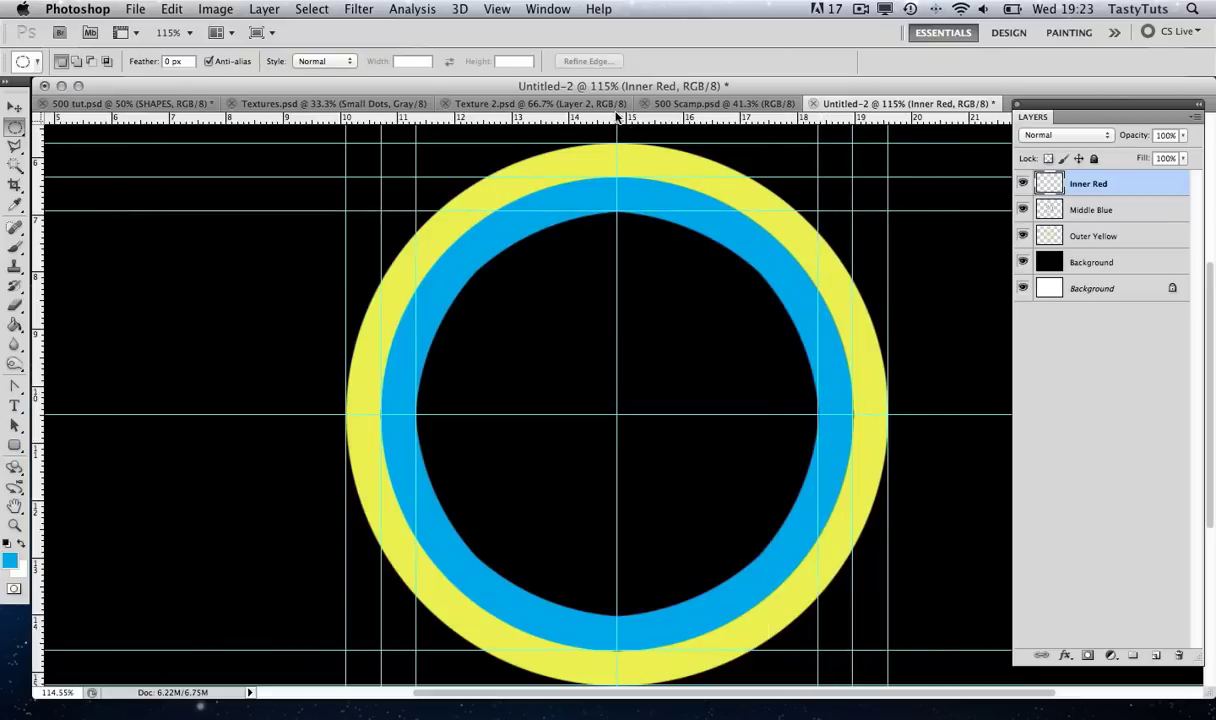
{"action": "left_click_drag", "start_coordinate": [614, 121], "coordinate": [699, 617]}
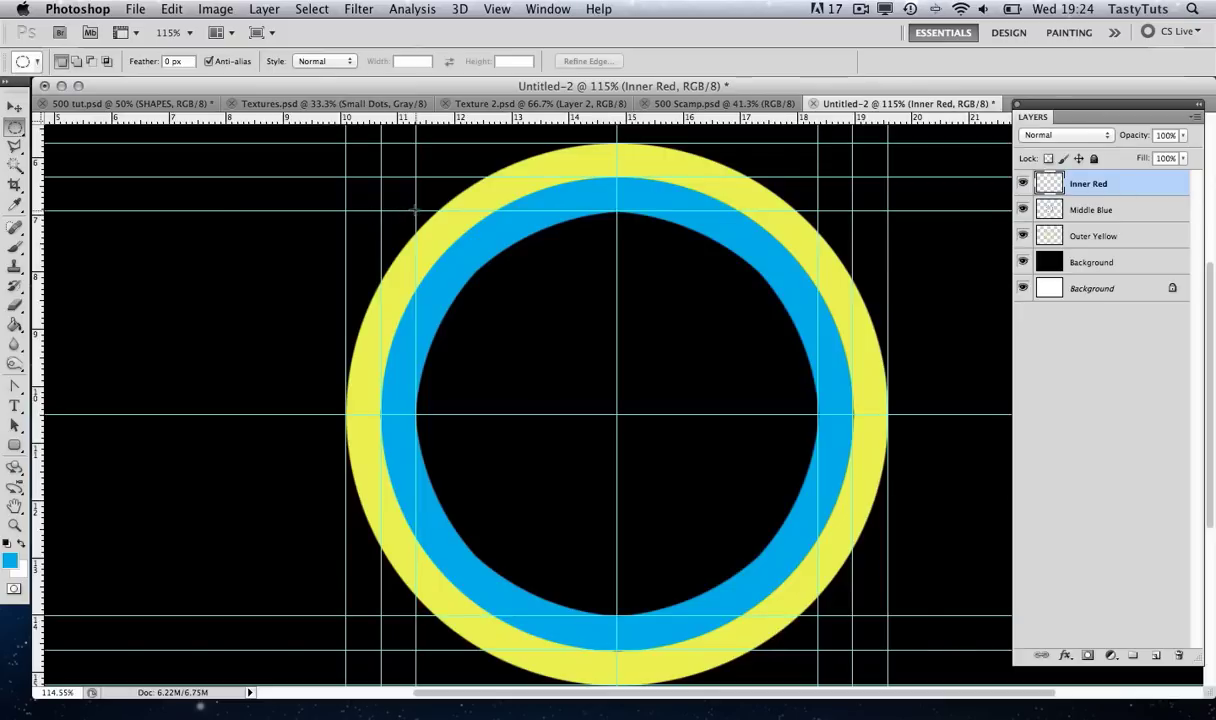
{"action": "left_click_drag", "start_coordinate": [708, 484], "coordinate": [781, 571]}
{"action": "left_click_drag", "start_coordinate": [820, 616], "coordinate": [820, 616]}
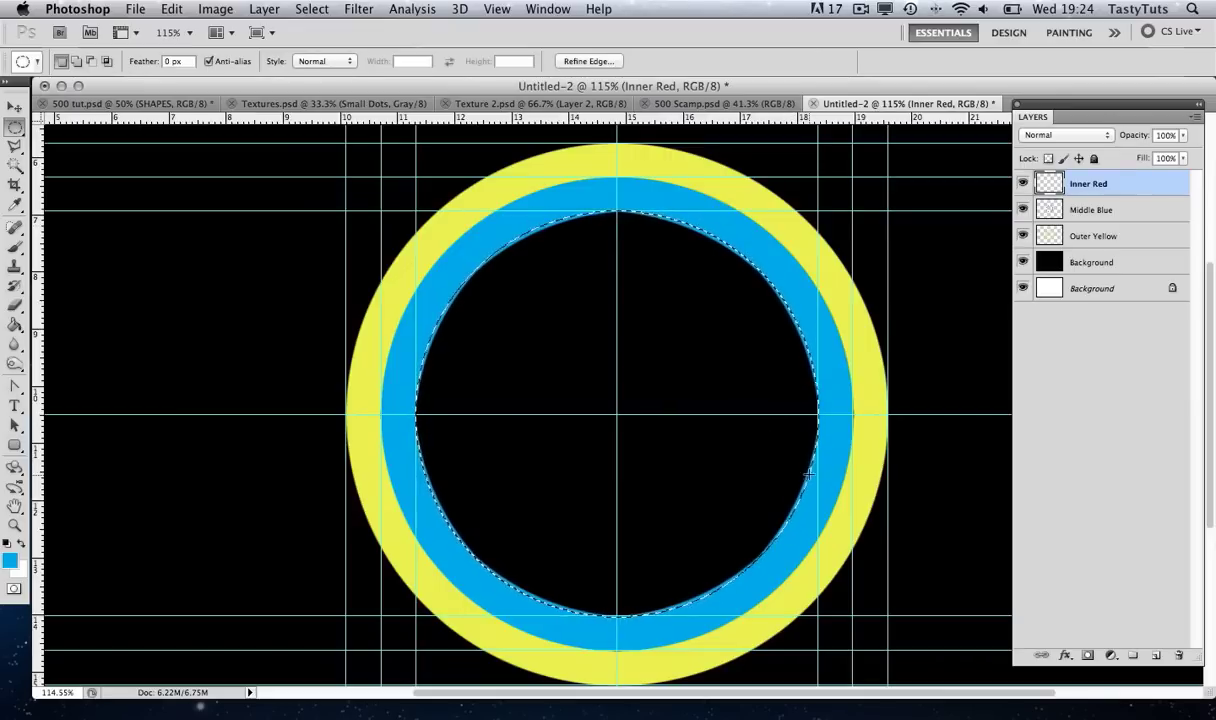
Stroke the circular selection on the Inner Red layer with a 35 px inside stroke in colour #df0a8a, and deselect it
{"action": "right_click", "coordinate": [810, 415]}
{"action": "left_click", "coordinate": [845, 657]}
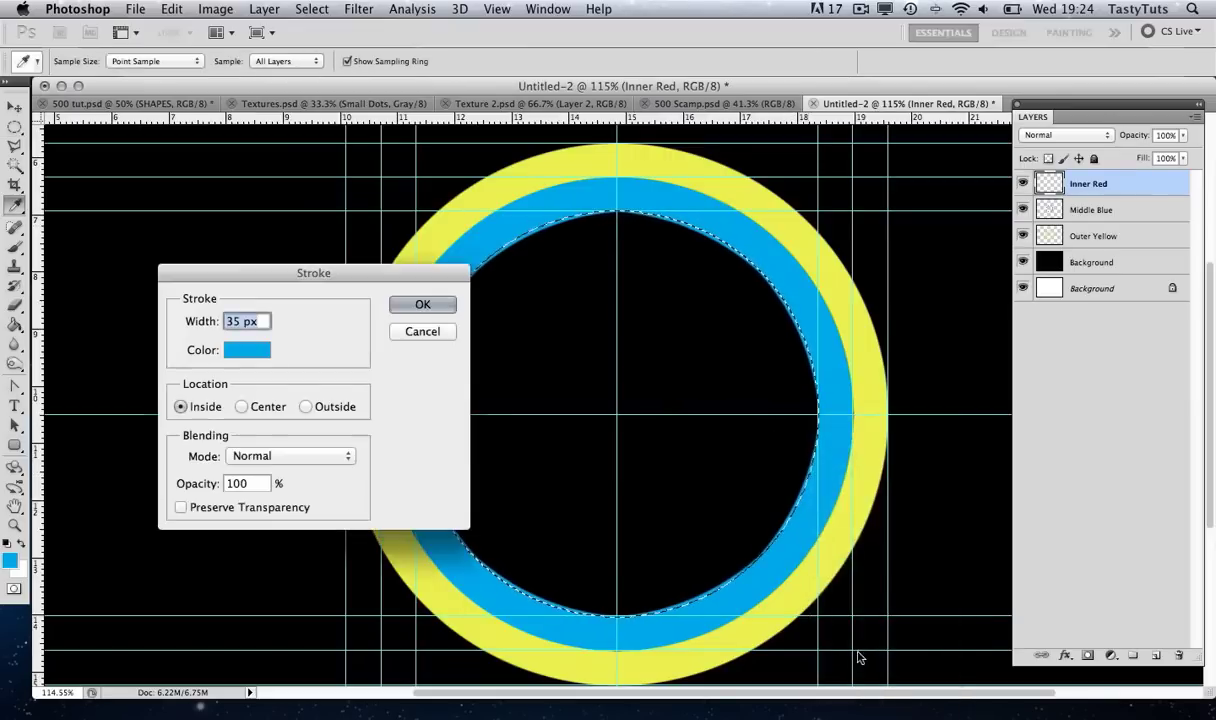
{"action": "left_click", "coordinate": [250, 349]}
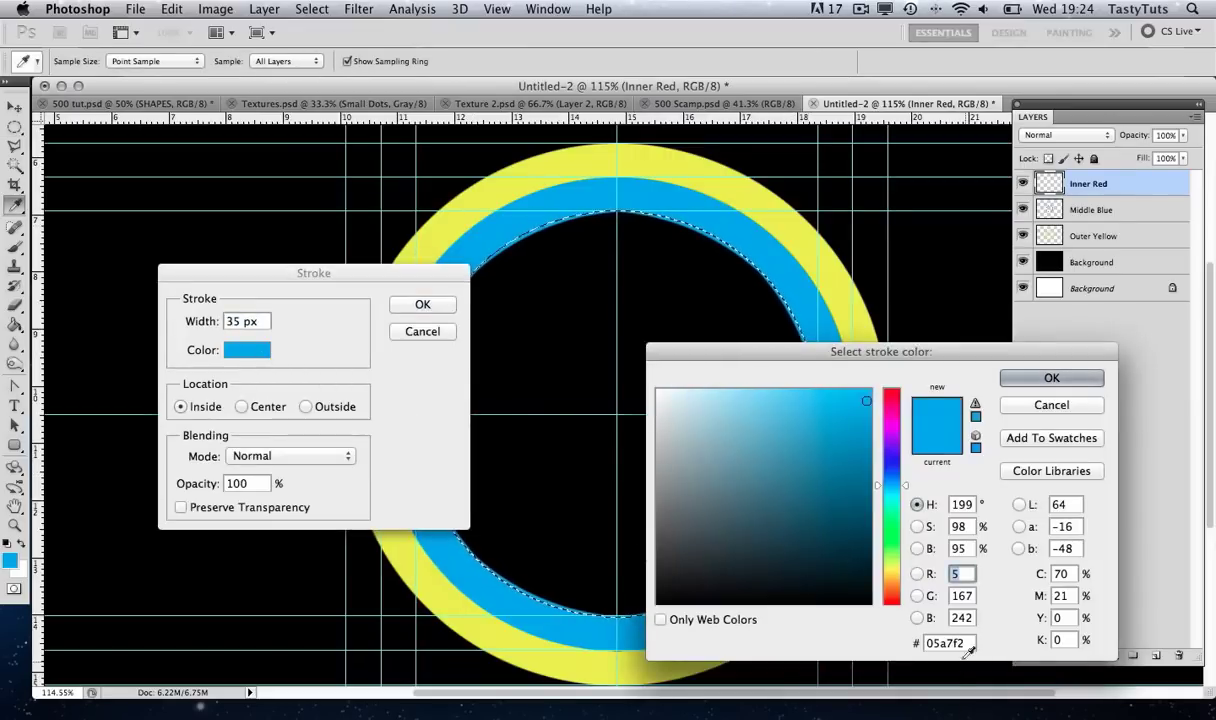
{"action": "left_click", "coordinate": [918, 642]}
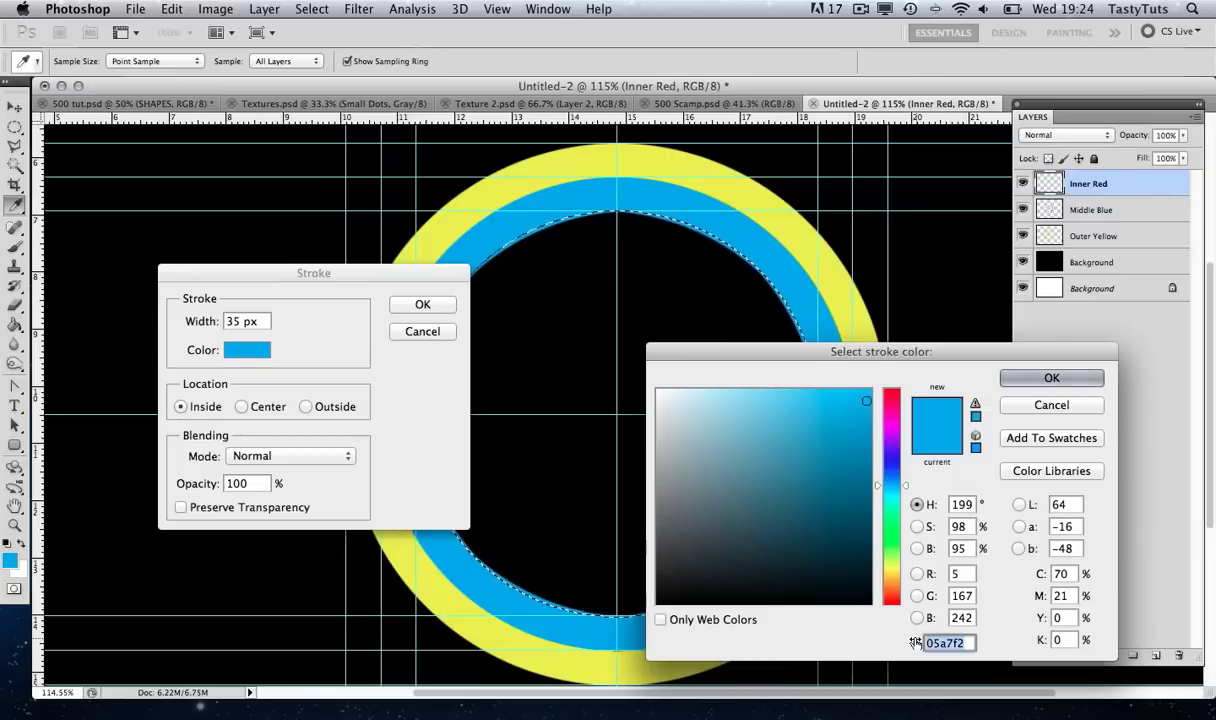
{"action": "type", "text": "df"}
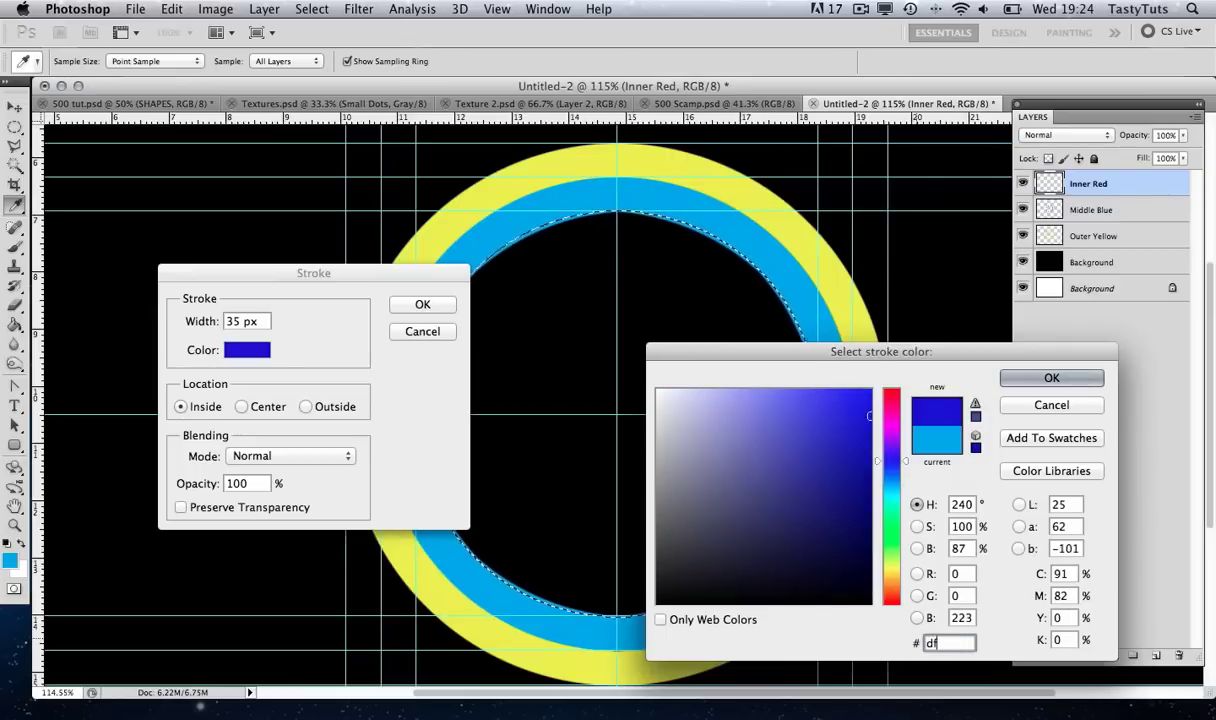
{"action": "type", "text": "0a8a"}
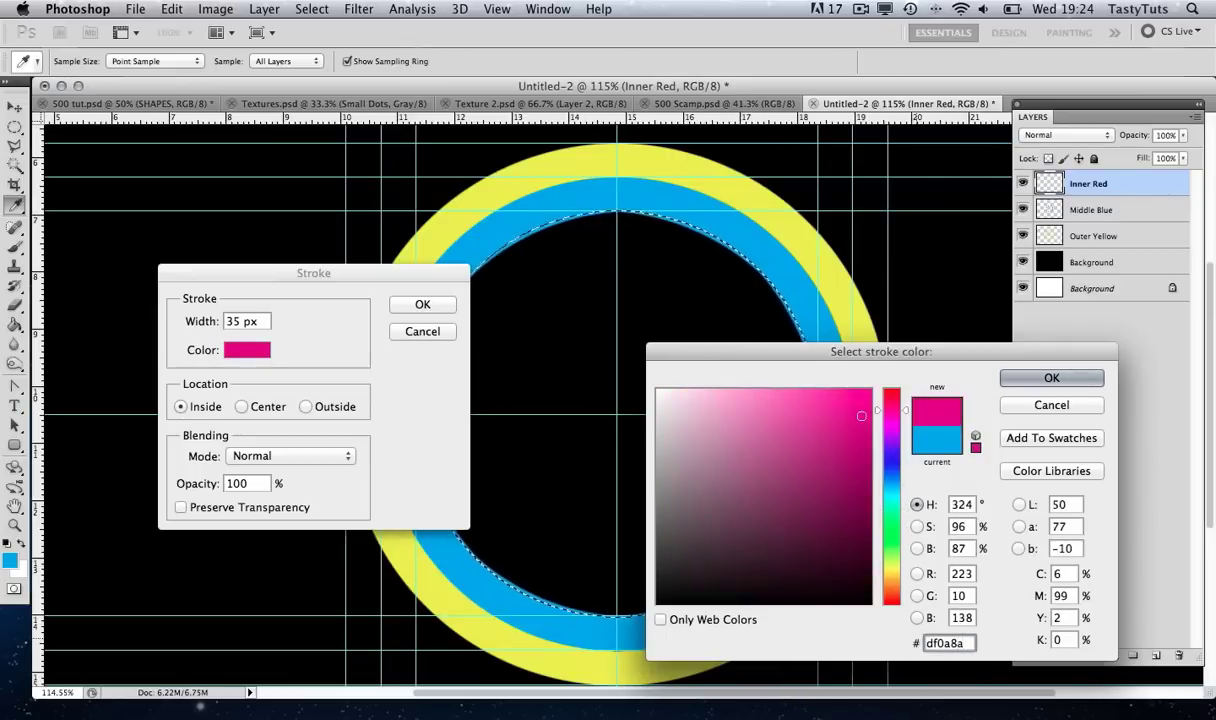
{"action": "key", "text": "Return"}
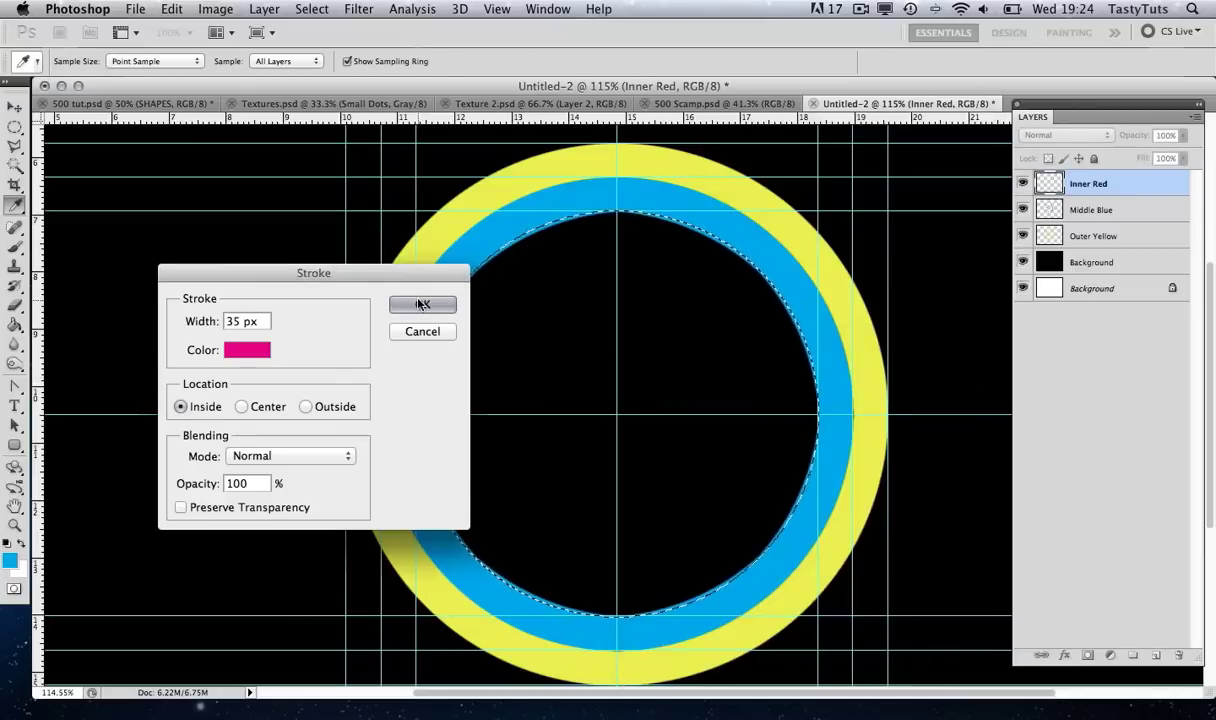
{"action": "left_click", "coordinate": [422, 304]}
{"action": "key", "text": "super+d"}
Select the Inner Red, Middle Blue and Outer Yellow layers together and group them
{"action": "key", "text": "z"}
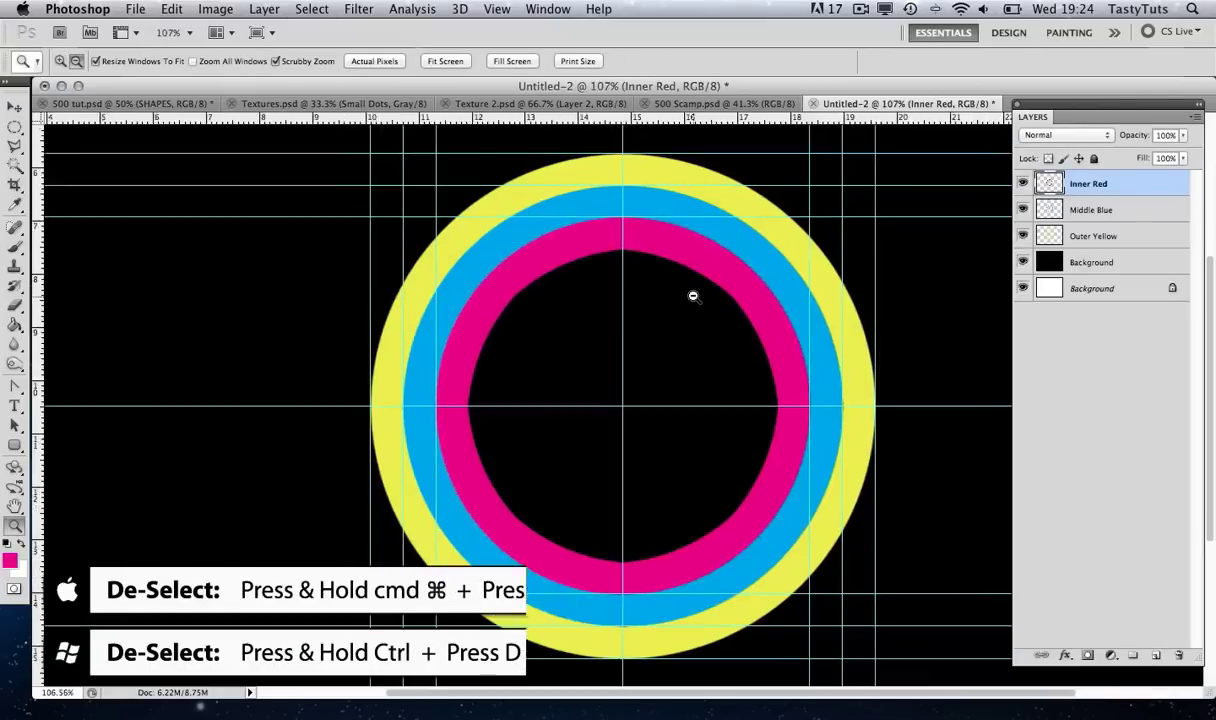
{"action": "left_click", "coordinate": [693, 296], "text": "alt"}
{"action": "left_click", "coordinate": [693, 296], "text": "alt"}
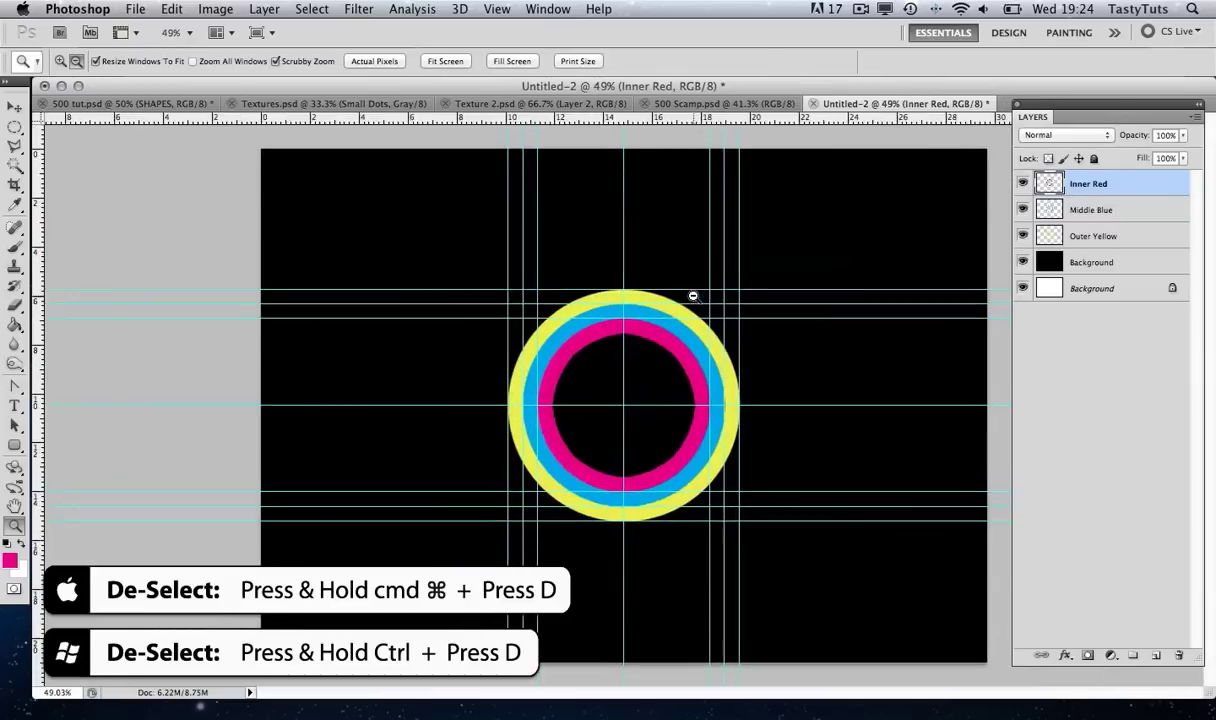
{"action": "left_click", "coordinate": [692, 293]}
{"action": "left_click_drag", "start_coordinate": [717, 348], "coordinate": [703, 303]}
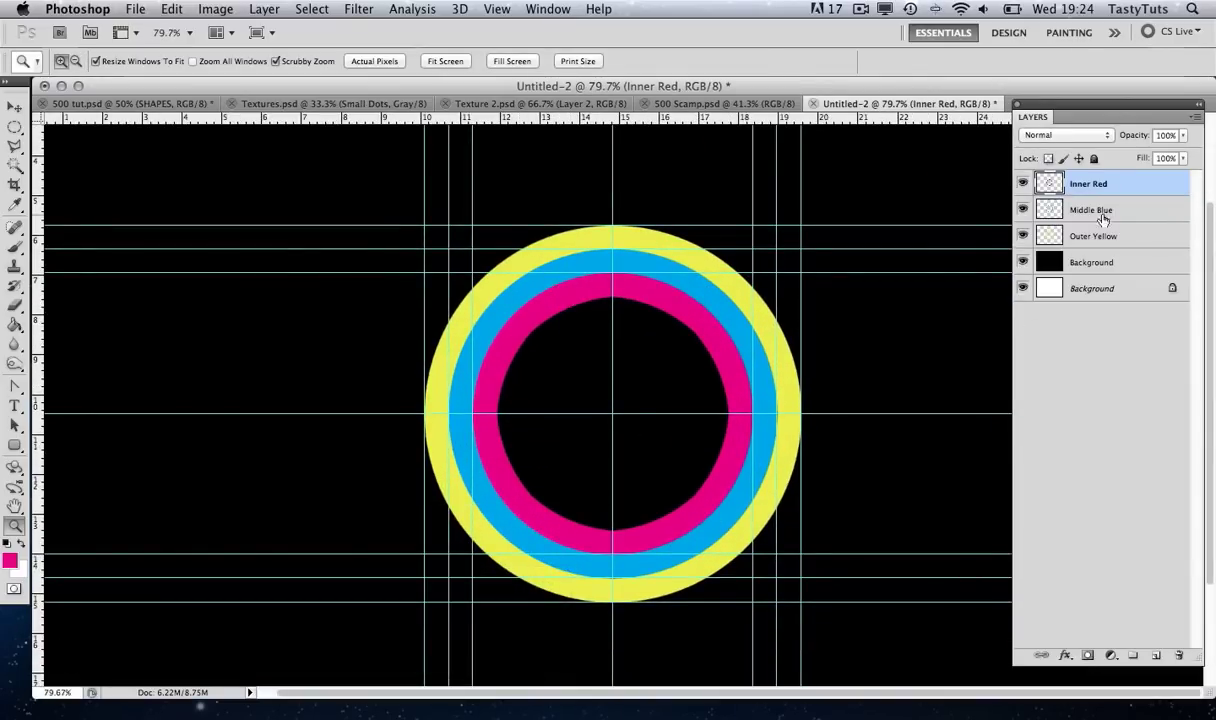
{"action": "left_click", "coordinate": [1022, 183]}
{"action": "left_click", "coordinate": [1022, 183]}
{"action": "left_click", "coordinate": [1094, 234]}
{"action": "left_click", "coordinate": [1089, 185]}
{"action": "left_click", "coordinate": [1096, 236], "text": "shift"}
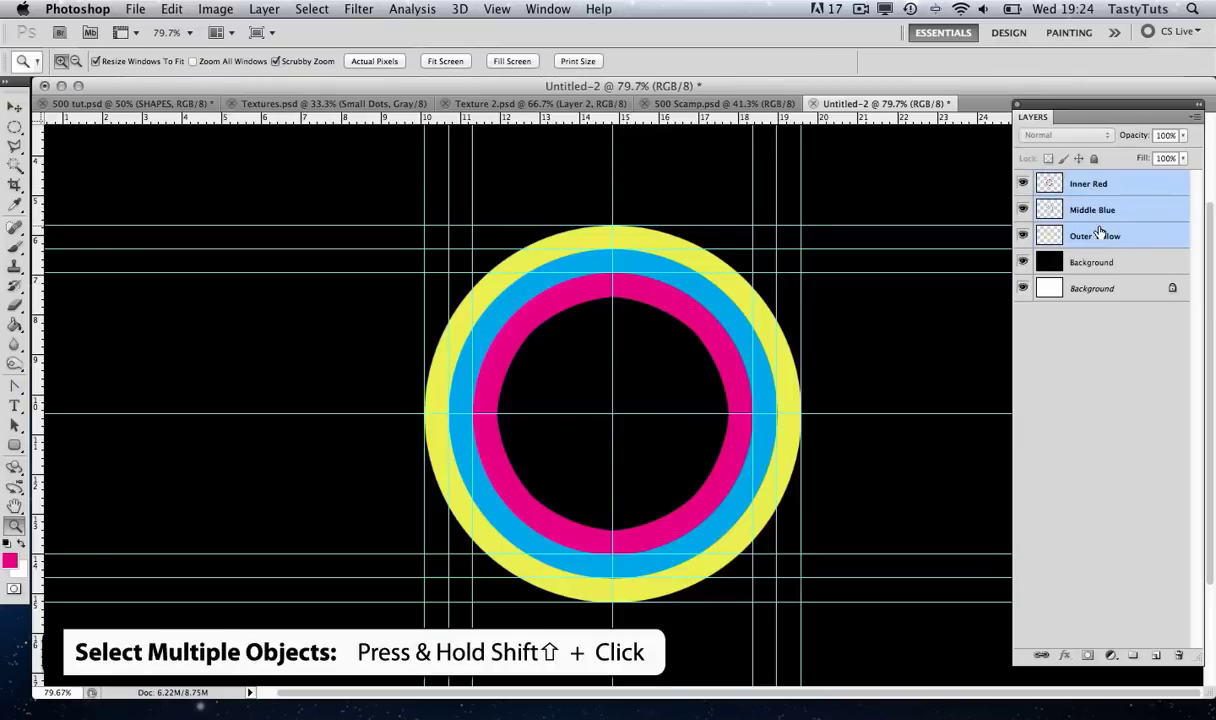
{"action": "key", "text": "super+g"}
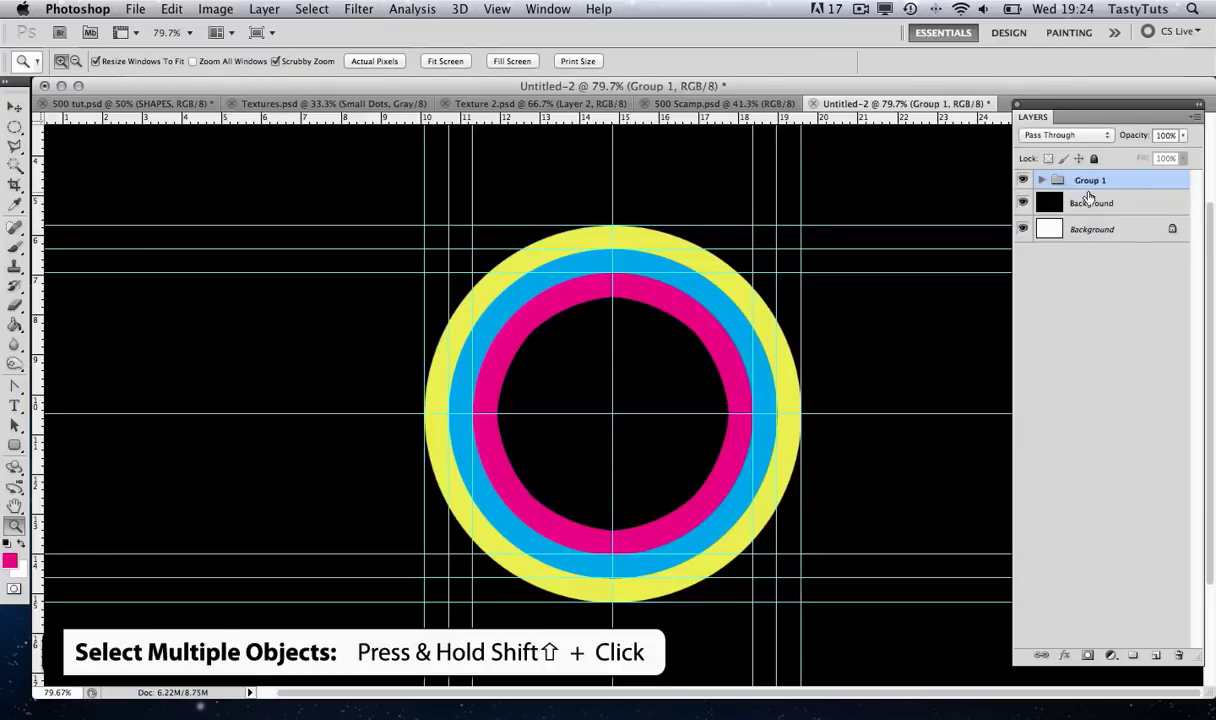
Check the group by toggling its visibility, and rename it Circle 3
{"action": "left_click", "coordinate": [1022, 180]}
{"action": "left_click", "coordinate": [1022, 180]}
{"action": "left_click", "coordinate": [1022, 180]}
{"action": "left_click", "coordinate": [1022, 180]}
{"action": "double_click", "coordinate": [1080, 181]}
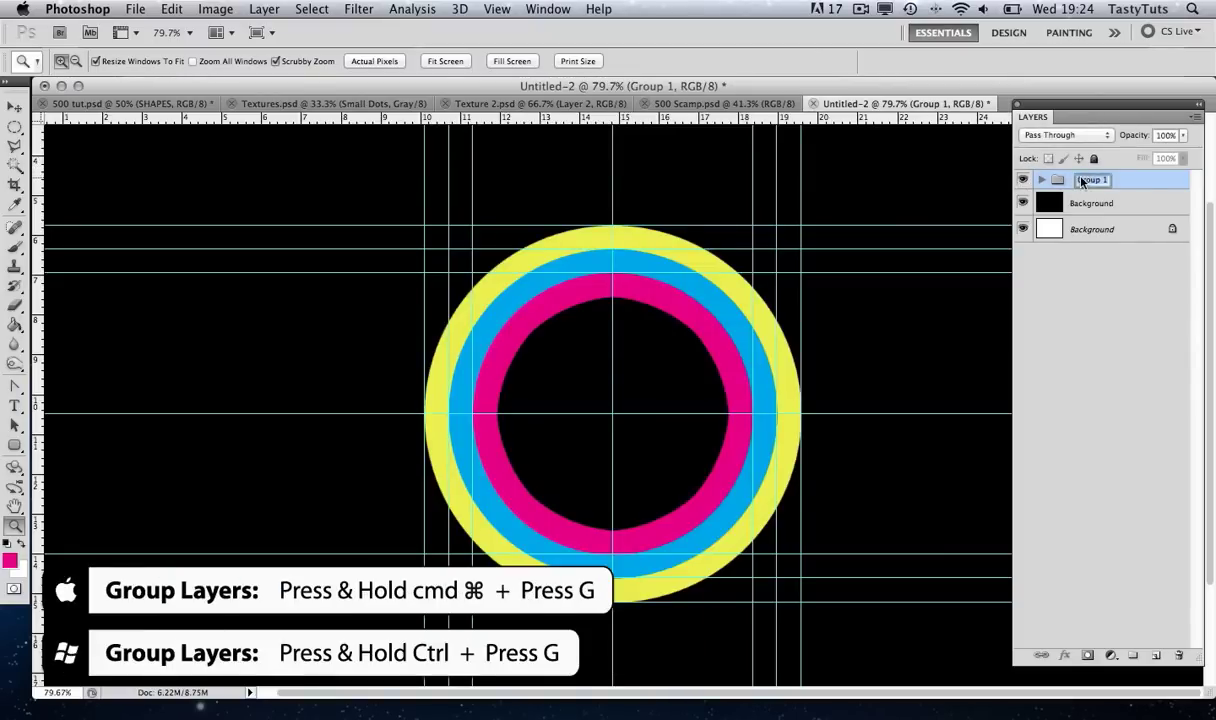
{"action": "type", "text": "circle"}
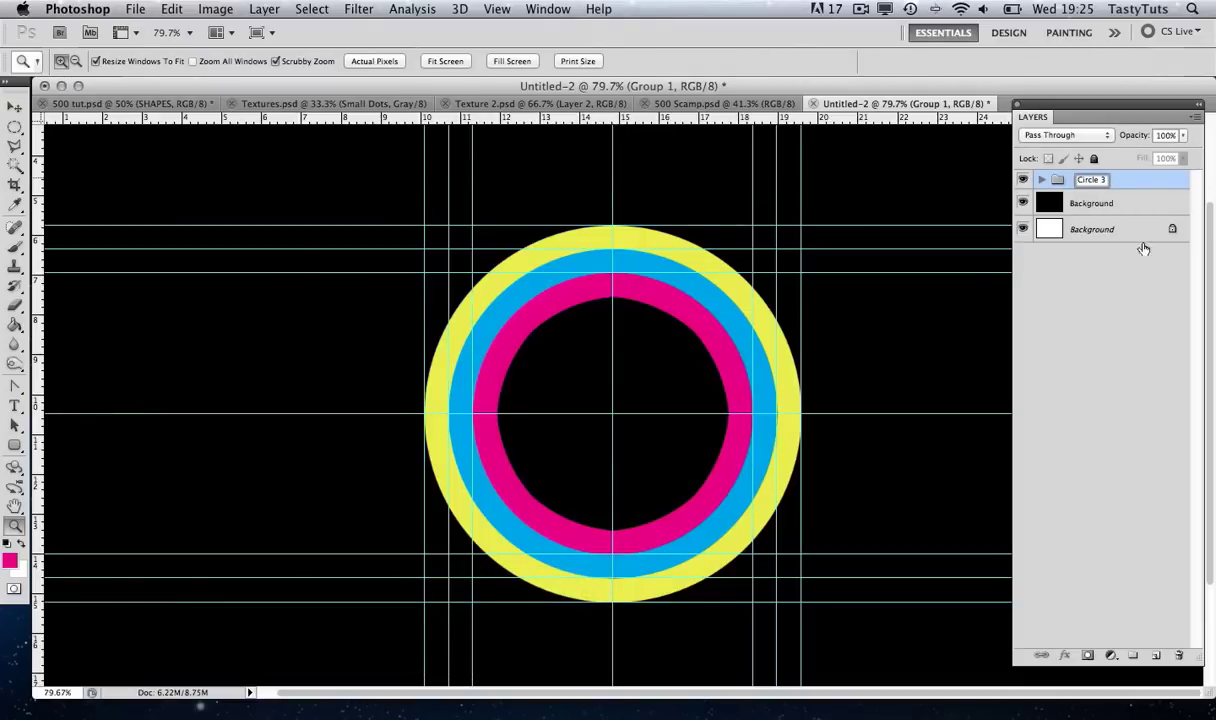
{"action": "left_click", "coordinate": [1124, 269]}
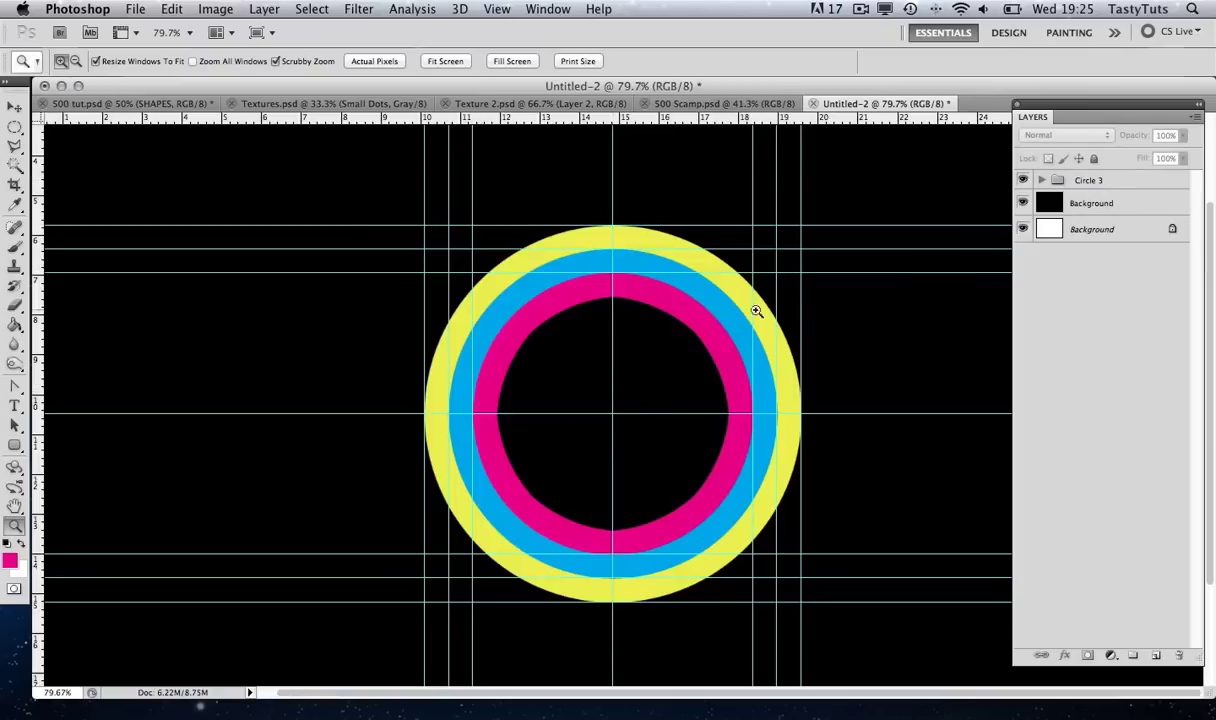
Check the coloured sketch in 500 Scamp.psd, return to the ring artwork and hide the guides
{"action": "left_click", "coordinate": [714, 104]}
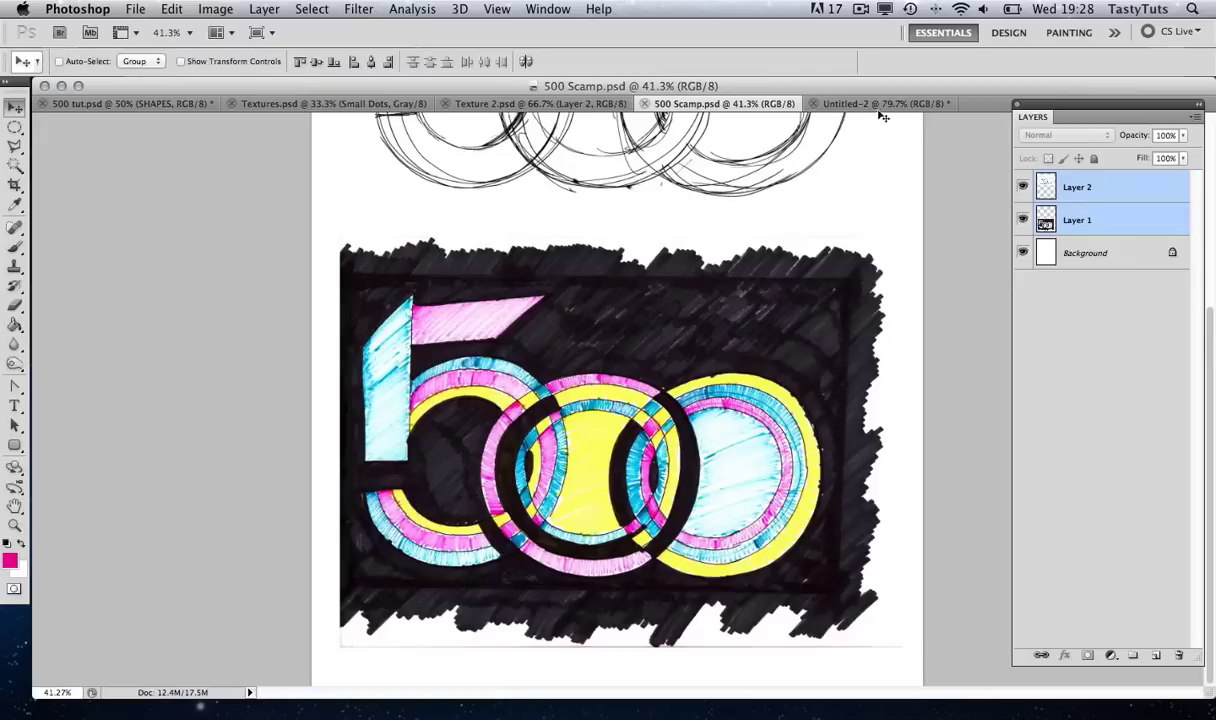
{"action": "left_click", "coordinate": [880, 106]}
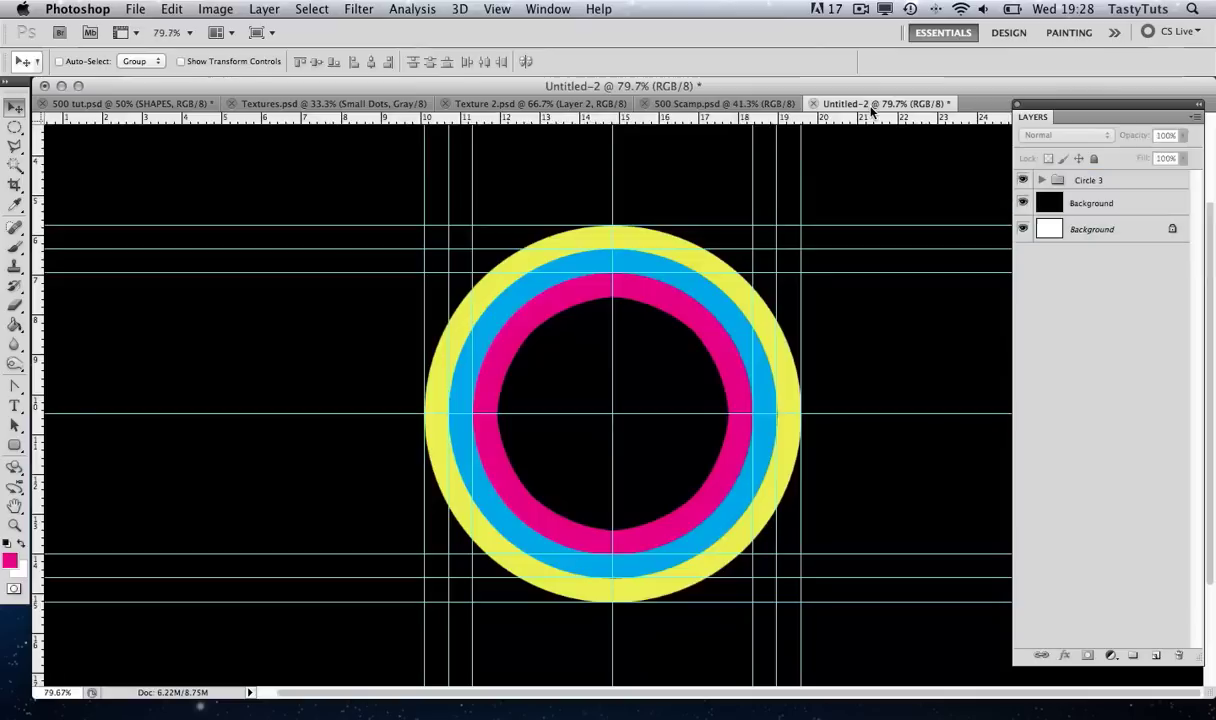
{"action": "key", "text": "z"}
{"action": "left_click", "coordinate": [662, 337], "text": "alt"}
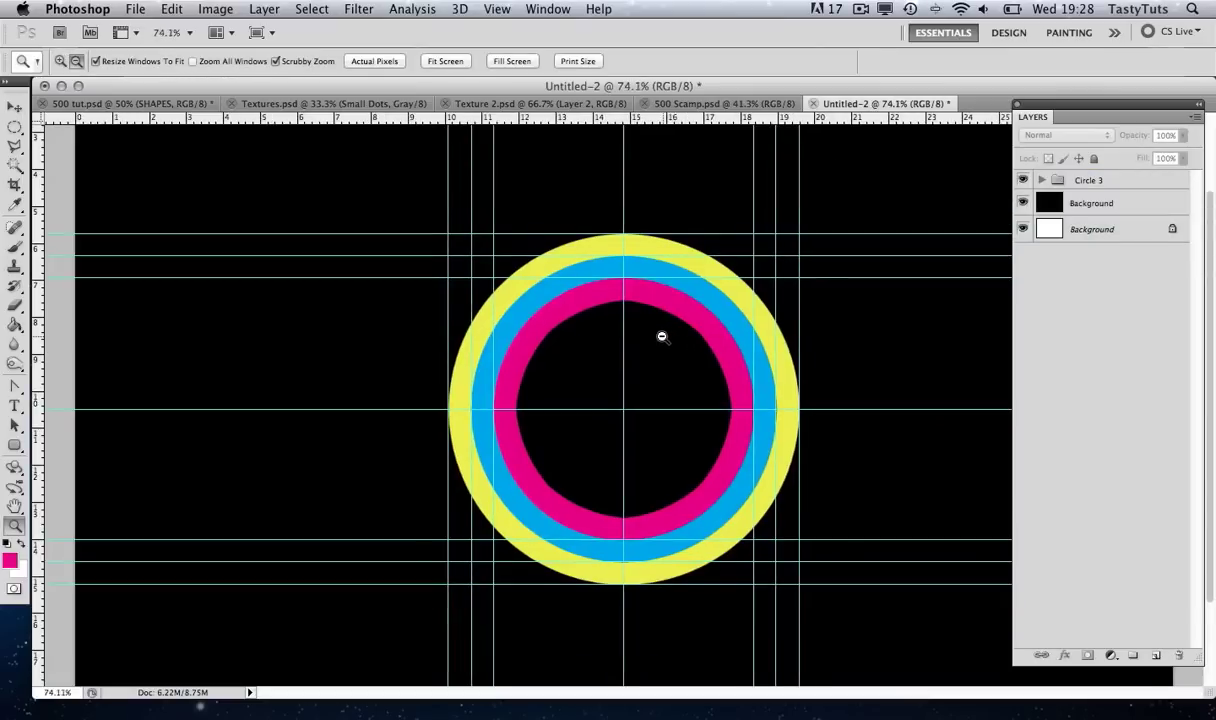
{"action": "left_click", "coordinate": [662, 337]}
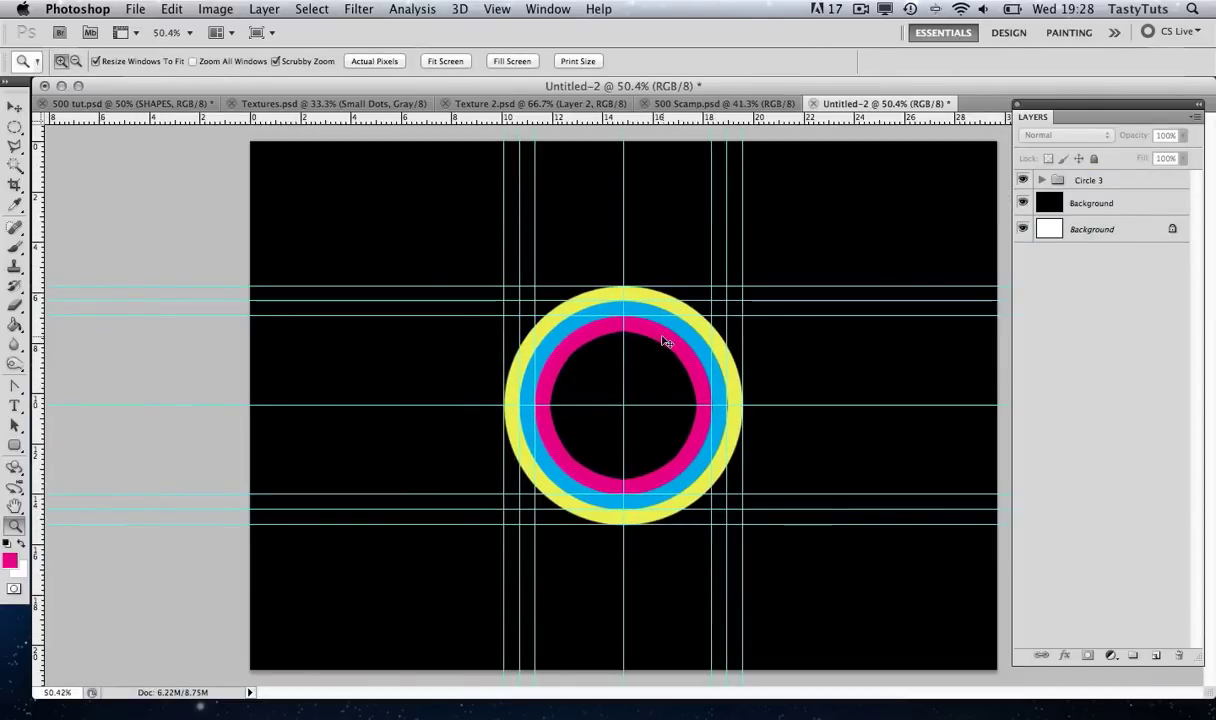
{"action": "key", "text": "super+semicolon"}
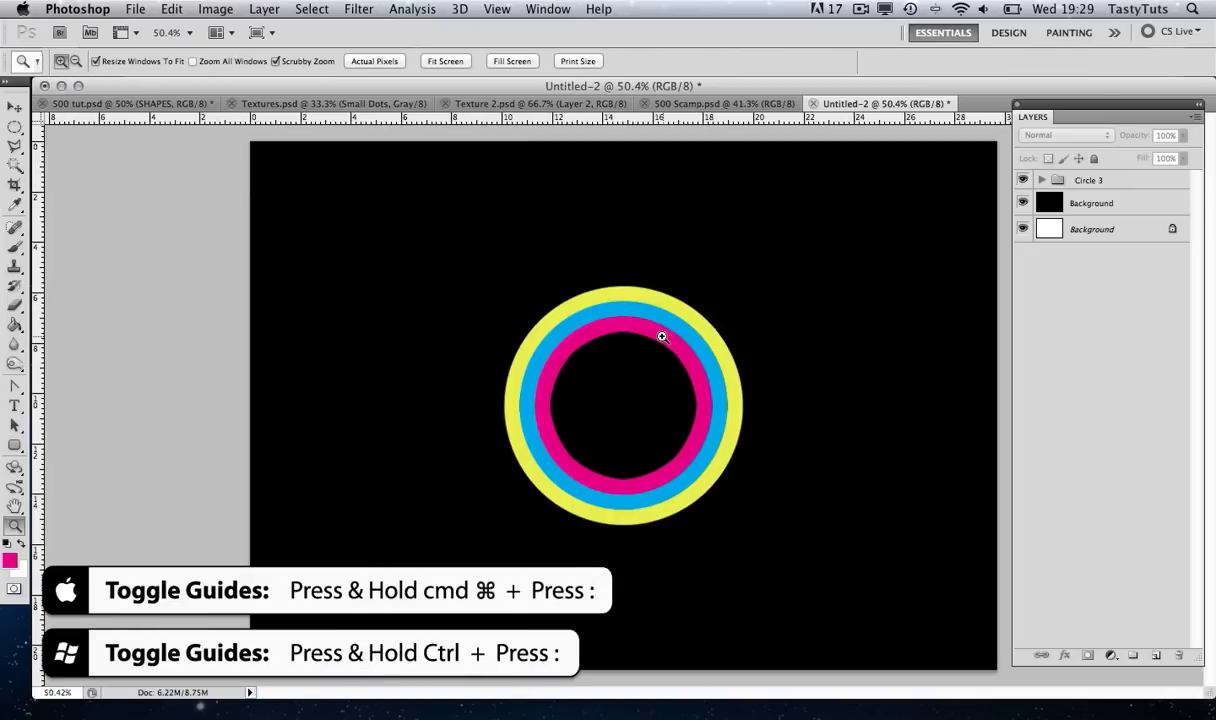
Move the Circle 3 group horizontally about 6 cm to the right, keeping it level
{"action": "key", "text": "v"}
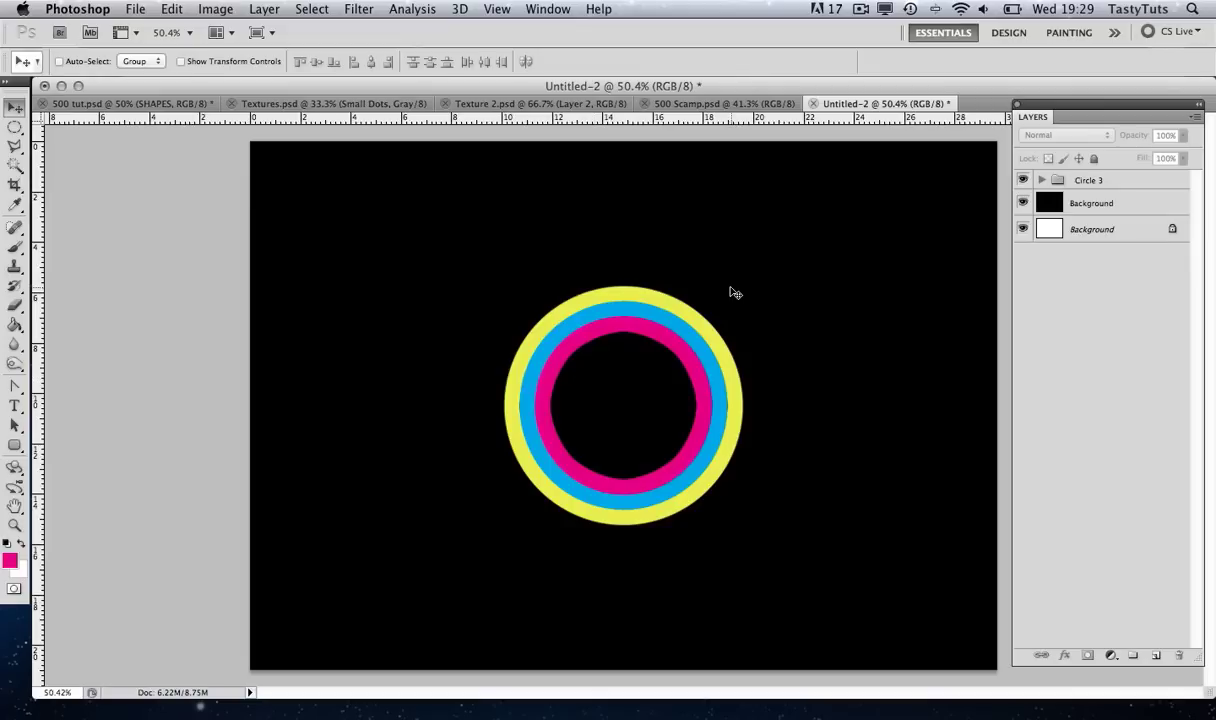
{"action": "left_click", "coordinate": [1079, 184]}
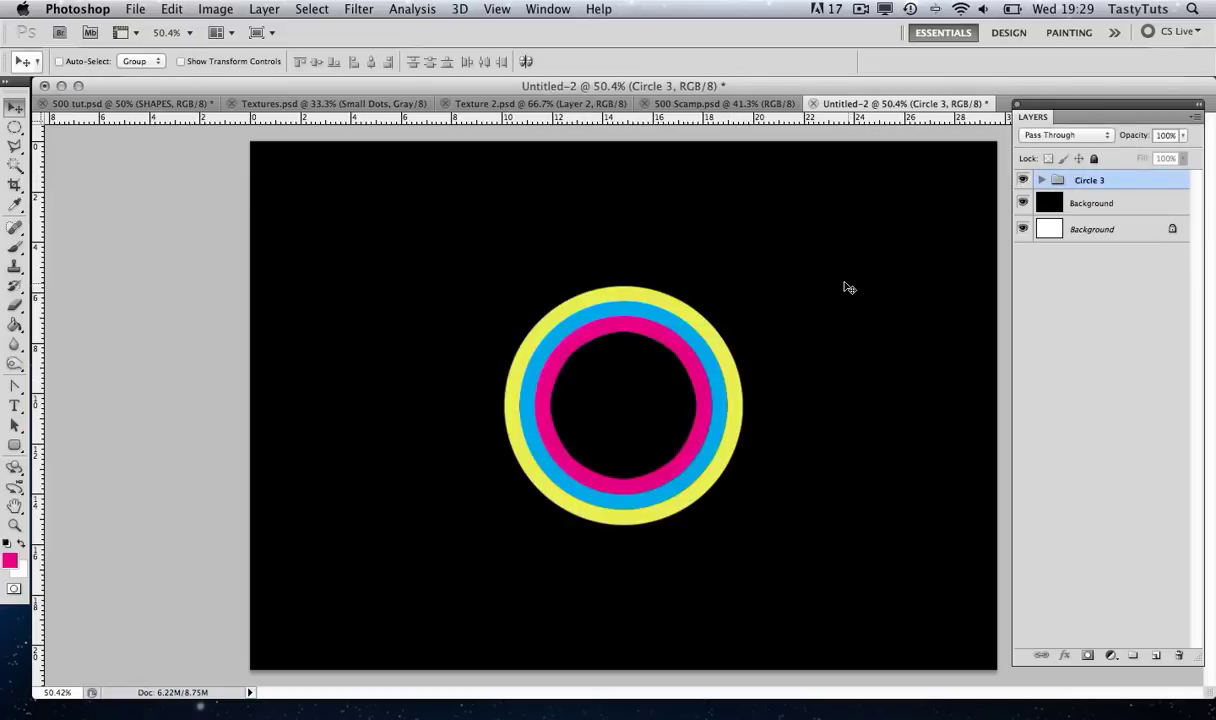
{"action": "left_click_drag", "start_coordinate": [598, 372], "coordinate": [697, 372]}
{"action": "left_click_drag", "start_coordinate": [728, 372], "coordinate": [753, 371]}
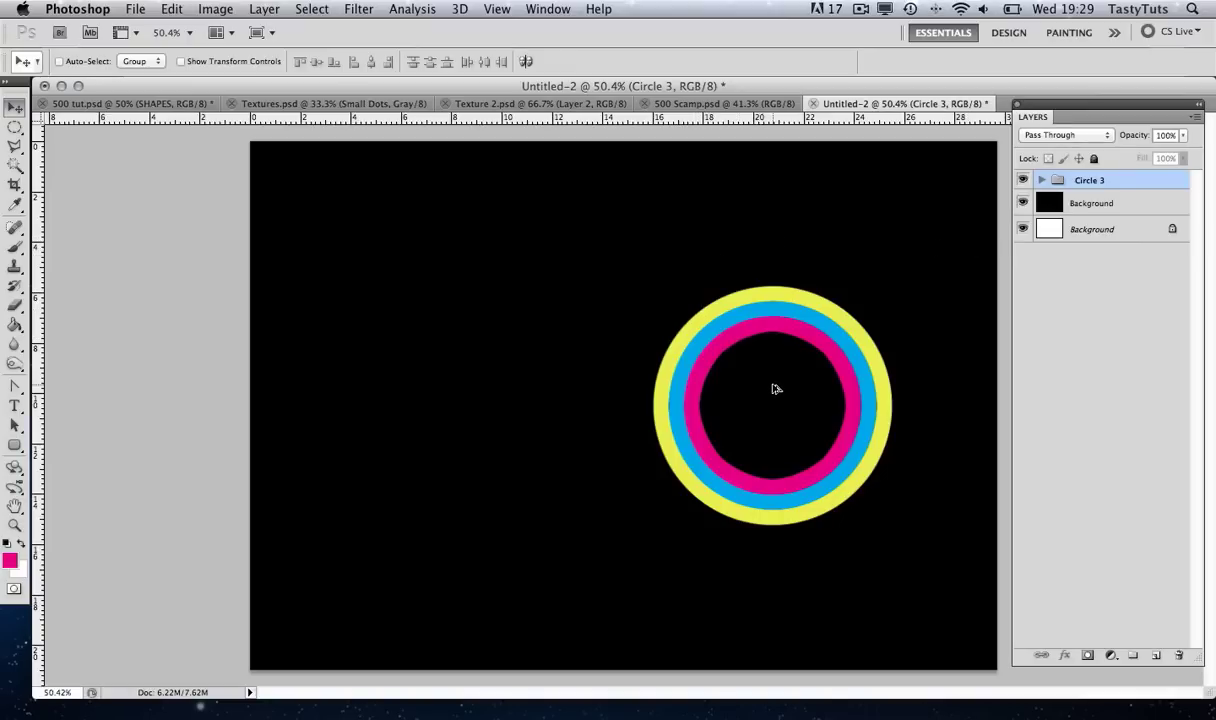
Duplicate the Circle 3 group to the left and nudge the copy onto the centre guides, showing the guides only for the alignment
{"action": "left_click_drag", "start_coordinate": [808, 395], "coordinate": [650, 396]}
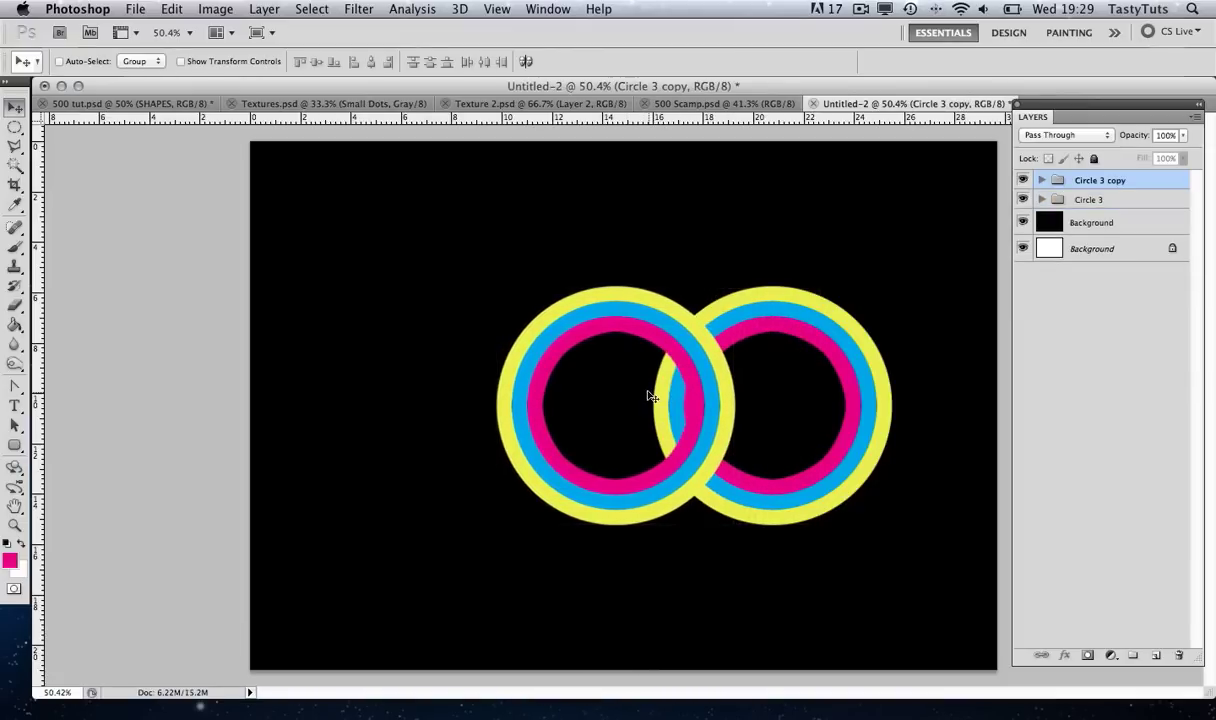
{"action": "key", "text": "super+semicolon"}
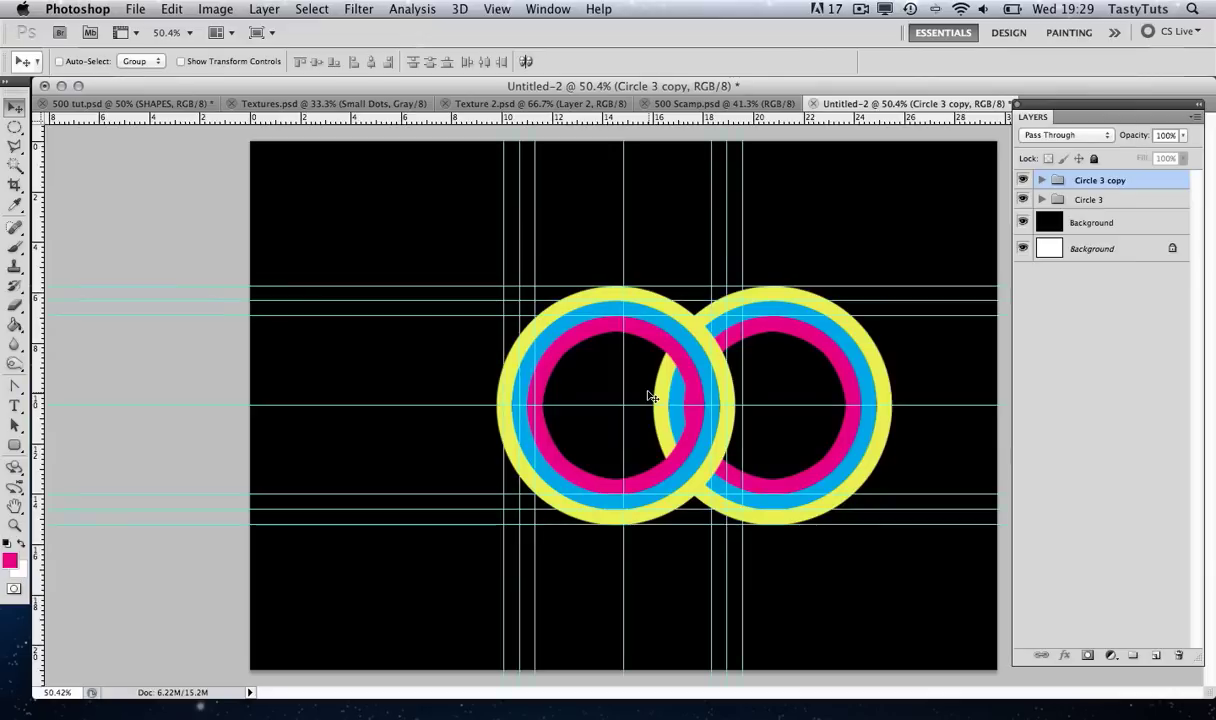
{"action": "key", "text": "Right"}
{"action": "key", "text": "Right"}
{"action": "key", "text": "Right"}
{"action": "key", "text": "Right"}
{"action": "key", "text": "Right"}
{"action": "key", "text": "Right"}
{"action": "key", "text": "Right"}
{"action": "key", "text": "Right"}
{"action": "key", "text": "Right"}
{"action": "key", "text": "Right"}
{"action": "key", "text": "Right"}
{"action": "key", "text": "Right"}
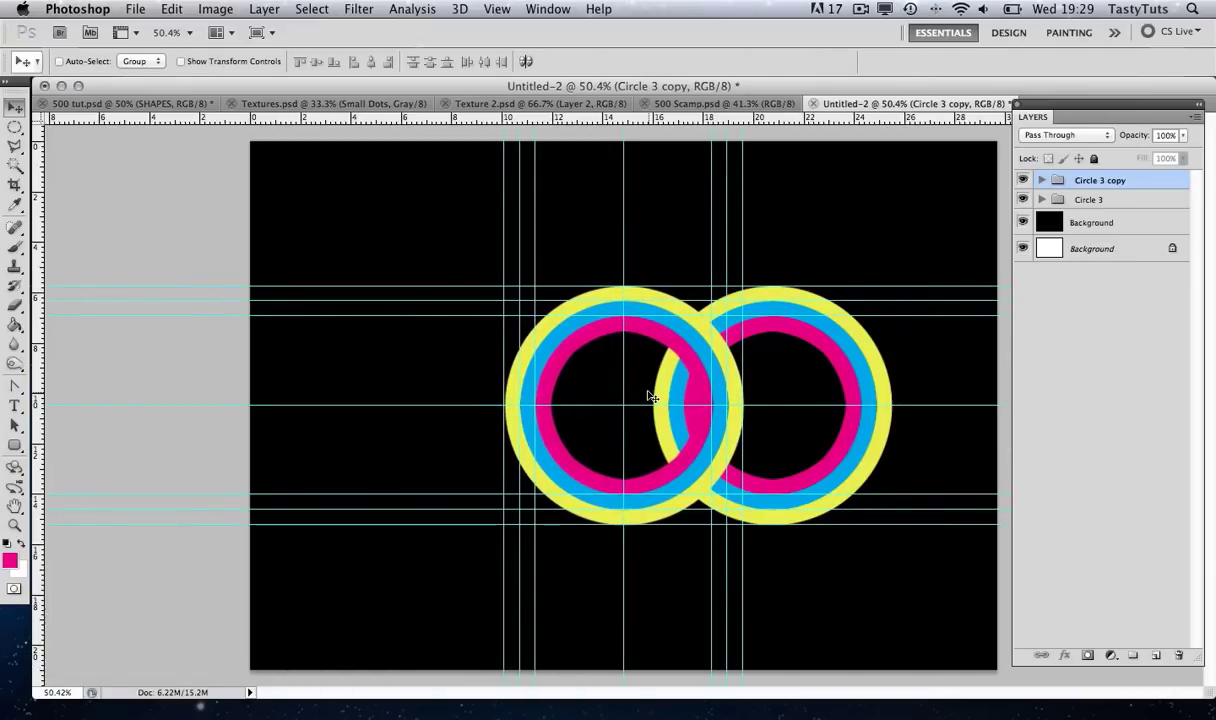
{"action": "key", "text": "super+semicolon"}
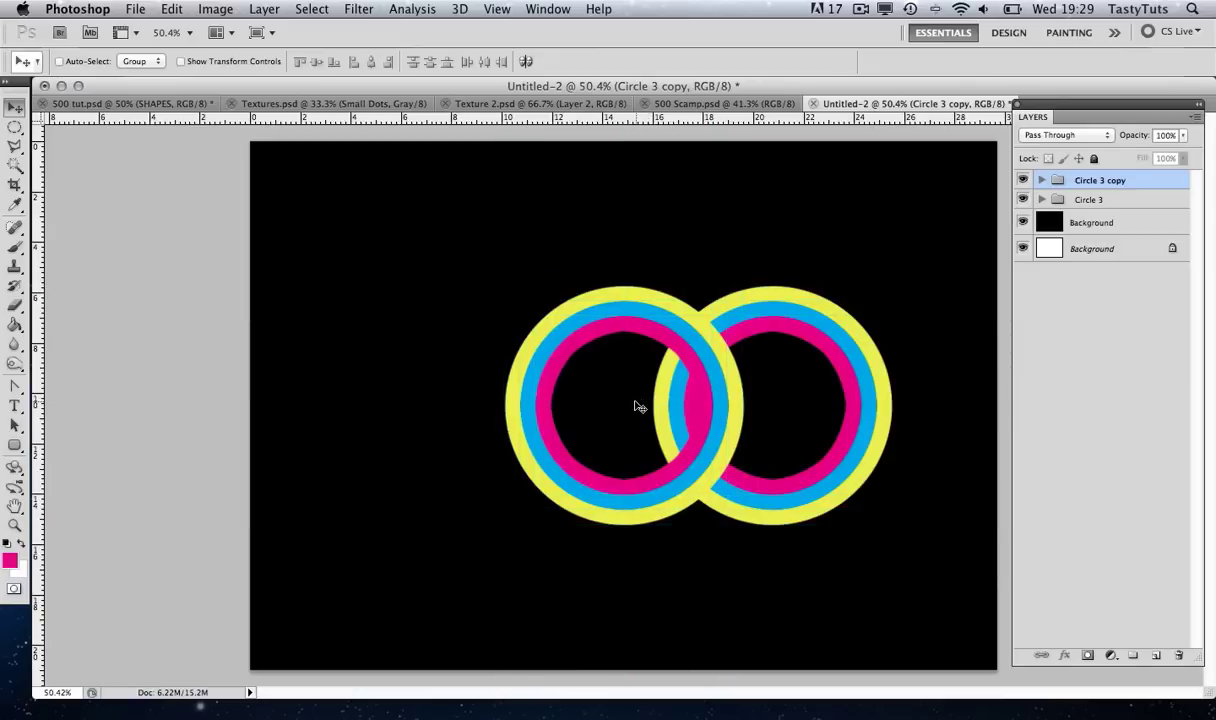
Duplicate the centre ring group about 5.5 cm to the left, keeping it level, and rename the copy Circle 1
{"action": "left_click_drag", "start_coordinate": [642, 388], "coordinate": [516, 391]}
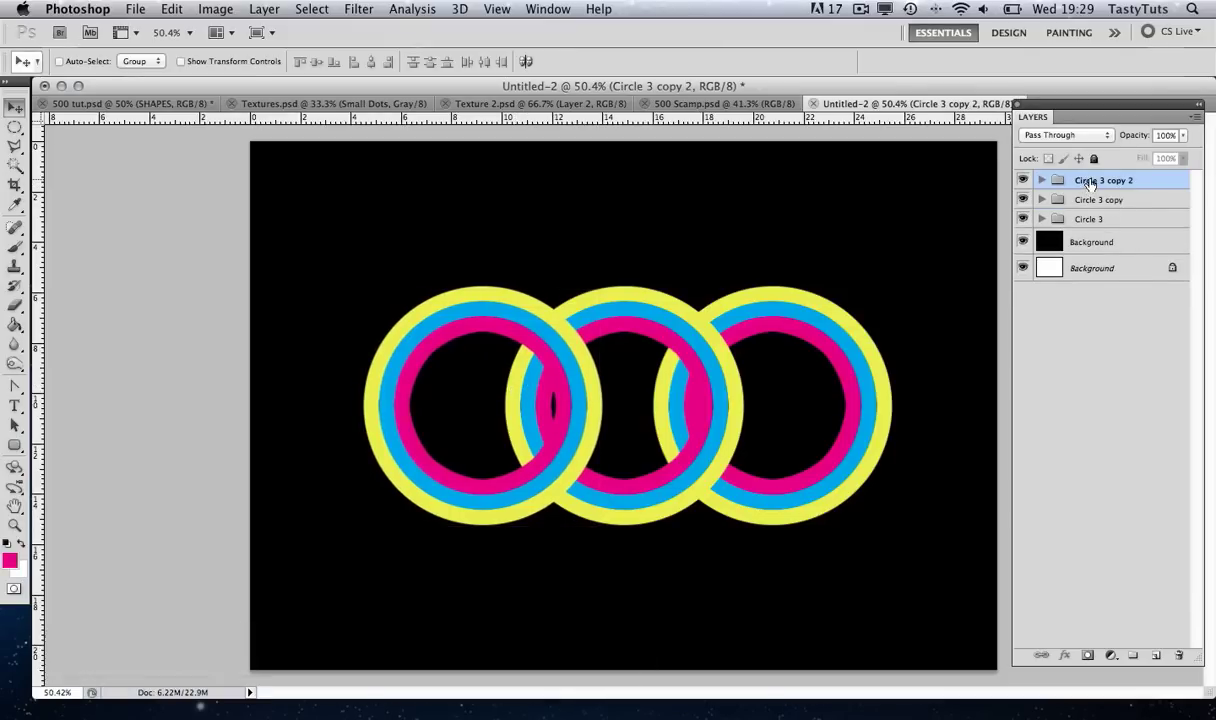
{"action": "double_click", "coordinate": [1090, 182]}
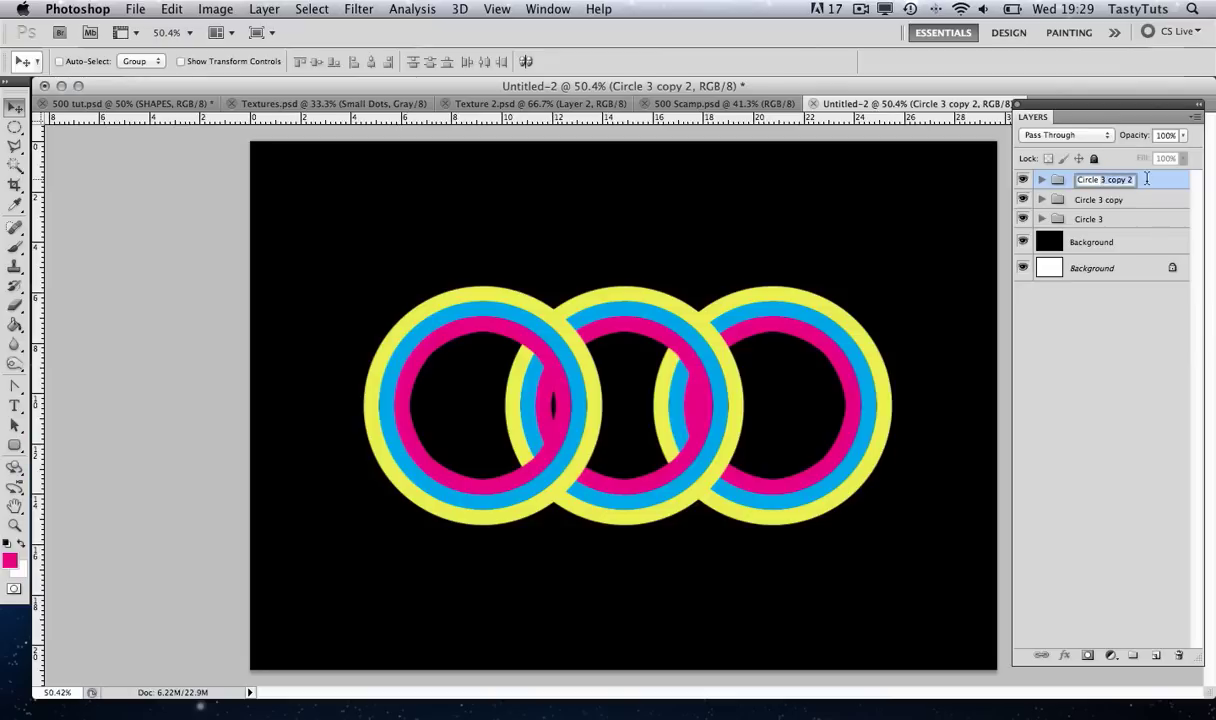
{"action": "type", "text": "Circle 1"}
Rename the centre ring group, Circle 3 copy, as Circle 2
{"action": "left_click", "coordinate": [1116, 200]}
{"action": "double_click", "coordinate": [1104, 201]}
{"action": "type", "text": "Circle 2"}
{"action": "left_click", "coordinate": [1142, 218]}
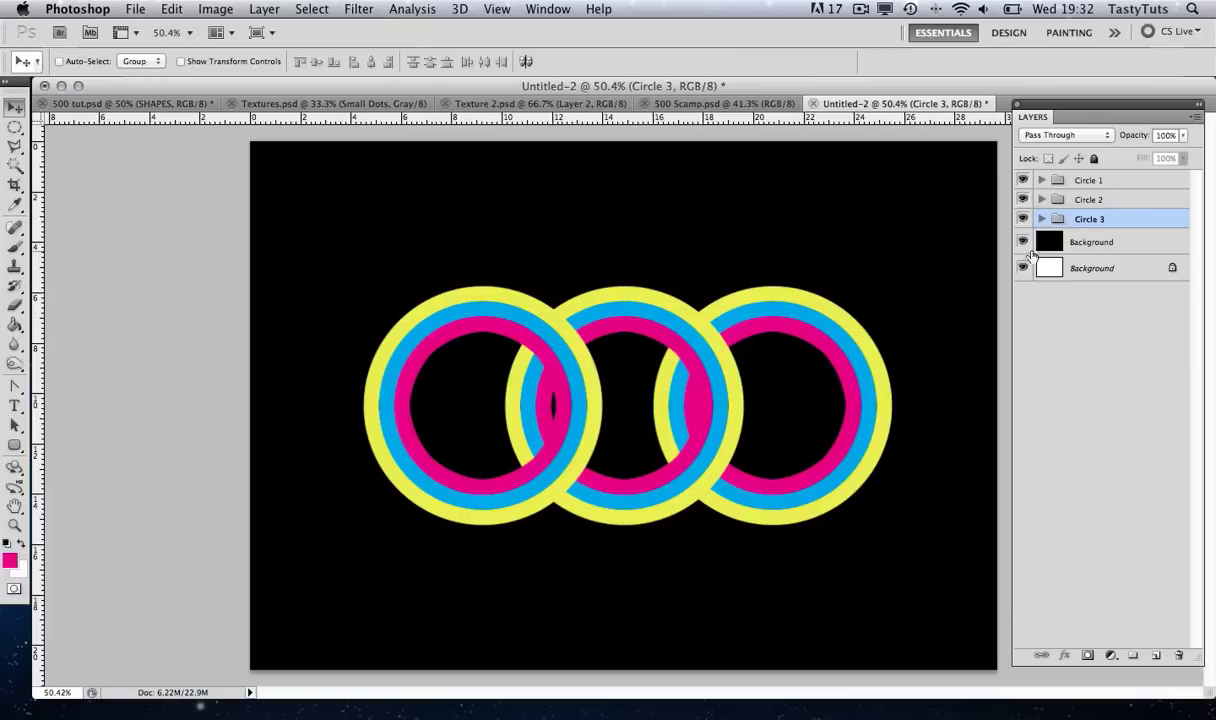
Check the Circle 1 group by toggling its visibility and nudge it about 0.6 cm to the right
{"action": "left_click", "coordinate": [1089, 182]}
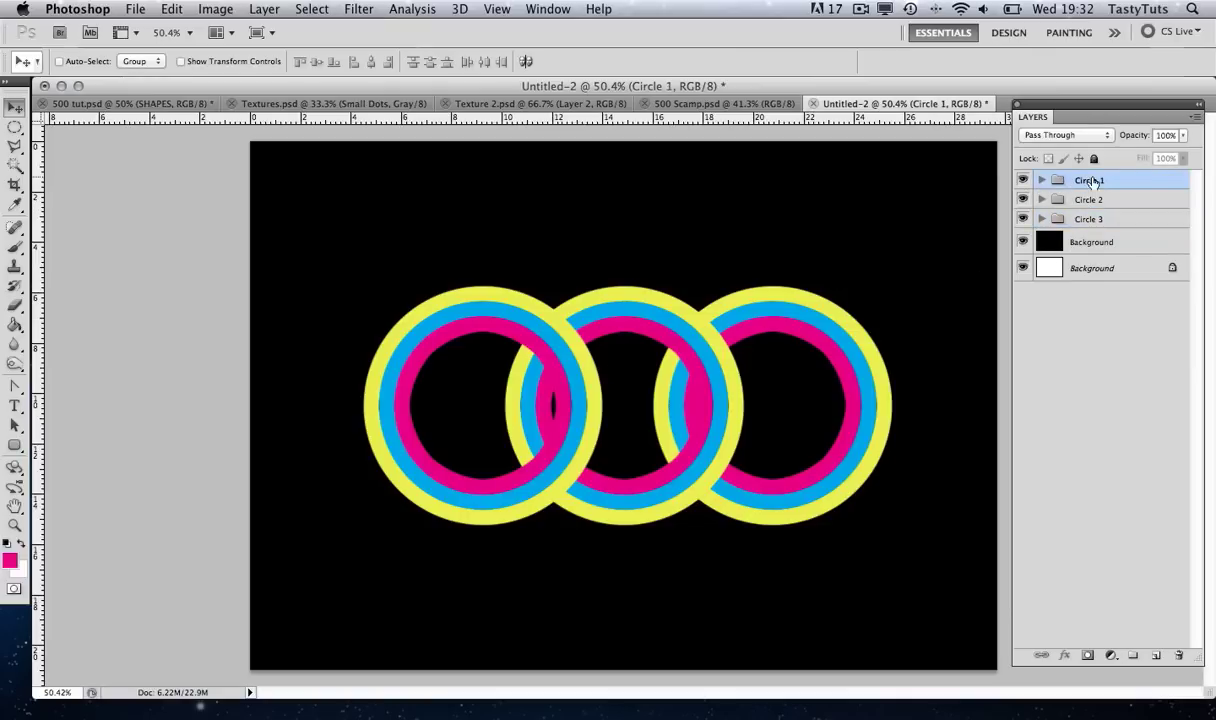
{"action": "left_click", "coordinate": [1023, 181]}
{"action": "left_click", "coordinate": [1023, 181]}
{"action": "left_click", "coordinate": [1023, 181]}
{"action": "left_click", "coordinate": [1023, 181]}
{"action": "key", "text": "Right"}
{"action": "key", "text": "Right"}
{"action": "key", "text": "Right"}
{"action": "key", "text": "Right"}
{"action": "key", "text": "Right"}
{"action": "key", "text": "Right"}
{"action": "key", "text": "Right"}
{"action": "key", "text": "Right"}
{"action": "key", "text": "Right"}
{"action": "key", "text": "Right"}
{"action": "key", "text": "Right"}
{"action": "key", "text": "Right"}
{"action": "key", "text": "Right"}
{"action": "key", "text": "Right"}
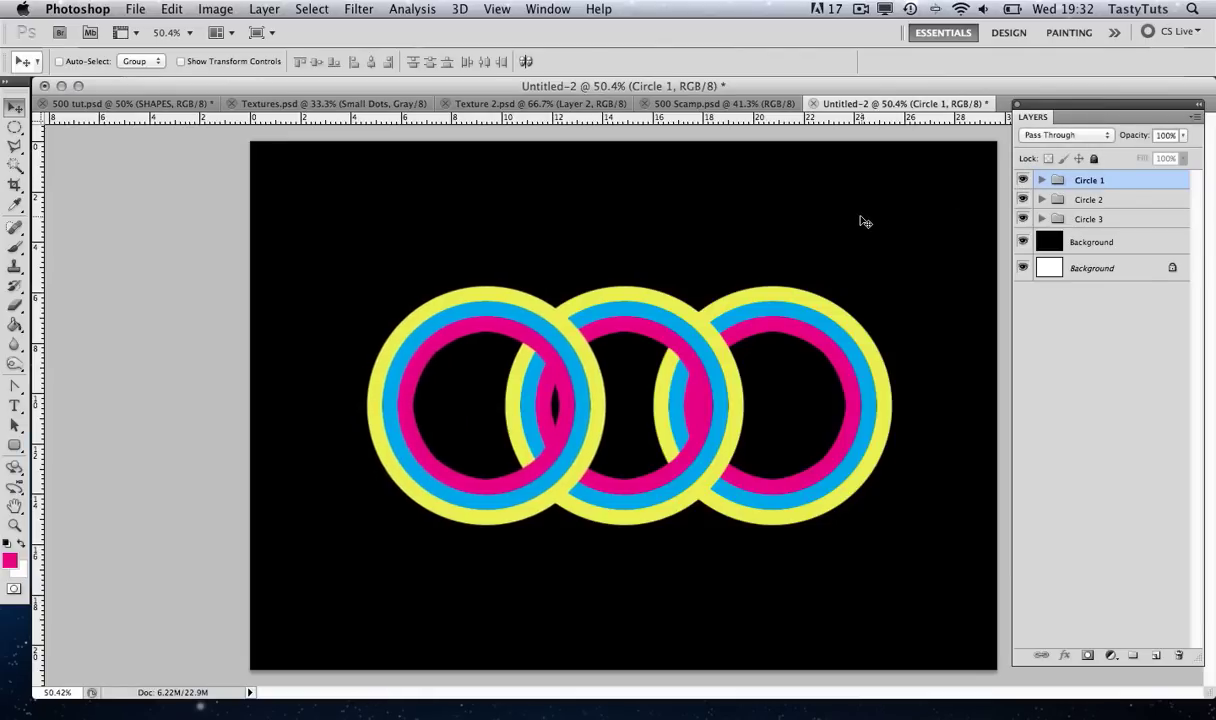
{"action": "key", "text": "Right"}
{"action": "key", "text": "Right"}
{"action": "key", "text": "Right"}
{"action": "key", "text": "Right"}
{"action": "key", "text": "Right"}
{"action": "key", "text": "Right"}
{"action": "key", "text": "Right"}
{"action": "key", "text": "Right"}
{"action": "key", "text": "Right"}
{"action": "key", "text": "Right"}
{"action": "key", "text": "Right"}
{"action": "key", "text": "Right"}
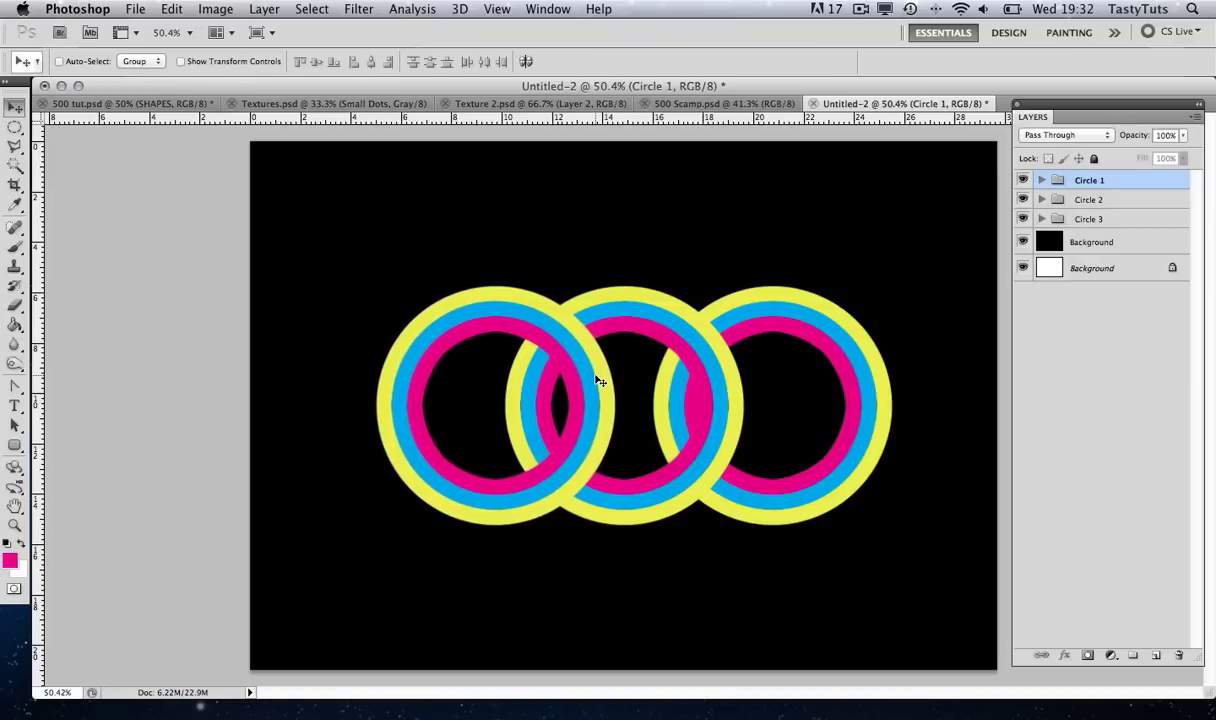
{"action": "key", "text": "Right"}
{"action": "key", "text": "Right"}
{"action": "key", "text": "Right"}
{"action": "key", "text": "Right"}
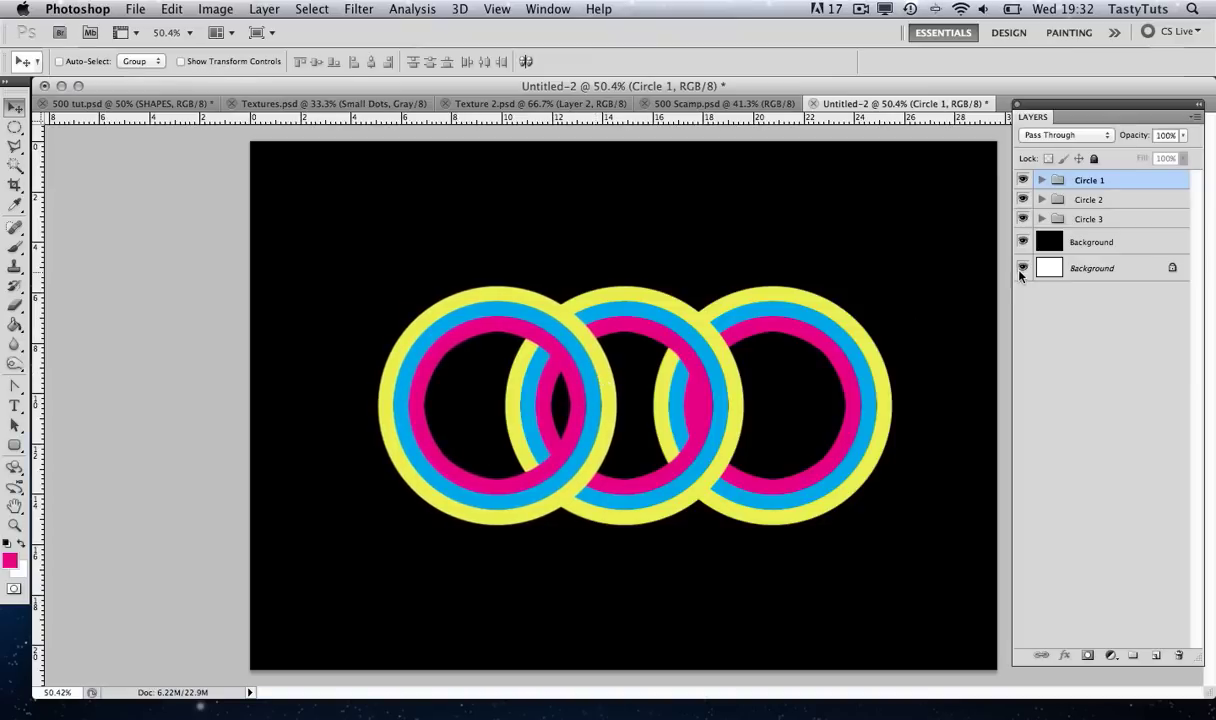
Nudge the Circle 3 group about 0.6 cm to the left so it overlaps Circle 2 more
{"action": "left_click", "coordinate": [1032, 218]}
{"action": "key", "text": "Left"}
{"action": "key", "text": "Left"}
{"action": "key", "text": "Left"}
{"action": "key", "text": "Left"}
{"action": "key", "text": "Left"}
{"action": "key", "text": "Left"}
{"action": "key", "text": "Left"}
{"action": "key", "text": "Left"}
{"action": "key", "text": "Left"}
{"action": "key", "text": "Left"}
{"action": "key", "text": "Left"}
{"action": "key", "text": "Left"}
{"action": "key", "text": "Left"}
{"action": "key", "text": "Left"}
{"action": "key", "text": "Left"}
{"action": "key", "text": "Left"}
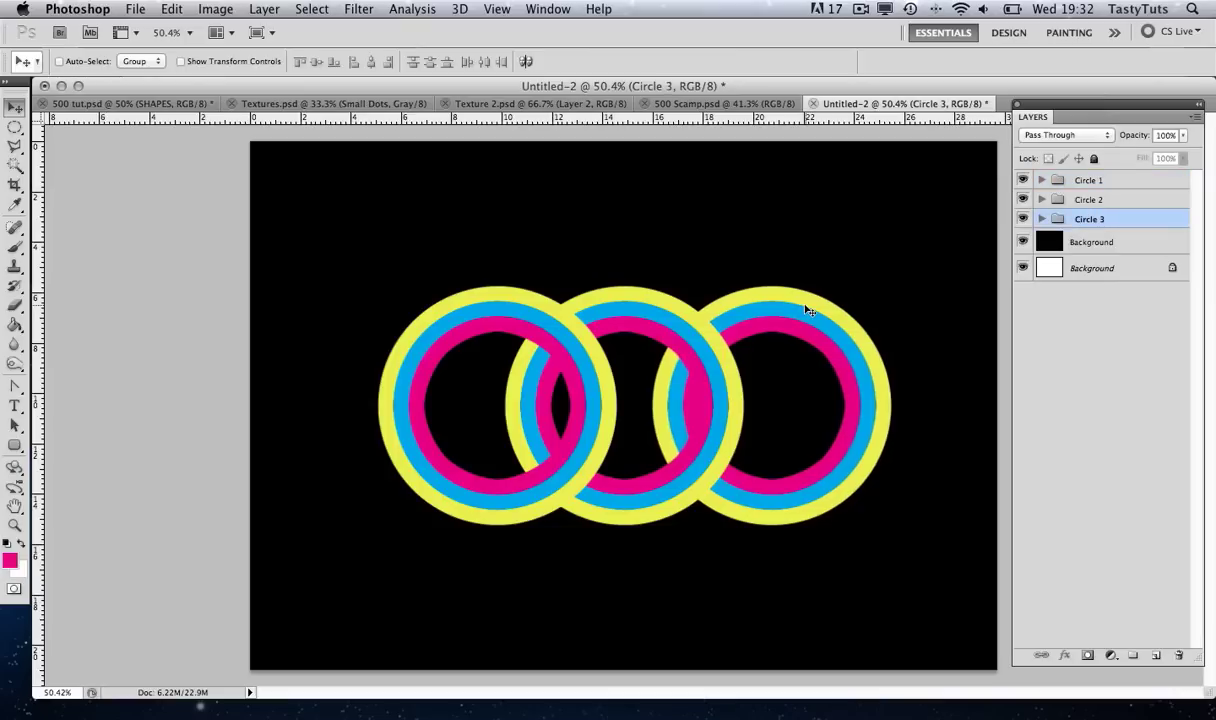
{"action": "key", "text": "Left"}
{"action": "key", "text": "Left"}
{"action": "key", "text": "Left"}
{"action": "key", "text": "Left"}
{"action": "key", "text": "Left"}
{"action": "key", "text": "Left"}
{"action": "key", "text": "Left"}
{"action": "key", "text": "Left"}
{"action": "key", "text": "Left"}
{"action": "key", "text": "Left"}
{"action": "key", "text": "Left"}
{"action": "key", "text": "Left"}
{"action": "key", "text": "Left"}
{"action": "key", "text": "Left"}
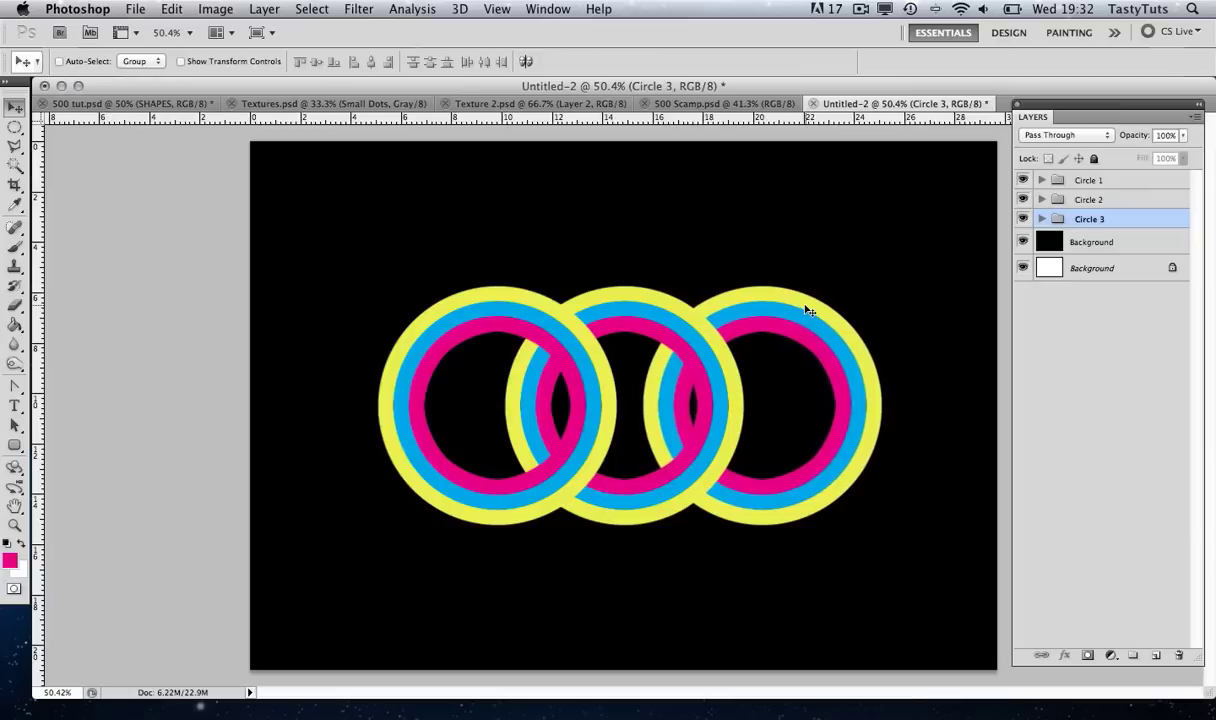
{"action": "key", "text": "Left"}
{"action": "key", "text": "Left"}
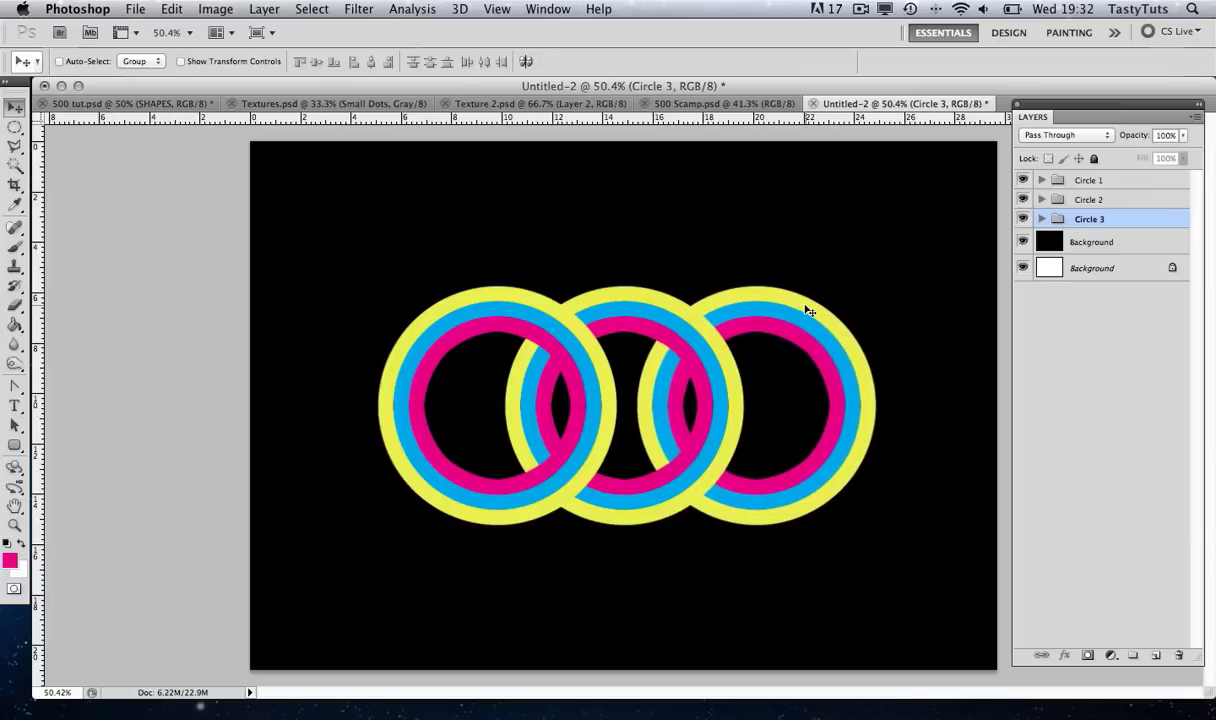
Nudge the Circle 1 group about 0.3 cm back to the left to even out the overlaps
{"action": "left_click", "coordinate": [1092, 181]}
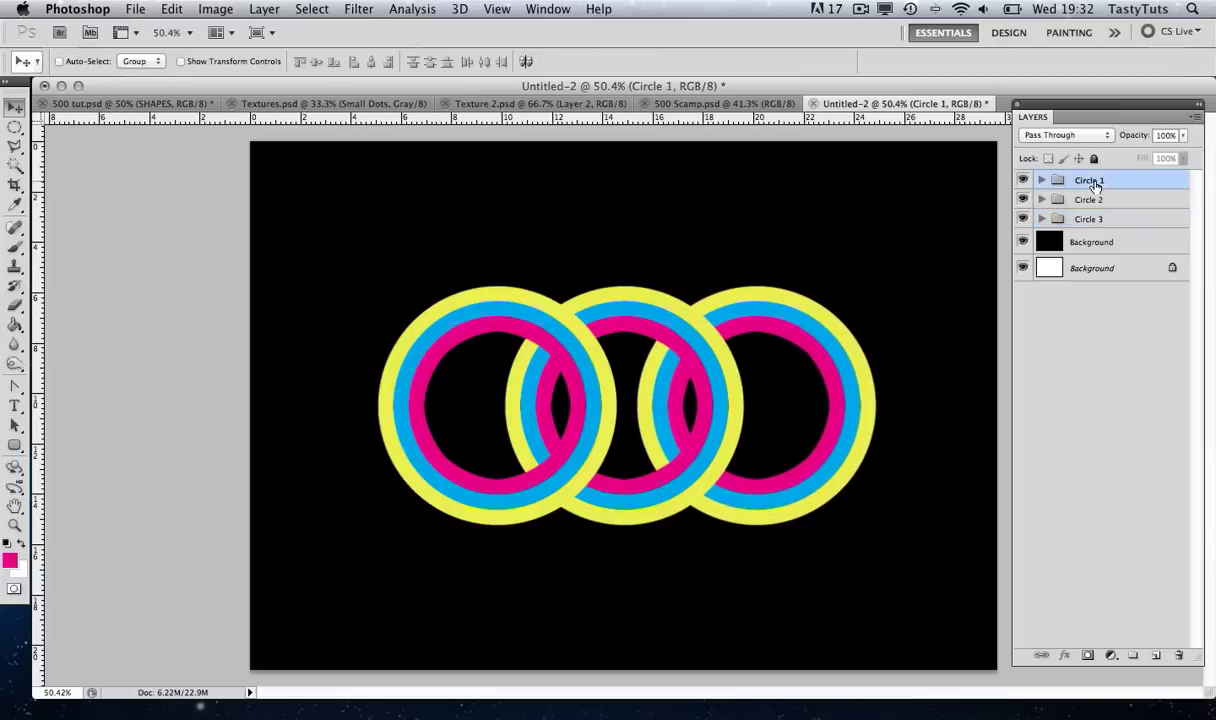
{"action": "key", "text": "Left"}
{"action": "key", "text": "Left"}
{"action": "key", "text": "Left"}
{"action": "key", "text": "Left"}
{"action": "key", "text": "Left"}
{"action": "key", "text": "Left"}
{"action": "key", "text": "Left"}
{"action": "key", "text": "Left"}
{"action": "key", "text": "Left"}
{"action": "key", "text": "Left"}
{"action": "key", "text": "Left"}
{"action": "key", "text": "Left"}
{"action": "key", "text": "Left"}
{"action": "key", "text": "Left"}
{"action": "key", "text": "Left"}
{"action": "key", "text": "Left"}
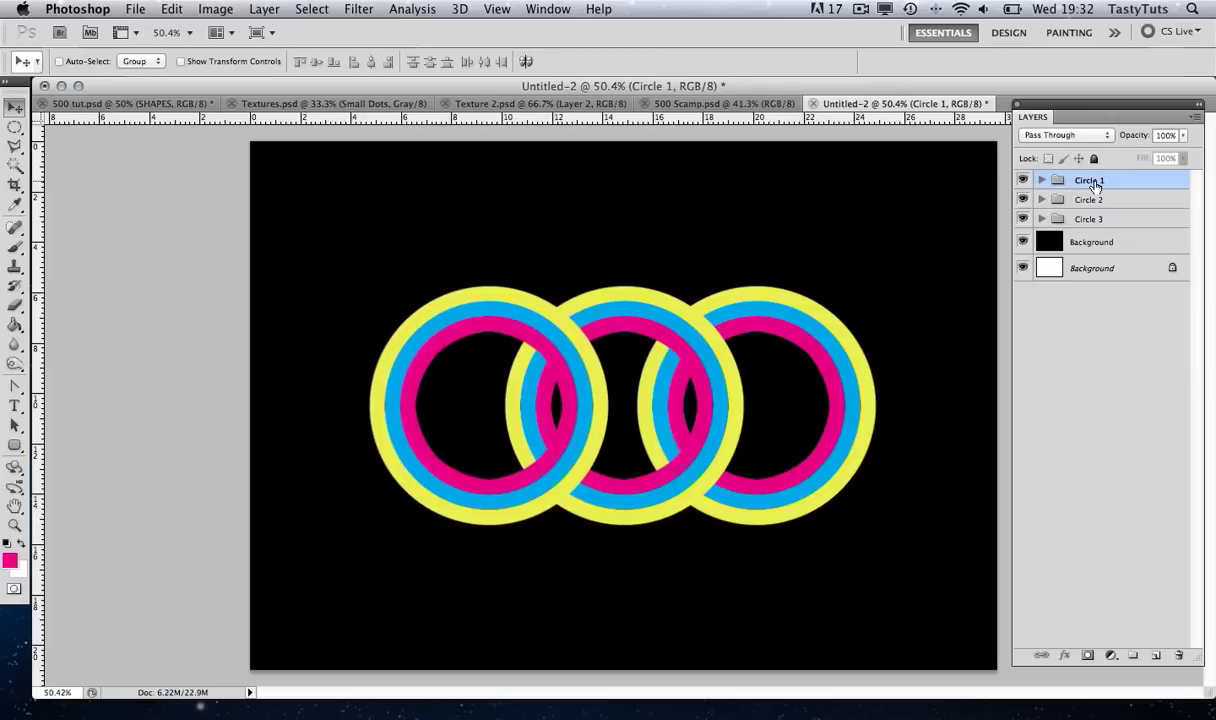
Check the ring colours in the coloured sketch in 500 Scamp.psd and return to the rings in tut 500.psd
{"action": "left_click", "coordinate": [671, 101]}
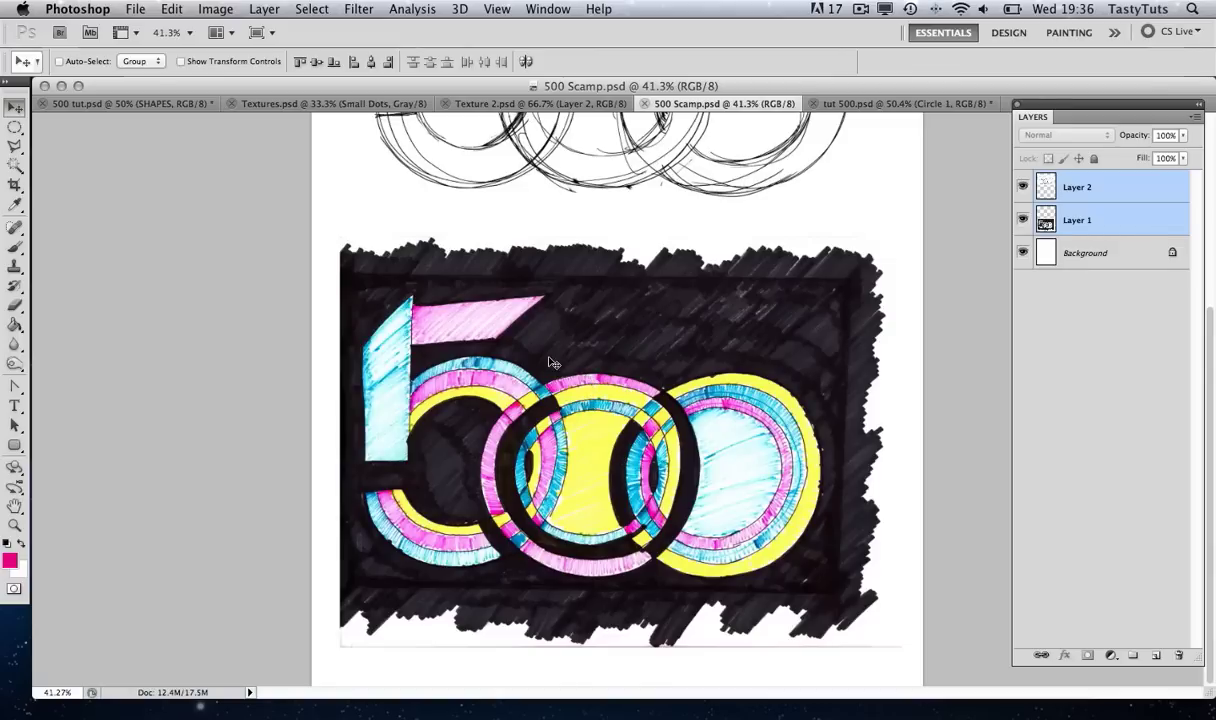
{"action": "left_click", "coordinate": [903, 103]}
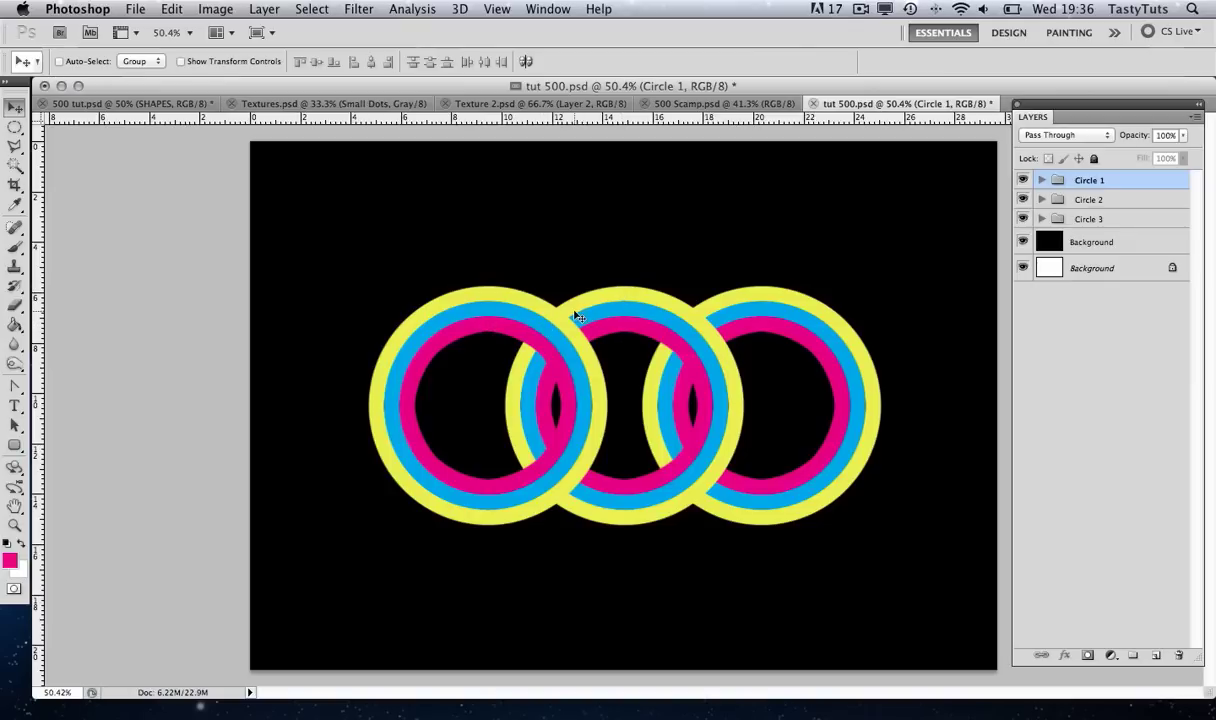
{"action": "key", "text": "z"}
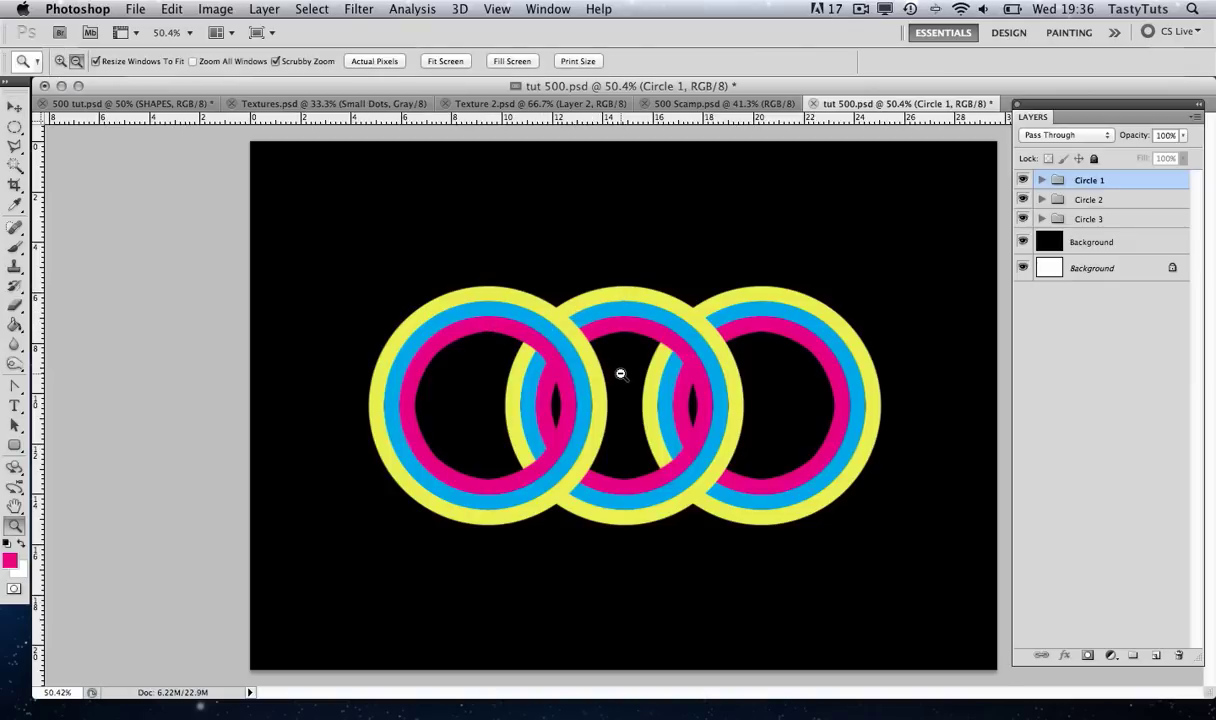
{"action": "left_click", "coordinate": [621, 372]}
{"action": "left_click_drag", "start_coordinate": [653, 366], "coordinate": [627, 334]}
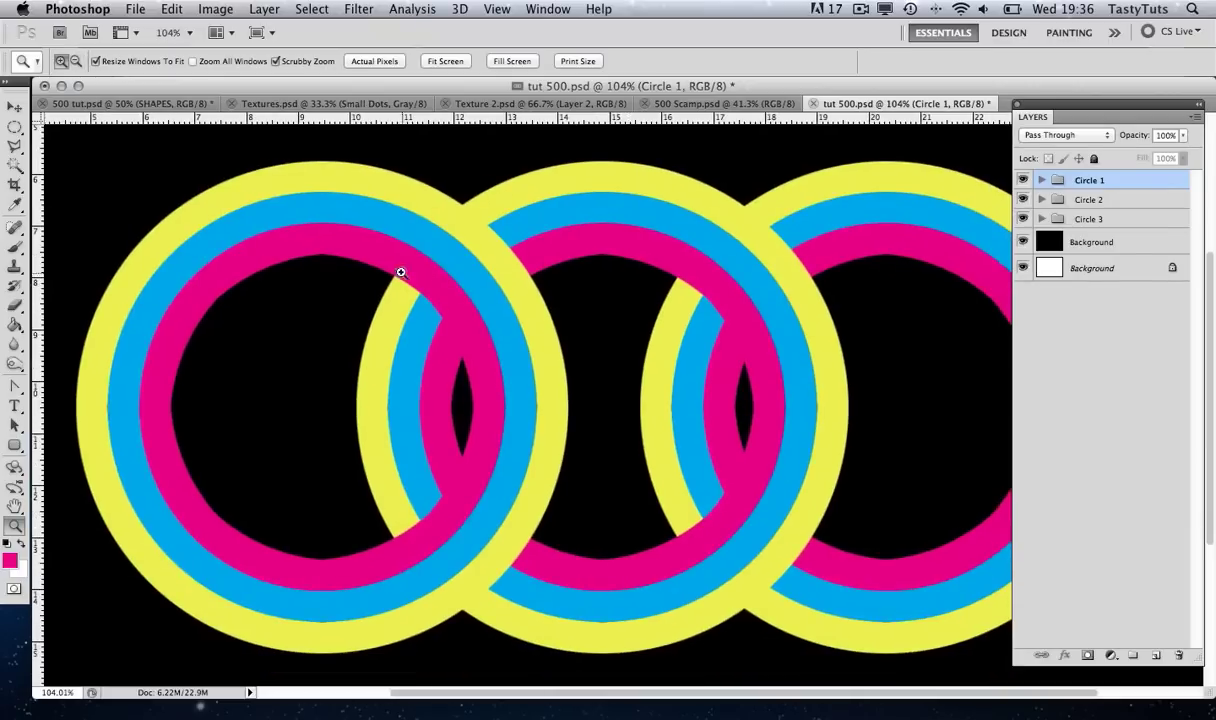
Hide the Circle 1 and Circle 3 groups and expand the Circle 2 group to show its ring layers
{"action": "left_click", "coordinate": [1023, 181]}
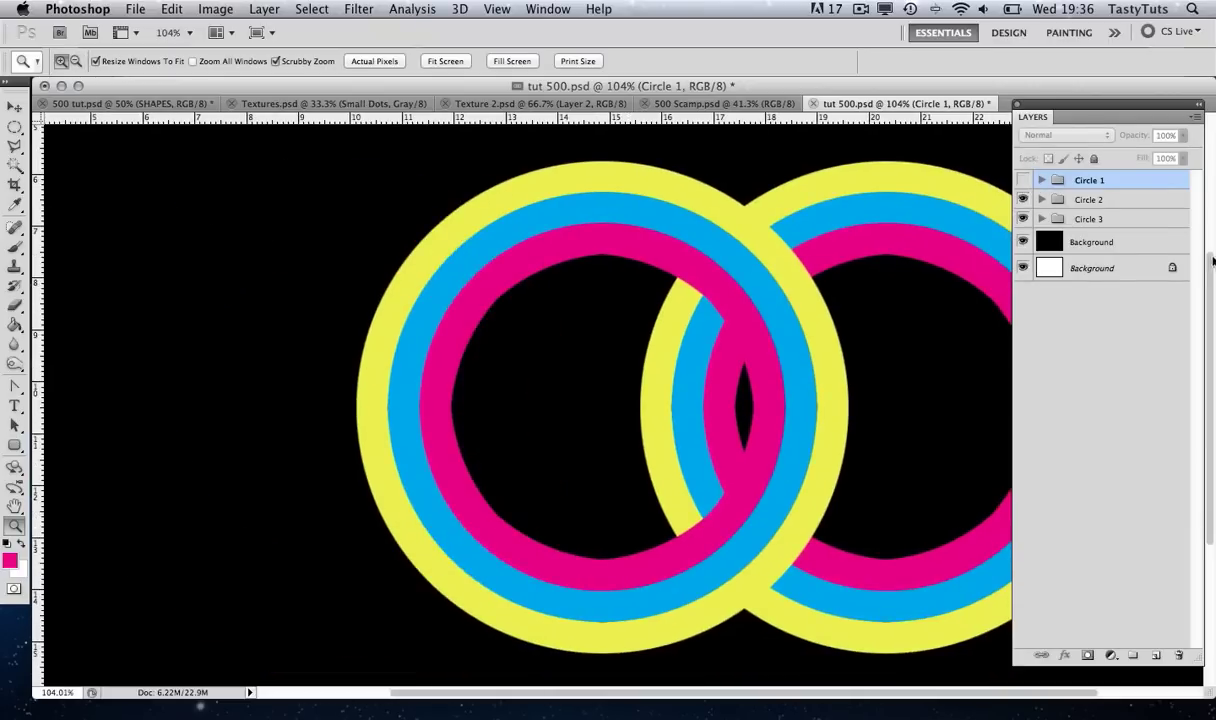
{"action": "left_click", "coordinate": [1024, 220]}
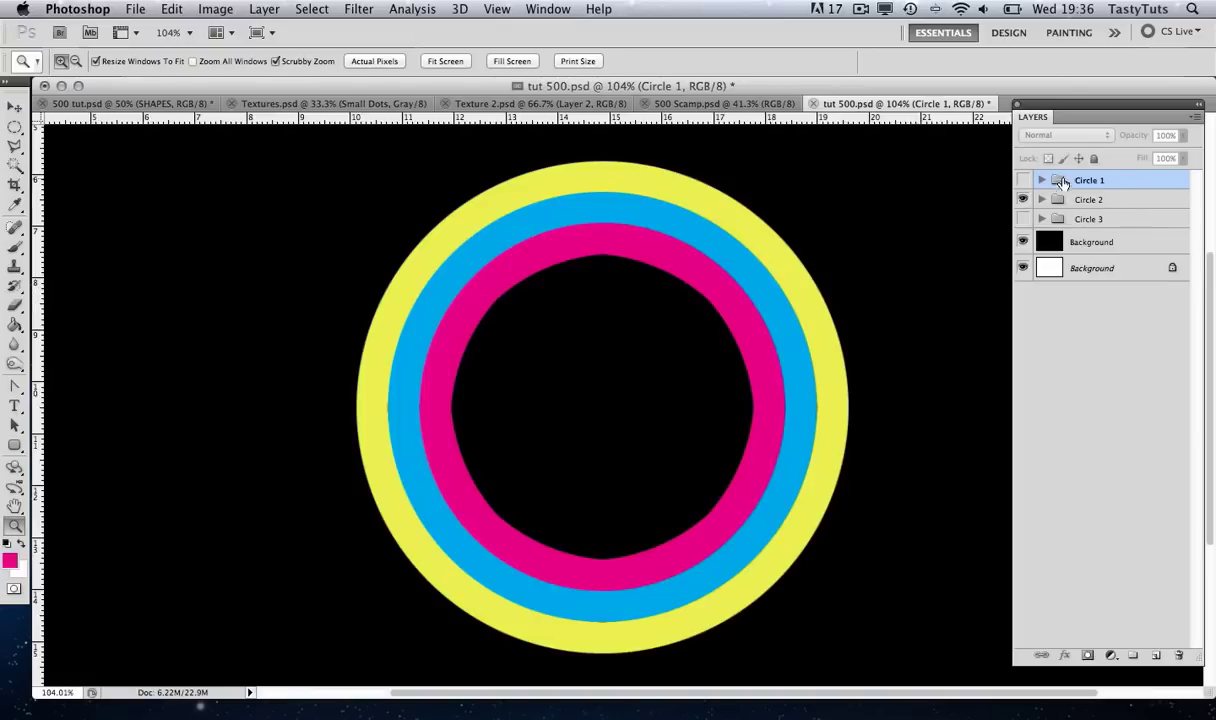
{"action": "left_click", "coordinate": [1042, 200]}
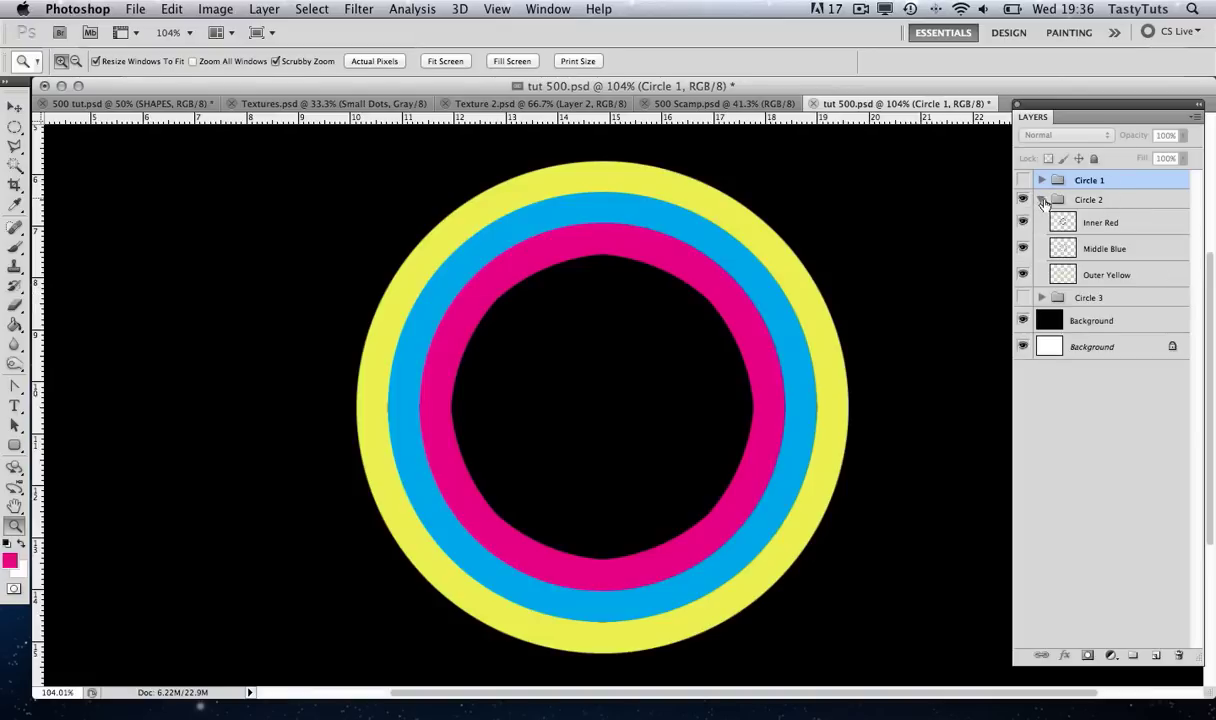
{"action": "key", "text": "v"}
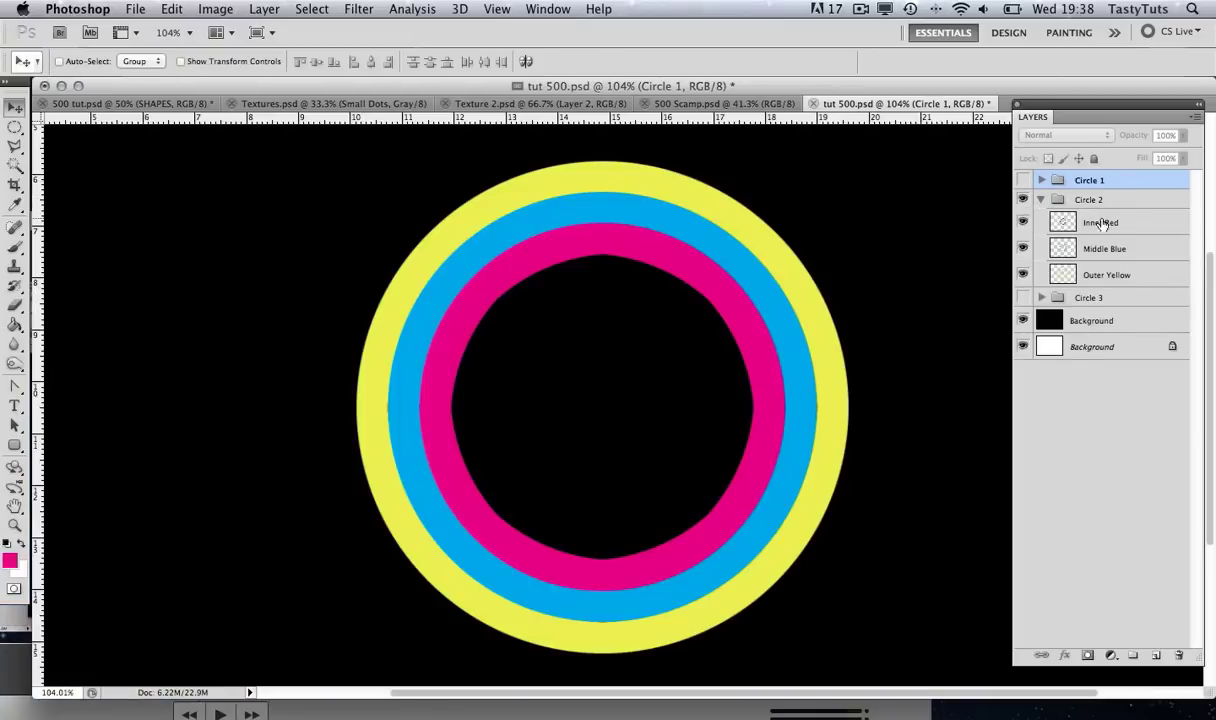
Check the Inner Red layer of Circle 2 by toggling its visibility and apply a Color Overlay of 05a7f2 to it
{"action": "left_click", "coordinate": [1098, 223]}
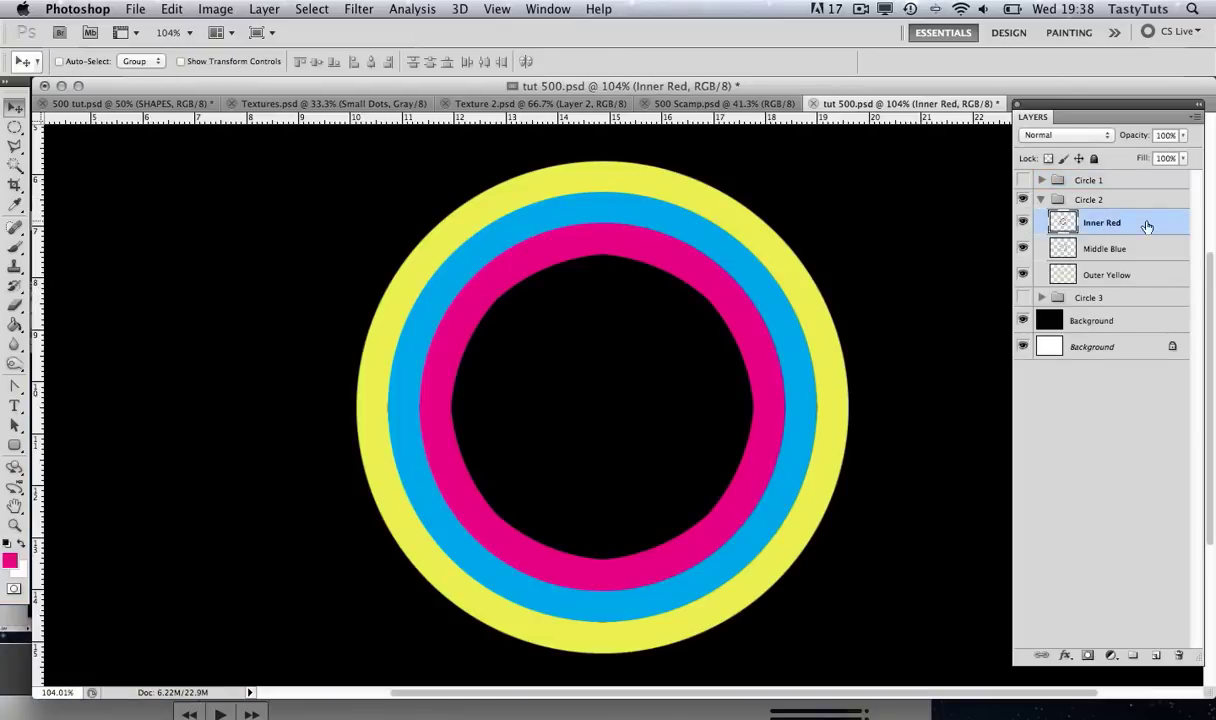
{"action": "left_click", "coordinate": [1023, 223]}
{"action": "left_click", "coordinate": [1023, 223]}
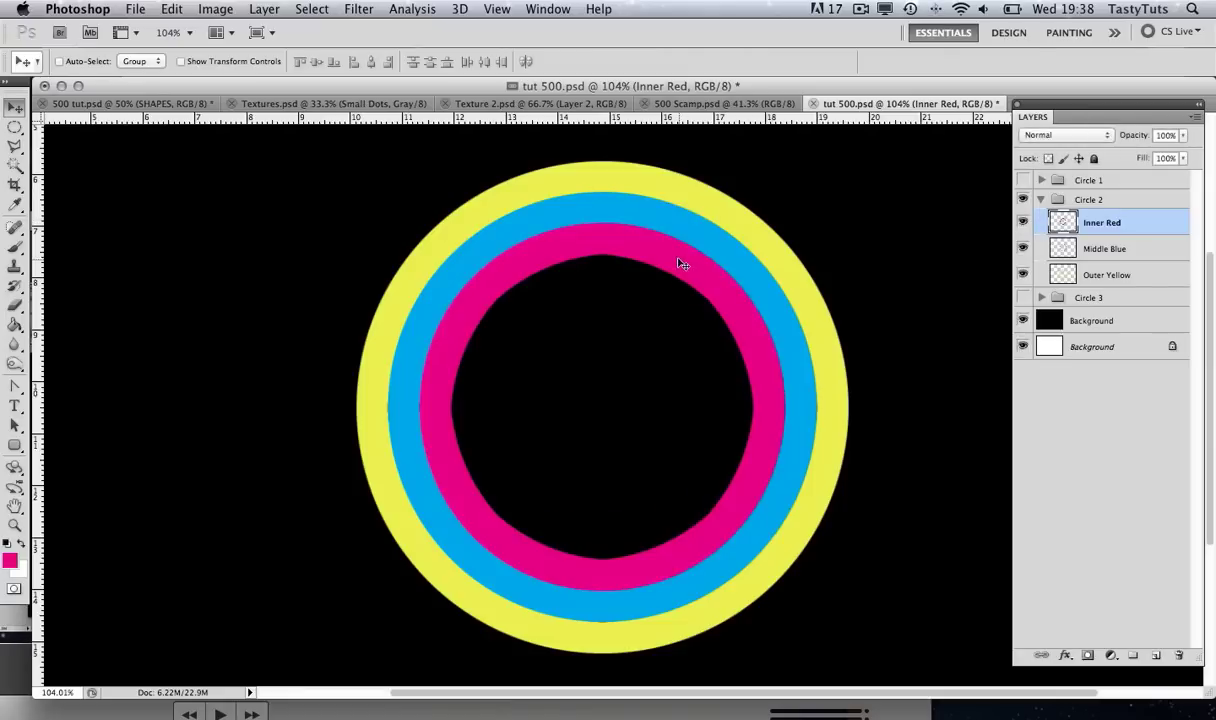
{"action": "double_click", "coordinate": [1153, 223]}
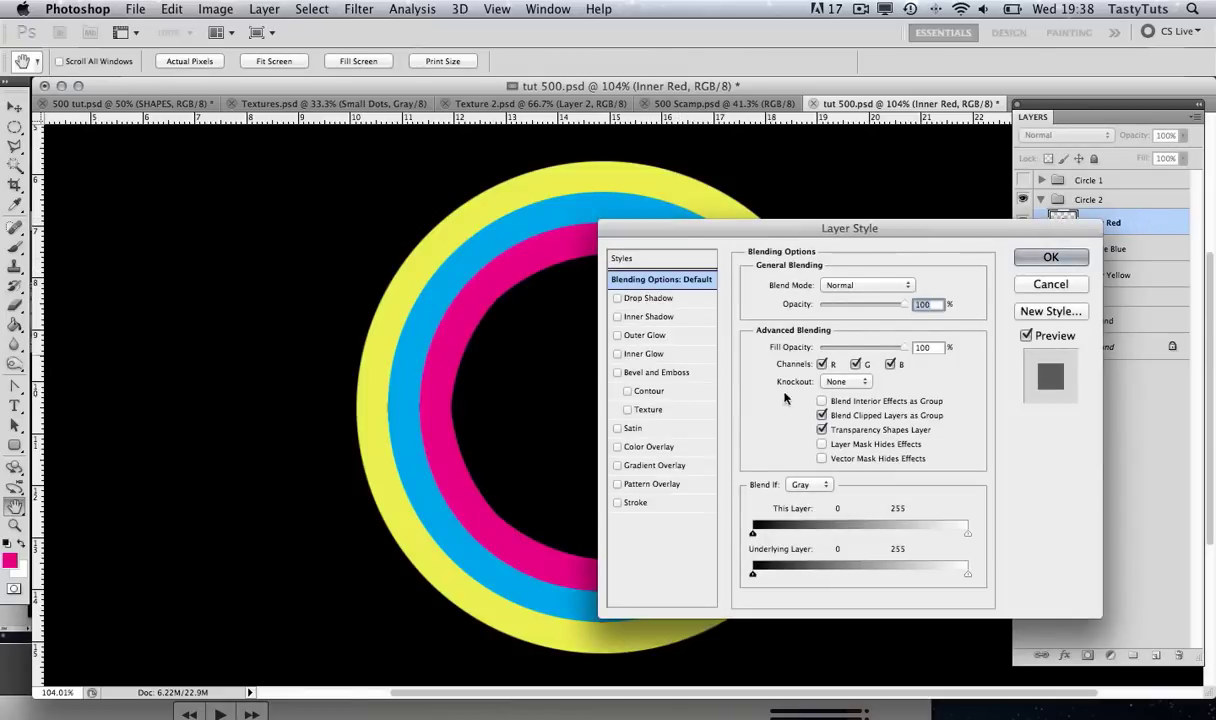
{"action": "left_click", "coordinate": [648, 447]}
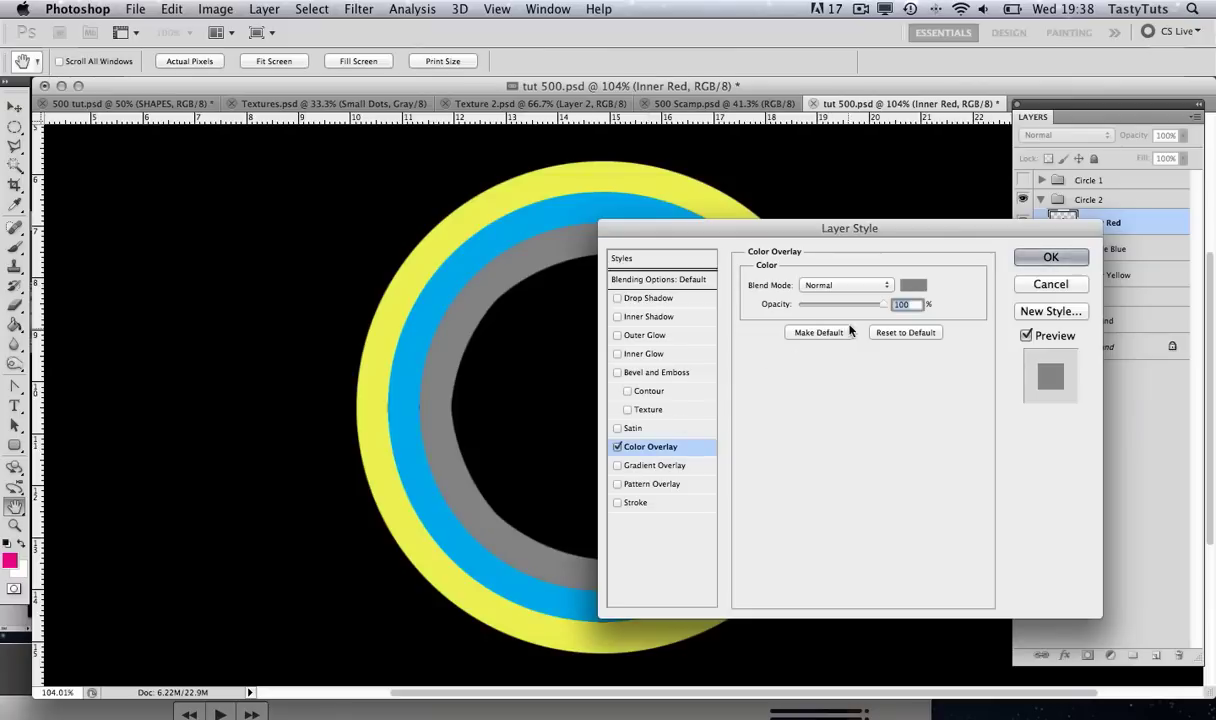
{"action": "left_click", "coordinate": [912, 286]}
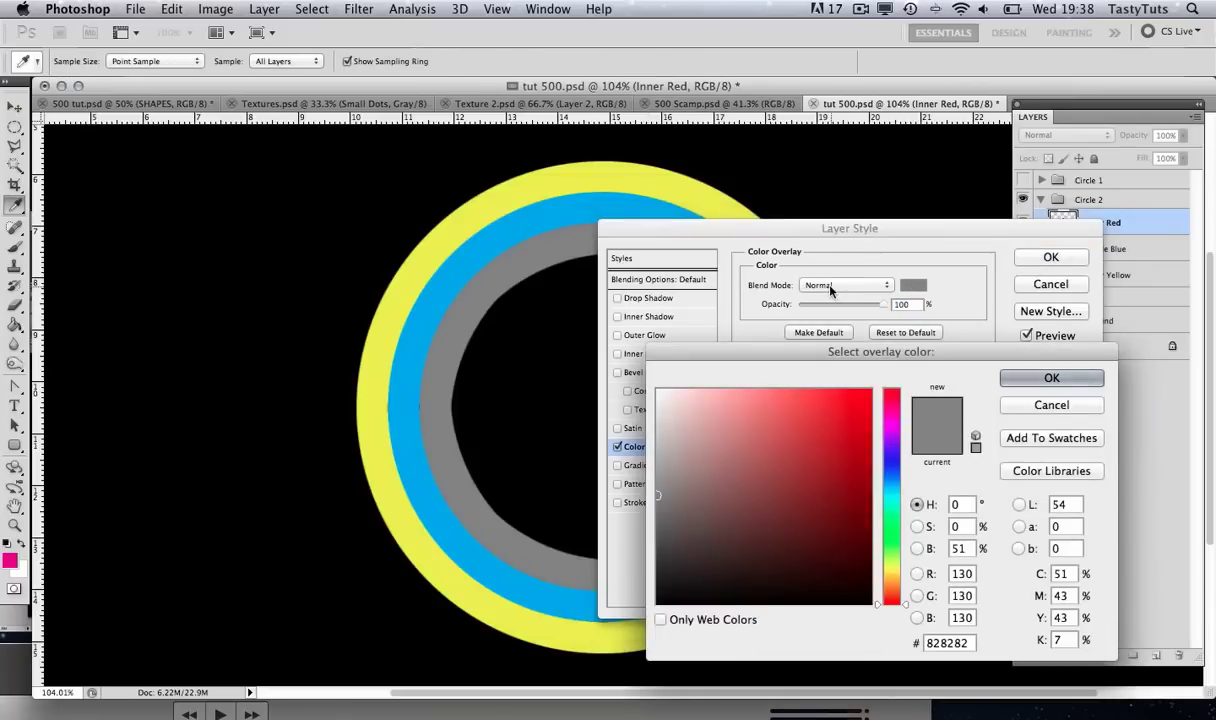
{"action": "left_click_drag", "start_coordinate": [968, 642], "coordinate": [897, 643]}
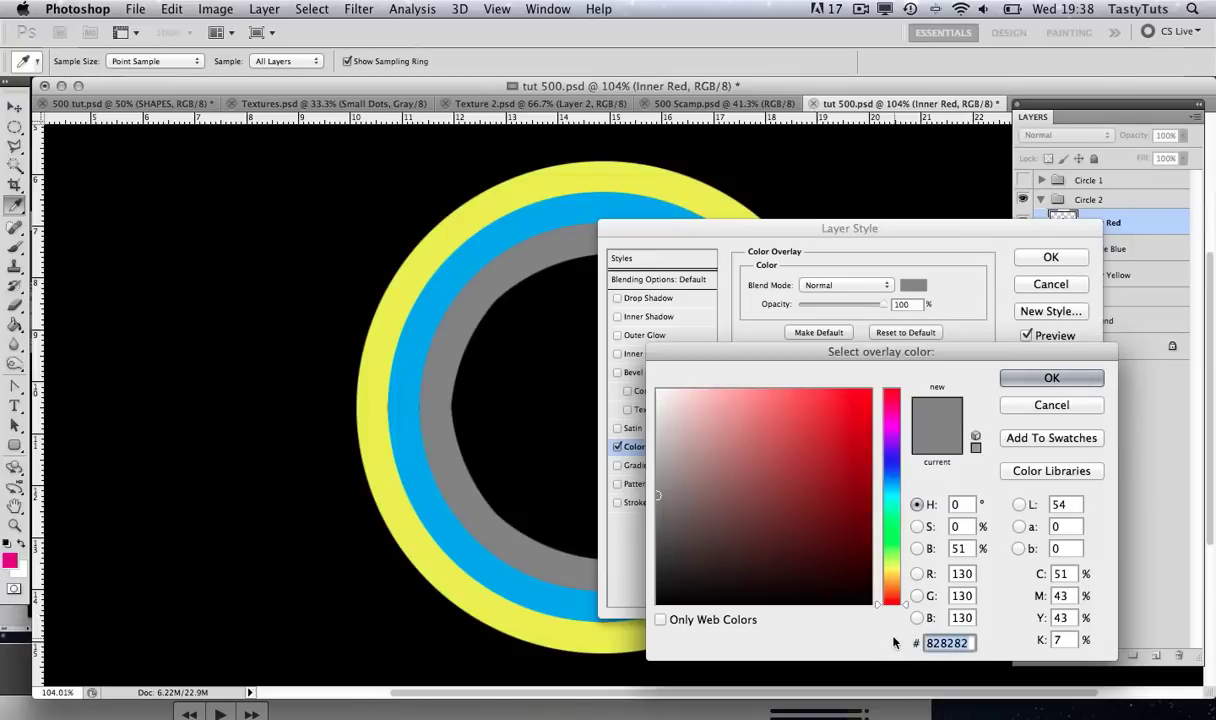
{"action": "type", "text": "05a"}
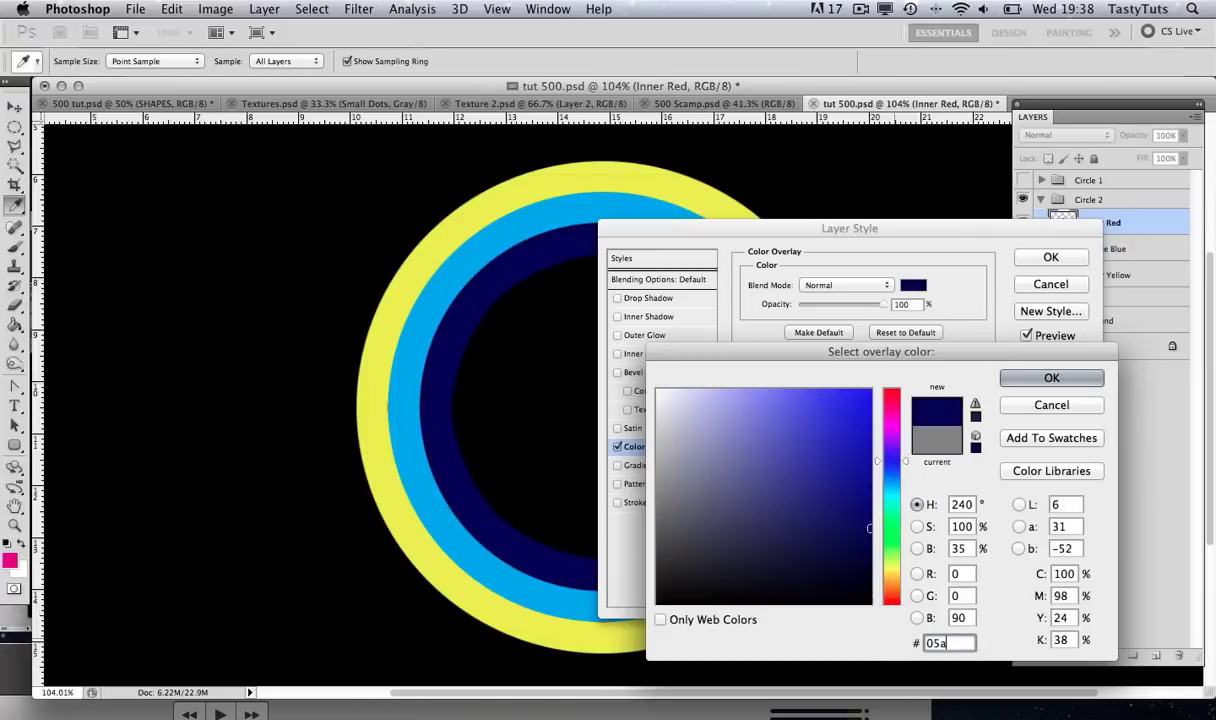
{"action": "type", "text": "7f2"}
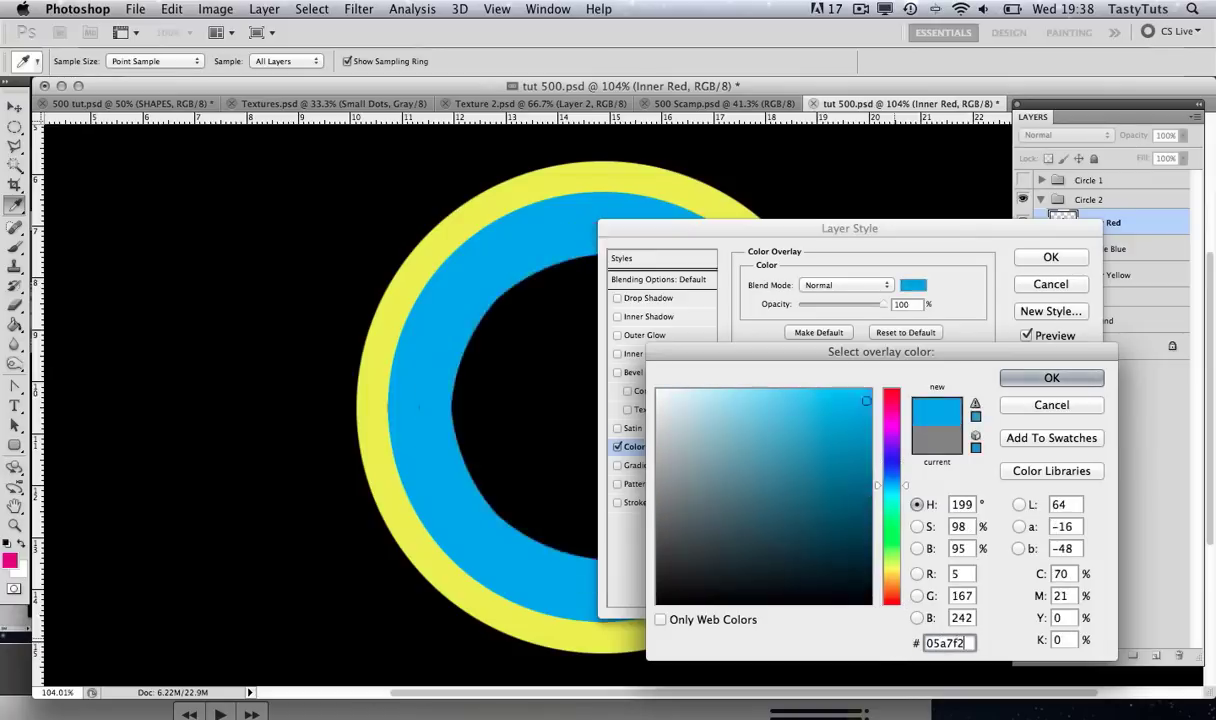
{"action": "left_click", "coordinate": [1050, 378]}
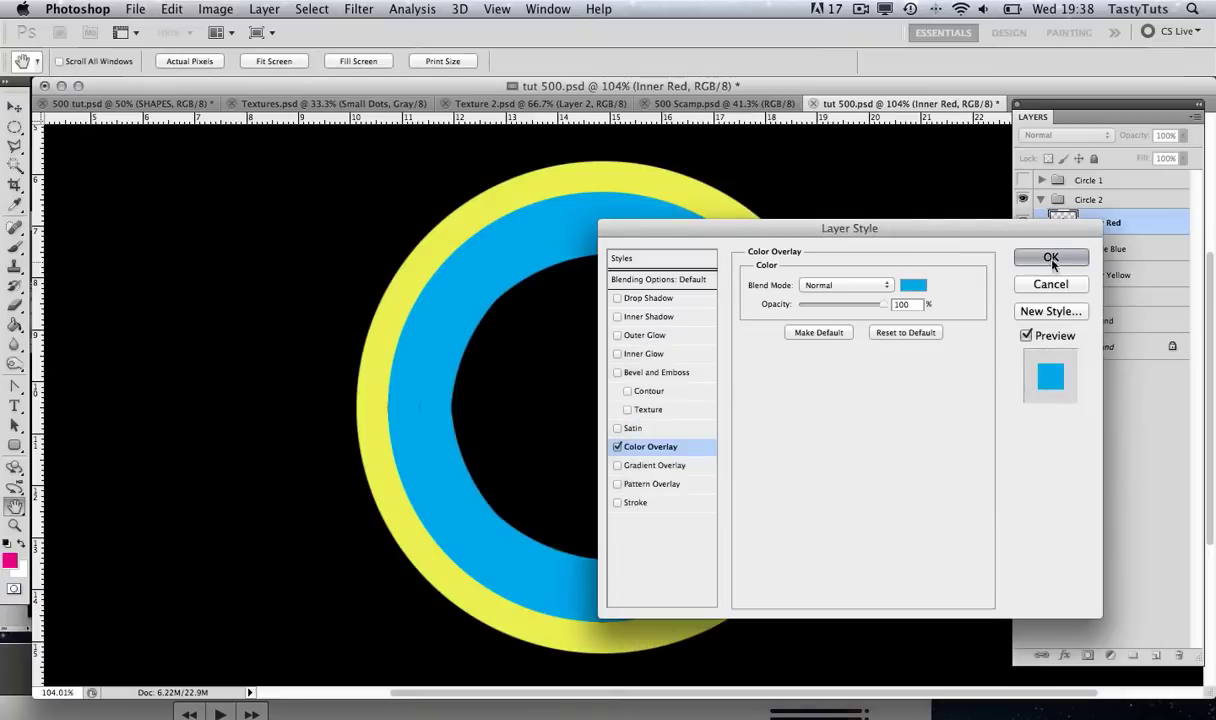
{"action": "left_click", "coordinate": [1050, 257]}
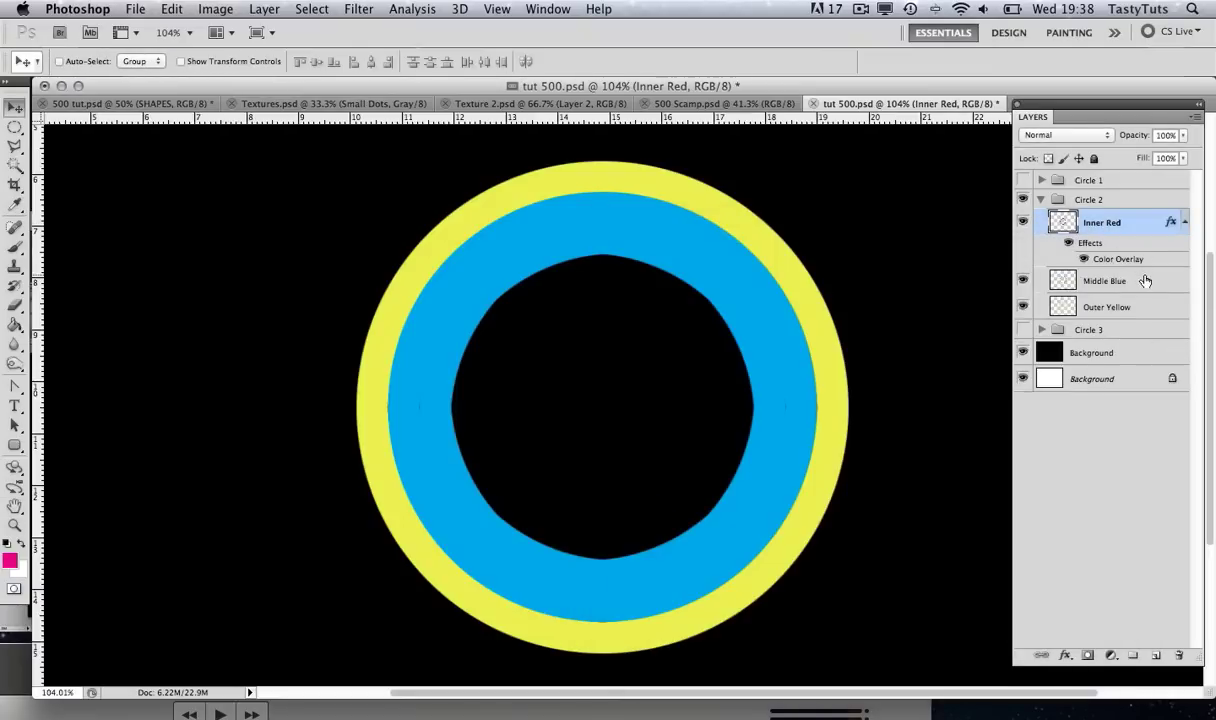
Apply a Color Overlay of f0f205 to the Middle Blue layer of the Circle 2 group
{"action": "left_click", "coordinate": [1138, 280]}
{"action": "double_click", "coordinate": [1135, 283]}
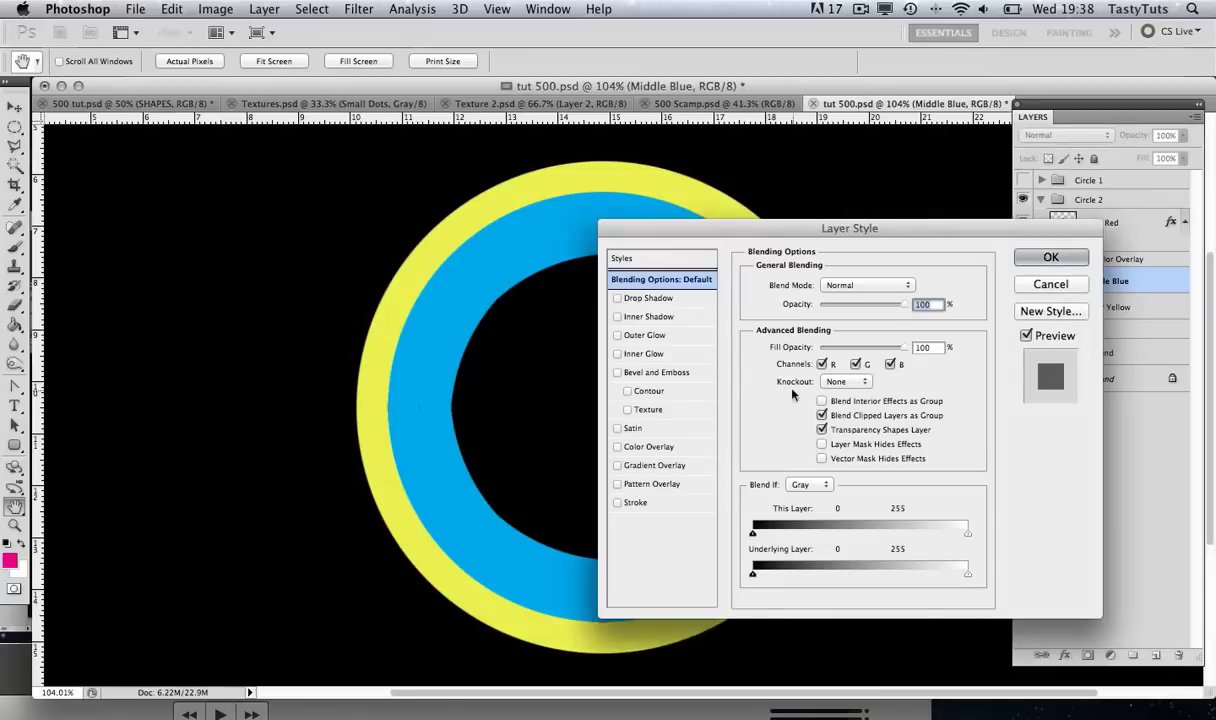
{"action": "left_click", "coordinate": [661, 452]}
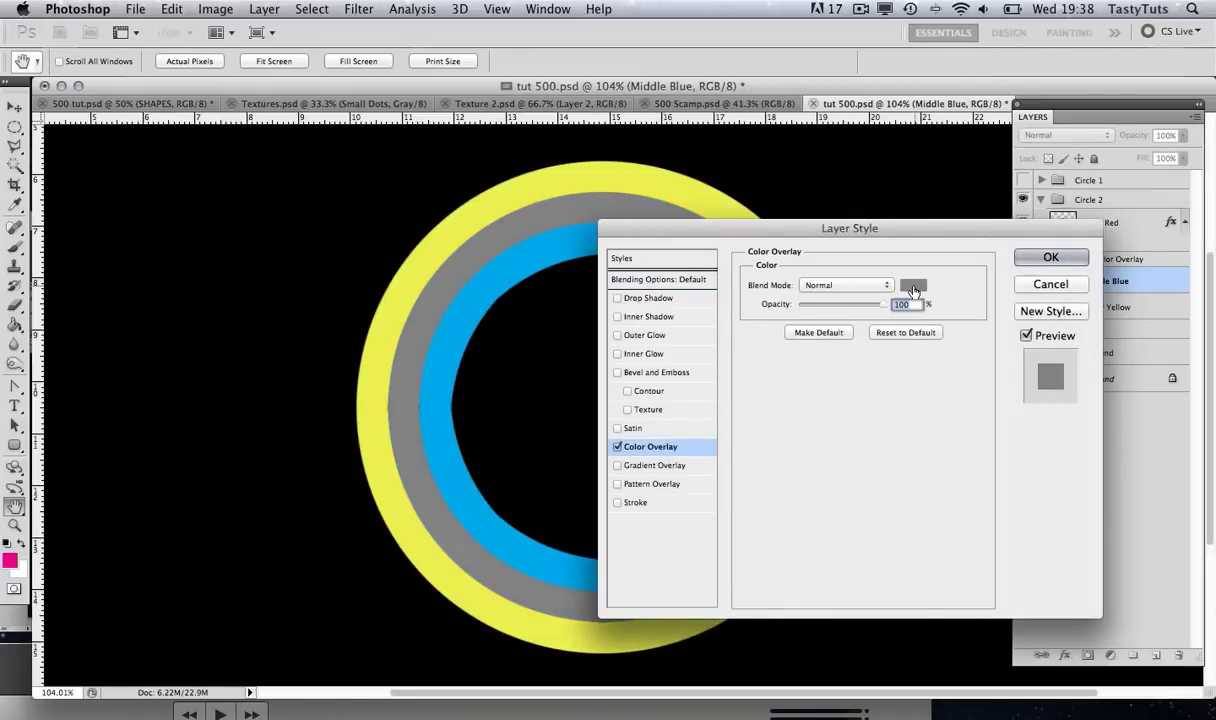
{"action": "left_click", "coordinate": [913, 287]}
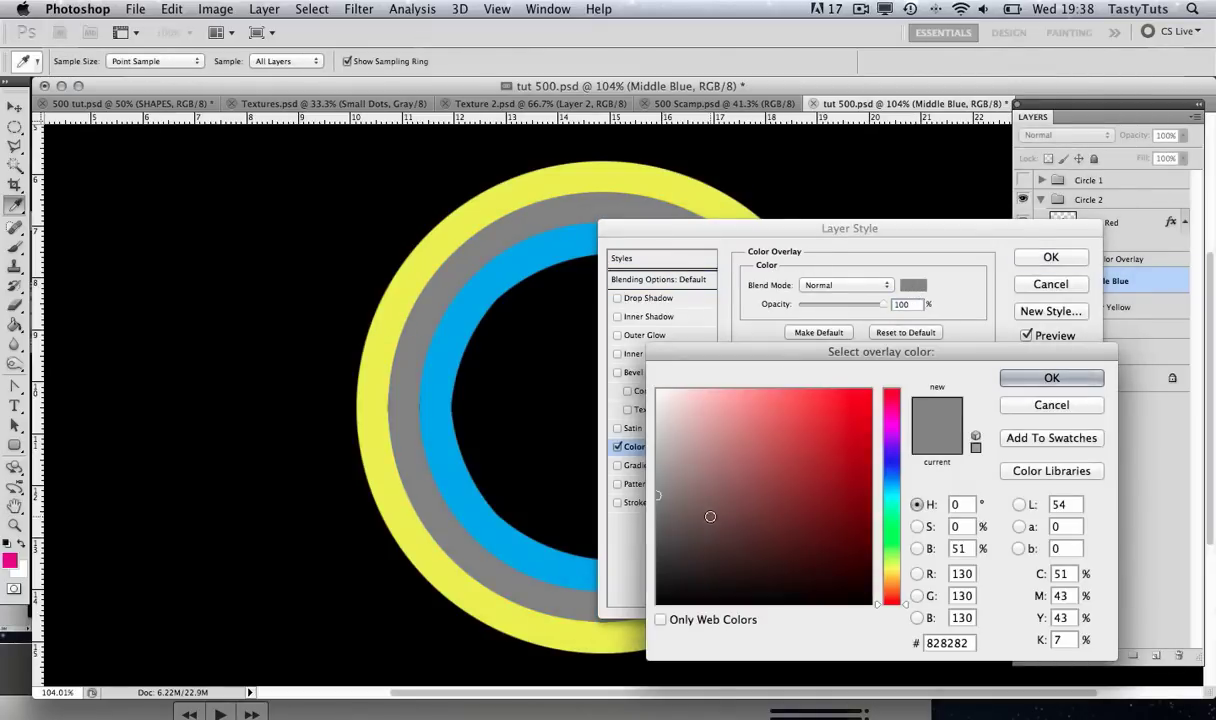
{"action": "double_click", "coordinate": [950, 642]}
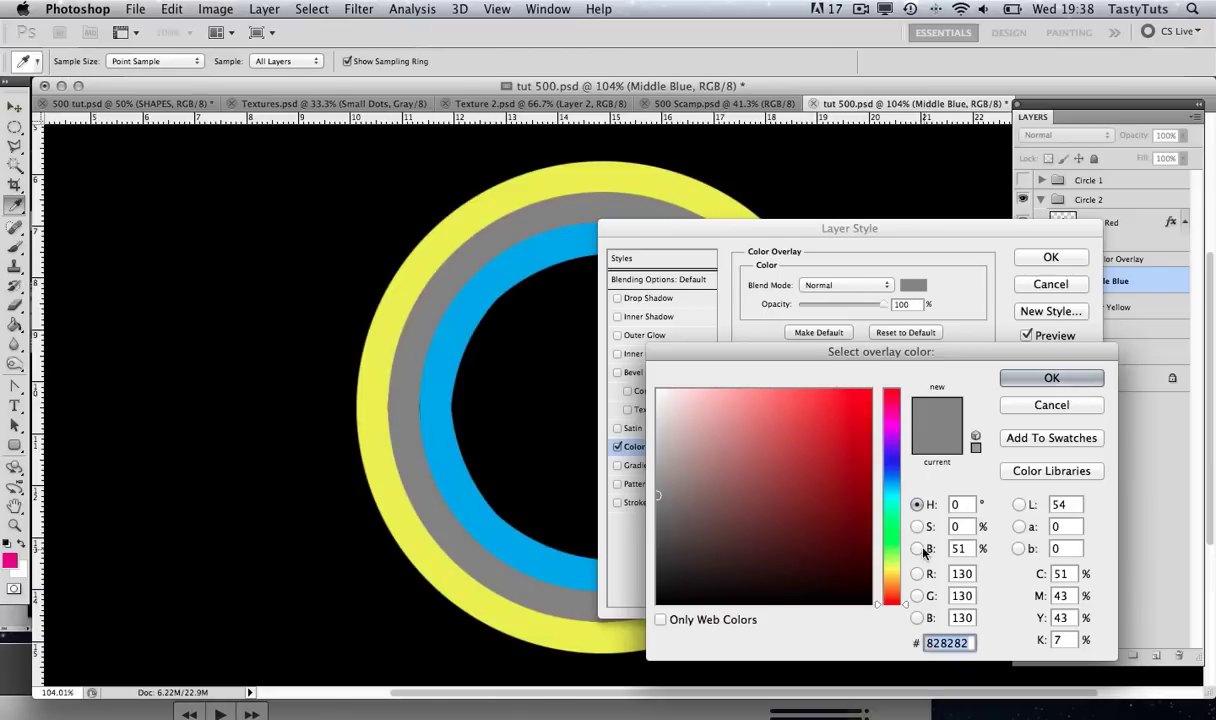
{"action": "type", "text": "f0"}
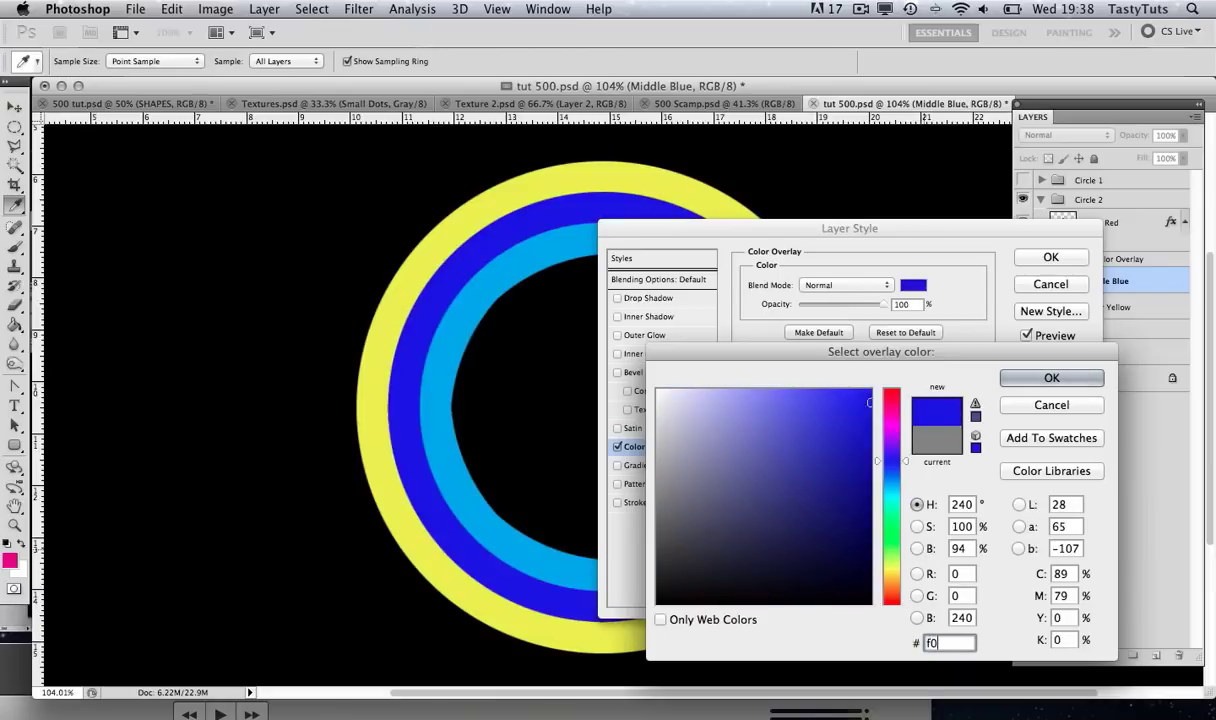
{"action": "type", "text": "f205"}
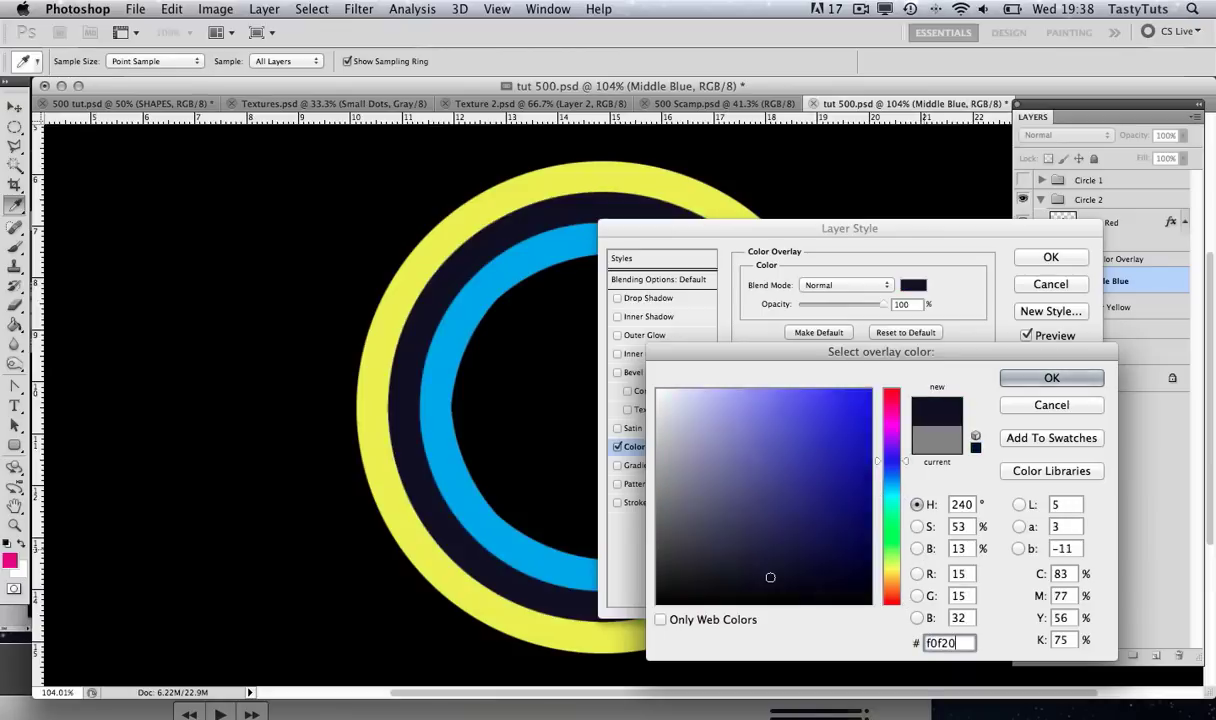
{"action": "left_click", "coordinate": [1045, 377]}
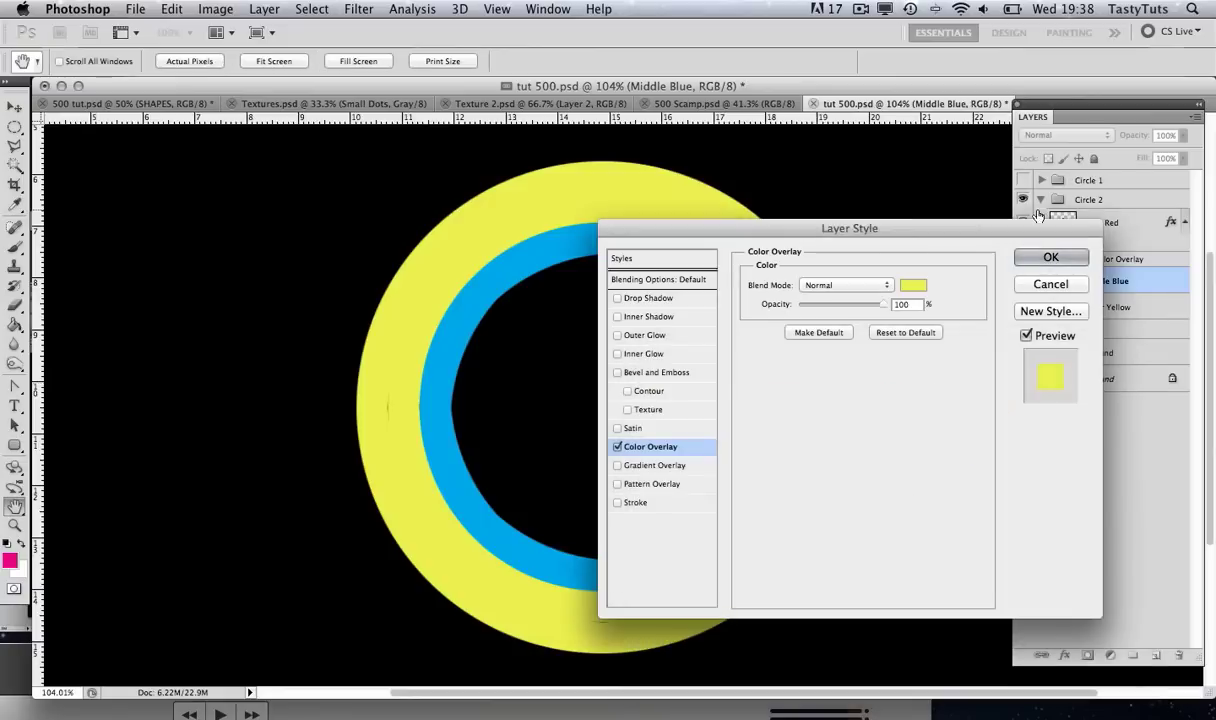
{"action": "left_click", "coordinate": [1040, 257]}
Apply a Color Overlay of df0a8a to the Outer Yellow layer of the Circle 2 group
{"action": "double_click", "coordinate": [1172, 339]}
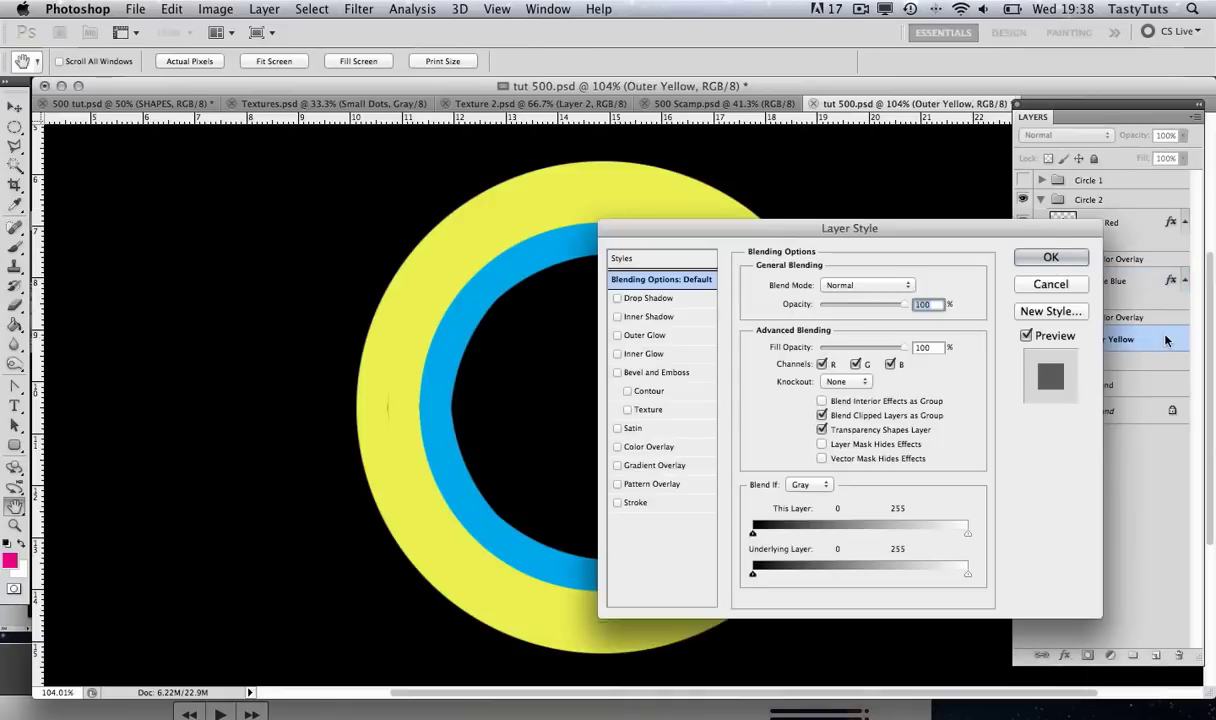
{"action": "left_click", "coordinate": [682, 450]}
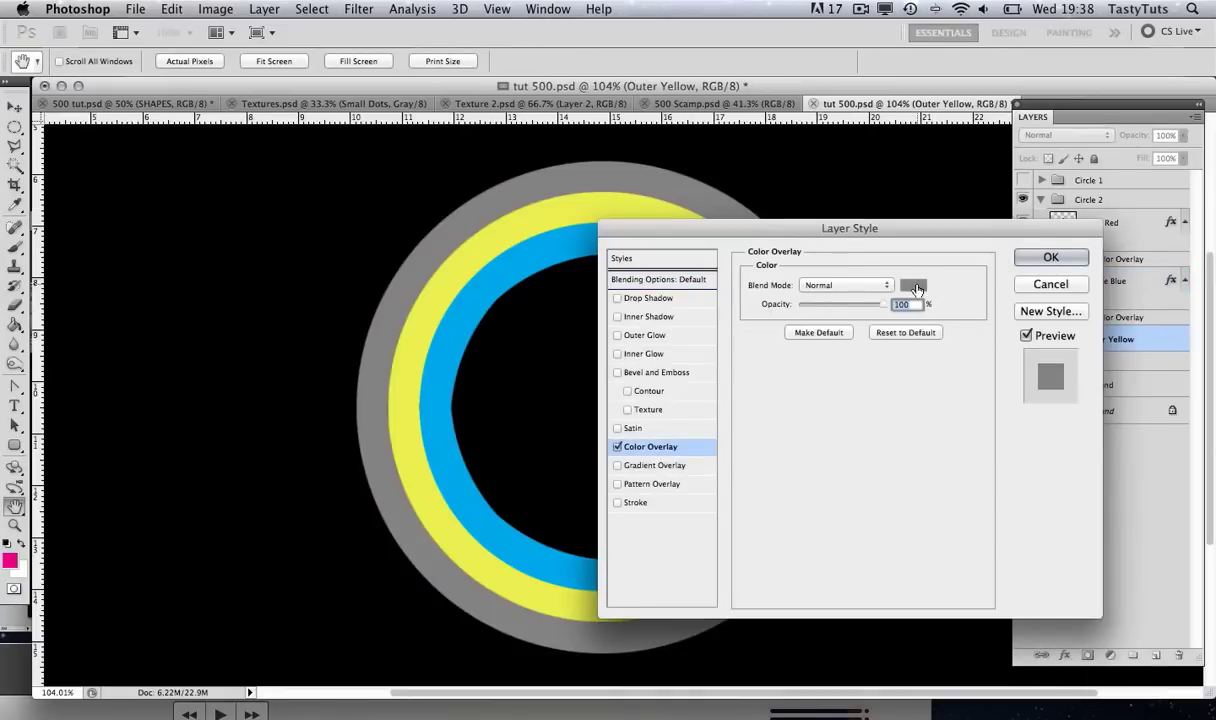
{"action": "left_click", "coordinate": [913, 285]}
{"action": "left_click", "coordinate": [899, 645]}
{"action": "type", "text": "d"}
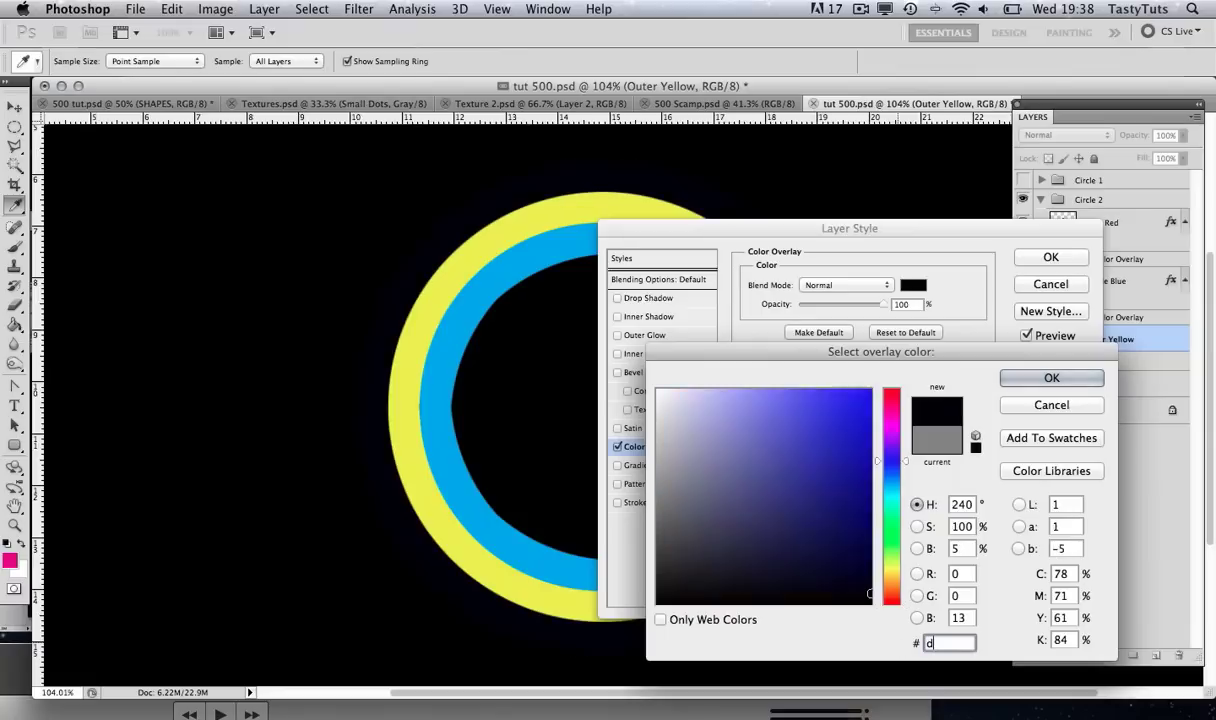
{"action": "type", "text": "f0a"}
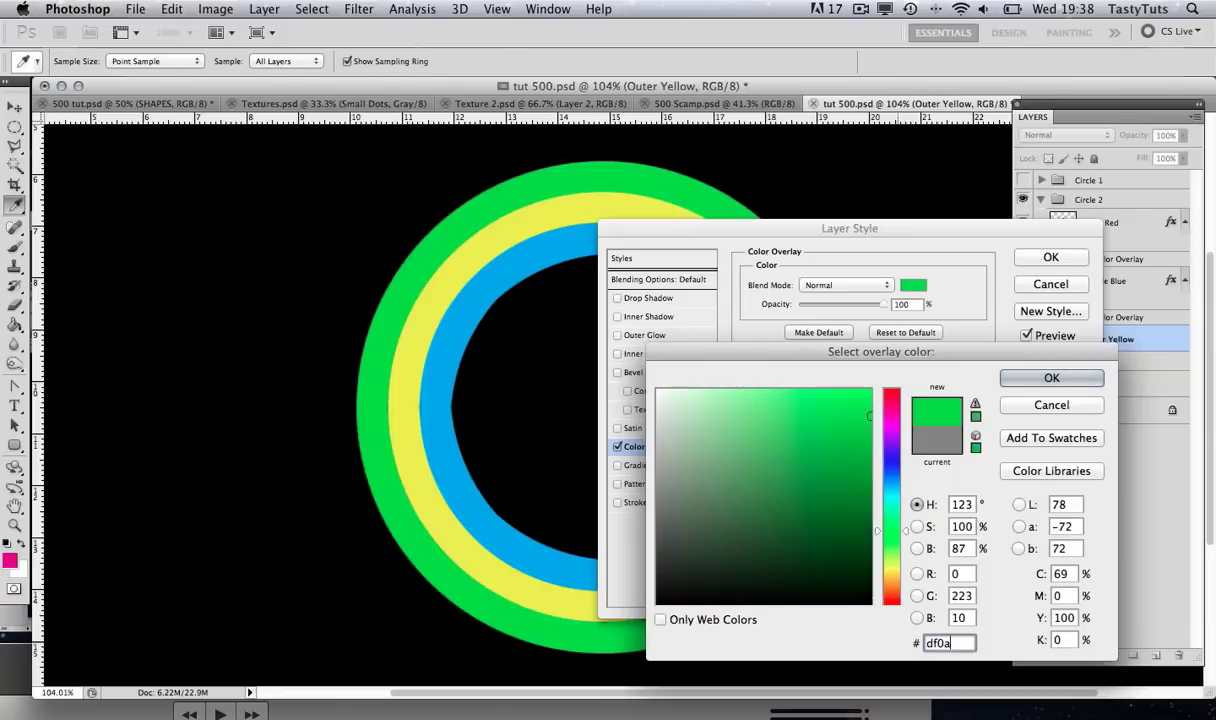
{"action": "type", "text": "8a"}
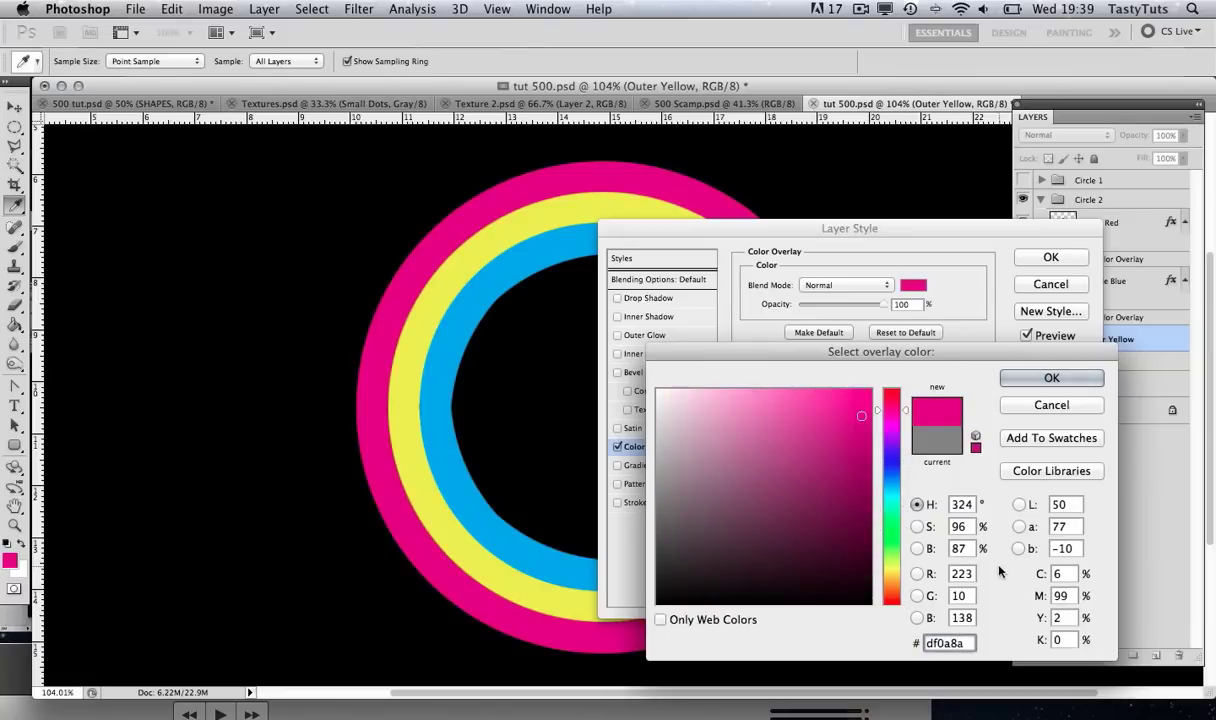
{"action": "left_click", "coordinate": [1050, 380]}
{"action": "left_click", "coordinate": [1045, 257]}
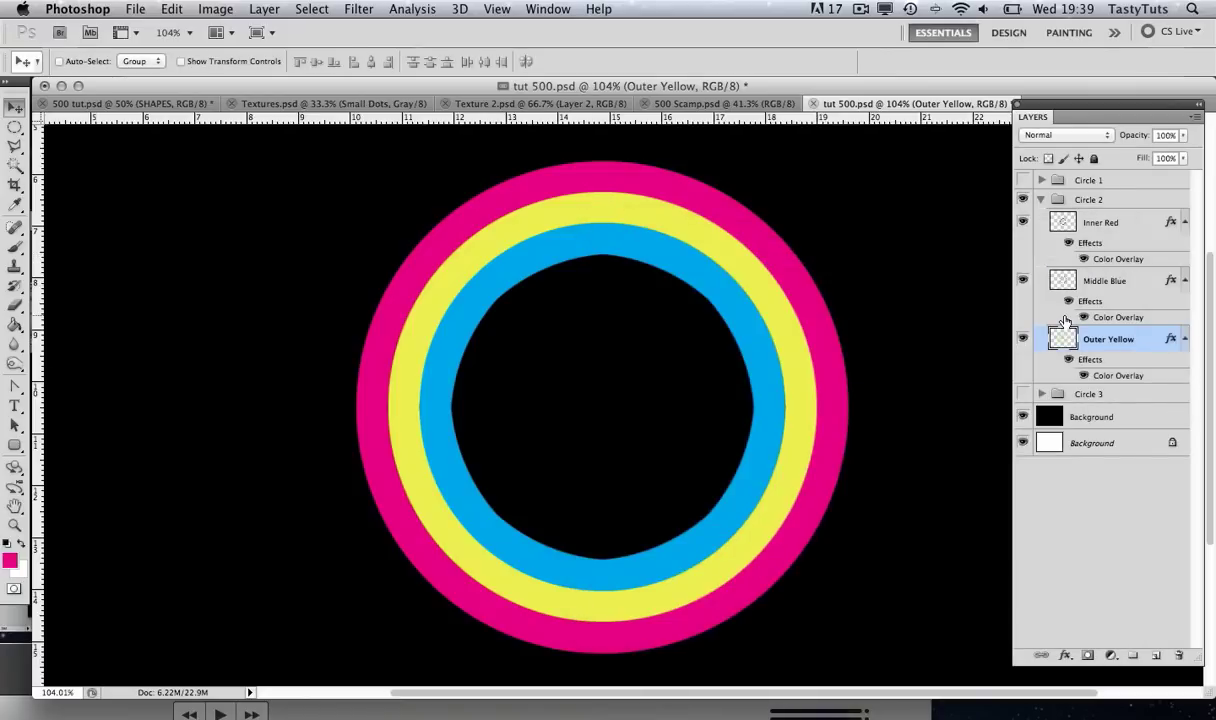
Rename Circle 2's outer, middle and inner ring layers to Outer Red, Middle Yellow and Inner Blue, and collapse and hide the group
{"action": "double_click", "coordinate": [1109, 340]}
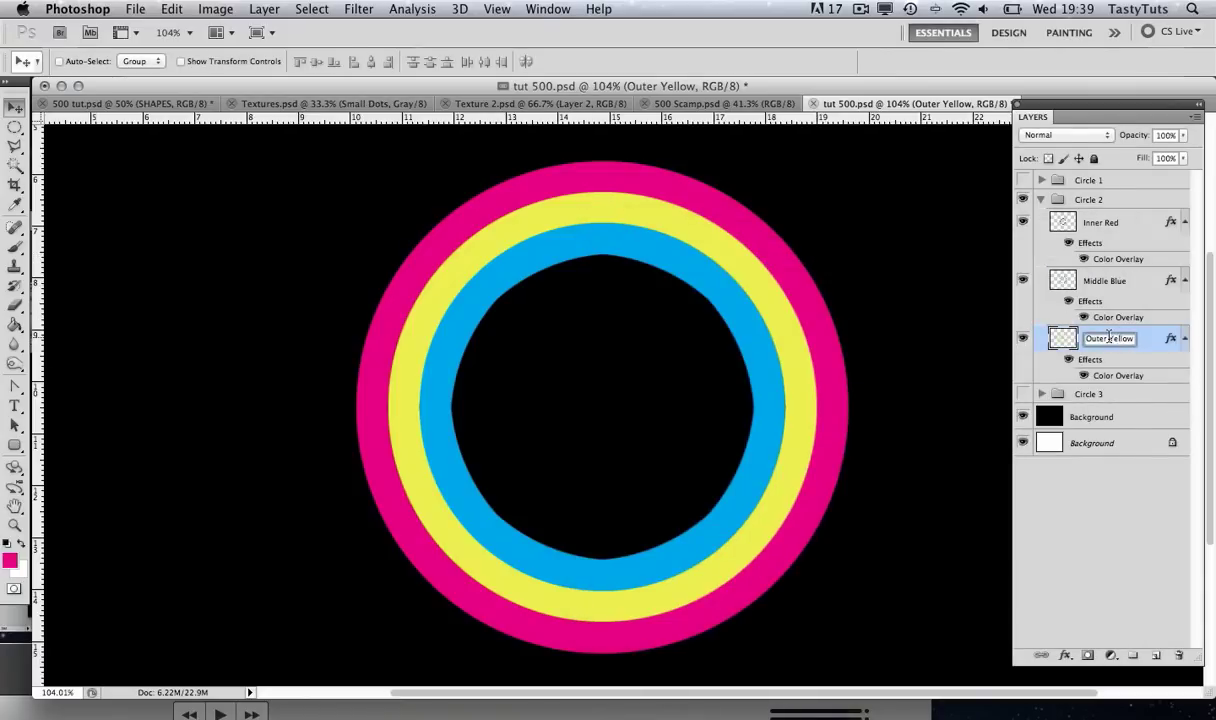
{"action": "type", "text": "Outer Red"}
{"action": "left_click", "coordinate": [1110, 281]}
{"action": "double_click", "coordinate": [1106, 284]}
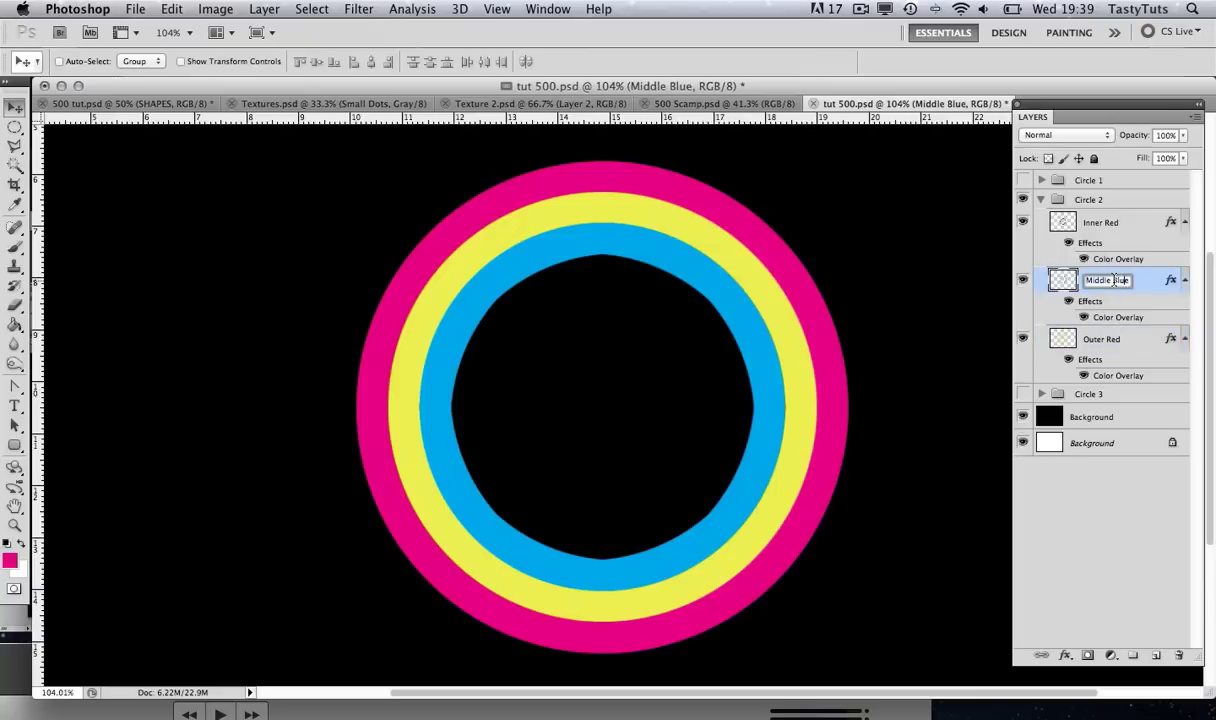
{"action": "type", "text": "Middle Yellow"}
{"action": "key", "text": "Return"}
{"action": "double_click", "coordinate": [1103, 222]}
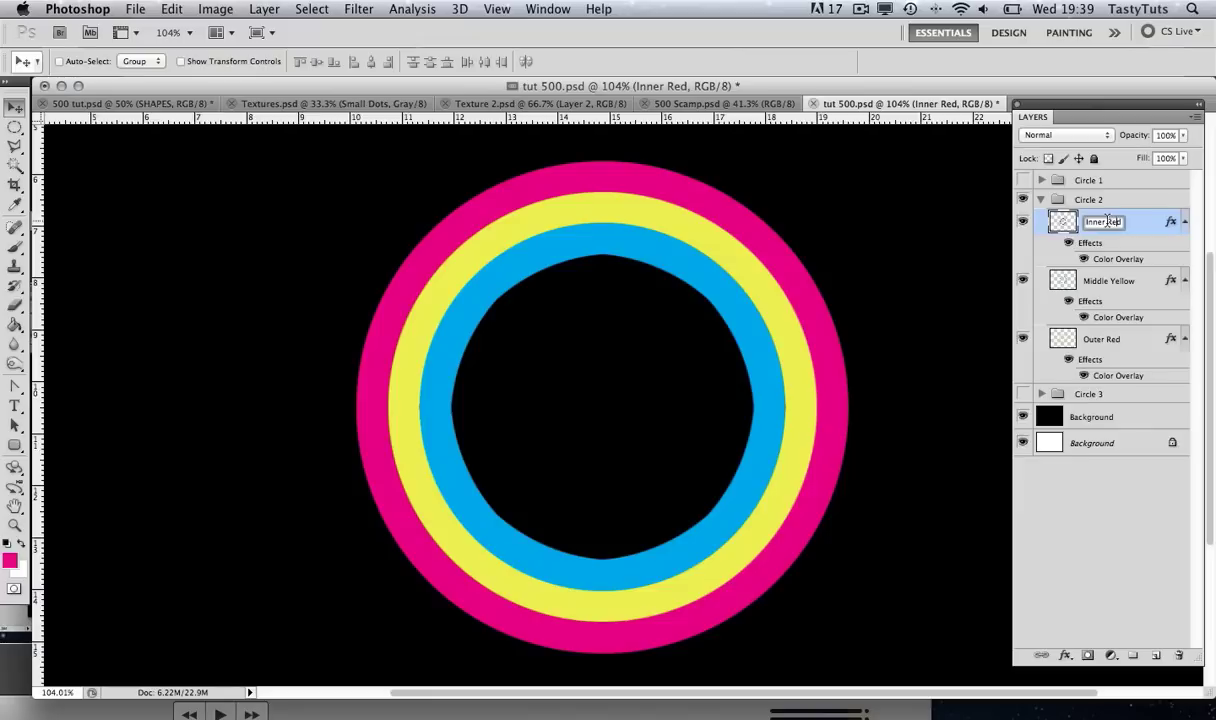
{"action": "type", "text": "Inner Blue"}
{"action": "key", "text": "Return"}
{"action": "left_click", "coordinate": [1042, 200]}
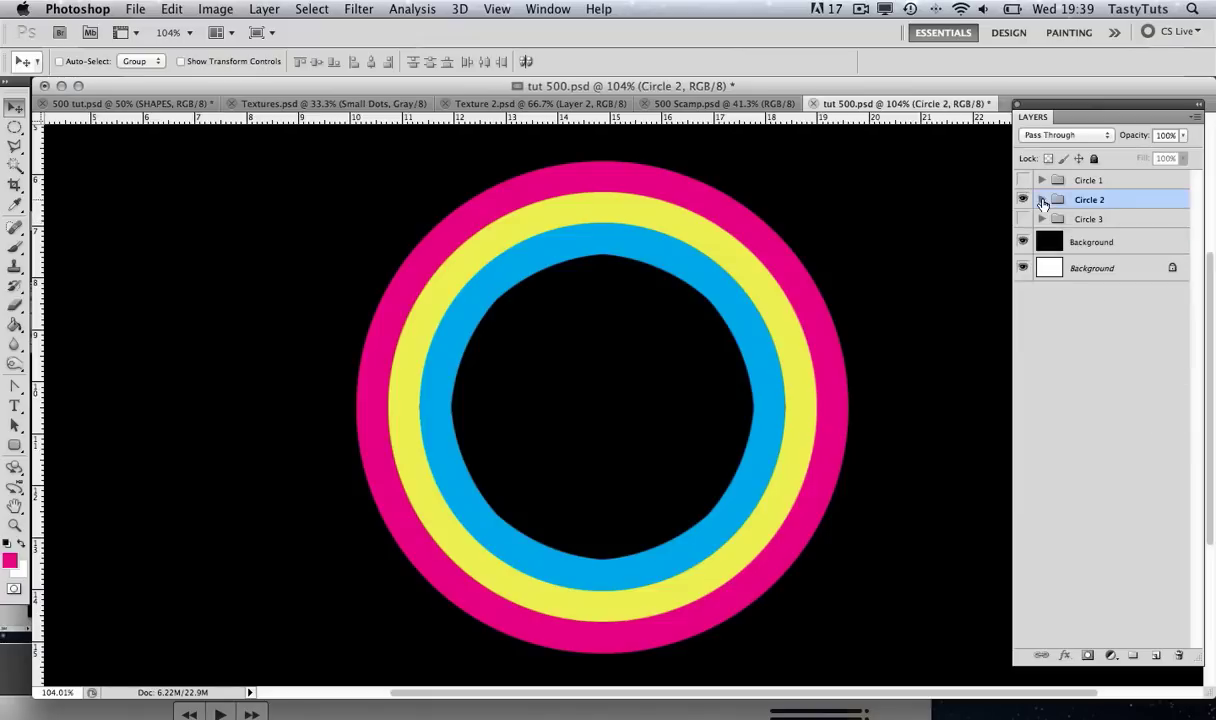
{"action": "left_click", "coordinate": [1022, 198]}
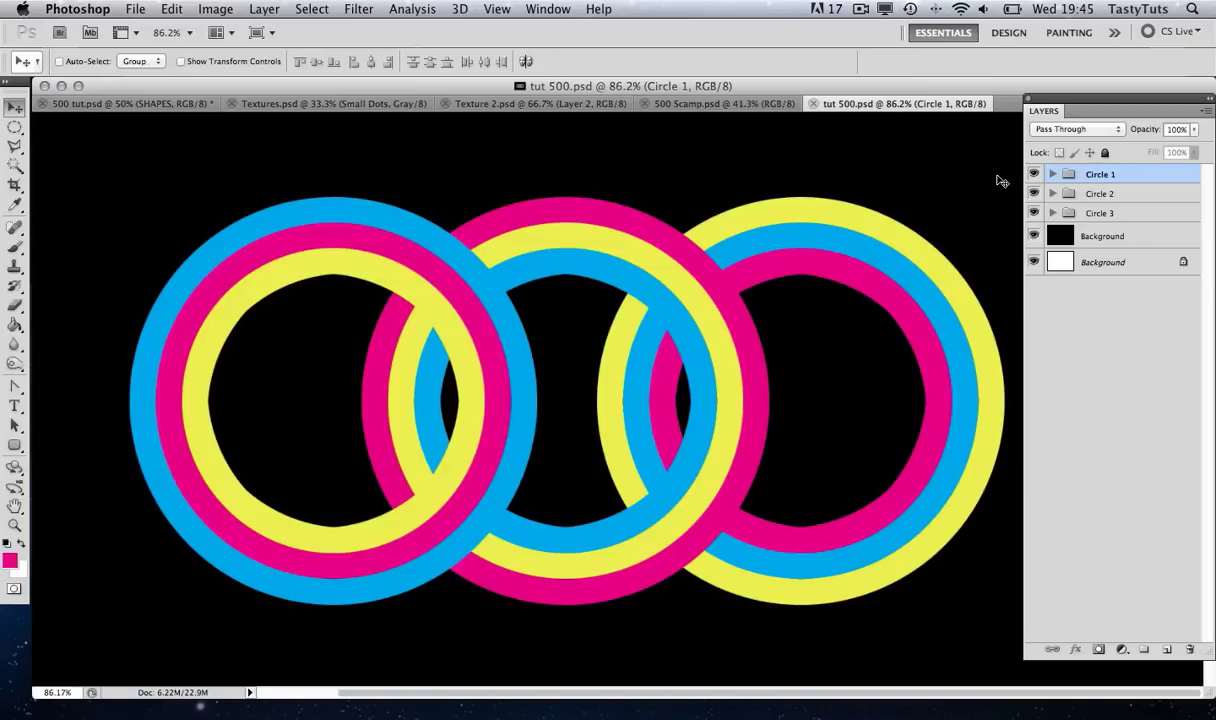
Create a new layer named Black Square above the Circle 1 group
{"action": "key", "text": "z"}
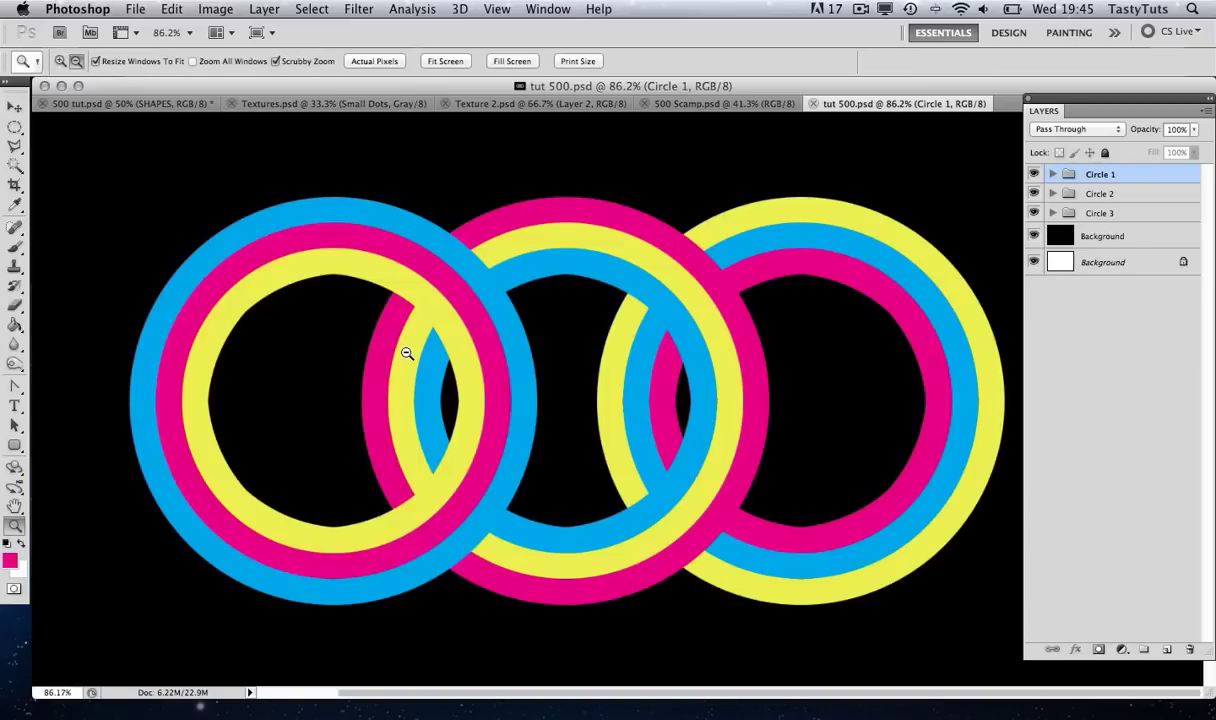
{"action": "left_click", "coordinate": [406, 352], "text": "alt"}
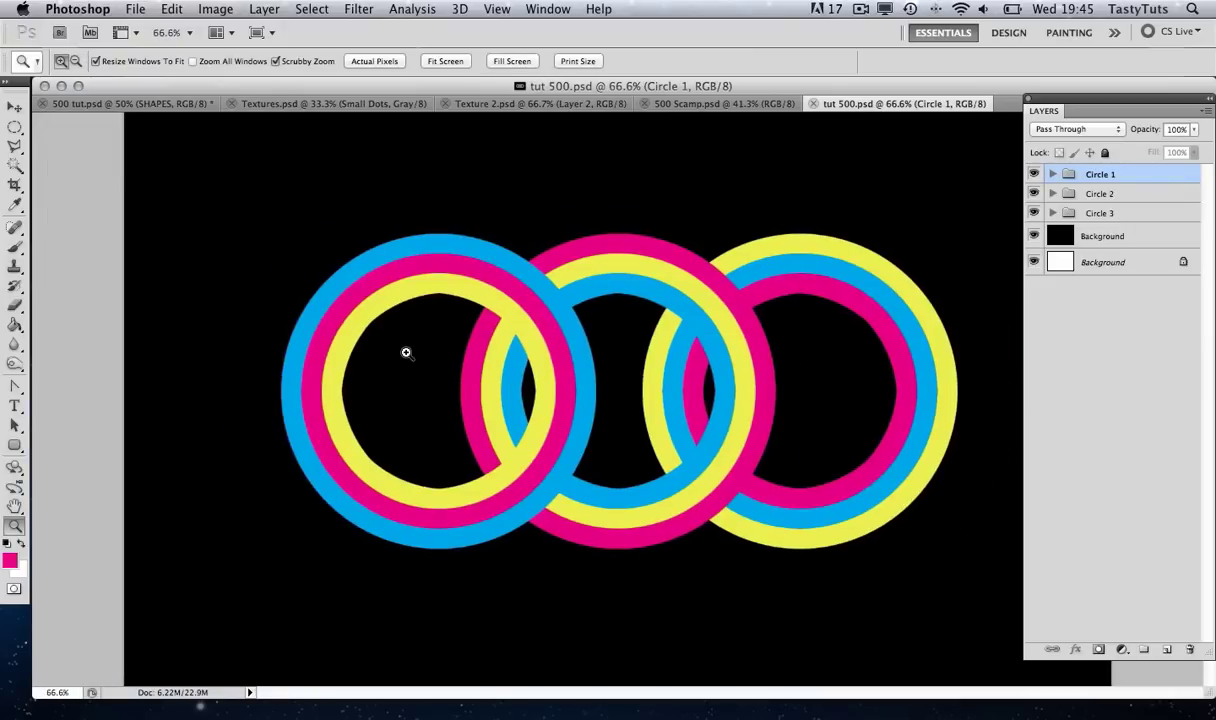
{"action": "key", "text": "super+shift+n"}
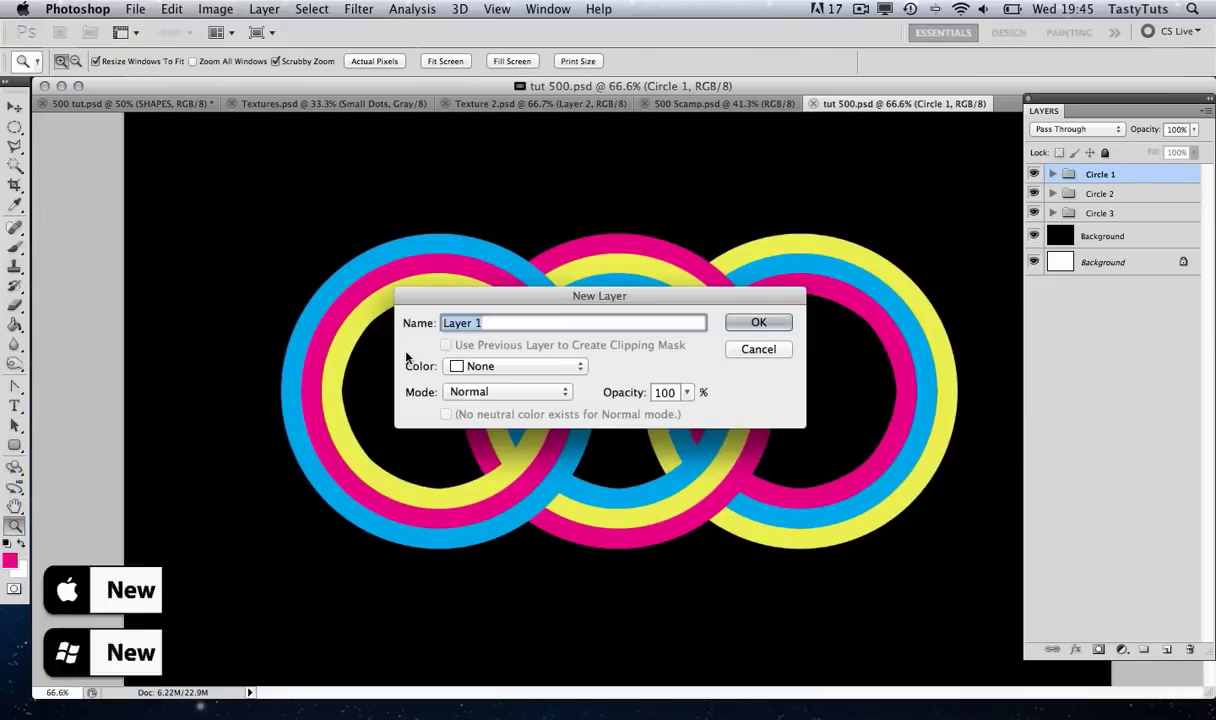
{"action": "type", "text": "Black S"}
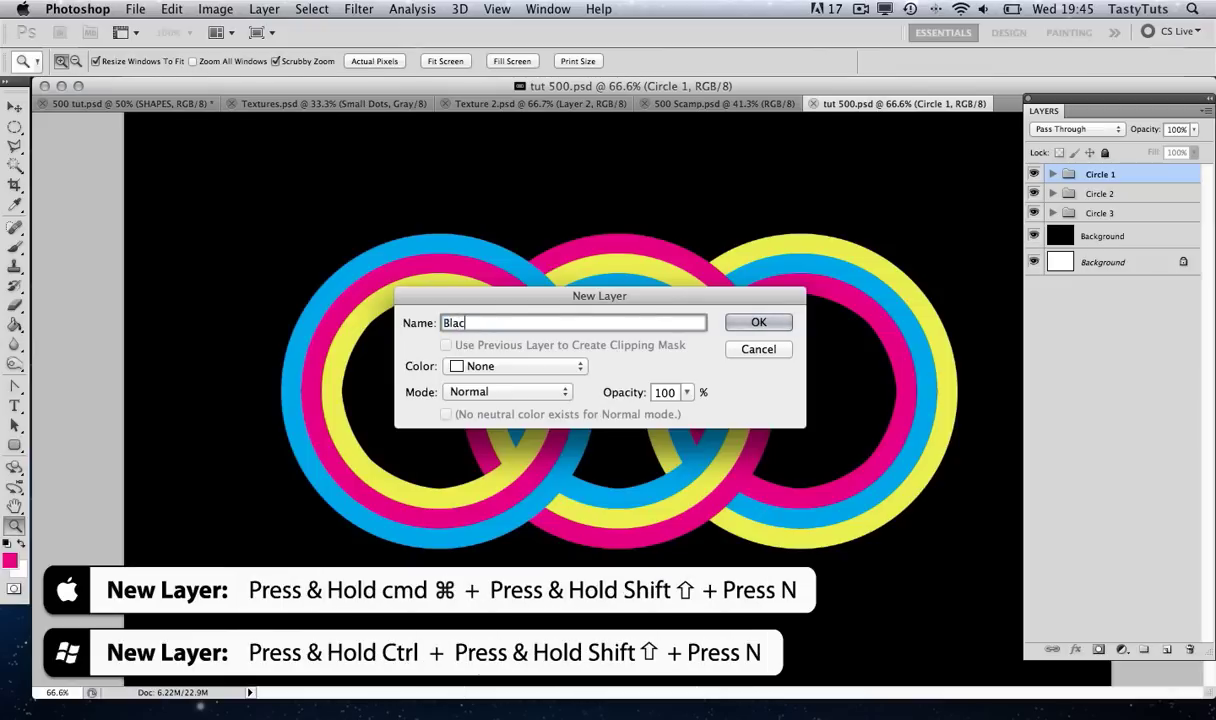
{"action": "type", "text": "quare"}
{"action": "left_click", "coordinate": [758, 323]}
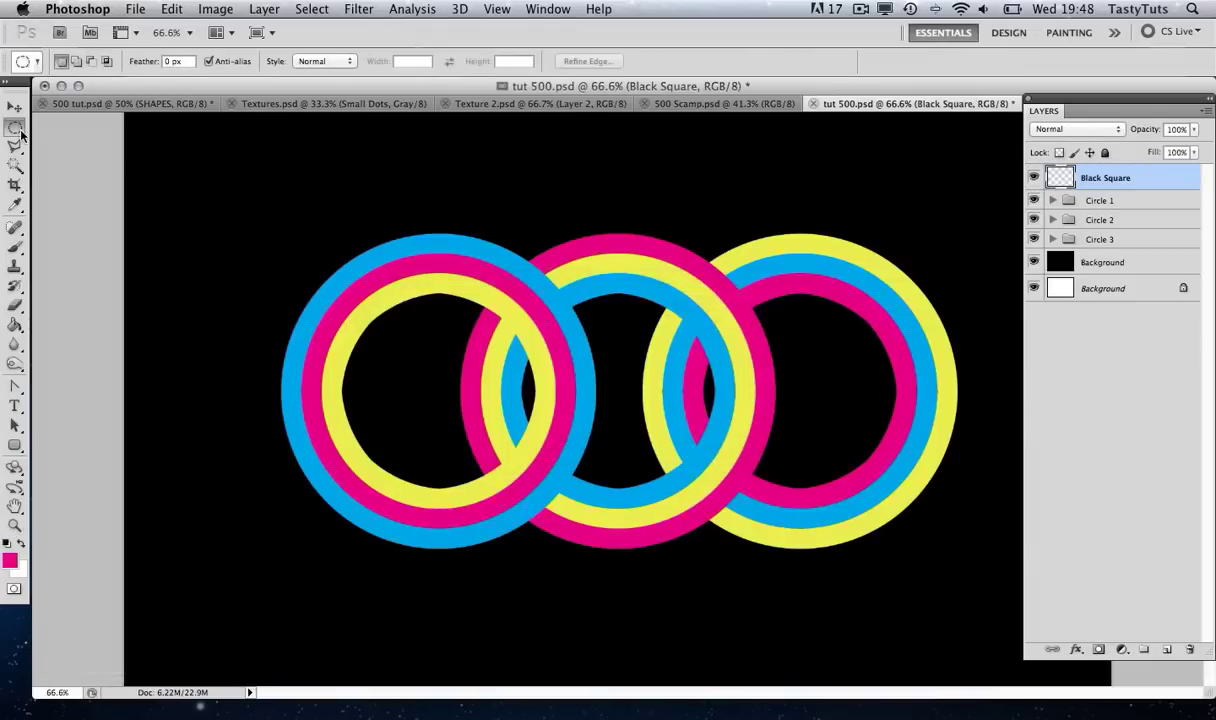
Set the Rectangular Marquee style to Normal and select a small rectangle across the left side of Circle 1's rings
{"action": "left_click_drag", "start_coordinate": [23, 130], "coordinate": [97, 128]}
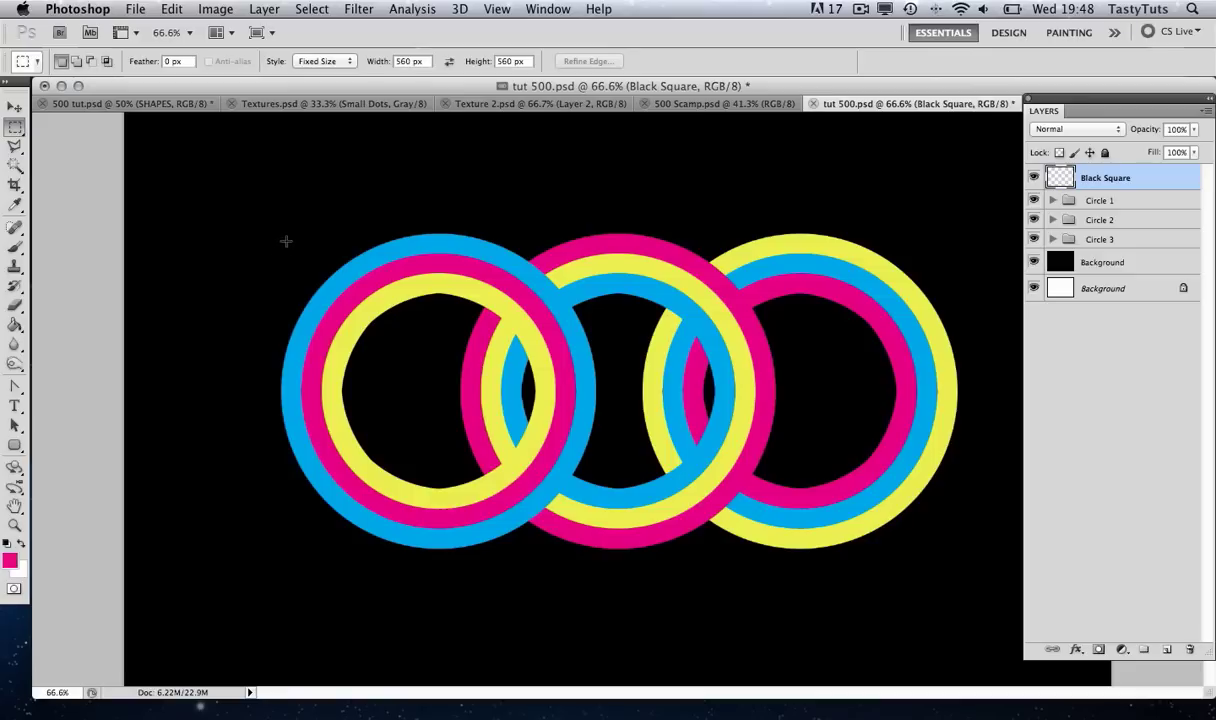
{"action": "left_click", "coordinate": [336, 64]}
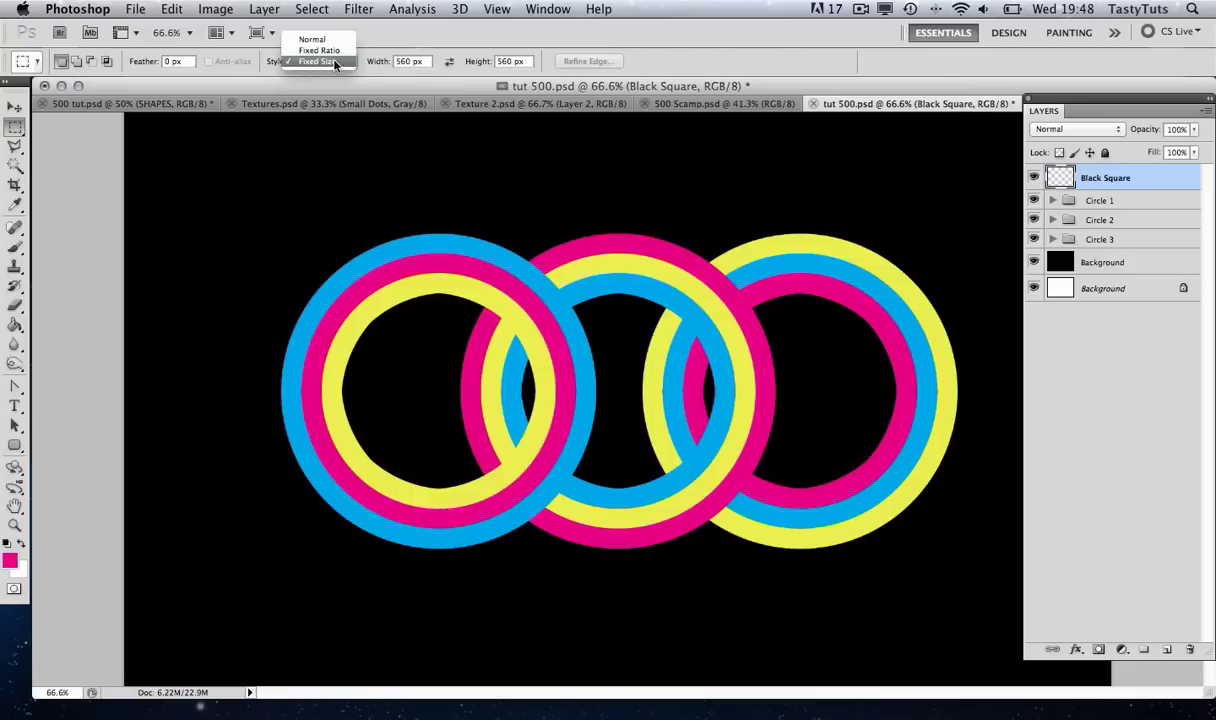
{"action": "left_click", "coordinate": [320, 39]}
{"action": "left_click_drag", "start_coordinate": [217, 241], "coordinate": [265, 315]}
{"action": "left_click", "coordinate": [332, 317]}
{"action": "mouse_move", "coordinate": [289, 374]}
{"action": "left_mouse_down"}
{"action": "mouse_move", "coordinate": [353, 434]}
{"action": "mouse_move", "coordinate": [369, 423]}
{"action": "left_mouse_up"}
Fill the rectangular selection with default black on the Black Square layer and deselect it
{"action": "left_click", "coordinate": [15, 325]}
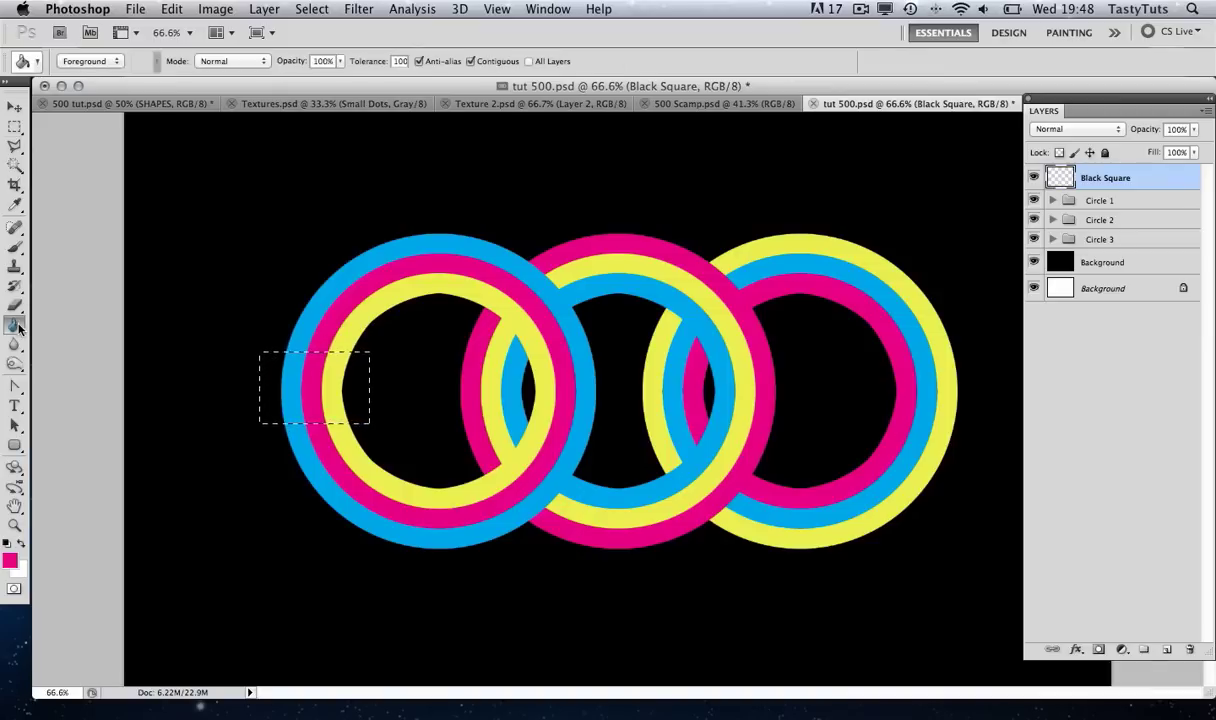
{"action": "left_click", "coordinate": [8, 543]}
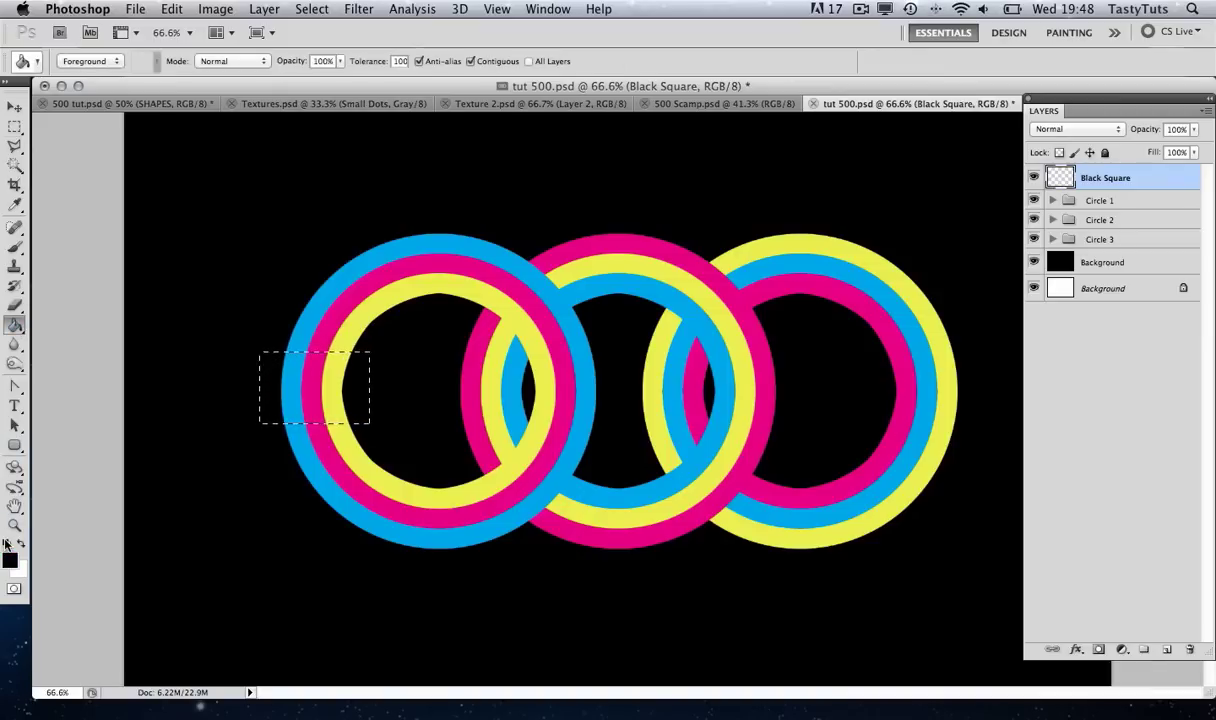
{"action": "left_click", "coordinate": [308, 354]}
{"action": "key", "text": "super+d"}
Nudge the black rectangle down to lower the gap it cuts in the left side of Circle 1
{"action": "key", "text": "v"}
{"action": "key", "text": "Down"}
{"action": "key", "text": "Down"}
{"action": "key", "text": "Down"}
{"action": "key", "text": "Down"}
{"action": "key", "text": "Down"}
{"action": "key", "text": "Down"}
{"action": "key", "text": "Down"}
{"action": "key", "text": "Down"}
{"action": "key", "text": "Down"}
{"action": "key", "text": "Down"}
{"action": "key", "text": "Down"}
{"action": "key", "text": "Down"}
{"action": "key", "text": "Down"}
{"action": "key", "text": "Down"}
{"action": "key", "text": "Down"}
{"action": "key", "text": "Down"}
{"action": "key", "text": "Down"}
{"action": "key", "text": "Down"}
{"action": "key", "text": "Down"}
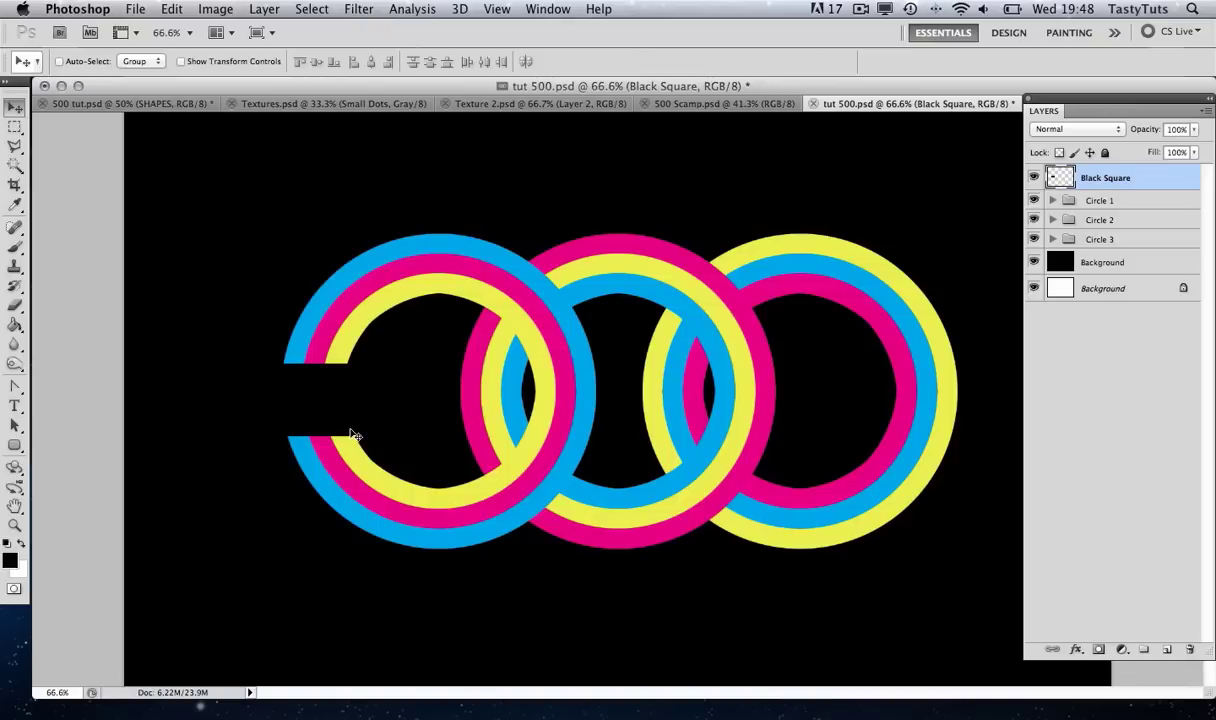
{"action": "key", "text": "Down"}
{"action": "key", "text": "Down"}
{"action": "key", "text": "Down"}
{"action": "key", "text": "Down"}
{"action": "key", "text": "Down"}
{"action": "key", "text": "Down"}
{"action": "key", "text": "Down"}
{"action": "key", "text": "Up"}
{"action": "key", "text": "Up"}
{"action": "key", "text": "Up"}
Create a new layer named Blue strip 1 above the Black Square layer
{"action": "left_click_drag", "start_coordinate": [545, 262], "coordinate": [555, 348]}
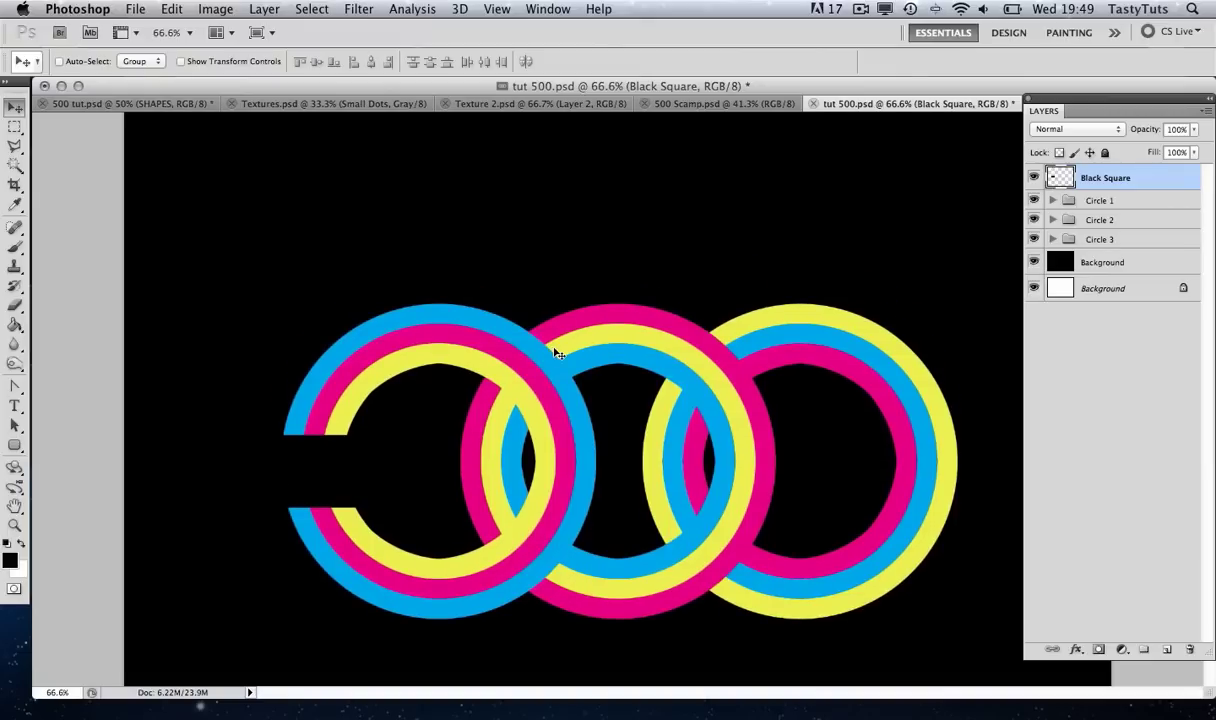
{"action": "key", "text": "super+shift+n"}
{"action": "type", "text": "Blue strip 1"}
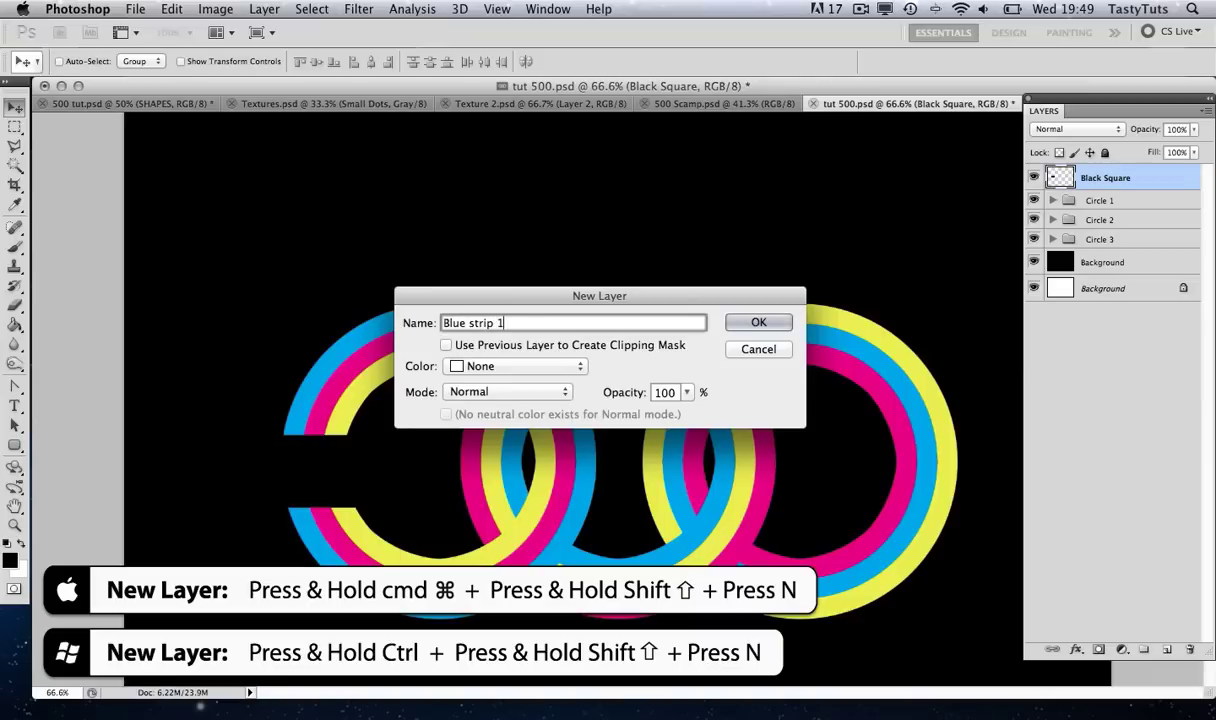
{"action": "left_click", "coordinate": [750, 320]}
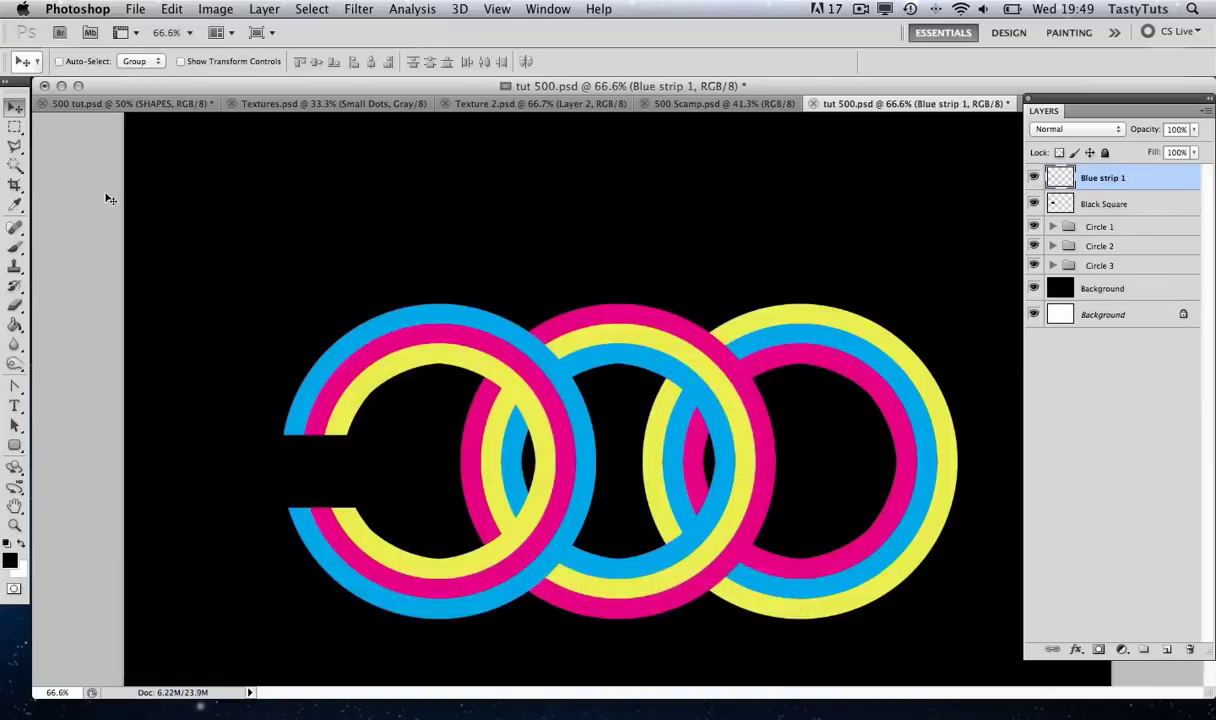
Select a tall rectangle rising from the upper cut edge of Circle 1 and fill it with the blue sampled from the outer ring
{"action": "left_click", "coordinate": [15, 127]}
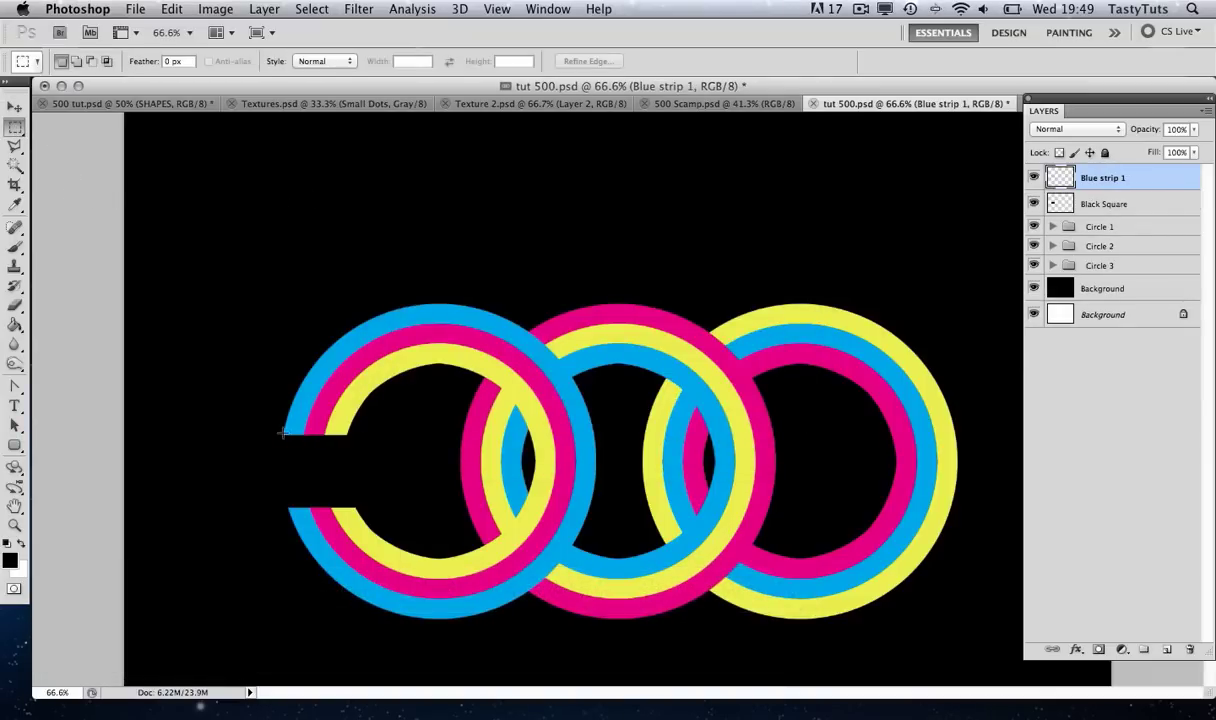
{"action": "left_click_drag", "start_coordinate": [374, 253], "coordinate": [365, 192]}
{"action": "left_click_drag", "start_coordinate": [350, 153], "coordinate": [350, 153]}
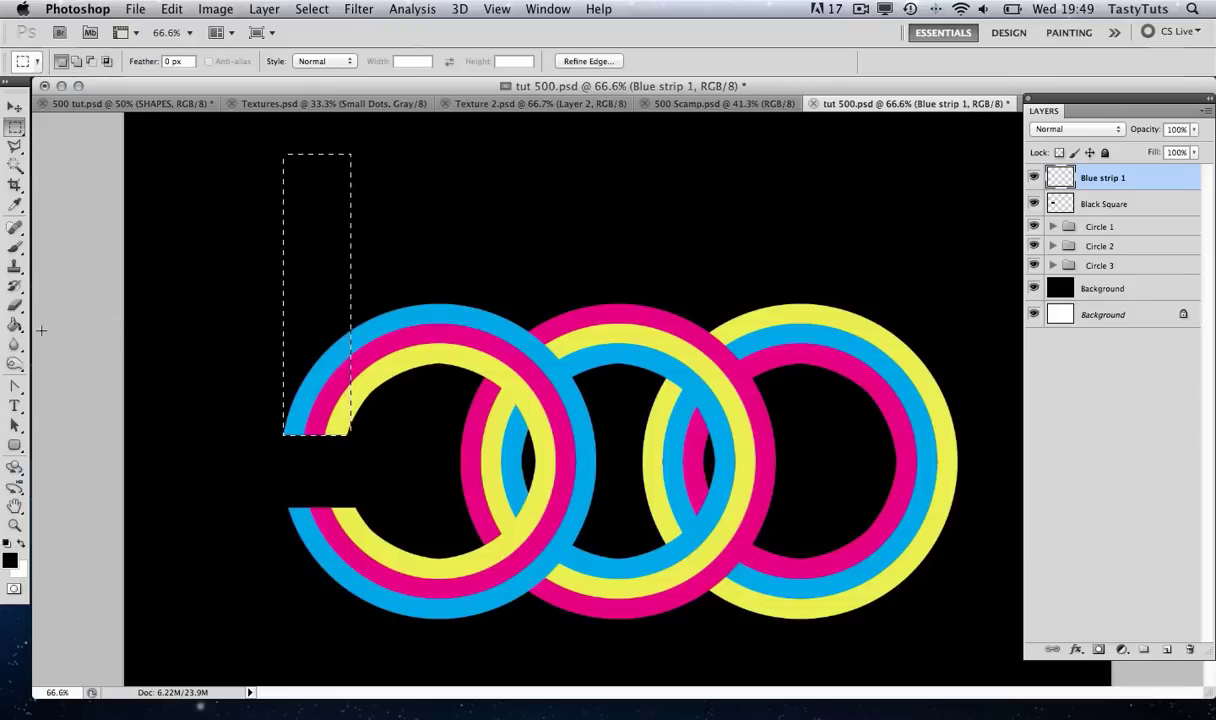
{"action": "left_click", "coordinate": [15, 204]}
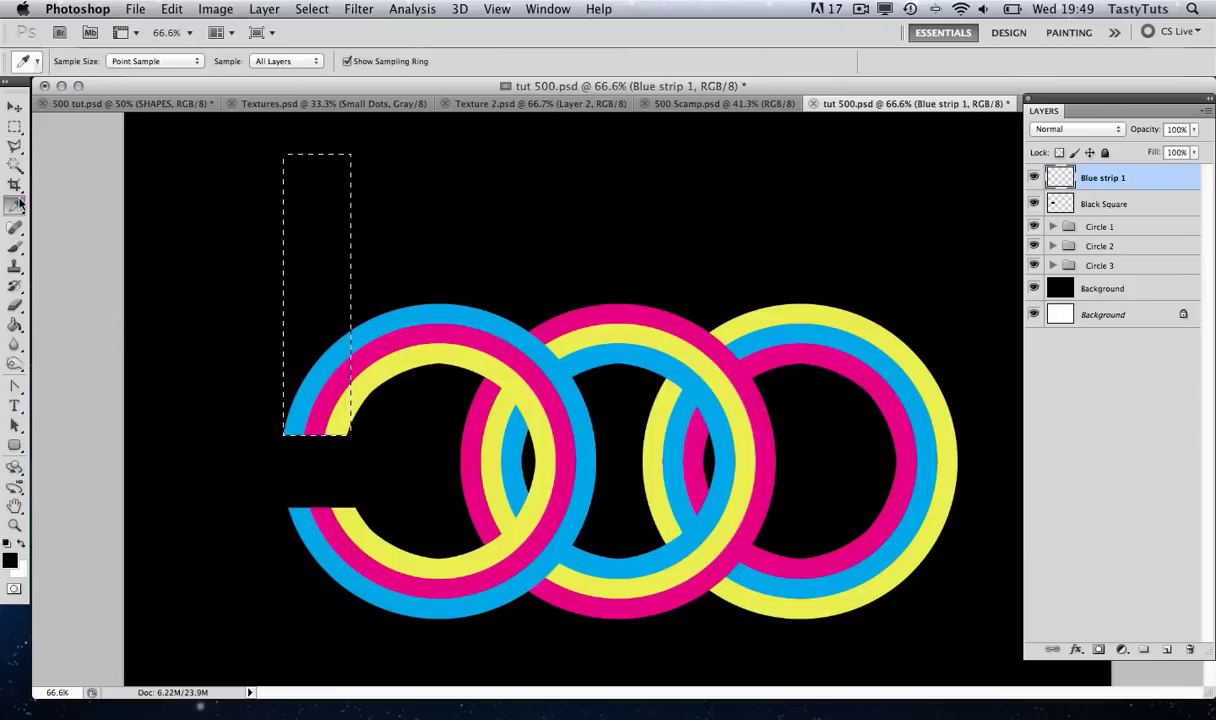
{"action": "left_click", "coordinate": [448, 314]}
{"action": "left_click", "coordinate": [14, 326]}
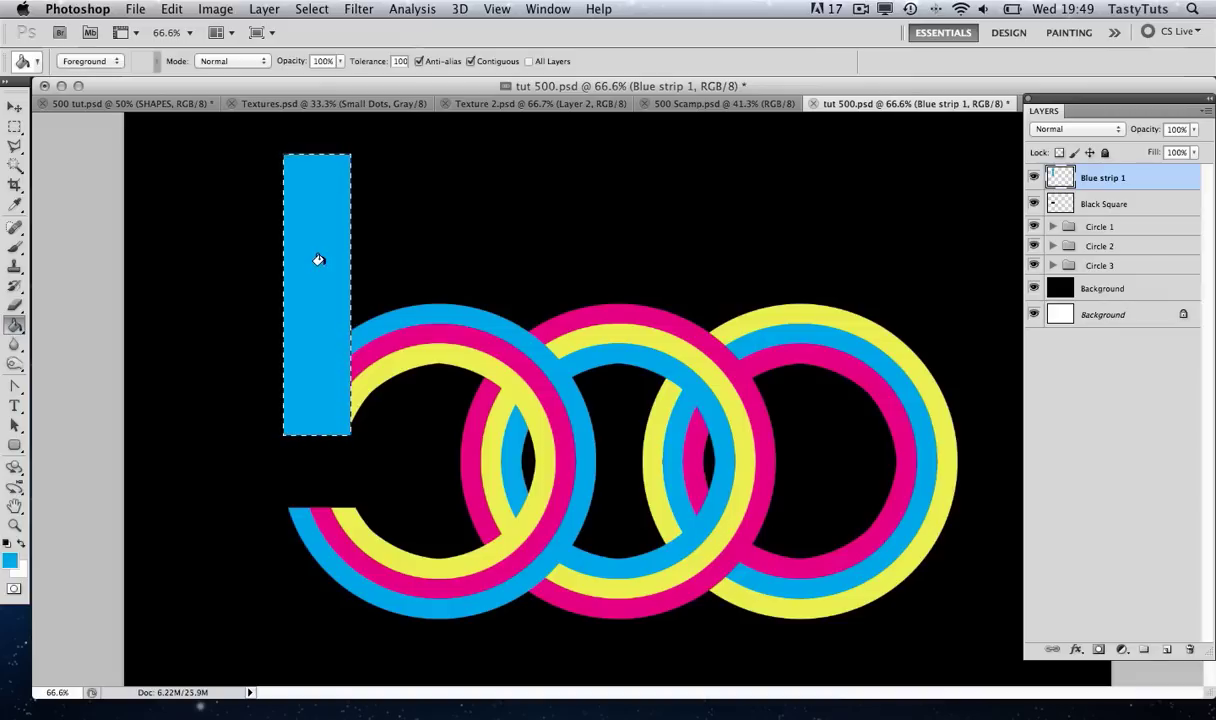
Clear the selection, then outline the blue strip's upper-left corner with the Polygonal Lasso and delete it to leave a diagonal top
{"action": "key", "text": "super+d"}
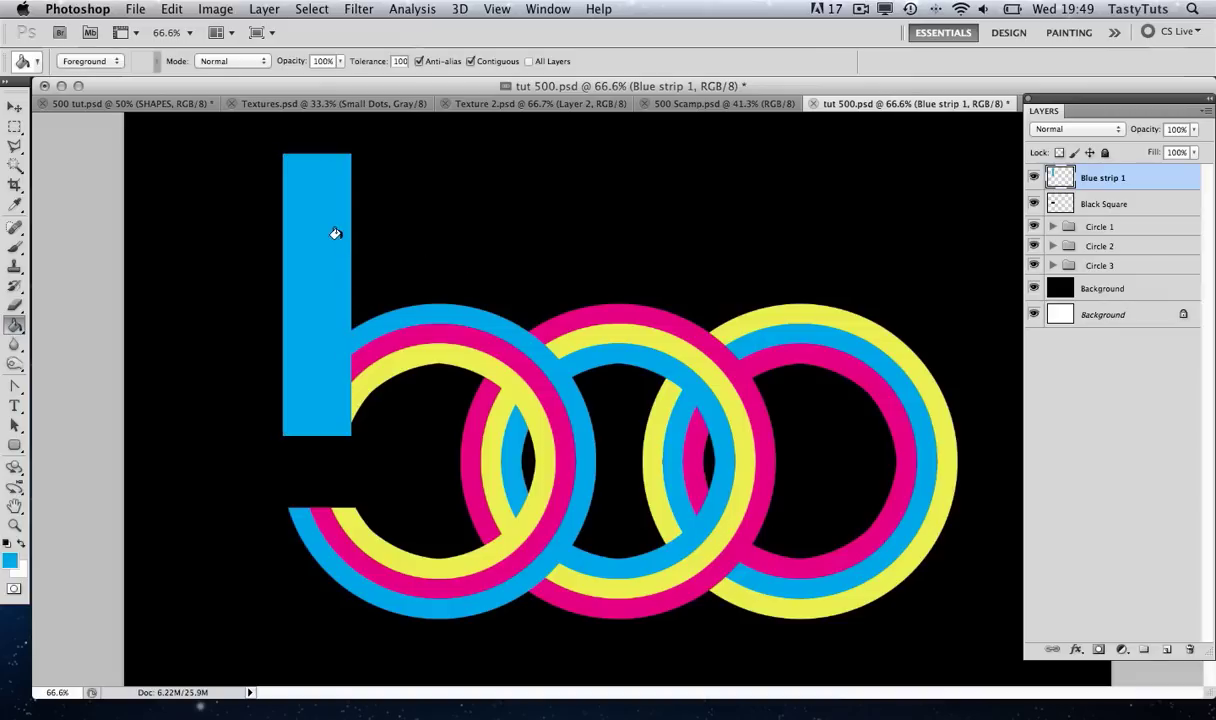
{"action": "left_click", "coordinate": [16, 147]}
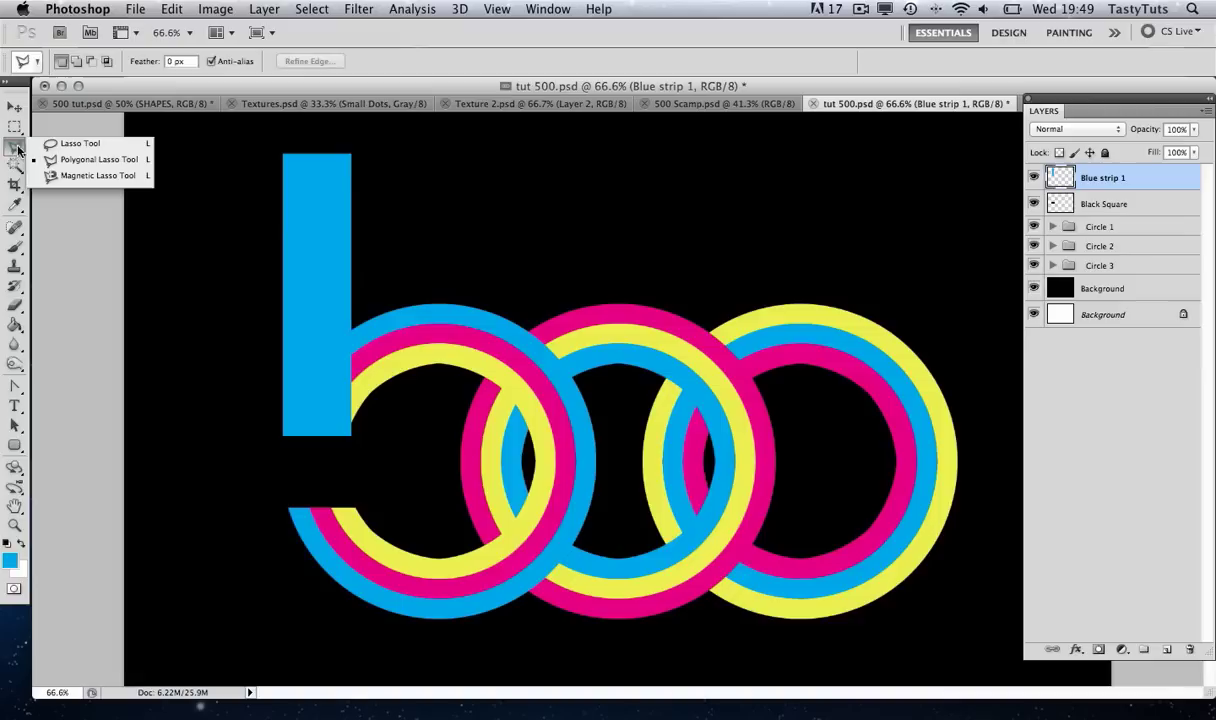
{"action": "left_click", "coordinate": [101, 161]}
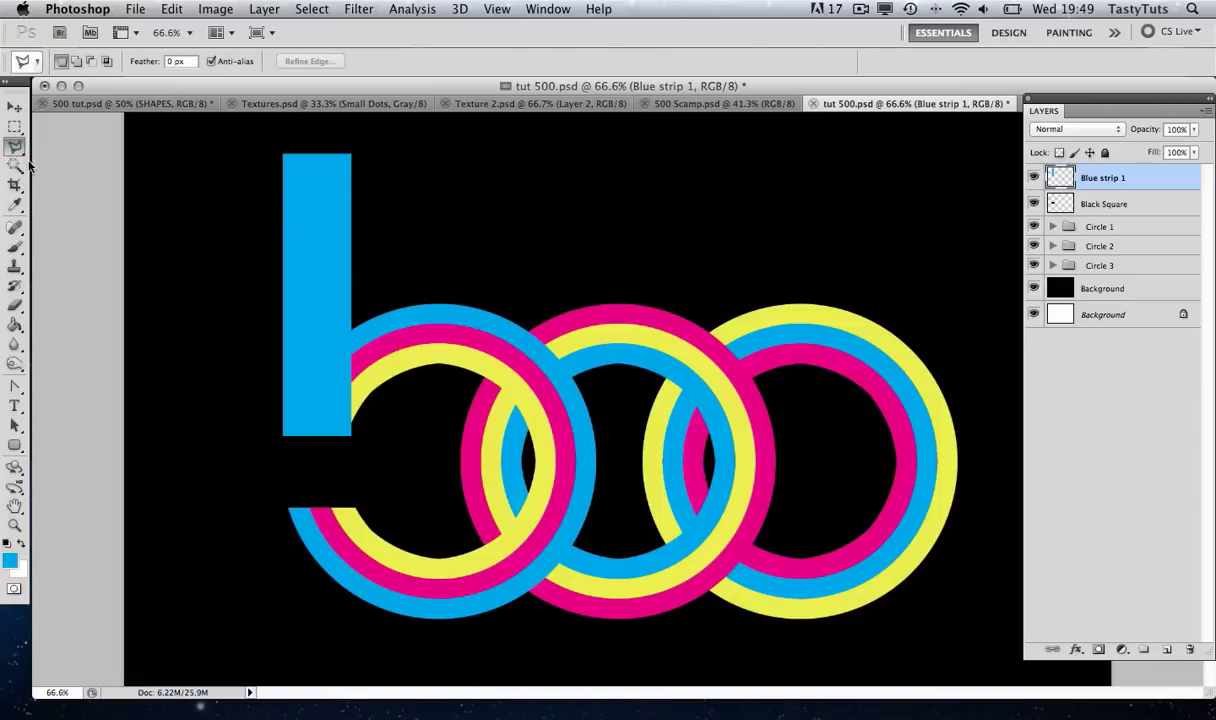
{"action": "left_click", "coordinate": [15, 146]}
{"action": "left_click", "coordinate": [101, 161]}
{"action": "left_click", "coordinate": [358, 153]}
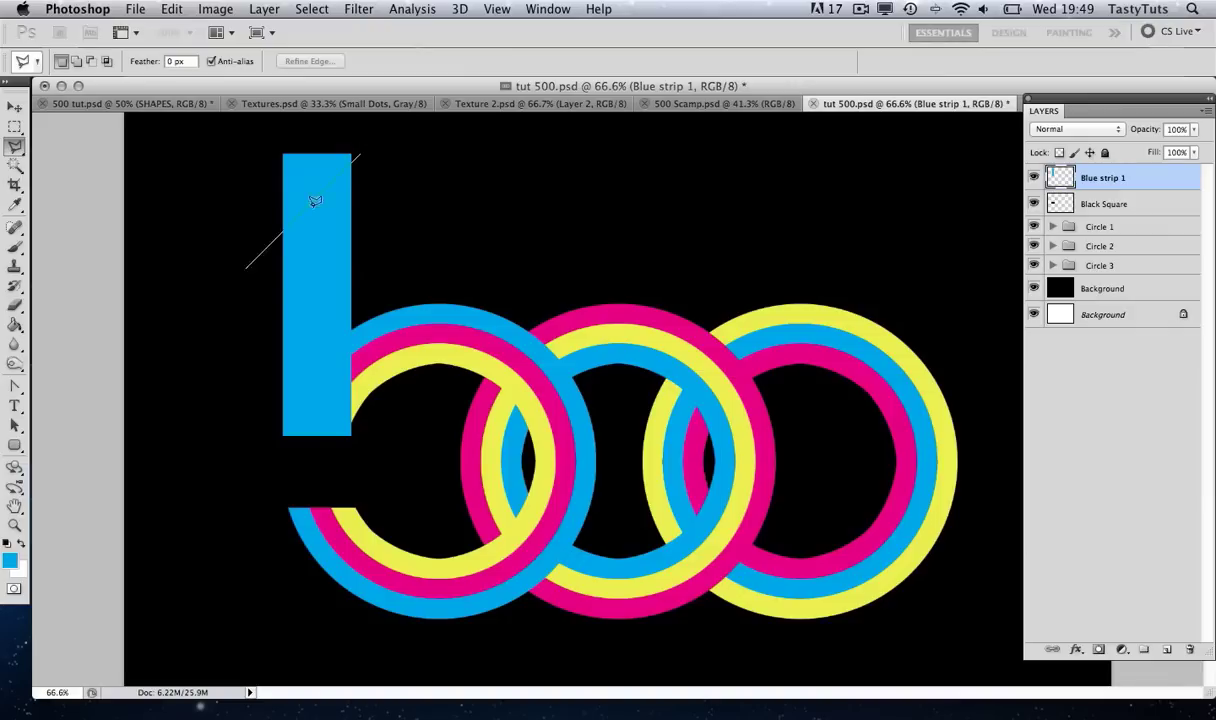
{"action": "left_click", "coordinate": [283, 153]}
{"action": "left_click", "coordinate": [357, 150]}
{"action": "left_click", "coordinate": [358, 153]}
{"action": "left_click", "coordinate": [274, 234]}
{"action": "left_click", "coordinate": [246, 215]}
{"action": "left_click", "coordinate": [252, 131]}
{"action": "double_click", "coordinate": [378, 130]}
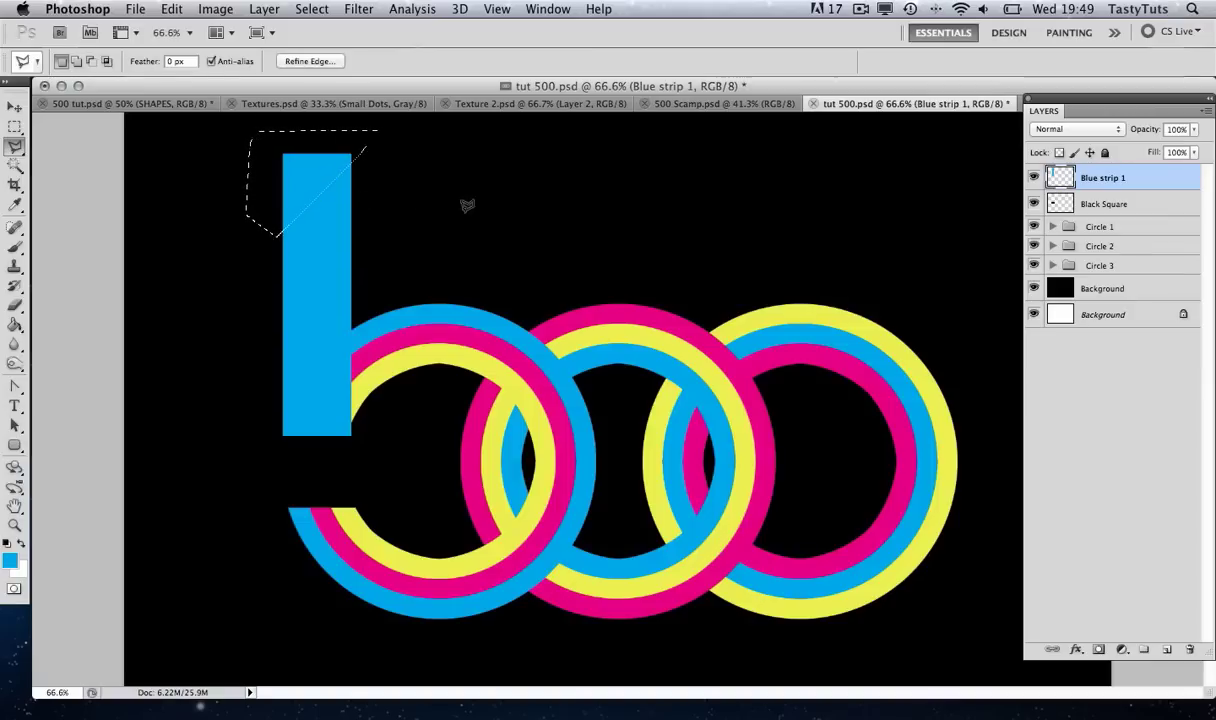
{"action": "key", "text": "Delete"}
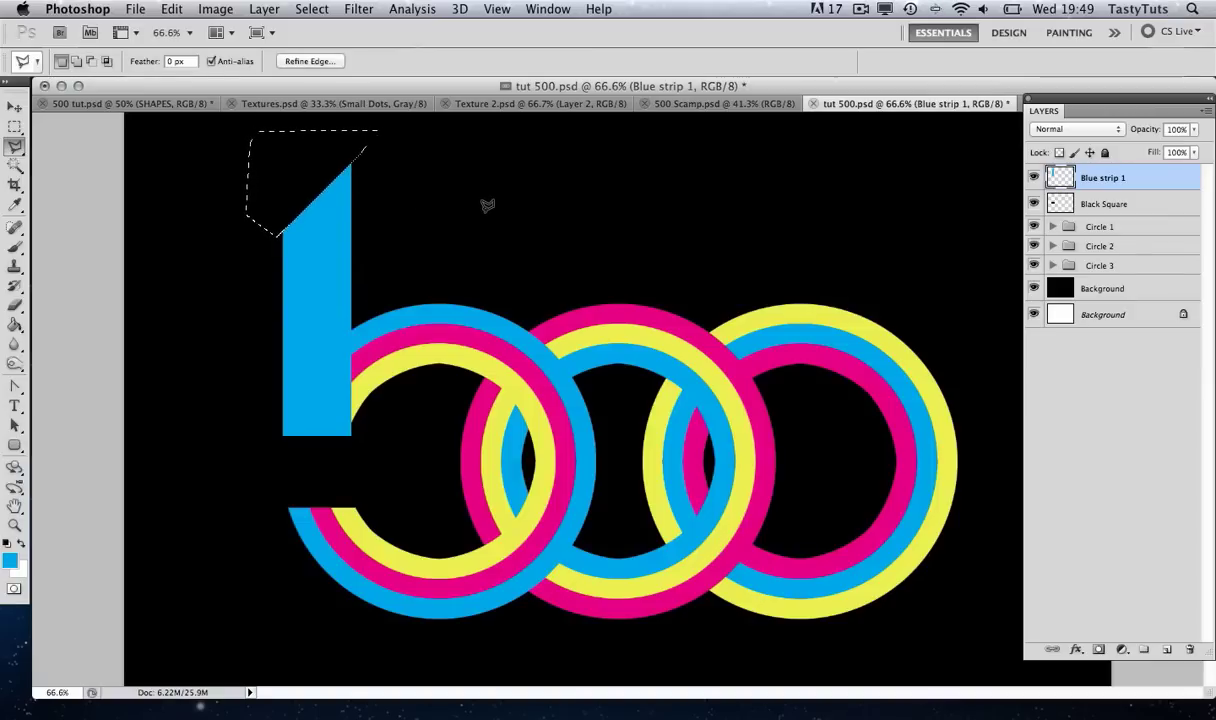
{"action": "key", "text": "super+d"}
Shift the blue strip slightly into place and duplicate it to the right, over the top of Circle 1
{"action": "key", "text": "v"}
{"action": "mouse_move", "coordinate": [322, 259]}
{"action": "left_mouse_down"}
{"action": "mouse_move", "coordinate": [205, 268]}
{"action": "mouse_move", "coordinate": [218, 234]}
{"action": "mouse_move", "coordinate": [210, 241]}
{"action": "mouse_move", "coordinate": [300, 202]}
{"action": "mouse_move", "coordinate": [226, 246]}
{"action": "mouse_move", "coordinate": [223, 233]}
{"action": "mouse_move", "coordinate": [324, 231]}
{"action": "mouse_move", "coordinate": [330, 256]}
{"action": "left_mouse_up"}
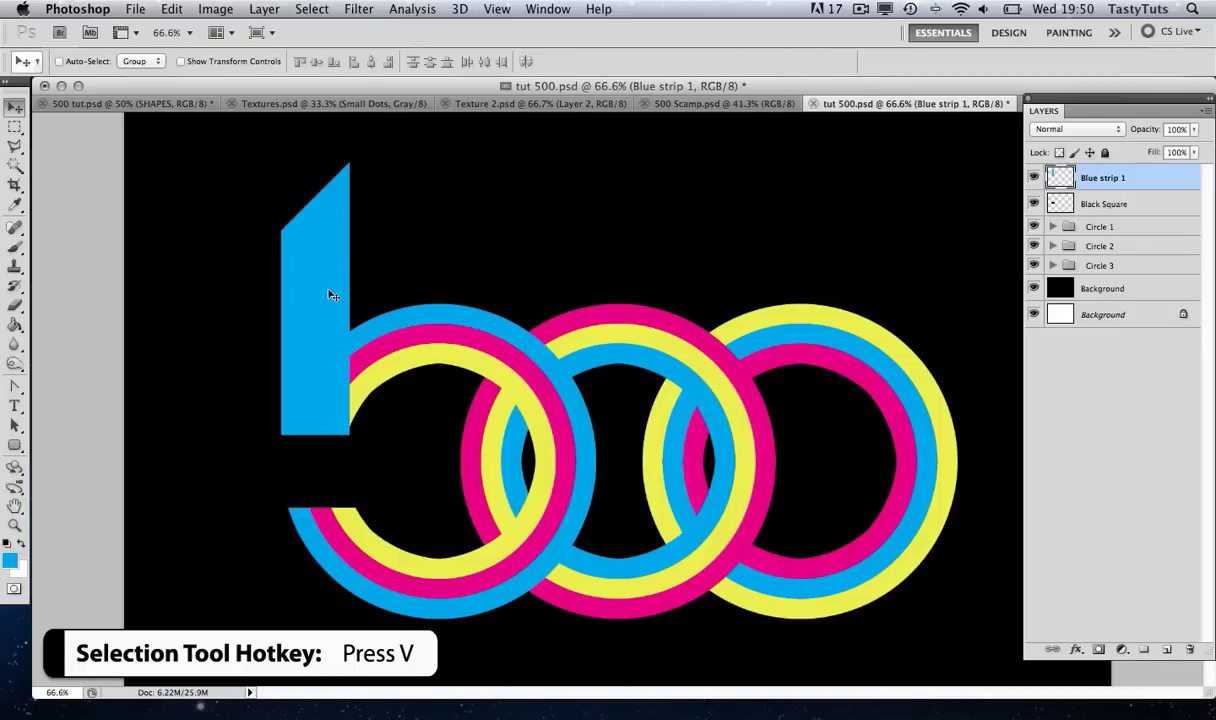
{"action": "left_click_drag", "start_coordinate": [320, 318], "coordinate": [441, 279], "text": "alt"}
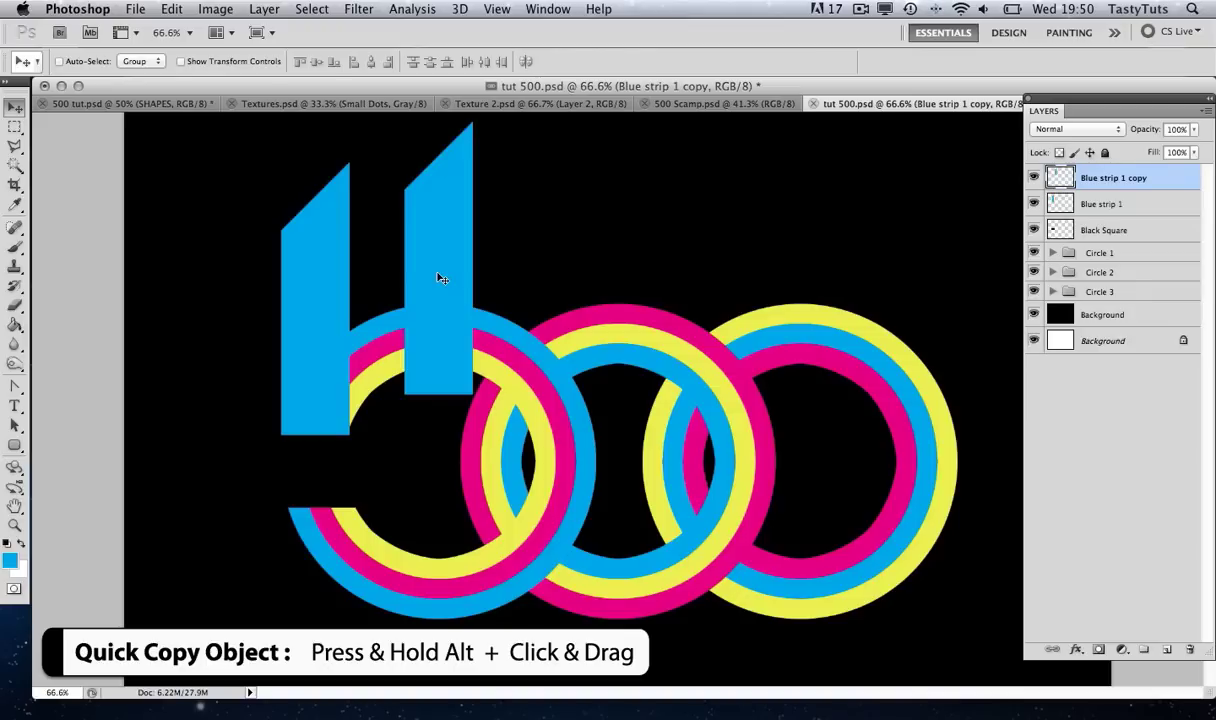
Rotate the duplicated blue strip by 90 degrees and move it across the top of the vertical strip
{"action": "key", "text": "ctrl+t"}
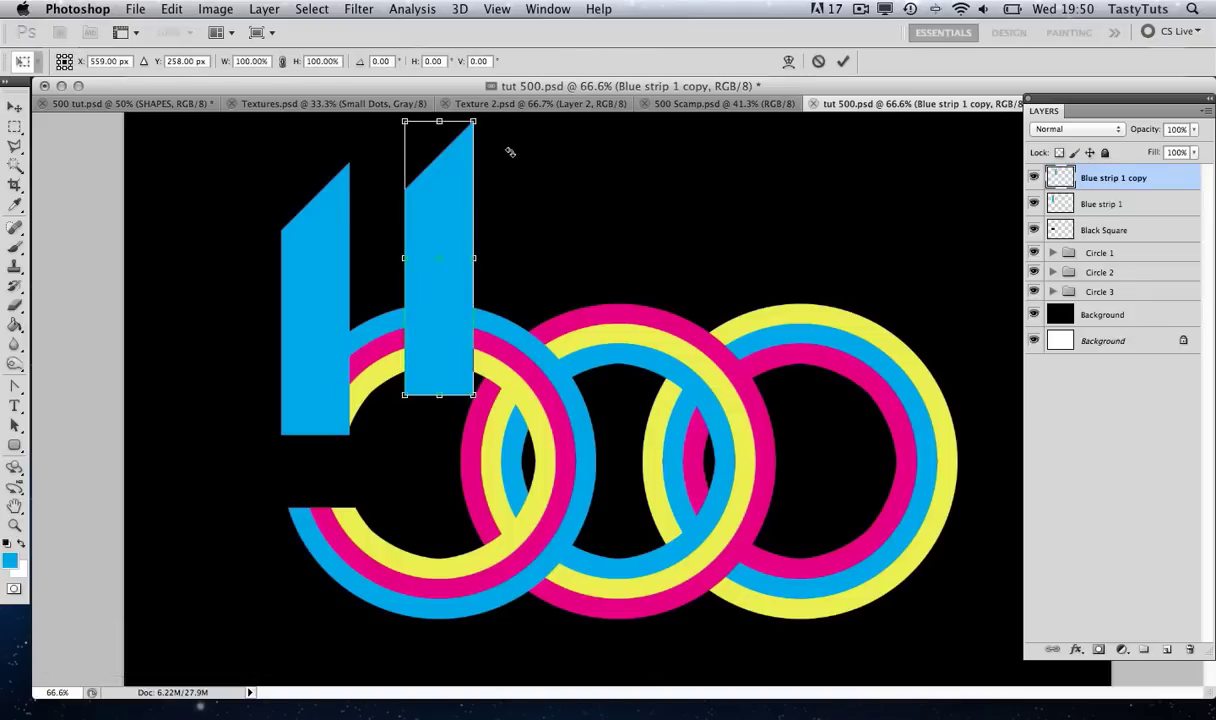
{"action": "left_click_drag", "start_coordinate": [491, 125], "coordinate": [601, 305]}
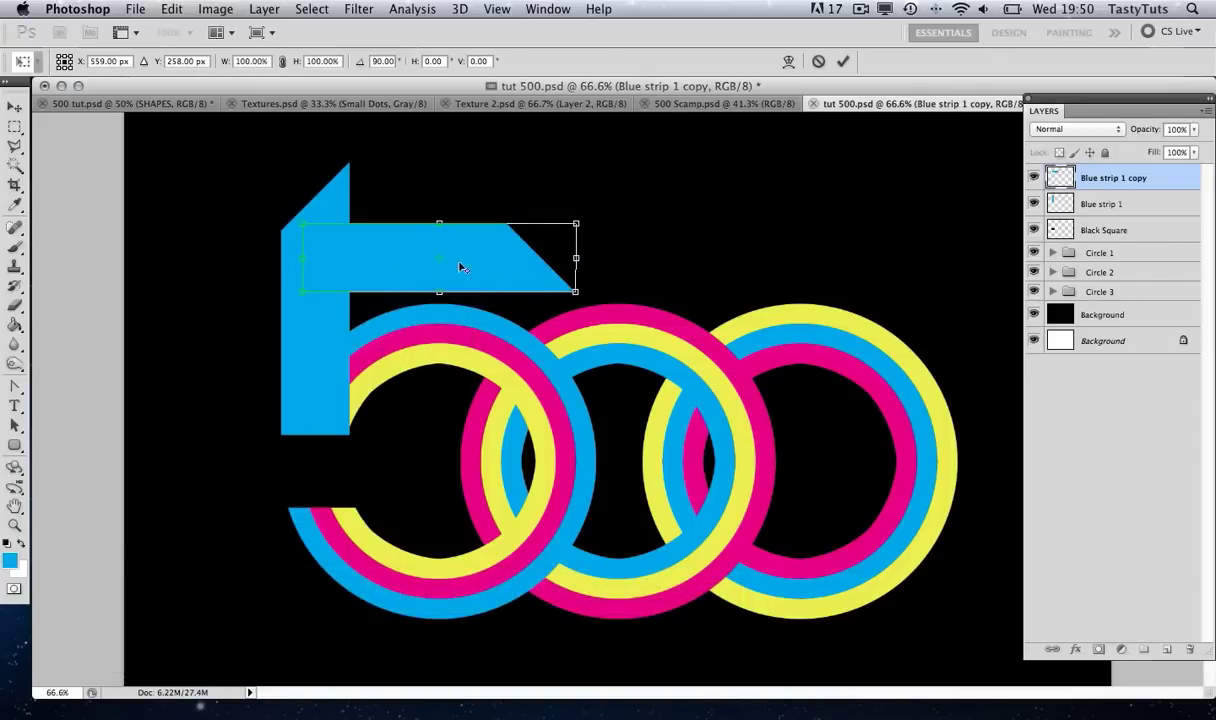
{"action": "key", "text": "Return"}
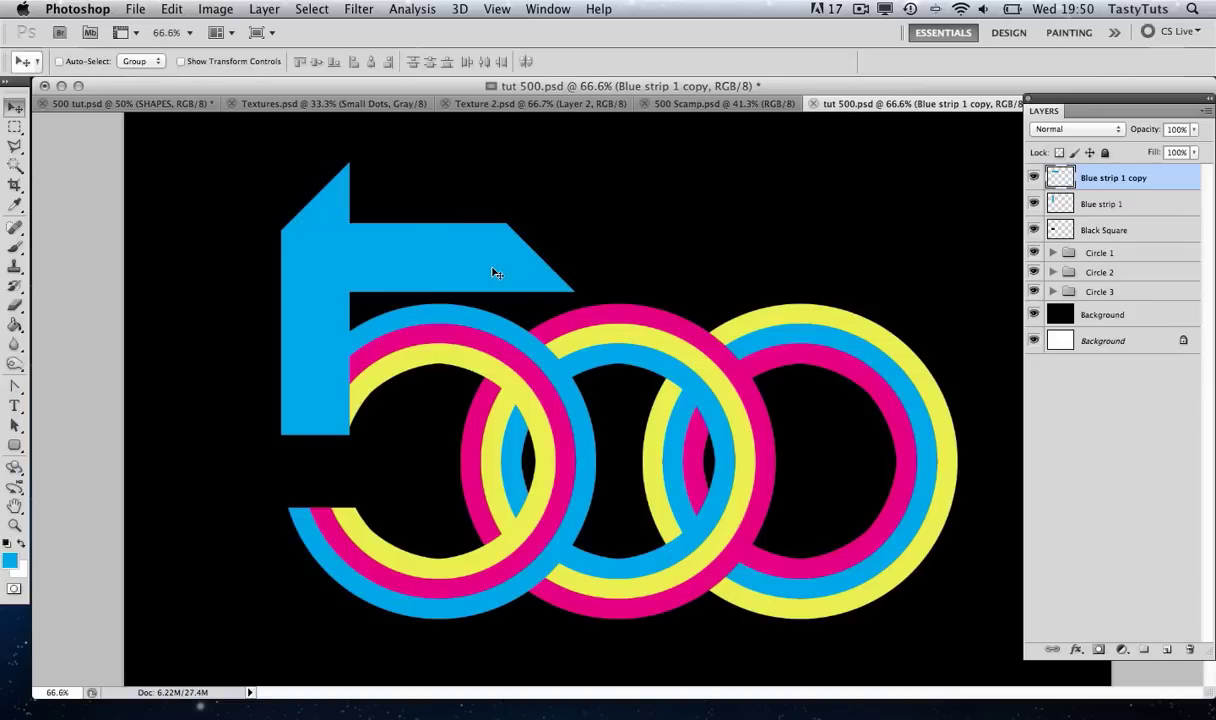
{"action": "left_click_drag", "start_coordinate": [497, 273], "coordinate": [447, 219]}
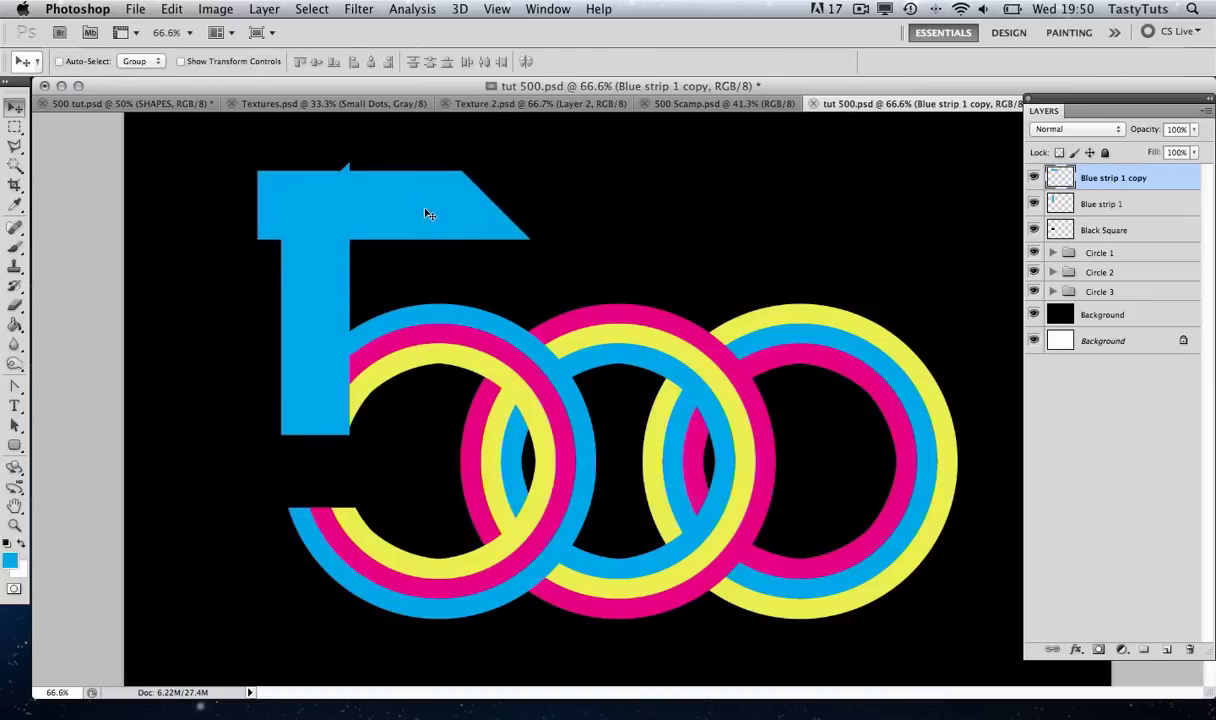
Stretch the horizontal blue strip downward to about 112.31% of its height with Free Transform
{"action": "key", "text": "ctrl+t"}
{"action": "left_click_drag", "start_coordinate": [396, 240], "coordinate": [397, 248]}
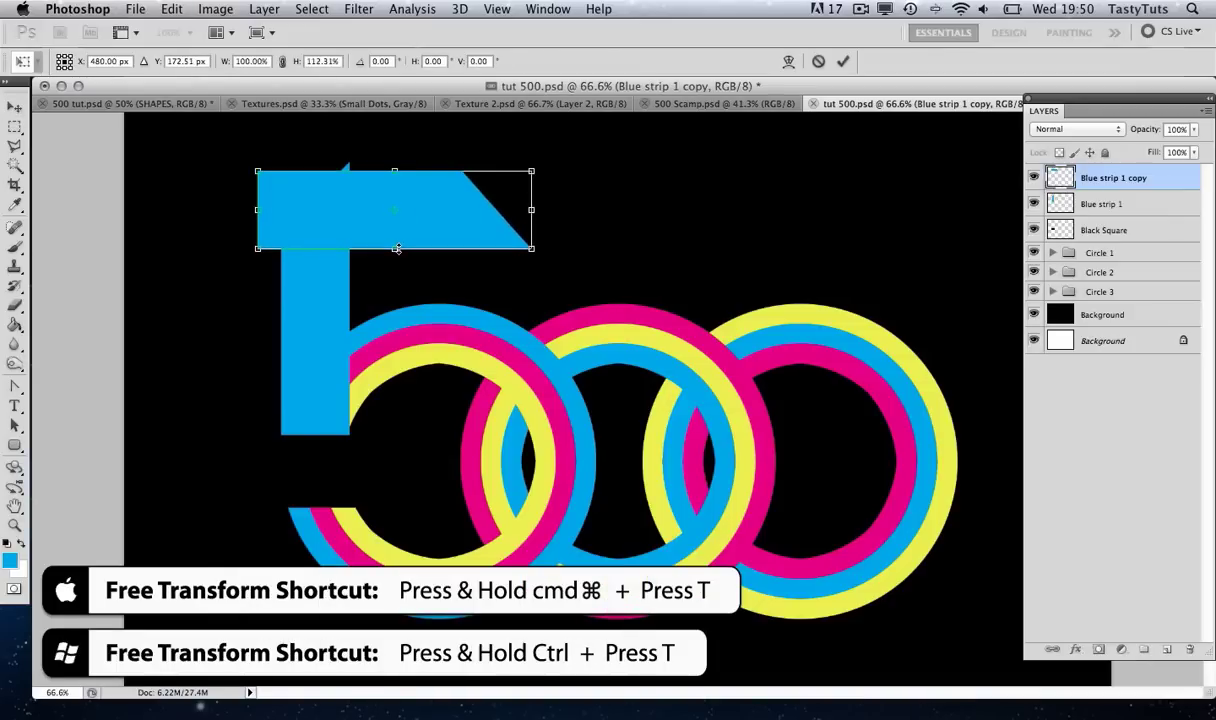
{"action": "key", "text": "Return"}
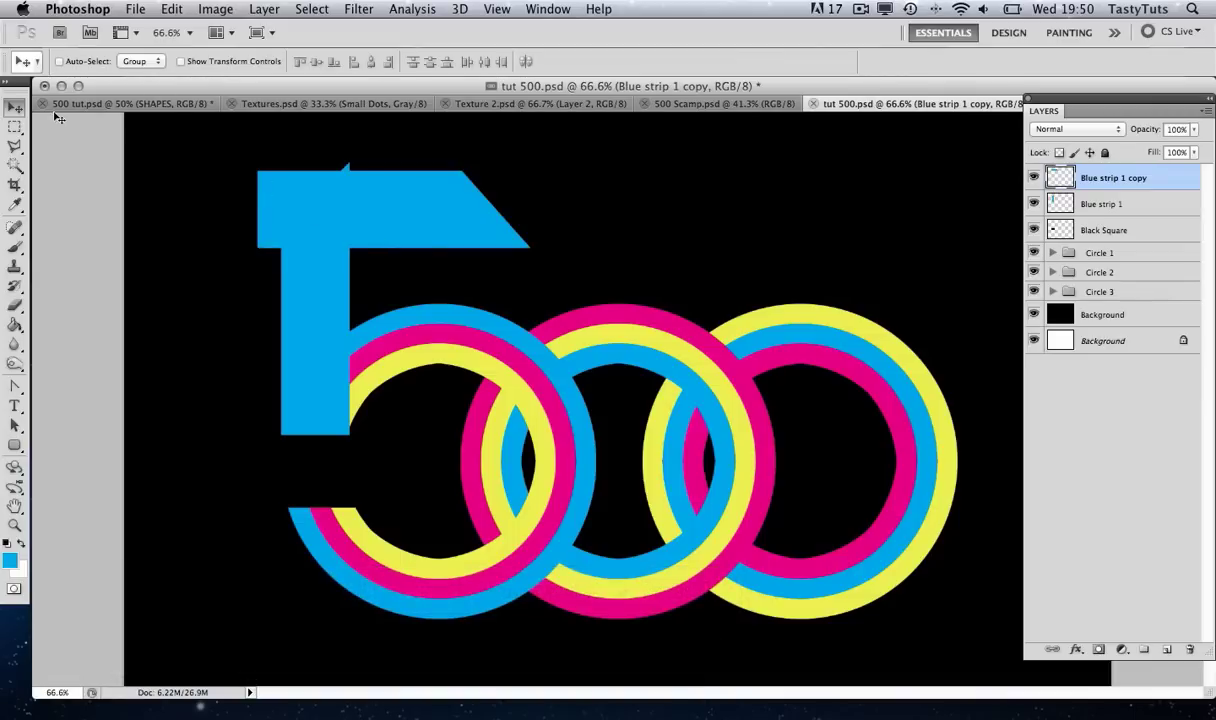
Delete the end of the horizontal strip that covers the vertical strip's slanted top using a rectangular selection, and deselect
{"action": "left_click_drag", "start_coordinate": [15, 127], "coordinate": [55, 123]}
{"action": "left_click_drag", "start_coordinate": [234, 214], "coordinate": [345, 292]}
{"action": "key", "text": "Delete"}
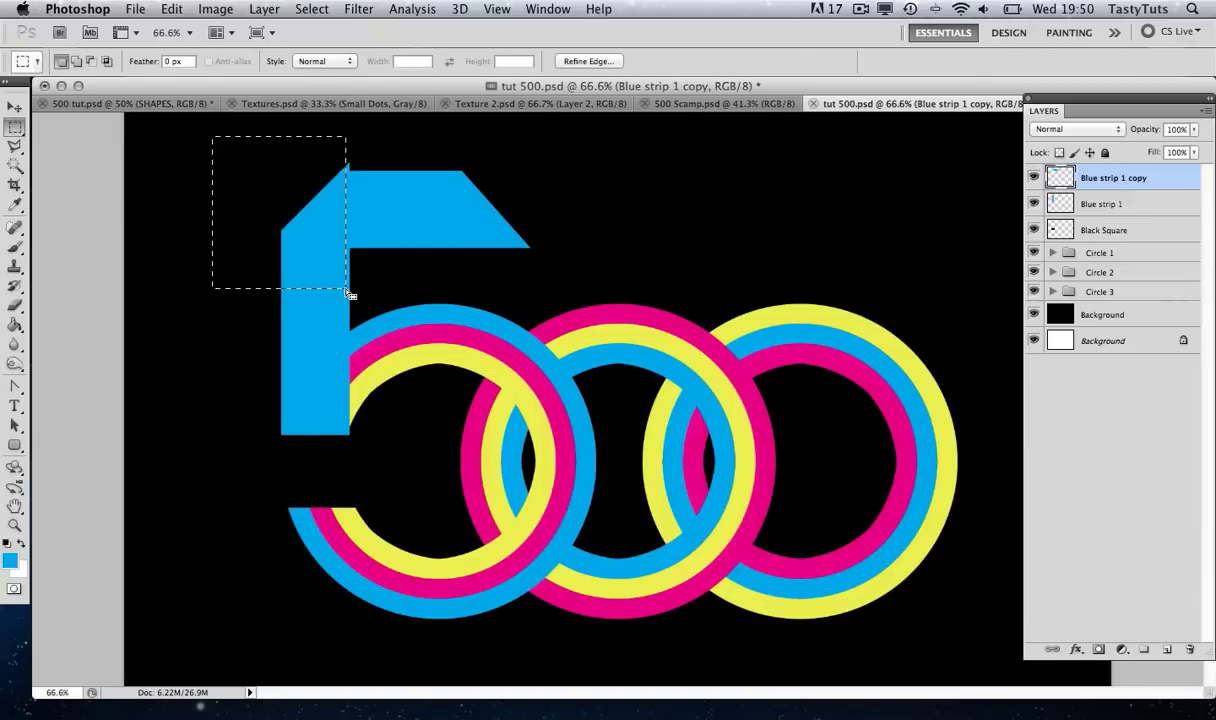
{"action": "key", "text": "super+d"}
Nudge the horizontal blue strip up and down to align it with the top of the vertical strip
{"action": "key", "text": "v"}
{"action": "key", "text": "Down"}
{"action": "key", "text": "Down"}
{"action": "key", "text": "Down"}
{"action": "key", "text": "Down"}
{"action": "key", "text": "Down"}
{"action": "key", "text": "Down"}
{"action": "key", "text": "Down"}
{"action": "key", "text": "Up"}
{"action": "key", "text": "Up"}
{"action": "key", "text": "Up"}
{"action": "key", "text": "Up"}
{"action": "key", "text": "Up"}
{"action": "key", "text": "Up"}
{"action": "key", "text": "Up"}
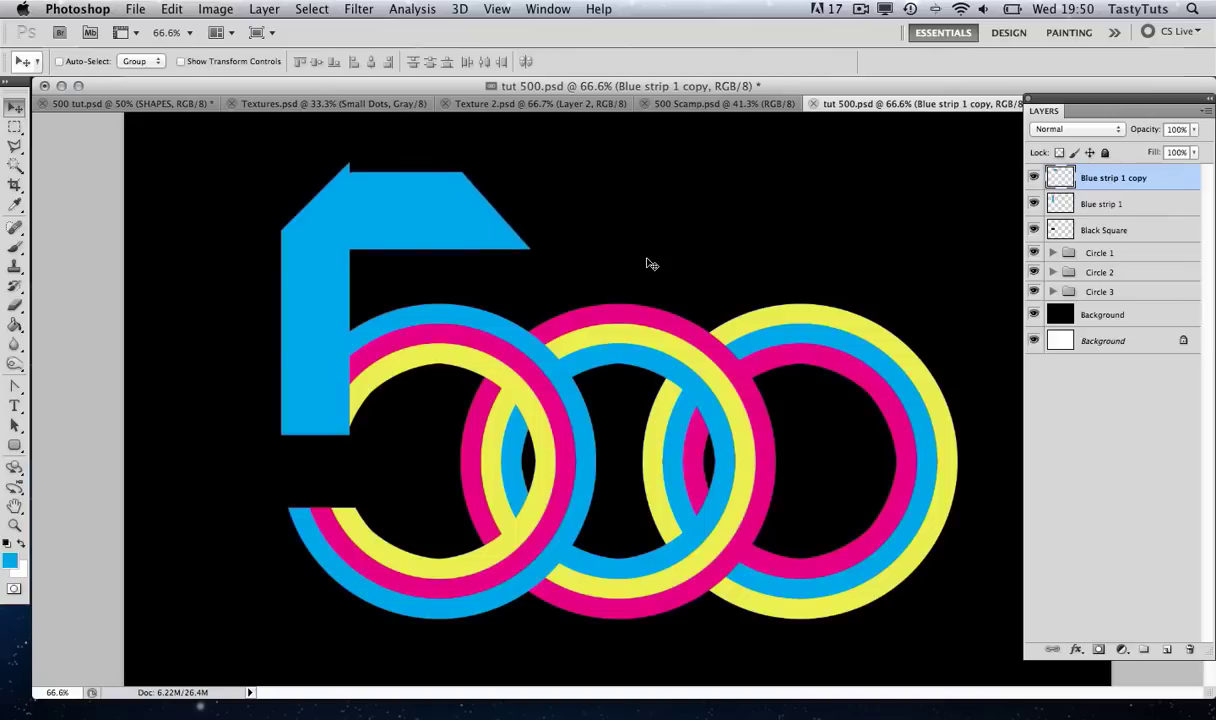
Rename the Blue strip 1 copy layer as Blue strip 2 and toggle its visibility to check it
{"action": "double_click", "coordinate": [1110, 180]}
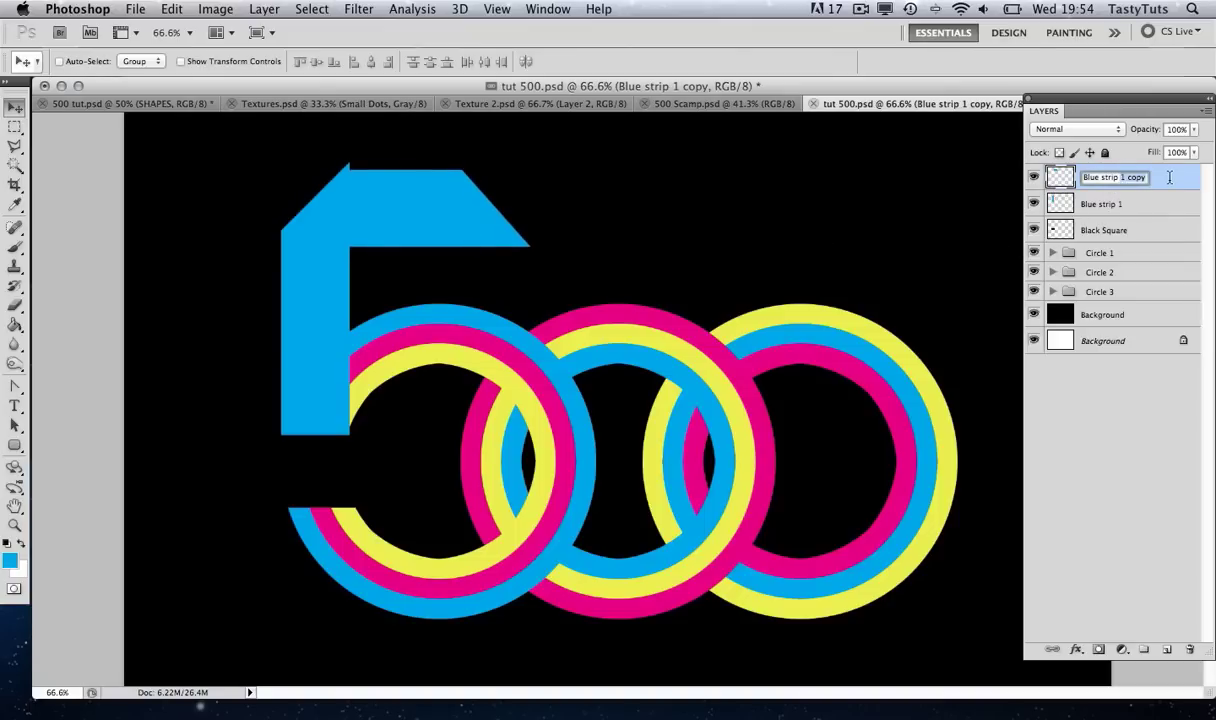
{"action": "type", "text": "Blue strip 2"}
{"action": "left_click", "coordinate": [1160, 232]}
{"action": "left_click", "coordinate": [1143, 185]}
{"action": "left_click", "coordinate": [1034, 179]}
{"action": "left_click", "coordinate": [1034, 179]}
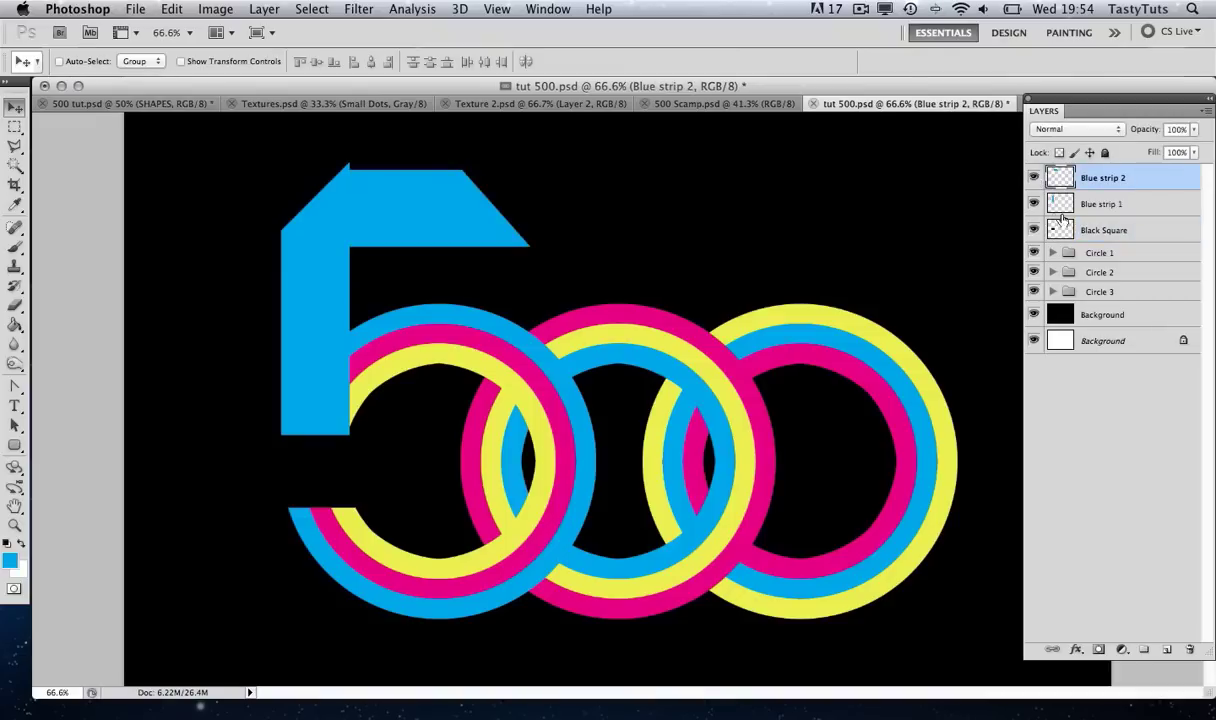
Group Blue strip 2, Blue strip 1 and Black Square as Blocks, and toggle the group's visibility to check its contents
{"action": "left_click", "coordinate": [1135, 231], "text": "shift"}
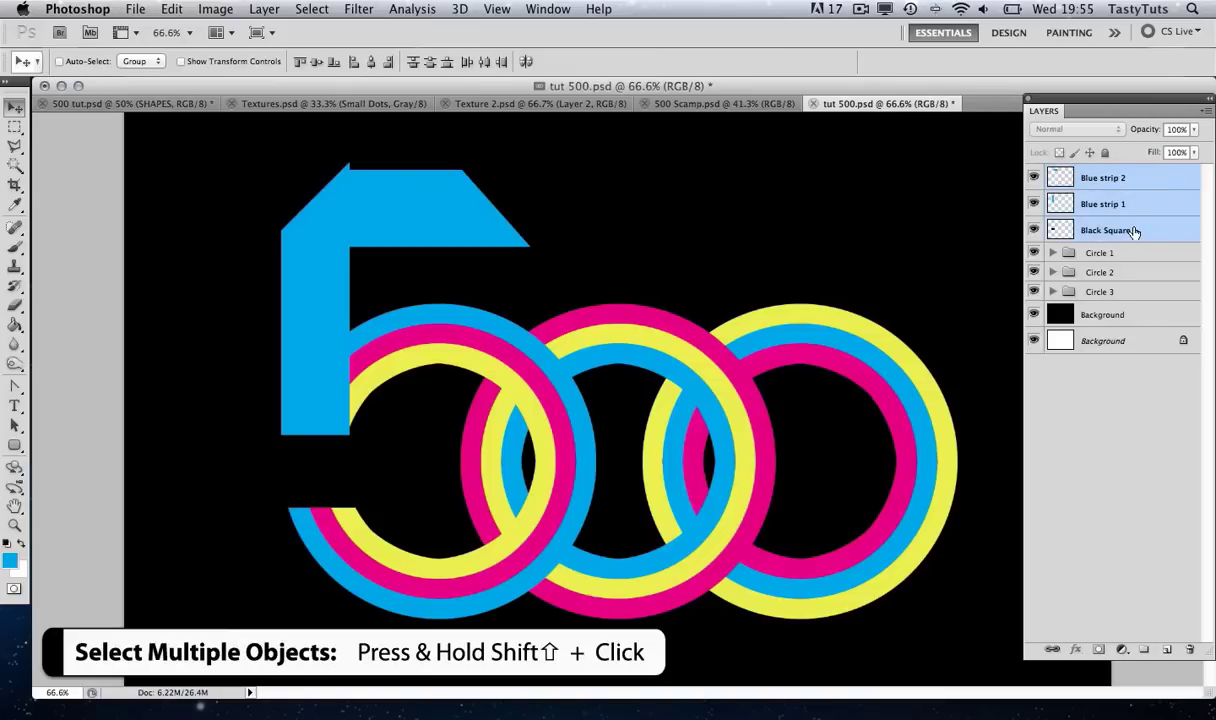
{"action": "key", "text": "super+g"}
{"action": "double_click", "coordinate": [1118, 173]}
{"action": "type", "text": "Blocks"}
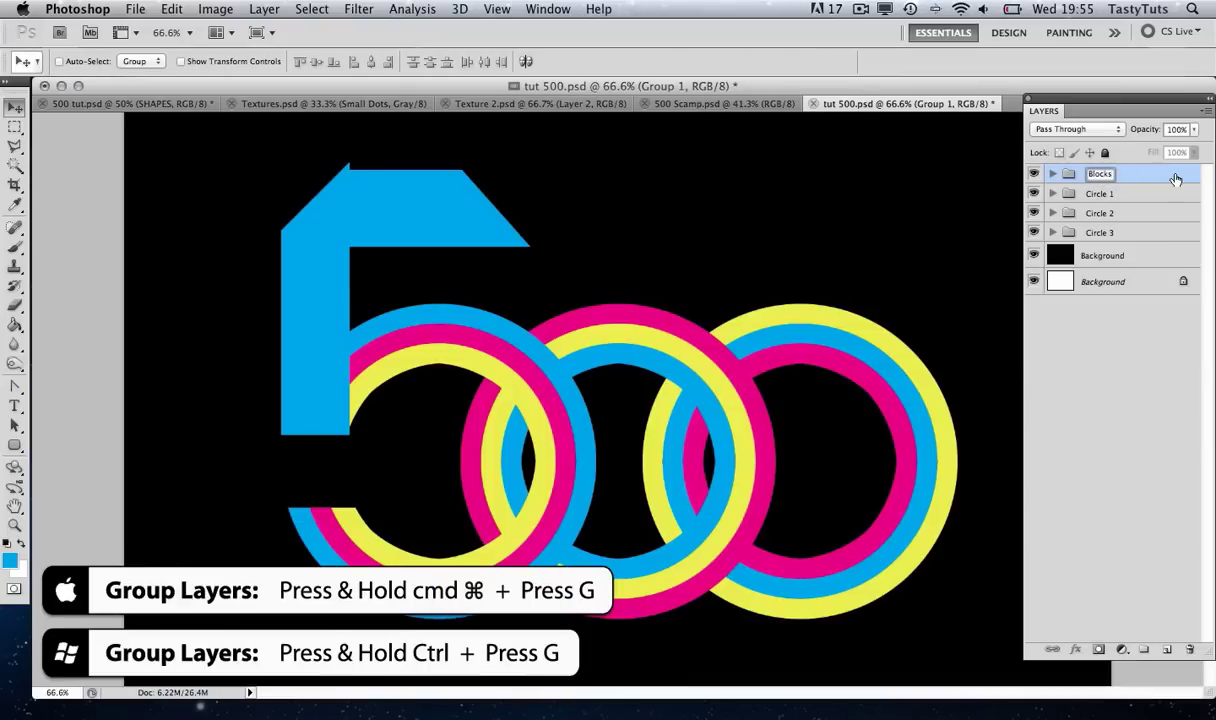
{"action": "key", "text": "Return"}
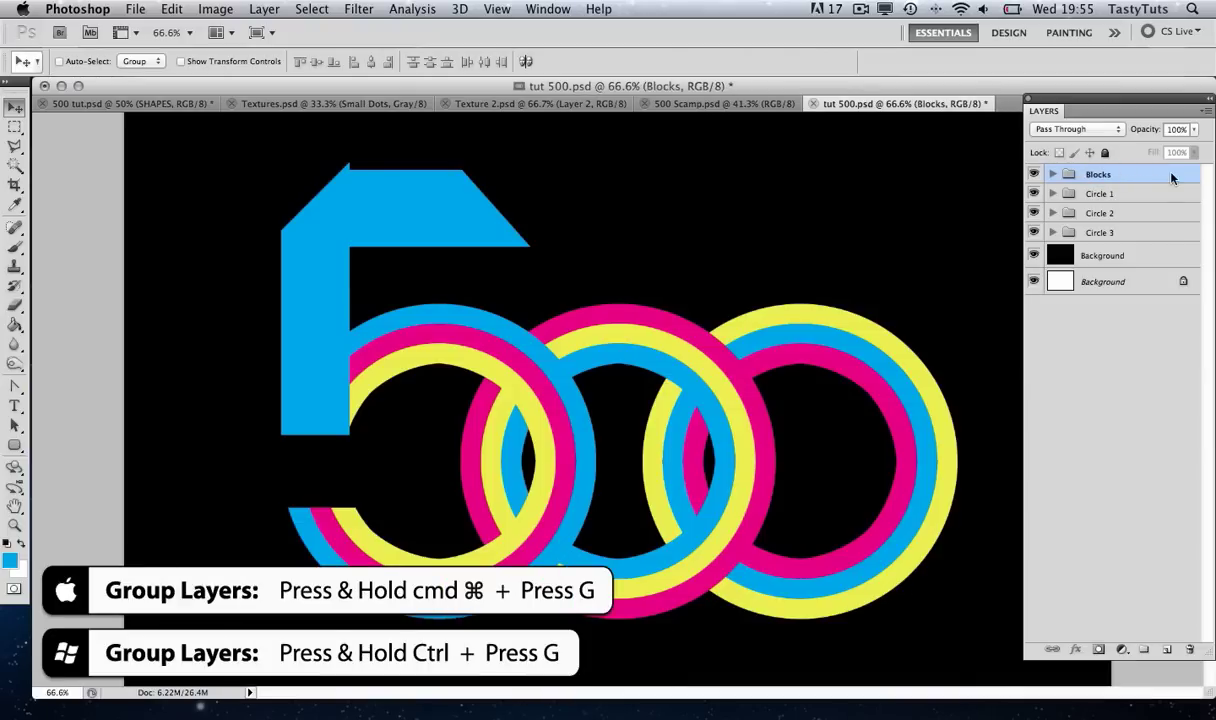
{"action": "left_click", "coordinate": [1033, 175]}
{"action": "left_click", "coordinate": [1033, 175]}
{"action": "left_click", "coordinate": [1033, 175]}
{"action": "left_click", "coordinate": [1033, 175]}
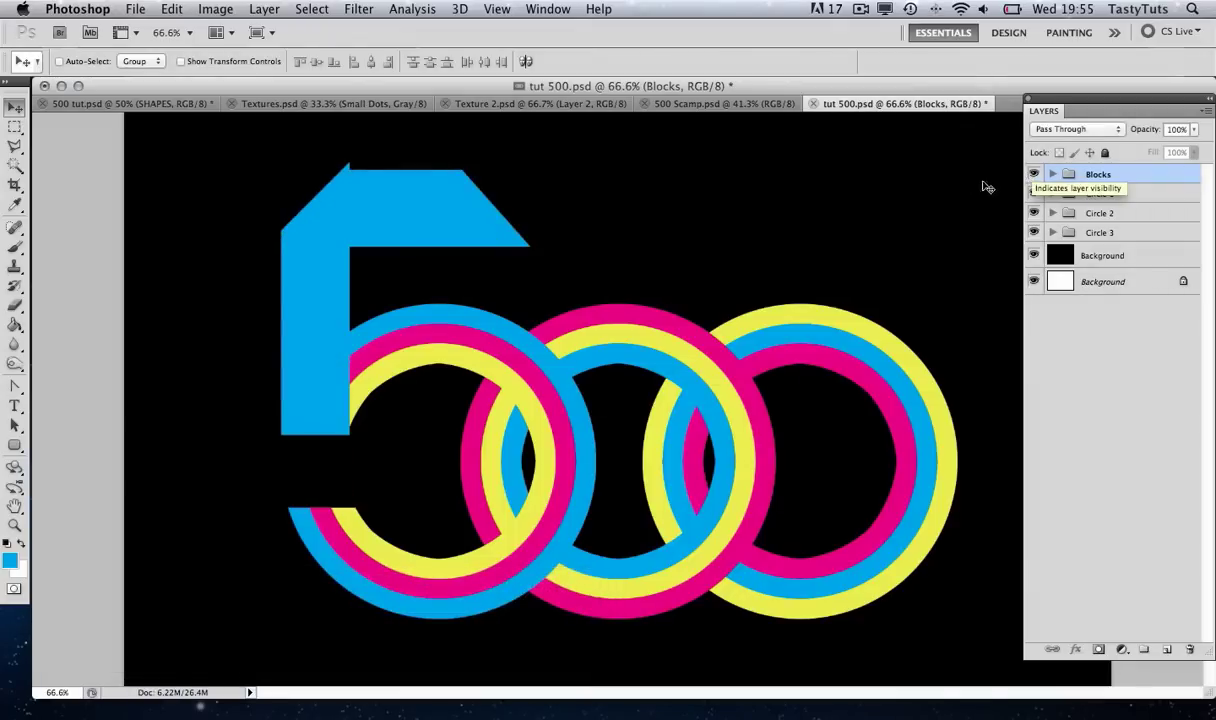
Select the Blocks, Circle 1, Circle 2 and Circle 3 groups and nudge them together to centre the 500 vertically on the canvas
{"action": "key", "text": "z"}
{"action": "left_click", "coordinate": [768, 224], "text": "alt"}
{"action": "left_click", "coordinate": [768, 224]}
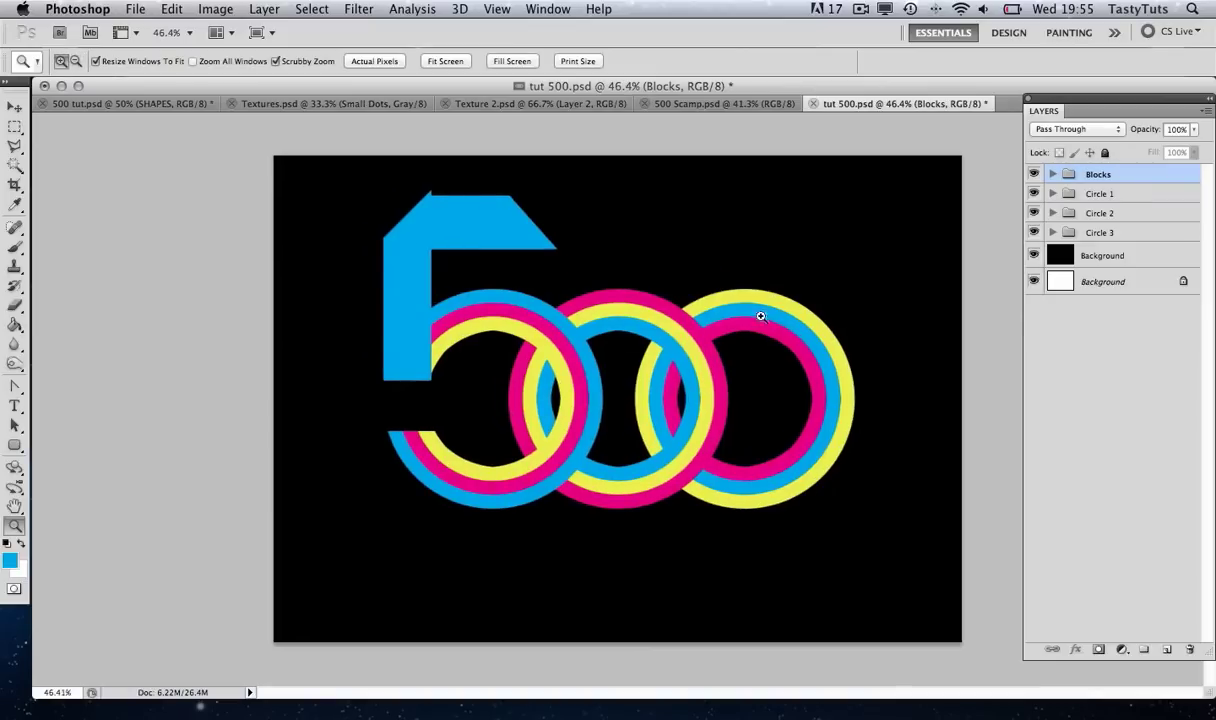
{"action": "key", "text": "v"}
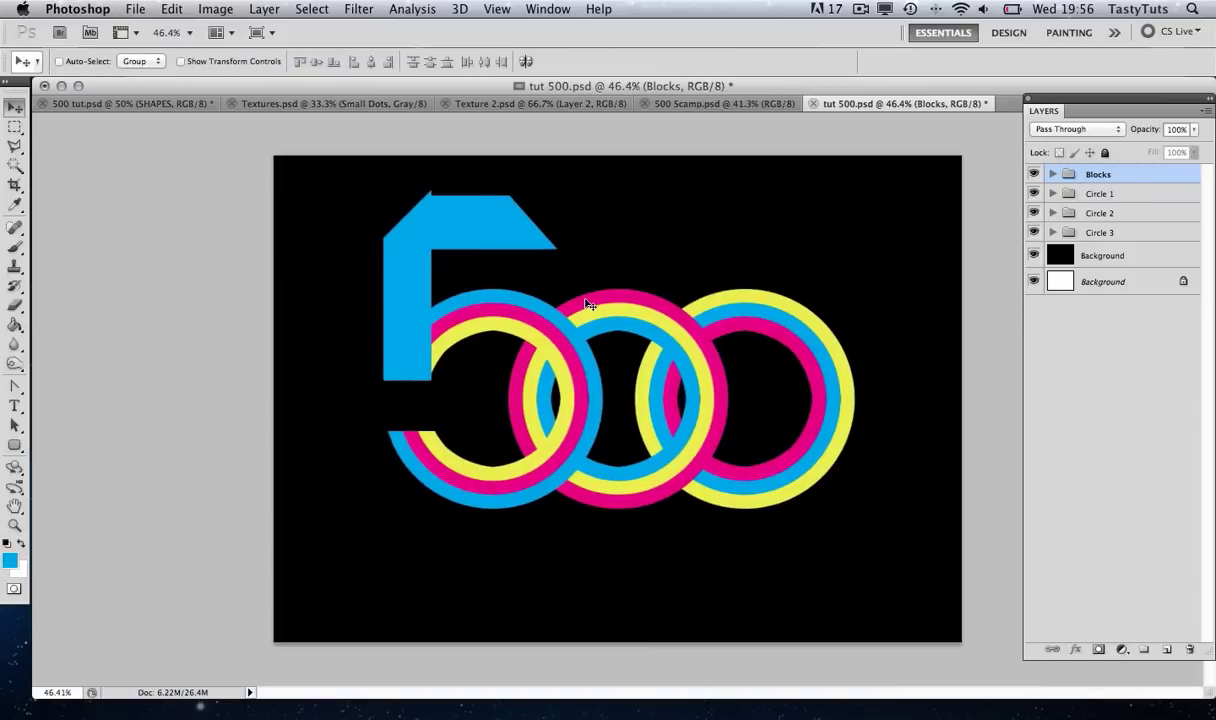
{"action": "left_click", "coordinate": [1099, 233], "text": "shift"}
{"action": "key", "text": "shift+Down"}
{"action": "key", "text": "shift+Down"}
{"action": "key", "text": "shift+Down"}
{"action": "key", "text": "shift+Down"}
{"action": "key", "text": "shift+Down"}
{"action": "key", "text": "shift+Down"}
{"action": "key", "text": "shift+Down"}
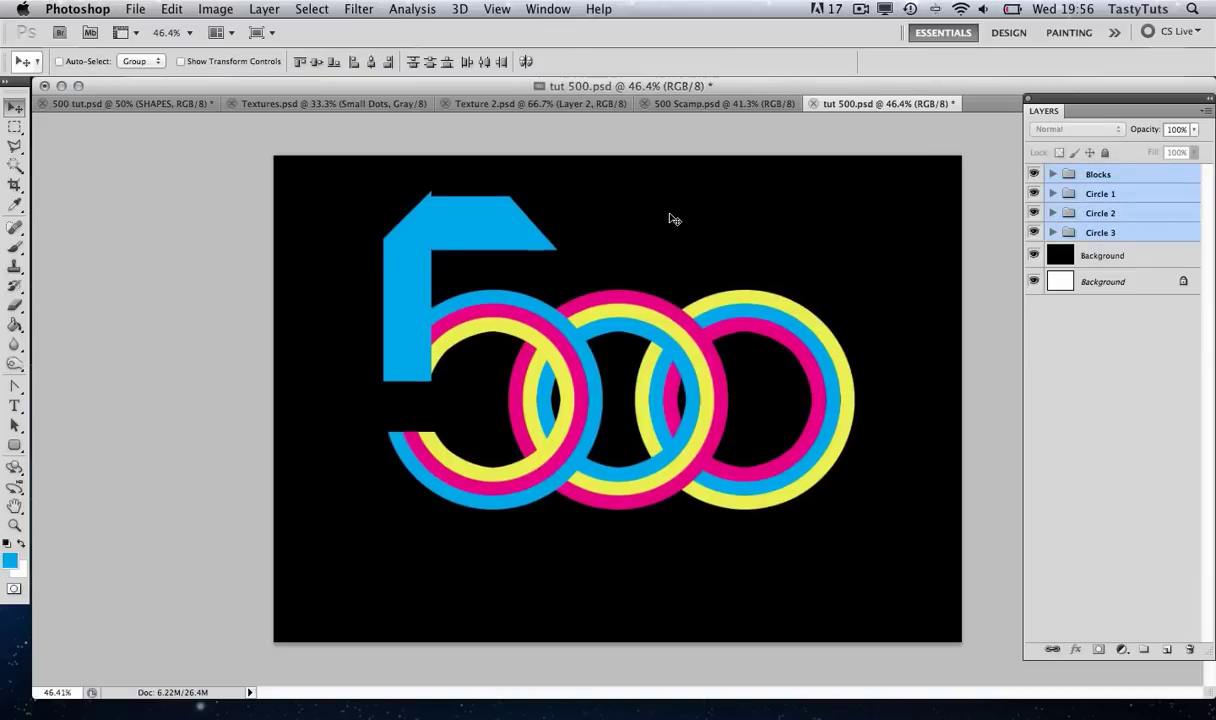
{"action": "key", "text": "shift+Down"}
{"action": "key", "text": "shift+Down"}
{"action": "key", "text": "shift+Up"}
{"action": "key", "text": "shift+Up"}
{"action": "key", "text": "shift+Down"}
{"action": "key", "text": "shift+Down"}
{"action": "key", "text": "shift+Up"}
{"action": "key", "text": "shift+Up"}
{"action": "key", "text": "shift+Down"}
{"action": "key", "text": "shift+Down"}
{"action": "key", "text": "shift+Up"}
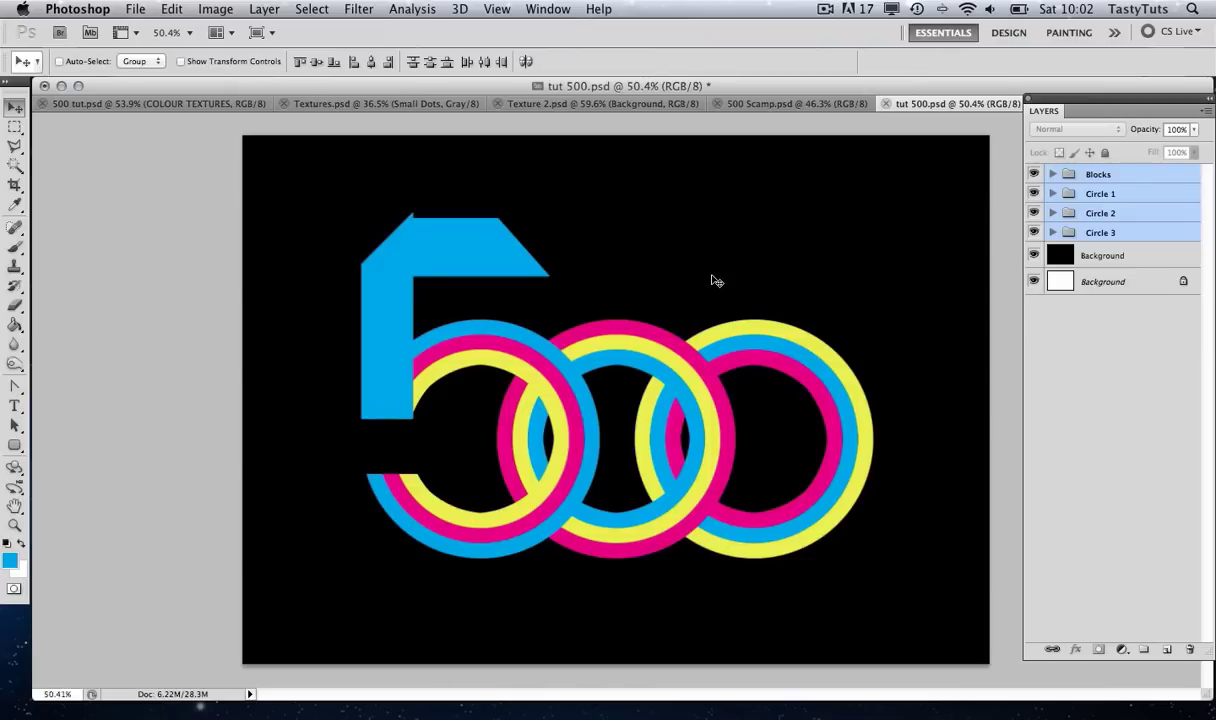
Examine the coloured hand-drawn 500 in 500 Scamp.psd and return to tut 500.psd
{"action": "left_click", "coordinate": [776, 104]}
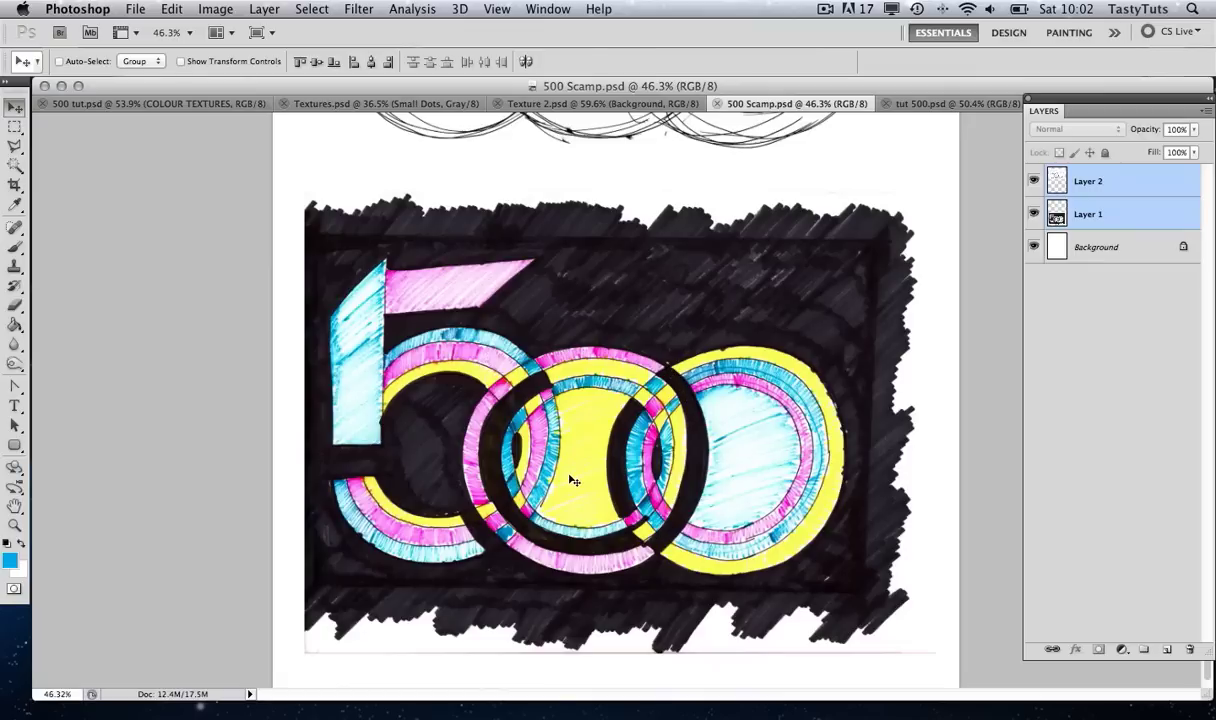
{"action": "left_click", "coordinate": [900, 106]}
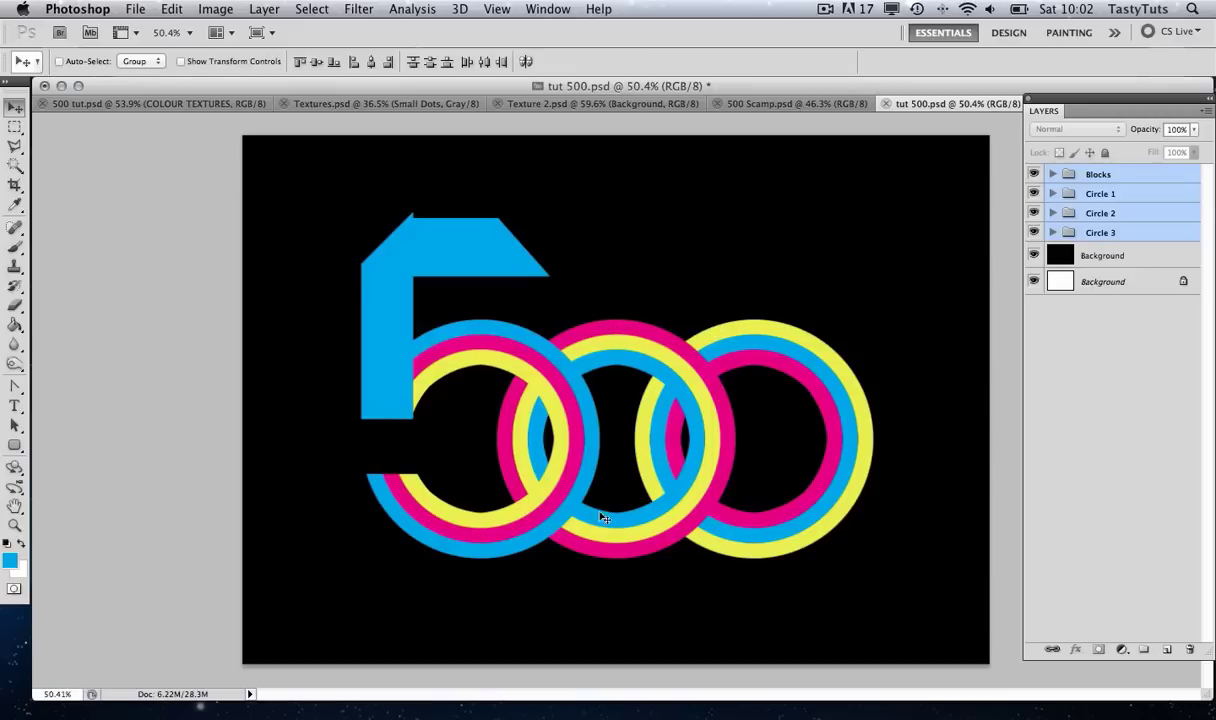
Duplicate the Outer Red layer of the Circle 2 group as a new layer named Black Circle
{"action": "right_click", "coordinate": [629, 330]}
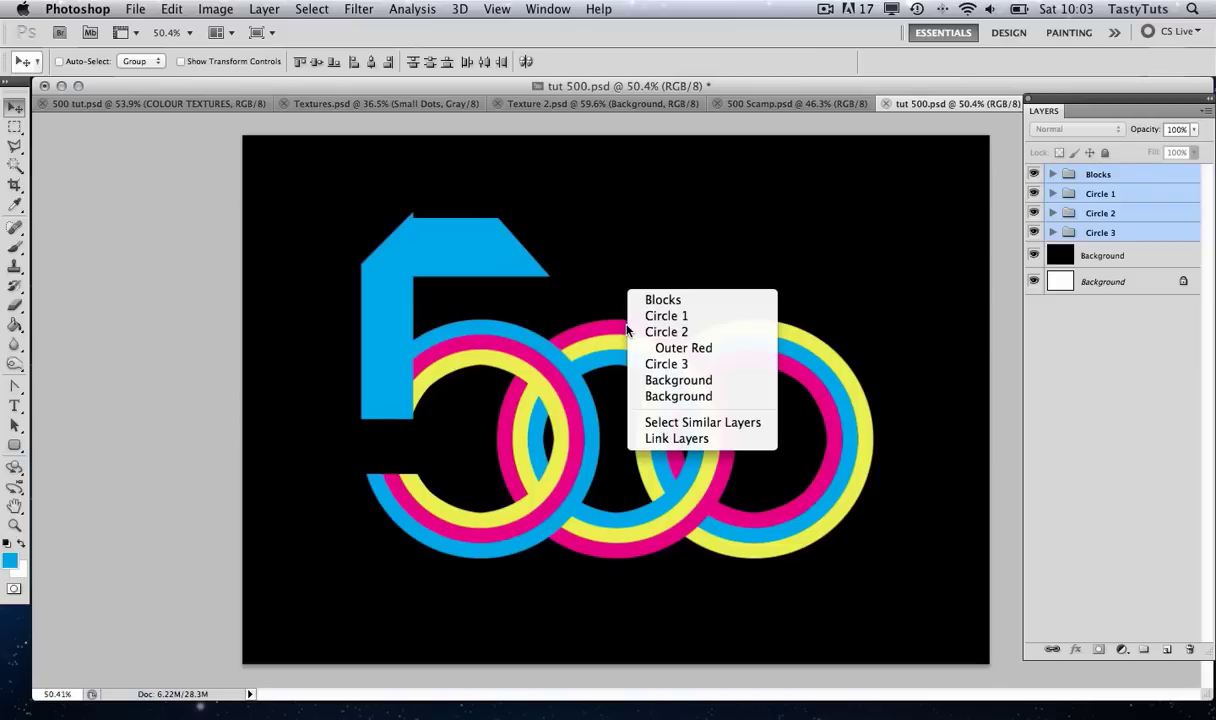
{"action": "left_click", "coordinate": [676, 349]}
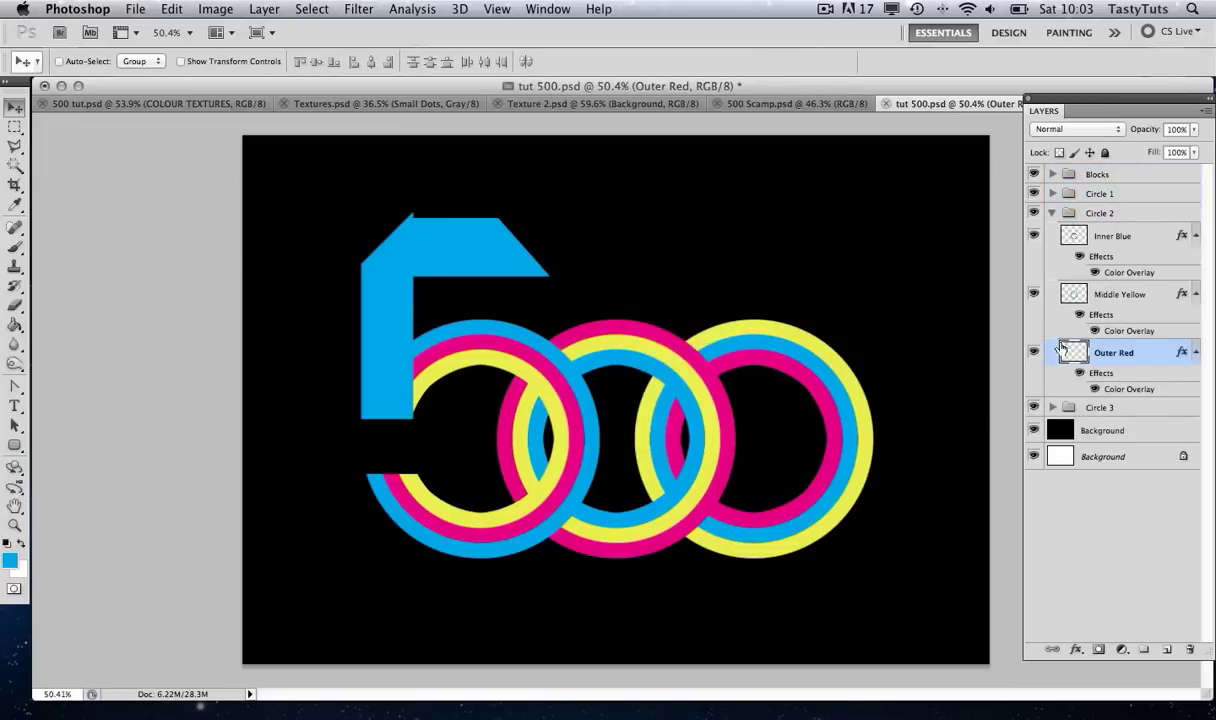
{"action": "left_click", "coordinate": [1034, 352]}
{"action": "left_click", "coordinate": [1034, 352]}
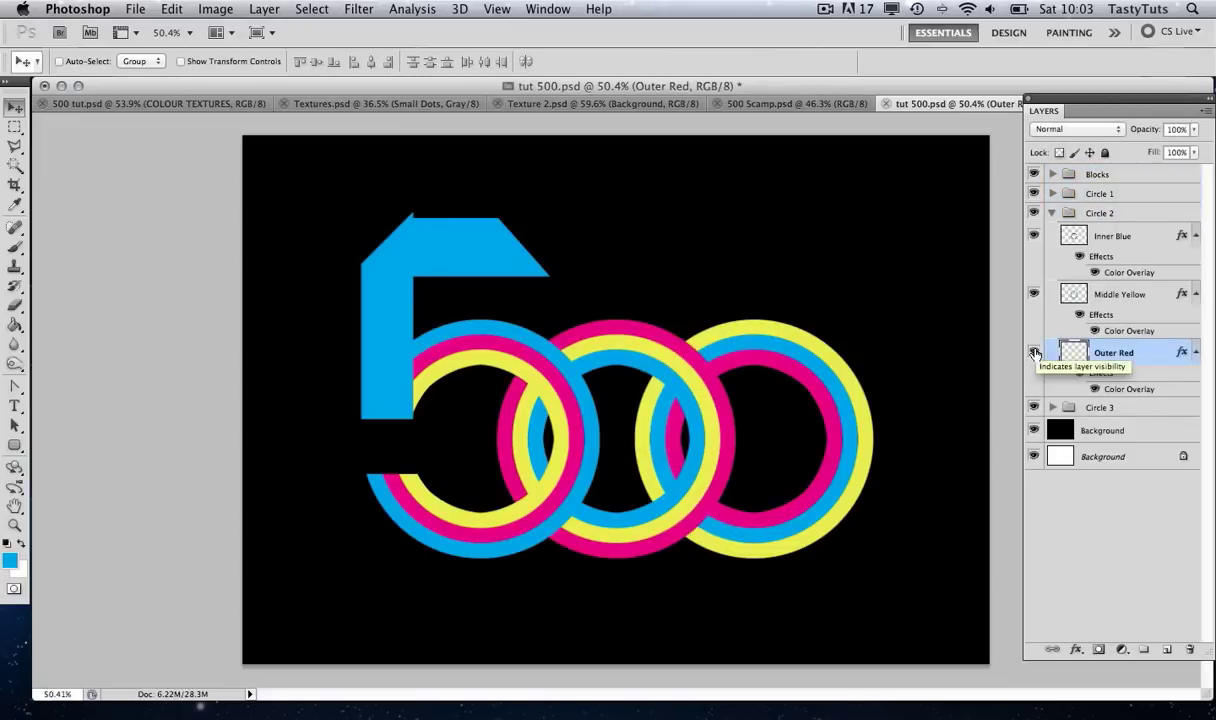
{"action": "right_click", "coordinate": [1148, 353]}
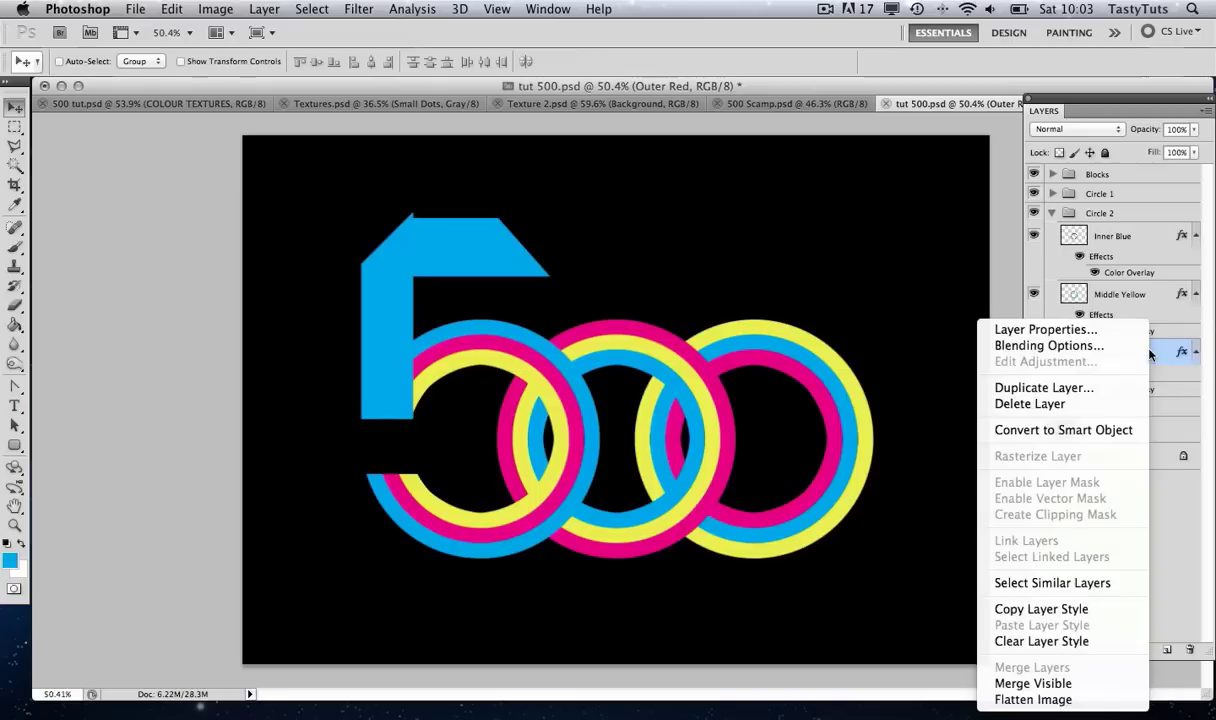
{"action": "left_click", "coordinate": [1088, 387]}
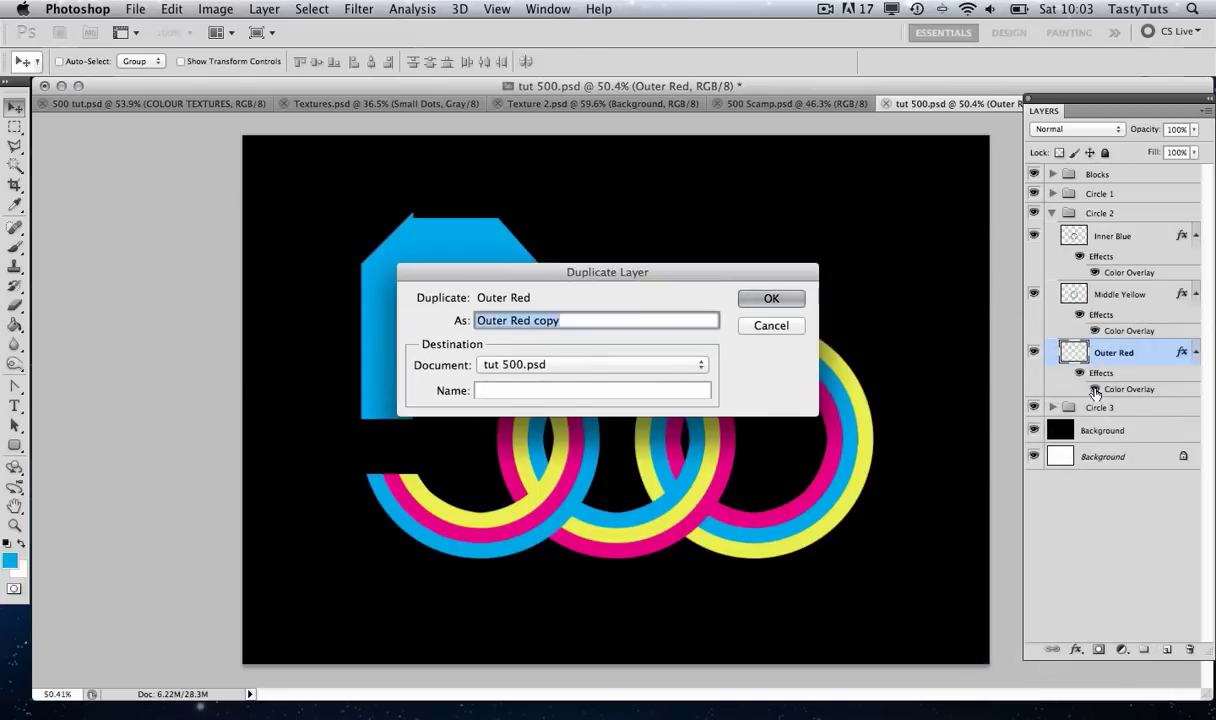
{"action": "type", "text": "Bla"}
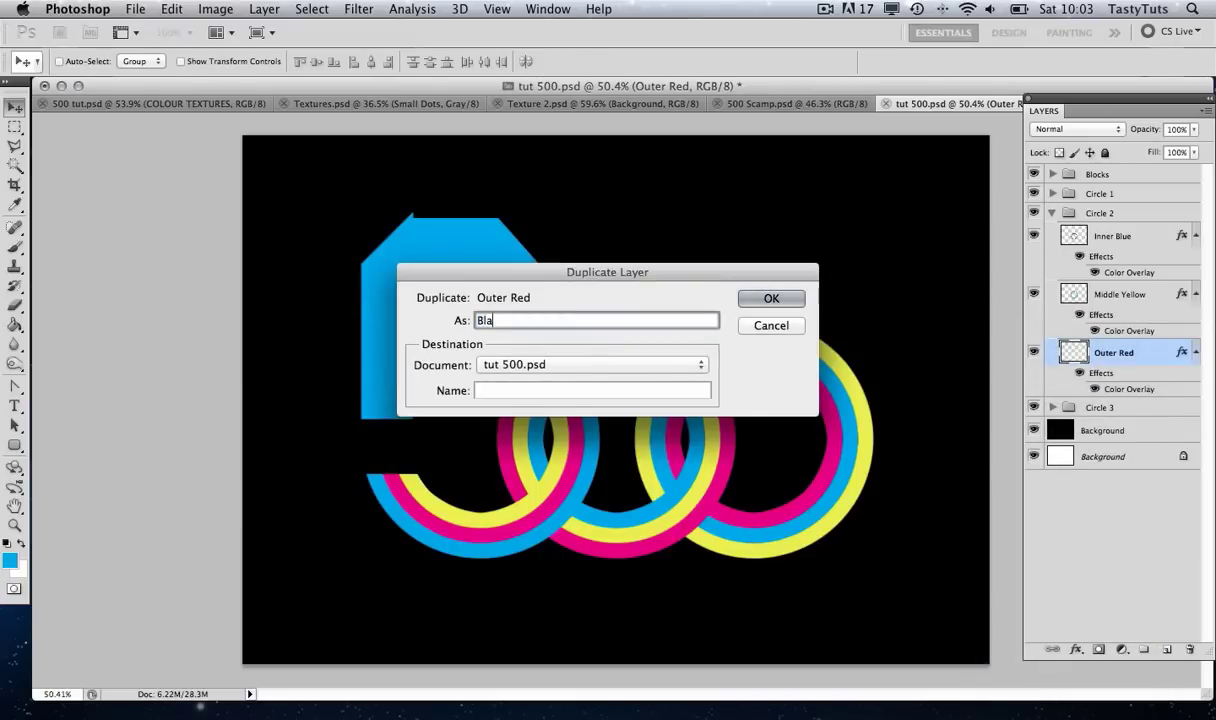
{"action": "type", "text": "ck Circle"}
{"action": "left_click", "coordinate": [751, 300]}
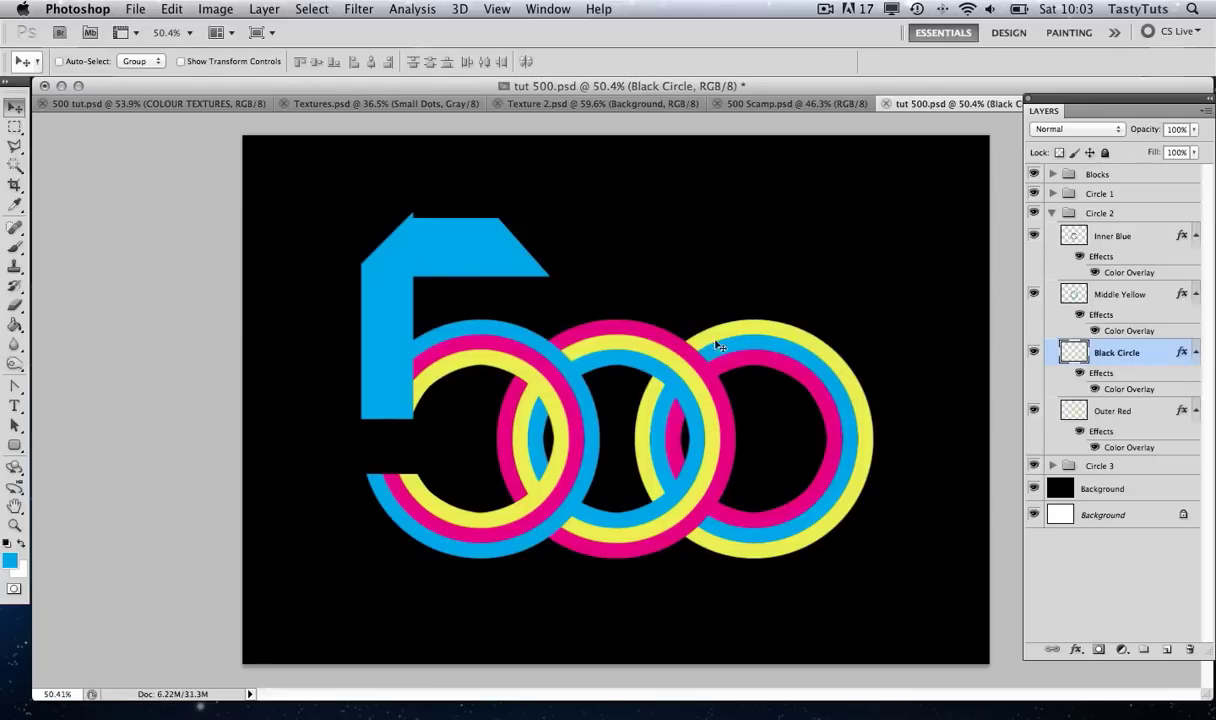
Change the Black Circle layer's Color Overlay to the canvas black and compare the artwork with the sketch in 500 Scamp.psd
{"action": "double_click", "coordinate": [1165, 355]}
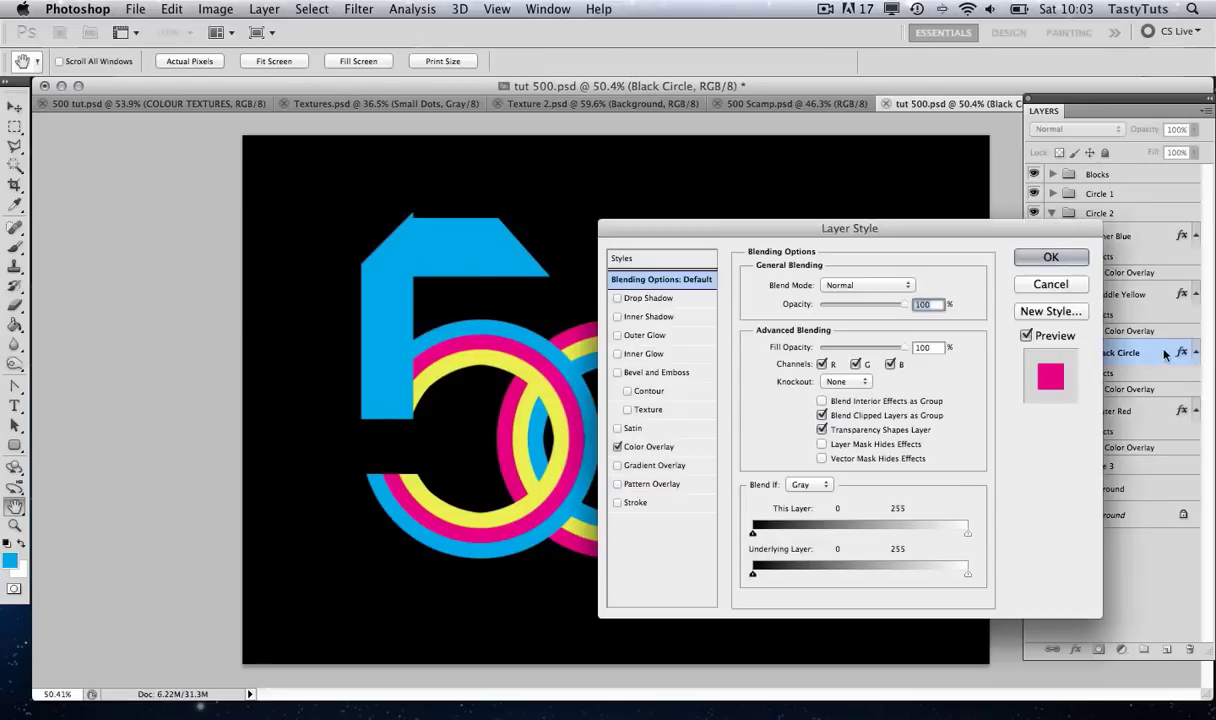
{"action": "left_click", "coordinate": [680, 447]}
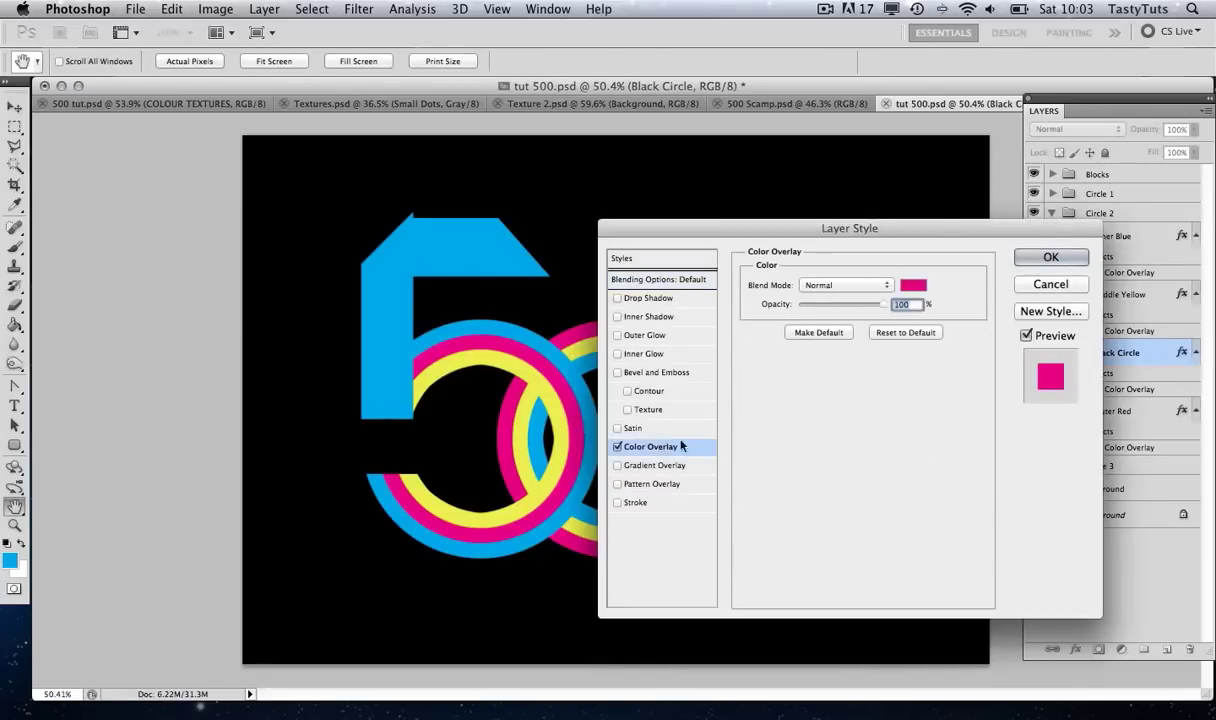
{"action": "left_click", "coordinate": [913, 285]}
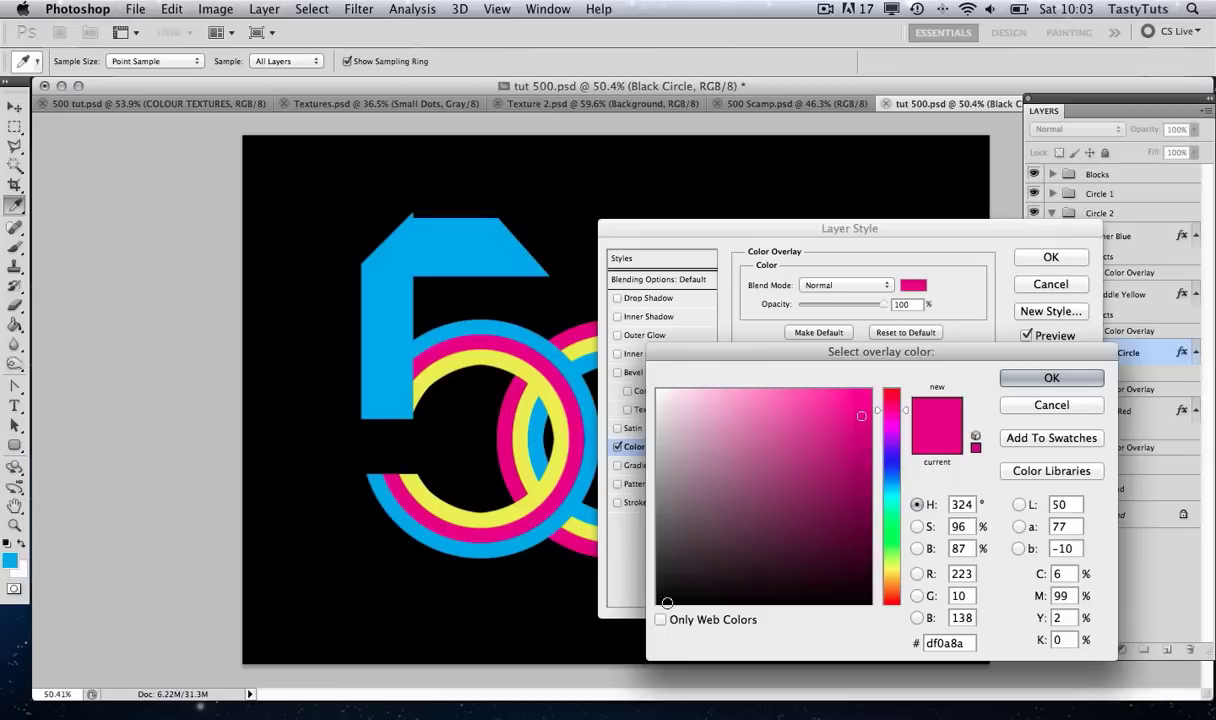
{"action": "left_click", "coordinate": [527, 170]}
{"action": "left_click", "coordinate": [1052, 378]}
{"action": "left_click", "coordinate": [1051, 258]}
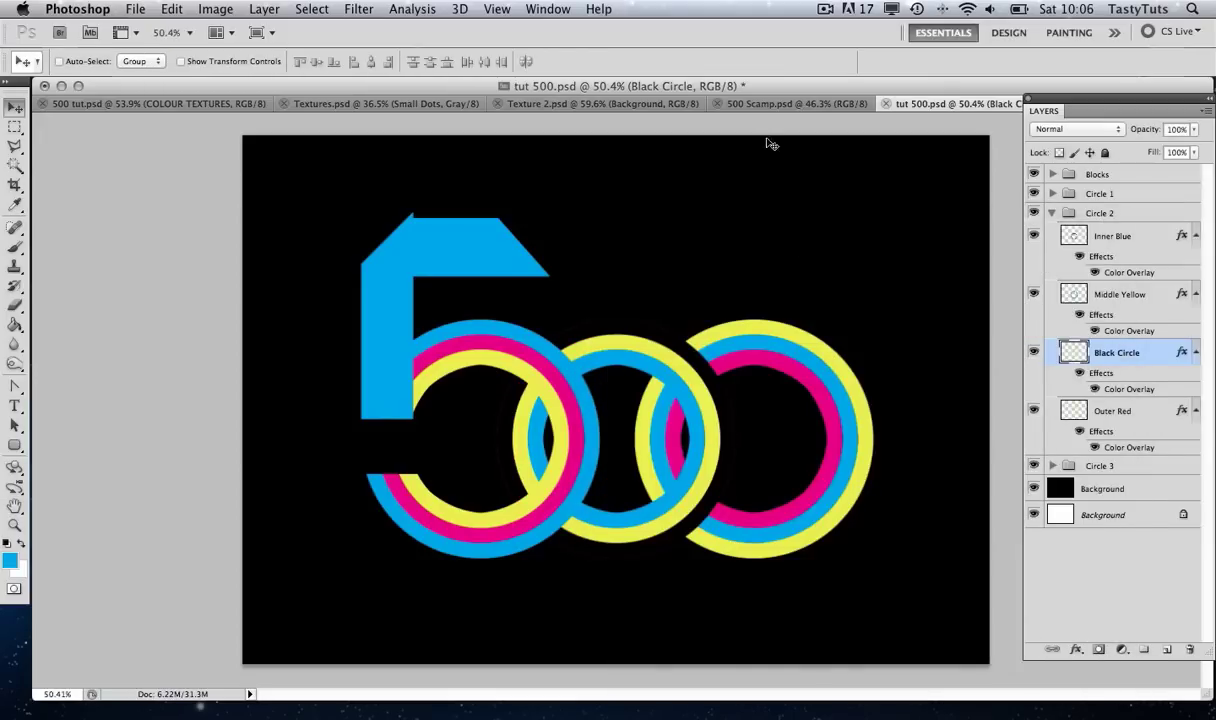
{"action": "left_click", "coordinate": [740, 103]}
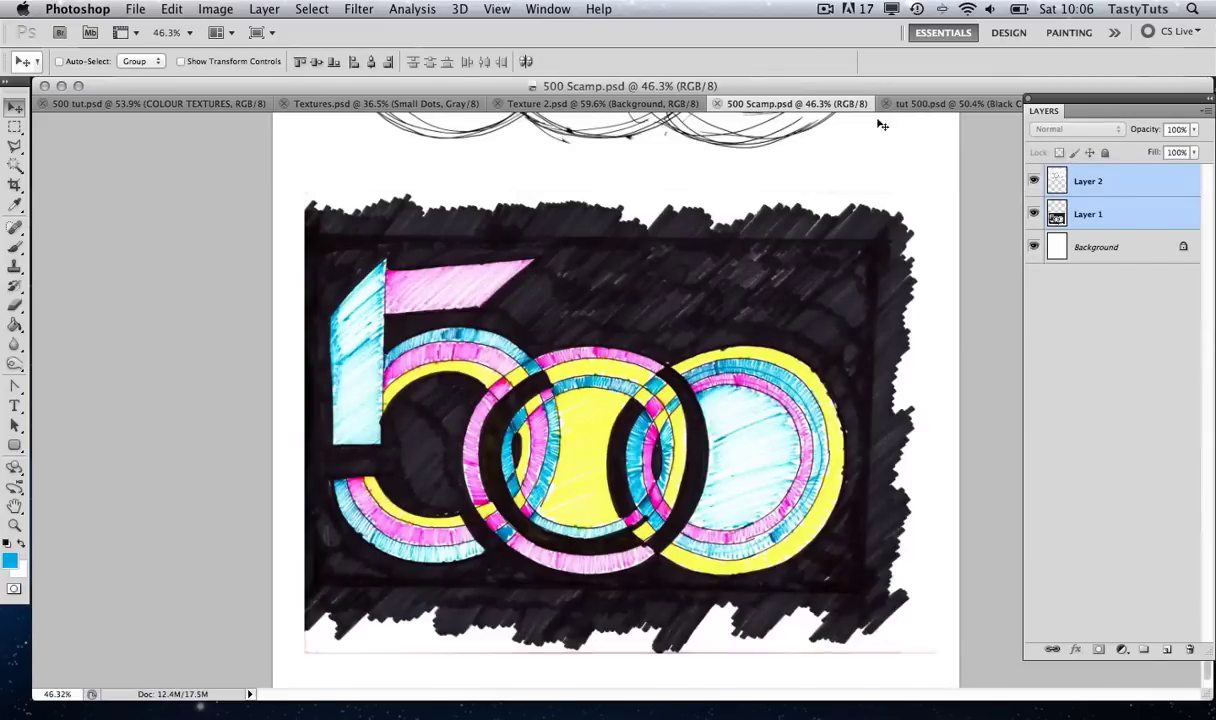
{"action": "left_click", "coordinate": [930, 103]}
Outline all of the Black Circle ring except its arc across the third circle with the Polygonal Lasso, delete that area and deselect
{"action": "key", "text": "z"}
{"action": "left_click_drag", "start_coordinate": [670, 410], "coordinate": [670, 396]}
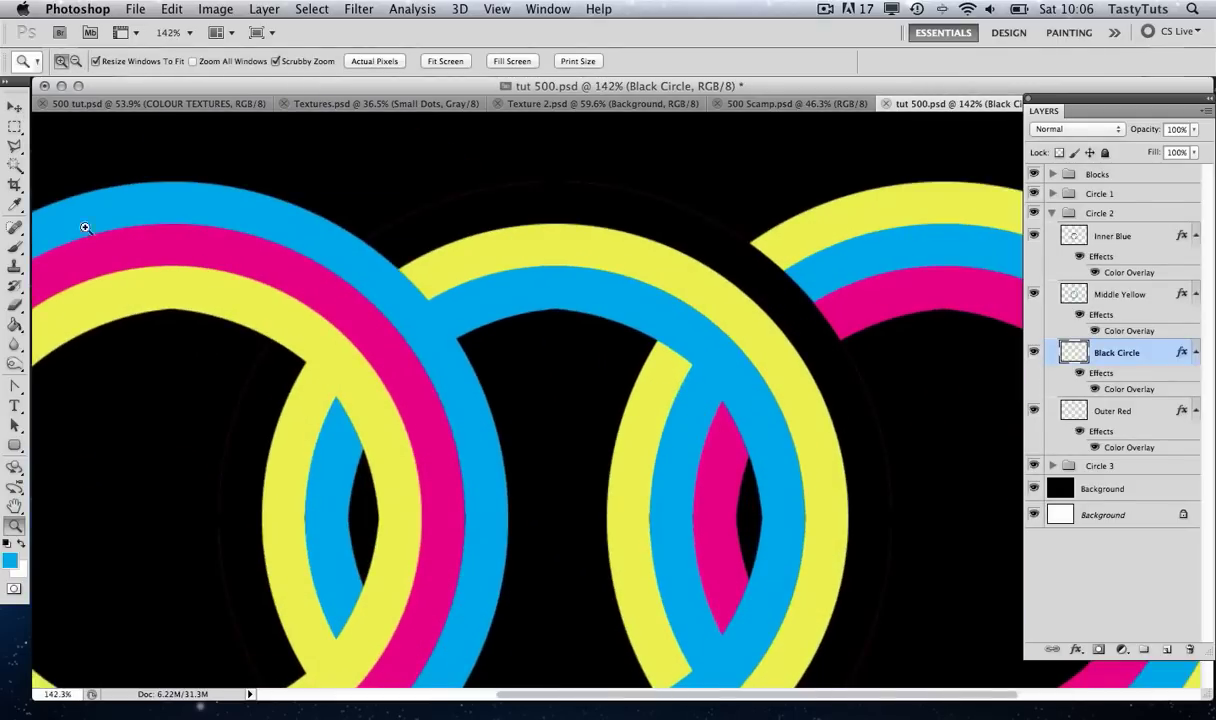
{"action": "left_click", "coordinate": [15, 146]}
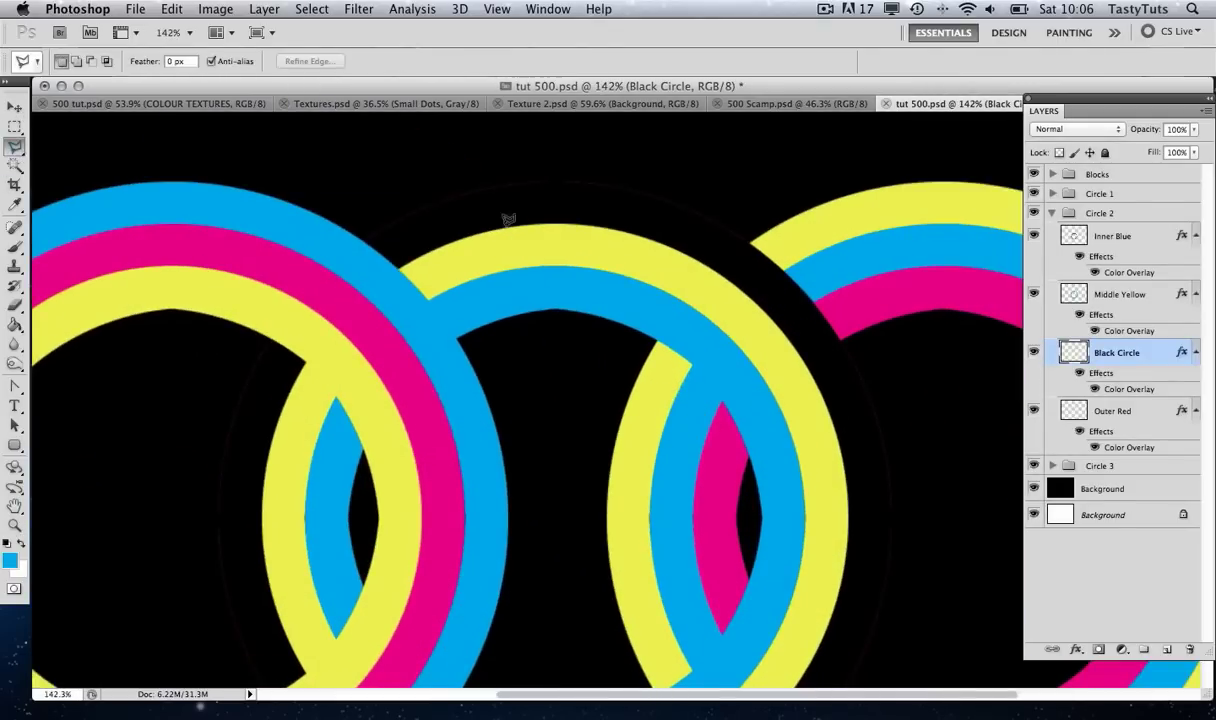
{"action": "left_click", "coordinate": [752, 240]}
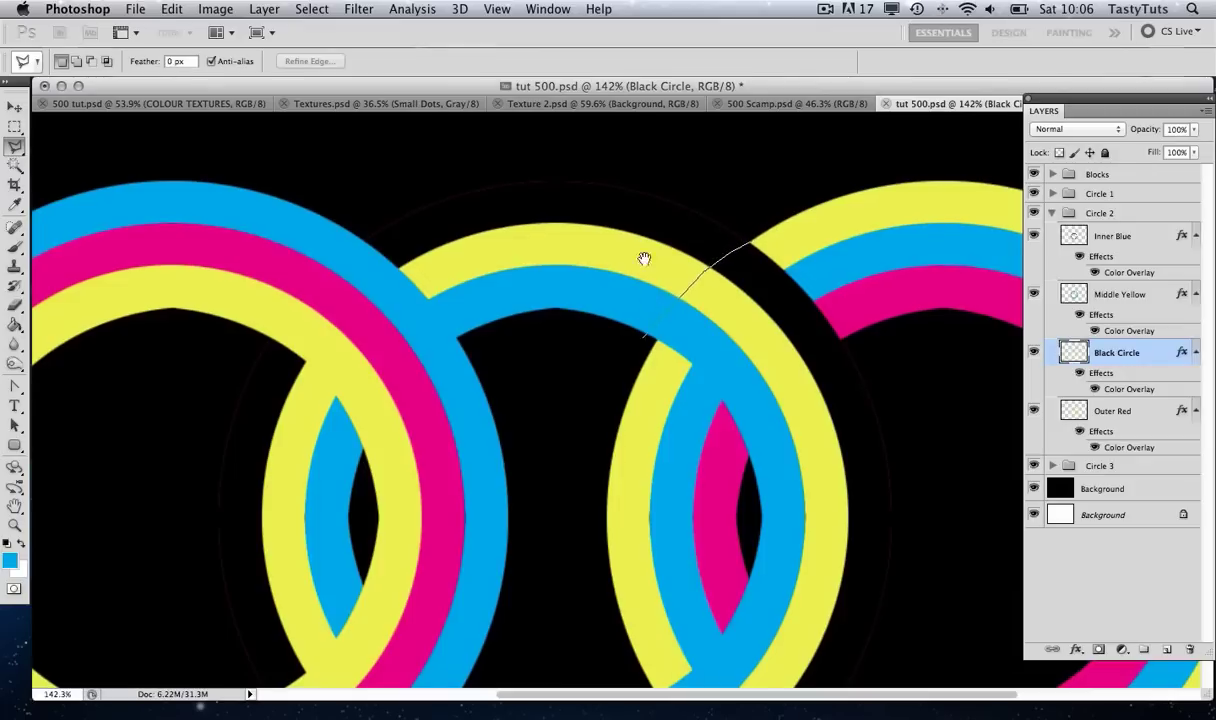
{"action": "scroll", "coordinate": [643, 331], "scroll_direction": "down", "scroll_amount": 5}
{"action": "left_click", "coordinate": [689, 484]}
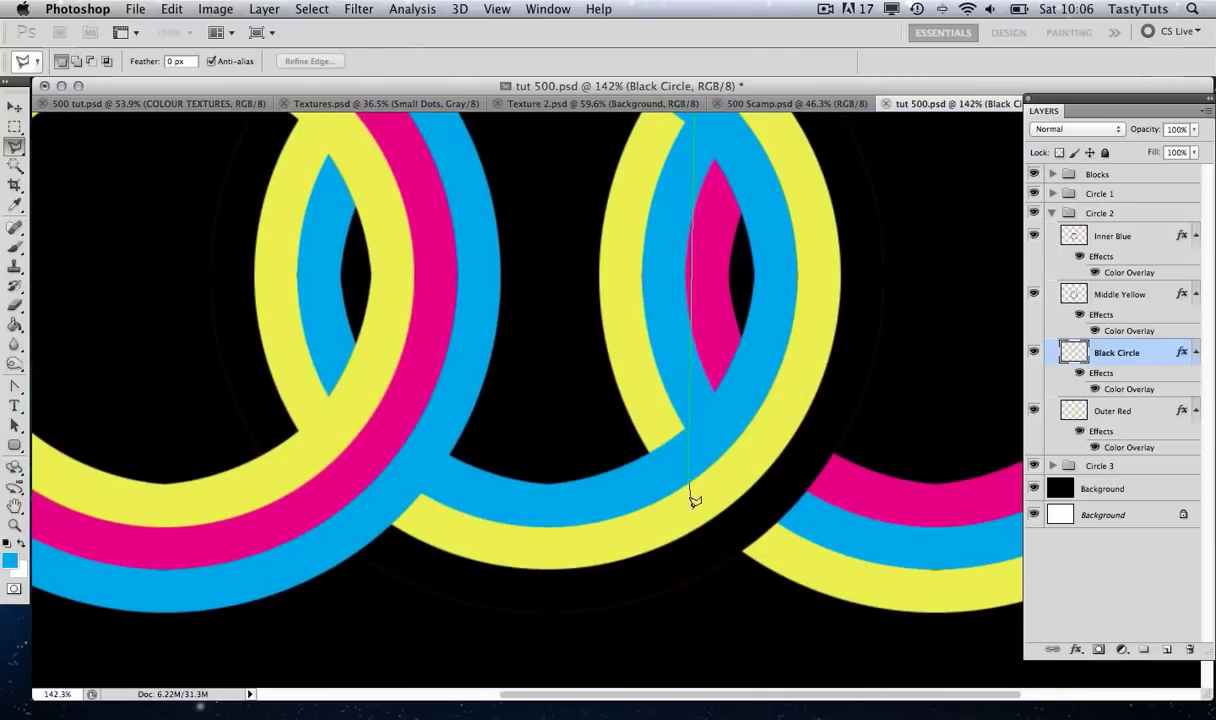
{"action": "left_click", "coordinate": [704, 520]}
{"action": "left_click", "coordinate": [742, 550]}
{"action": "left_click", "coordinate": [738, 598]}
{"action": "left_click", "coordinate": [397, 630]}
{"action": "left_click", "coordinate": [245, 487]}
{"action": "left_click_drag", "start_coordinate": [133, 283], "coordinate": [185, 631]}
{"action": "left_click", "coordinate": [181, 495]}
{"action": "left_click", "coordinate": [248, 302]}
{"action": "left_click", "coordinate": [450, 228]}
{"action": "double_click", "coordinate": [770, 178]}
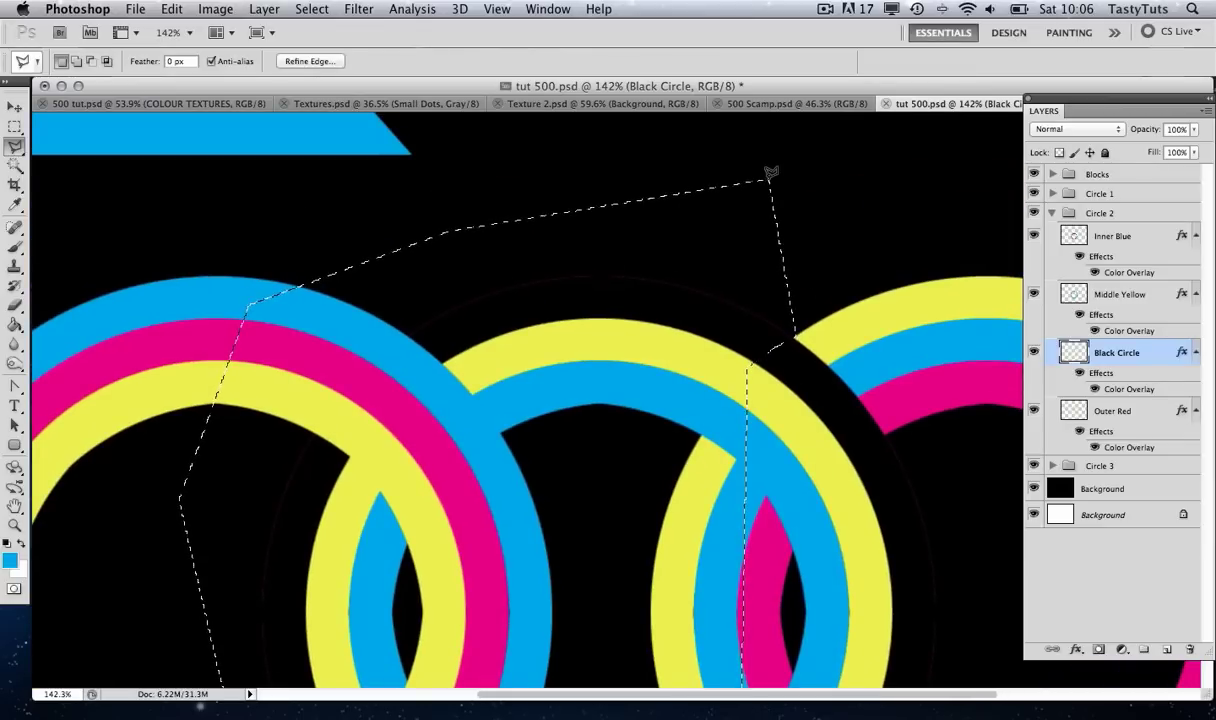
{"action": "key", "text": "Delete"}
{"action": "key", "text": "z"}
{"action": "left_click", "coordinate": [648, 396], "text": "alt"}
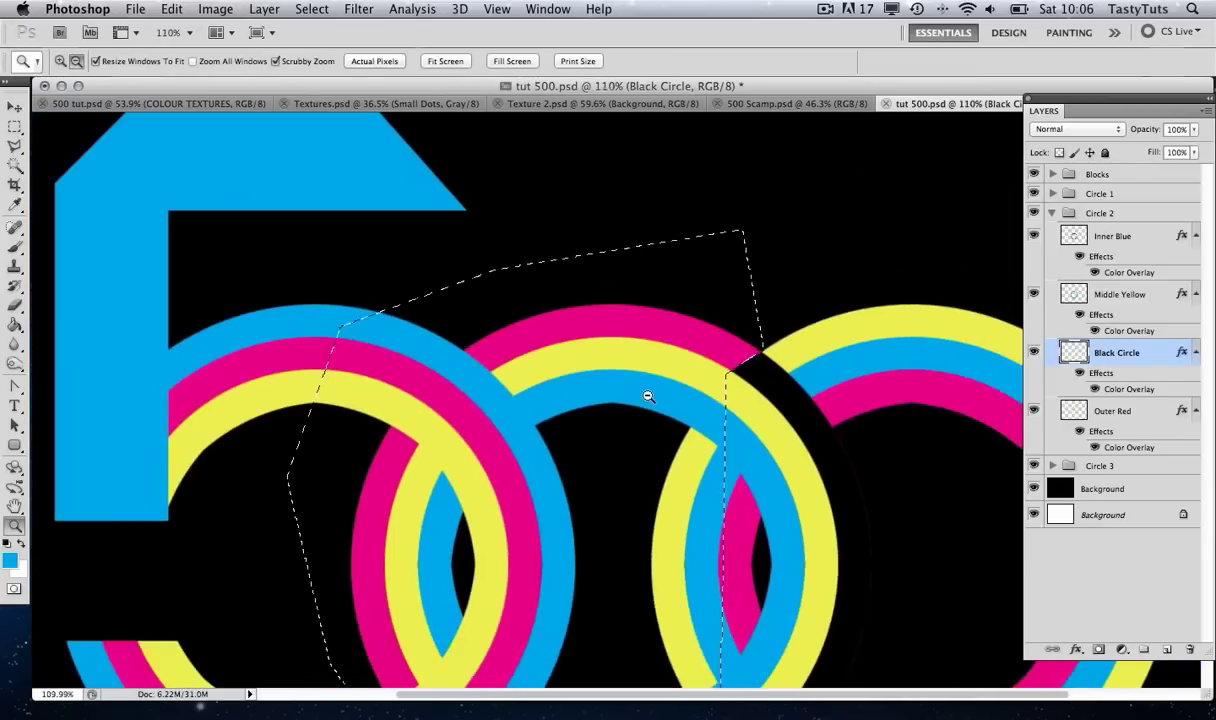
{"action": "key", "text": "ctrl+d"}
{"action": "scroll", "coordinate": [676, 362], "scroll_direction": "down", "scroll_amount": 1}
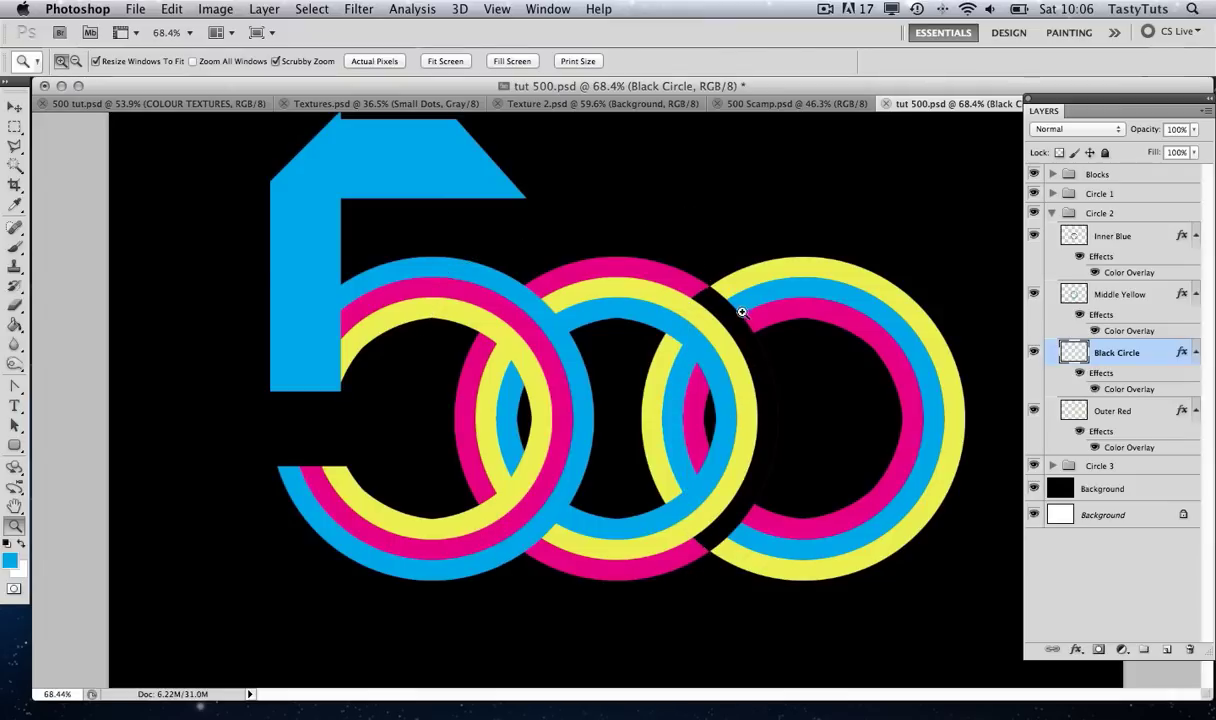
Toggle the Black Circle layer's visibility to check the remaining black arc over the third circle
{"action": "left_click", "coordinate": [1034, 352]}
{"action": "left_click", "coordinate": [1034, 352]}
{"action": "left_click", "coordinate": [1034, 352]}
{"action": "left_click", "coordinate": [1034, 352]}
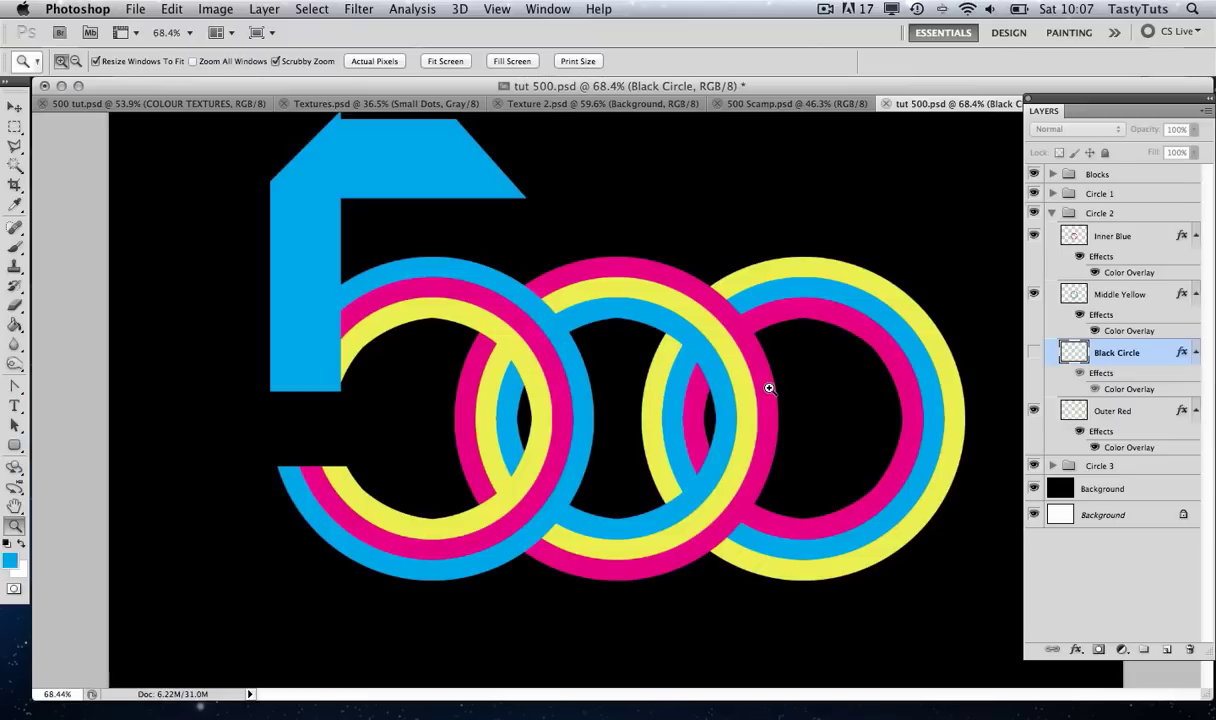
{"action": "left_click", "coordinate": [1033, 352]}
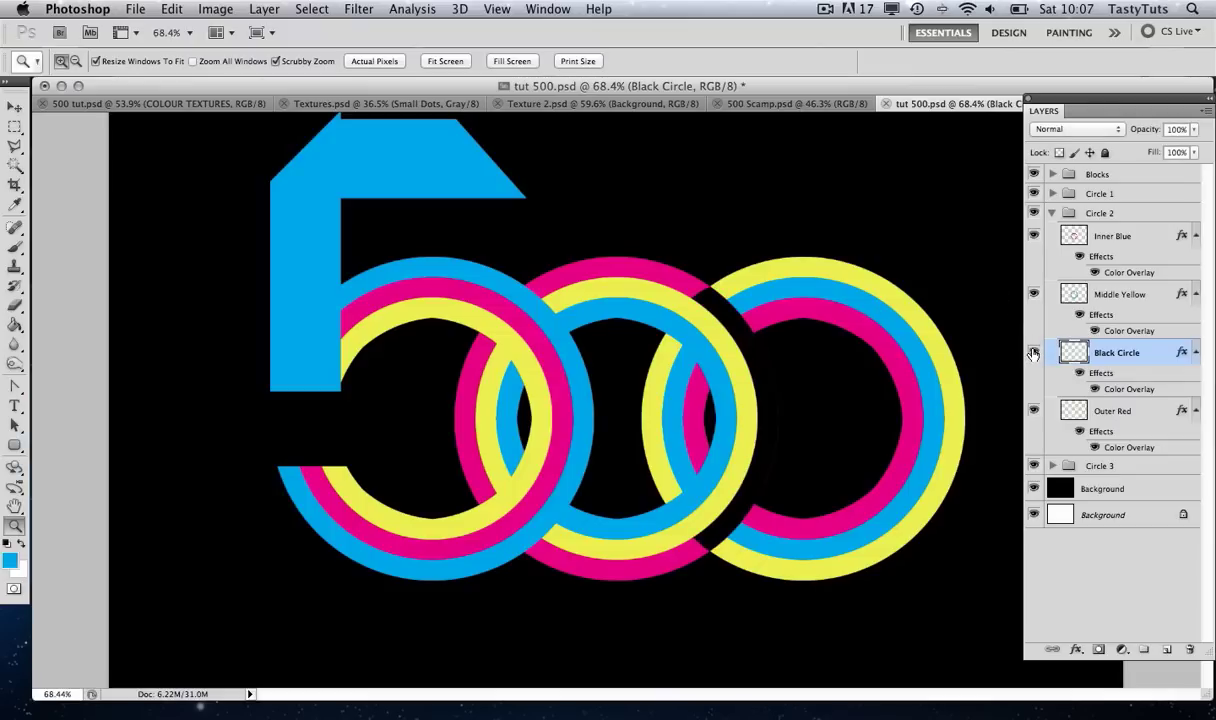
Move the Black Circle layer out of the Circle 2 group to just below Blocks and collapse the Circle 2 group
{"action": "key", "text": "v"}
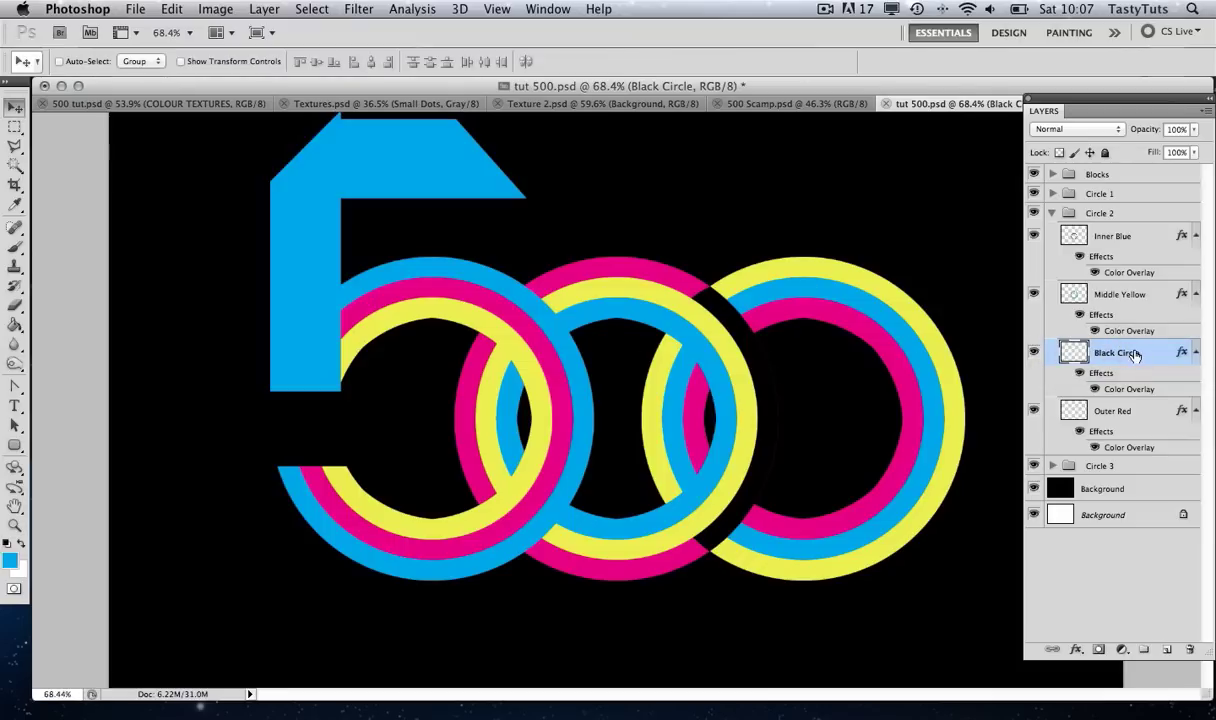
{"action": "left_click", "coordinate": [1025, 348]}
{"action": "left_click", "coordinate": [1025, 348]}
{"action": "left_click_drag", "start_coordinate": [1104, 354], "coordinate": [1096, 184]}
{"action": "left_click", "coordinate": [1053, 271]}
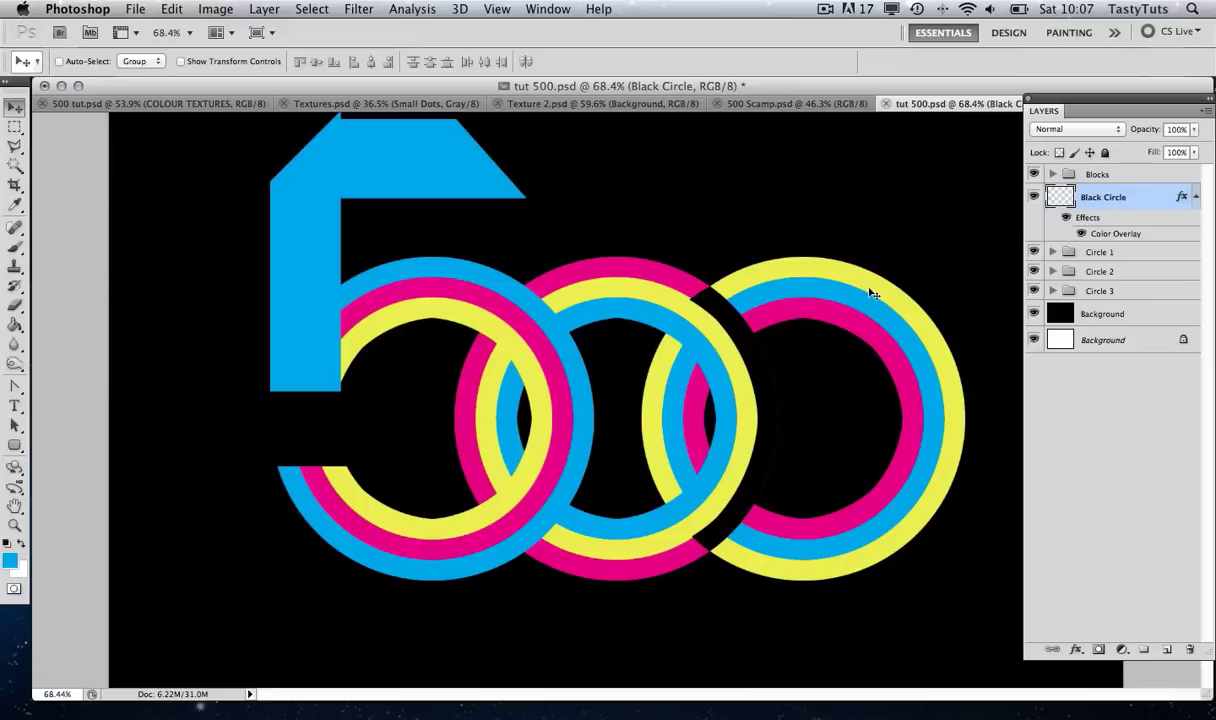
Check the sketch in 500 Scamp.psd, then duplicate the Outer Yellow layer of Circle 3 in tut 500.psd as Black Ring
{"action": "left_click", "coordinate": [728, 104]}
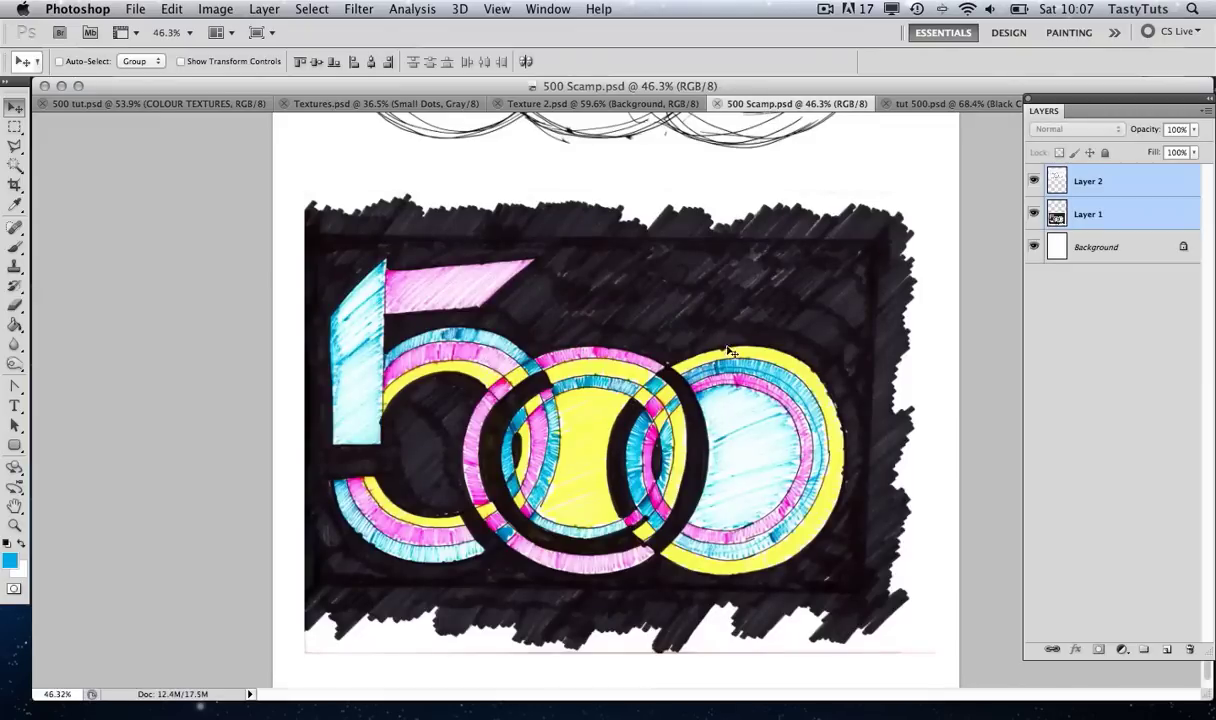
{"action": "left_click", "coordinate": [930, 104]}
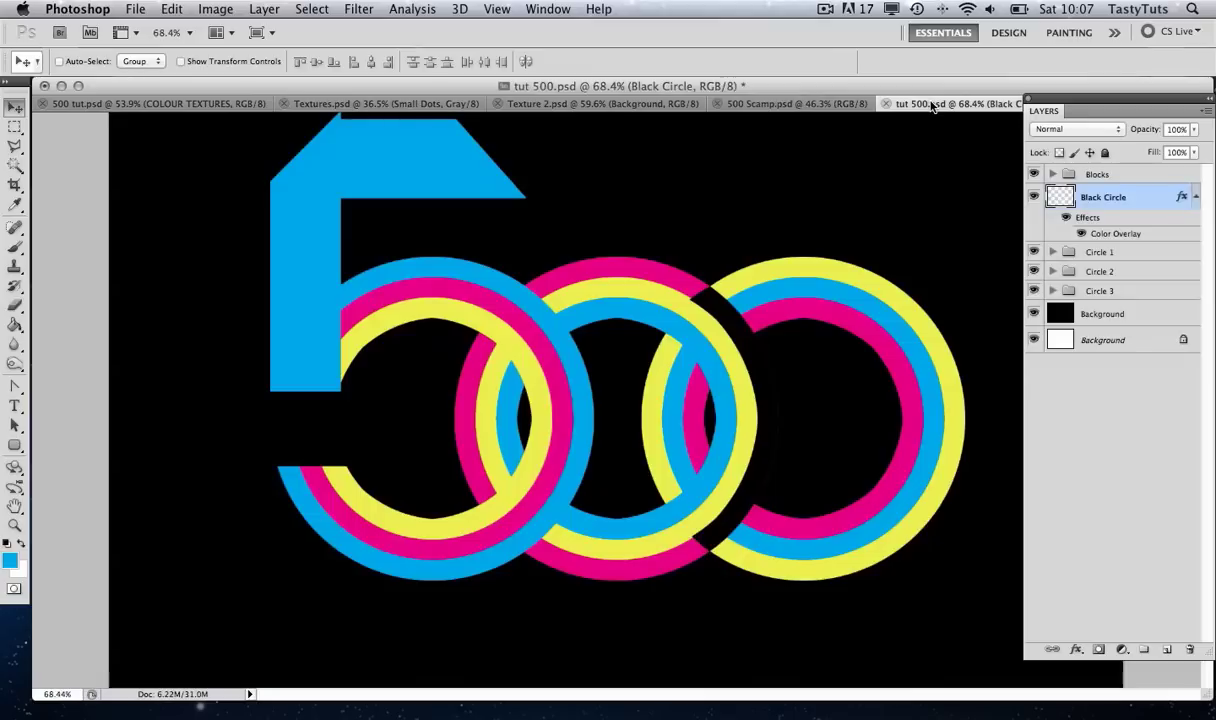
{"action": "right_click", "coordinate": [744, 231]}
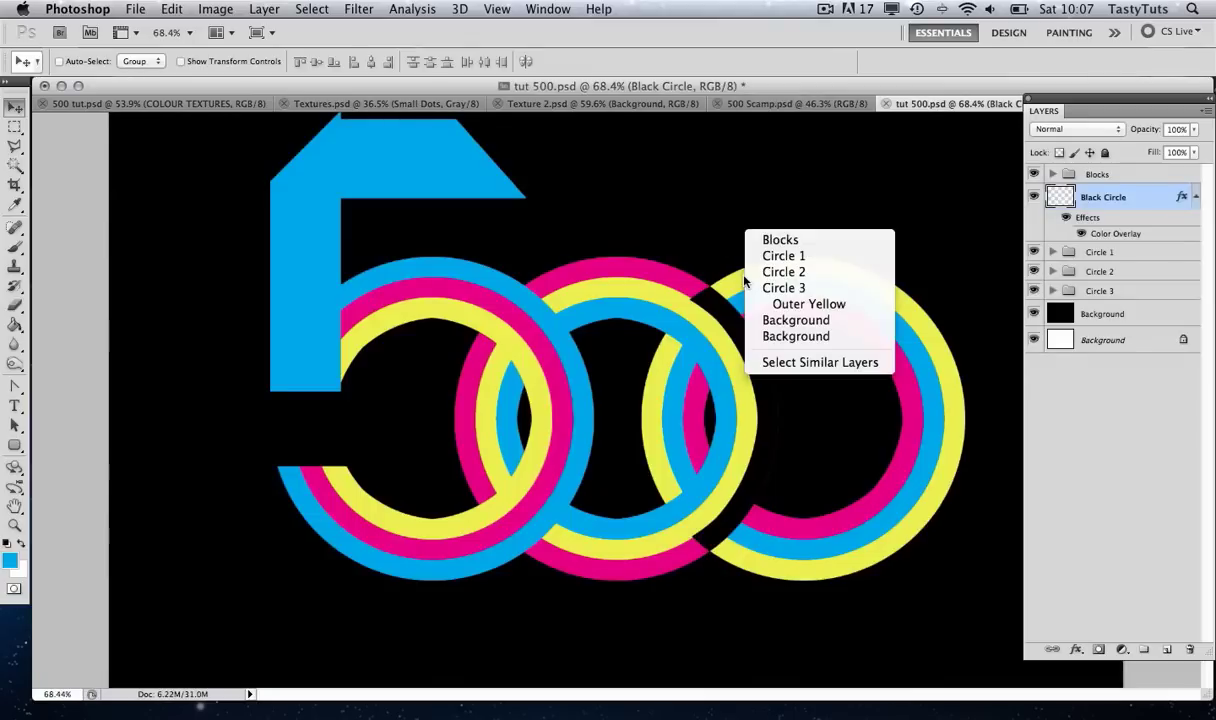
{"action": "left_click", "coordinate": [806, 304]}
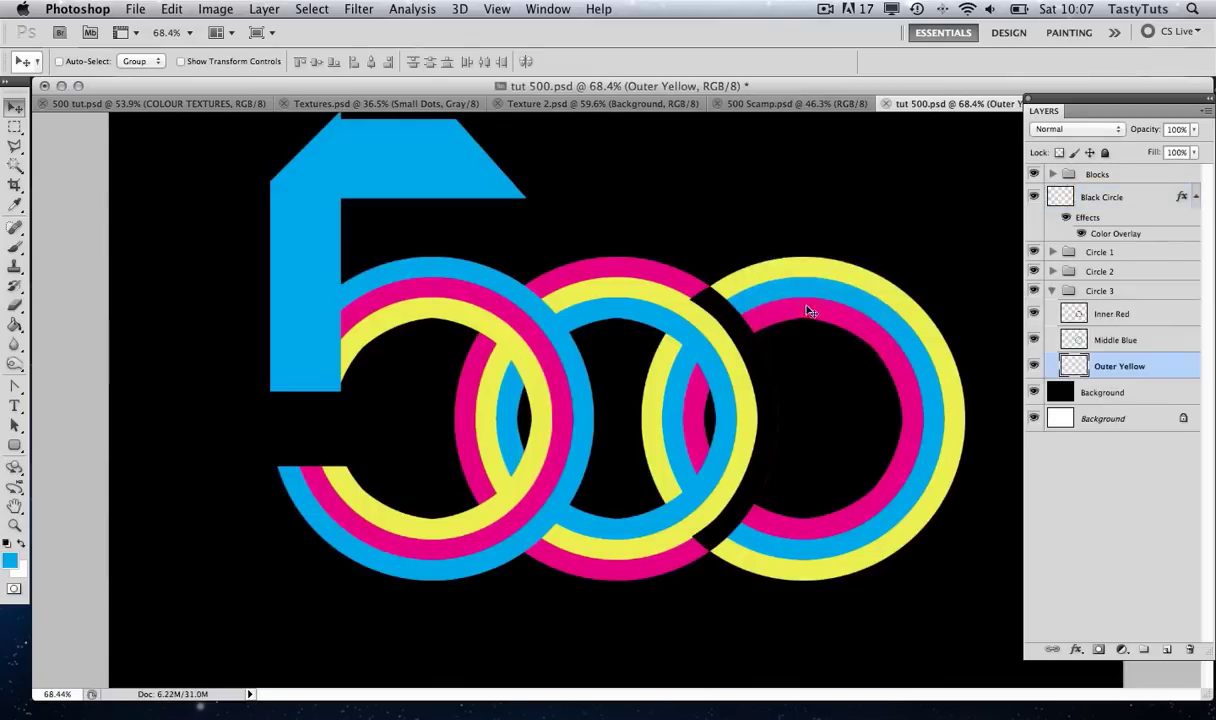
{"action": "left_click", "coordinate": [1036, 366]}
{"action": "left_click", "coordinate": [1036, 366]}
{"action": "right_click", "coordinate": [1157, 372]}
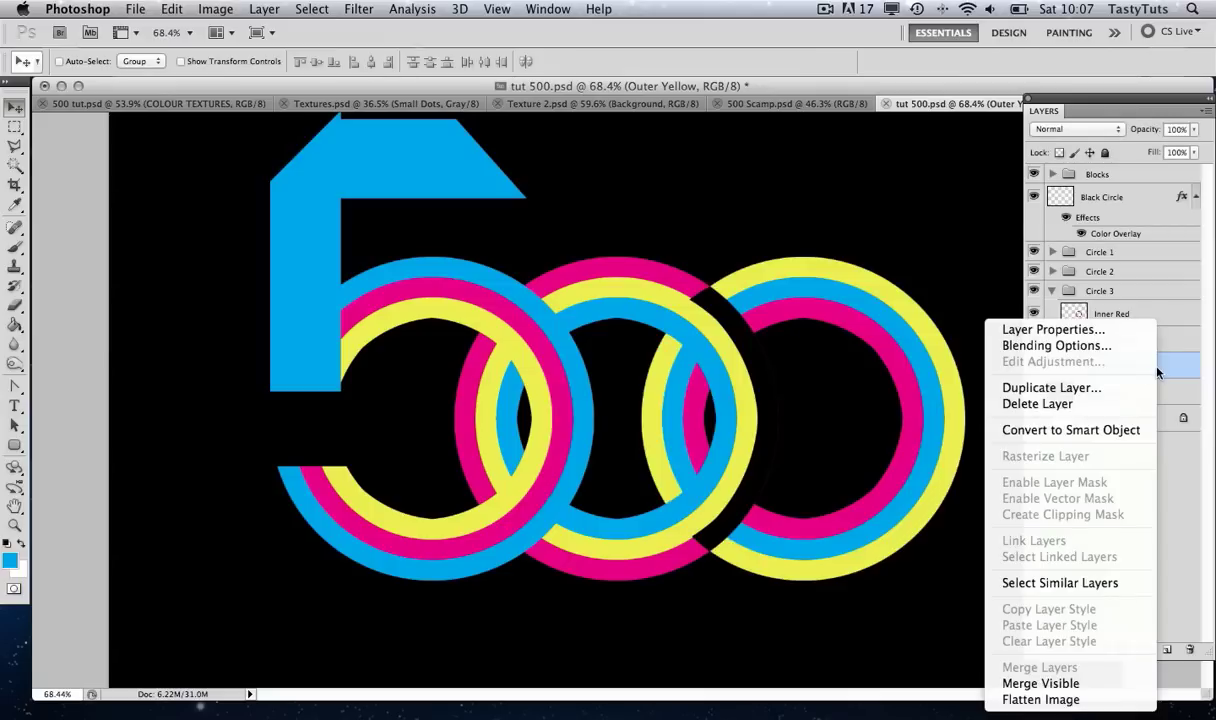
{"action": "left_click", "coordinate": [1091, 390]}
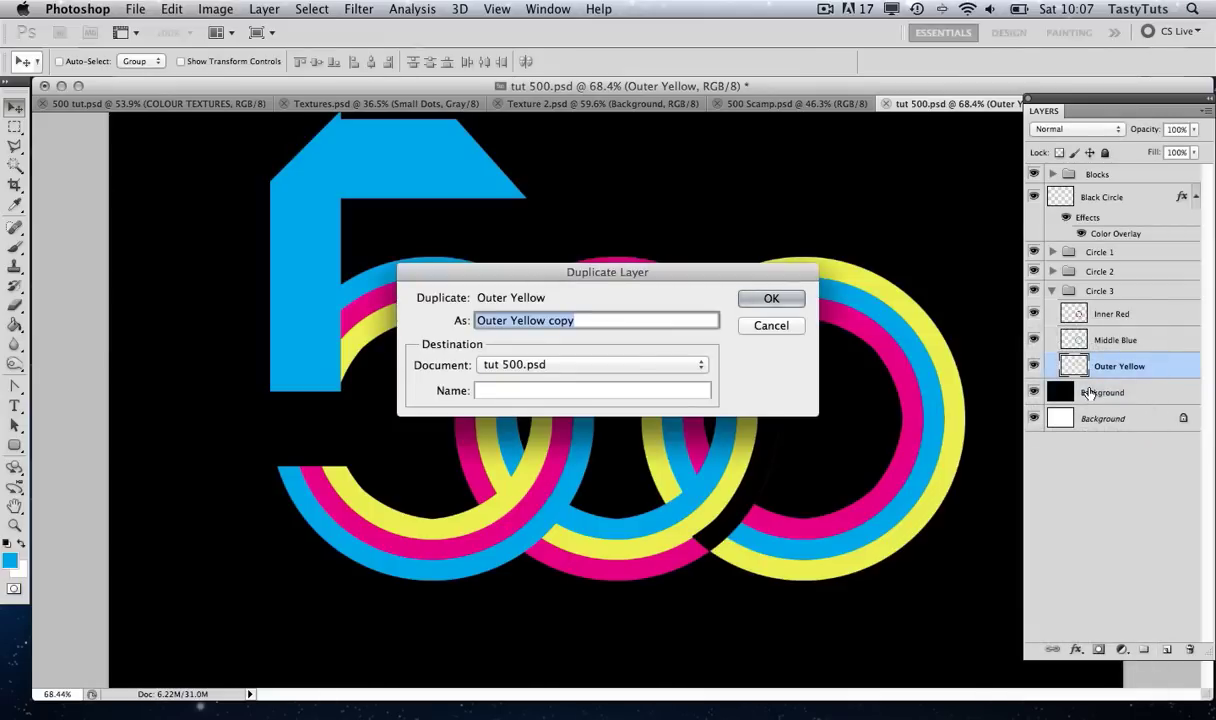
{"action": "type", "text": "Black Ring"}
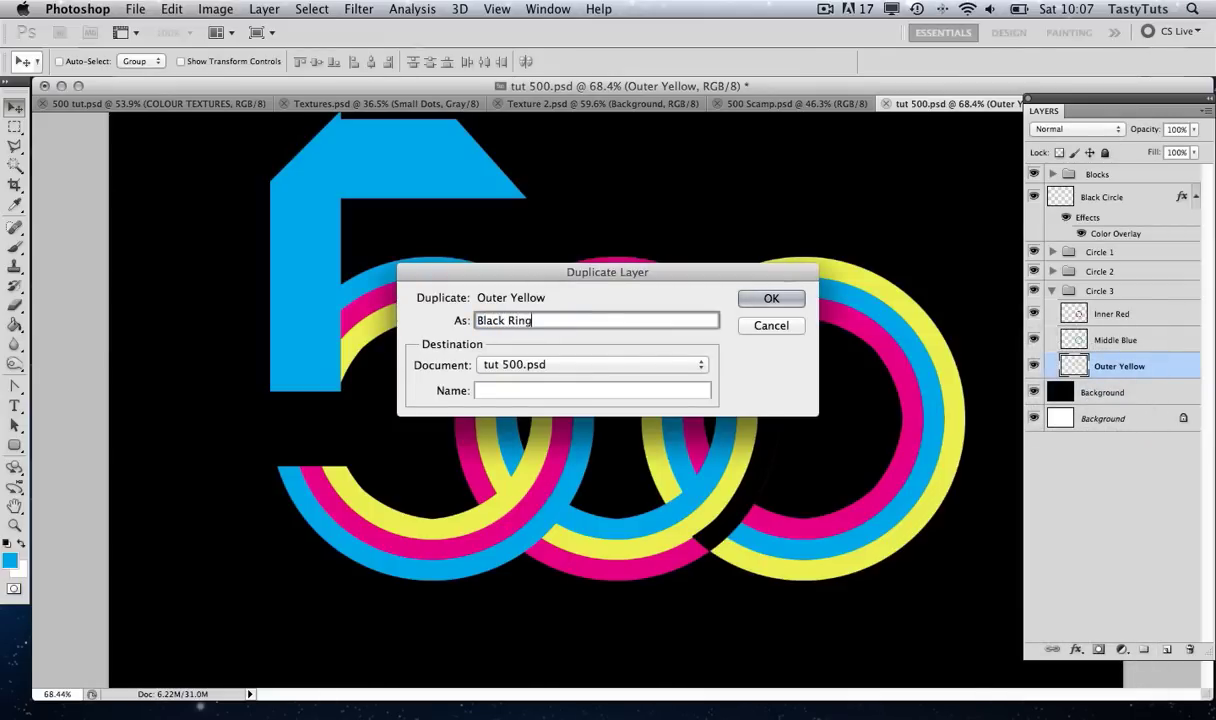
{"action": "left_click", "coordinate": [771, 298]}
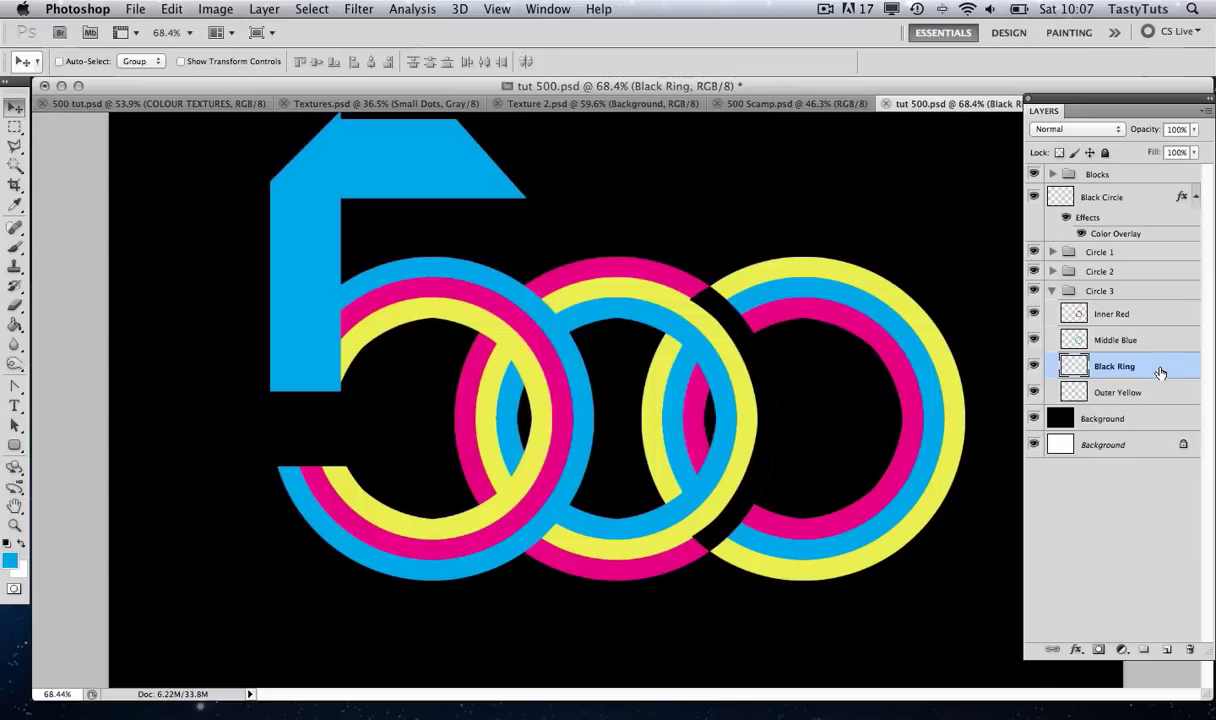
Give the Black Ring layer a 000000 Color Overlay and move it out of Circle 3 to between Blocks and Black Circle
{"action": "double_click", "coordinate": [1160, 372]}
{"action": "left_click", "coordinate": [655, 446]}
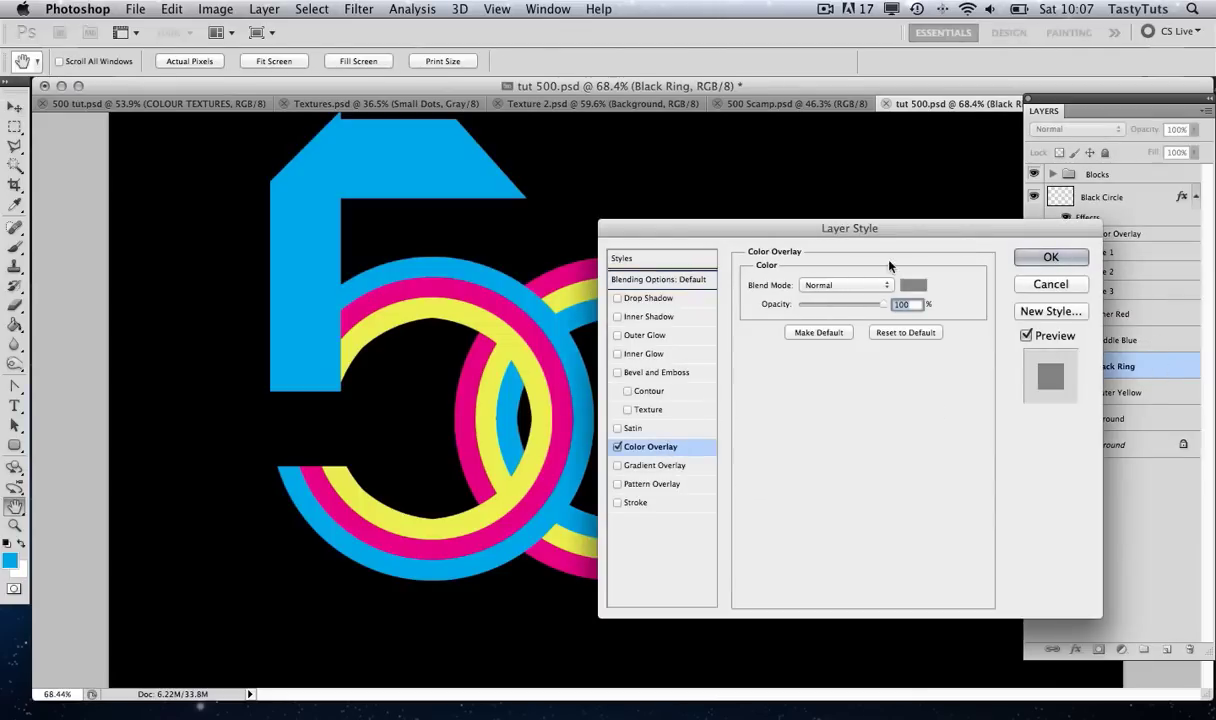
{"action": "left_click", "coordinate": [913, 285]}
{"action": "left_click", "coordinate": [796, 165]}
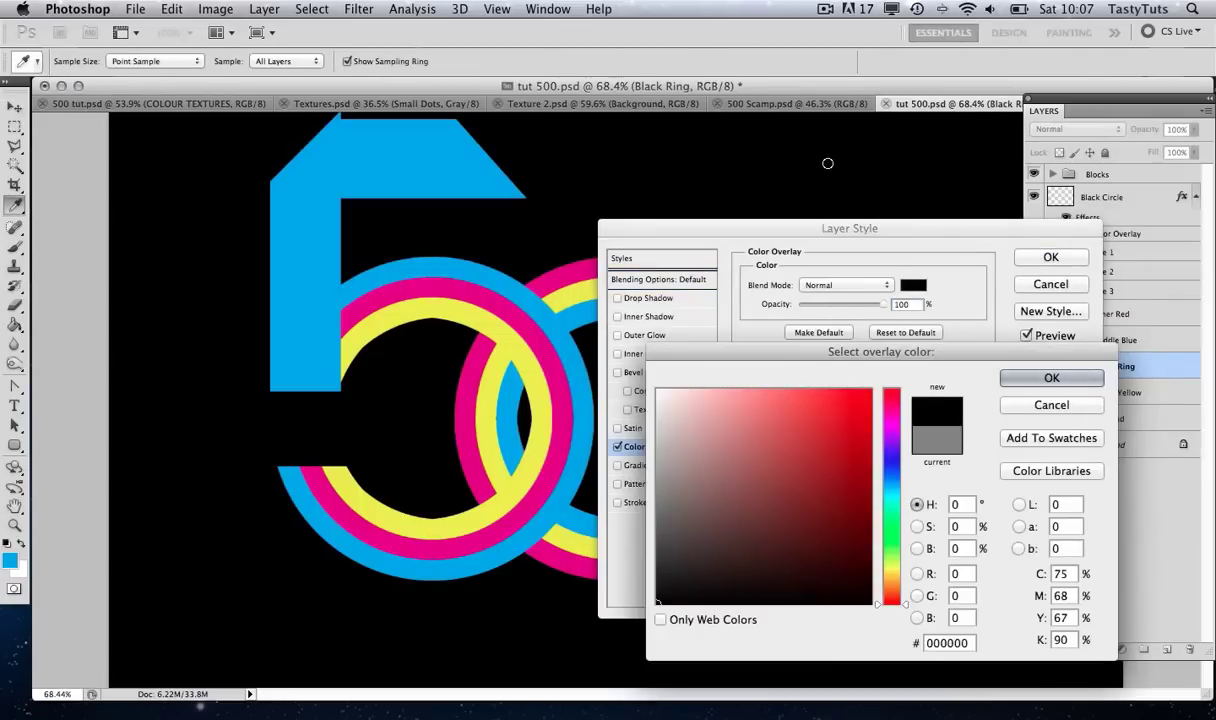
{"action": "left_click", "coordinate": [1056, 378]}
{"action": "left_click", "coordinate": [1050, 257]}
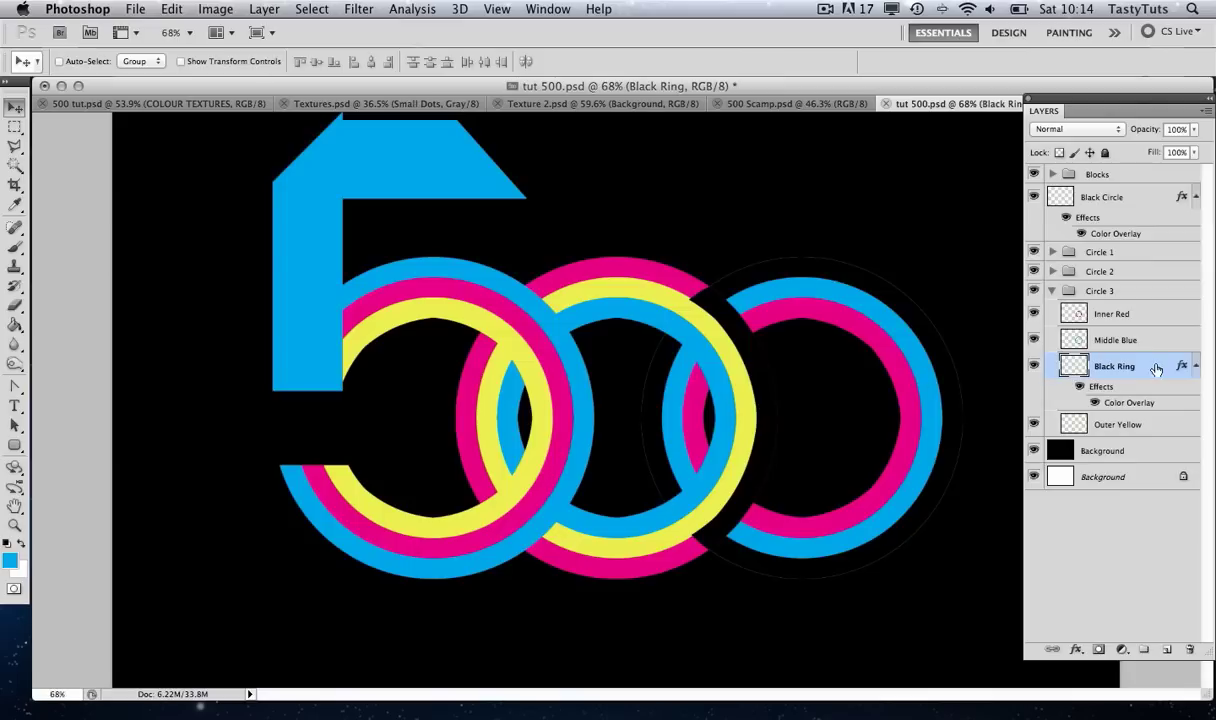
{"action": "left_click_drag", "start_coordinate": [1145, 369], "coordinate": [1124, 188]}
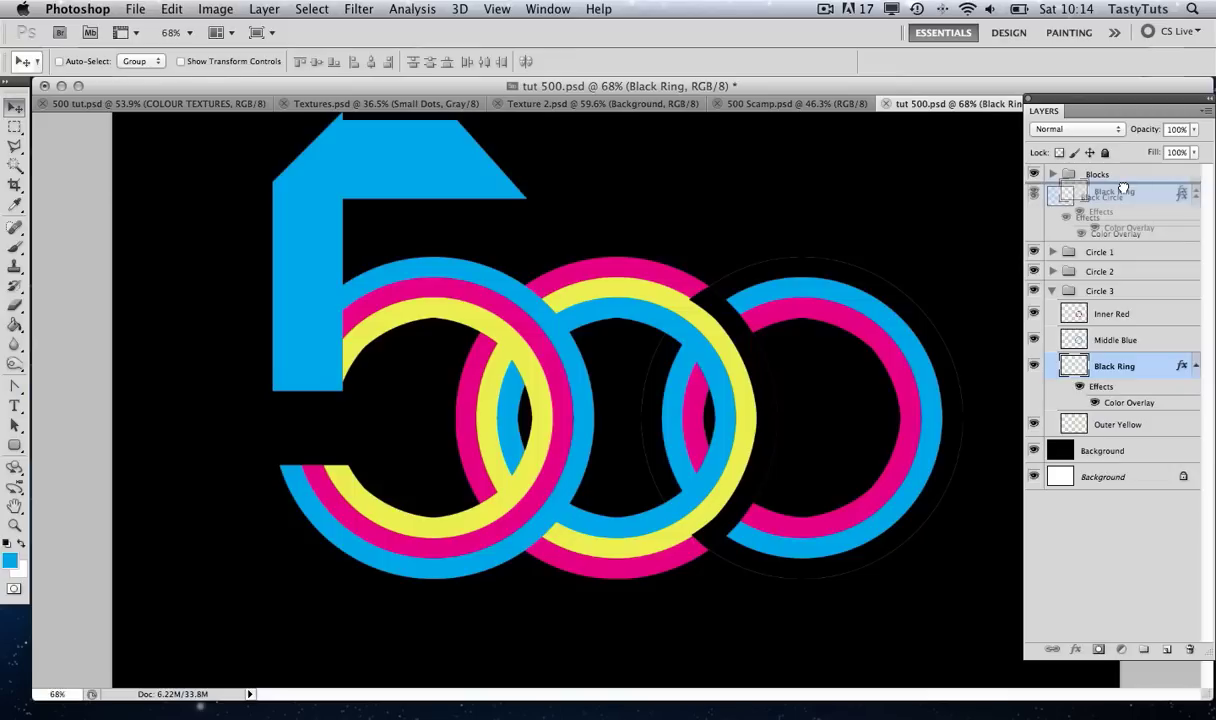
{"action": "left_click_drag", "start_coordinate": [1124, 188], "coordinate": [1124, 188]}
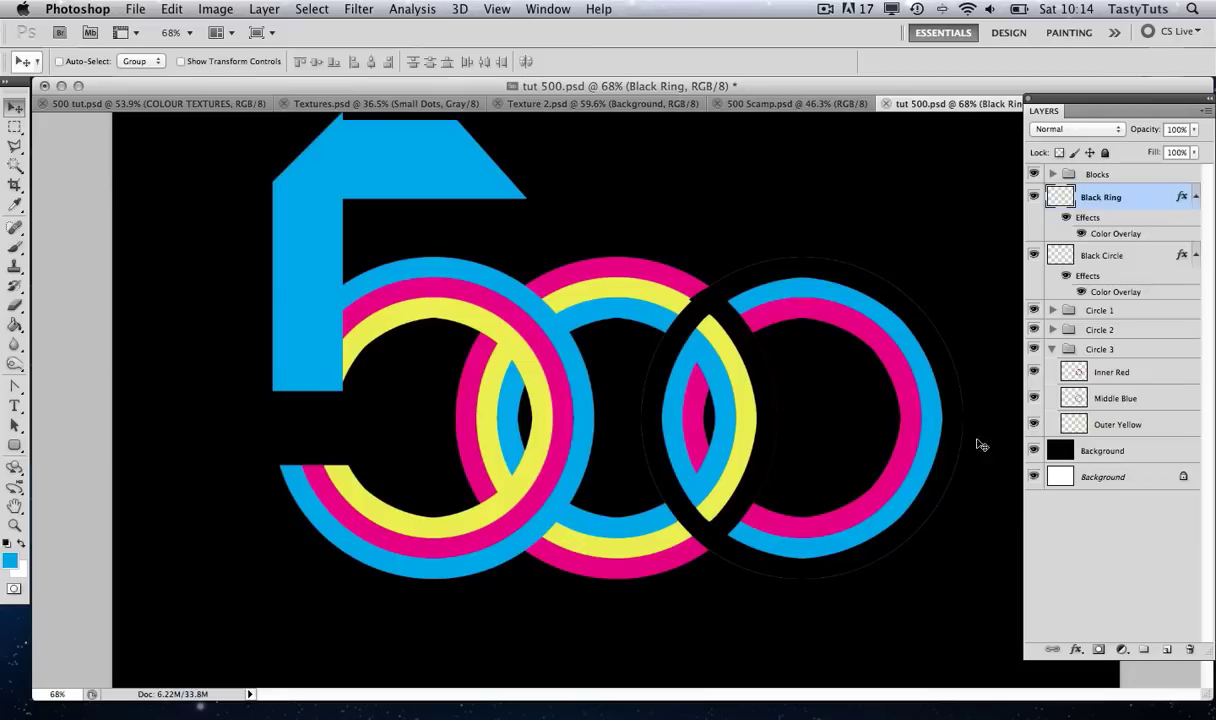
Outline all of the Black Ring except its arc inside the middle circle with the Polygonal Lasso and delete that area
{"action": "key", "text": "z"}
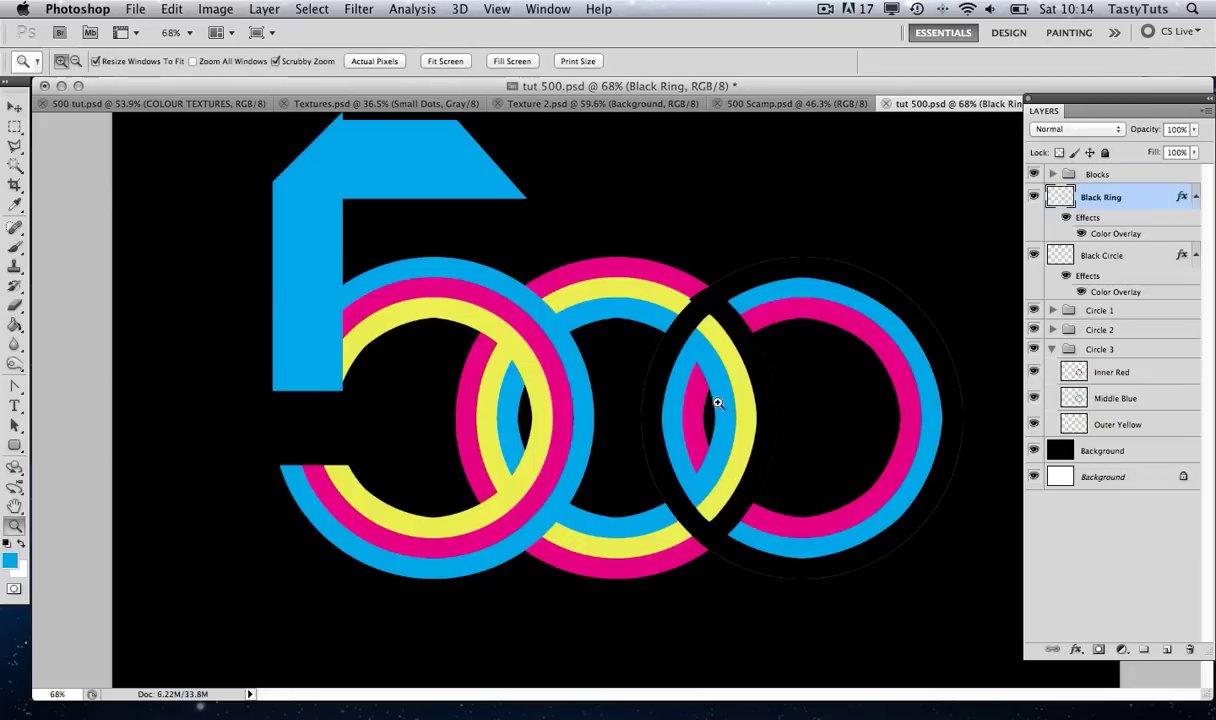
{"action": "left_click", "coordinate": [719, 383]}
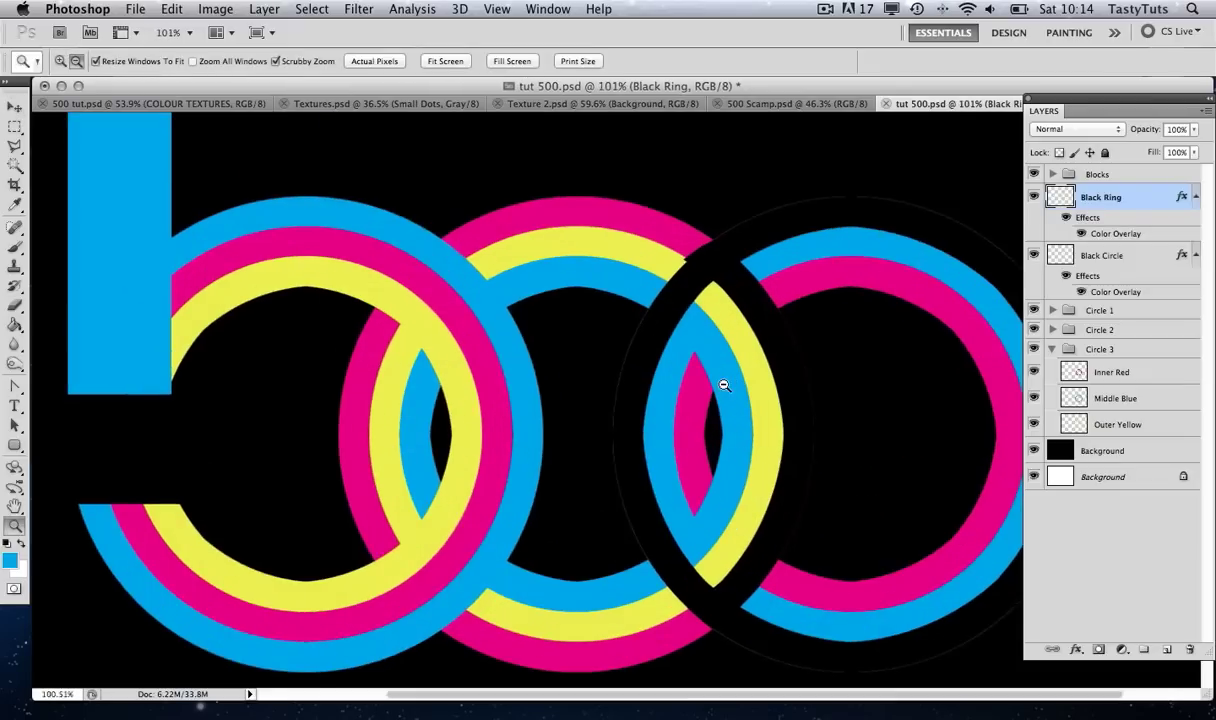
{"action": "left_click", "coordinate": [14, 145]}
{"action": "left_click", "coordinate": [680, 326]}
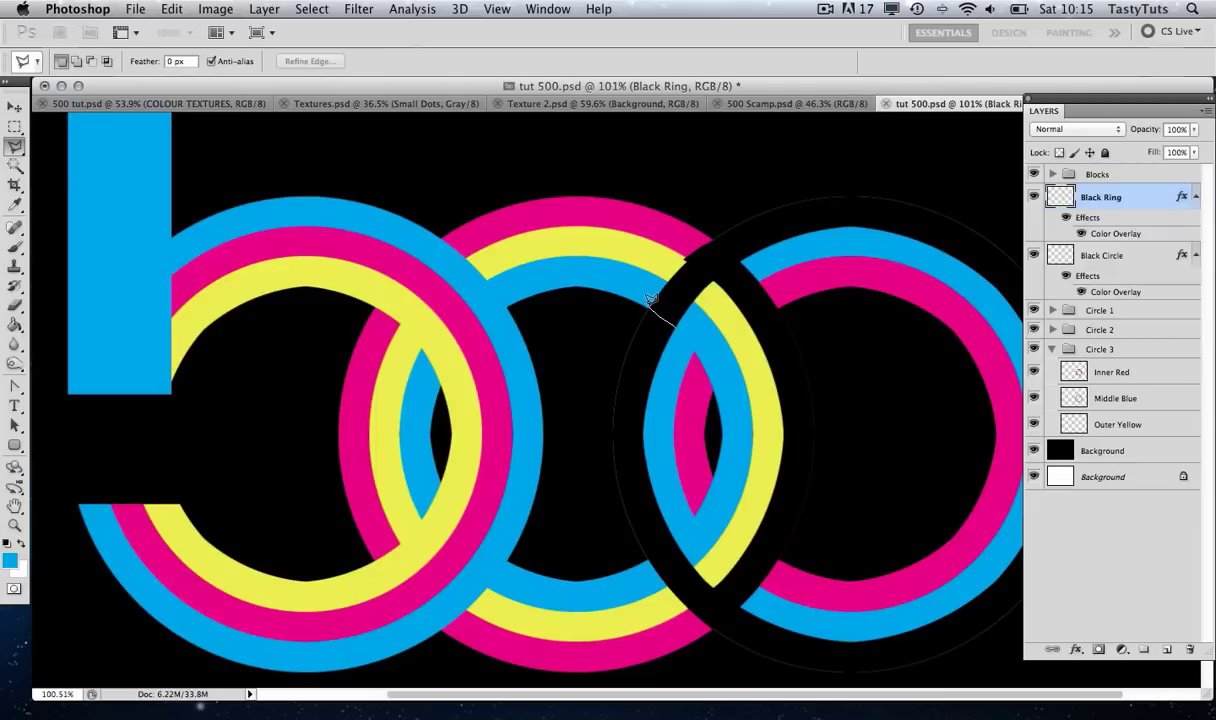
{"action": "left_click", "coordinate": [647, 304]}
{"action": "left_click", "coordinate": [672, 209]}
{"action": "scroll", "coordinate": [458, 217], "scroll_direction": "right", "scroll_amount": 5}
{"action": "scroll", "coordinate": [458, 217], "scroll_direction": "up", "scroll_amount": 2}
{"action": "left_click", "coordinate": [624, 182]}
{"action": "left_click", "coordinate": [931, 171]}
{"action": "left_click", "coordinate": [985, 242]}
{"action": "left_click", "coordinate": [995, 333]}
{"action": "scroll", "coordinate": [977, 236], "scroll_direction": "down", "scroll_amount": 3}
{"action": "scroll", "coordinate": [977, 236], "scroll_direction": "down", "scroll_amount": 4}
{"action": "left_click", "coordinate": [1000, 258]}
{"action": "left_click", "coordinate": [986, 400]}
{"action": "left_click", "coordinate": [970, 495]}
{"action": "left_click", "coordinate": [866, 577]}
{"action": "left_click", "coordinate": [653, 579]}
{"action": "left_click", "coordinate": [536, 496]}
{"action": "left_click", "coordinate": [521, 440]}
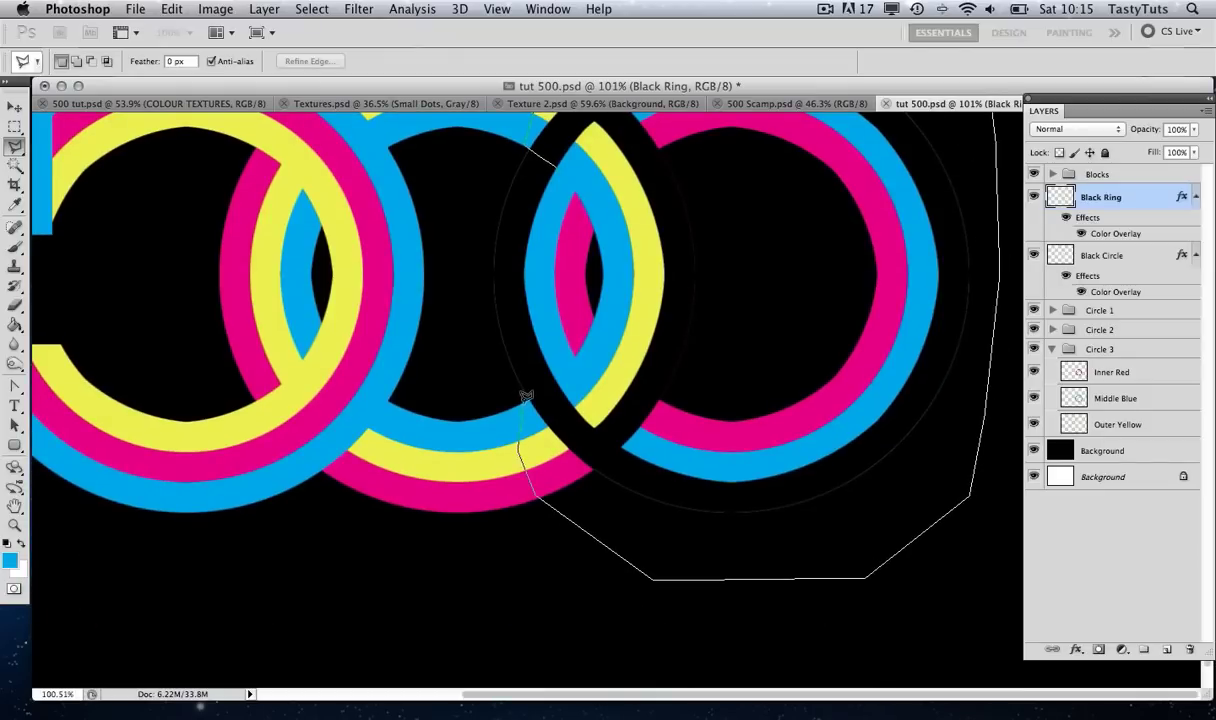
{"action": "left_click", "coordinate": [524, 401]}
{"action": "left_click", "coordinate": [588, 288]}
{"action": "left_click", "coordinate": [557, 166]}
{"action": "scroll", "coordinate": [710, 280], "scroll_direction": "up", "scroll_amount": 3}
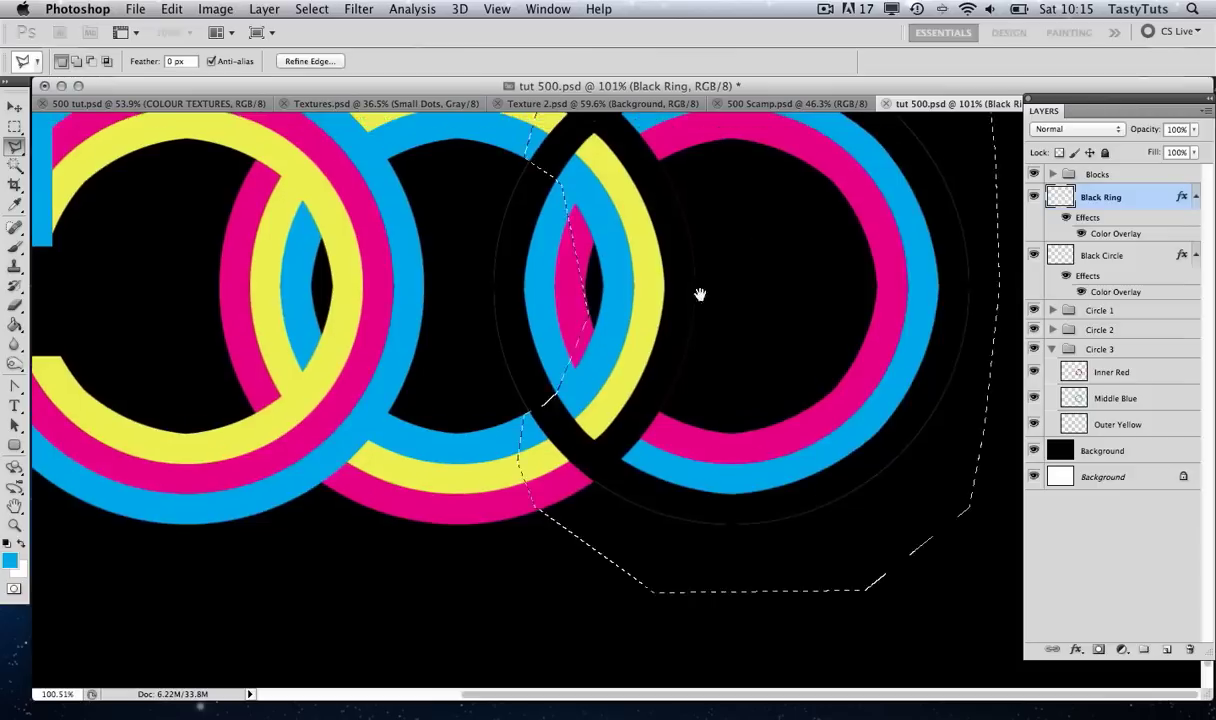
{"action": "key", "text": "Delete"}
{"action": "key", "text": "z"}
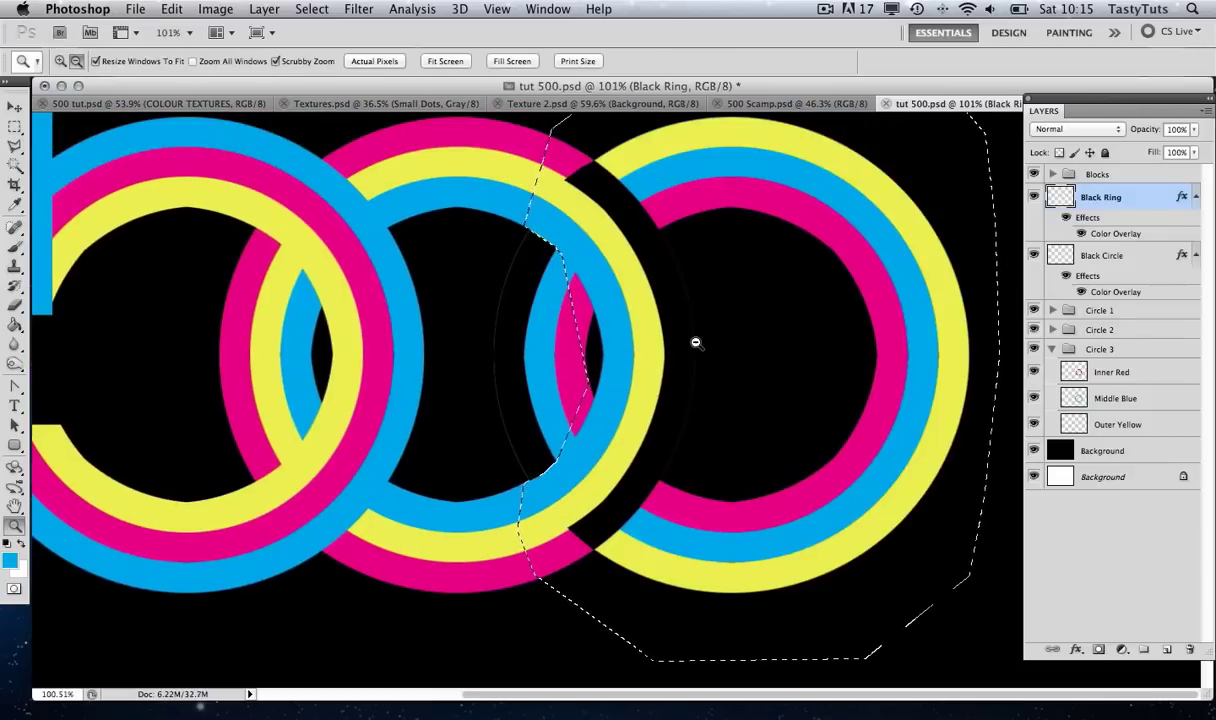
Clear the selection and toggle the Black Ring layer's visibility off and on to check the trimmed arc
{"action": "left_click", "coordinate": [696, 343], "text": "alt"}
{"action": "key", "text": "super+d"}
{"action": "left_click_drag", "start_coordinate": [864, 302], "coordinate": [726, 342]}
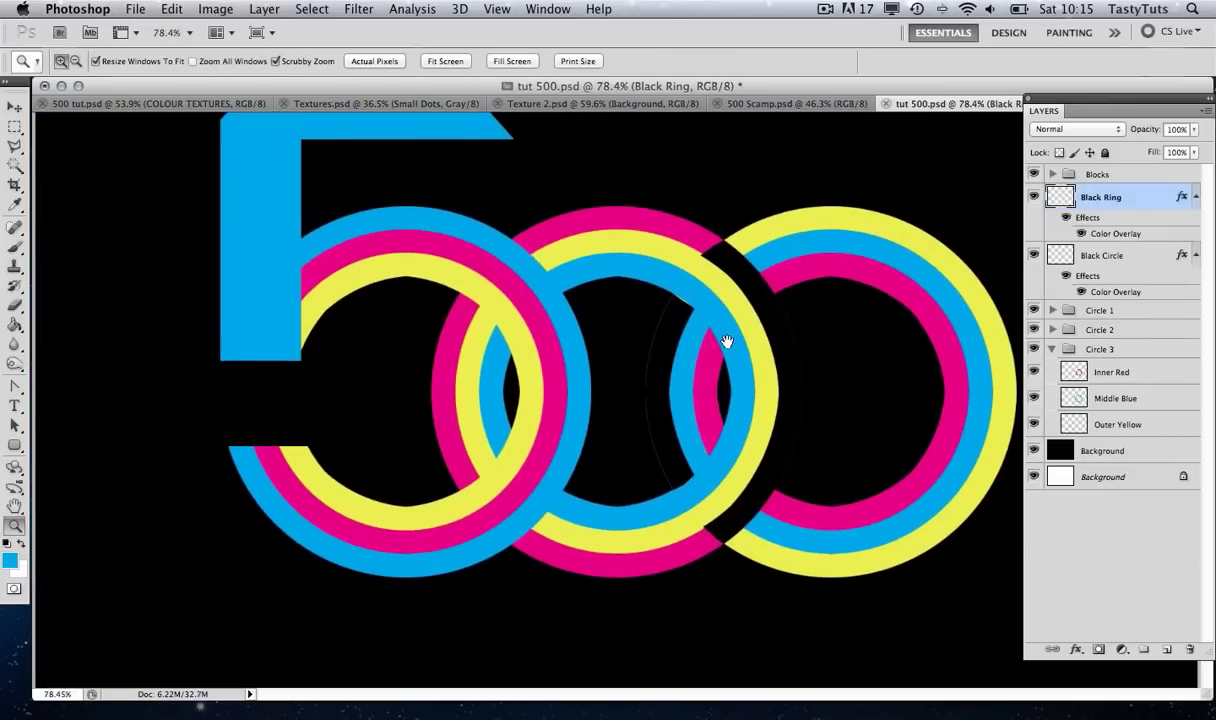
{"action": "left_click", "coordinate": [1034, 198]}
{"action": "left_click", "coordinate": [1034, 198]}
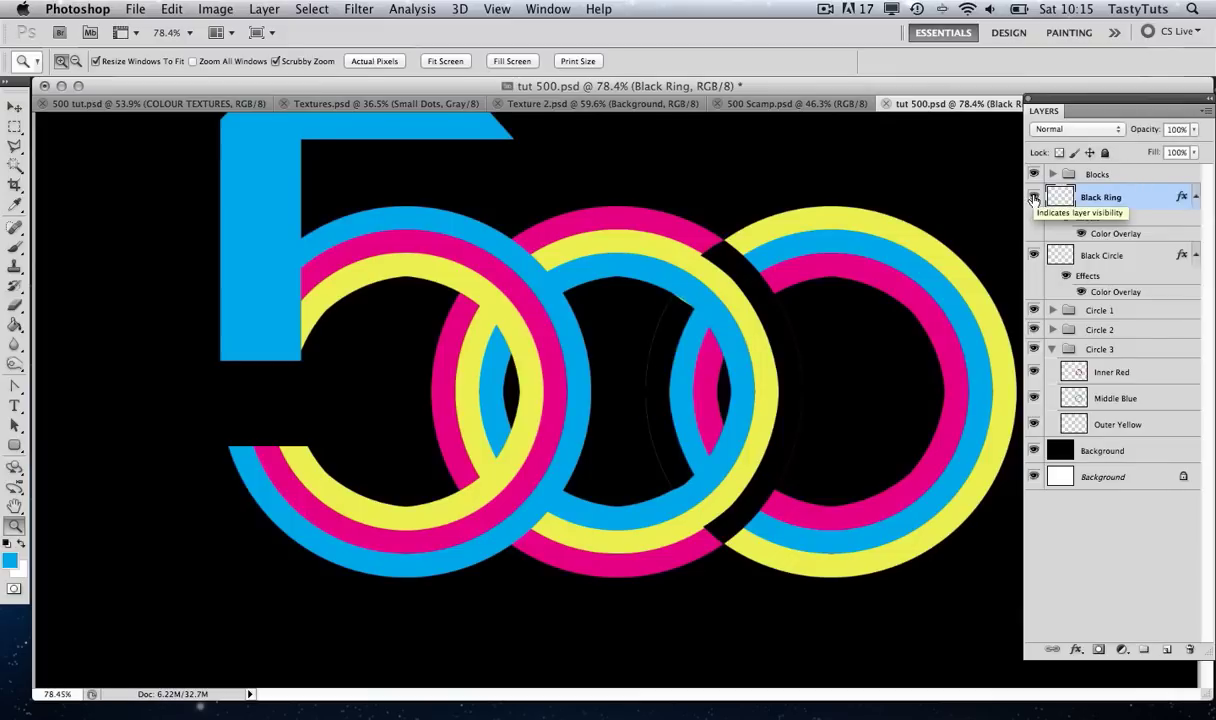
Compare the black ring arcs in tut 500.psd with the sketch in 500 Scamp.psd and return to tut 500.psd
{"action": "left_click_drag", "start_coordinate": [814, 254], "coordinate": [806, 274]}
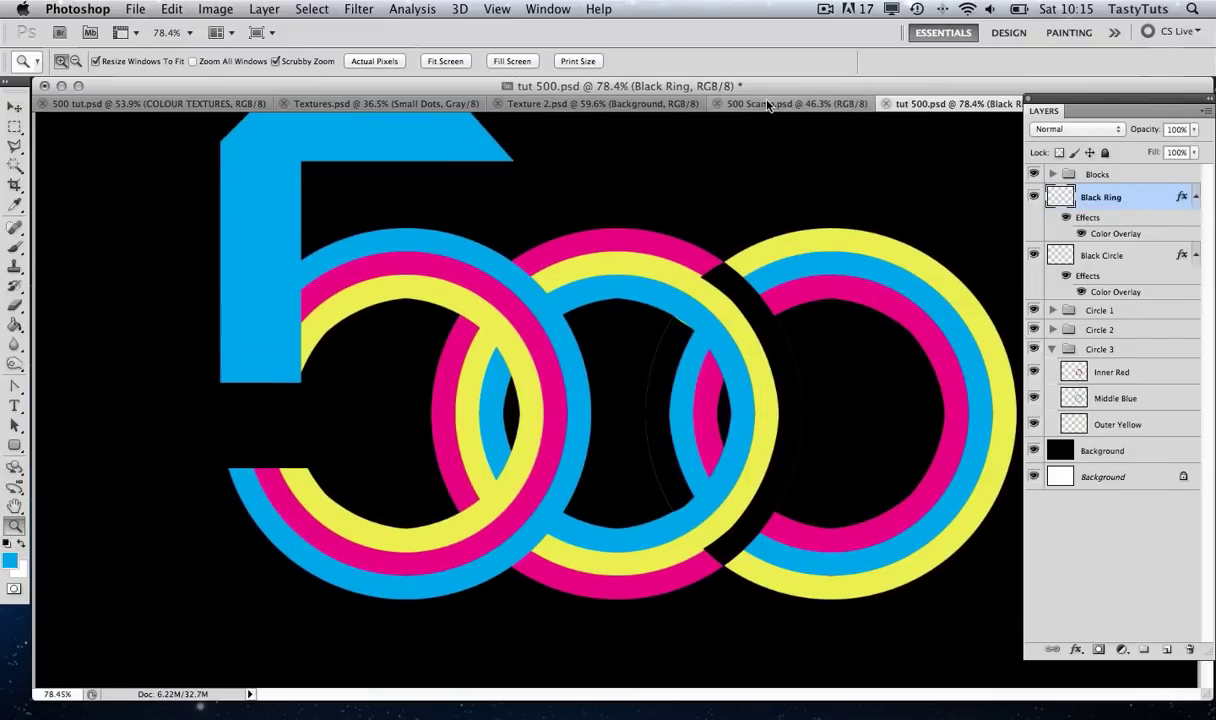
{"action": "left_click", "coordinate": [734, 104]}
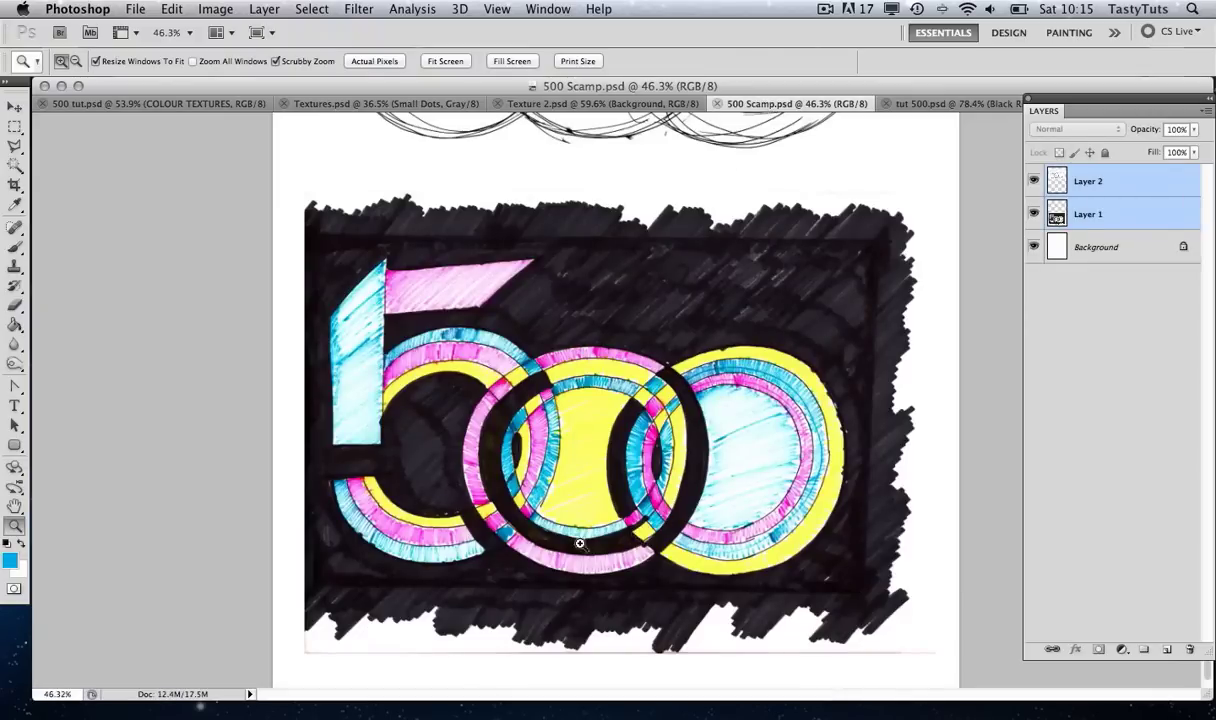
{"action": "left_click", "coordinate": [922, 110]}
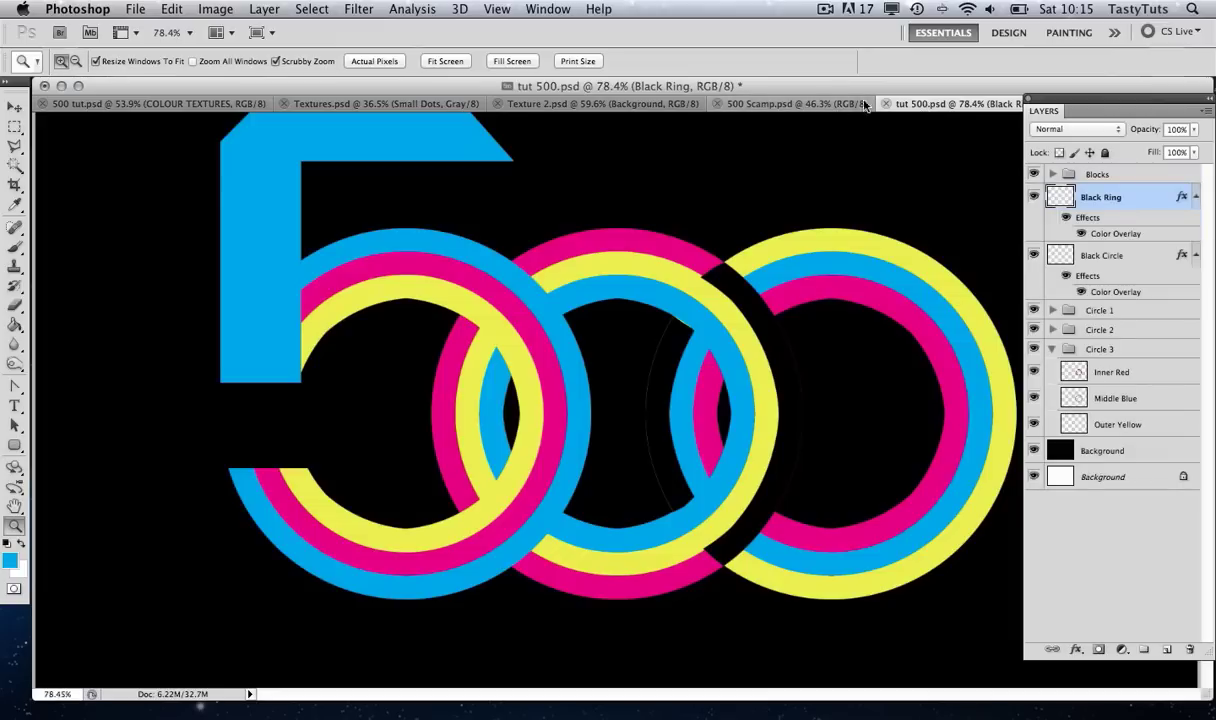
{"action": "key", "text": "ctrl+shift+Tab"}
{"action": "left_click", "coordinate": [923, 104]}
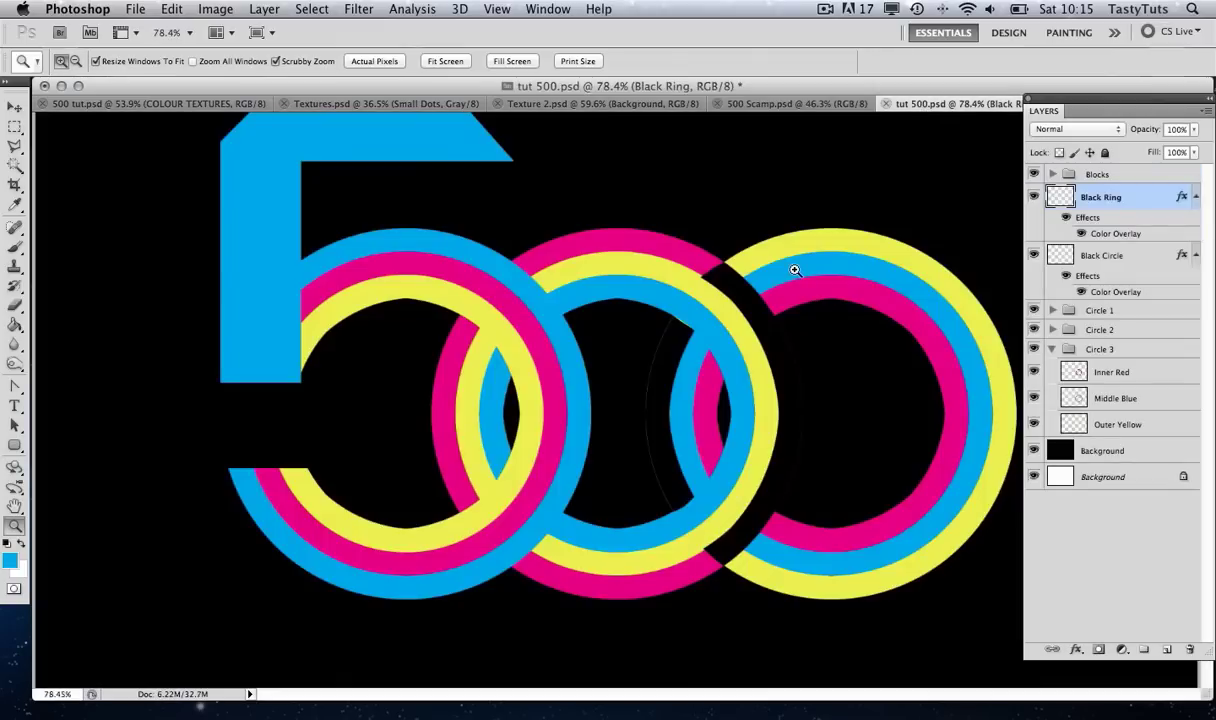
Duplicate the Middle Yellow layer of Circle 2 as Black Ring
{"action": "key", "text": "v"}
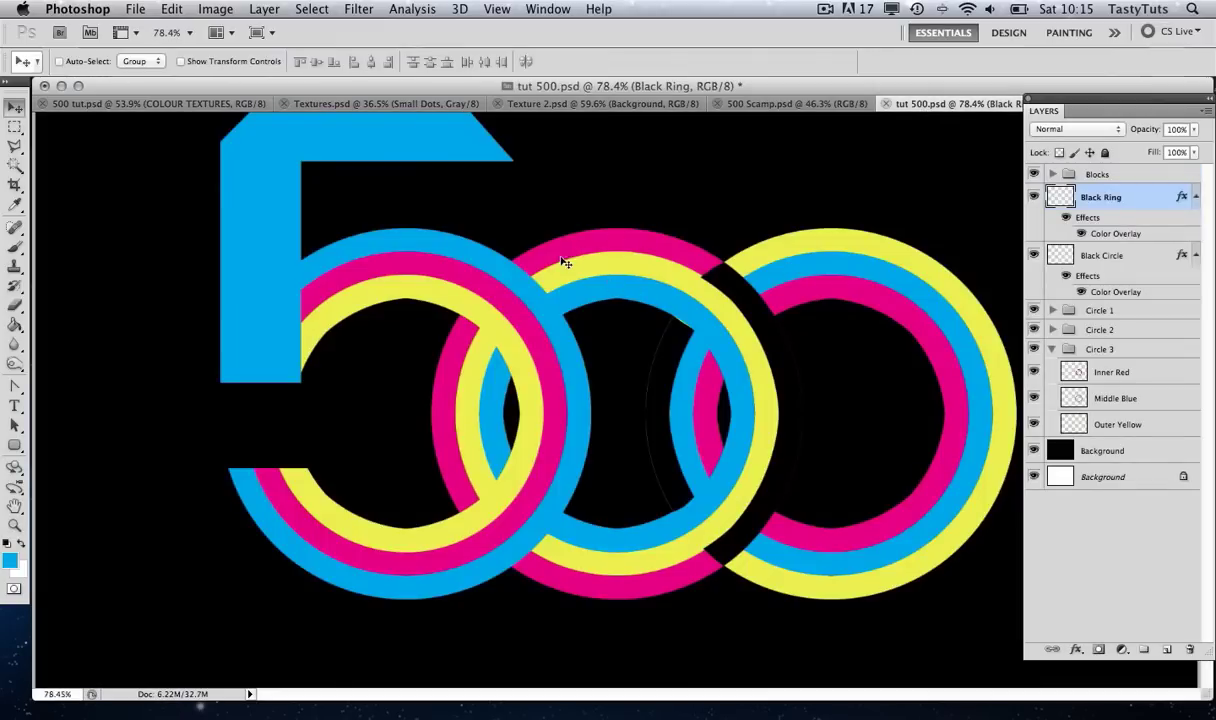
{"action": "right_click", "coordinate": [581, 270]}
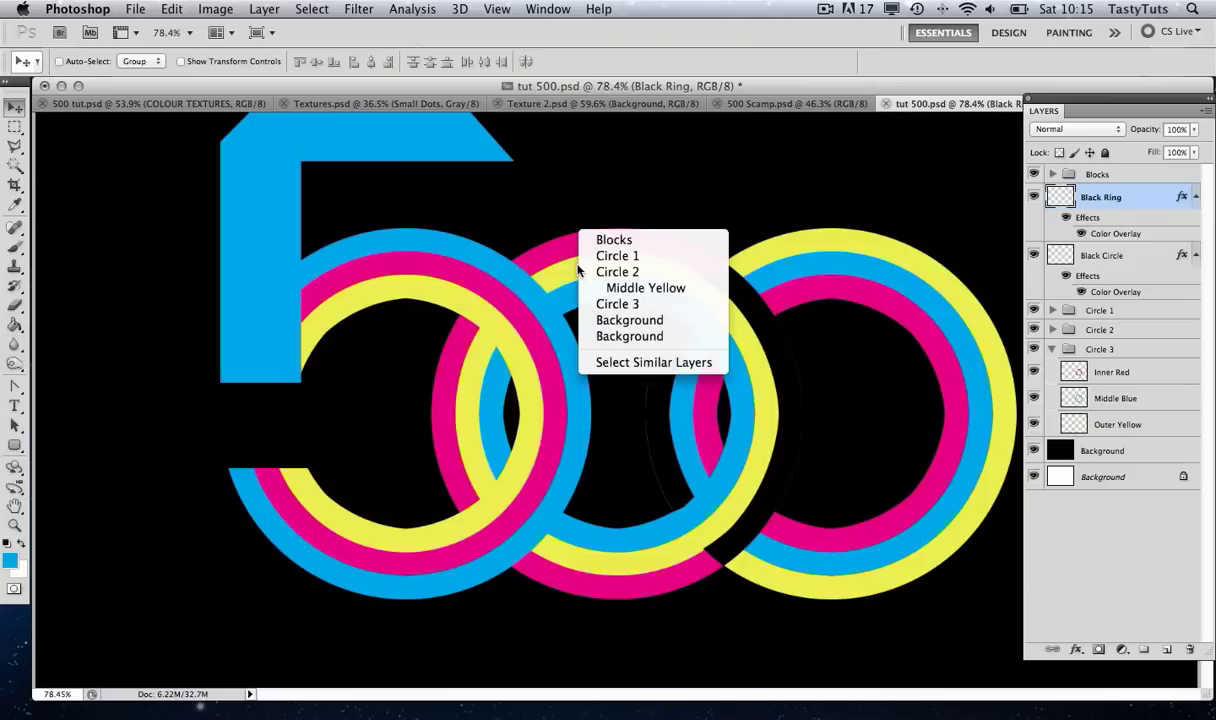
{"action": "left_click", "coordinate": [619, 291]}
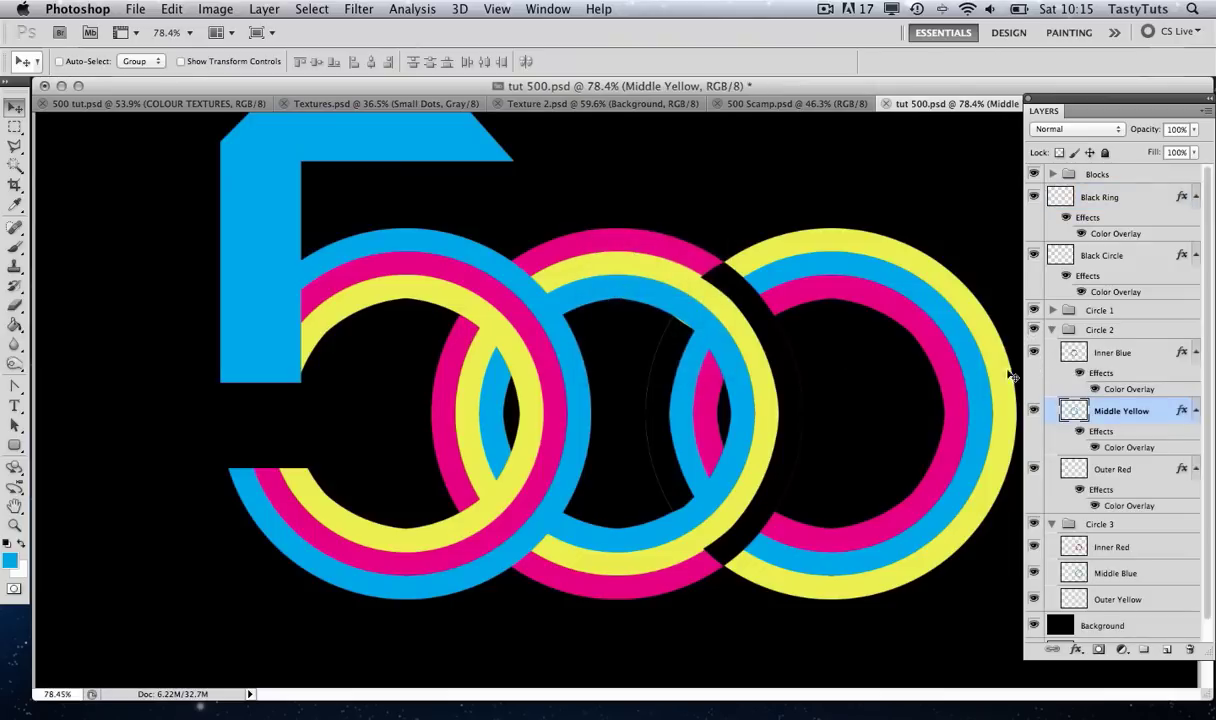
{"action": "right_click", "coordinate": [1160, 415]}
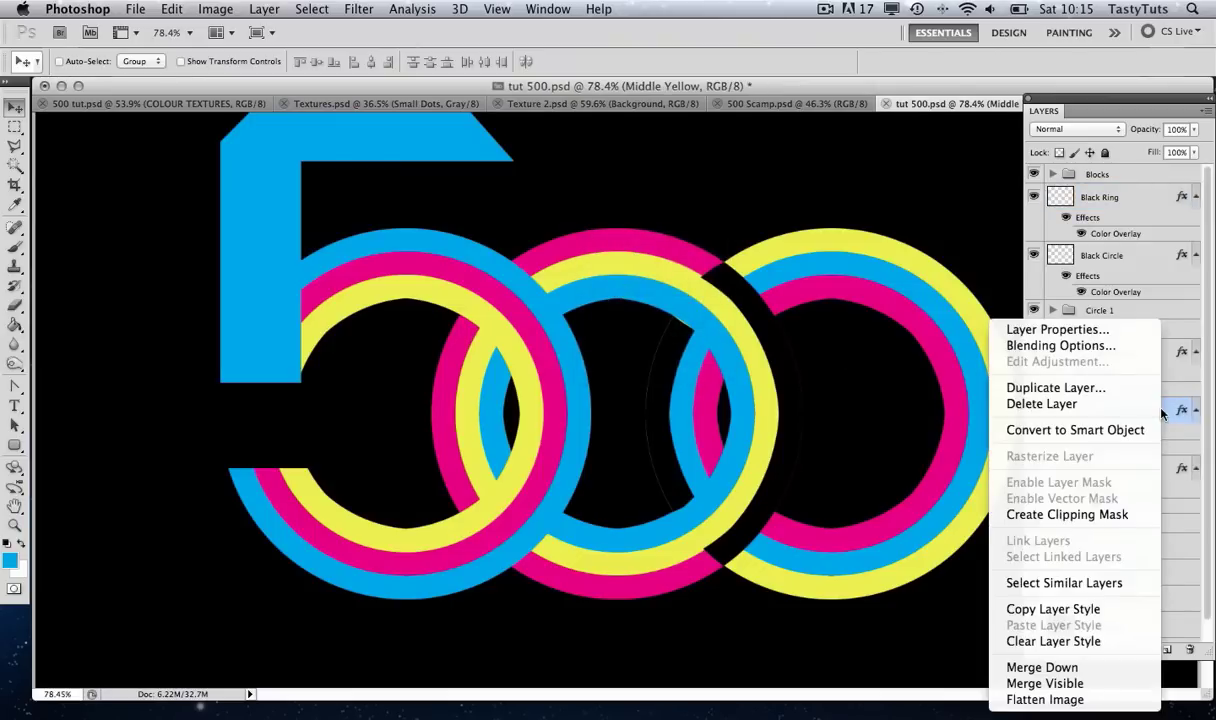
{"action": "left_click", "coordinate": [1060, 372]}
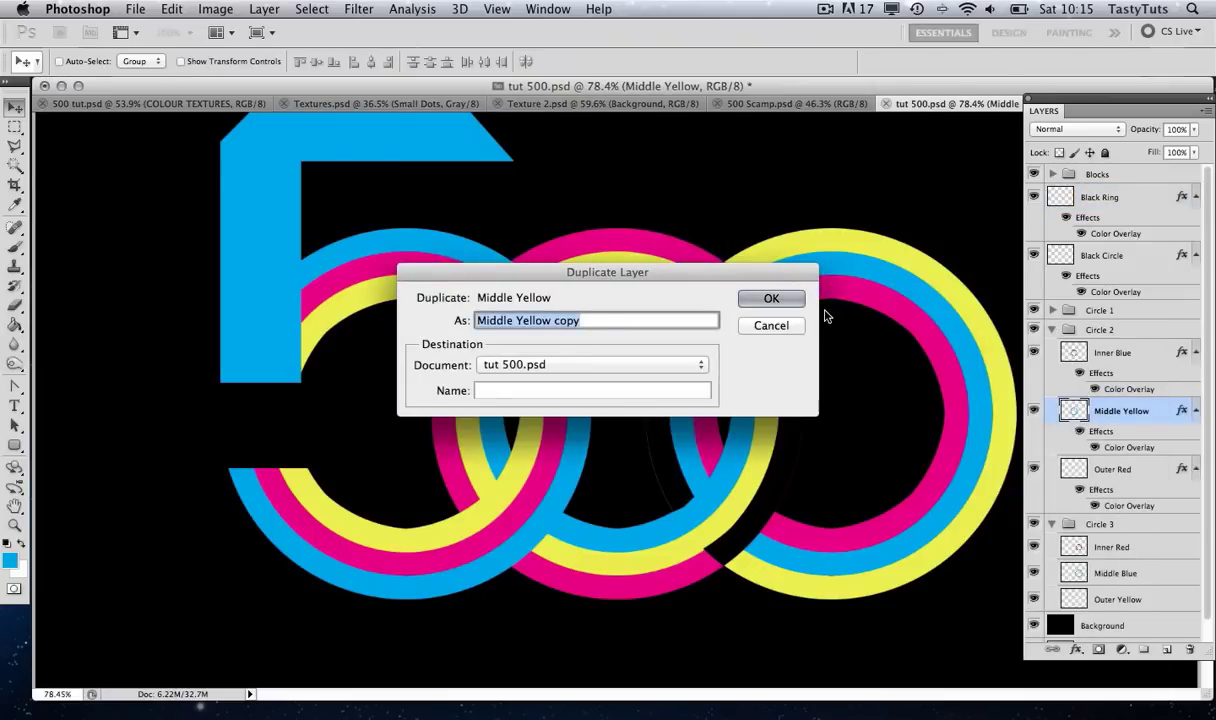
{"action": "type", "text": "Black Ring"}
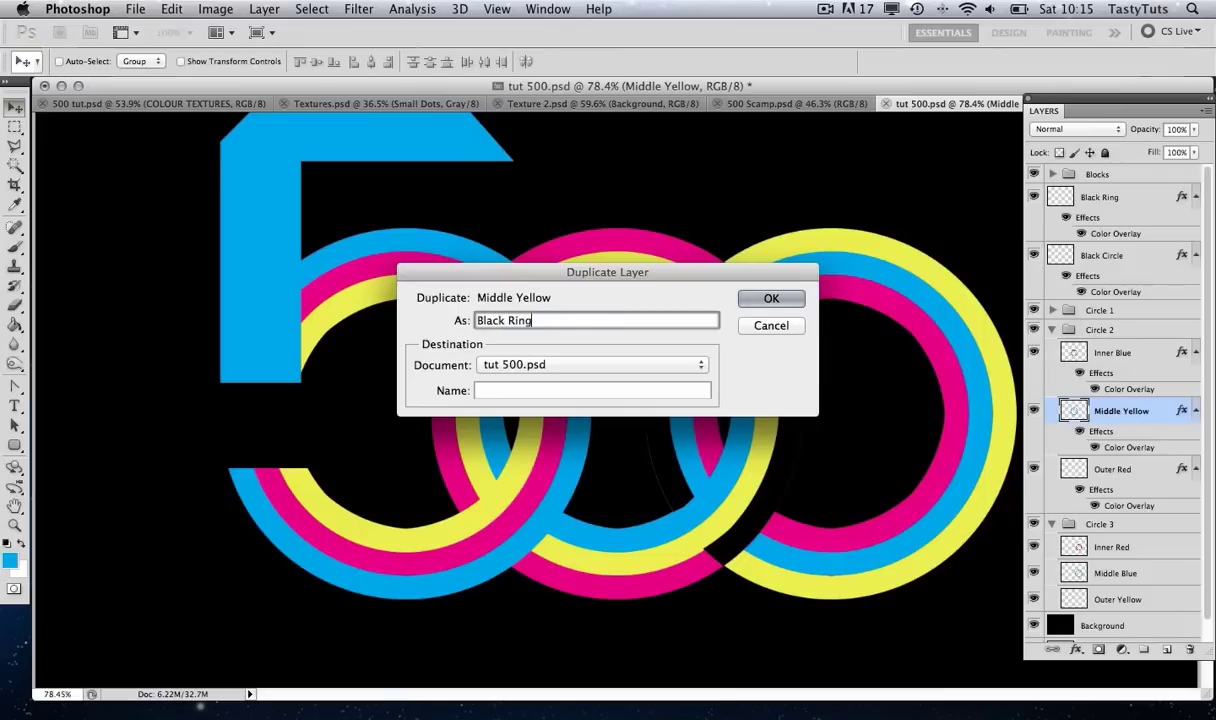
{"action": "key", "text": "Return"}
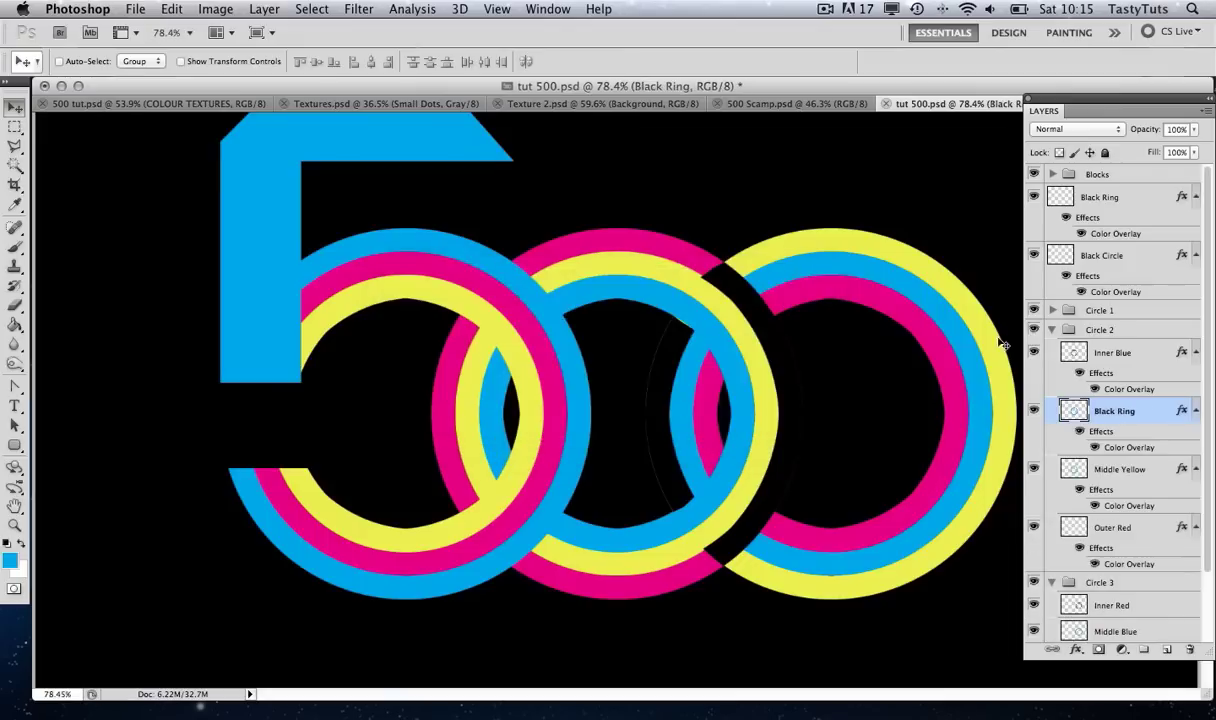
Open the Color Overlay colour of the Black Ring layer in Circle 2 for editing
{"action": "double_click", "coordinate": [1160, 412]}
{"action": "left_click", "coordinate": [630, 444]}
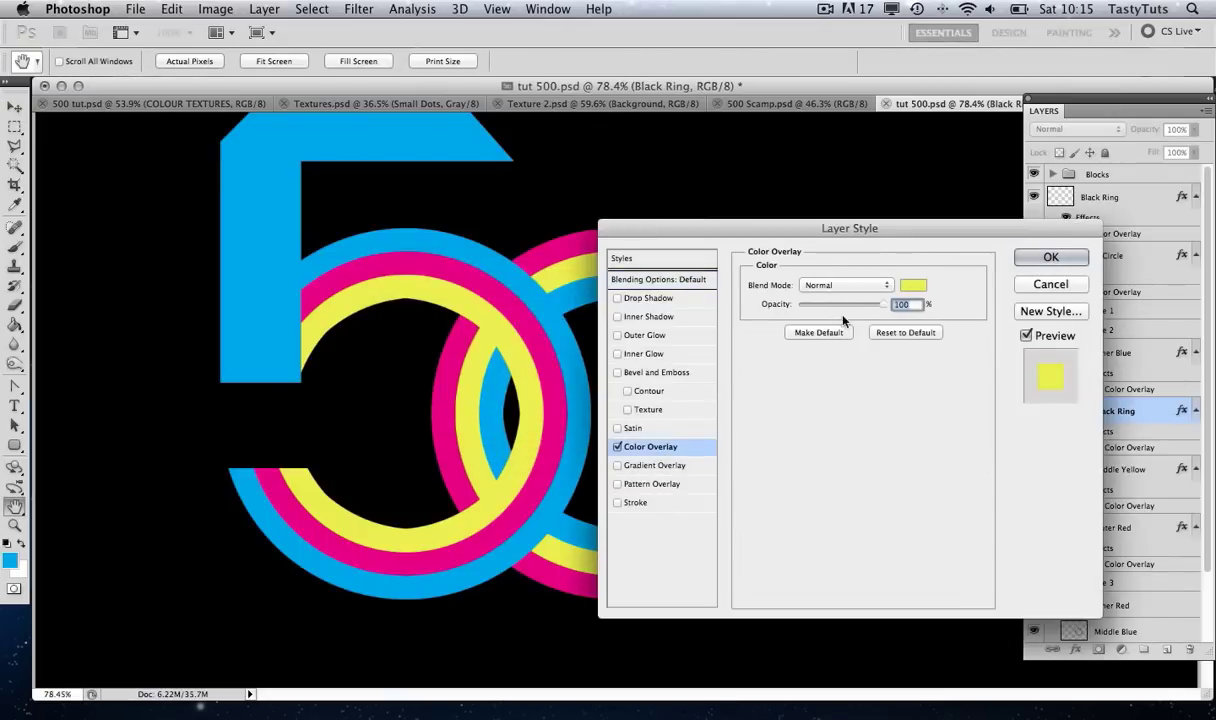
{"action": "left_click", "coordinate": [912, 285]}
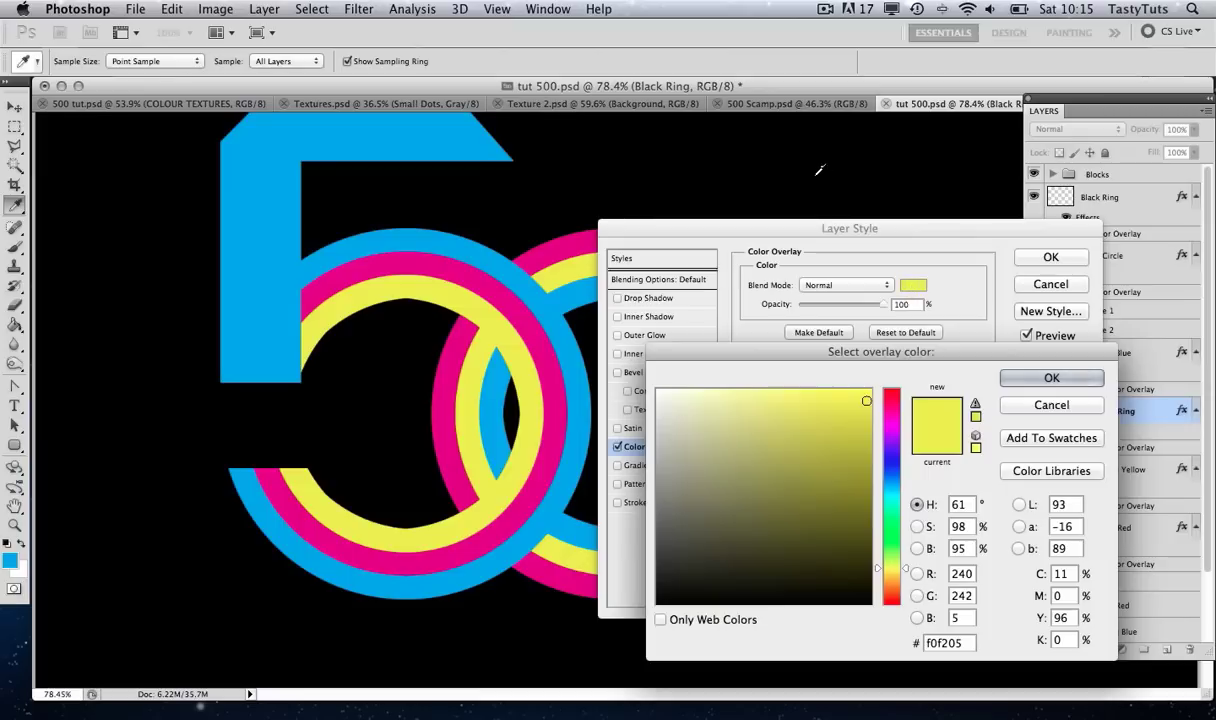
Set the Black Ring layer's Color Overlay to the black sampled from the canvas background and apply the layer style
{"action": "left_click", "coordinate": [816, 173]}
{"action": "left_click", "coordinate": [1048, 378]}
{"action": "left_click", "coordinate": [1042, 260]}
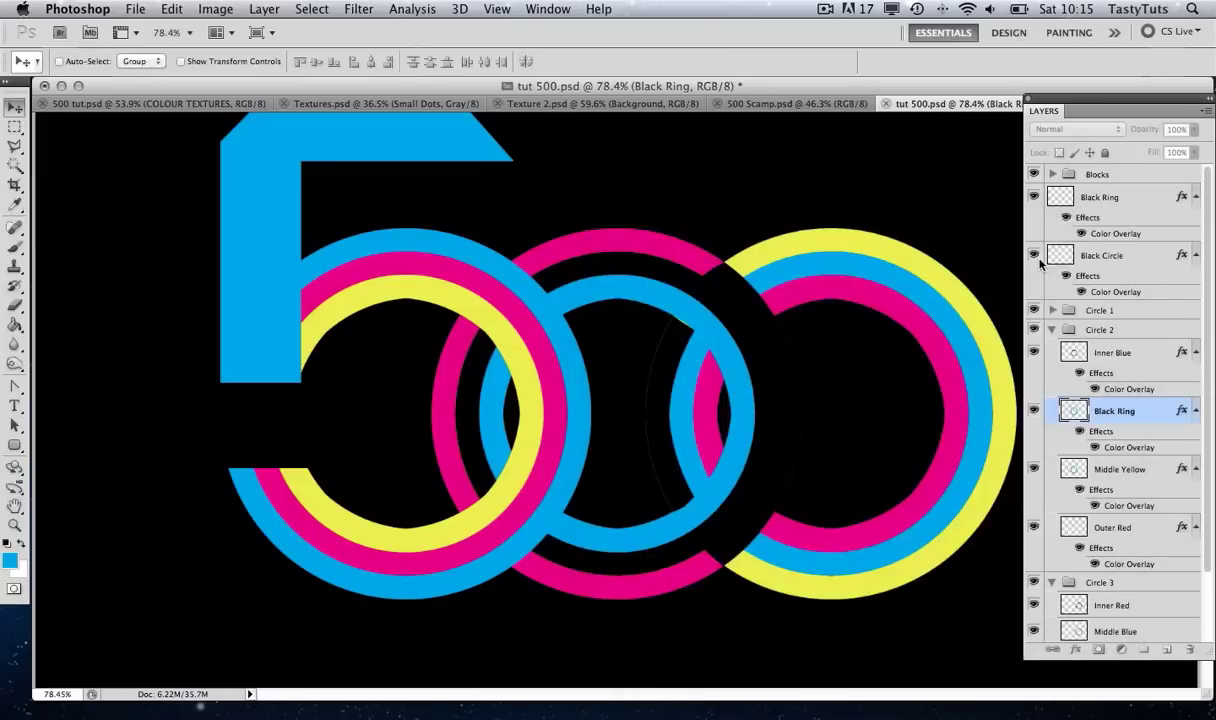
Move the Black Ring layer out of the Circle 2 group to just below Blocks, and collapse the Circle 2 and Circle 3 groups
{"action": "left_click_drag", "start_coordinate": [1146, 414], "coordinate": [1137, 204]}
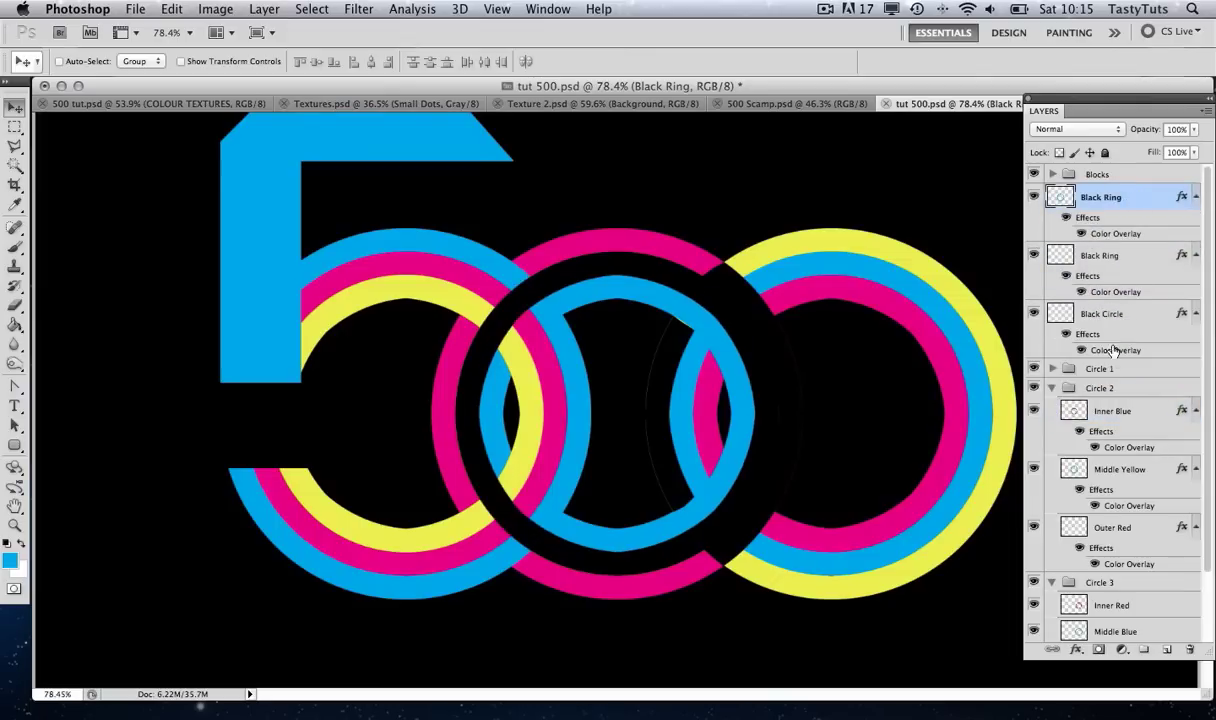
{"action": "left_click", "coordinate": [1052, 389]}
{"action": "left_click", "coordinate": [1052, 408]}
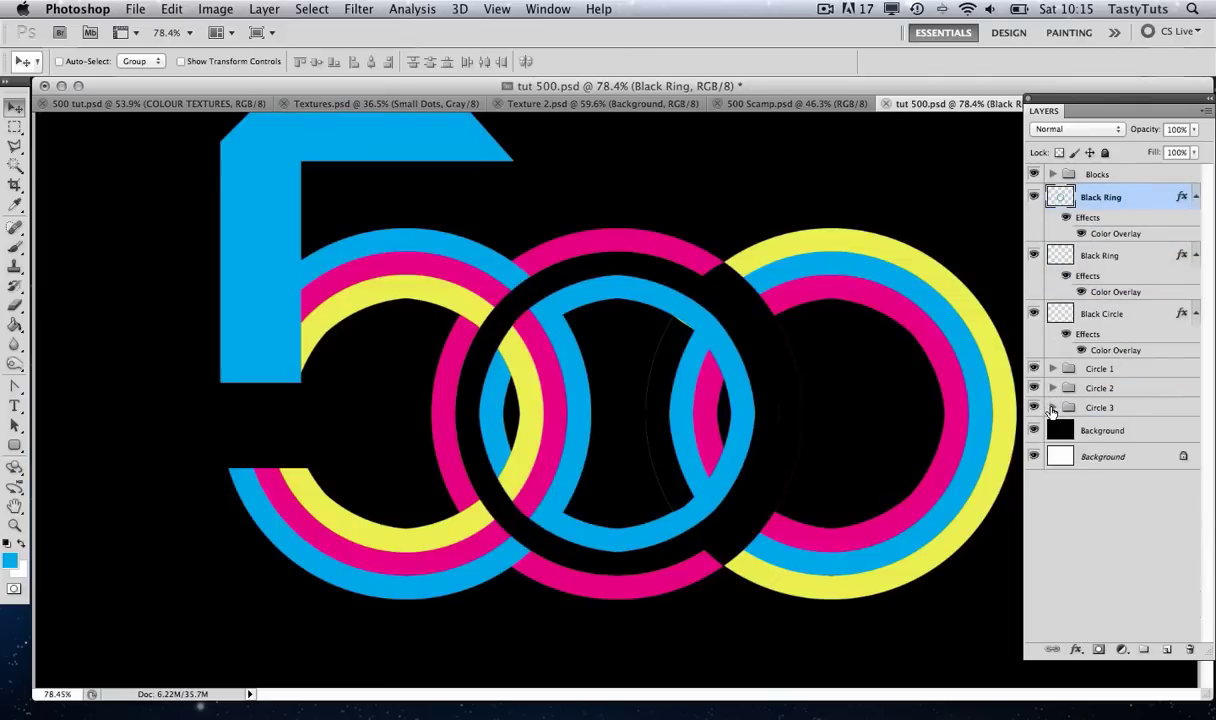
Outline the upper-right half of the black ring with the Polygonal Lasso, delete that part and deselect
{"action": "key", "text": "l"}
{"action": "left_click", "coordinate": [528, 262]}
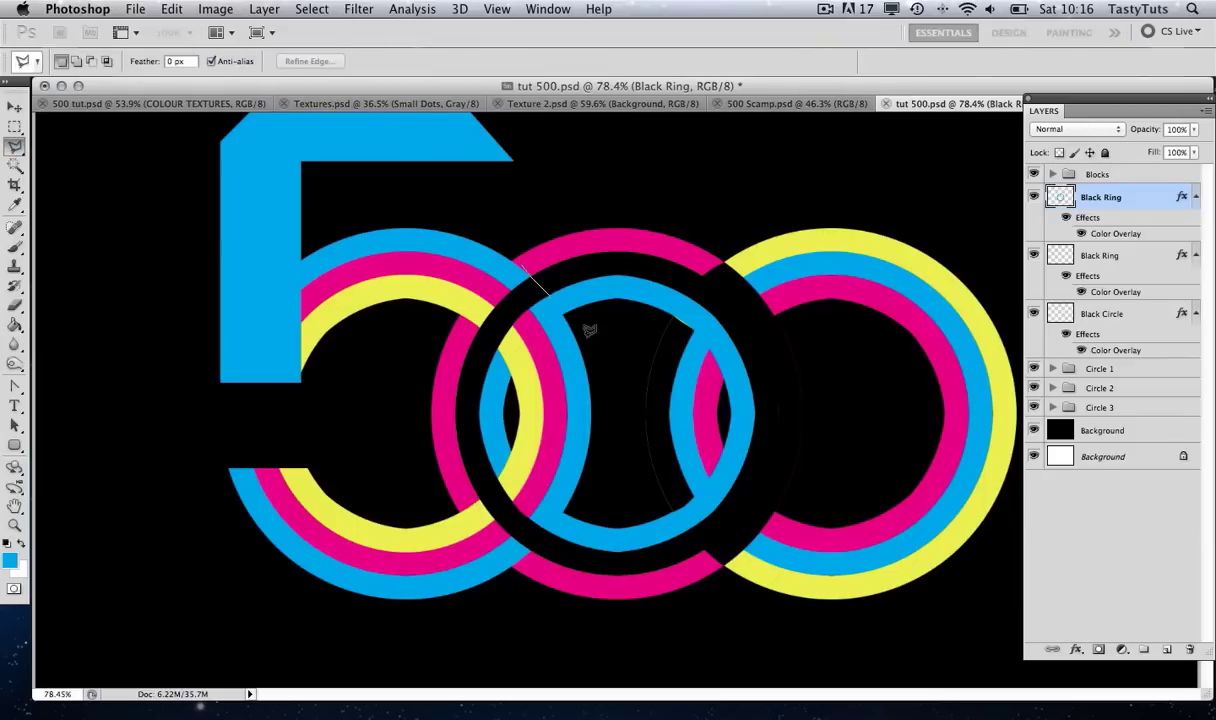
{"action": "left_click", "coordinate": [705, 550]}
{"action": "left_click", "coordinate": [765, 560]}
{"action": "left_click", "coordinate": [852, 513]}
{"action": "left_click", "coordinate": [890, 330]}
{"action": "left_click", "coordinate": [840, 212]}
{"action": "left_click", "coordinate": [670, 155]}
{"action": "double_click", "coordinate": [476, 106]}
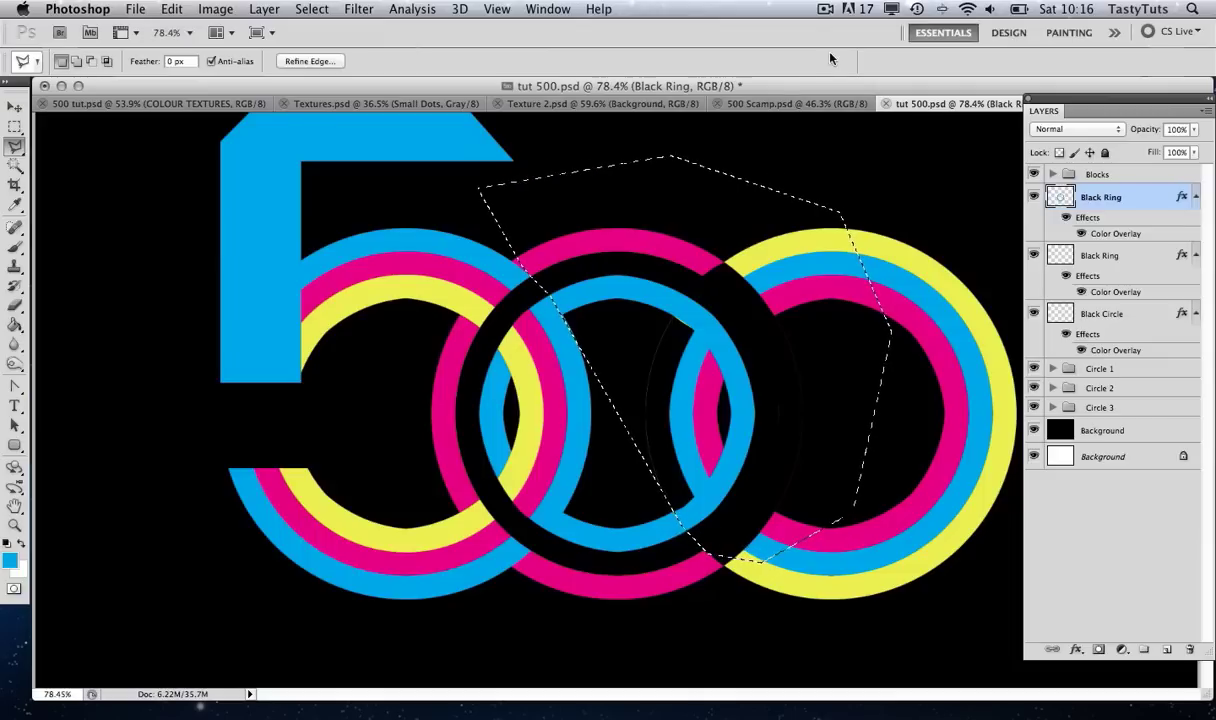
{"action": "left_click", "coordinate": [778, 104]}
{"action": "left_click", "coordinate": [940, 104]}
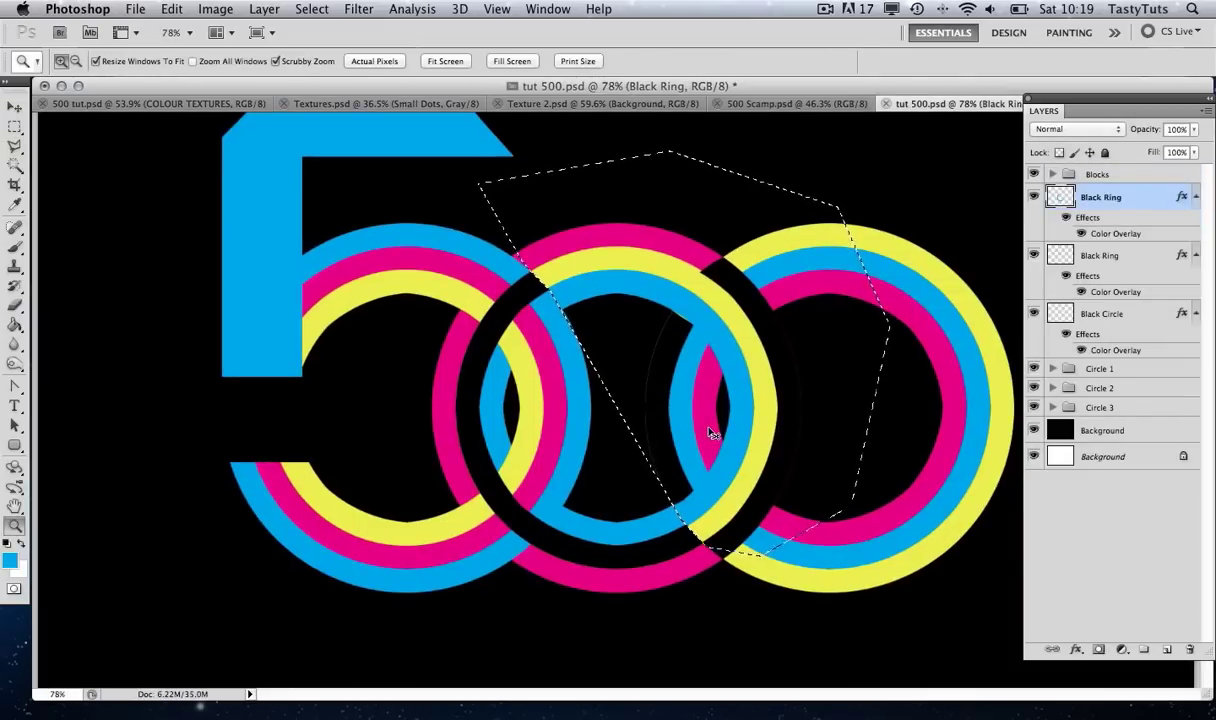
{"action": "key", "text": "super+d"}
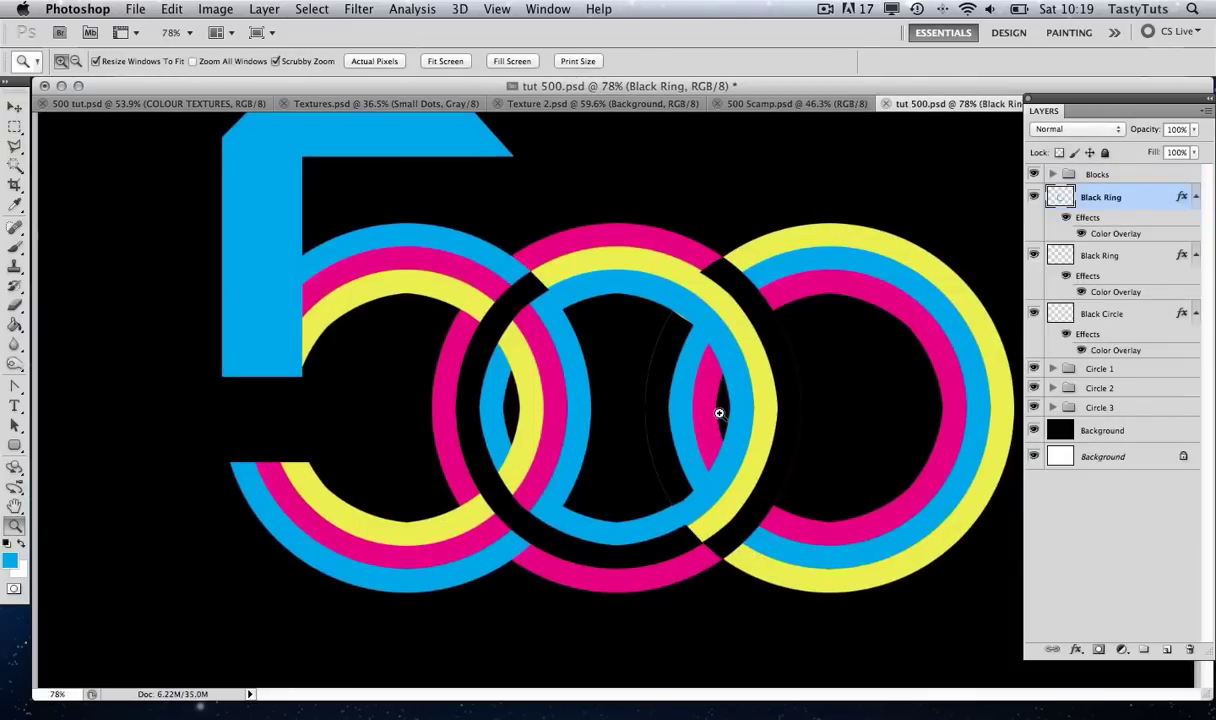
After checking the 500 Scamp.psd sketch, hide every layer and group above the black Background in tut 500.psd and show the guides
{"action": "scroll", "coordinate": [705, 430], "scroll_direction": "up", "scroll_amount": 2}
{"action": "left_click", "coordinate": [712, 370], "text": "alt"}
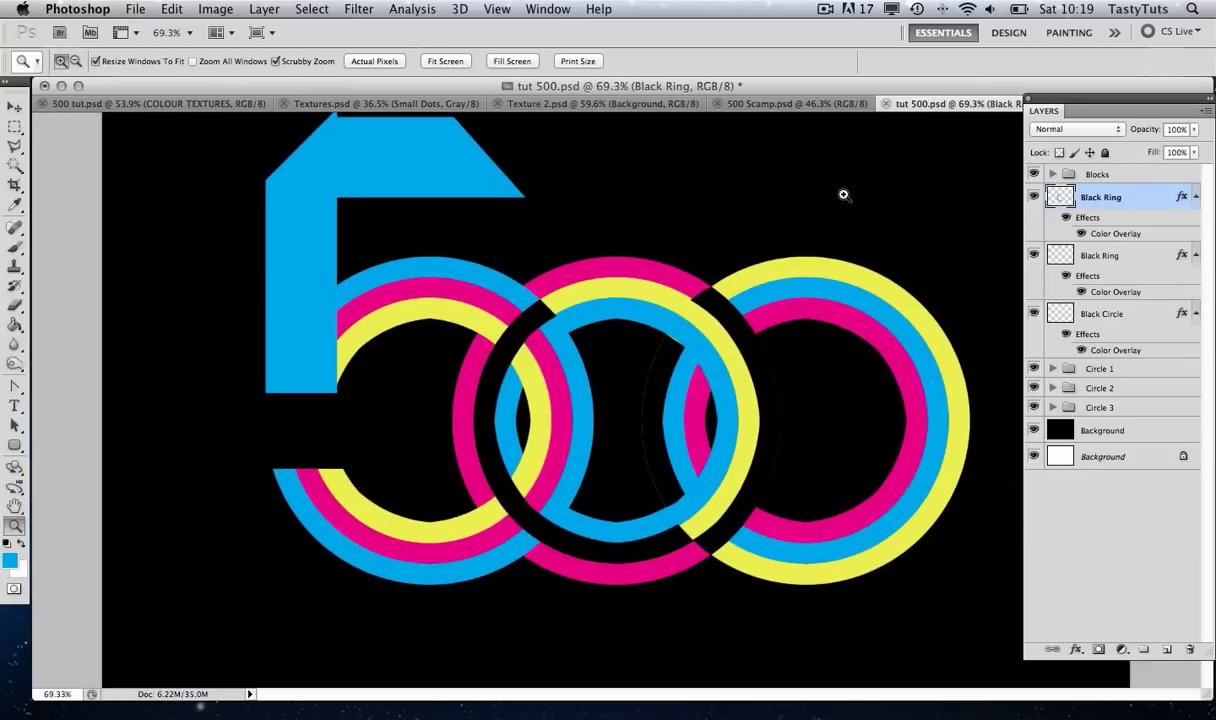
{"action": "left_click", "coordinate": [779, 104]}
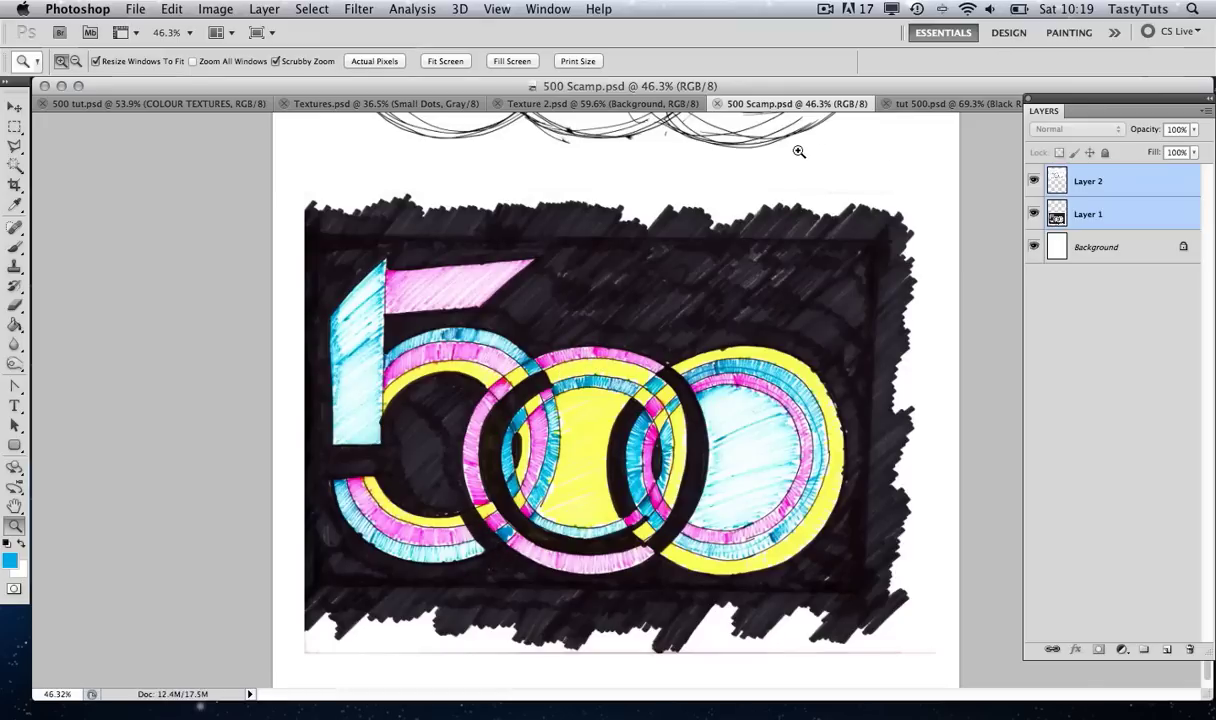
{"action": "left_click", "coordinate": [927, 106]}
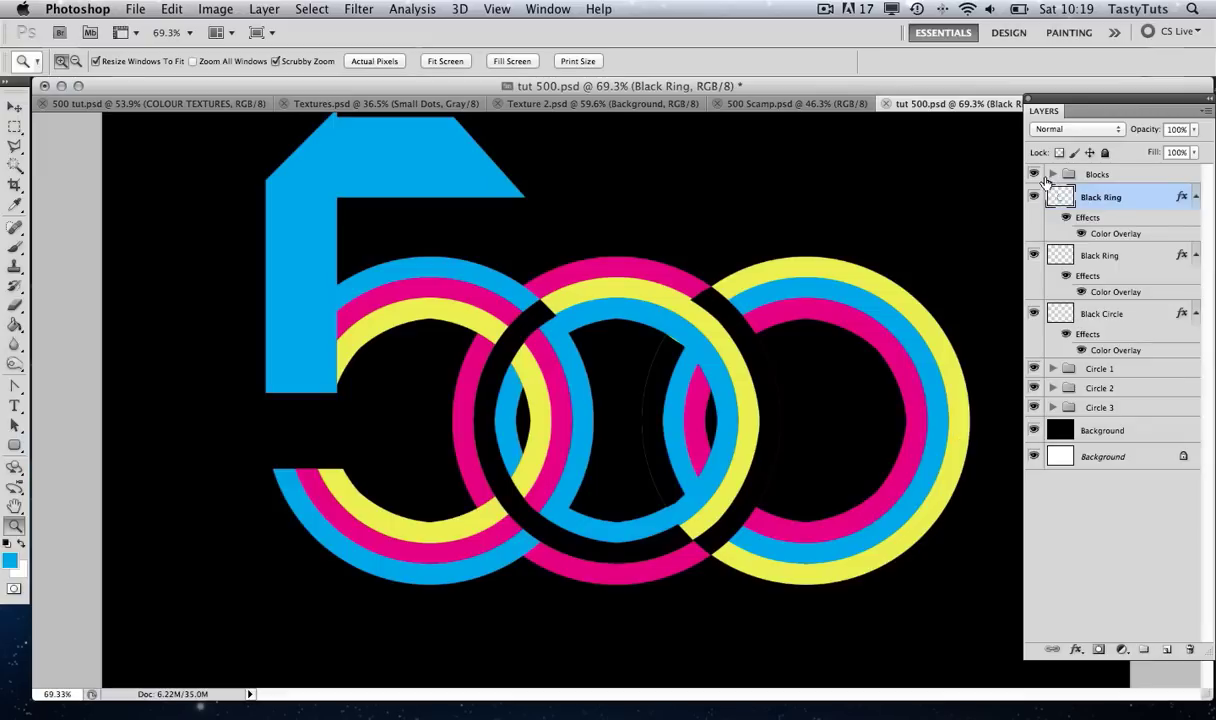
{"action": "left_click_drag", "start_coordinate": [1034, 176], "coordinate": [1034, 408]}
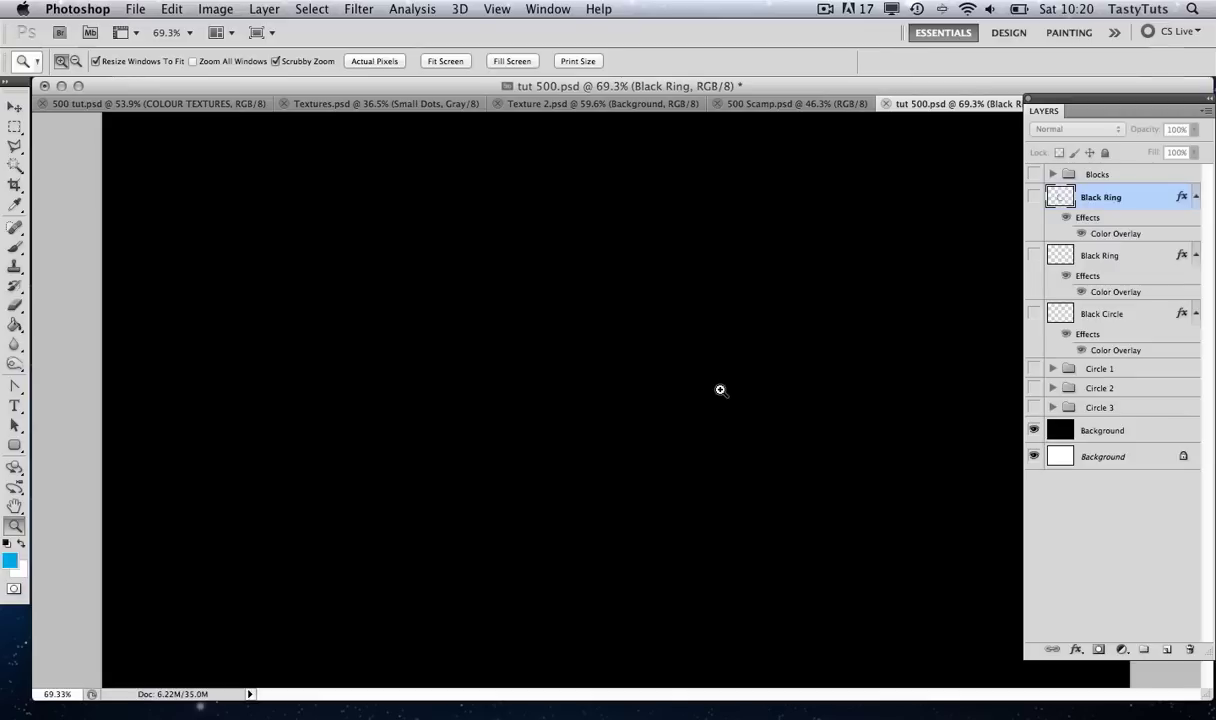
{"action": "key", "text": "super+semicolon"}
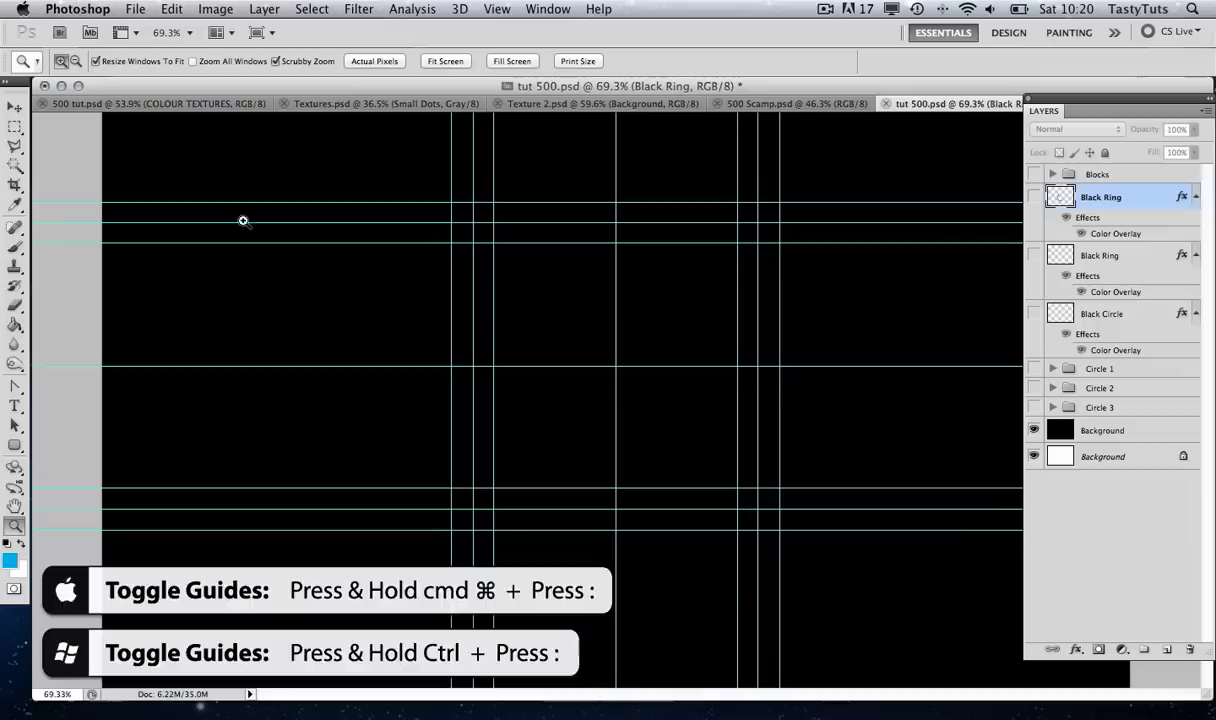
Make a circular selection with the Elliptical Marquee spanning the outermost guides around the centre
{"action": "left_click", "coordinate": [14, 130]}
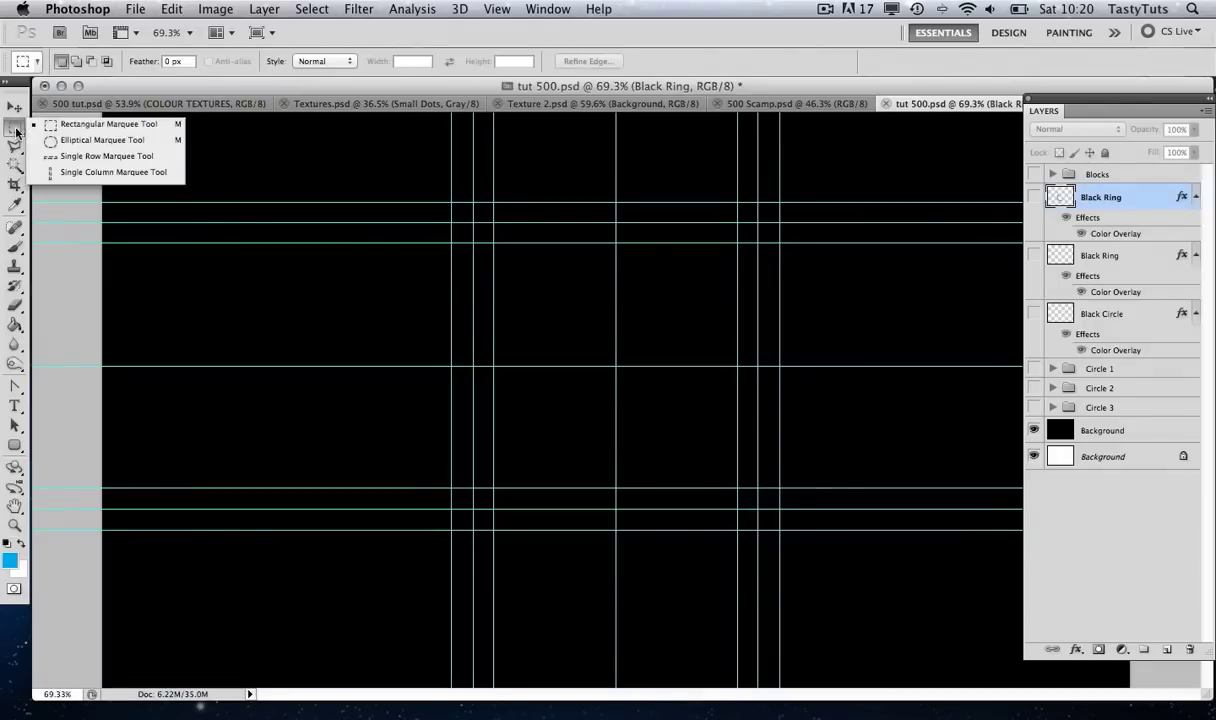
{"action": "left_click", "coordinate": [99, 141]}
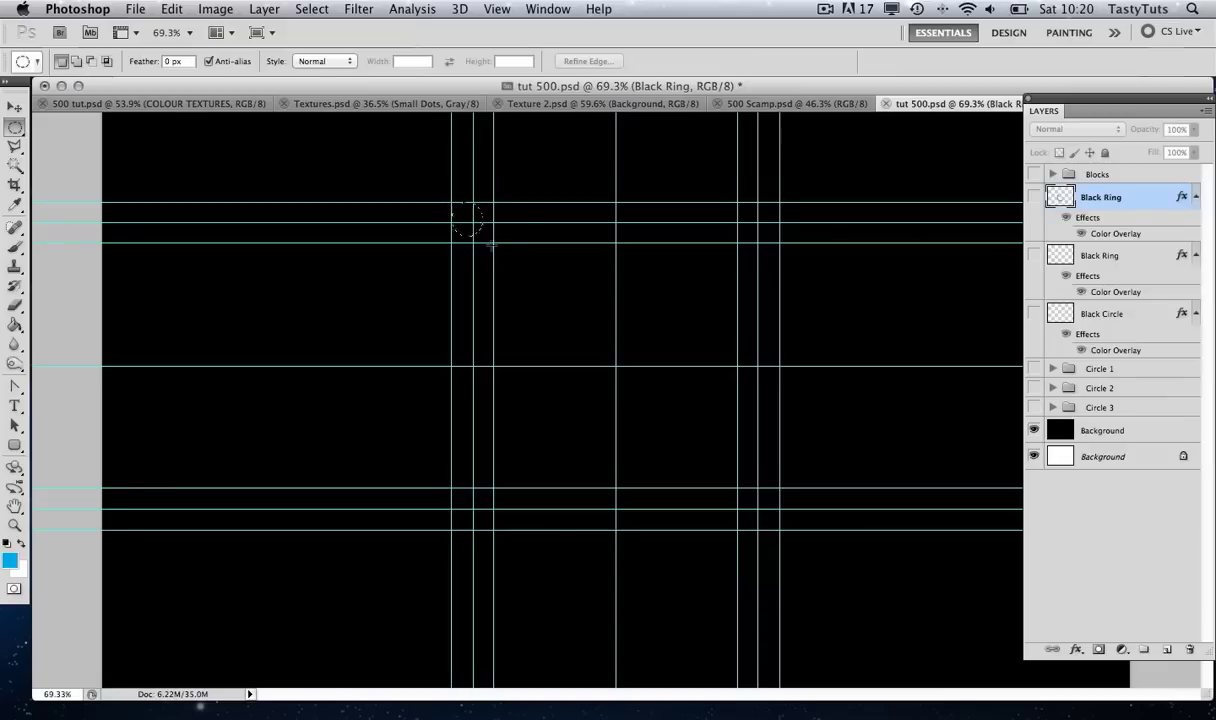
{"action": "left_click_drag", "start_coordinate": [779, 530], "coordinate": [779, 530]}
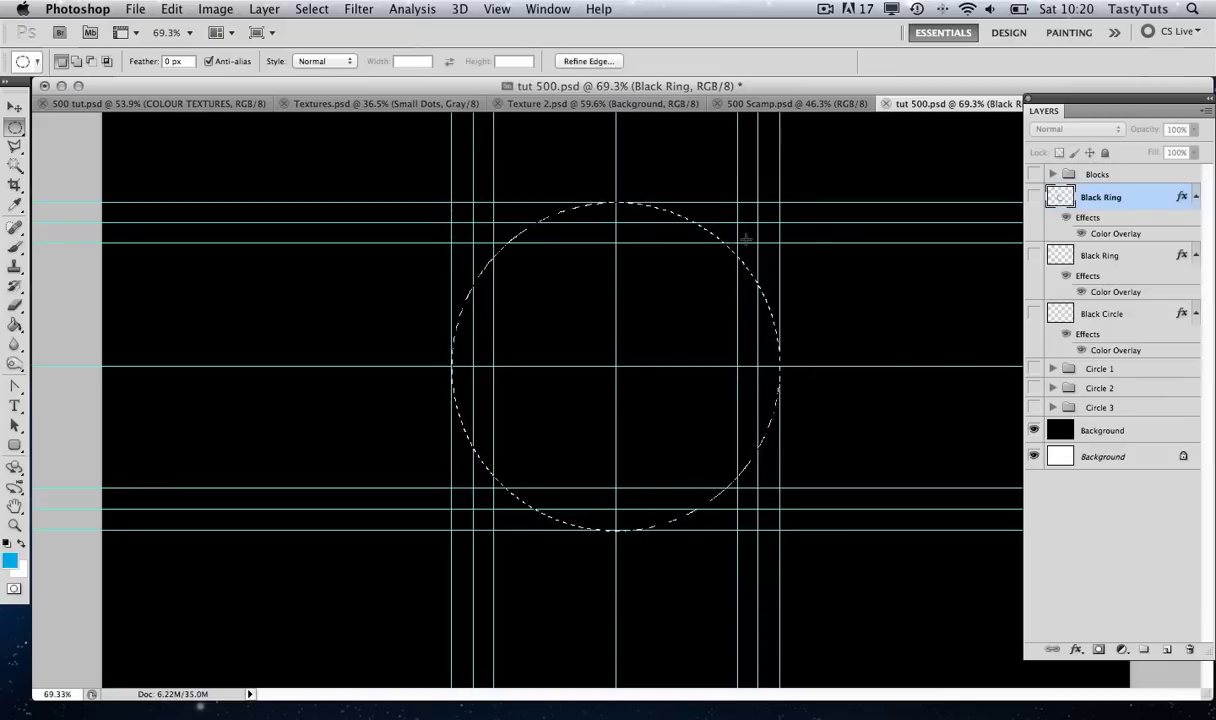
Create a new layer named Black Ring
{"action": "key", "text": "super+shift+n"}
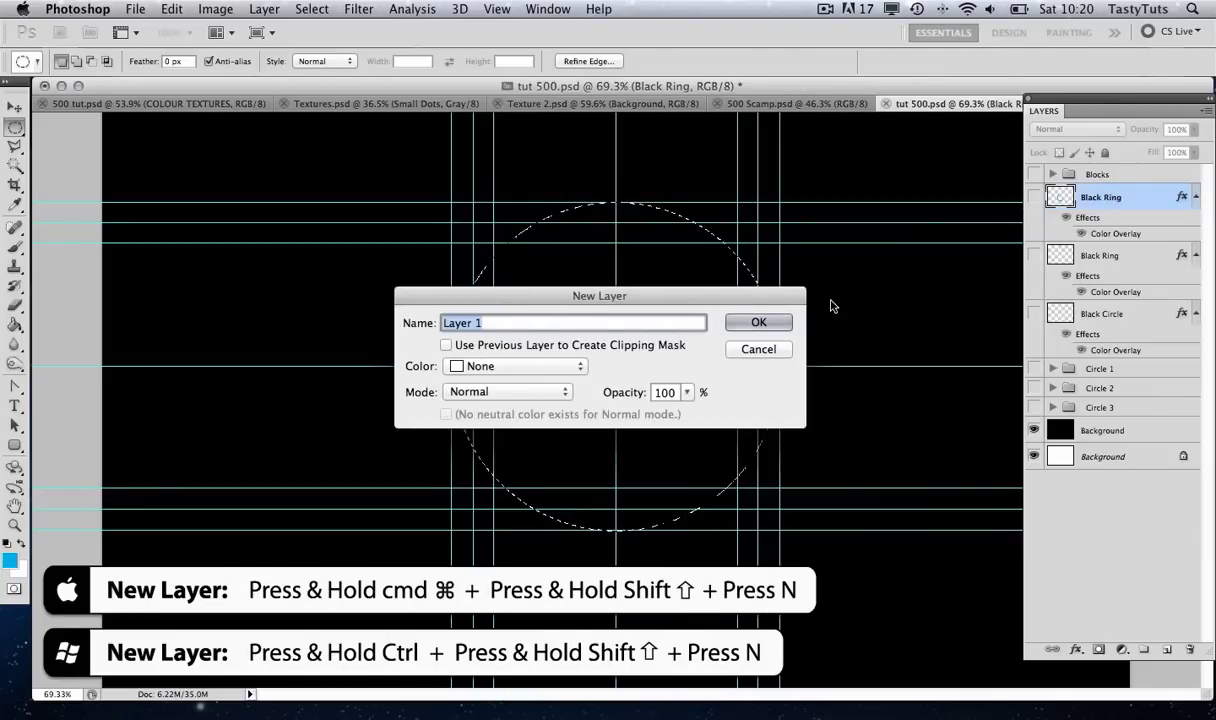
{"action": "type", "text": "Black Ring"}
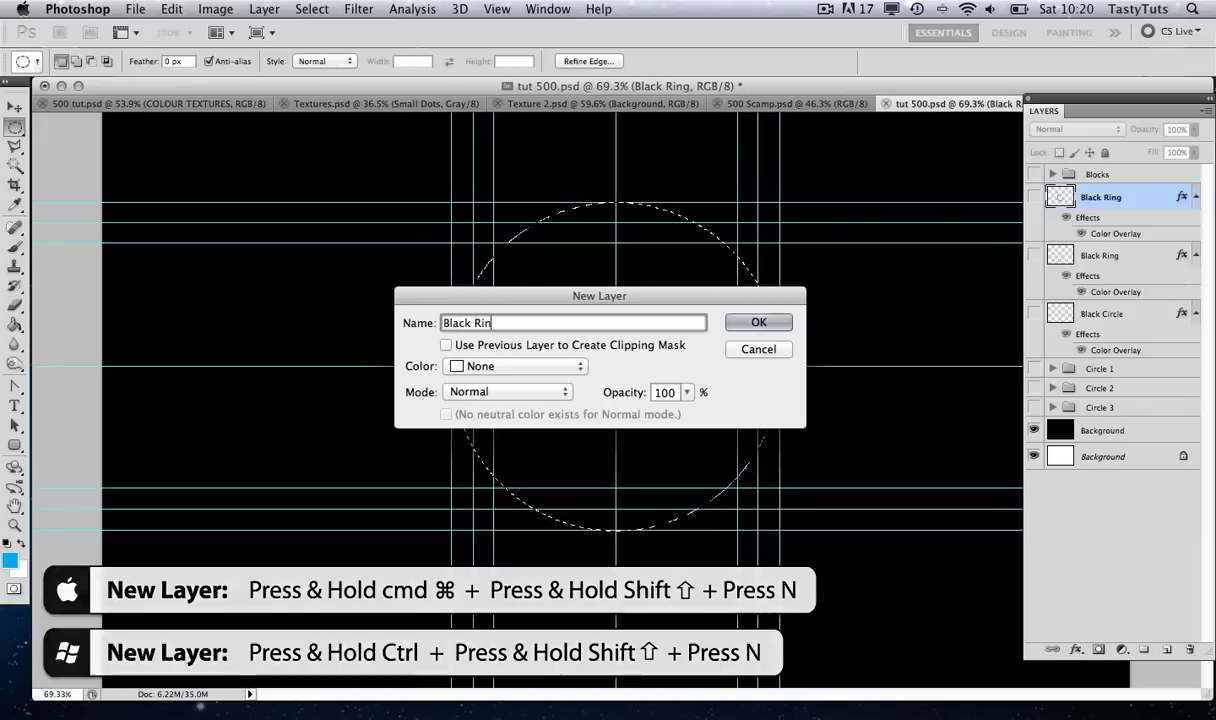
{"action": "left_click", "coordinate": [762, 330]}
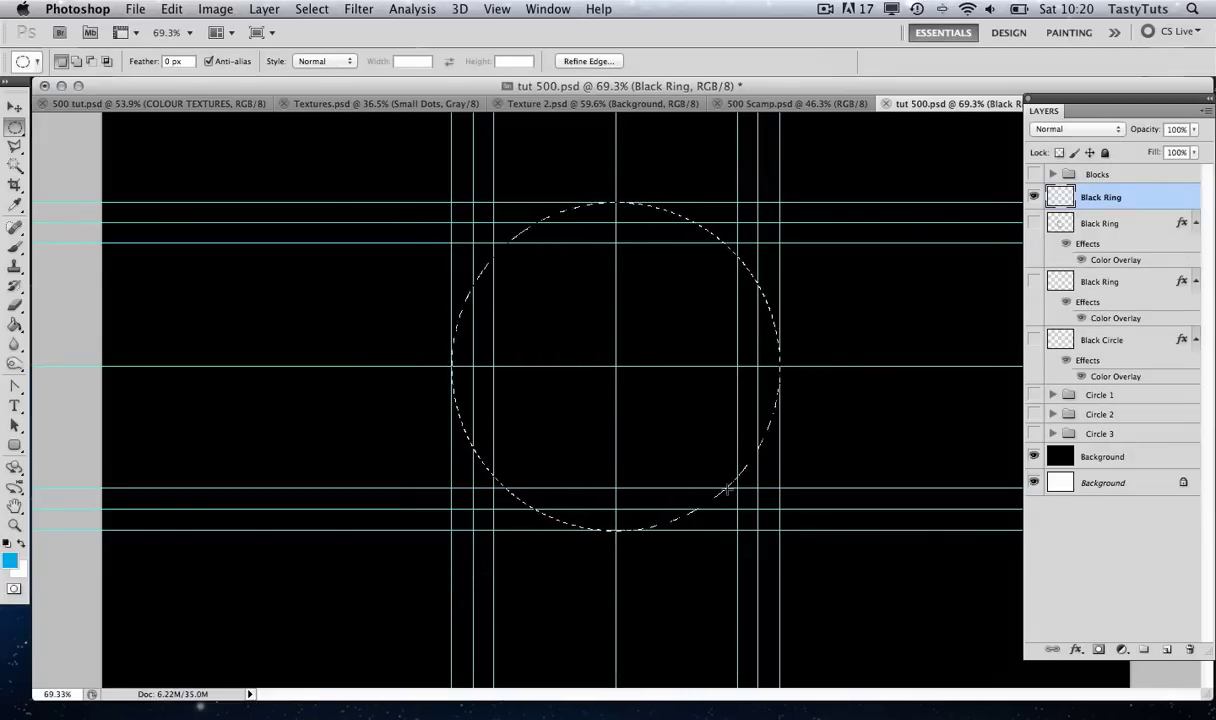
Stroke the circular selection with a 35 px black line located outside, and deselect
{"action": "right_click", "coordinate": [732, 488]}
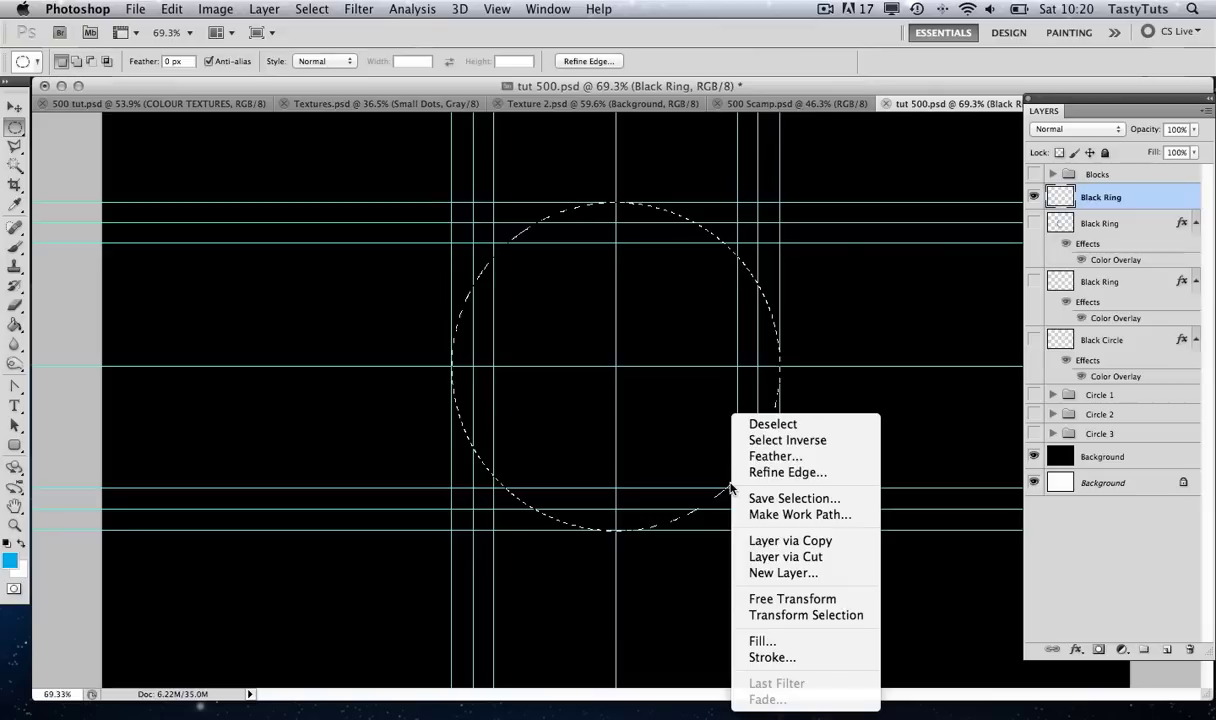
{"action": "left_click", "coordinate": [740, 656]}
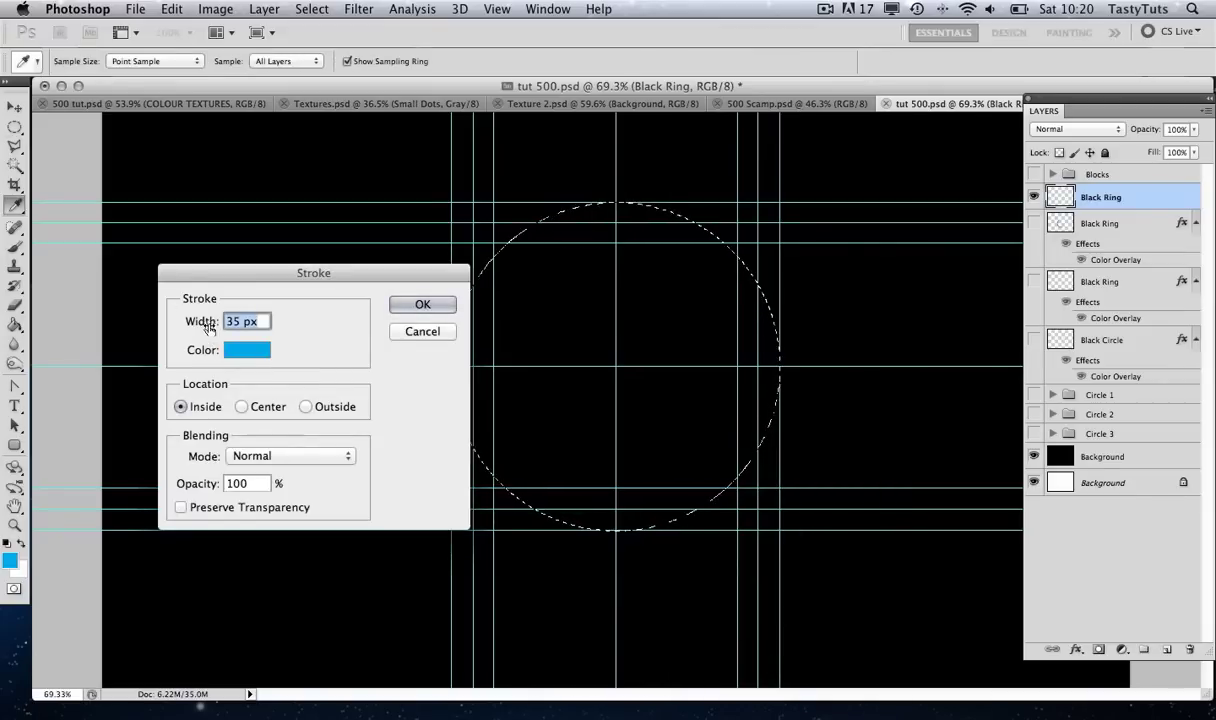
{"action": "left_click", "coordinate": [250, 352]}
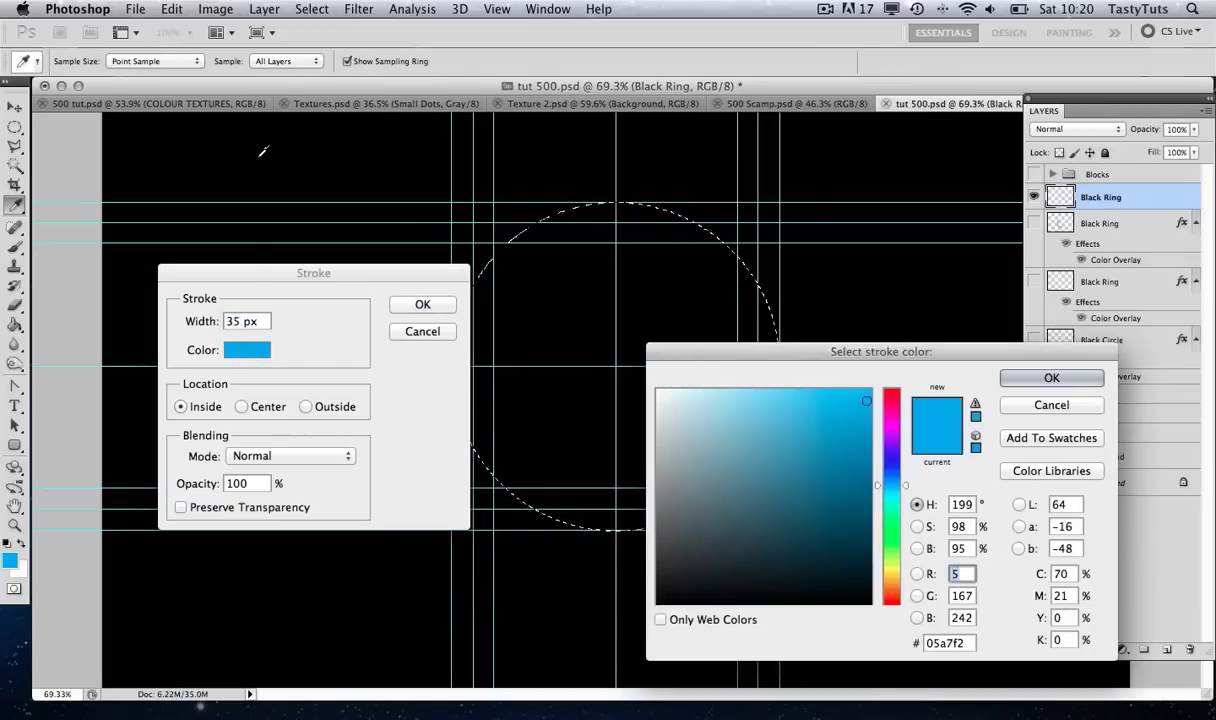
{"action": "left_click", "coordinate": [262, 152]}
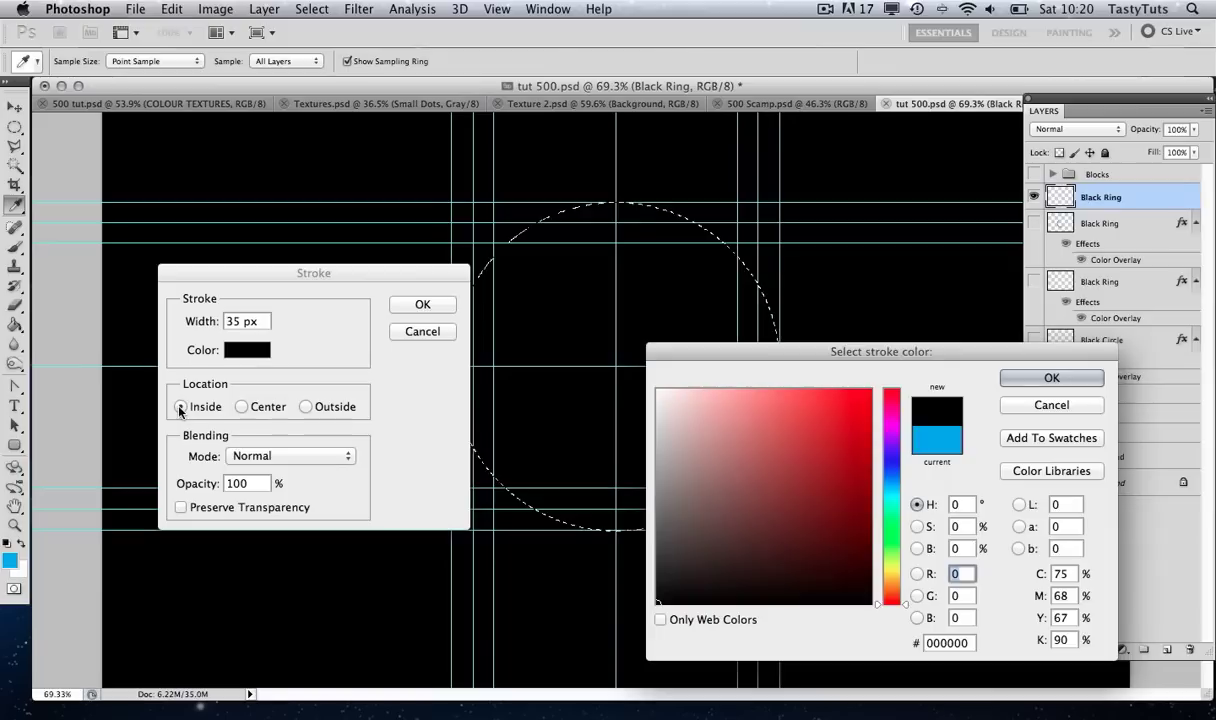
{"action": "left_click", "coordinate": [1051, 378]}
{"action": "left_click", "coordinate": [306, 407]}
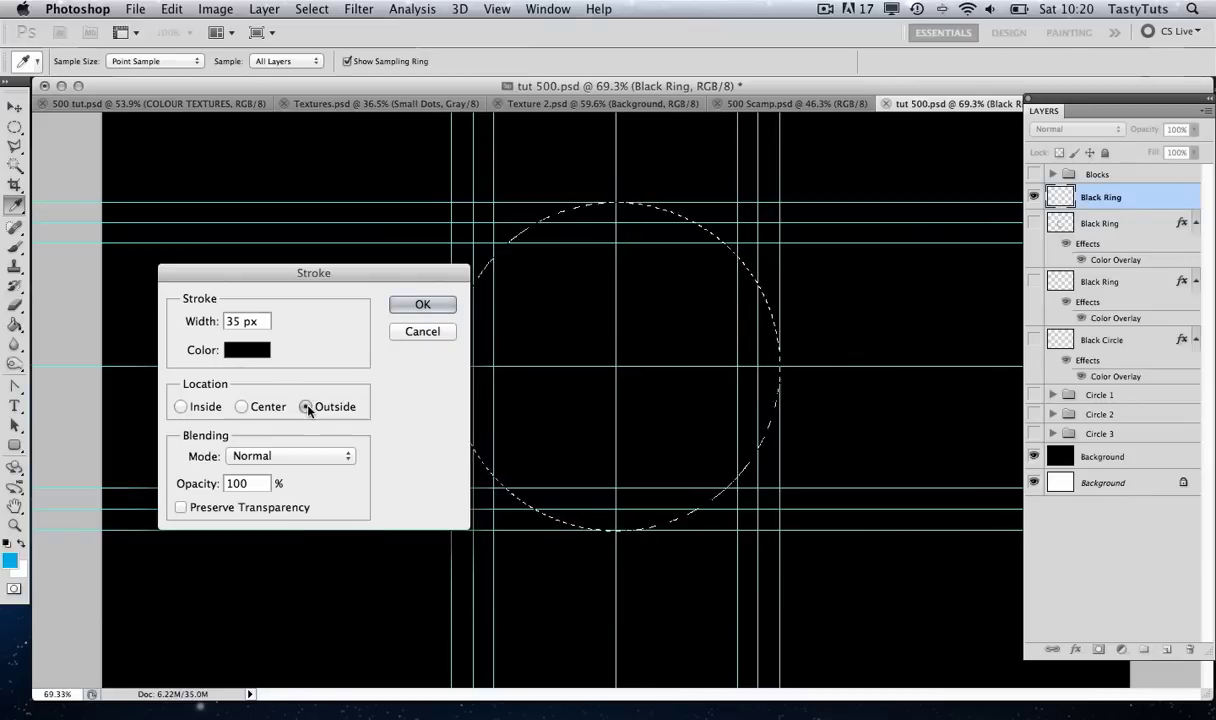
{"action": "left_click", "coordinate": [416, 311]}
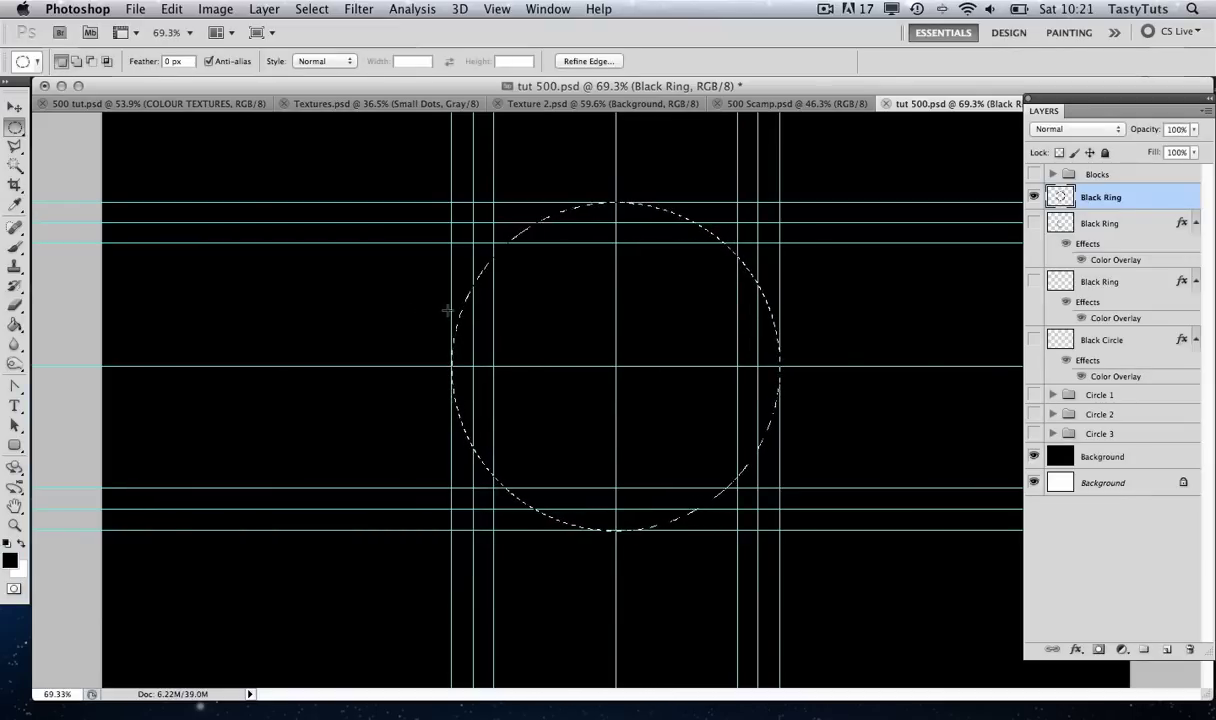
{"action": "key", "text": "super+d"}
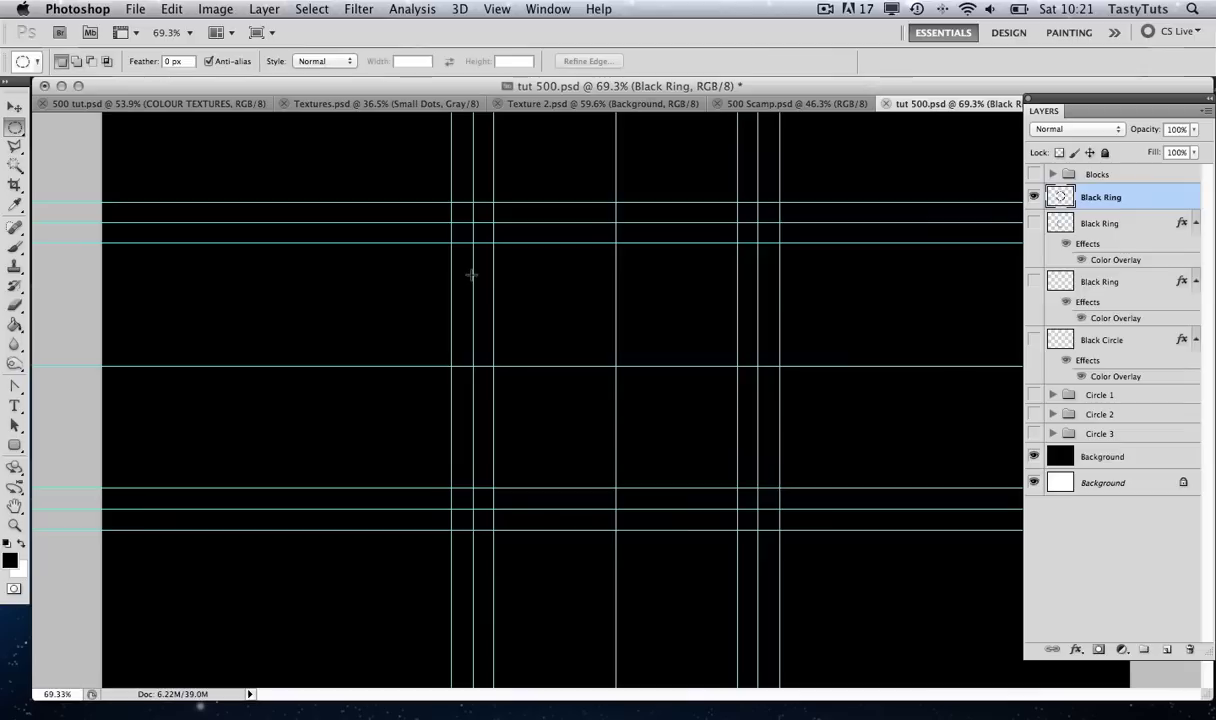
Make all the hidden layers and groups visible again, including Blocks, and hide the guides
{"action": "left_click_drag", "start_coordinate": [1033, 225], "coordinate": [1033, 434]}
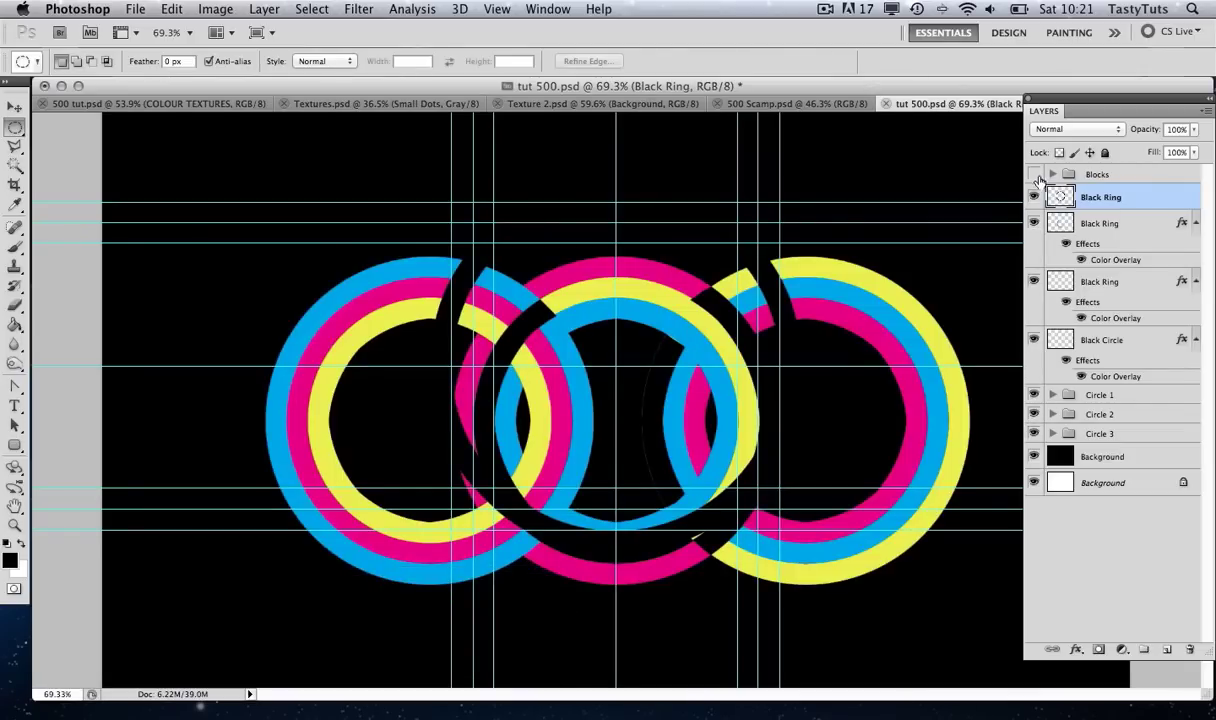
{"action": "left_click", "coordinate": [1033, 175]}
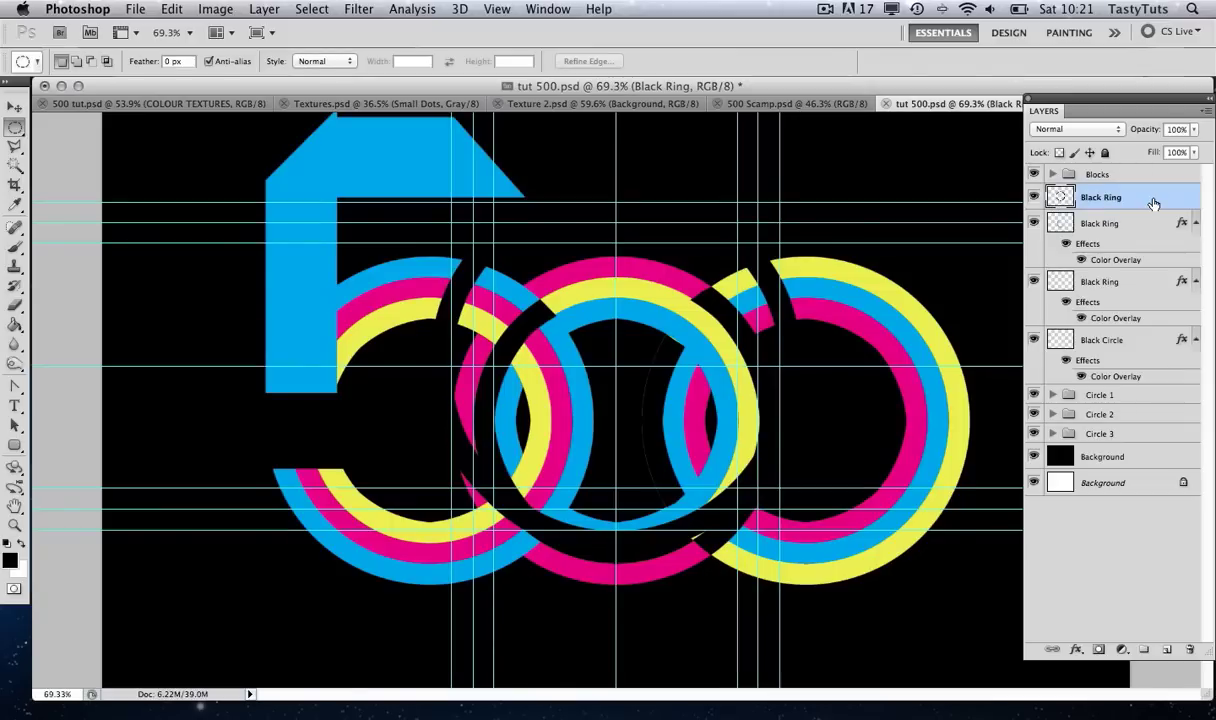
{"action": "key", "text": "super+semicolon"}
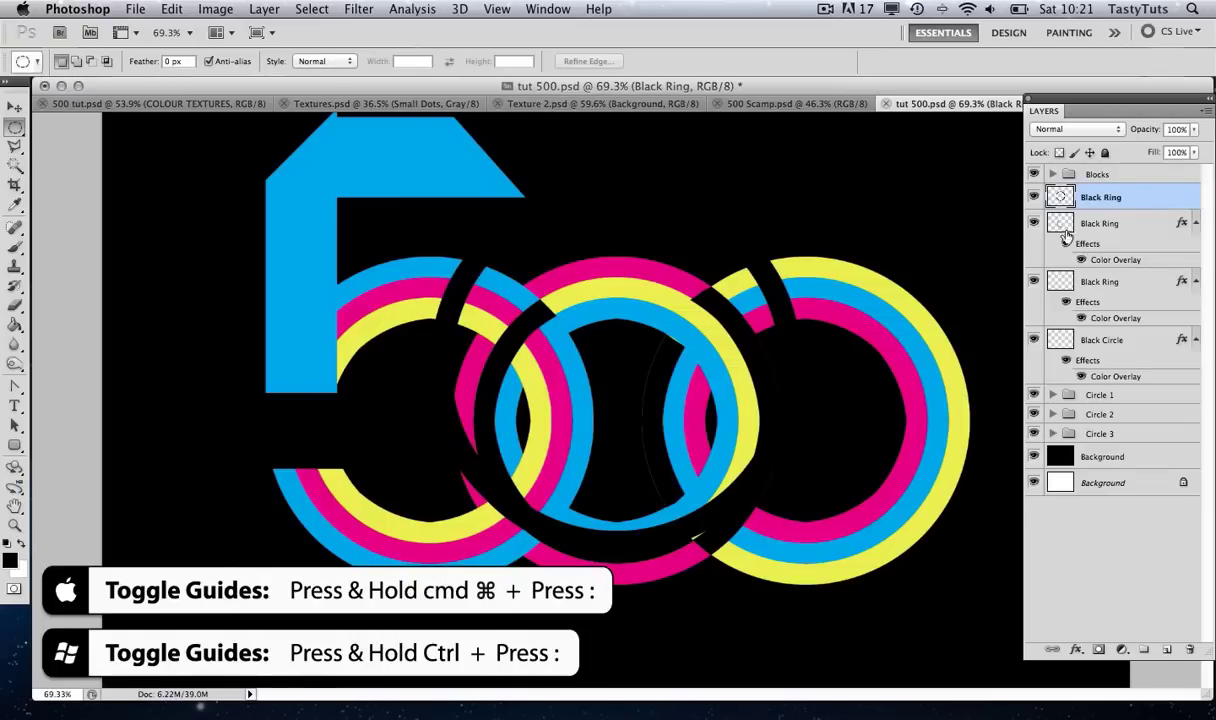
Move the new black ring so it is concentric with the middle circle, and compare it with the 500 Scamp.psd sketch
{"action": "key", "text": "v"}
{"action": "left_click_drag", "start_coordinate": [580, 222], "coordinate": [598, 282]}
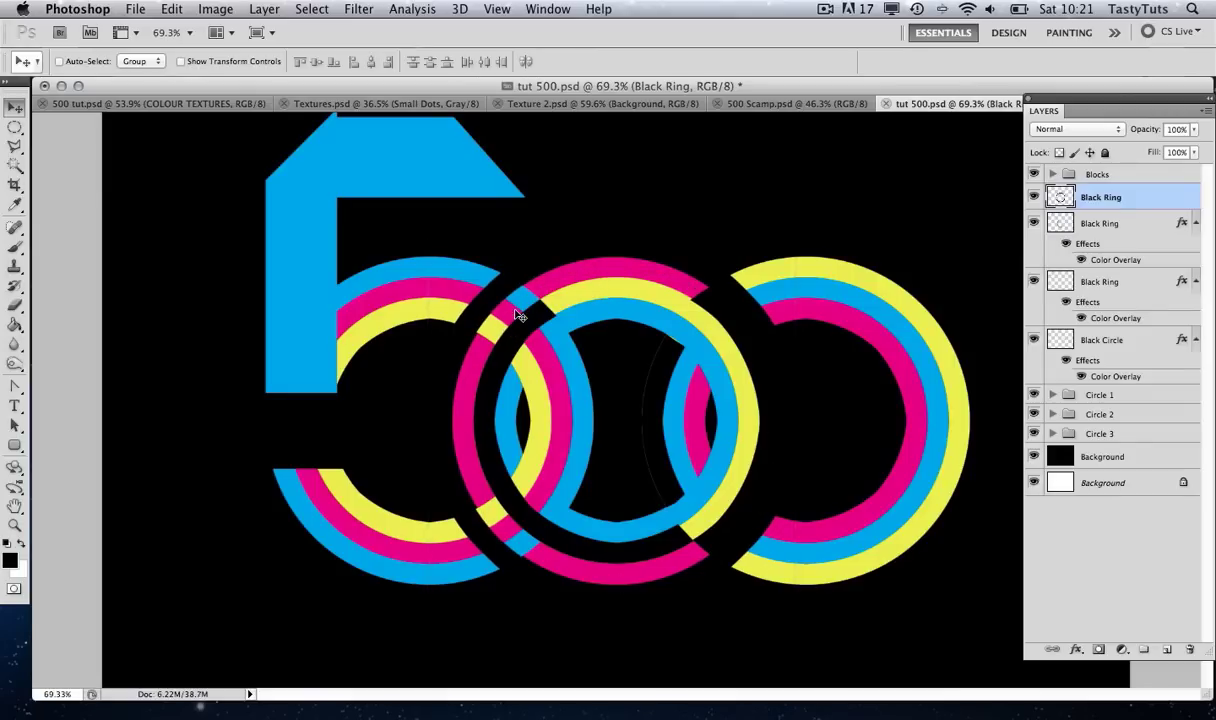
{"action": "left_click", "coordinate": [775, 104]}
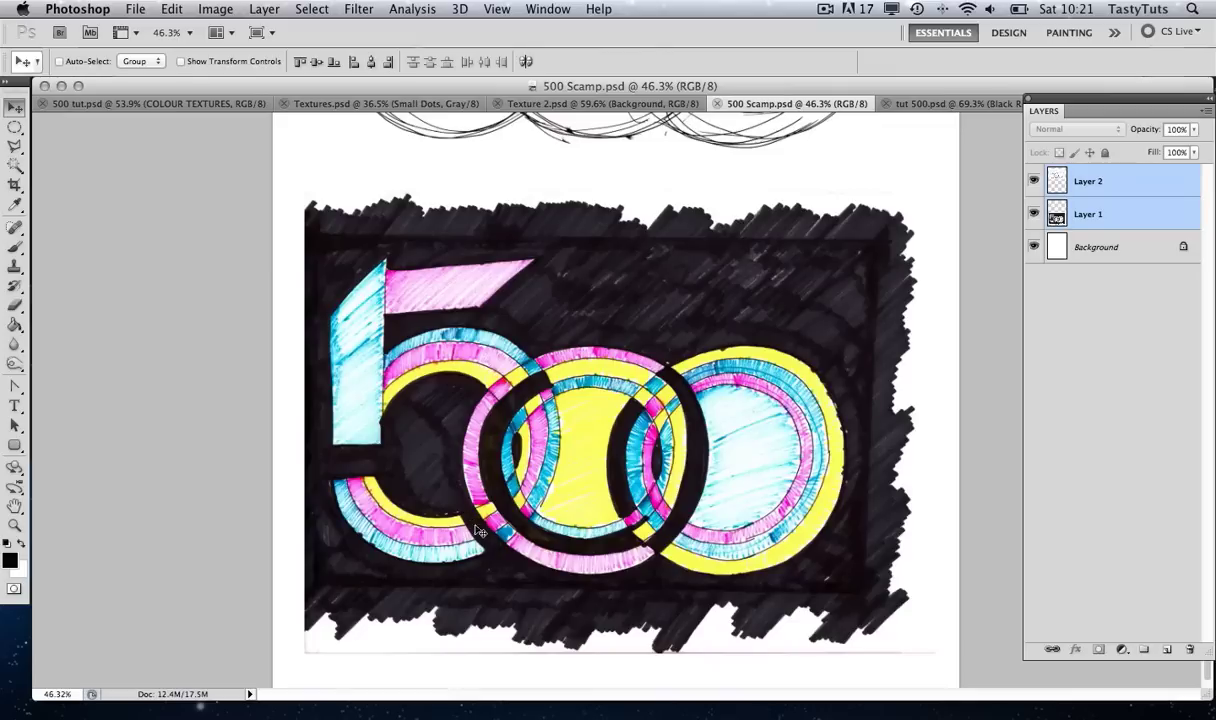
{"action": "left_click", "coordinate": [929, 104]}
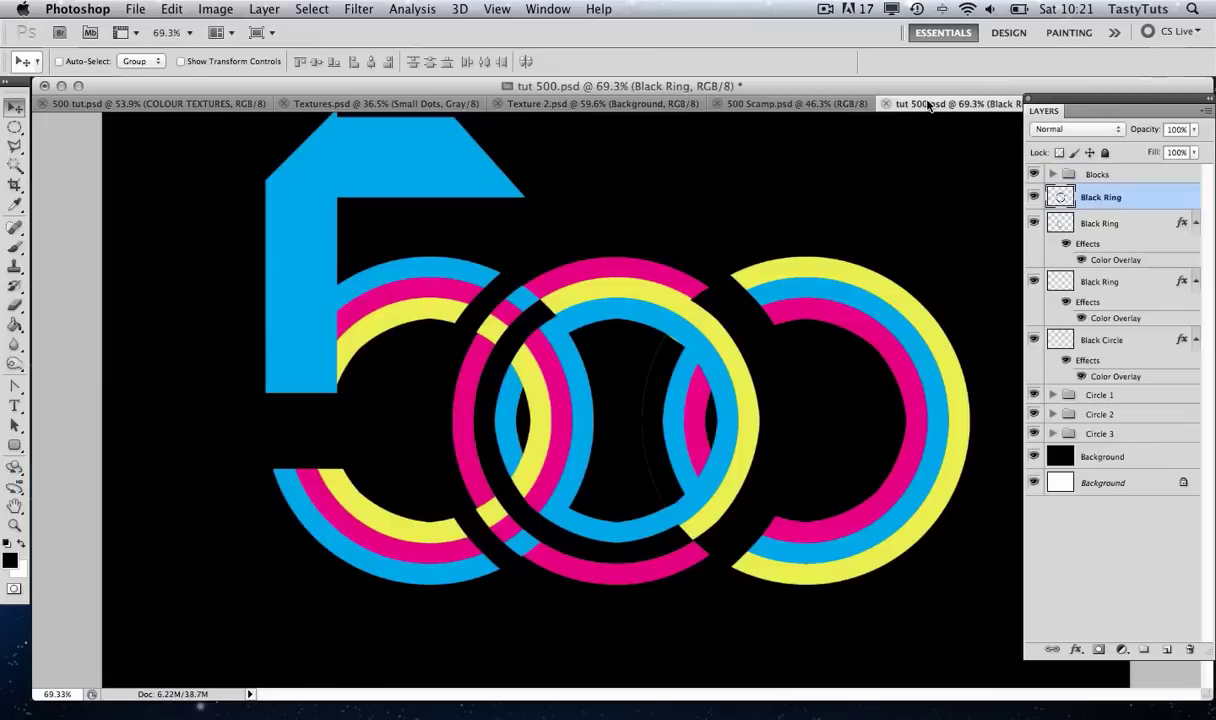
Outline the upper-right portion of the new Black Ring with the Polygonal Lasso, delete that part from the layer, and deselect
{"action": "left_click", "coordinate": [14, 145]}
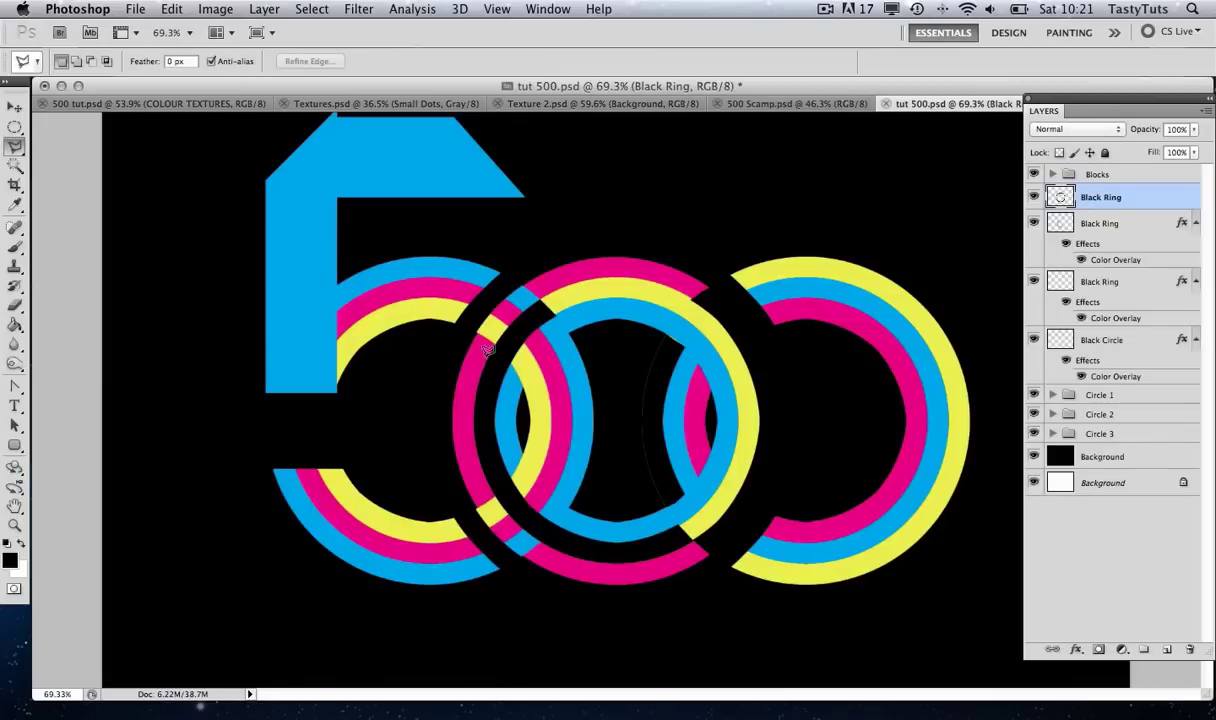
{"action": "left_click", "coordinate": [452, 317]}
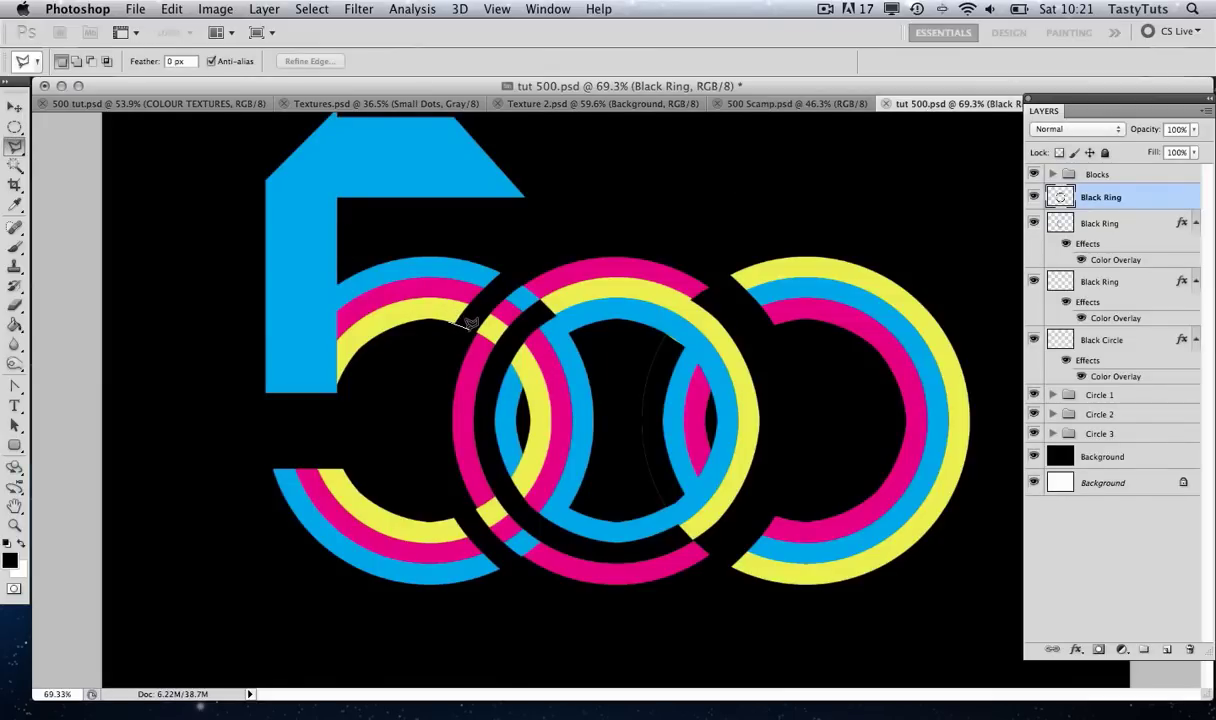
{"action": "left_click", "coordinate": [488, 338]}
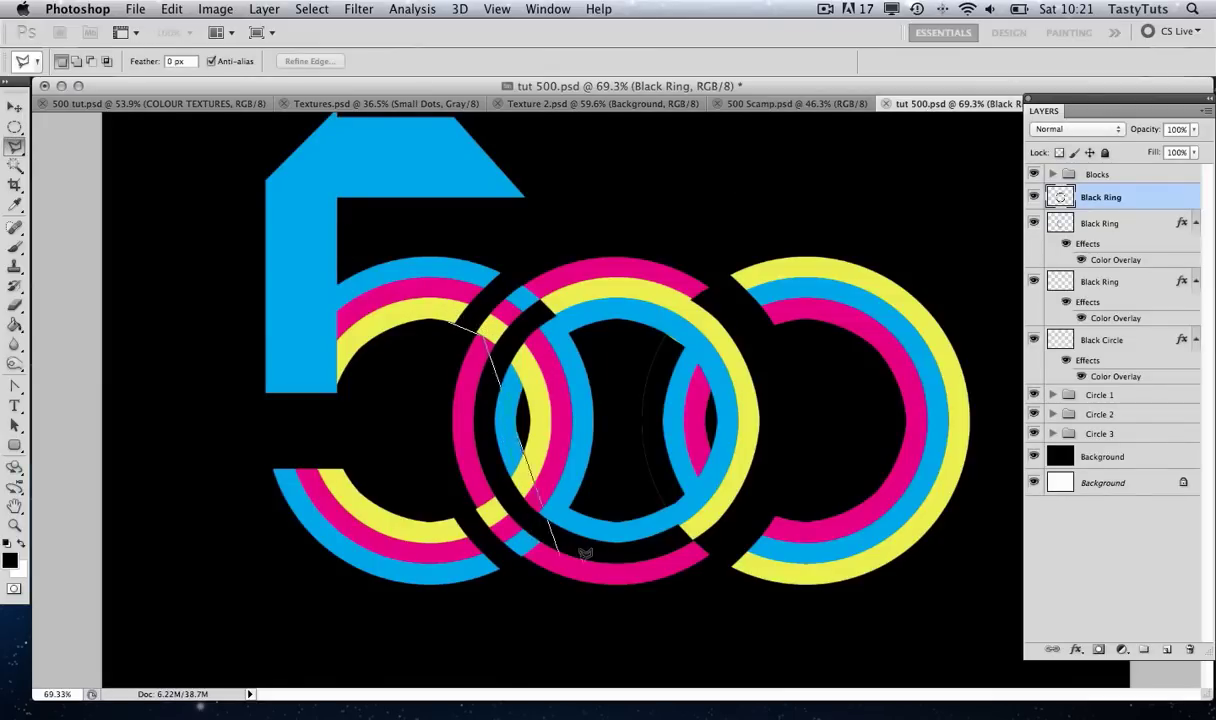
{"action": "left_click", "coordinate": [732, 565]}
{"action": "left_click", "coordinate": [830, 518]}
{"action": "left_click", "coordinate": [875, 322]}
{"action": "left_click", "coordinate": [815, 258]}
{"action": "left_click", "coordinate": [706, 215]}
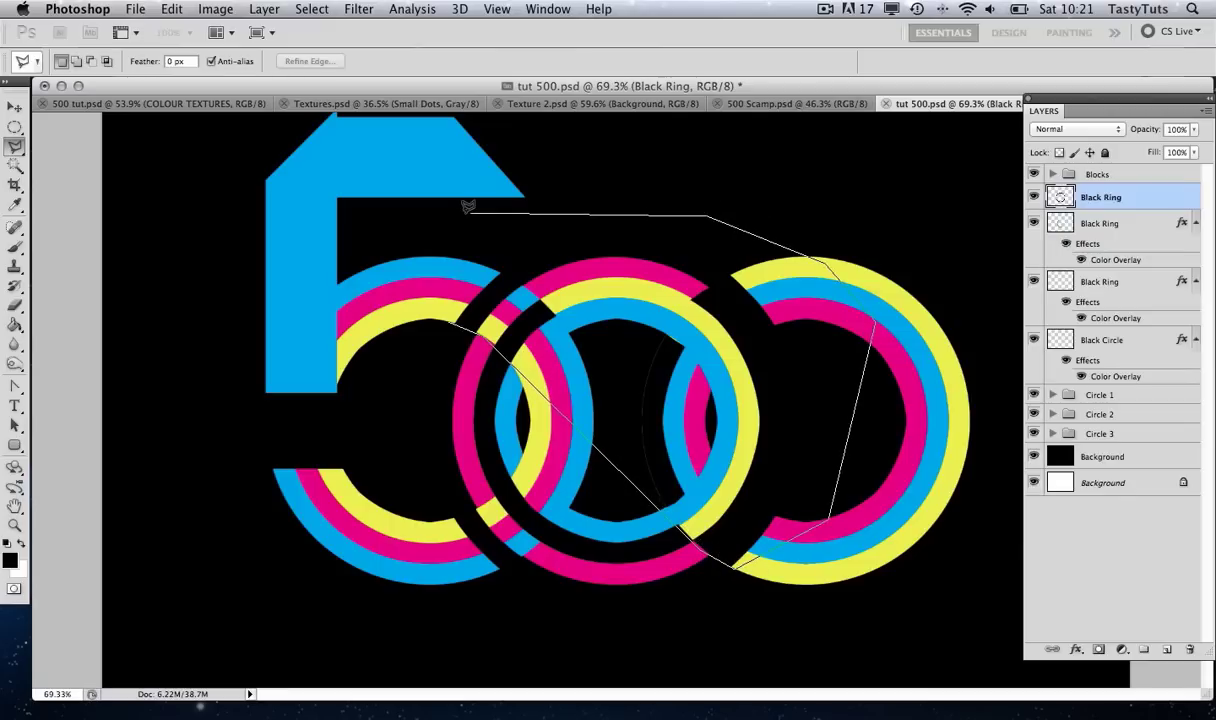
{"action": "left_click", "coordinate": [468, 206]}
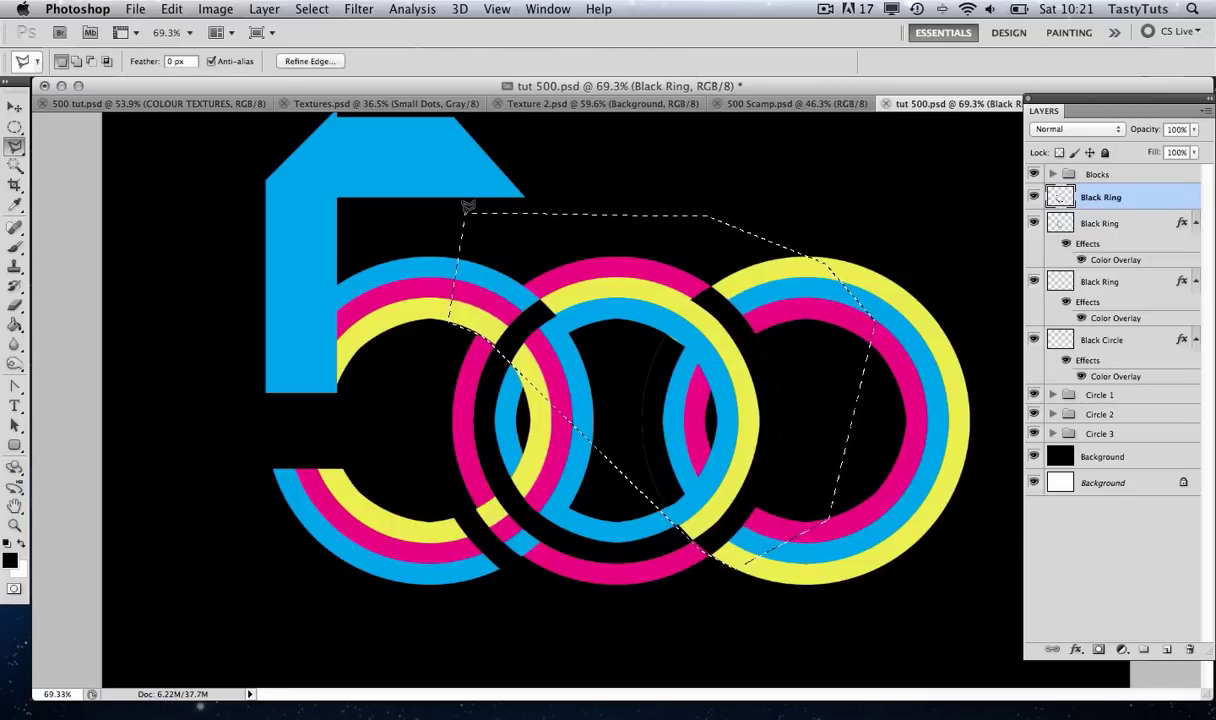
{"action": "key", "text": "super+d"}
Group the three Black Ring layers and the Black Circle layer, and name the group Black Rings
{"action": "key", "text": "z"}
{"action": "mouse_move", "coordinate": [710, 402]}
{"action": "left_mouse_down"}
{"action": "mouse_move", "coordinate": [691, 373]}
{"action": "mouse_move", "coordinate": [733, 402]}
{"action": "mouse_move", "coordinate": [686, 400]}
{"action": "left_mouse_up"}
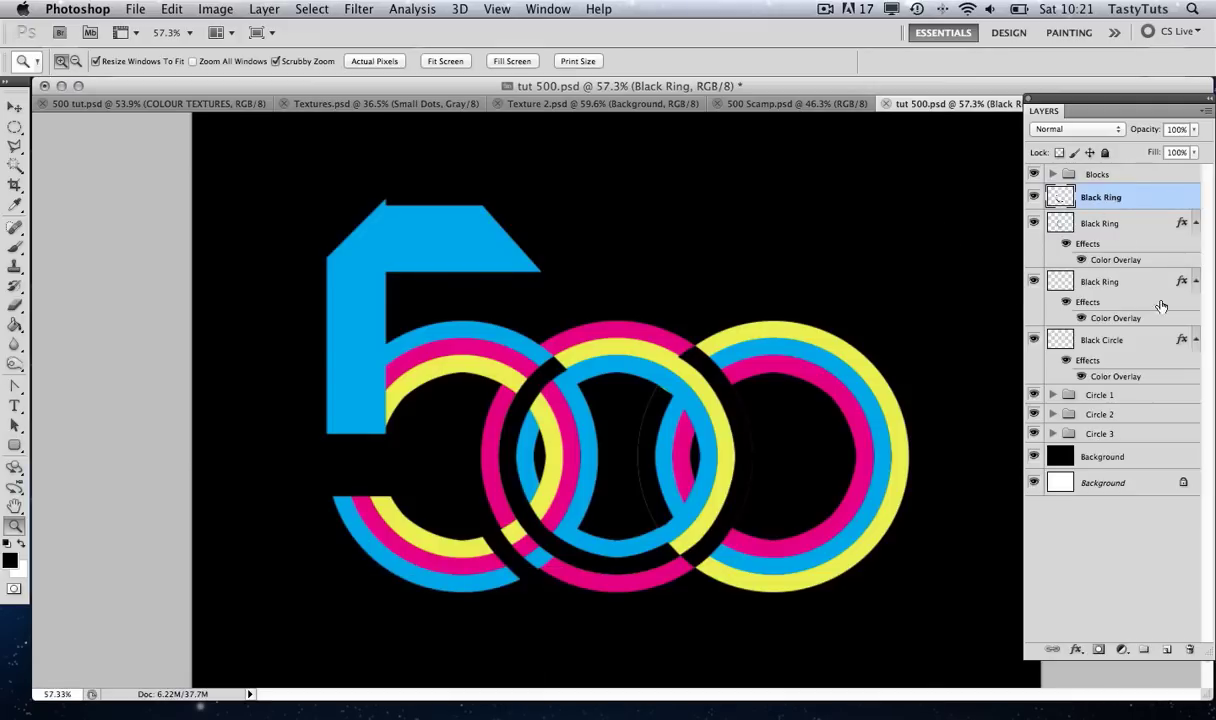
{"action": "left_click", "coordinate": [1139, 345], "text": "shift"}
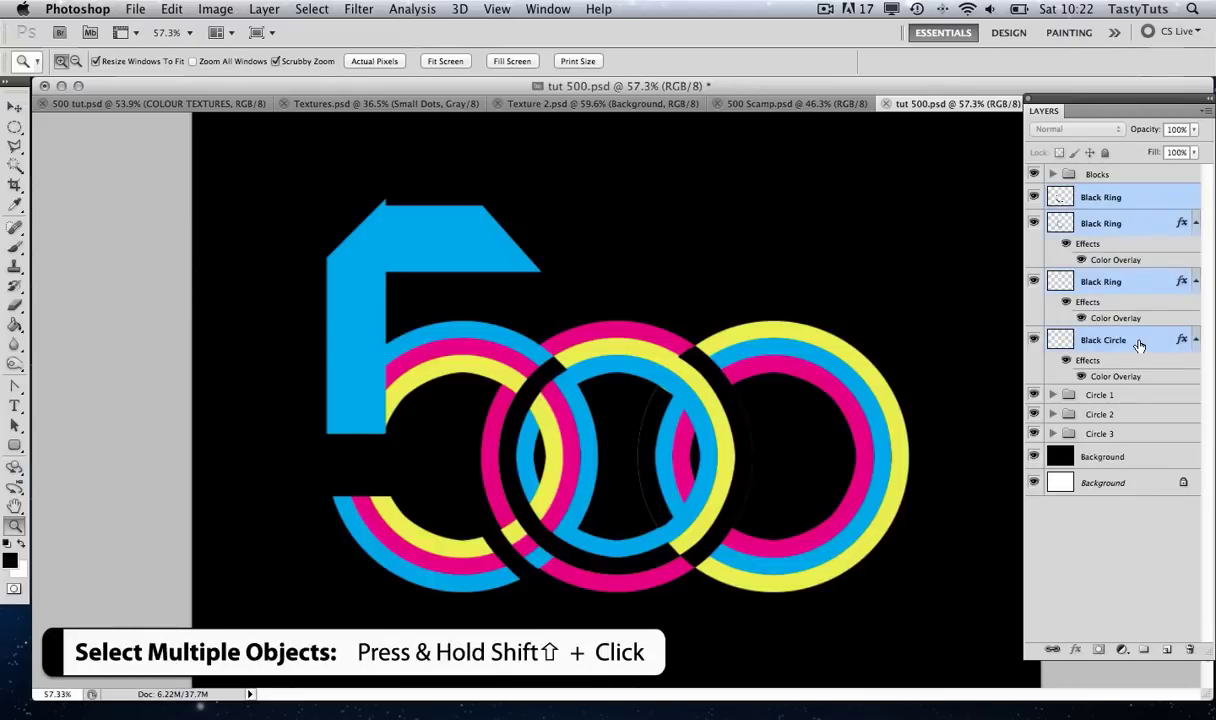
{"action": "key", "text": "super+g"}
{"action": "double_click", "coordinate": [1099, 194]}
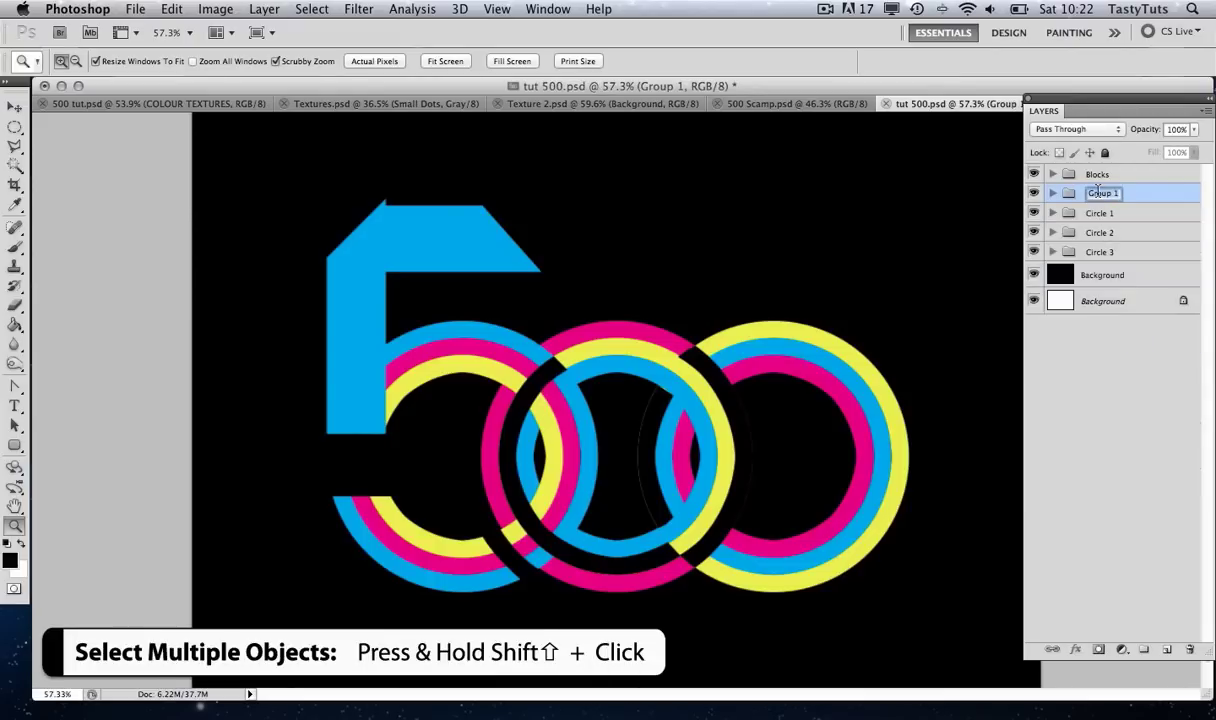
{"action": "type", "text": "Black Rings"}
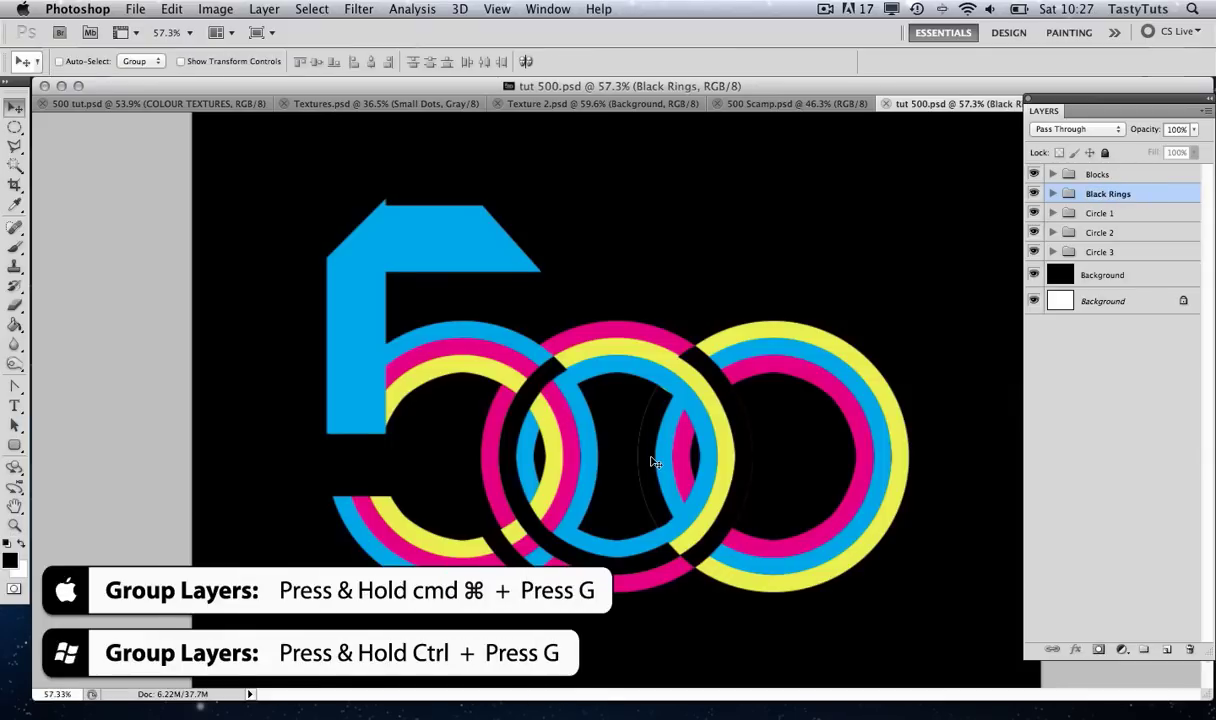
Check the 500 Scamp.psd sketch, and draw a rough polygonal selection around the central area inside the middle circle of tut 500.psd
{"action": "left_click", "coordinate": [787, 105]}
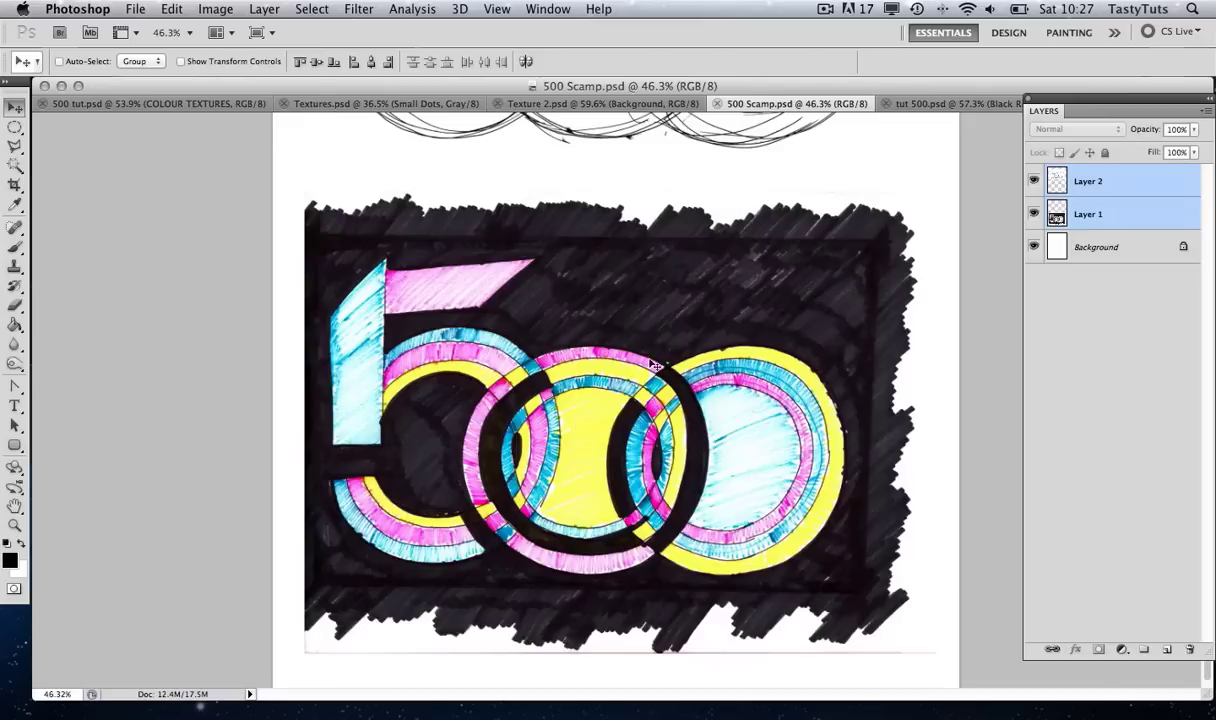
{"action": "left_click", "coordinate": [942, 104]}
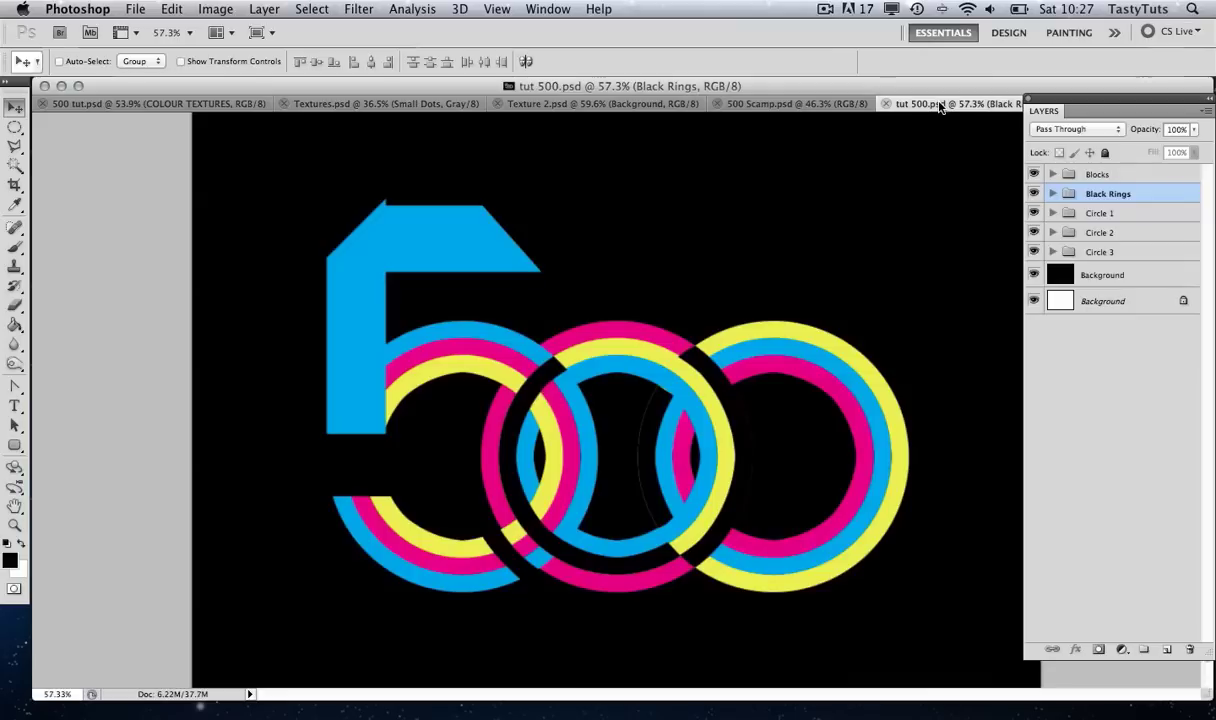
{"action": "left_click", "coordinate": [15, 146]}
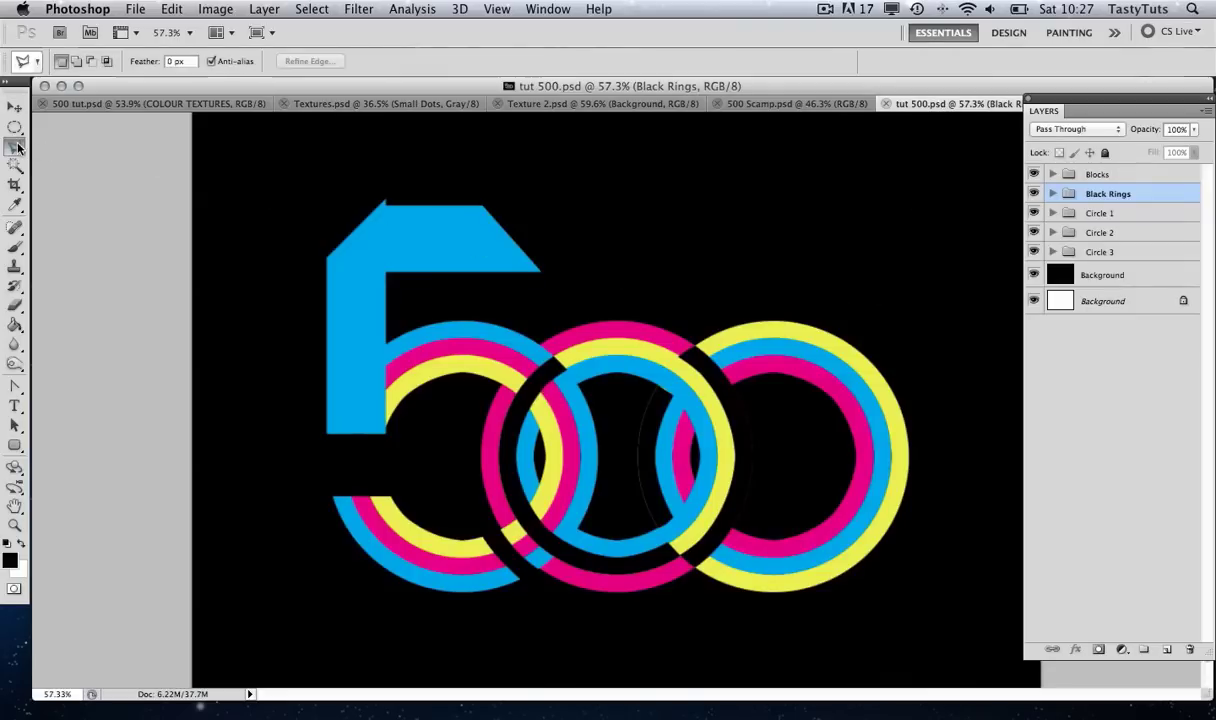
{"action": "left_click", "coordinate": [557, 379]}
{"action": "left_click", "coordinate": [682, 373]}
{"action": "left_click", "coordinate": [677, 543]}
{"action": "left_click", "coordinate": [566, 550]}
{"action": "double_click", "coordinate": [567, 420]}
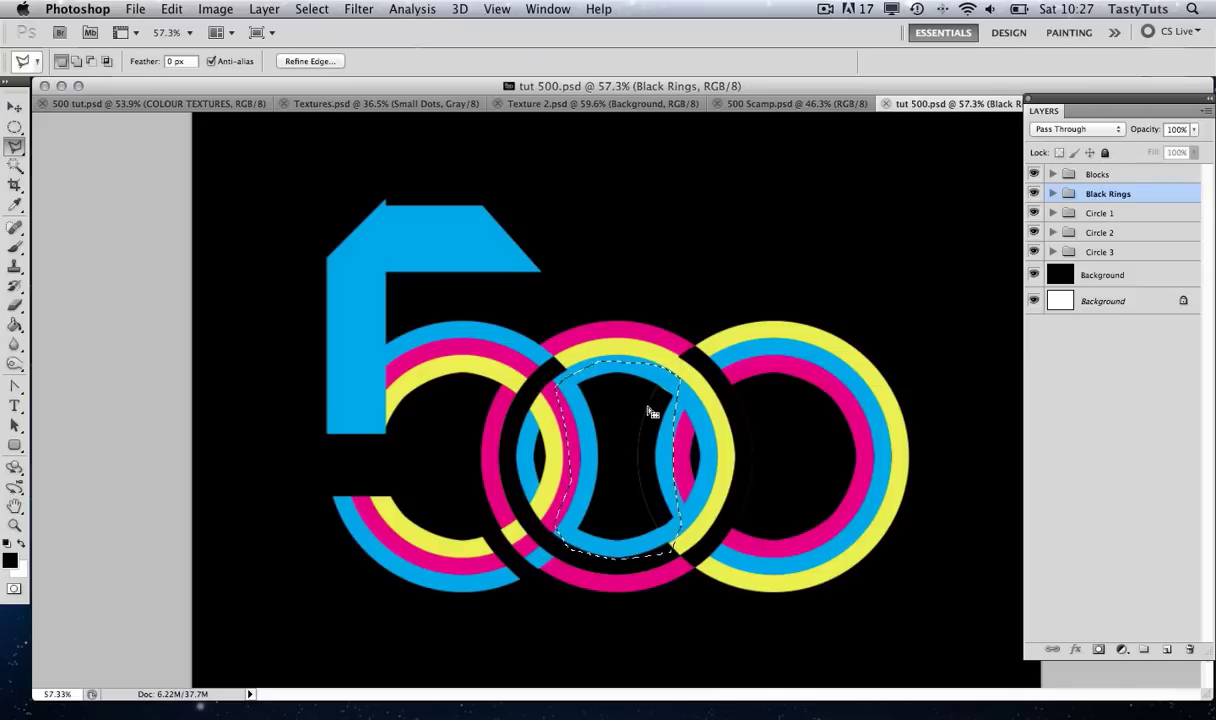
Sample the yellow of the first circle's inner ring and create a new layer named Yellow Back
{"action": "left_click", "coordinate": [15, 205]}
{"action": "left_click", "coordinate": [450, 360]}
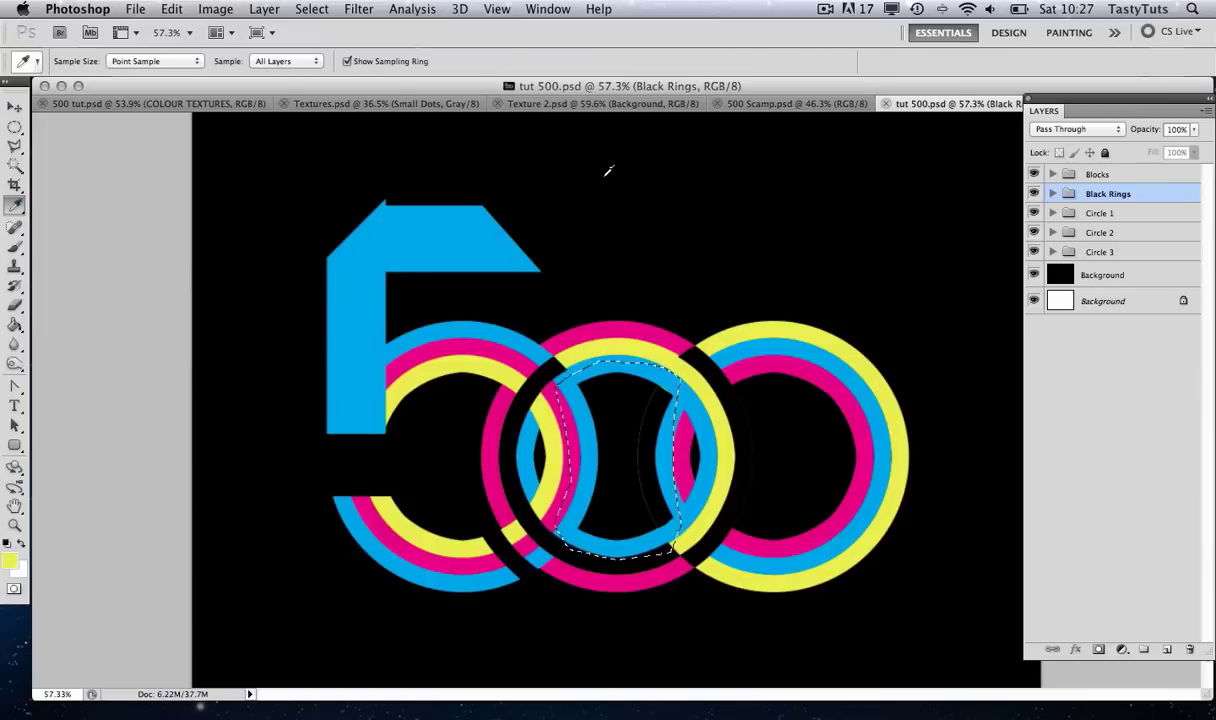
{"action": "key", "text": "super+shift+n"}
{"action": "type", "text": "Yellow Back"}
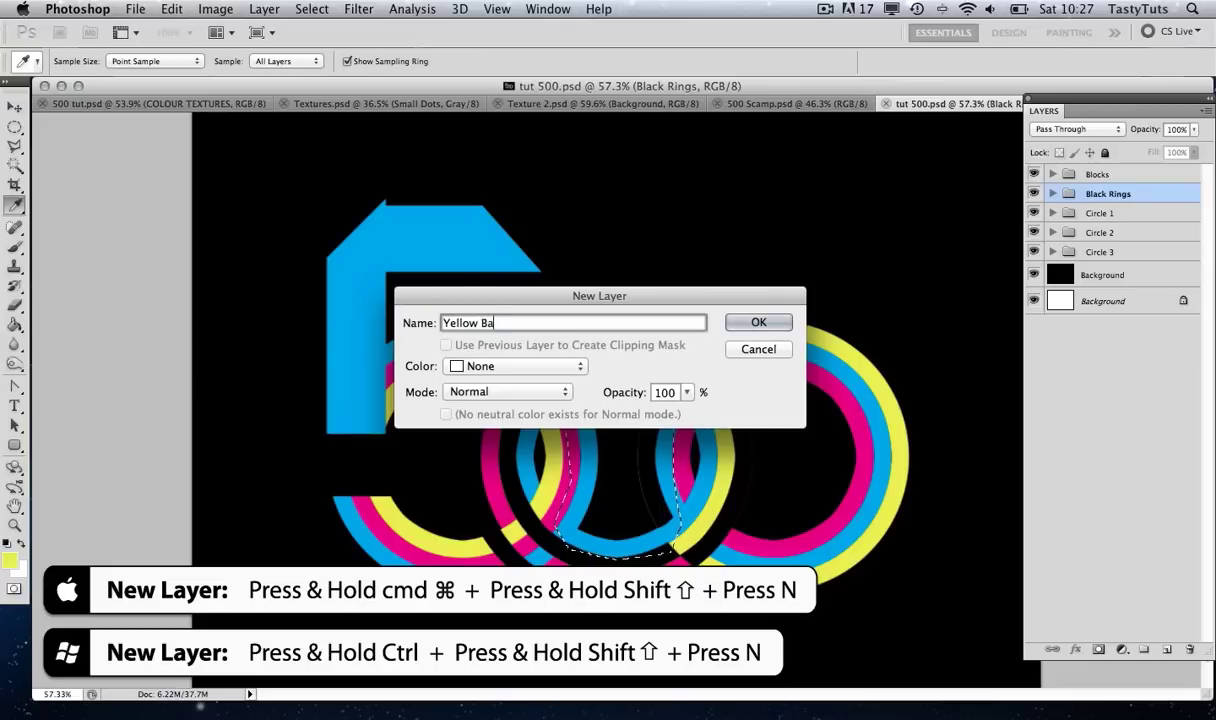
{"action": "left_click", "coordinate": [759, 322]}
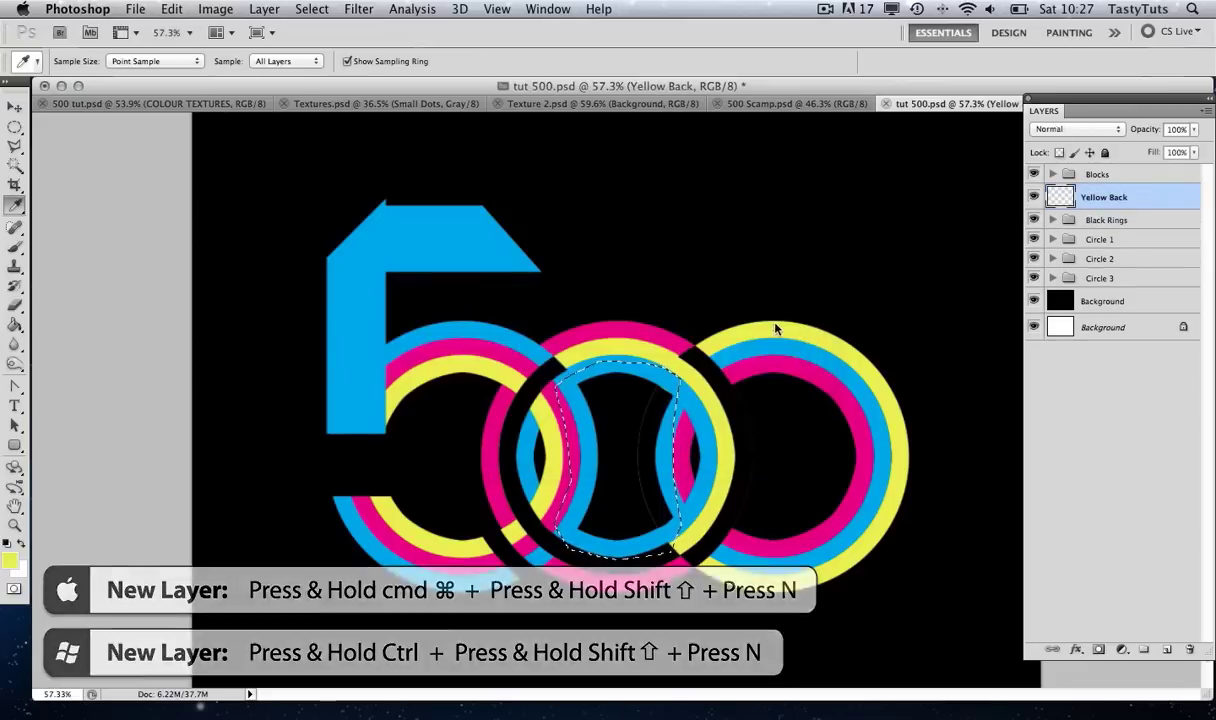
Fill the selection with yellow, deselect, place the Yellow Back layer beneath Circle 3, and compare the artwork with the 500 Scamp.psd sketch
{"action": "left_click", "coordinate": [15, 325]}
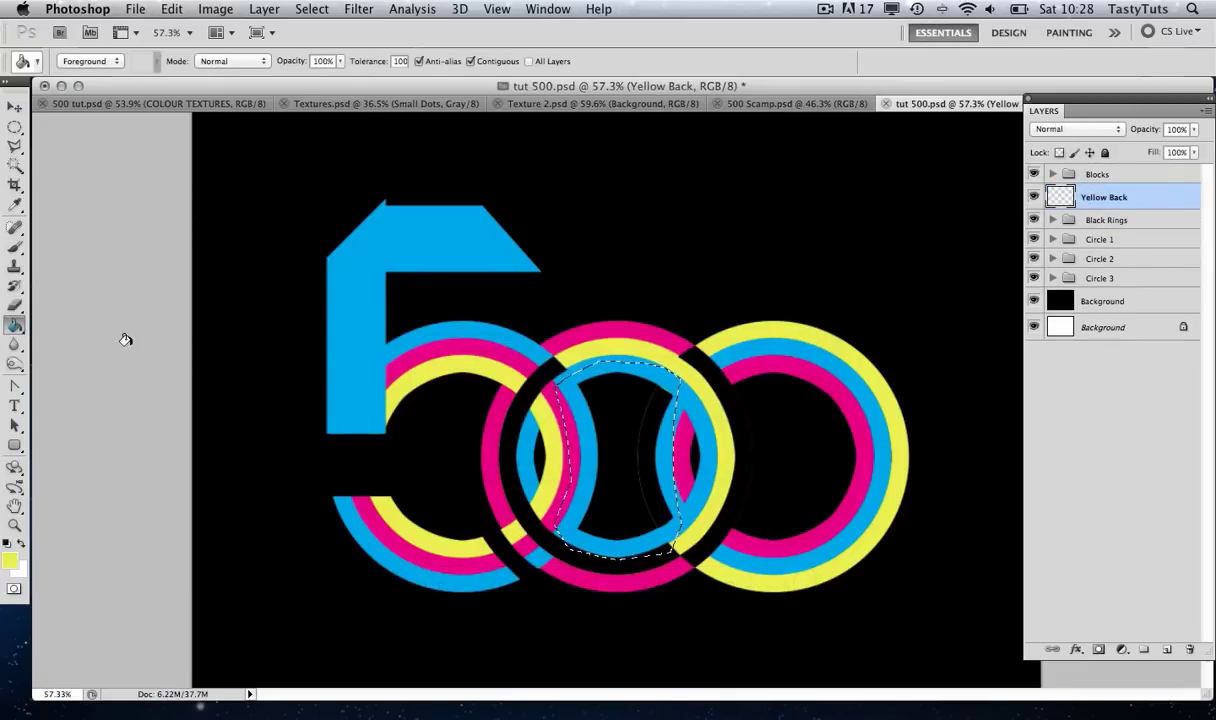
{"action": "left_click", "coordinate": [612, 408]}
{"action": "key", "text": "super+d"}
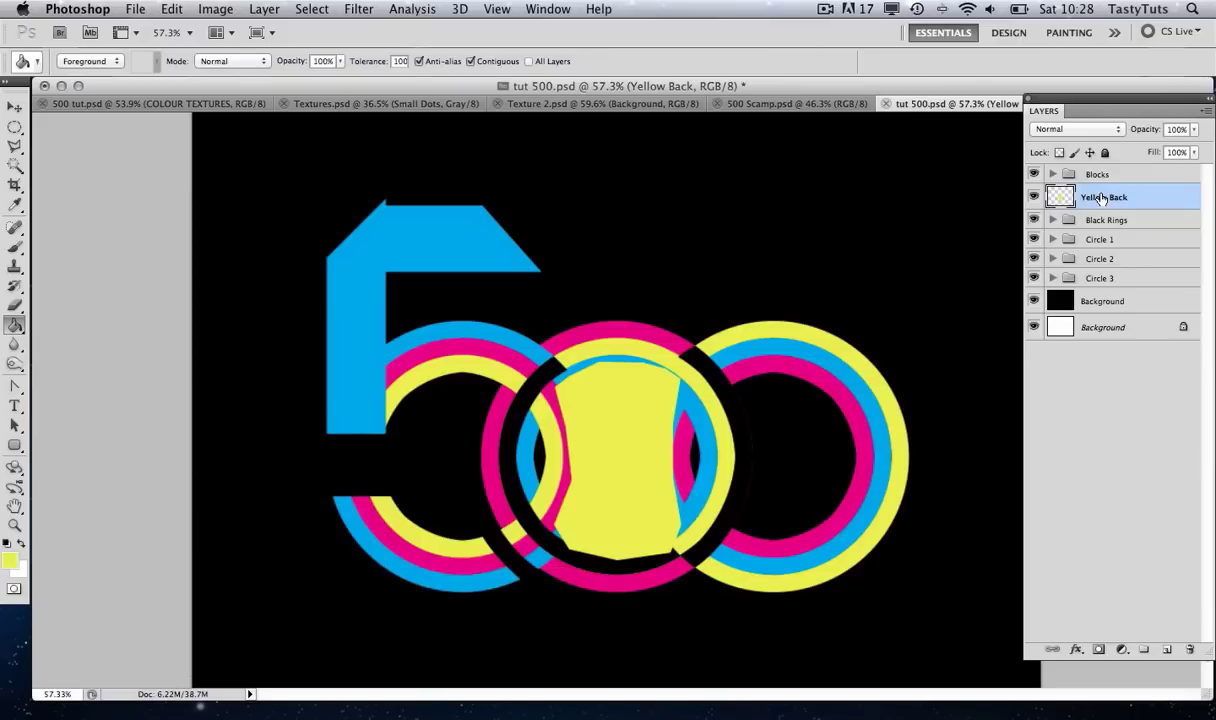
{"action": "left_click_drag", "start_coordinate": [1101, 197], "coordinate": [1098, 288]}
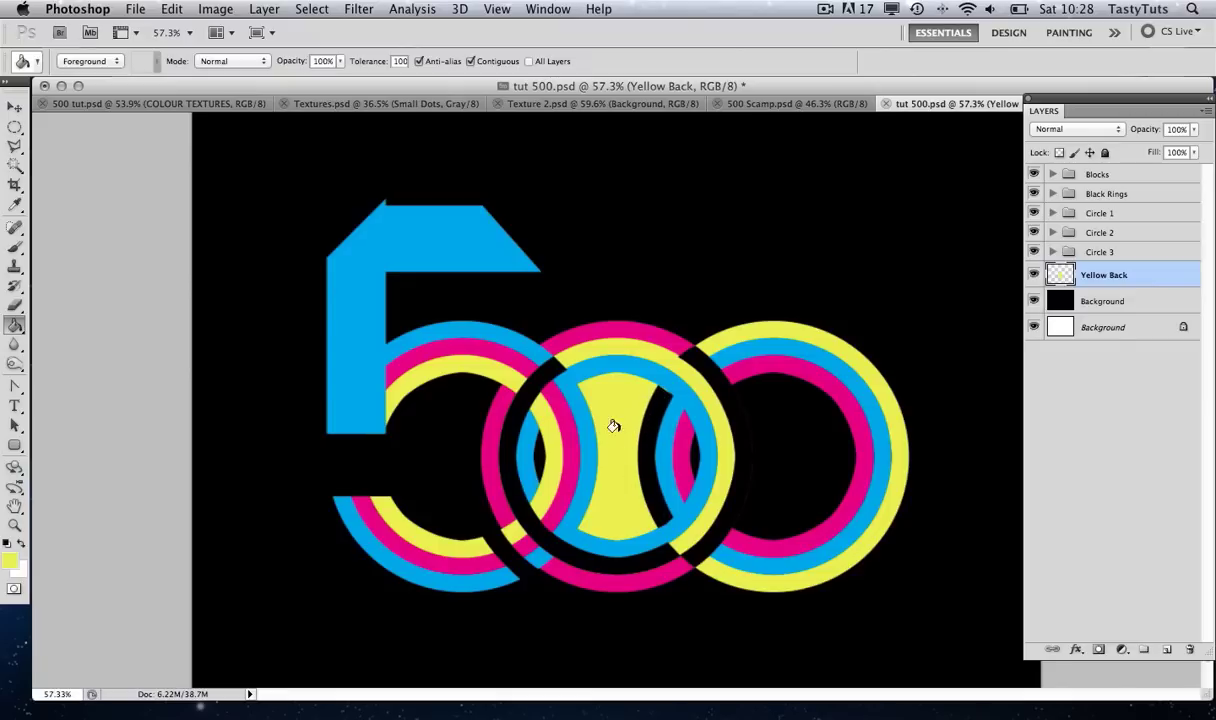
{"action": "left_click", "coordinate": [731, 105]}
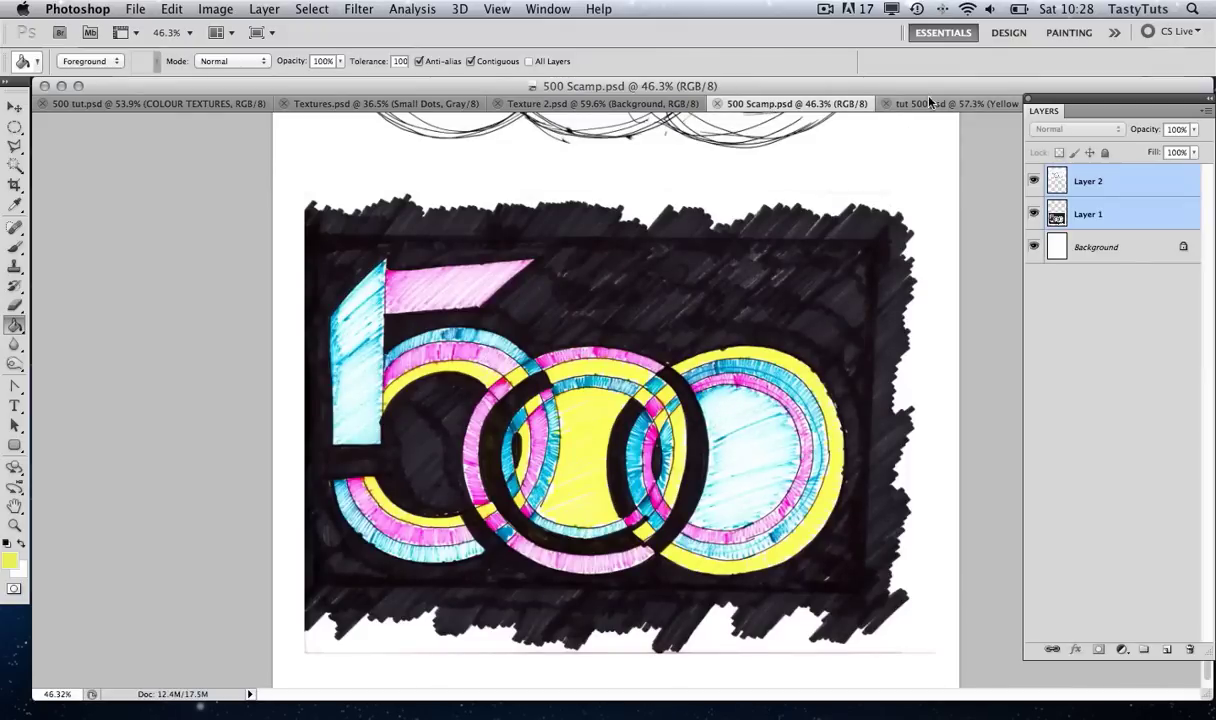
{"action": "left_click", "coordinate": [884, 98]}
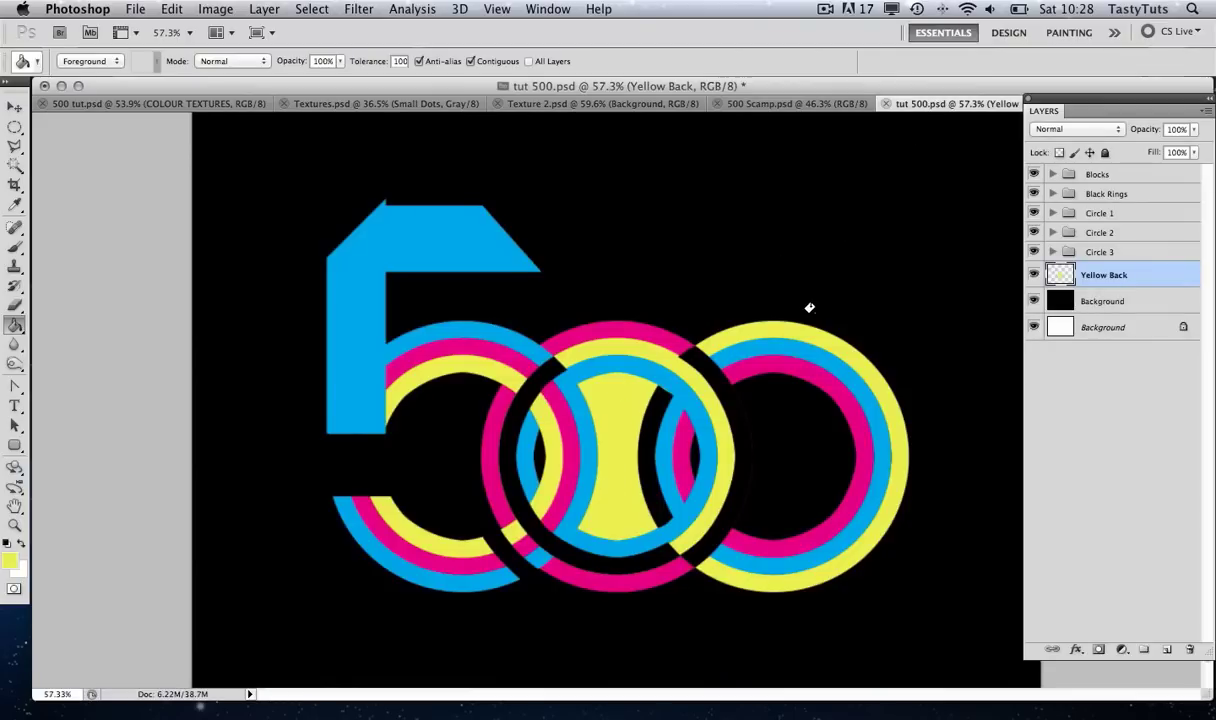
Group everything from Blocks down to Yellow Back, and name the group 500 TEXT COMP
{"action": "left_click", "coordinate": [1045, 174]}
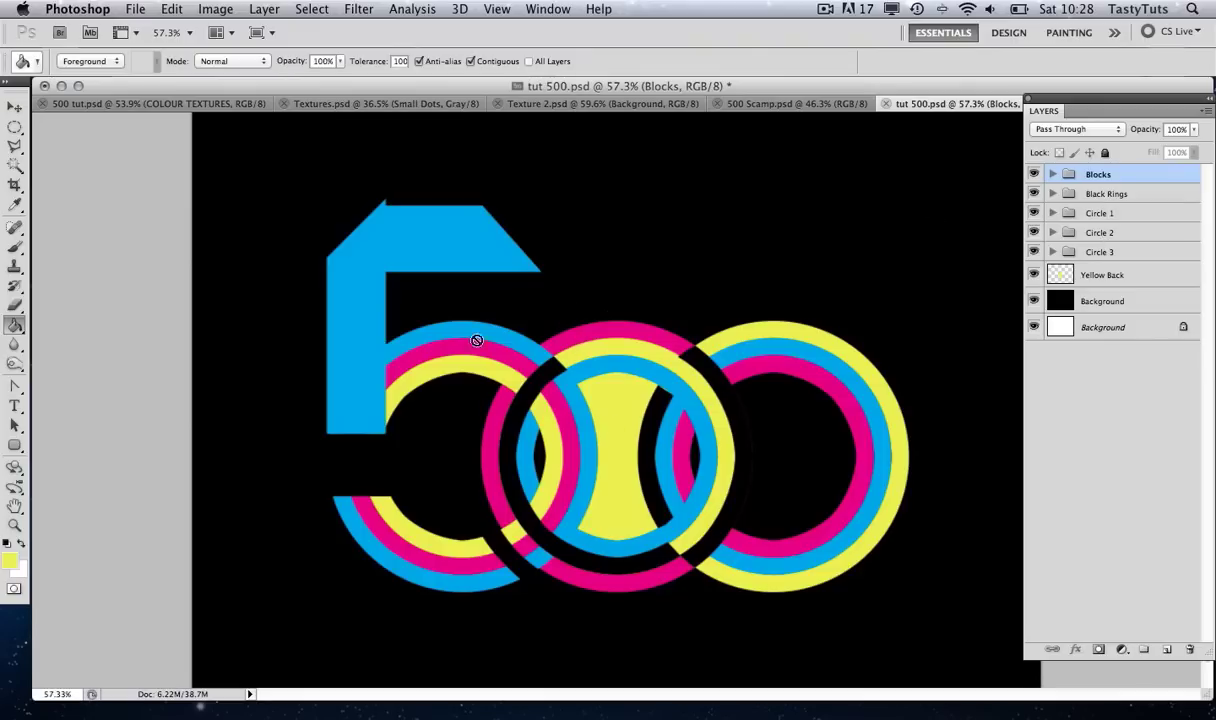
{"action": "left_click", "coordinate": [1092, 280], "text": "shift"}
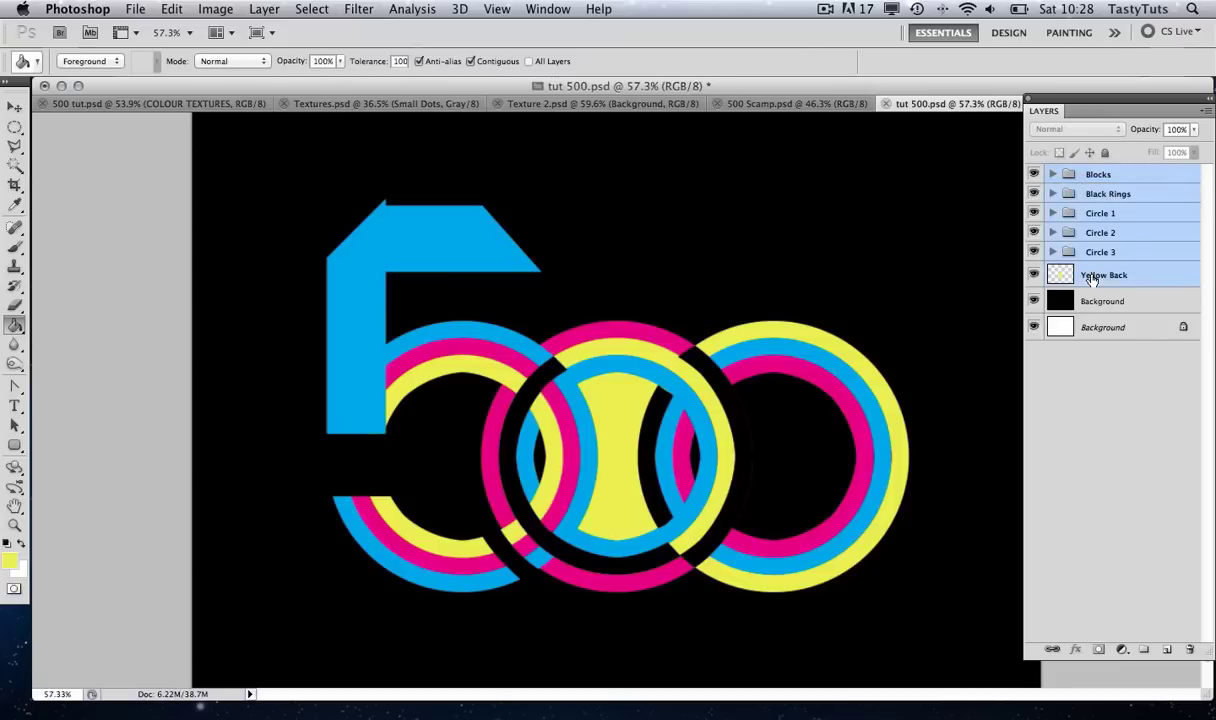
{"action": "key", "text": "super+g"}
{"action": "double_click", "coordinate": [1092, 176]}
{"action": "type", "text": "500 TEXT COMP"}
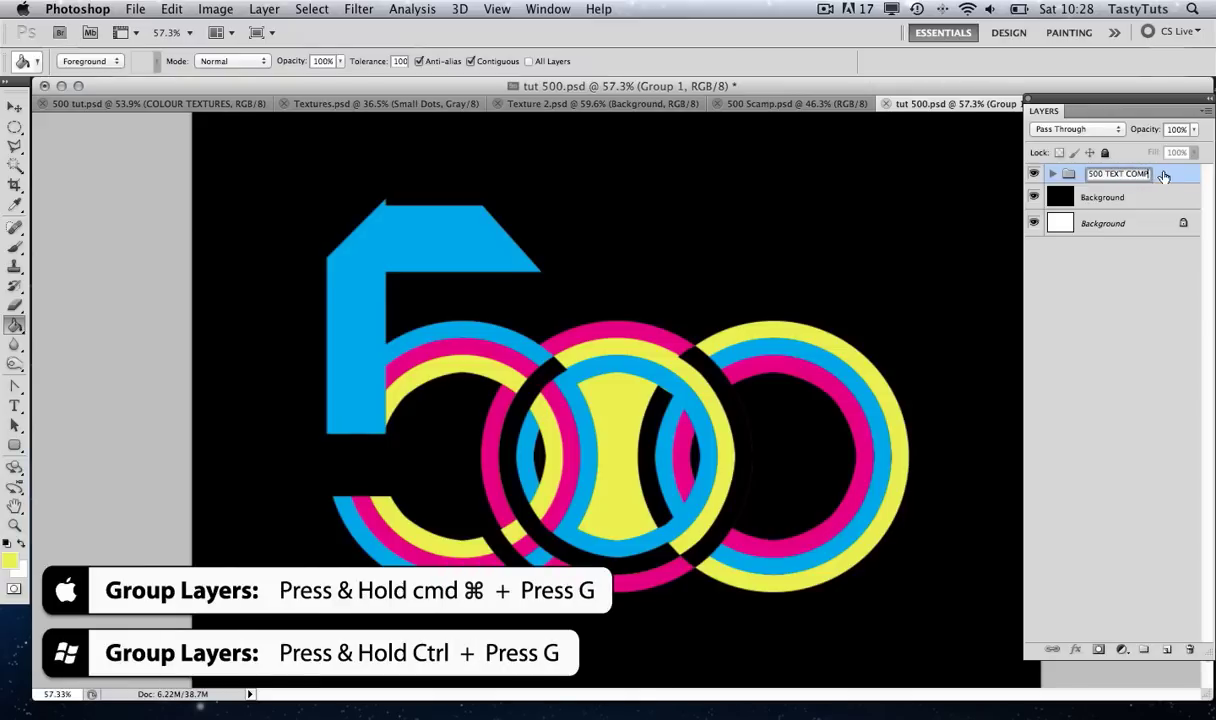
{"action": "key", "text": "Return"}
{"action": "key", "text": "v"}
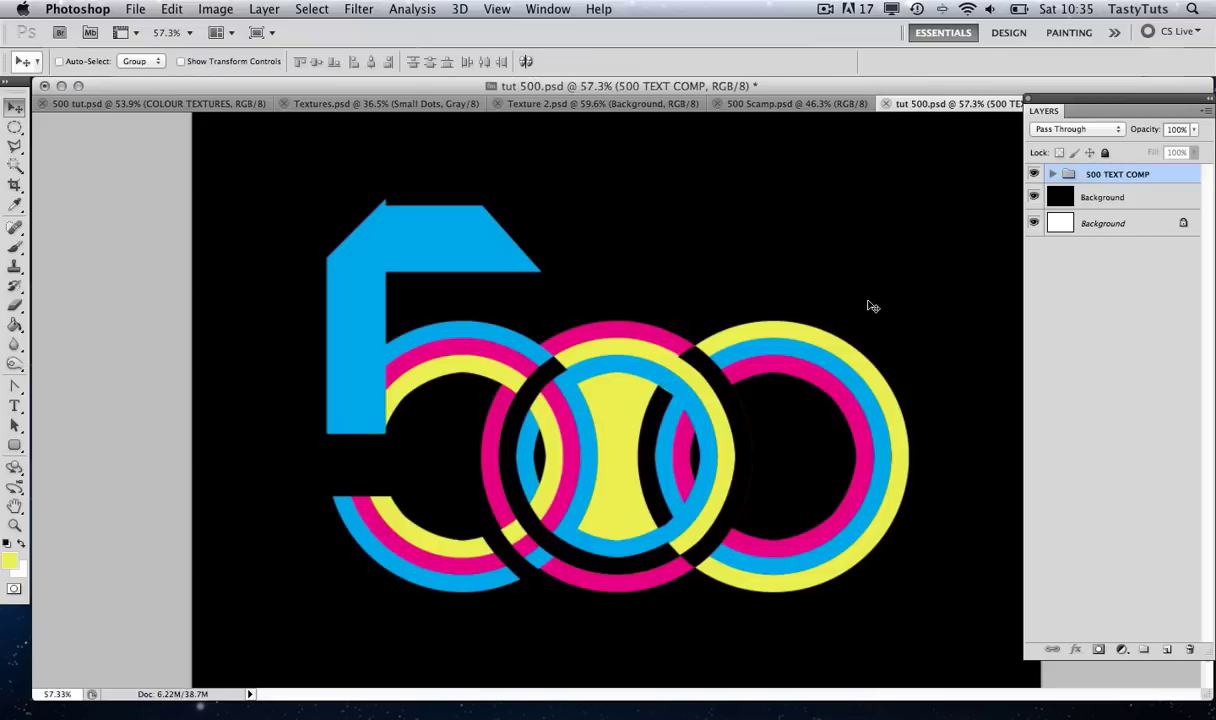
Switch to Textures.psd and examine its dot and line pattern layers, including Big Dots, Thick Lines and 2 lines
{"action": "left_click", "coordinate": [372, 104]}
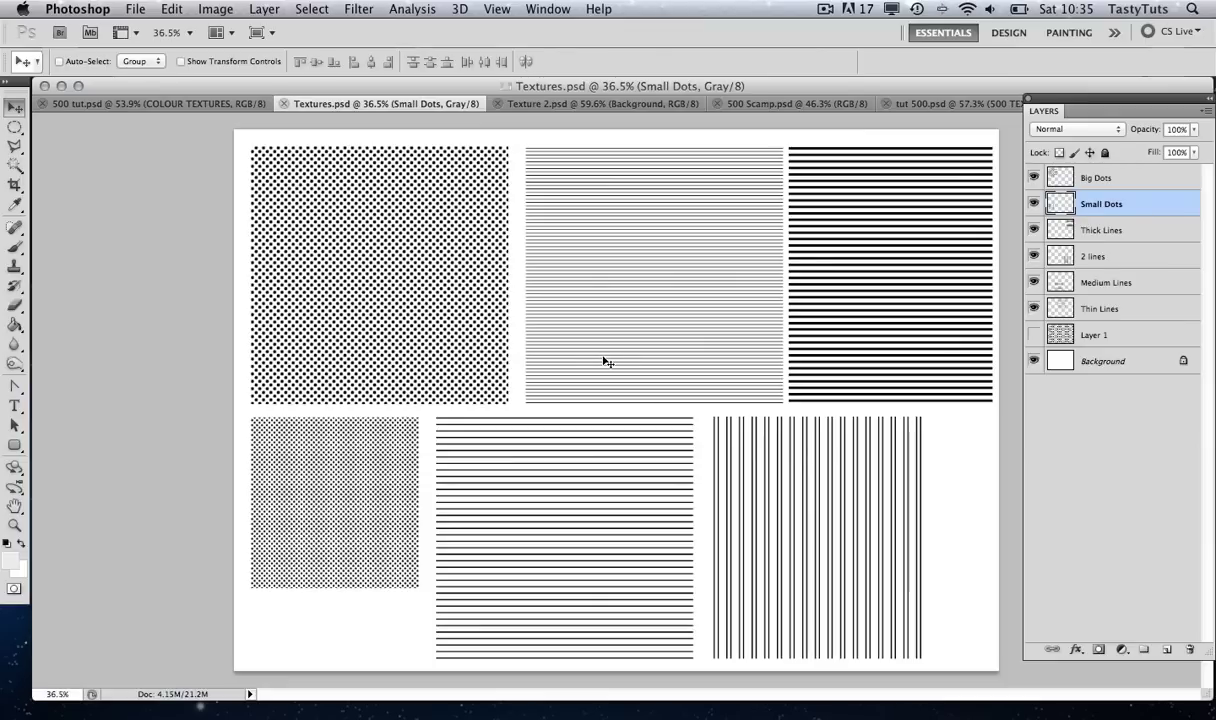
{"action": "left_click", "coordinate": [1072, 176]}
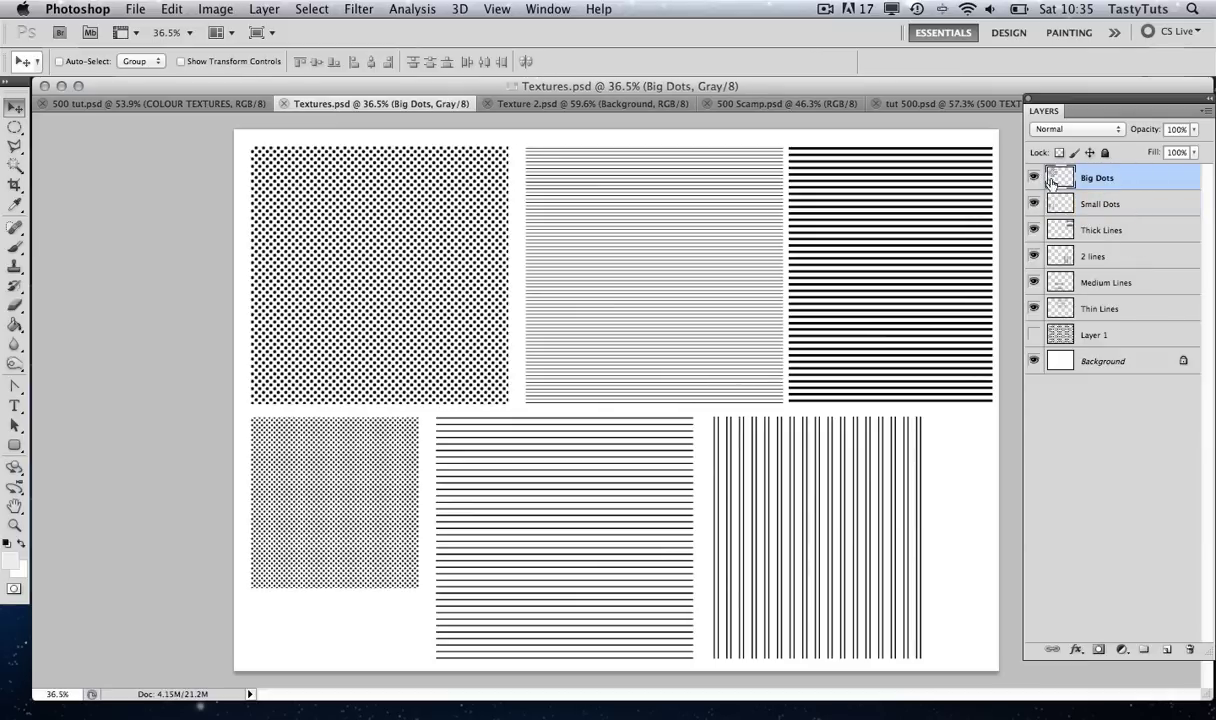
{"action": "left_click", "coordinate": [1034, 230]}
{"action": "left_click", "coordinate": [1034, 230]}
{"action": "left_click", "coordinate": [1090, 256]}
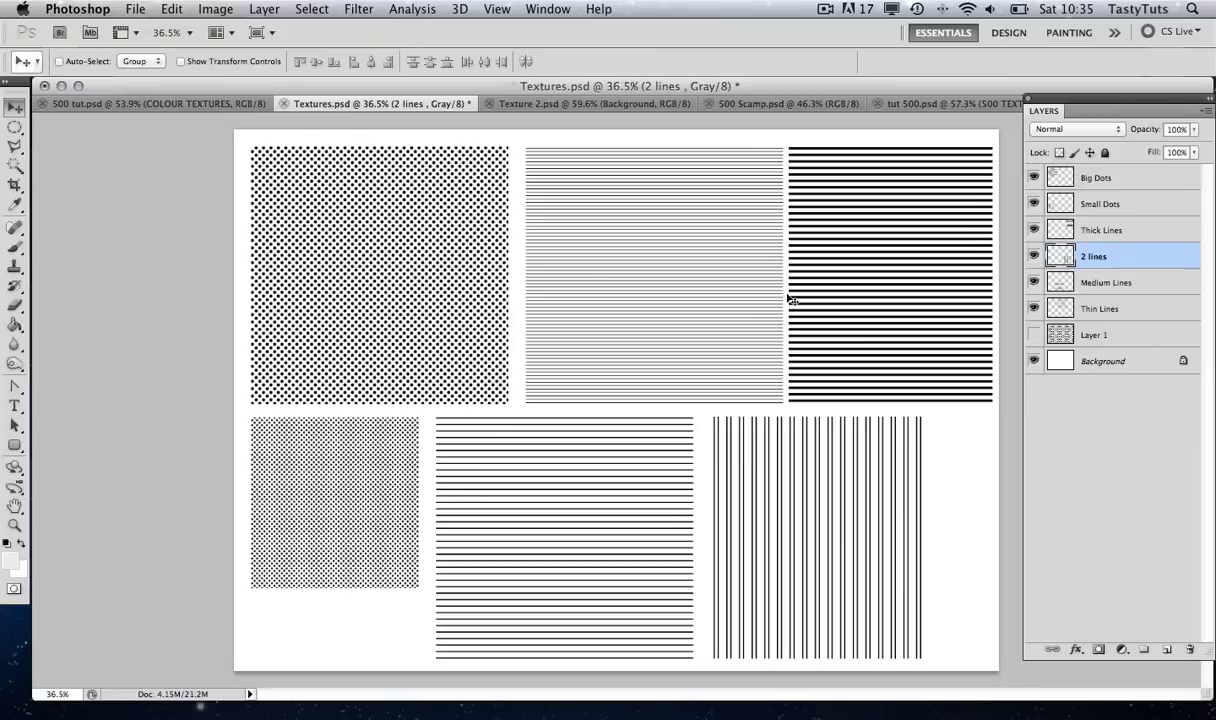
Copy the Big Dots texture into tut 500.psd and position it so it covers the whole third circle
{"action": "right_click", "coordinate": [370, 227]}
{"action": "left_click", "coordinate": [395, 220]}
{"action": "left_click_drag", "start_coordinate": [401, 283], "coordinate": [502, 371]}
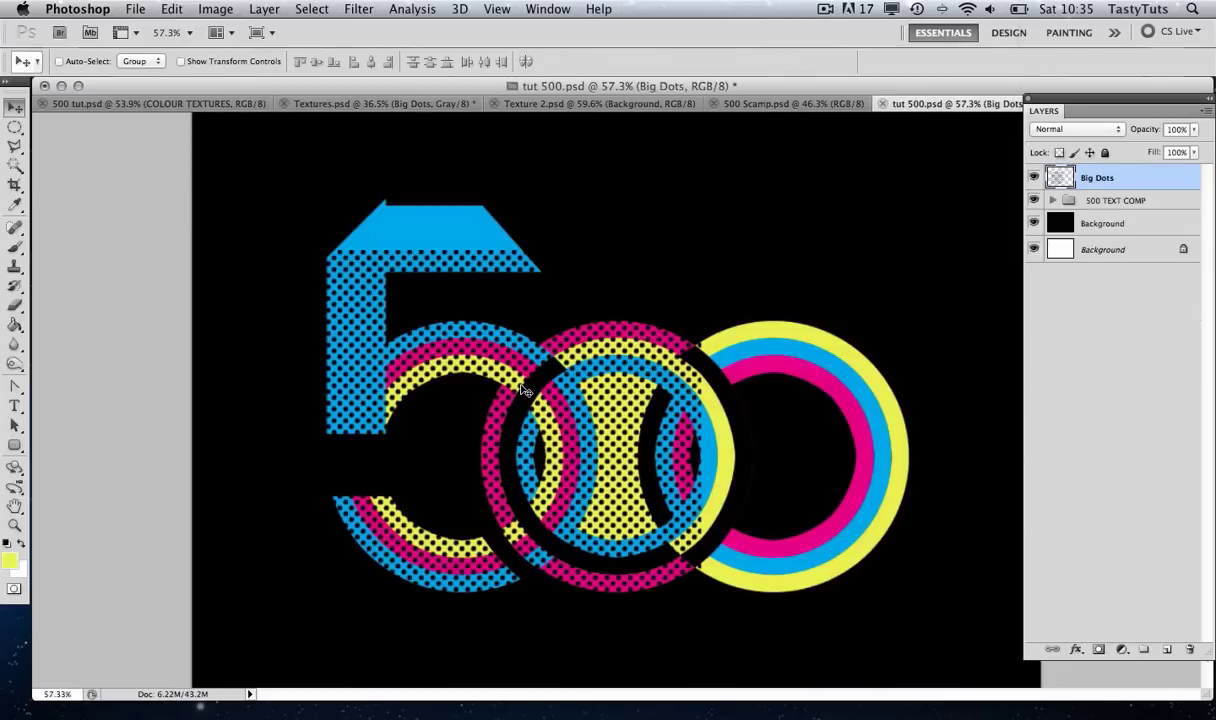
{"action": "left_click_drag", "start_coordinate": [580, 380], "coordinate": [791, 356]}
{"action": "left_click_drag", "start_coordinate": [636, 438], "coordinate": [722, 449]}
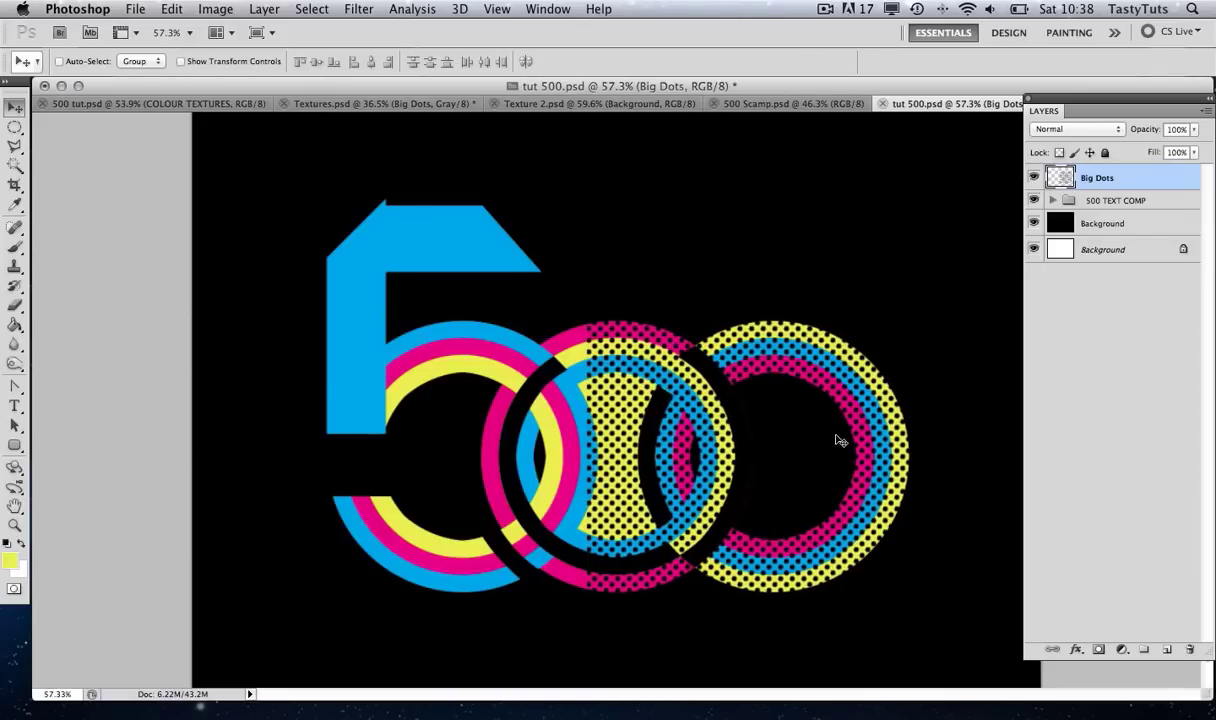
Select the outer yellow ring of Circle 3 with the Magic Wand on the Outer Yellow layer, and make the Big Dots layer active
{"action": "right_click", "coordinate": [870, 375]}
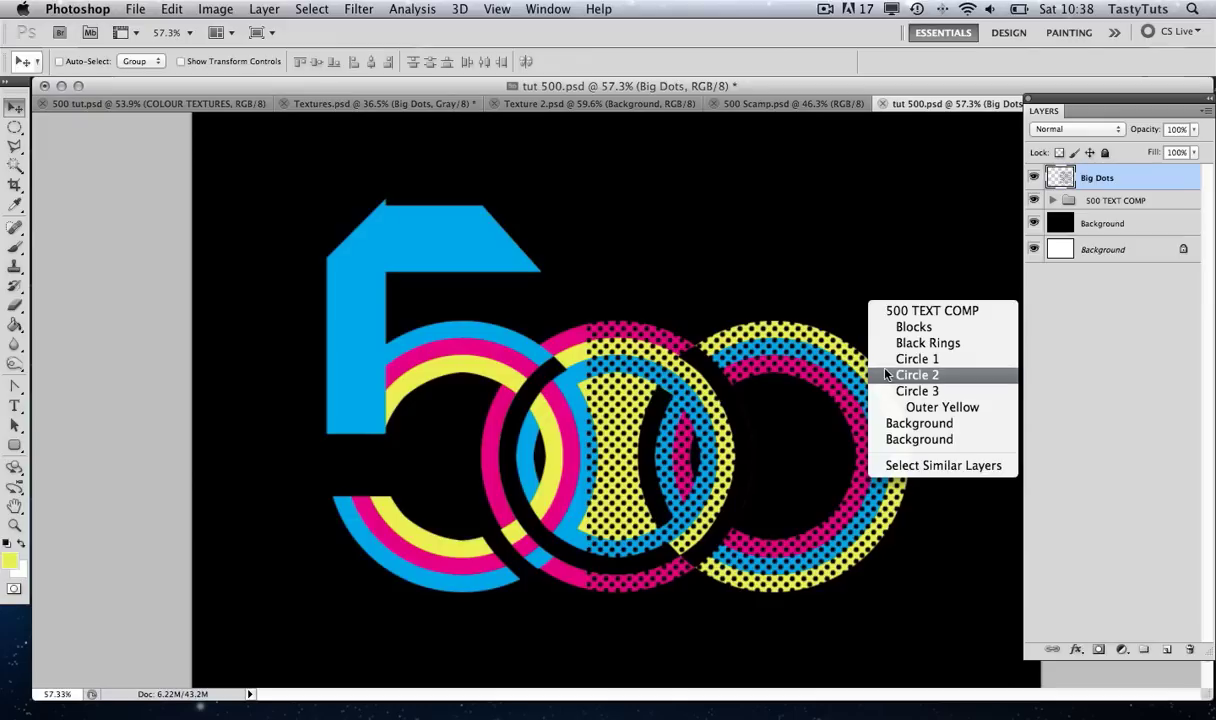
{"action": "left_click", "coordinate": [937, 408]}
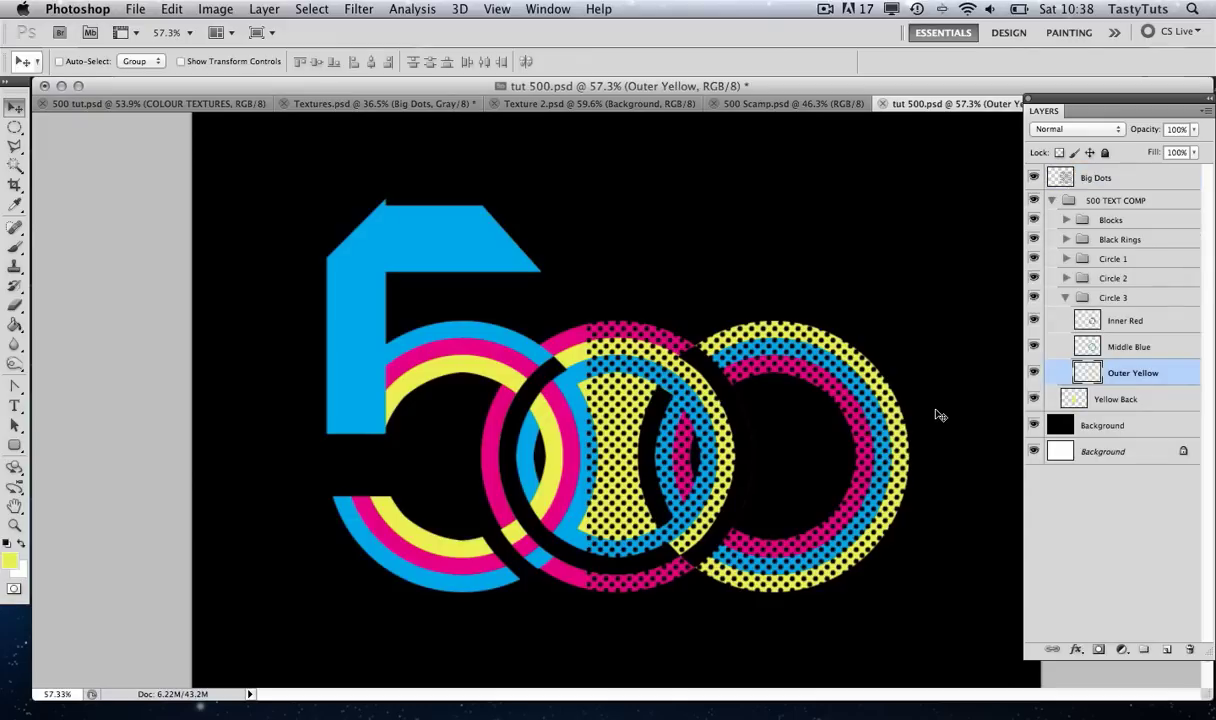
{"action": "left_click", "coordinate": [1033, 373]}
{"action": "left_click", "coordinate": [1033, 373]}
{"action": "left_click", "coordinate": [15, 167]}
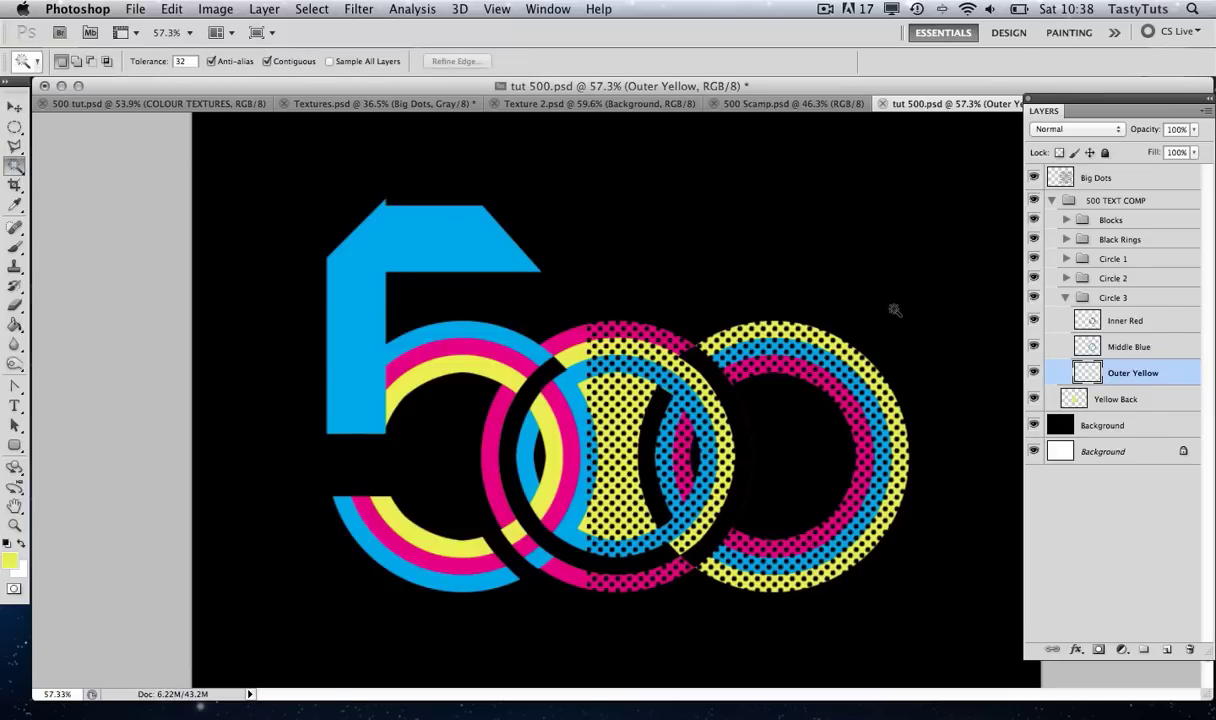
{"action": "left_click", "coordinate": [856, 359]}
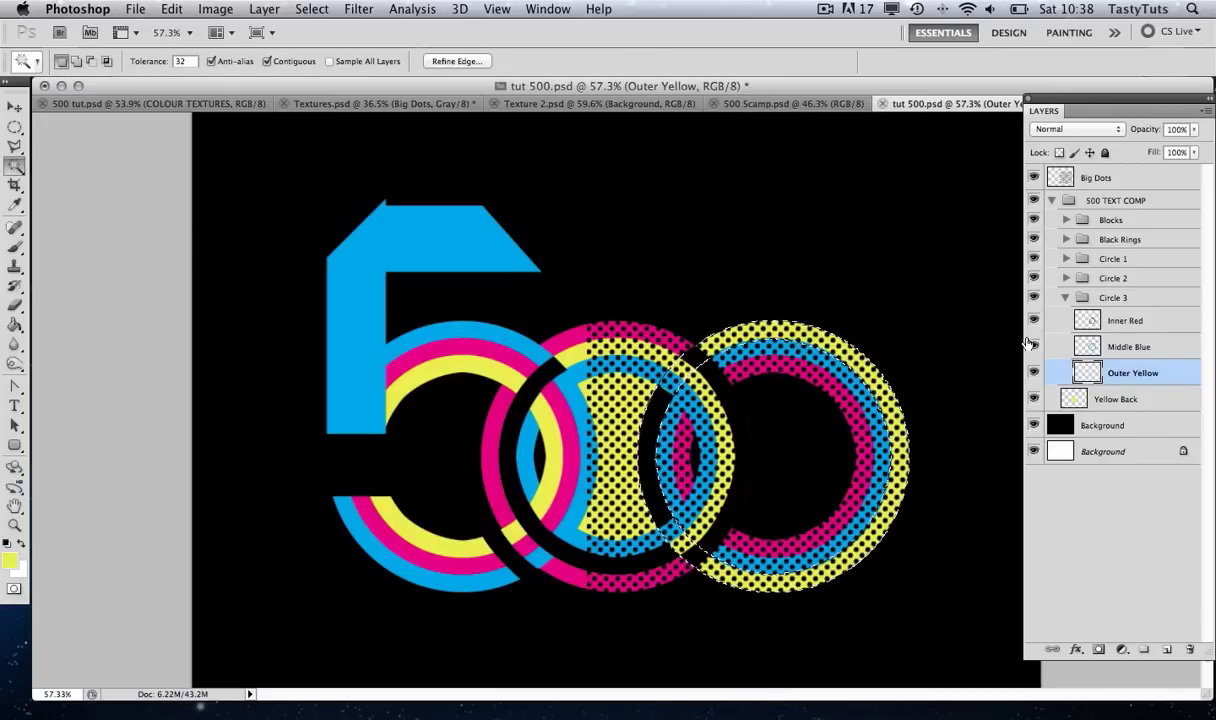
{"action": "left_click", "coordinate": [1045, 178]}
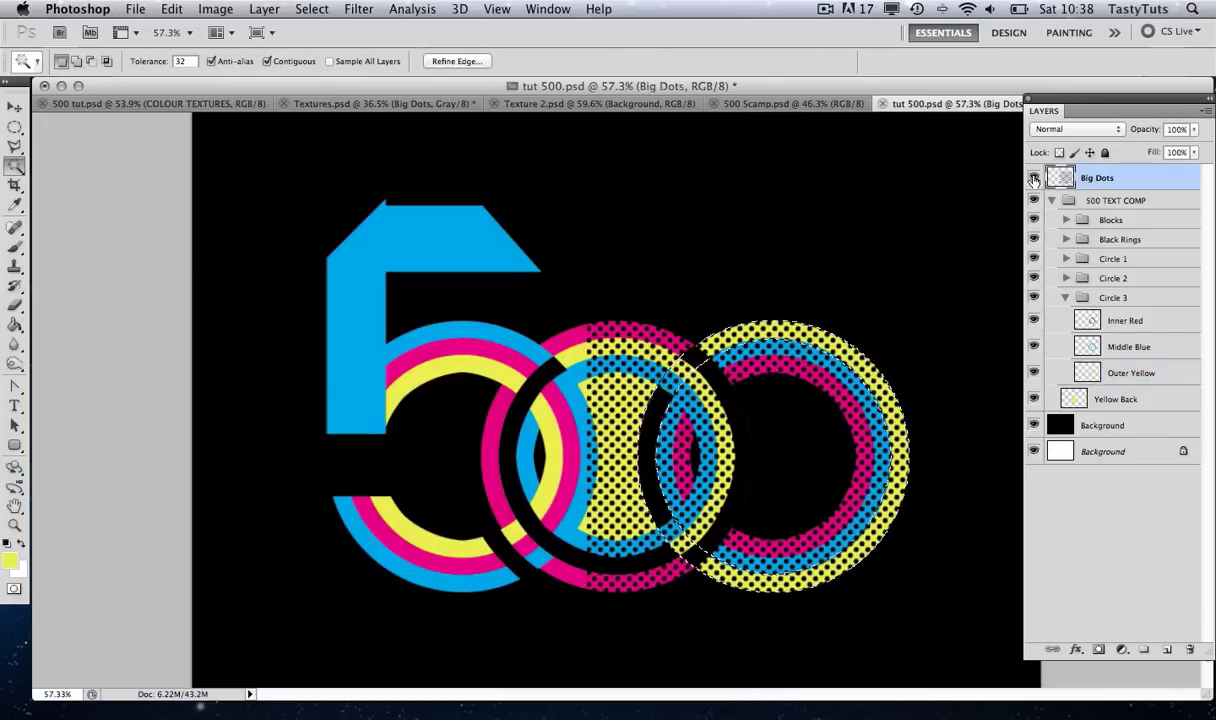
Add a layer mask to the Big Dots layer from the selected outer yellow ring of the third circle
{"action": "left_click", "coordinate": [1034, 178]}
{"action": "left_click", "coordinate": [1034, 178]}
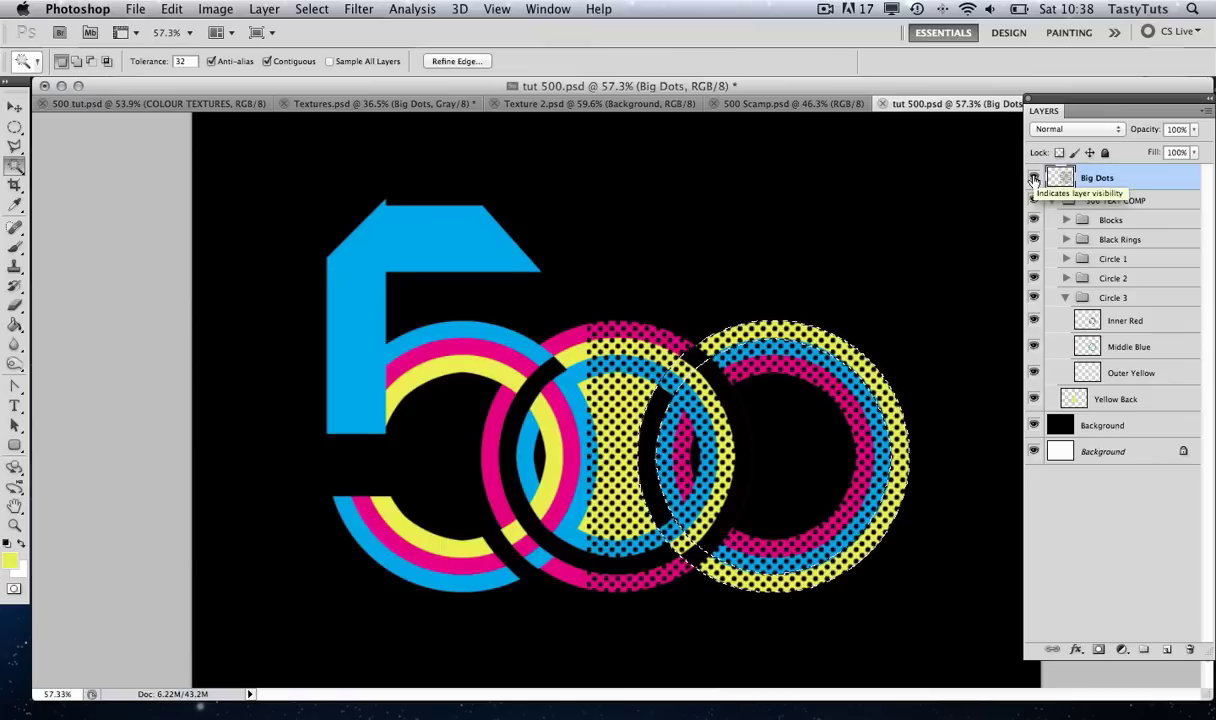
{"action": "left_click", "coordinate": [1034, 178]}
{"action": "left_click", "coordinate": [1034, 178]}
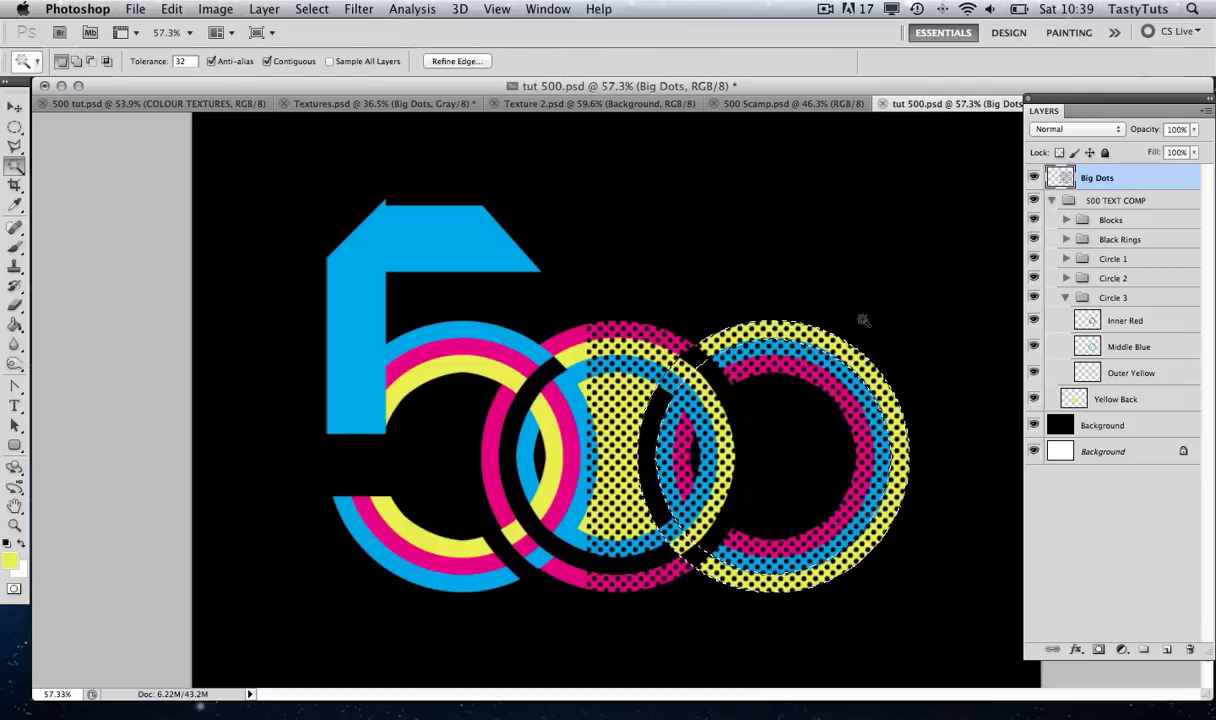
{"action": "left_click", "coordinate": [1099, 651]}
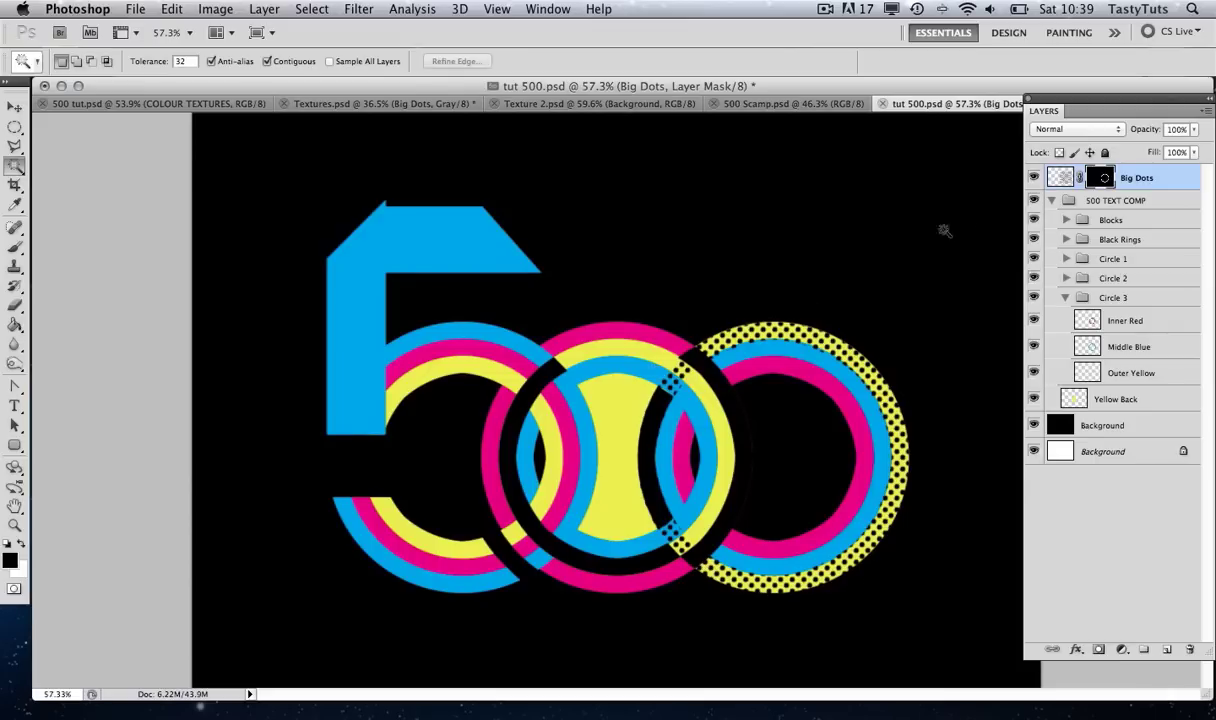
{"action": "left_click", "coordinate": [1061, 177]}
{"action": "left_click", "coordinate": [1099, 177]}
{"action": "left_click", "coordinate": [1065, 178]}
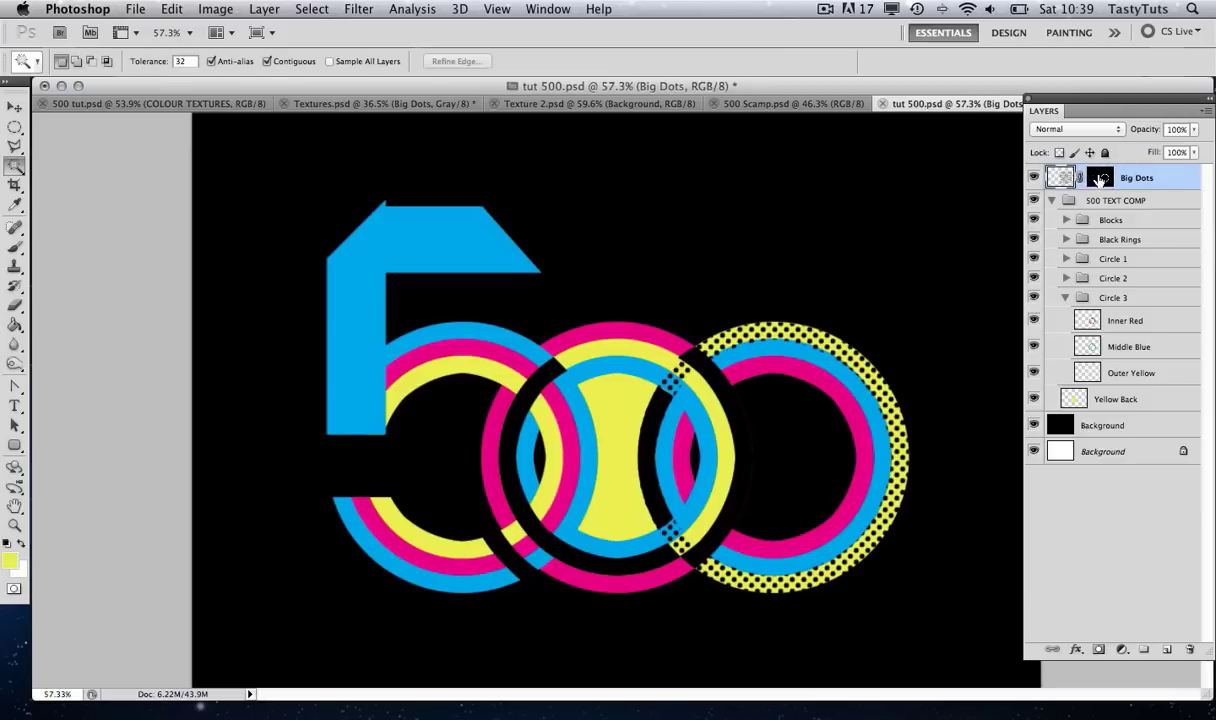
{"action": "left_click", "coordinate": [1099, 178]}
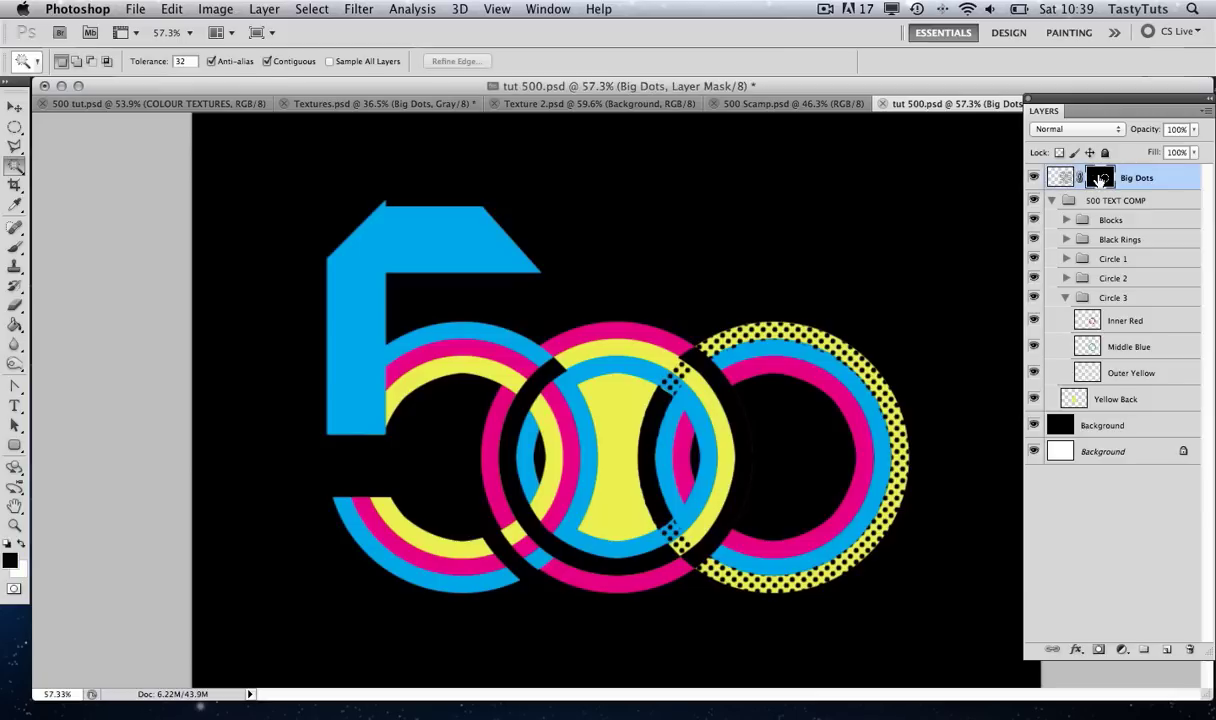
{"action": "left_click", "coordinate": [1063, 178]}
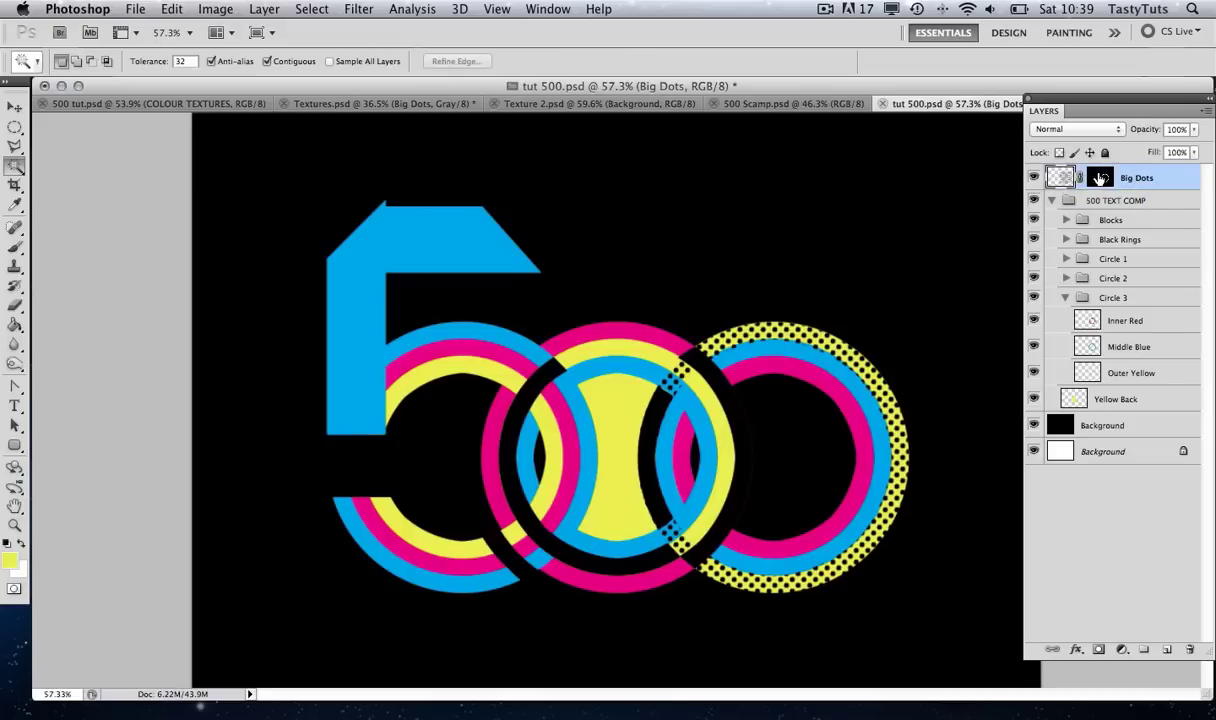
Paint black on the Big Dots layer mask to hide the stray dots at both crossings inside the second circle
{"action": "left_click", "coordinate": [1100, 178]}
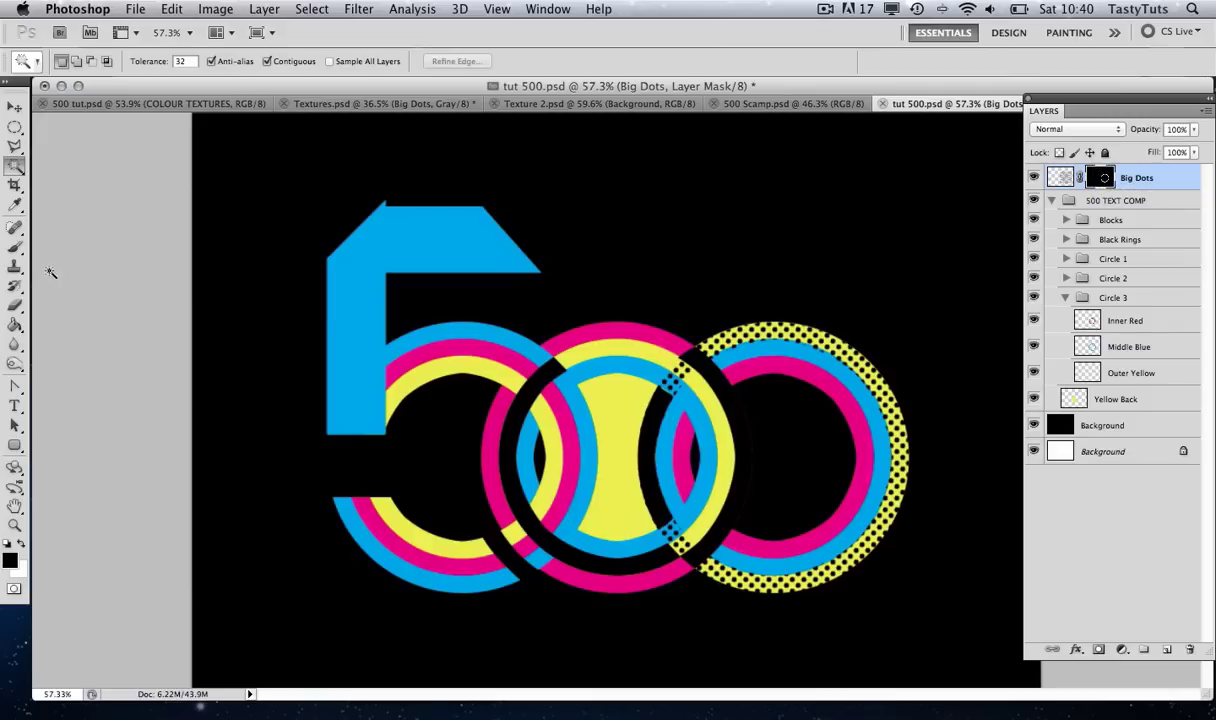
{"action": "left_click", "coordinate": [15, 248]}
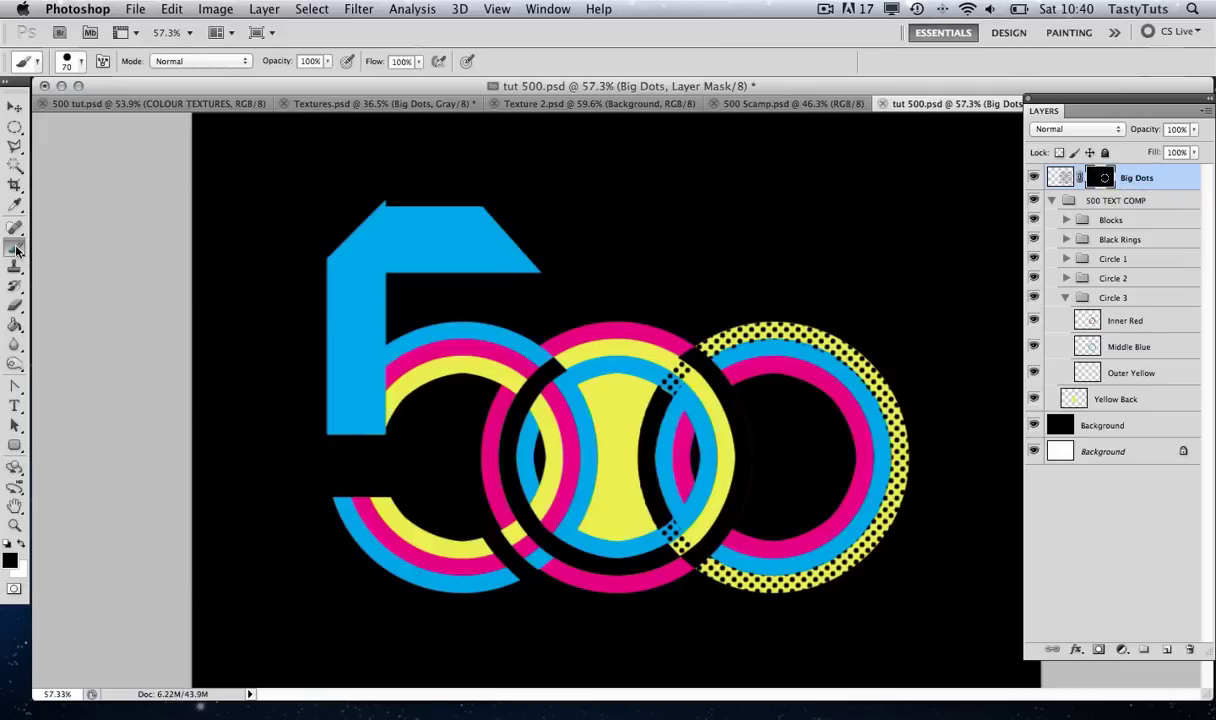
{"action": "left_click", "coordinate": [10, 561]}
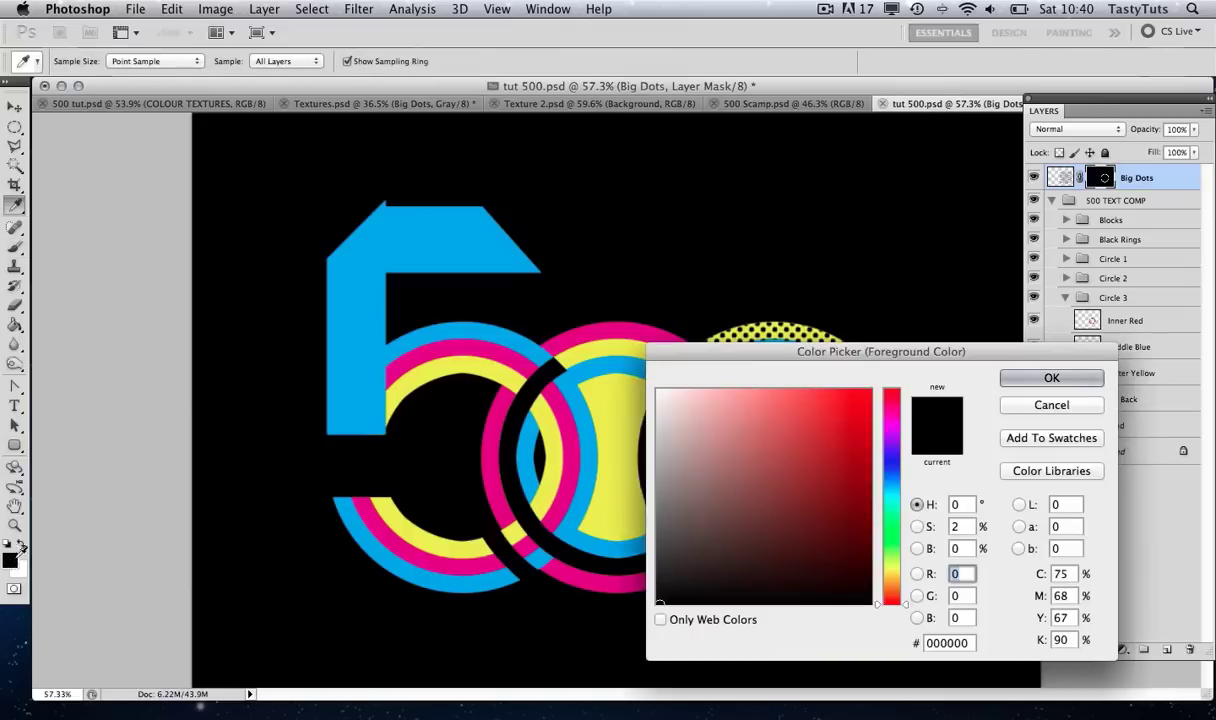
{"action": "left_click", "coordinate": [1052, 379]}
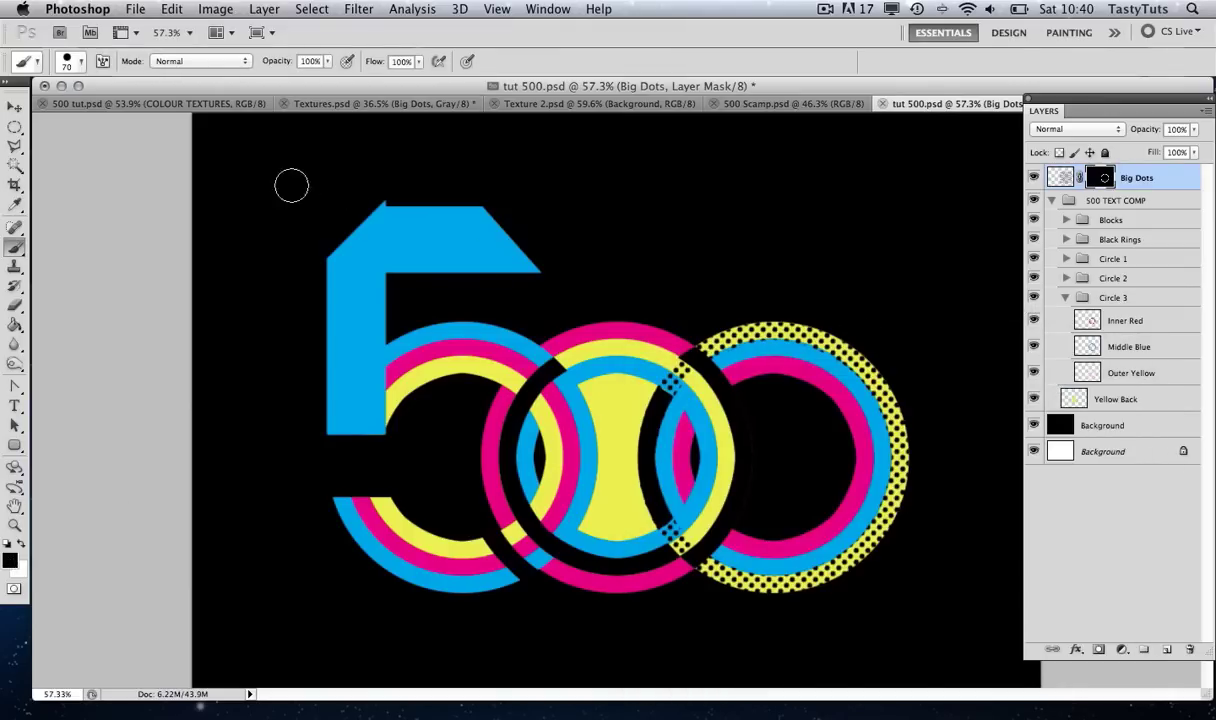
{"action": "mouse_move", "coordinate": [657, 391]}
{"action": "left_mouse_down"}
{"action": "mouse_move", "coordinate": [625, 372]}
{"action": "mouse_move", "coordinate": [636, 356]}
{"action": "mouse_move", "coordinate": [660, 388]}
{"action": "mouse_move", "coordinate": [689, 394]}
{"action": "mouse_move", "coordinate": [645, 356]}
{"action": "mouse_move", "coordinate": [672, 377]}
{"action": "mouse_move", "coordinate": [645, 368]}
{"action": "mouse_move", "coordinate": [625, 385]}
{"action": "mouse_move", "coordinate": [678, 381]}
{"action": "left_mouse_up"}
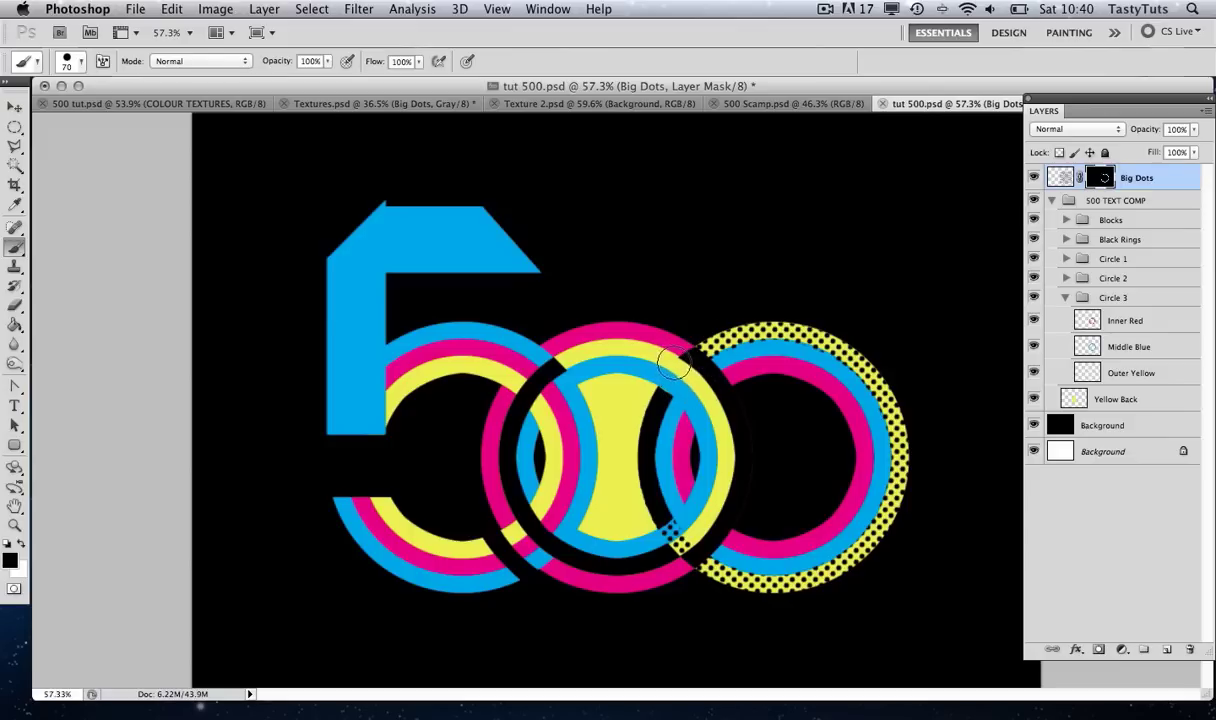
{"action": "left_click_drag", "start_coordinate": [686, 370], "coordinate": [655, 357]}
{"action": "left_click_drag", "start_coordinate": [655, 505], "coordinate": [683, 540]}
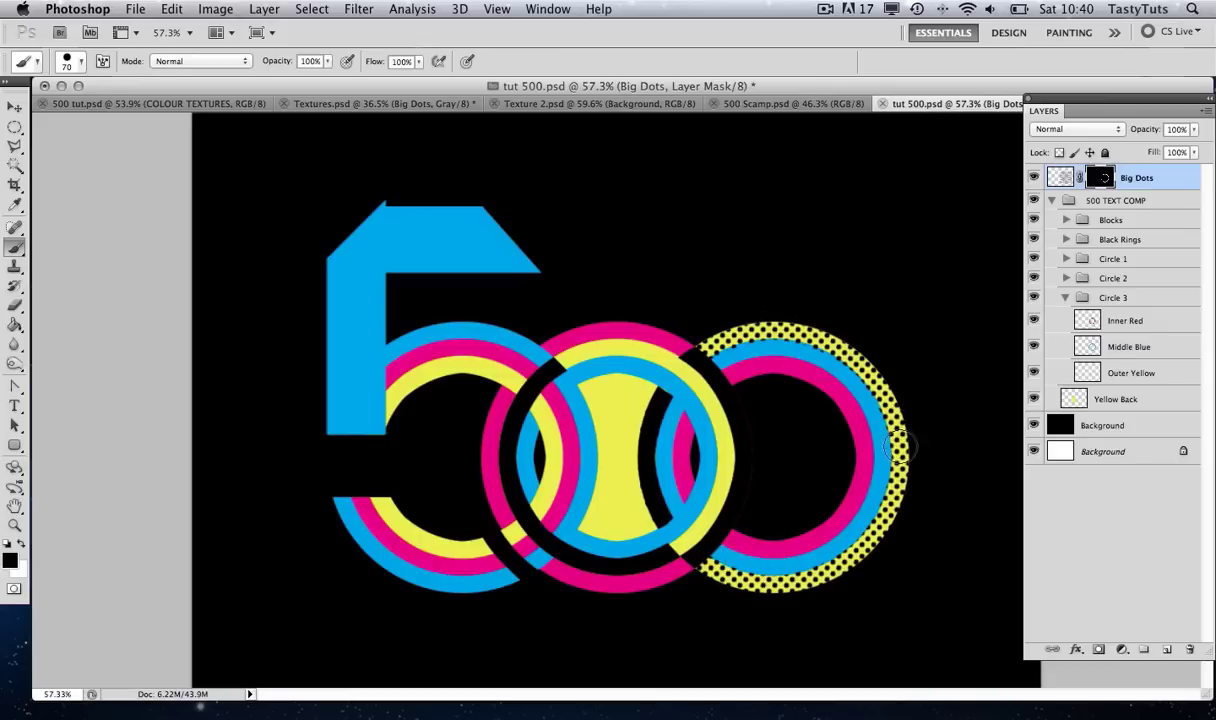
Copy the Small Dots texture from Textures.psd into tut 500.psd and place it over the whole third circle
{"action": "key", "text": "v"}
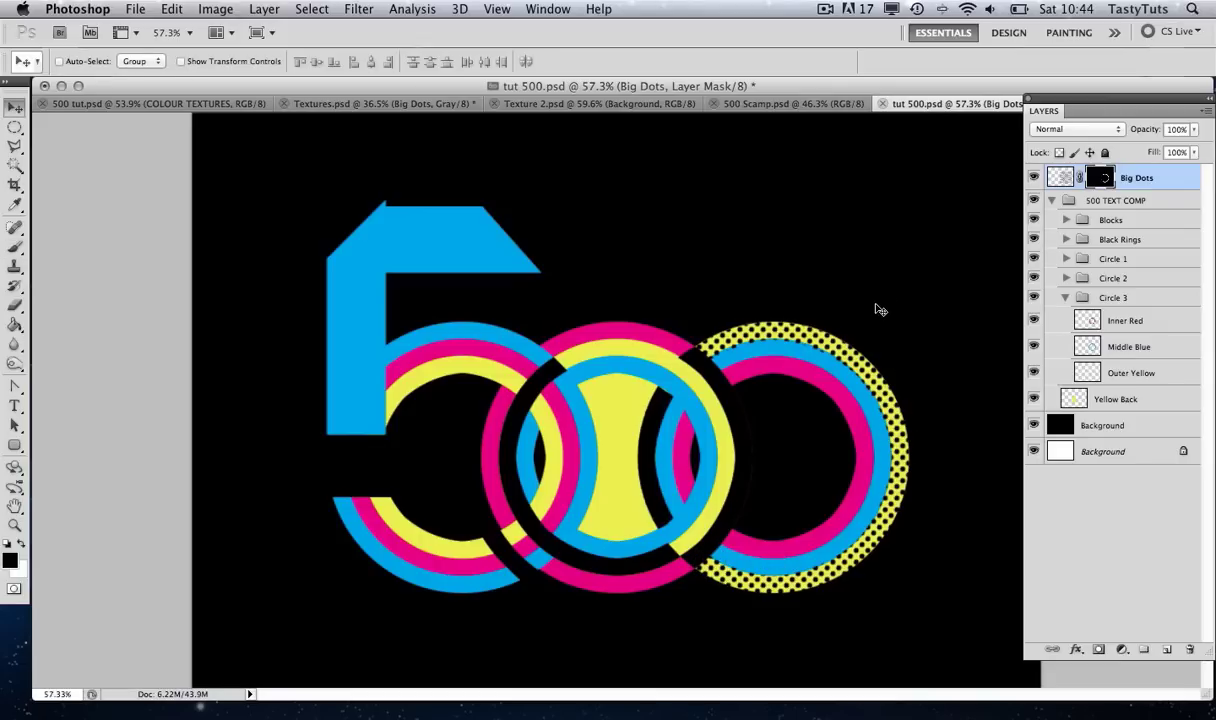
{"action": "left_click", "coordinate": [375, 104]}
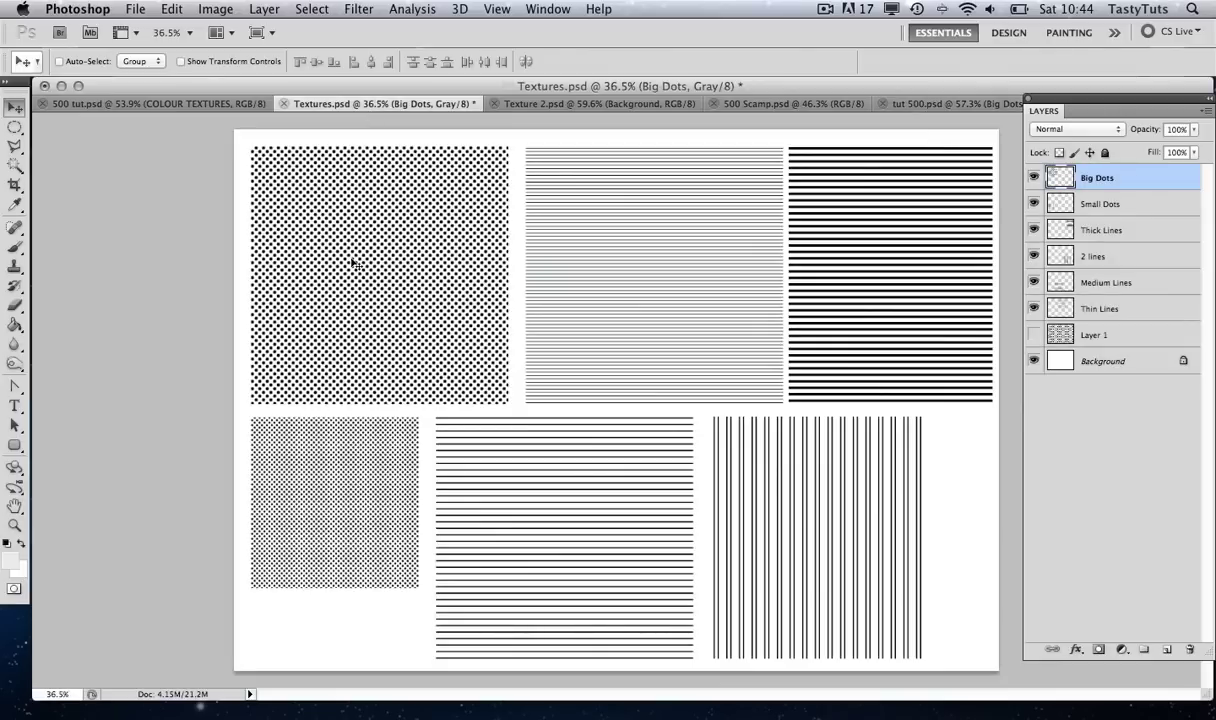
{"action": "right_click", "coordinate": [341, 443]}
{"action": "right_click", "coordinate": [311, 452]}
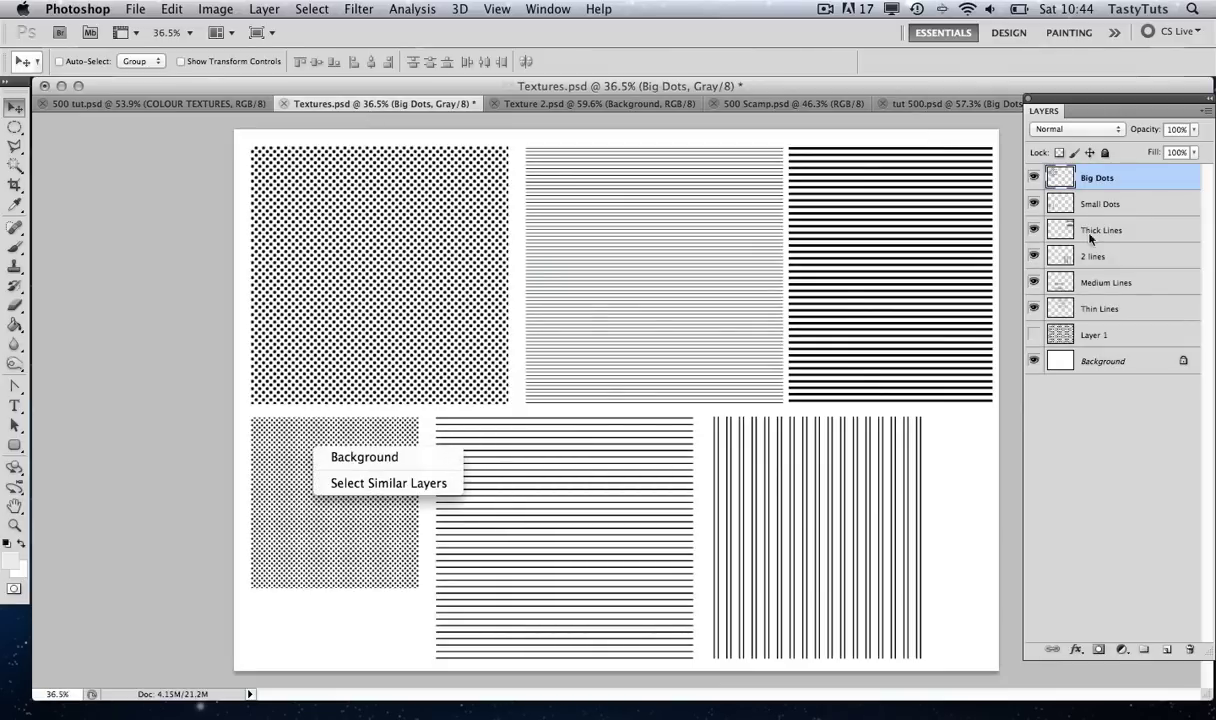
{"action": "left_click", "coordinate": [1100, 204]}
{"action": "left_click", "coordinate": [1100, 204]}
{"action": "left_click", "coordinate": [1033, 204]}
{"action": "left_click", "coordinate": [1033, 205]}
{"action": "left_click_drag", "start_coordinate": [291, 484], "coordinate": [719, 443]}
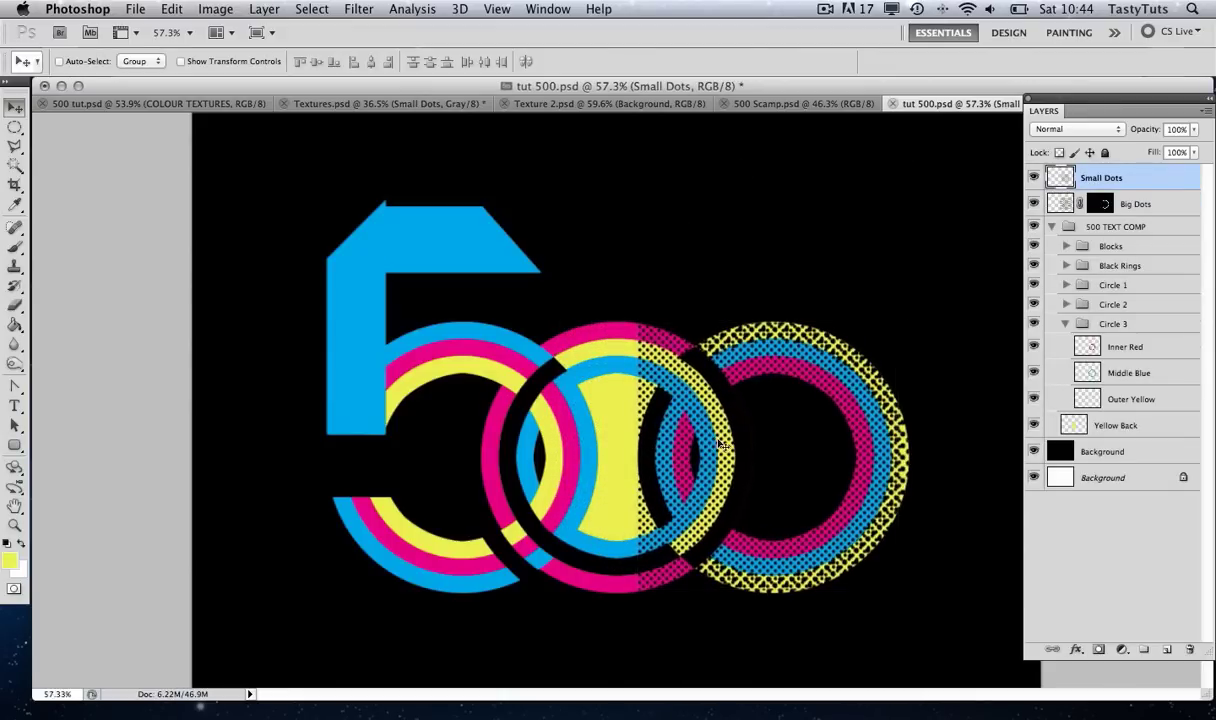
Select the middle blue ring of Circle 3 with the Magic Wand on the Middle Blue layer
{"action": "right_click", "coordinate": [669, 438]}
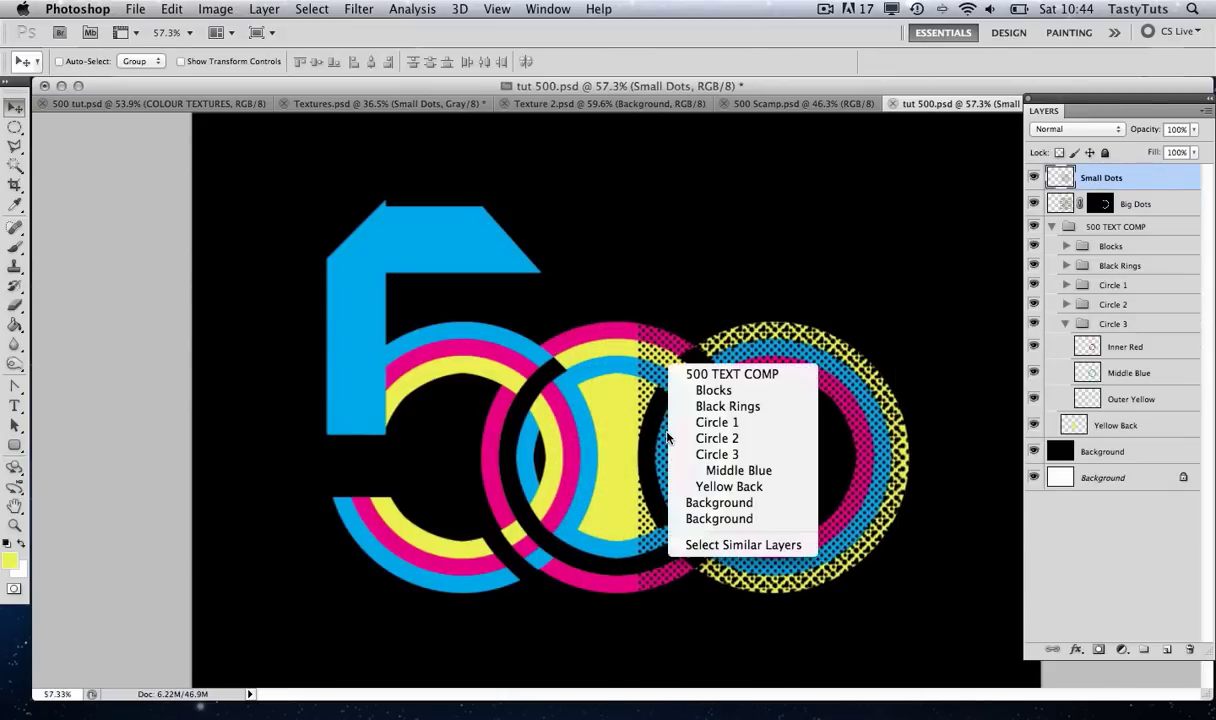
{"action": "left_click", "coordinate": [738, 470]}
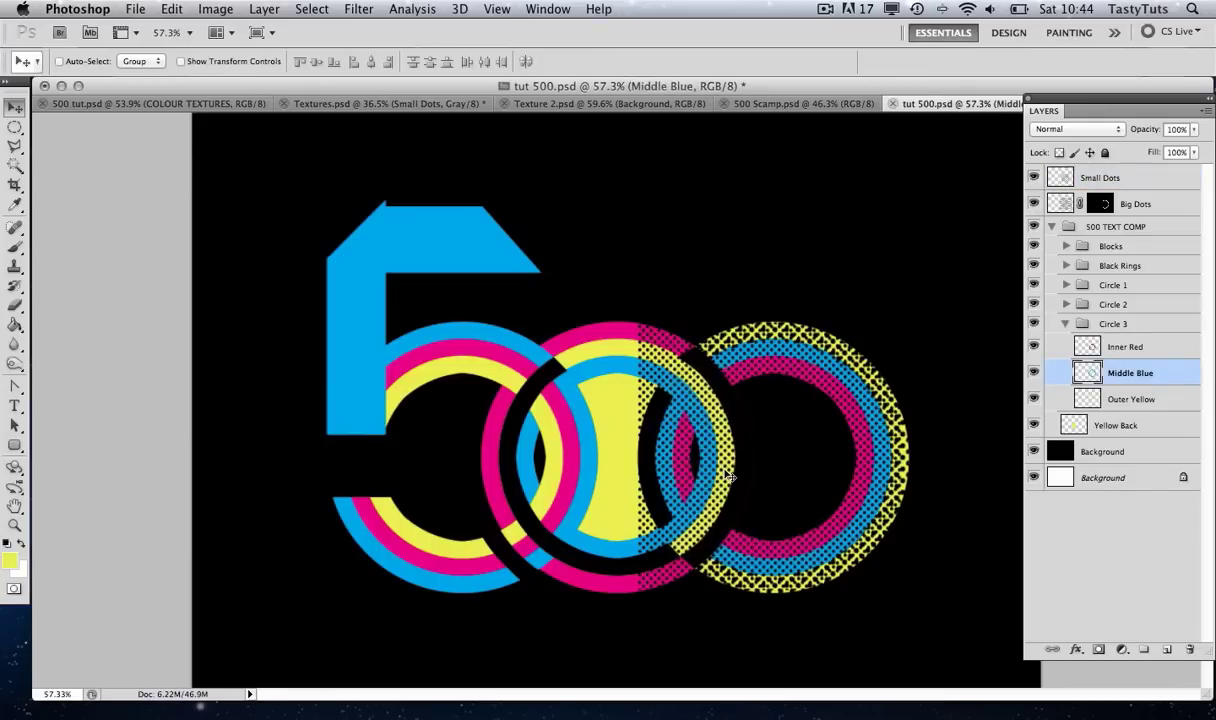
{"action": "key", "text": "w"}
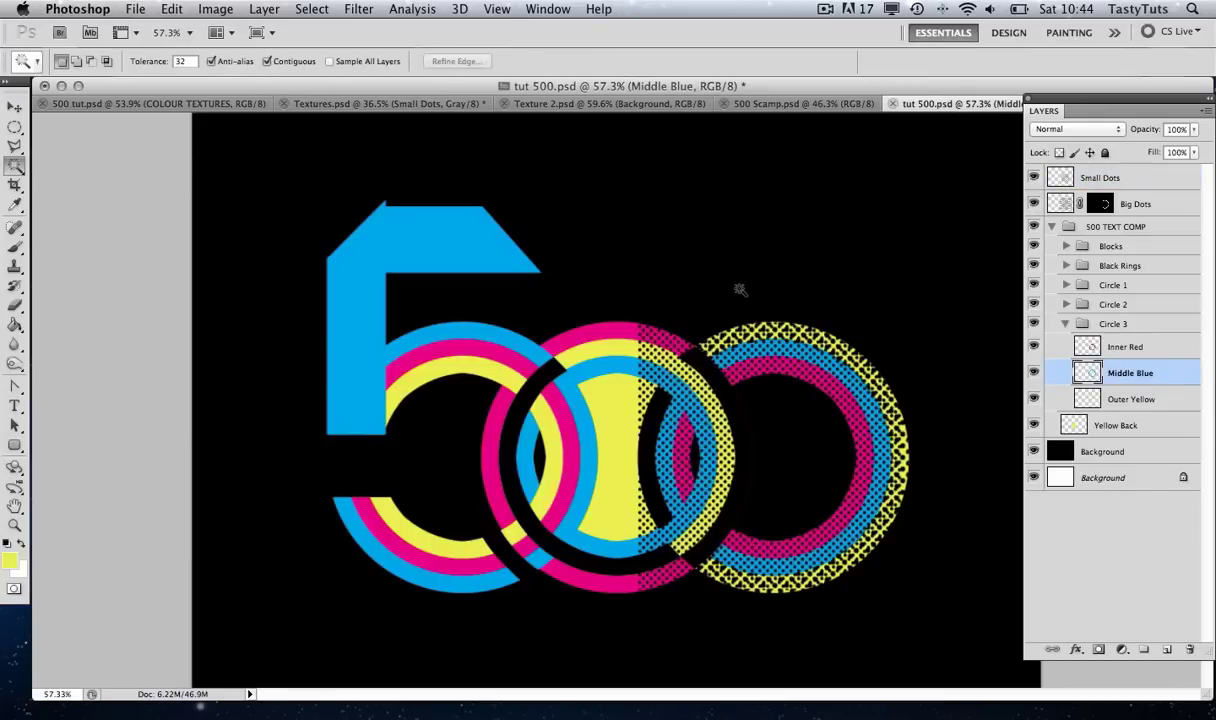
{"action": "left_click", "coordinate": [738, 353]}
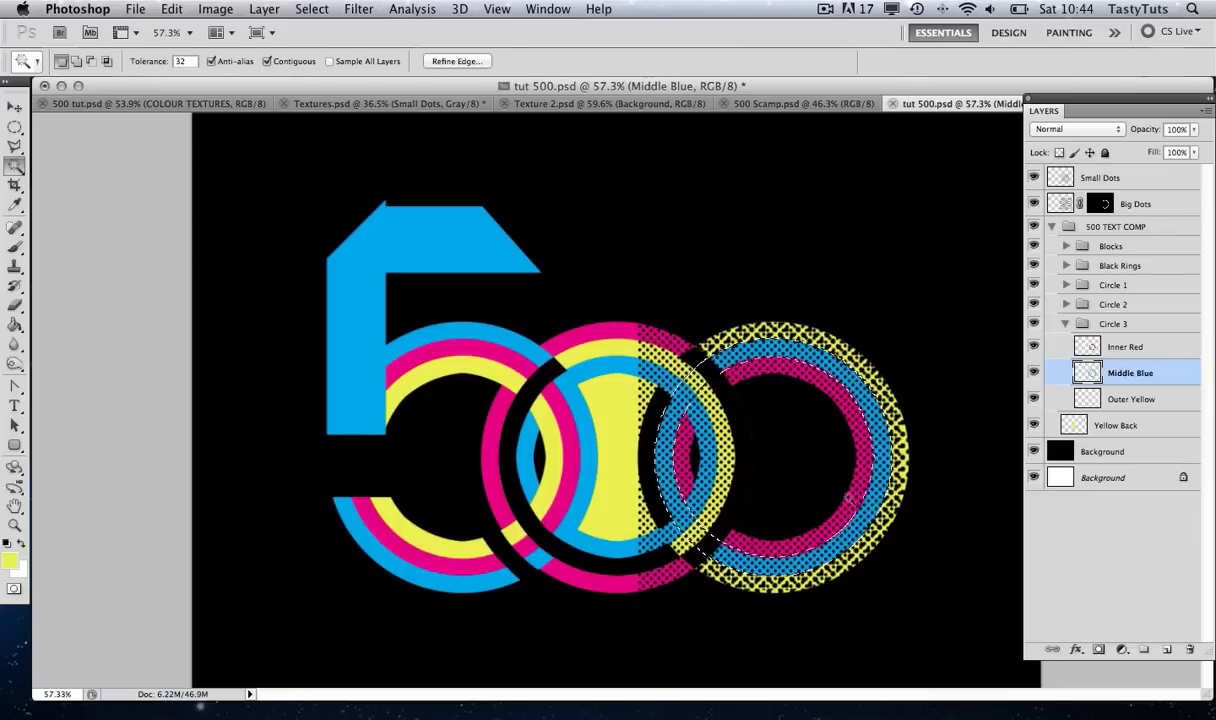
Add a layer mask to the Small Dots layer from the selected middle blue ring
{"action": "left_click", "coordinate": [1095, 179]}
{"action": "left_click", "coordinate": [1035, 178]}
{"action": "left_click", "coordinate": [1035, 178]}
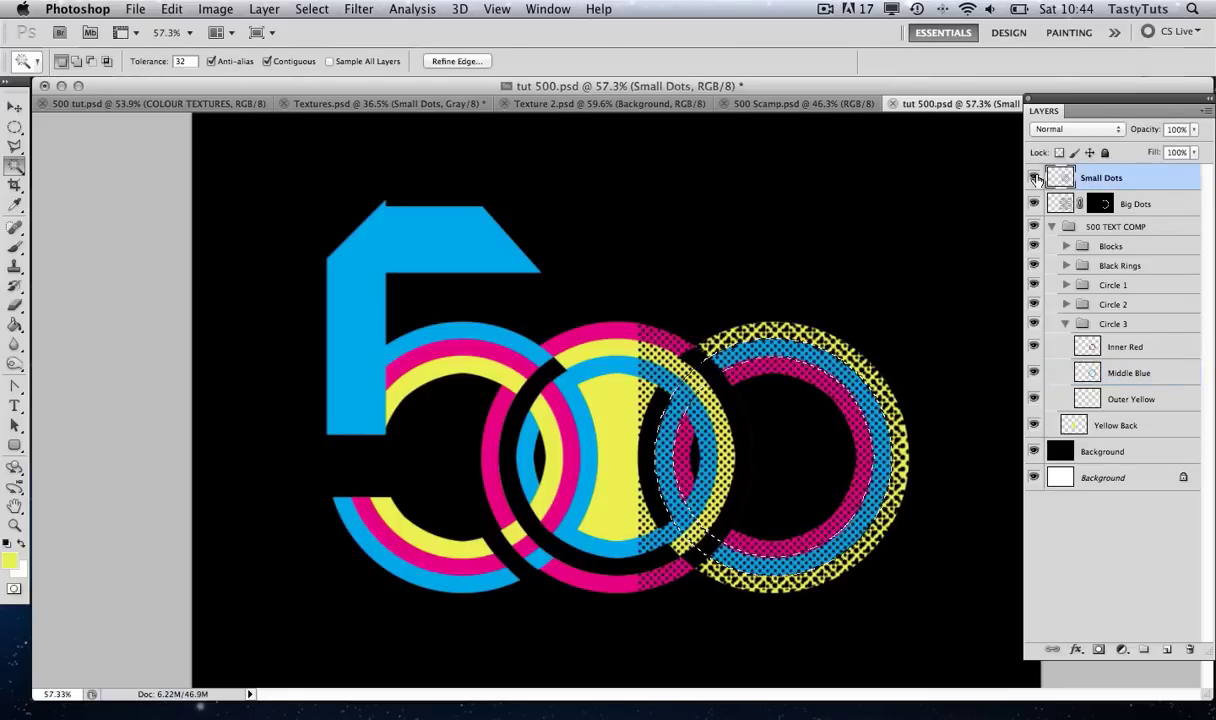
{"action": "left_click", "coordinate": [1098, 651]}
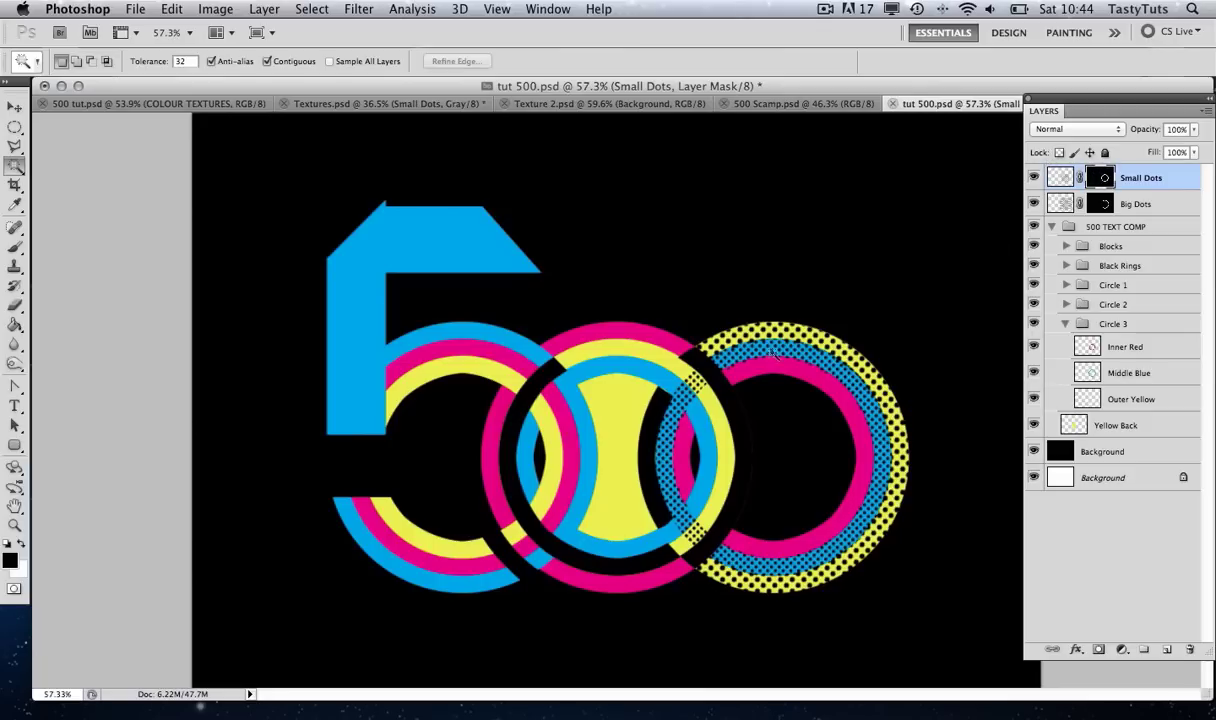
Paint black on the Small Dots mask, keeping dots only on the blue arc inside the second circle
{"action": "key", "text": "b"}
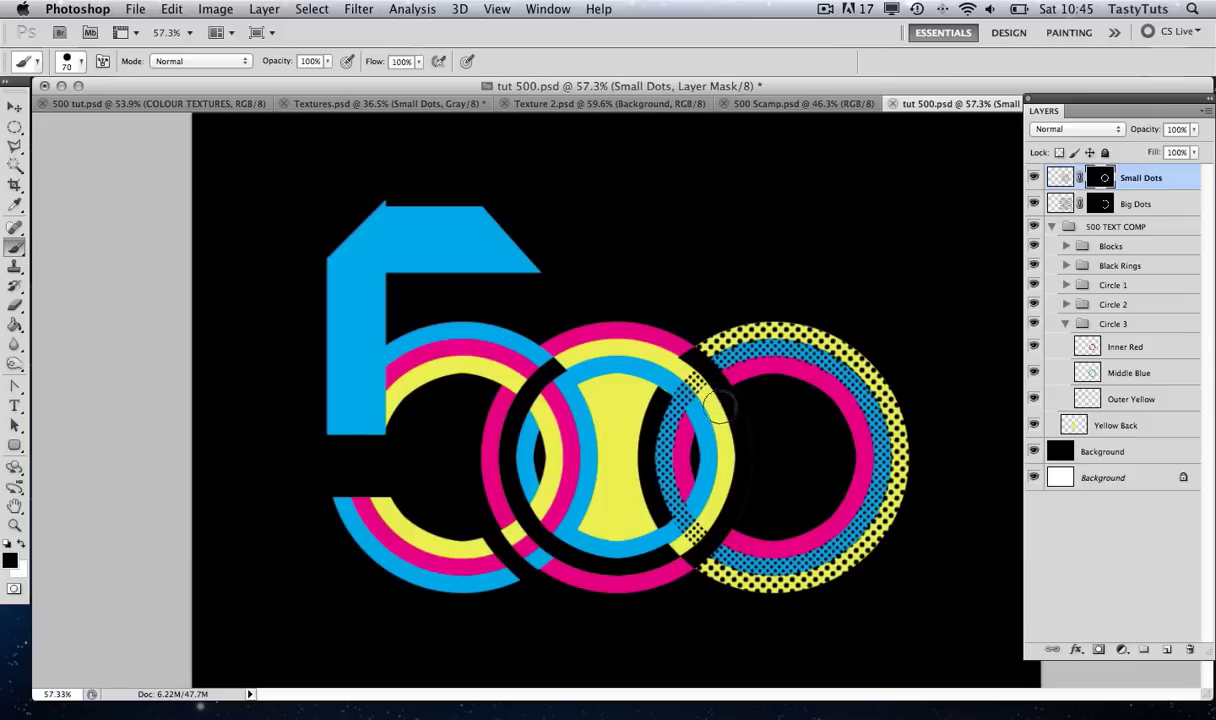
{"action": "mouse_move", "coordinate": [716, 365]}
{"action": "left_mouse_down"}
{"action": "mouse_move", "coordinate": [748, 387]}
{"action": "mouse_move", "coordinate": [718, 342]}
{"action": "mouse_move", "coordinate": [826, 370]}
{"action": "mouse_move", "coordinate": [793, 352]}
{"action": "mouse_move", "coordinate": [863, 414]}
{"action": "mouse_move", "coordinate": [873, 494]}
{"action": "mouse_move", "coordinate": [893, 457]}
{"action": "mouse_move", "coordinate": [861, 534]}
{"action": "mouse_move", "coordinate": [806, 558]}
{"action": "left_mouse_up"}
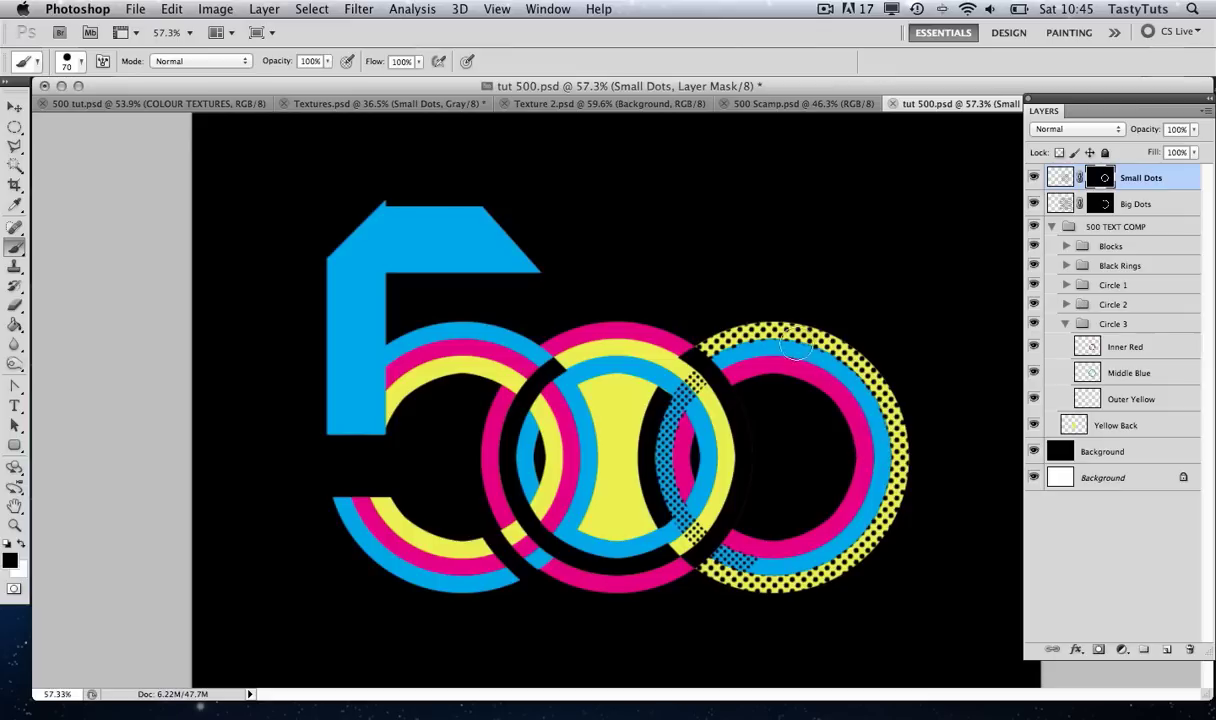
{"action": "mouse_move", "coordinate": [720, 381]}
{"action": "left_mouse_down"}
{"action": "mouse_move", "coordinate": [668, 360]}
{"action": "mouse_move", "coordinate": [690, 385]}
{"action": "left_mouse_up"}
{"action": "mouse_move", "coordinate": [728, 540]}
{"action": "left_mouse_down"}
{"action": "mouse_move", "coordinate": [700, 535]}
{"action": "mouse_move", "coordinate": [703, 564]}
{"action": "mouse_move", "coordinate": [652, 510]}
{"action": "mouse_move", "coordinate": [694, 526]}
{"action": "left_mouse_up"}
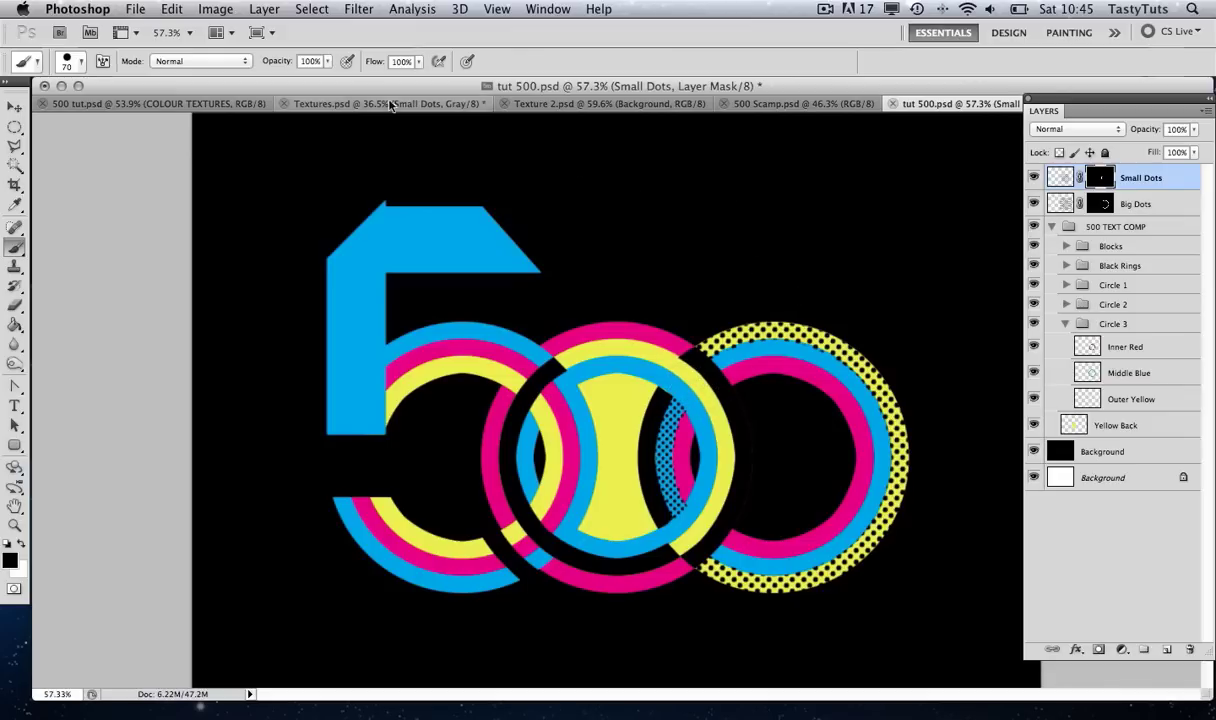
Copy the Thick Lines texture from Textures.psd into tut 500.psd and place it over the whole second circle
{"action": "left_click", "coordinate": [338, 104]}
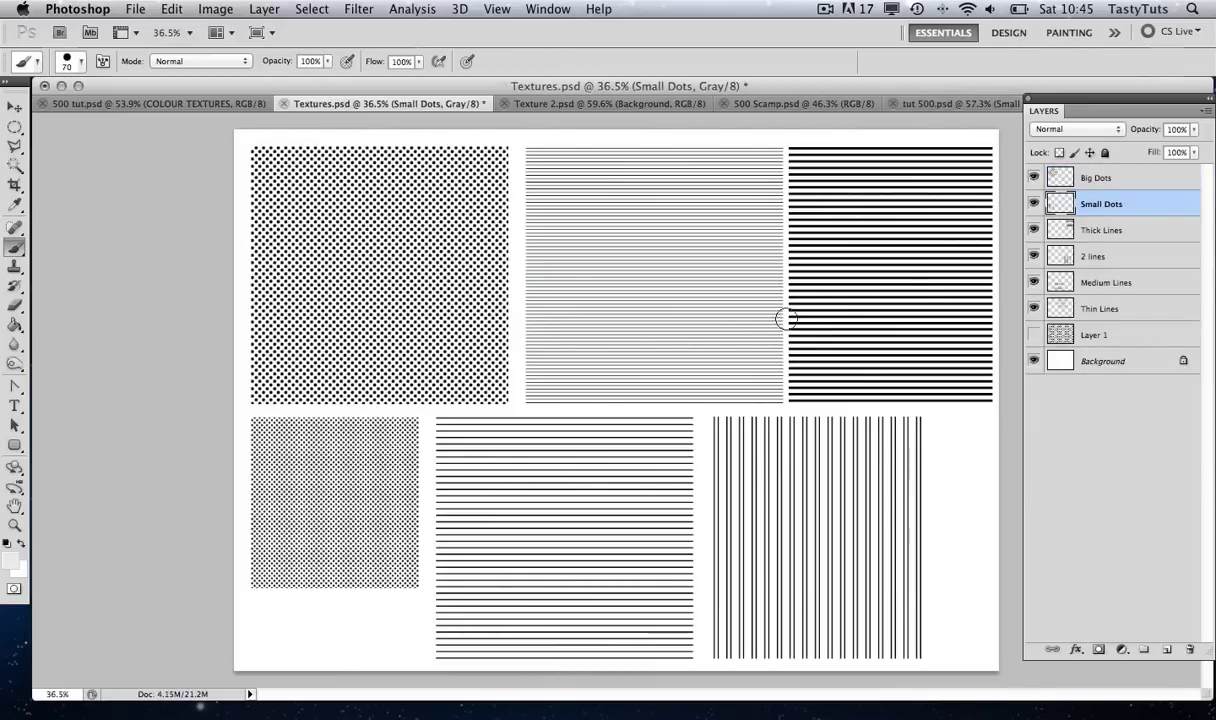
{"action": "left_click", "coordinate": [1112, 233]}
{"action": "left_click", "coordinate": [1033, 230]}
{"action": "left_click", "coordinate": [1033, 230]}
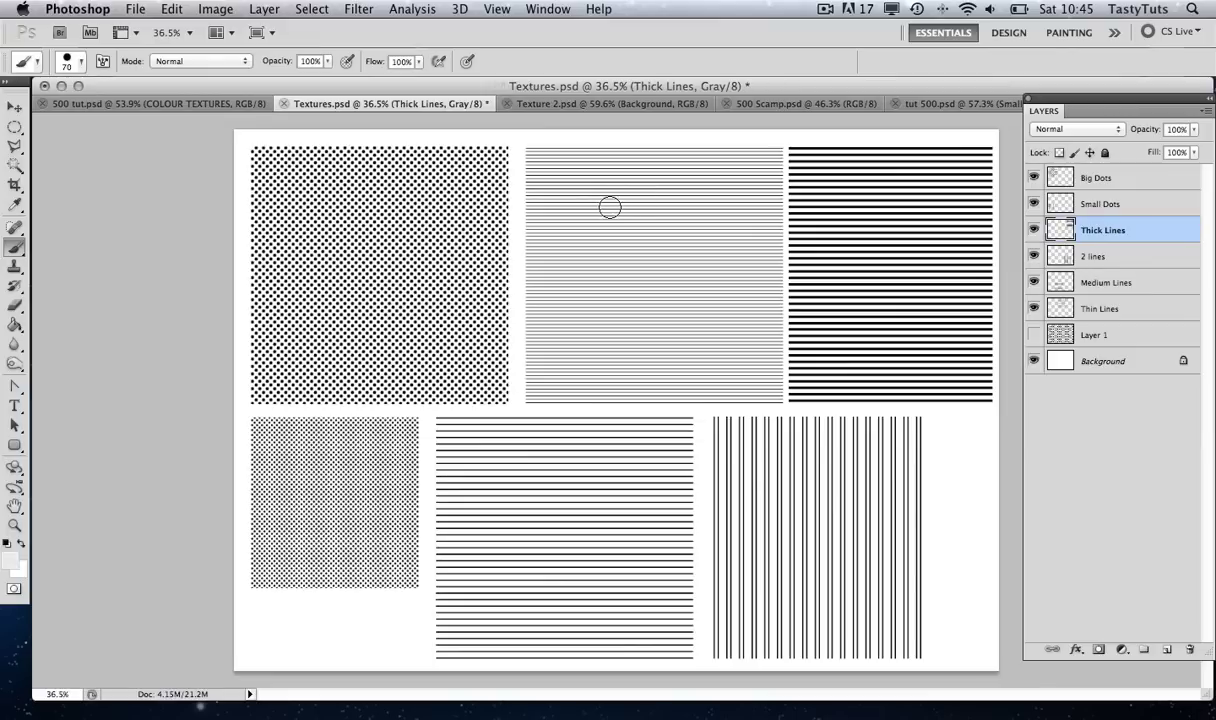
{"action": "key", "text": "v"}
{"action": "left_click_drag", "start_coordinate": [927, 292], "coordinate": [646, 346]}
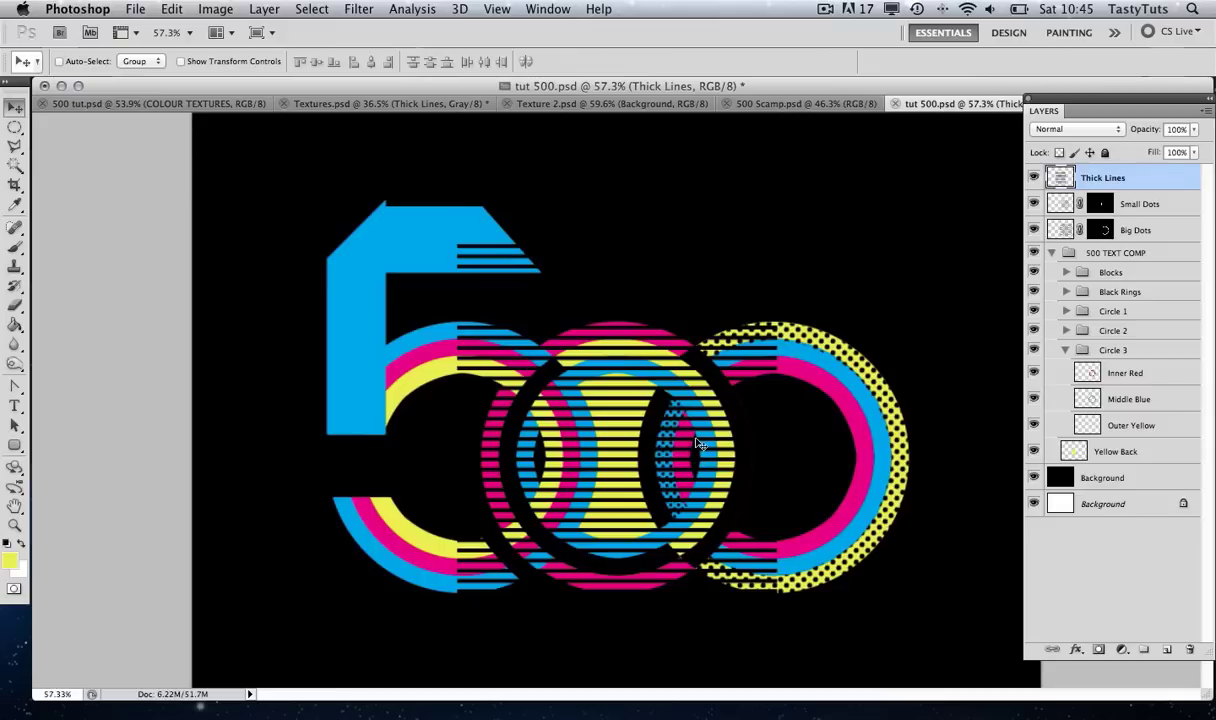
Select the outer red ring of Circle 2 with the Magic Wand on the Outer Red layer
{"action": "right_click", "coordinate": [619, 331]}
{"action": "left_click", "coordinate": [588, 333]}
{"action": "right_click", "coordinate": [580, 278]}
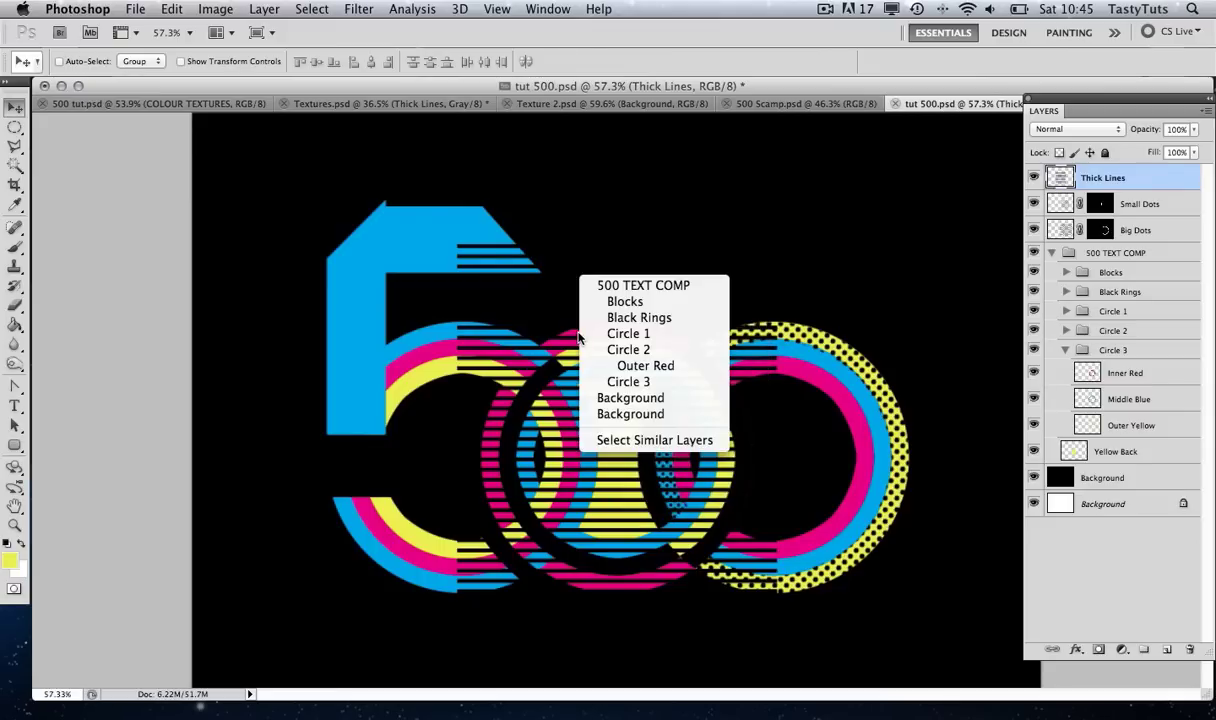
{"action": "left_click", "coordinate": [641, 366]}
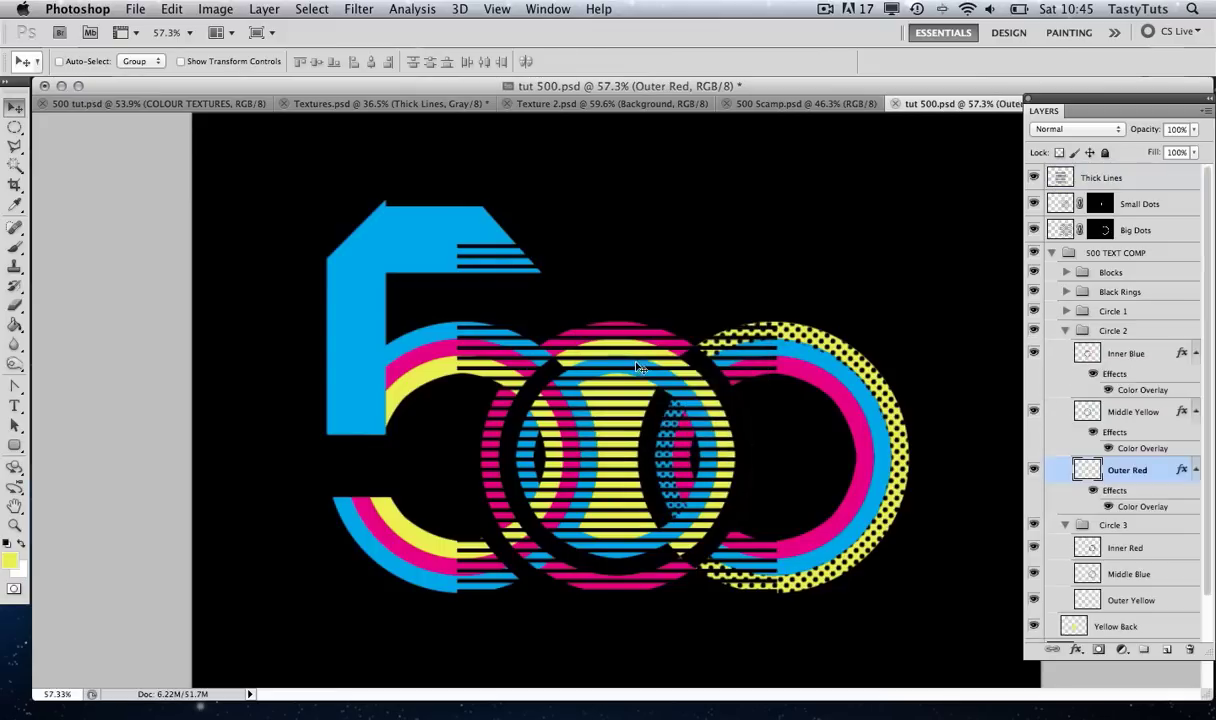
{"action": "key", "text": "w"}
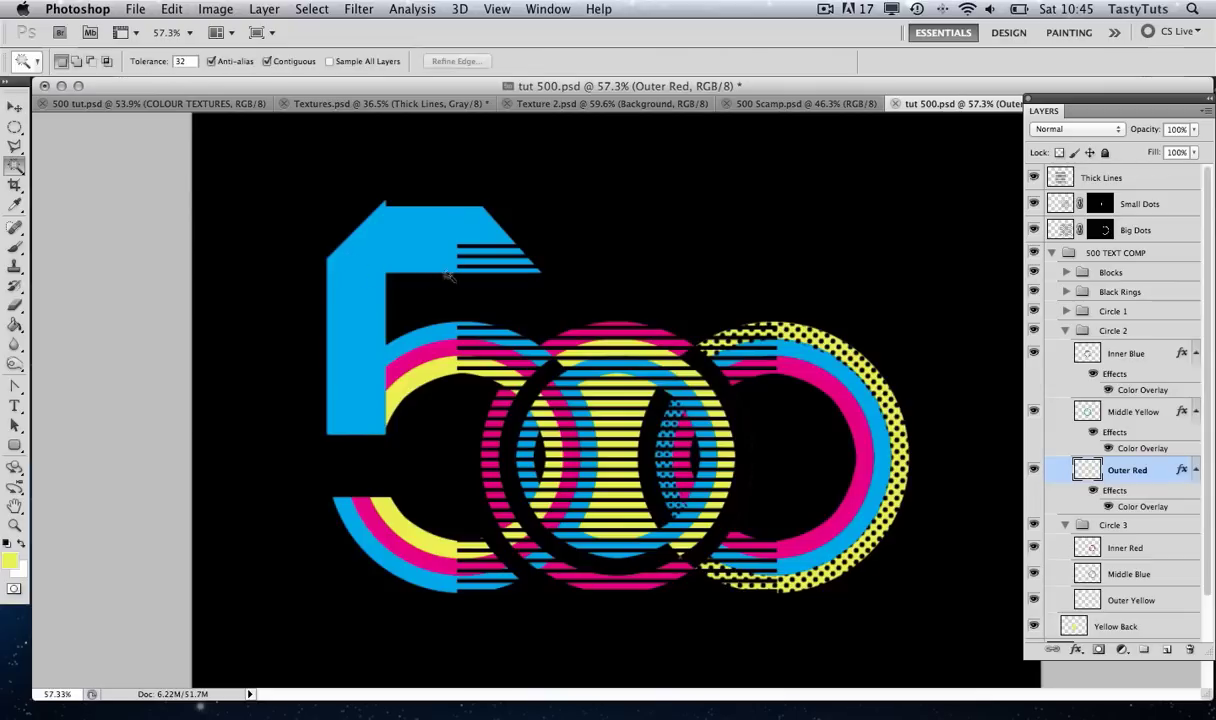
{"action": "left_click", "coordinate": [620, 333]}
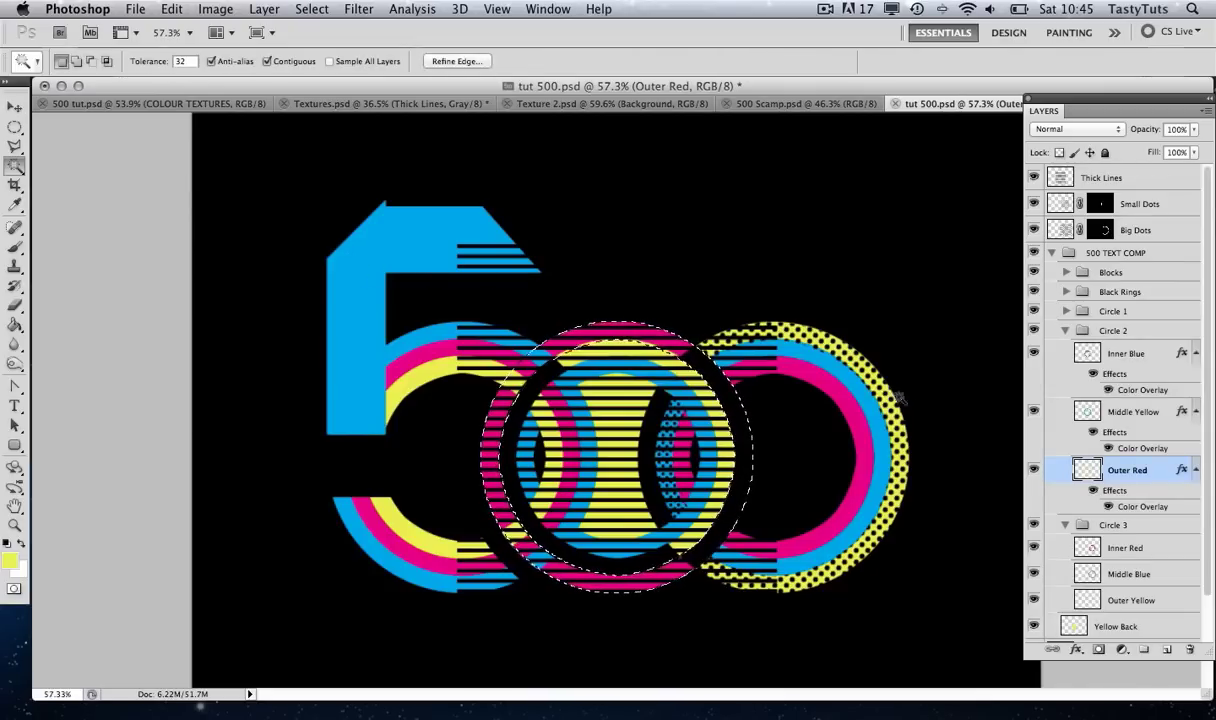
Add a layer mask to the Thick Lines layer from the selected outer red ring
{"action": "left_click", "coordinate": [1105, 178]}
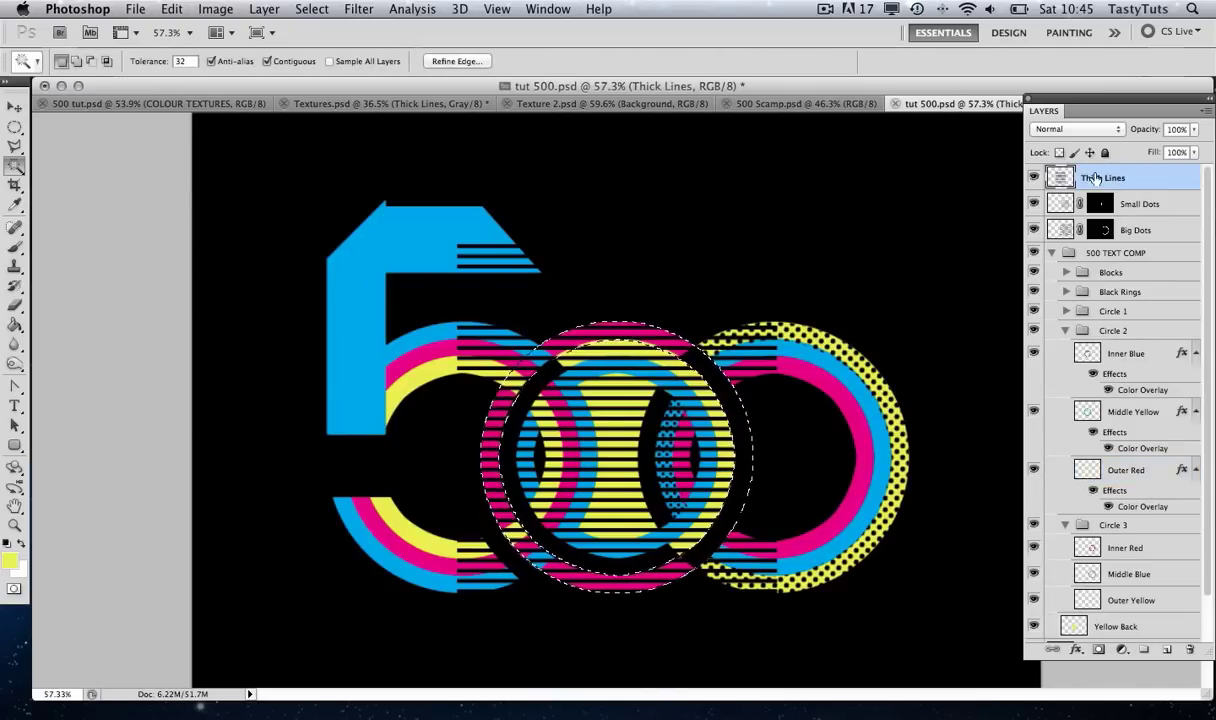
{"action": "left_click", "coordinate": [1035, 178]}
{"action": "left_click", "coordinate": [1035, 178]}
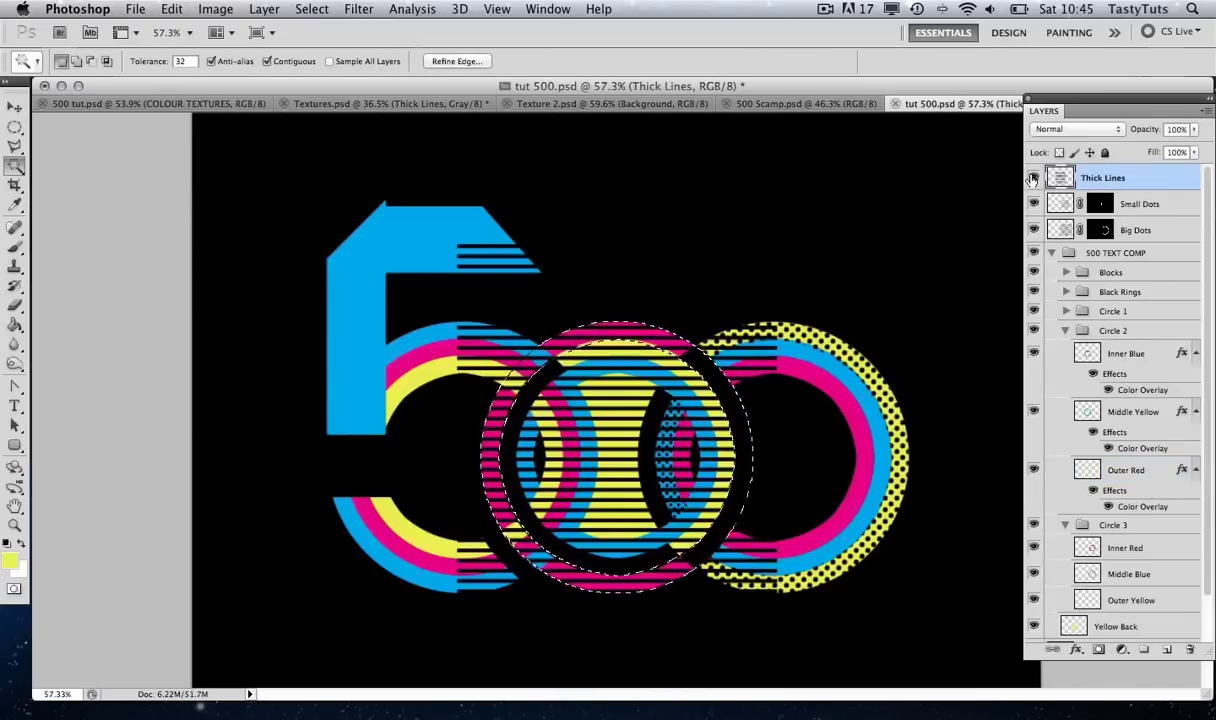
{"action": "left_click", "coordinate": [1097, 651]}
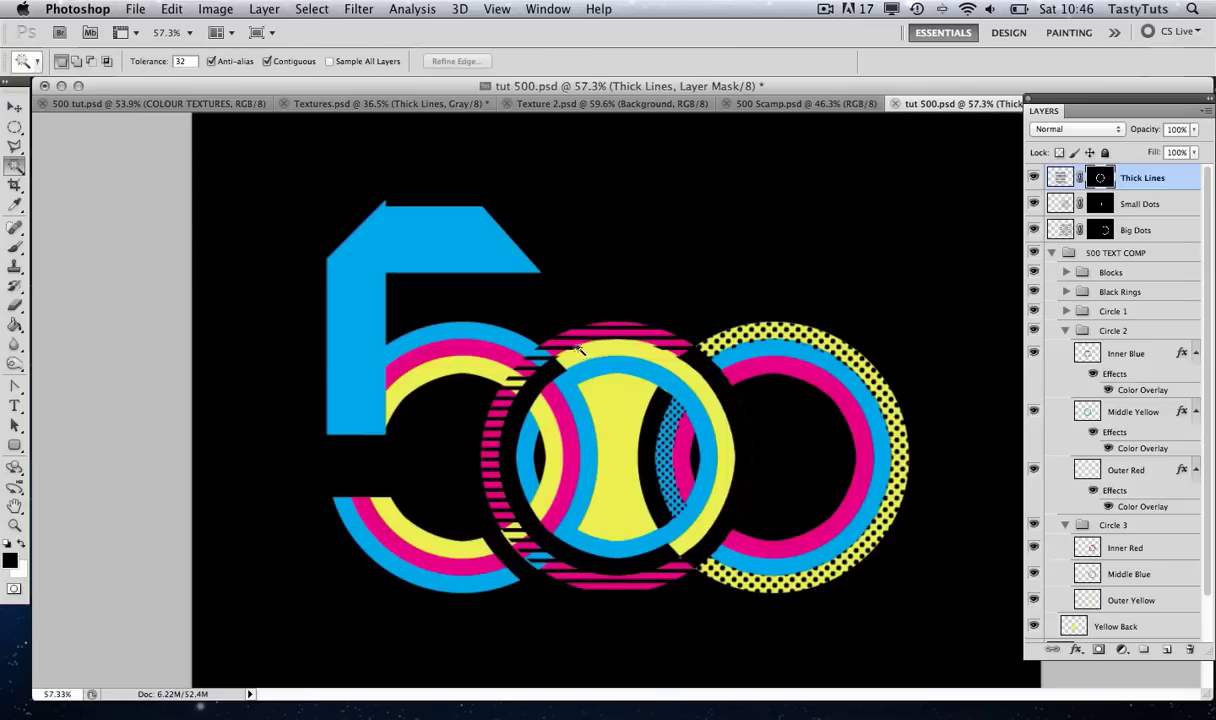
Paint black on the Thick Lines mask to clear the ring's left side, keeping lines only at its top and bottom
{"action": "key", "text": "b"}
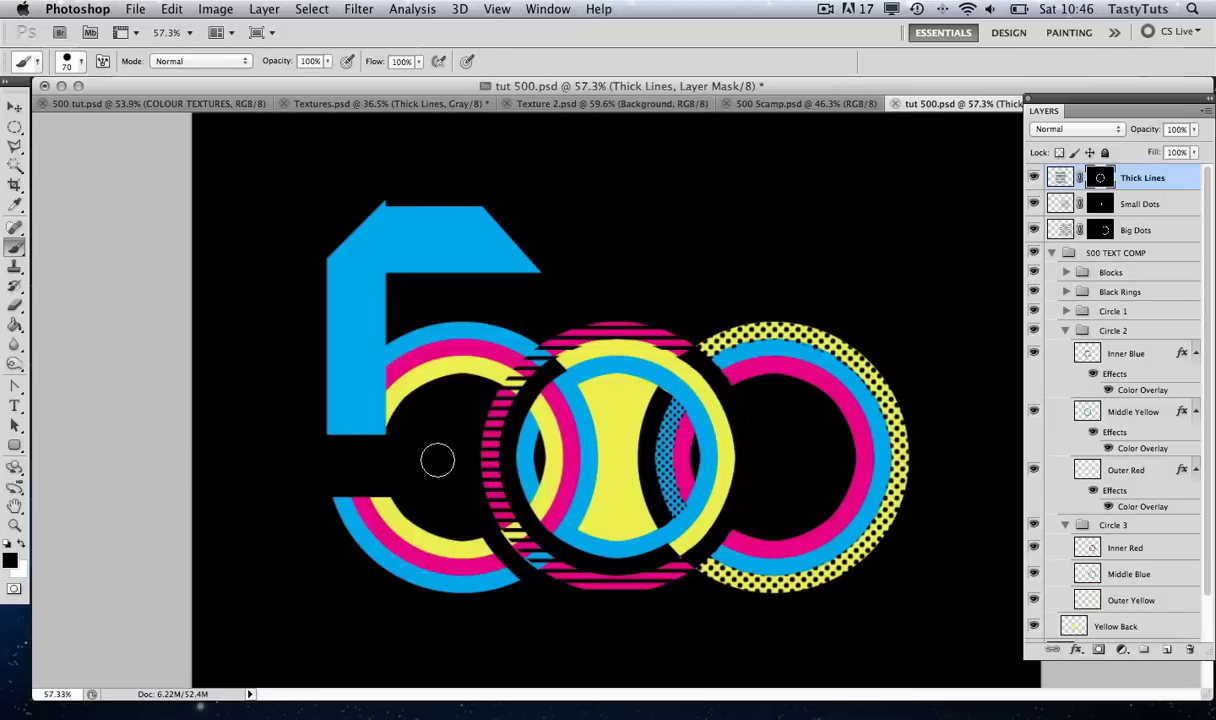
{"action": "mouse_move", "coordinate": [489, 428]}
{"action": "left_mouse_down"}
{"action": "mouse_move", "coordinate": [475, 498]}
{"action": "mouse_move", "coordinate": [508, 492]}
{"action": "mouse_move", "coordinate": [537, 541]}
{"action": "left_mouse_up"}
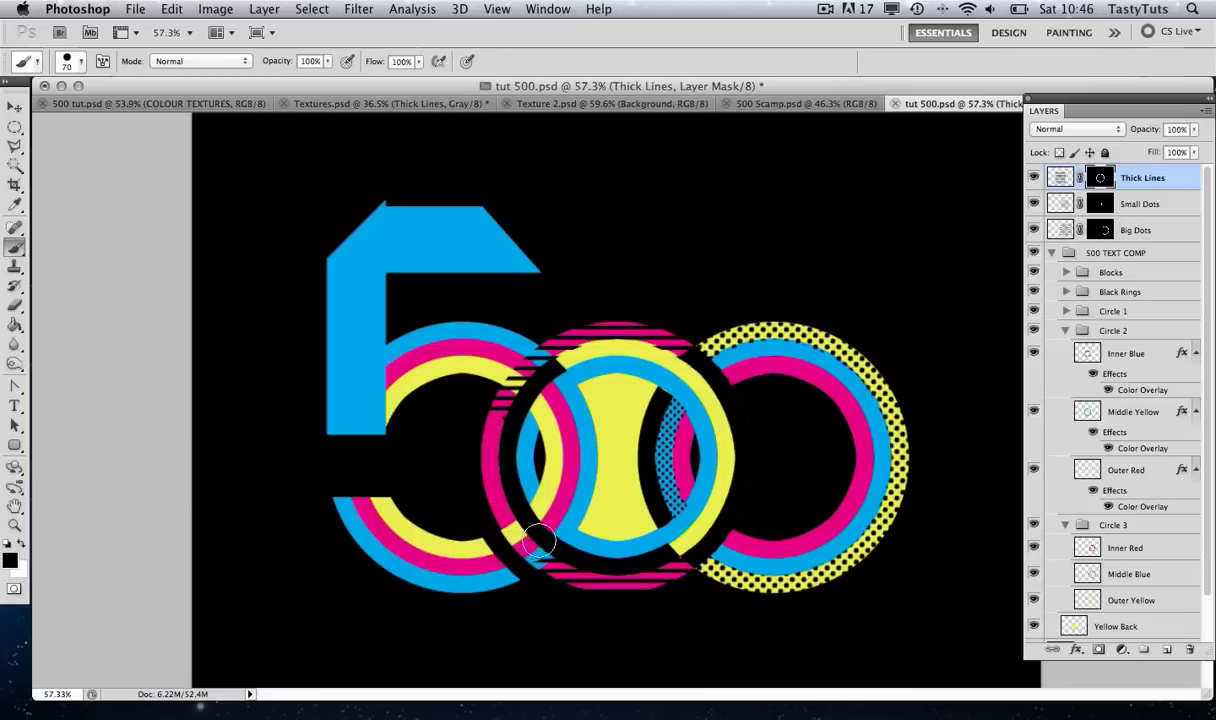
{"action": "mouse_move", "coordinate": [513, 405]}
{"action": "left_mouse_down"}
{"action": "mouse_move", "coordinate": [502, 345]}
{"action": "mouse_move", "coordinate": [535, 370]}
{"action": "left_mouse_up"}
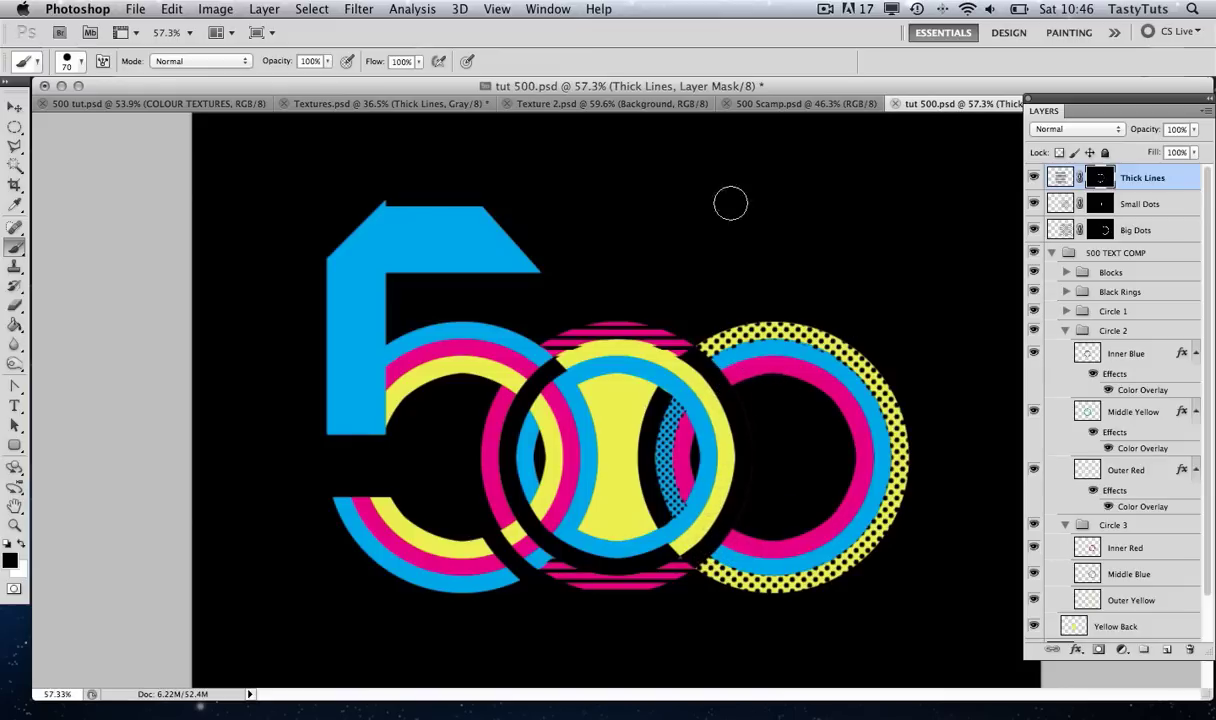
Copy the Medium Lines texture from Textures.psd into tut 500.psd and place it over the second circle
{"action": "left_click", "coordinate": [385, 103]}
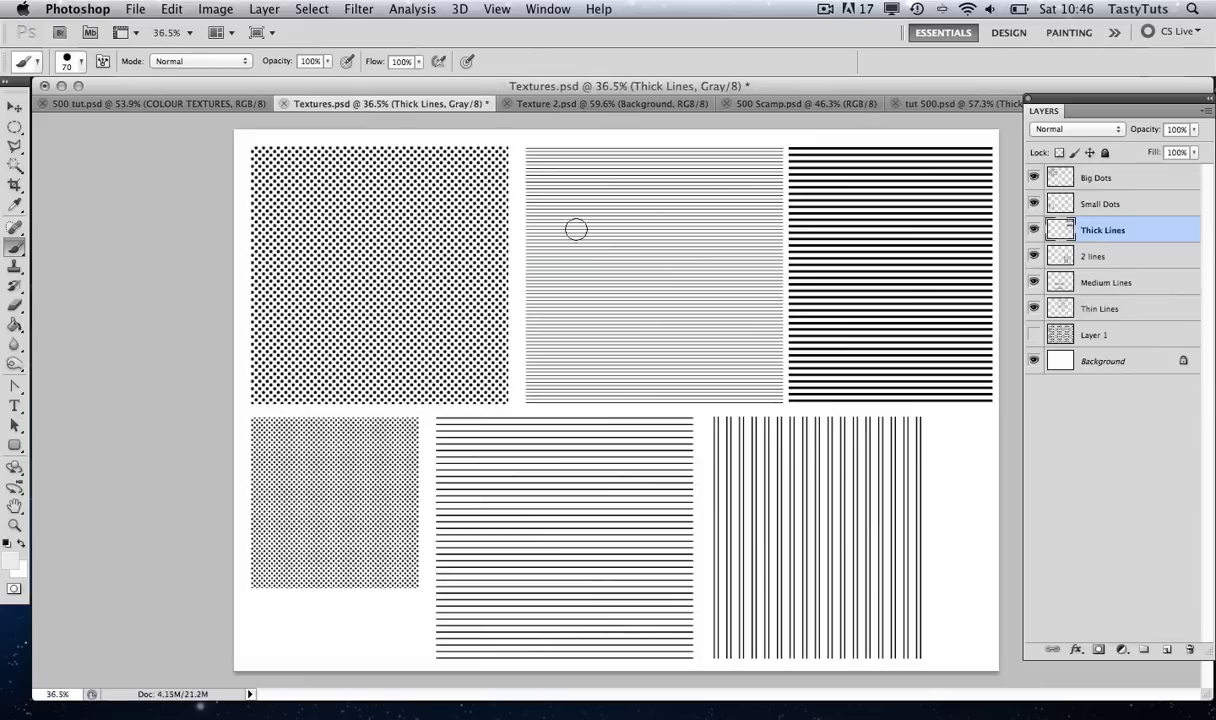
{"action": "left_click", "coordinate": [1106, 283]}
{"action": "left_click", "coordinate": [1034, 282]}
{"action": "left_click", "coordinate": [1034, 282]}
{"action": "key", "text": "v"}
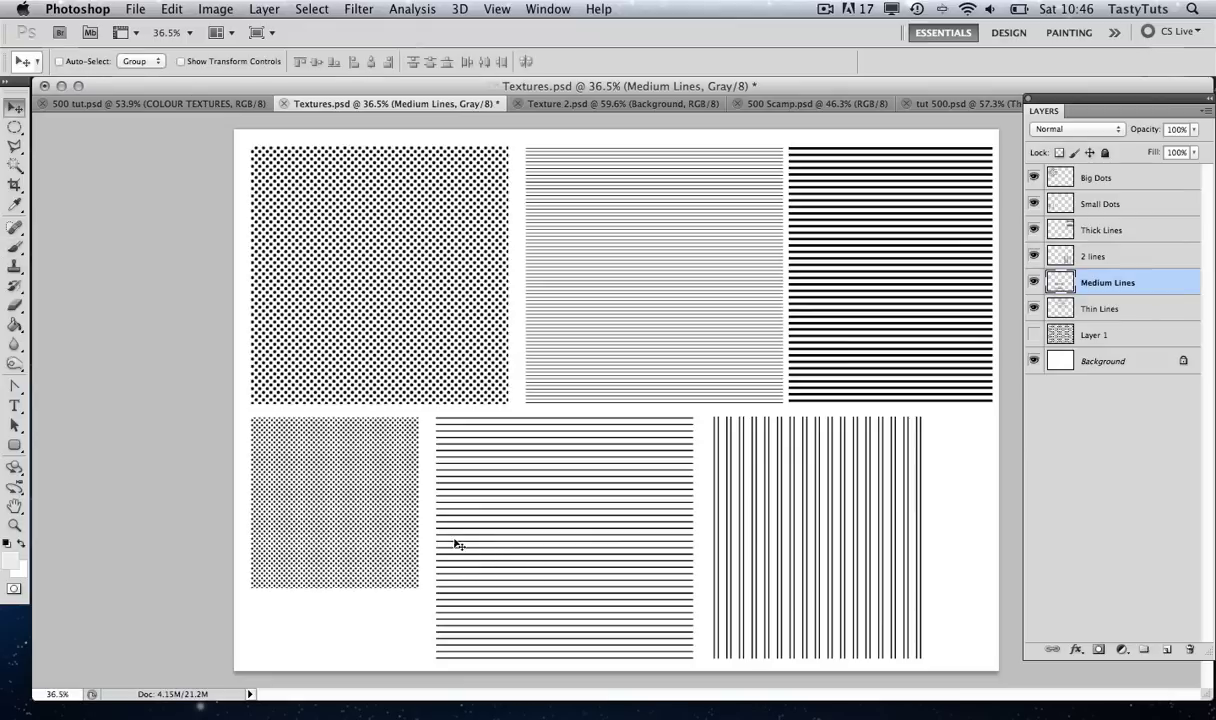
{"action": "left_click_drag", "start_coordinate": [485, 540], "coordinate": [535, 397]}
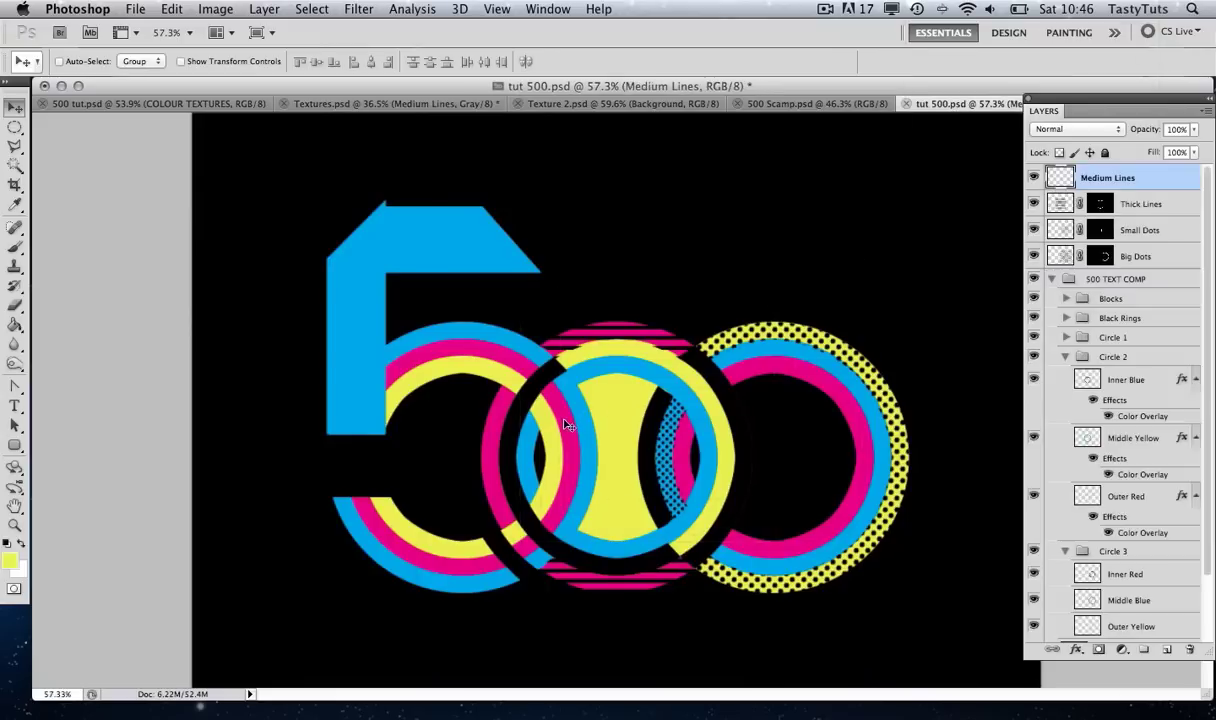
{"action": "left_click_drag", "start_coordinate": [697, 430], "coordinate": [622, 460]}
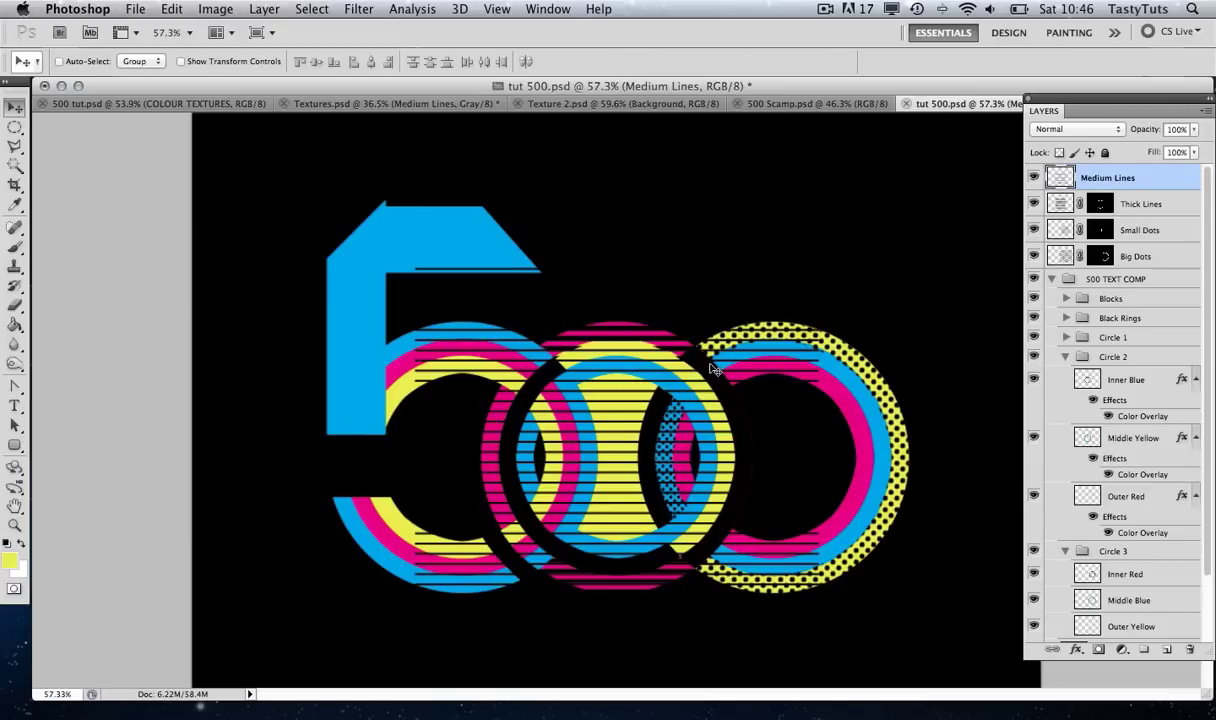
Give the Medium Lines layer a yellow f0f205 Color Overlay sampled from the artwork, and shift the lines slightly right and up
{"action": "double_click", "coordinate": [1157, 181]}
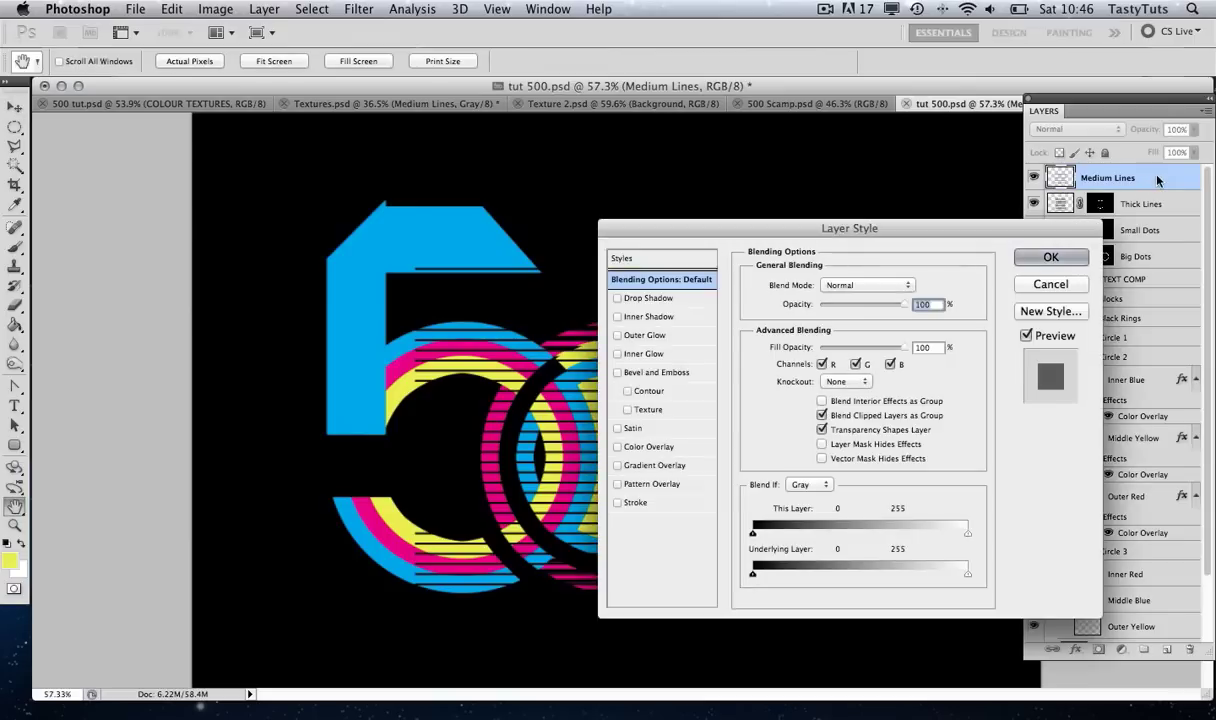
{"action": "left_click", "coordinate": [648, 446]}
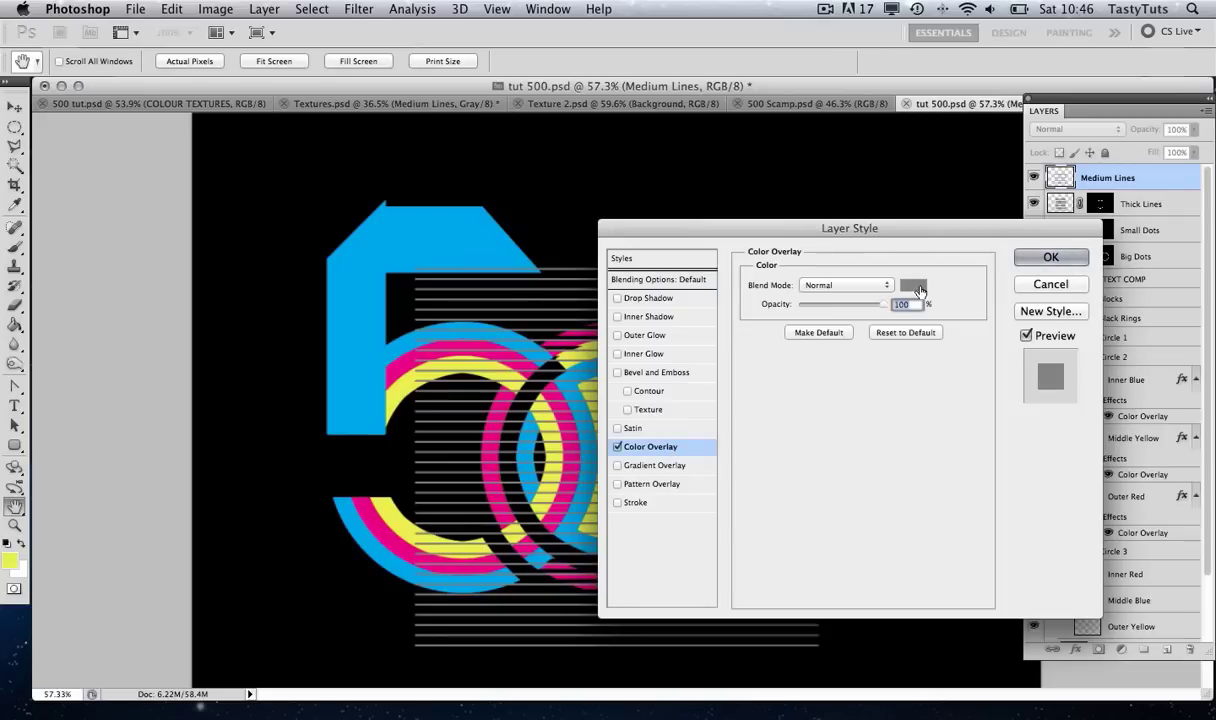
{"action": "left_click", "coordinate": [911, 286]}
{"action": "left_click", "coordinate": [409, 386]}
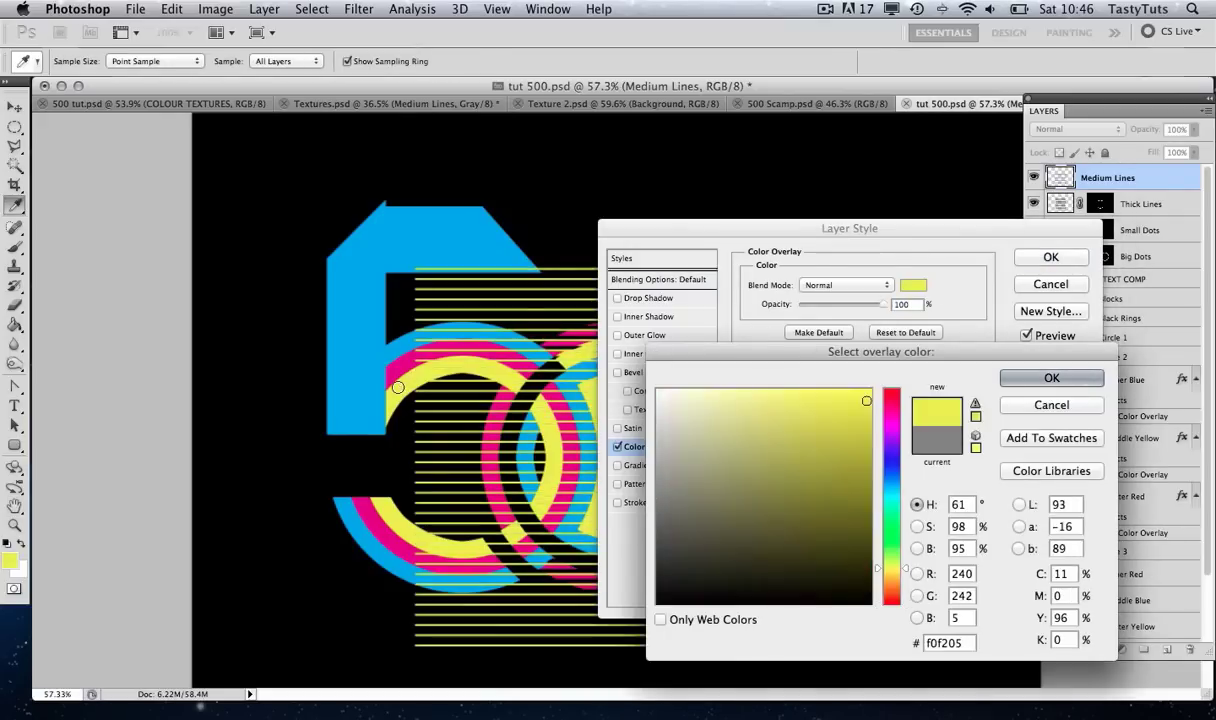
{"action": "left_click", "coordinate": [1051, 378]}
{"action": "left_click", "coordinate": [1049, 258]}
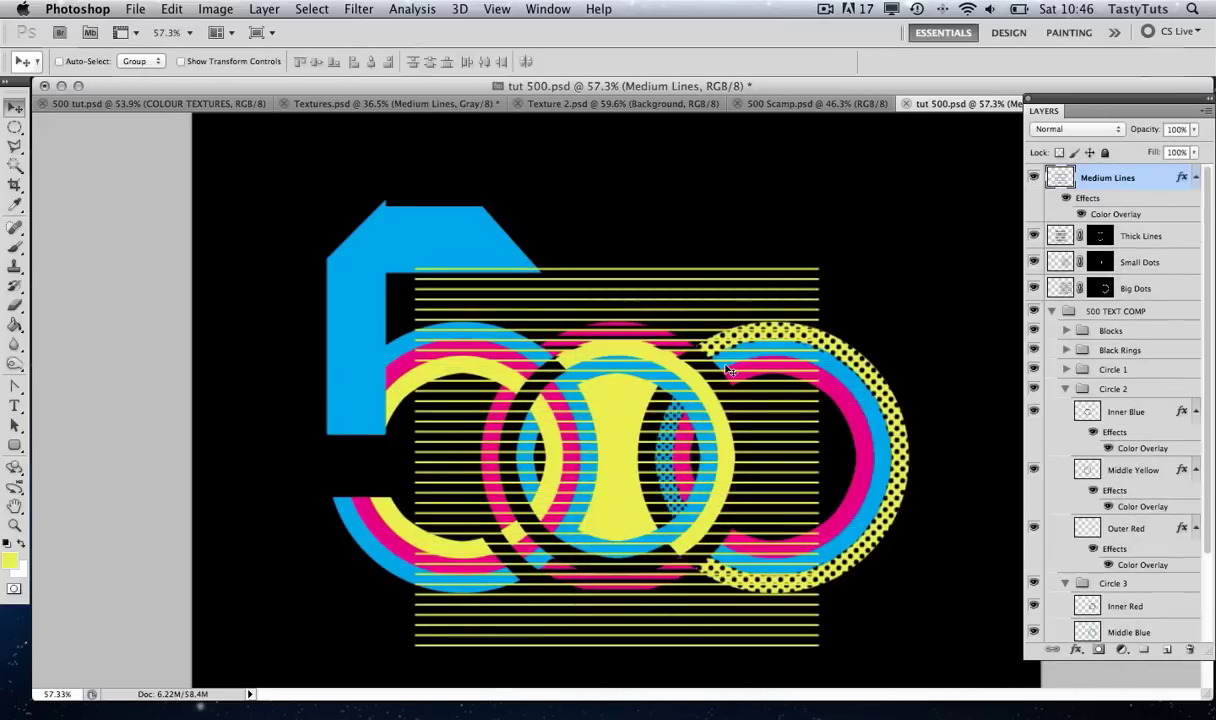
{"action": "left_click_drag", "start_coordinate": [693, 385], "coordinate": [706, 380]}
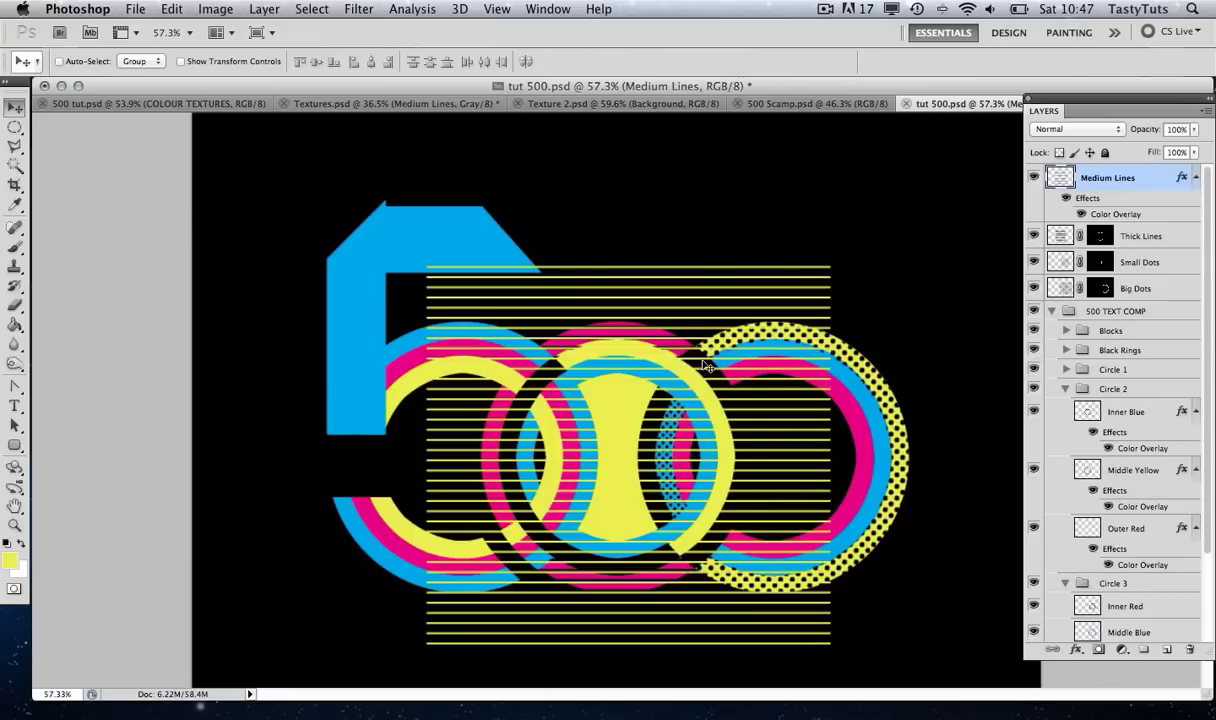
Select the black crescent between the second and third circles with the Magic Wand on the Black Circle layer
{"action": "right_click", "coordinate": [737, 418]}
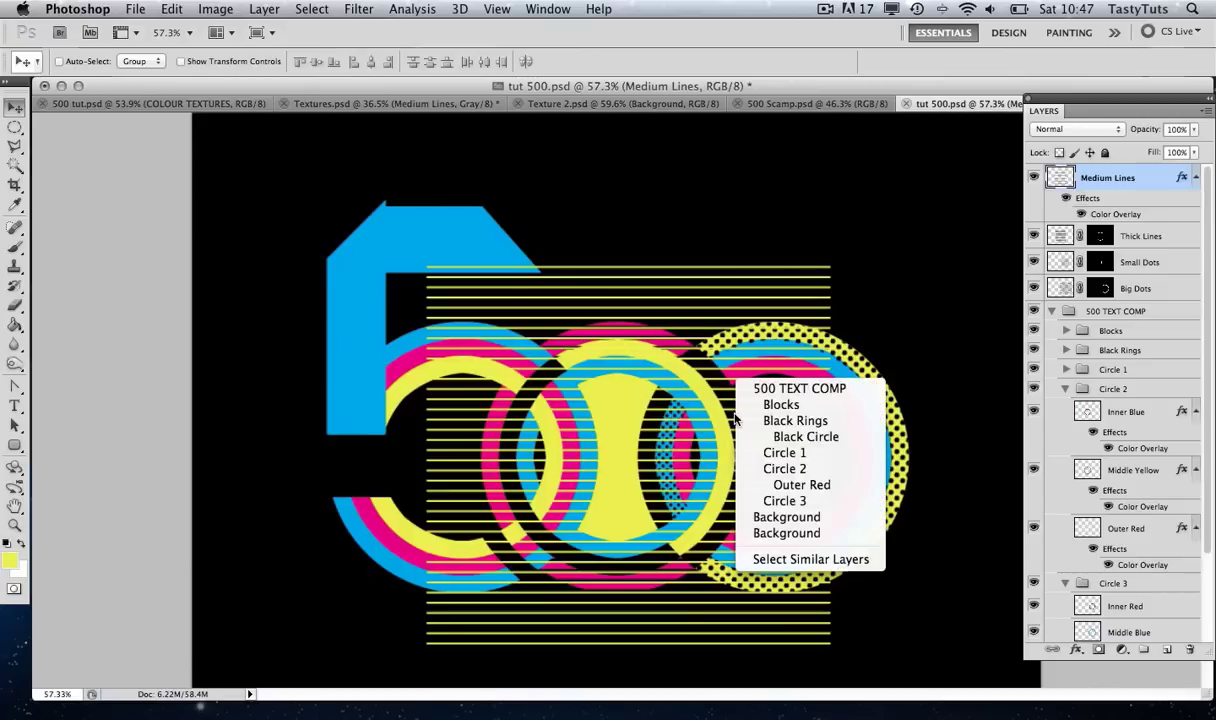
{"action": "left_click", "coordinate": [795, 437]}
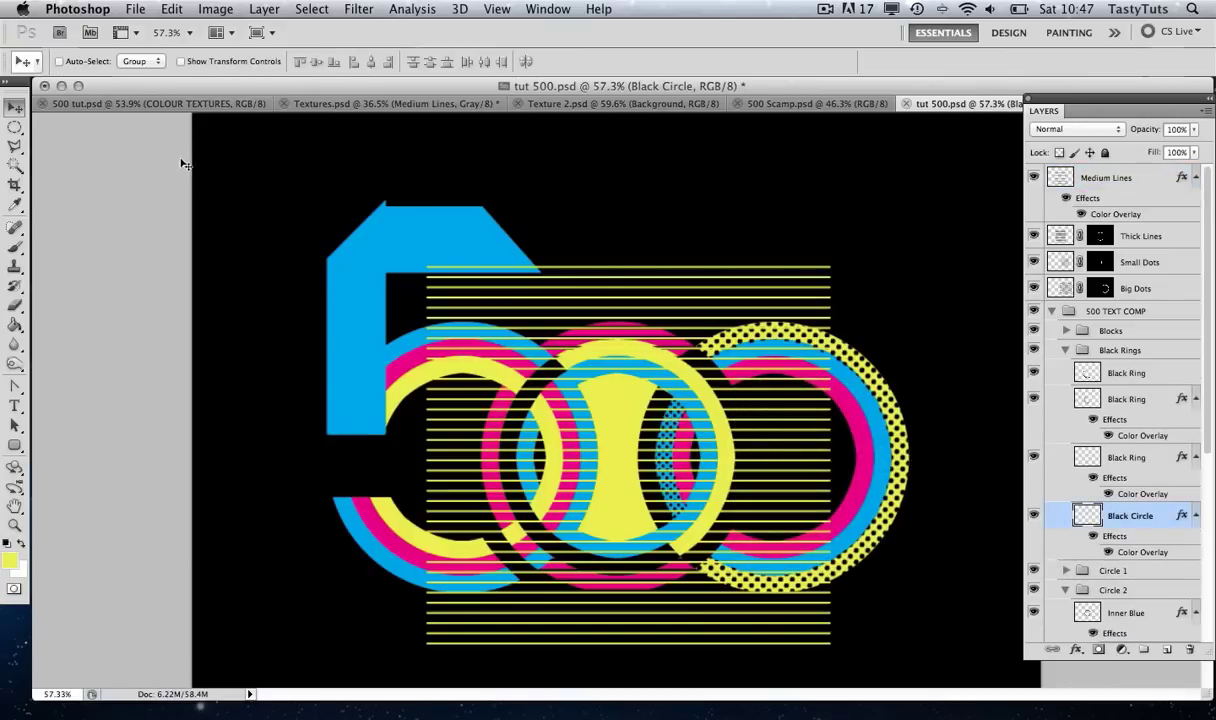
{"action": "key", "text": "w"}
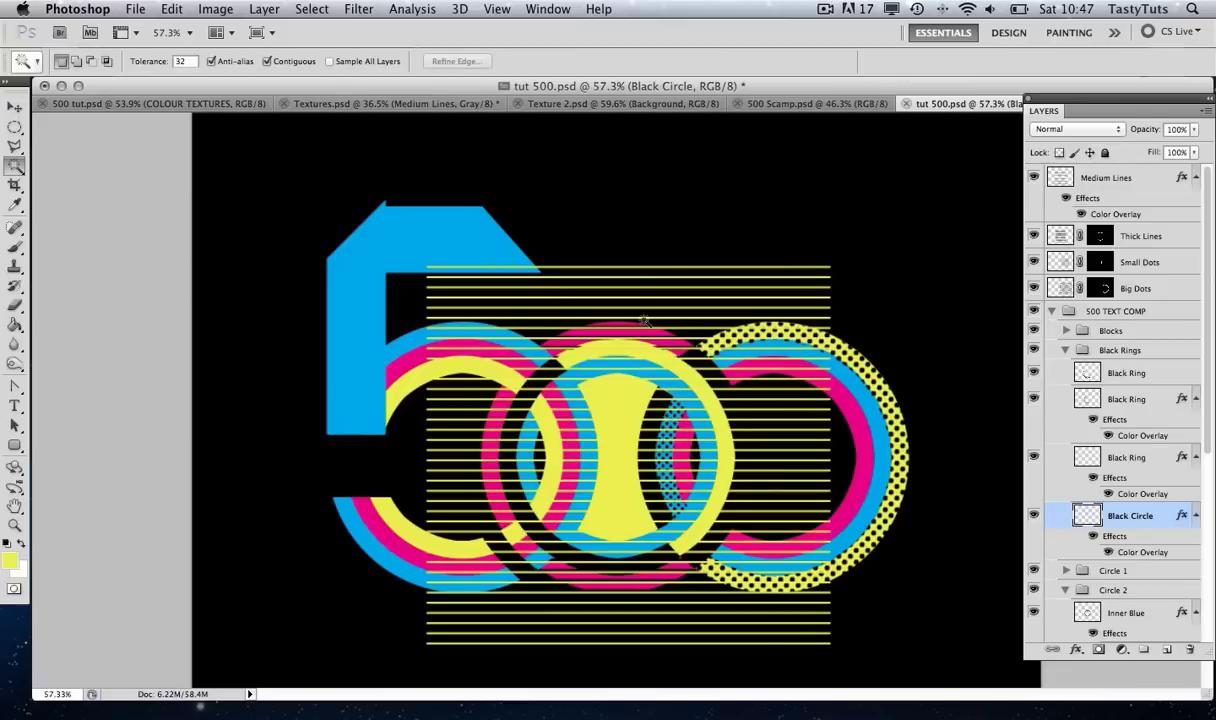
{"action": "left_click", "coordinate": [699, 364]}
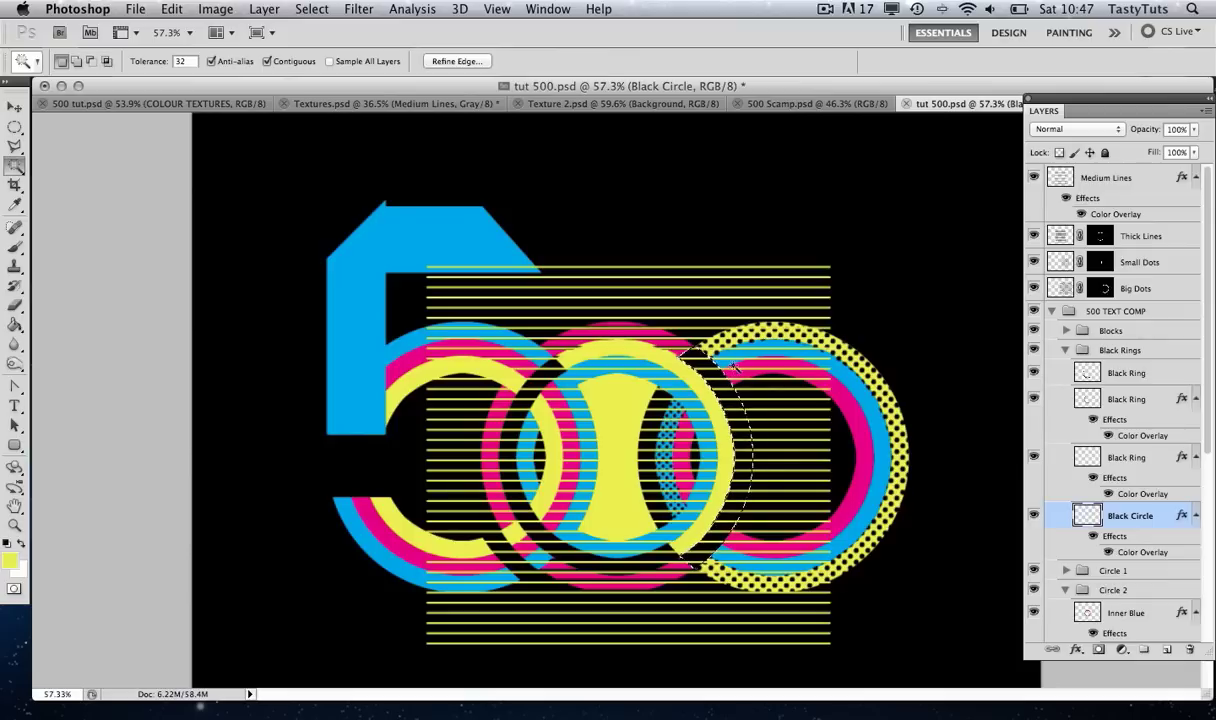
Add a layer mask to the Medium Lines layer from the selected black crescent
{"action": "left_click", "coordinate": [1122, 178]}
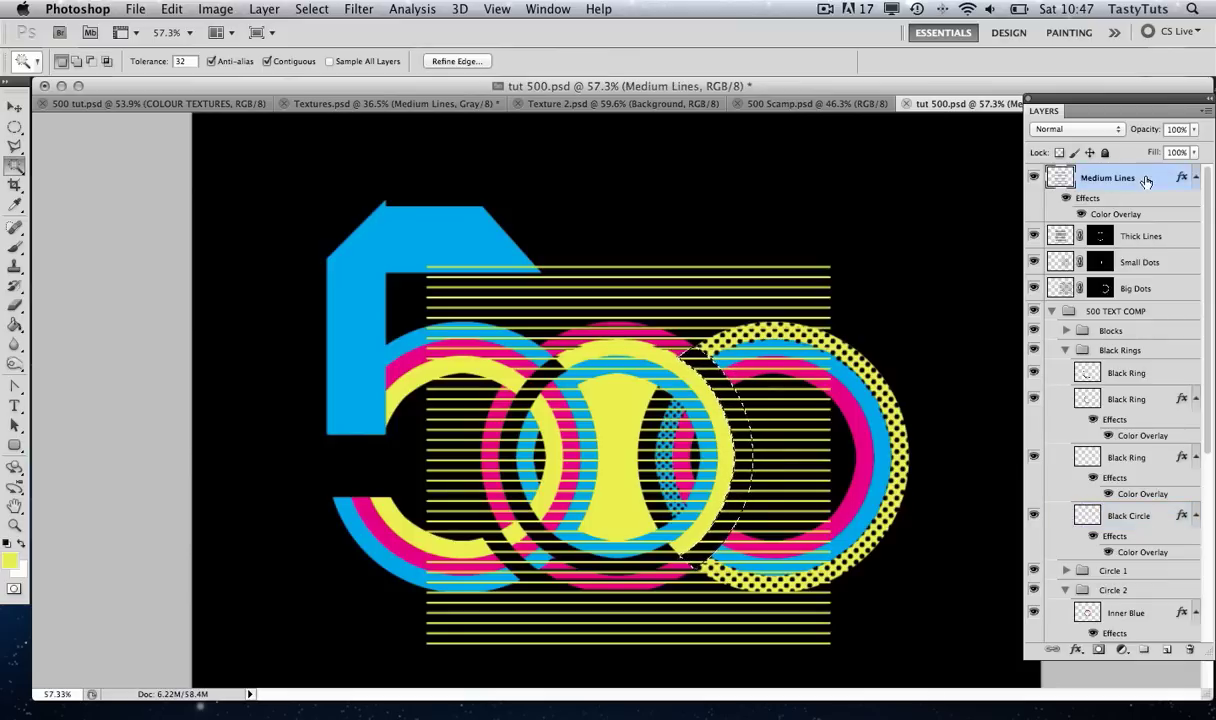
{"action": "left_click", "coordinate": [1035, 178]}
{"action": "left_click", "coordinate": [1035, 178]}
{"action": "left_click", "coordinate": [1098, 650]}
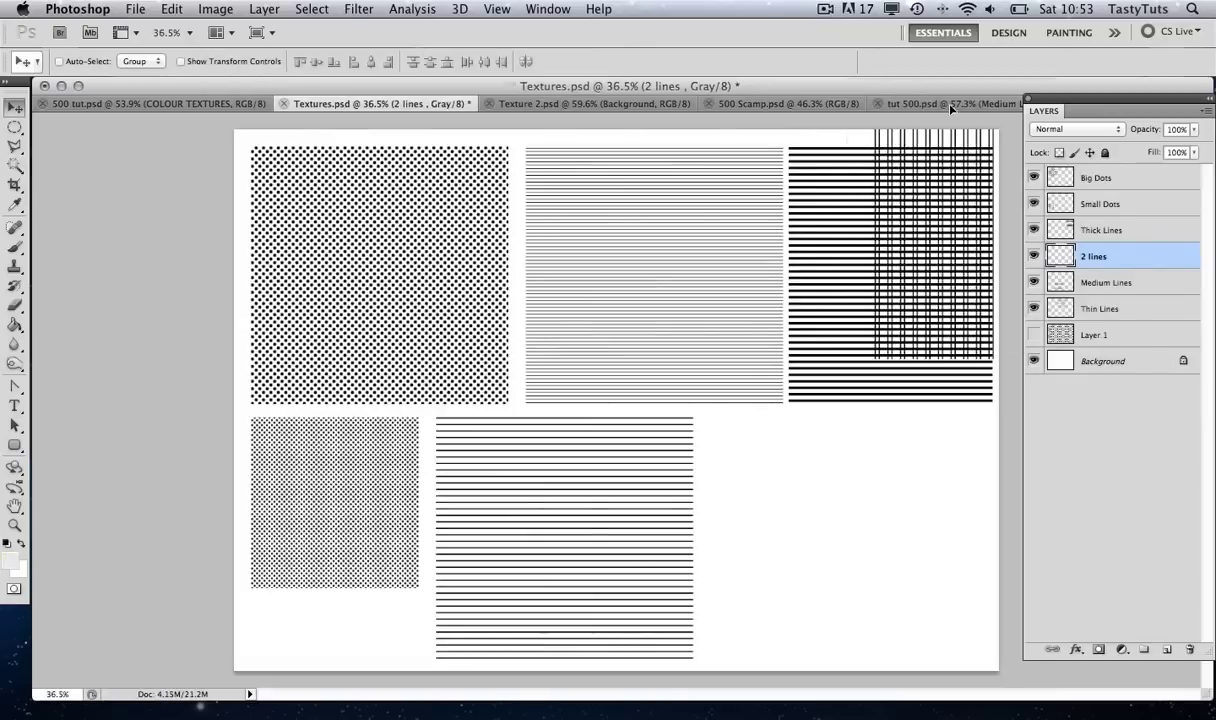
Place the 2 lines texture over the first circle in tut 500.psd and select that circle's Inner Yellow ring with the Magic Wand
{"action": "left_click_drag", "start_coordinate": [950, 108], "coordinate": [495, 390]}
{"action": "right_click", "coordinate": [500, 377]}
{"action": "left_click", "coordinate": [574, 401]}
{"action": "key", "text": "w"}
{"action": "left_click", "coordinate": [470, 365]}
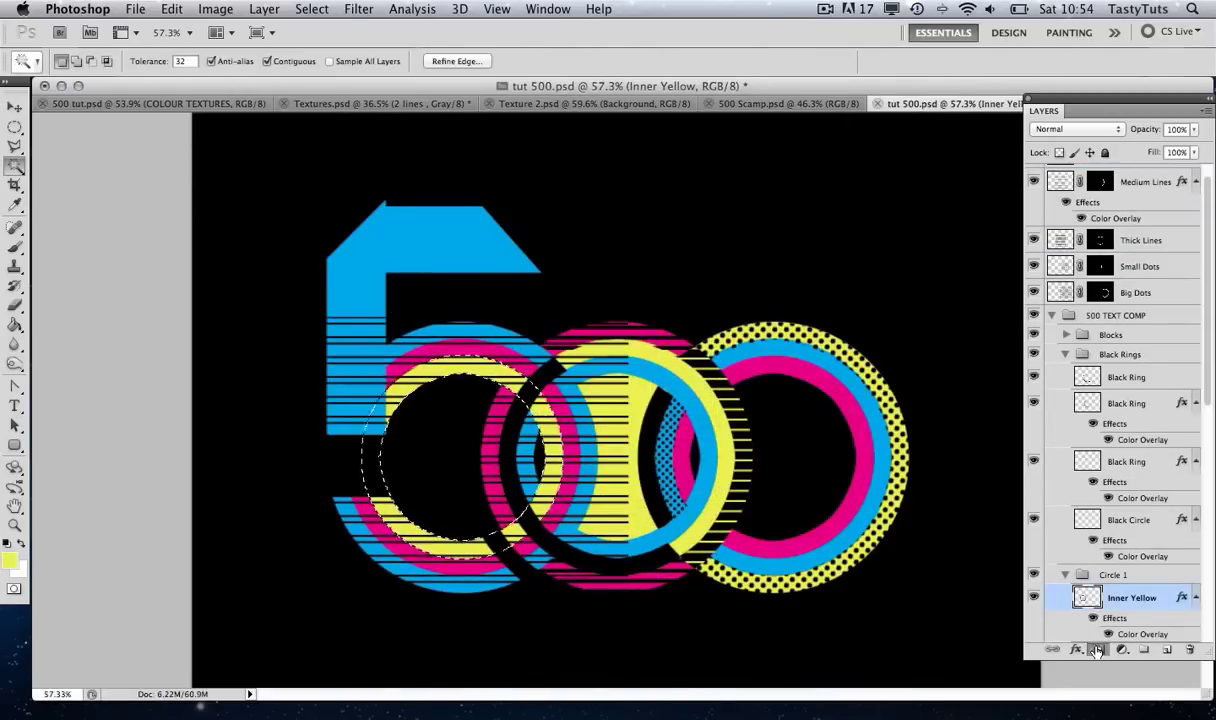
Mask the 2 lines layer to the yellow ring and paint black on the mask, keeping lines only on the arc inside the second circle
{"action": "left_click", "coordinate": [1137, 185]}
{"action": "left_click", "coordinate": [1098, 649]}
{"action": "key", "text": "b"}
{"action": "key", "text": "d"}
{"action": "key", "text": "x"}
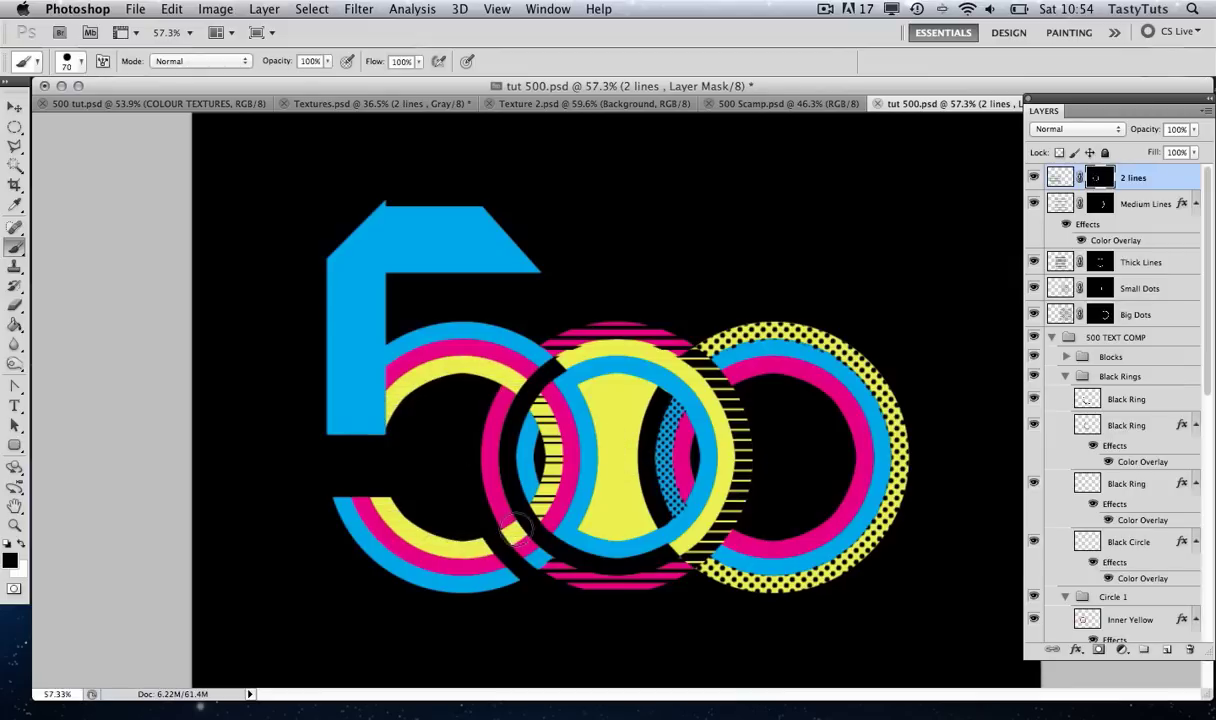
Copy the Big Dots texture from Textures.psd over the first circle and select that circle's Middle Red ring with the Magic Wand
{"action": "left_click", "coordinate": [335, 103]}
{"action": "key", "text": "v"}
{"action": "left_click_drag", "start_coordinate": [809, 214], "coordinate": [645, 247]}
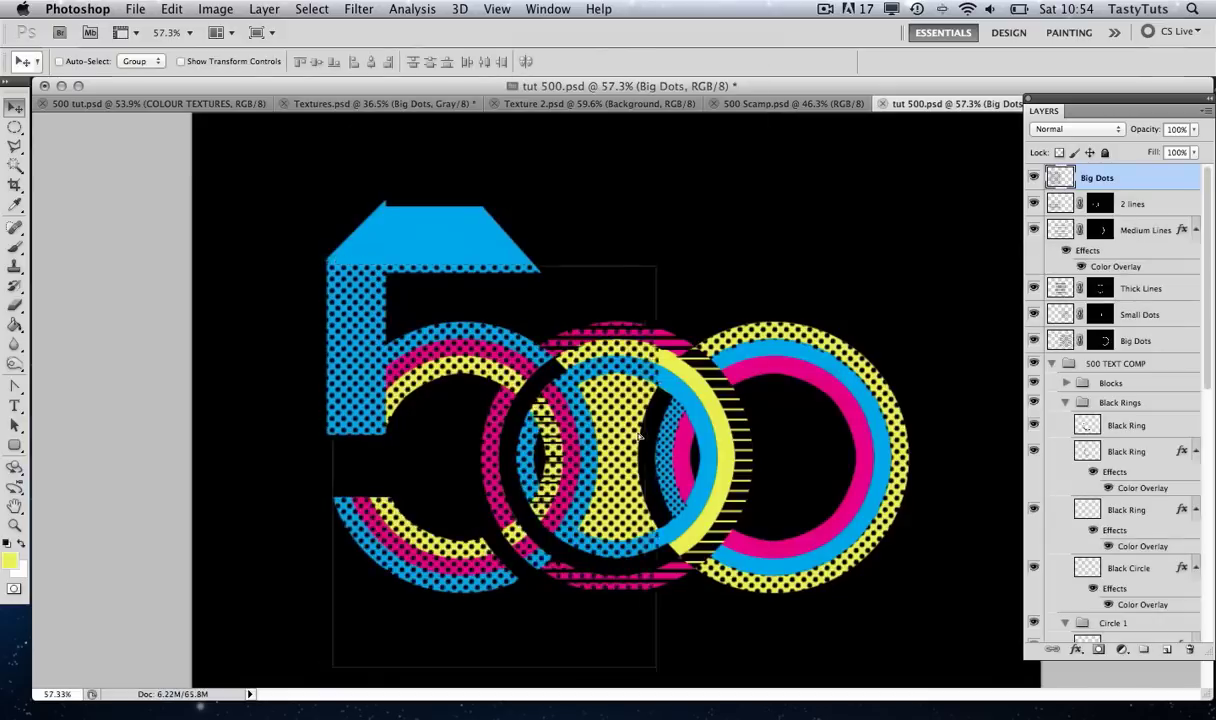
{"action": "right_click", "coordinate": [418, 310]}
{"action": "left_click", "coordinate": [487, 367]}
{"action": "key", "text": "w"}
{"action": "scroll", "coordinate": [1115, 300], "scroll_direction": "up", "scroll_amount": 3}
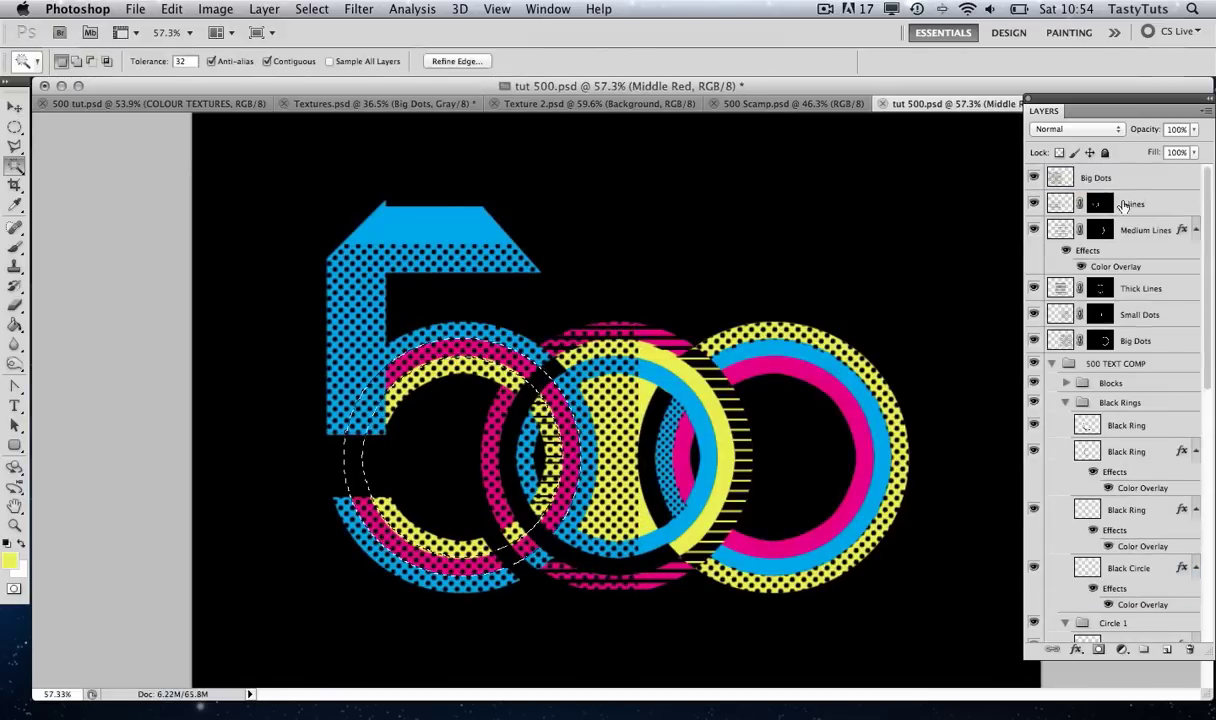
Mask the new Big Dots layer to the red ring and paint black on the mask where the ring overlaps the second circle
{"action": "left_click", "coordinate": [1096, 177]}
{"action": "key", "text": "b"}
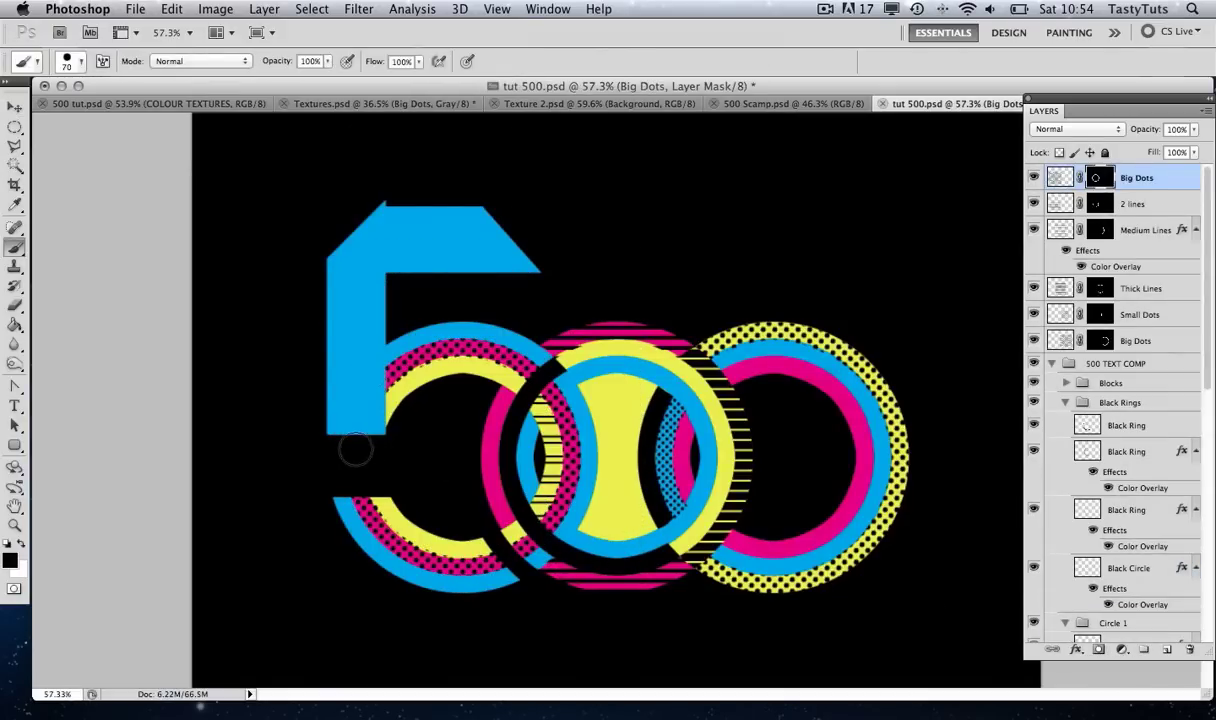
{"action": "left_click_drag", "start_coordinate": [465, 459], "coordinate": [500, 470]}
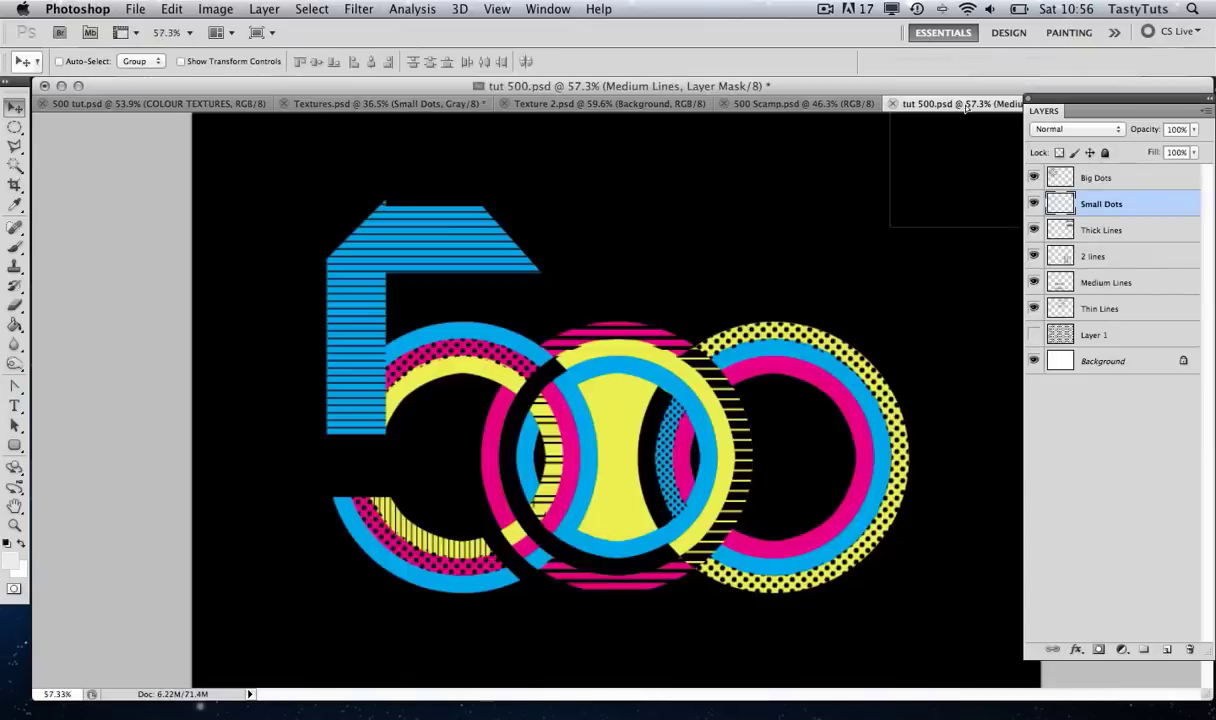
Place the Small Dots texture over the second circle's left side and select its outer red ring with the Magic Wand
{"action": "right_click", "coordinate": [503, 372]}
{"action": "left_click", "coordinate": [583, 448]}
{"action": "key", "text": "w"}
{"action": "scroll", "coordinate": [1115, 300], "scroll_direction": "up", "scroll_amount": 10}
Mask the new Small Dots layer to the outer red ring and paint black on the mask, keeping dots only on the left arc
{"action": "left_click", "coordinate": [1140, 177]}
{"action": "left_click", "coordinate": [1098, 649]}
{"action": "key", "text": "b"}
{"action": "mouse_move", "coordinate": [550, 357]}
{"action": "left_mouse_down"}
{"action": "mouse_move", "coordinate": [536, 386]}
{"action": "mouse_move", "coordinate": [511, 368]}
{"action": "mouse_move", "coordinate": [575, 538]}
{"action": "mouse_move", "coordinate": [507, 542]}
{"action": "mouse_move", "coordinate": [563, 560]}
{"action": "left_mouse_up"}
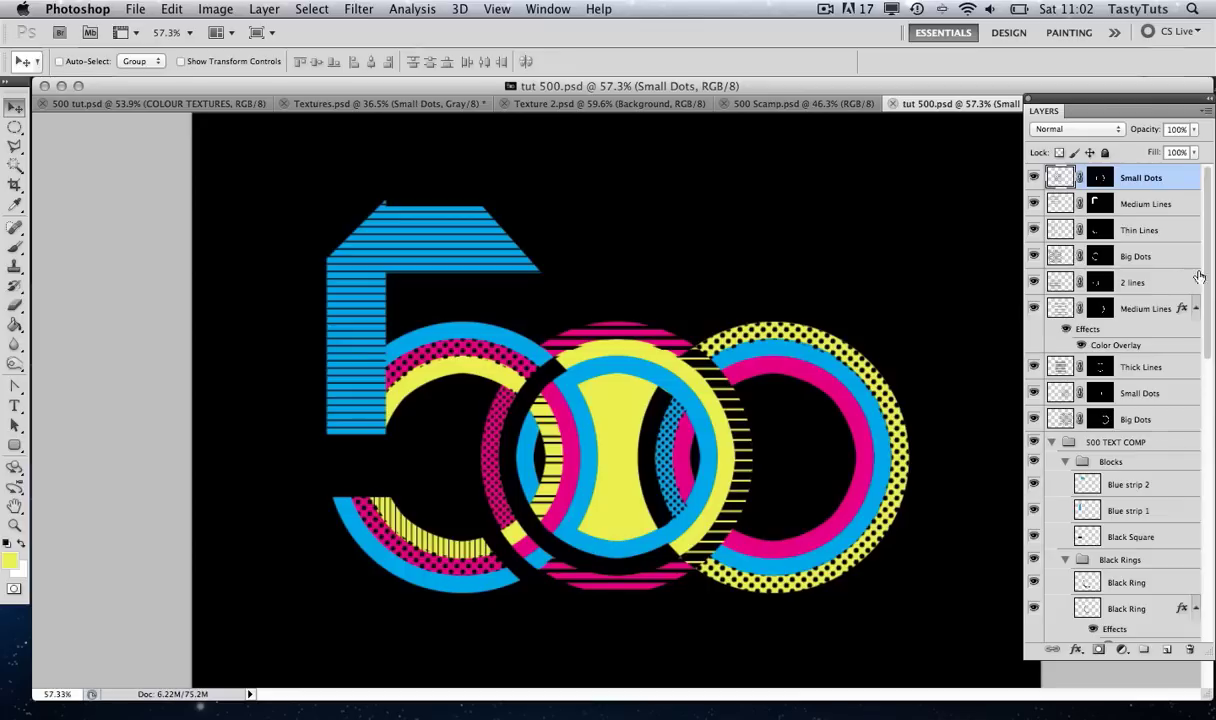
Group all the masked texture layers, from the uppermost Small Dots to the lowest Big Dots, and name the group Texturres
{"action": "scroll", "coordinate": [1150, 282], "scroll_direction": "down", "scroll_amount": 1}
{"action": "scroll", "coordinate": [1150, 270], "scroll_direction": "up", "scroll_amount": 1}
{"action": "left_click", "coordinate": [1145, 420]}
{"action": "left_click", "coordinate": [1141, 178]}
{"action": "left_click", "coordinate": [1138, 419]}
{"action": "left_click", "coordinate": [1137, 179]}
{"action": "left_click", "coordinate": [1137, 420], "text": "shift"}
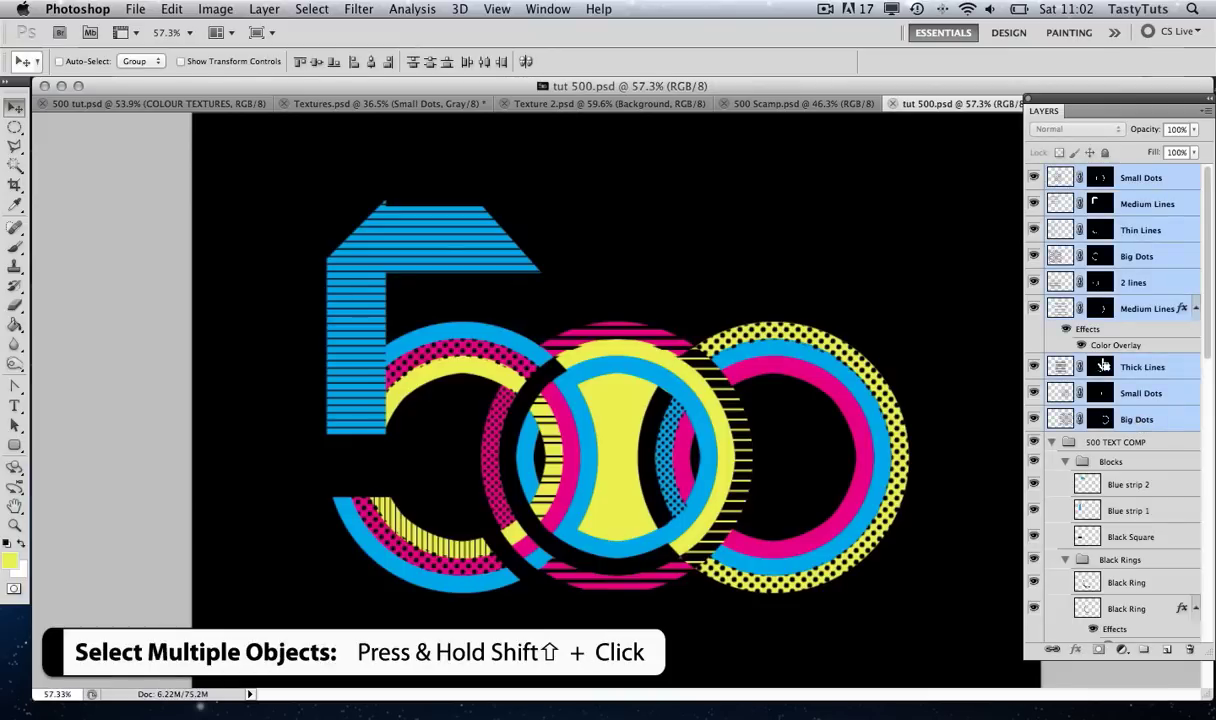
{"action": "key", "text": "super+g"}
{"action": "double_click", "coordinate": [1101, 175]}
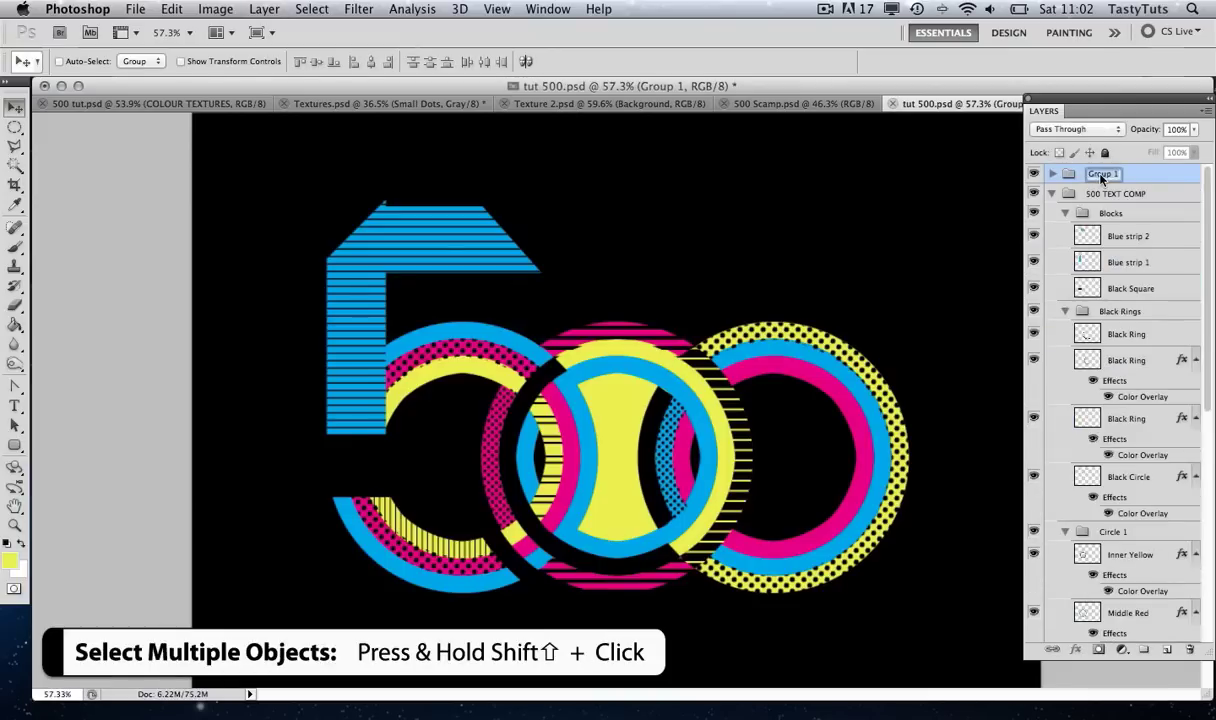
{"action": "type", "text": "Textrures"}
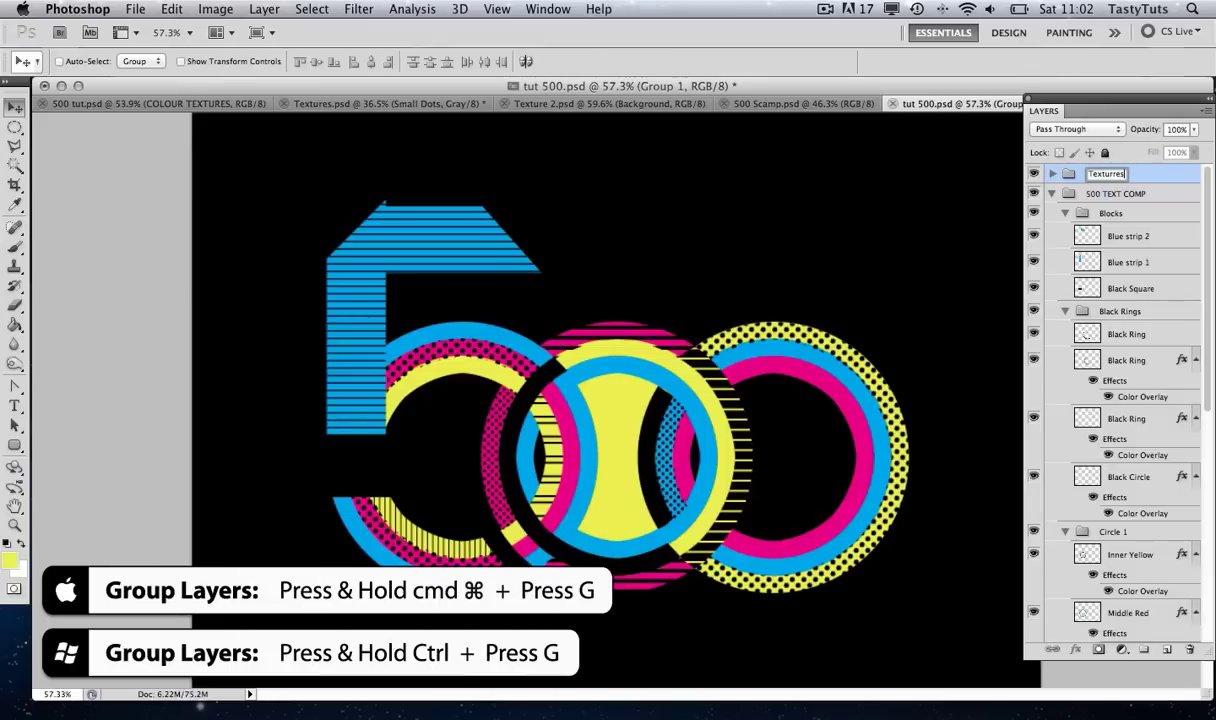
{"action": "key", "text": "Return"}
Collapse the 500 TEXT COMP group and compare the artwork with the texture group hidden and shown
{"action": "left_click", "coordinate": [1051, 193]}
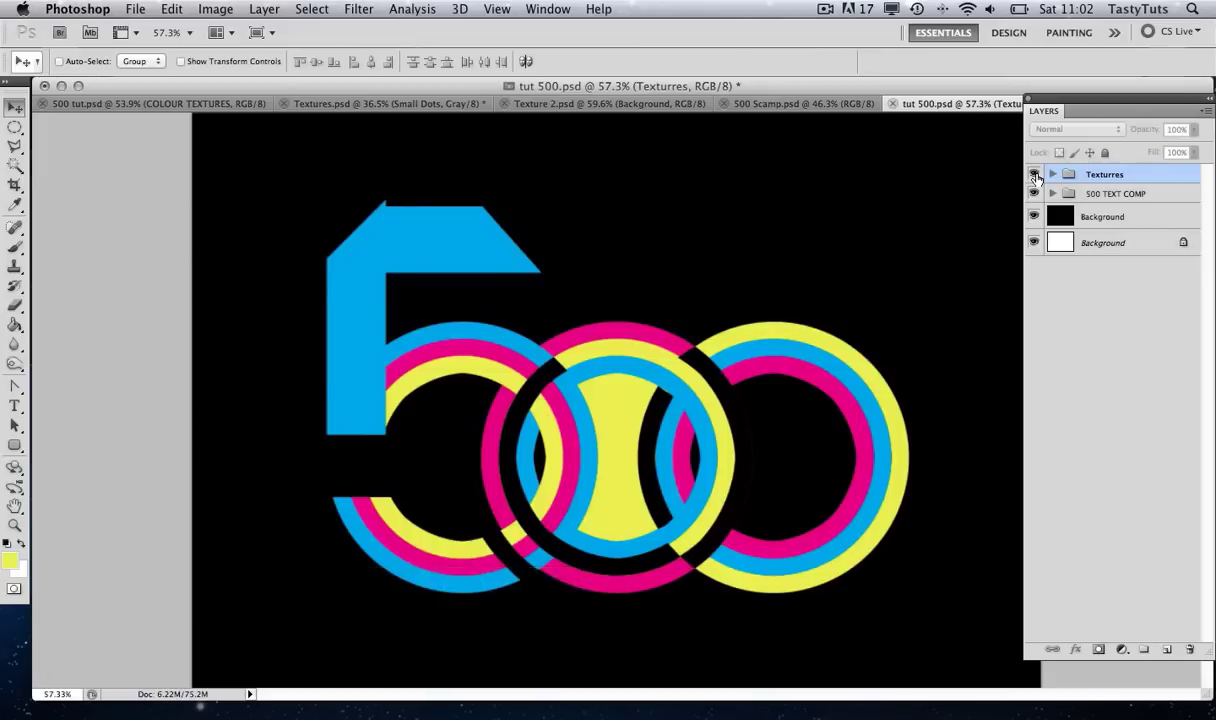
{"action": "left_click", "coordinate": [1035, 175]}
{"action": "left_click", "coordinate": [1035, 175]}
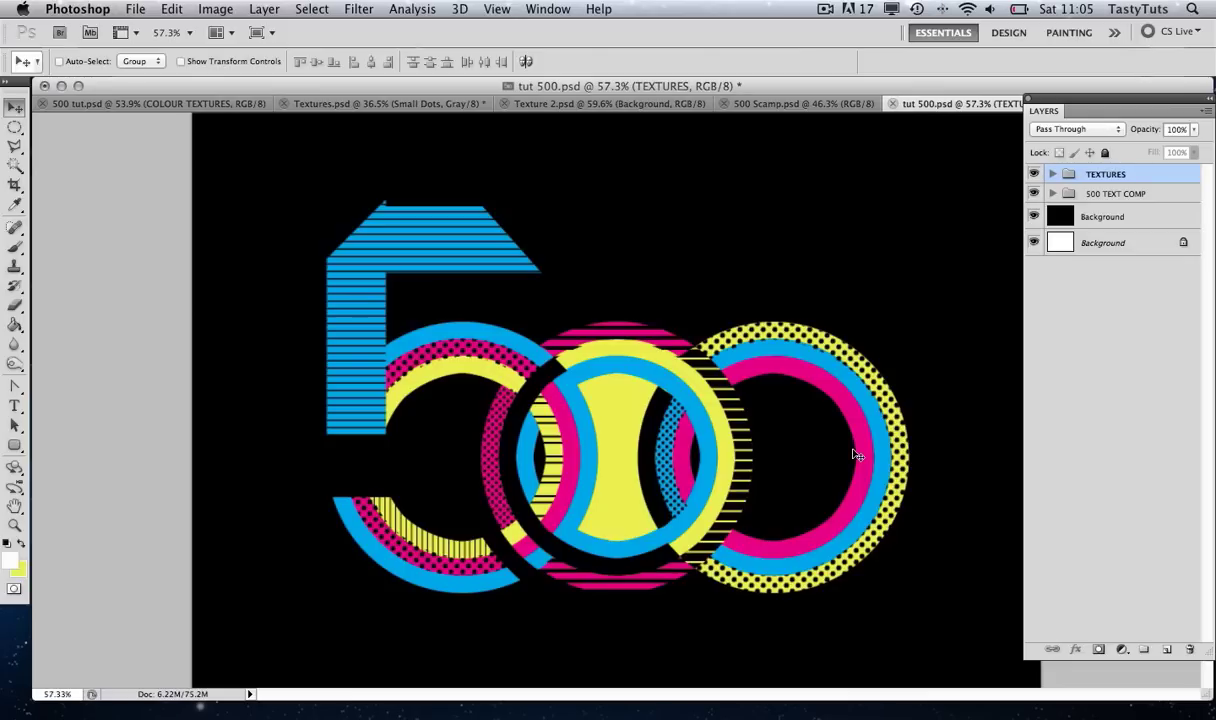
Examine the Gritty Texture layer in Texture 2.psd with and without its red background, and compare it with the patterns in Textures.psd
{"action": "left_click", "coordinate": [551, 104]}
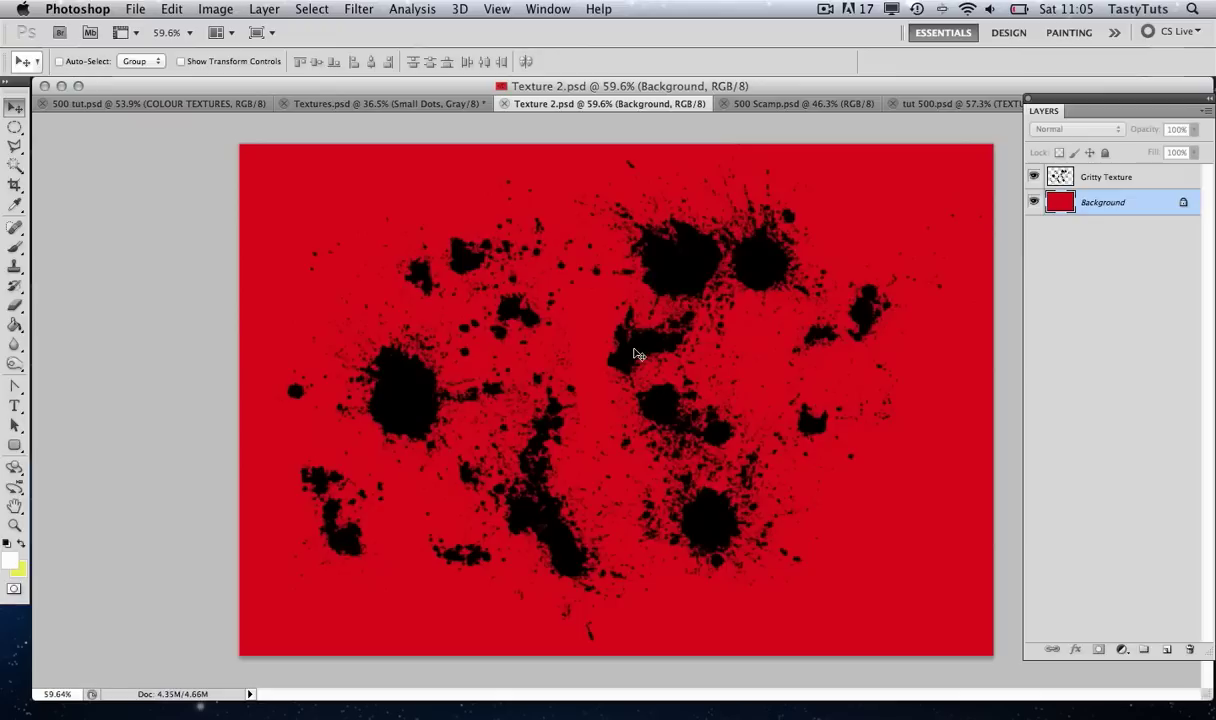
{"action": "left_click", "coordinate": [1034, 177]}
{"action": "left_click", "coordinate": [1034, 177]}
{"action": "left_click", "coordinate": [1034, 177]}
{"action": "left_click", "coordinate": [1034, 177]}
{"action": "left_click", "coordinate": [1034, 202]}
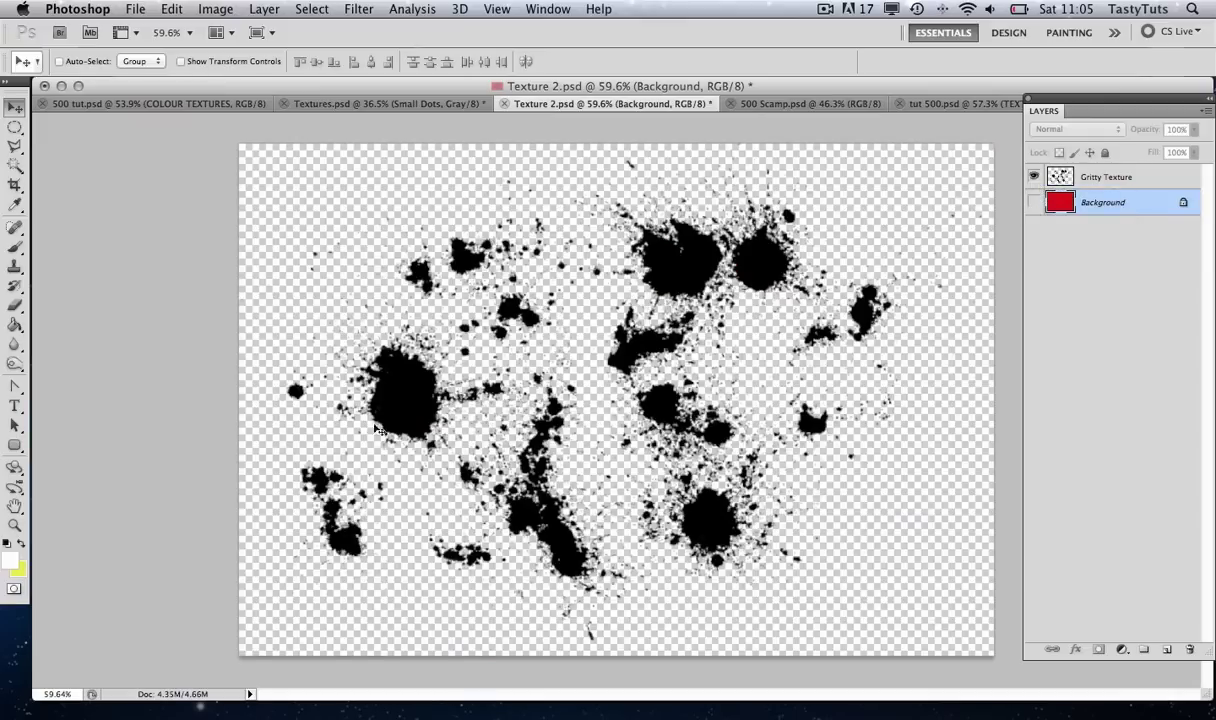
{"action": "left_click", "coordinate": [1034, 203]}
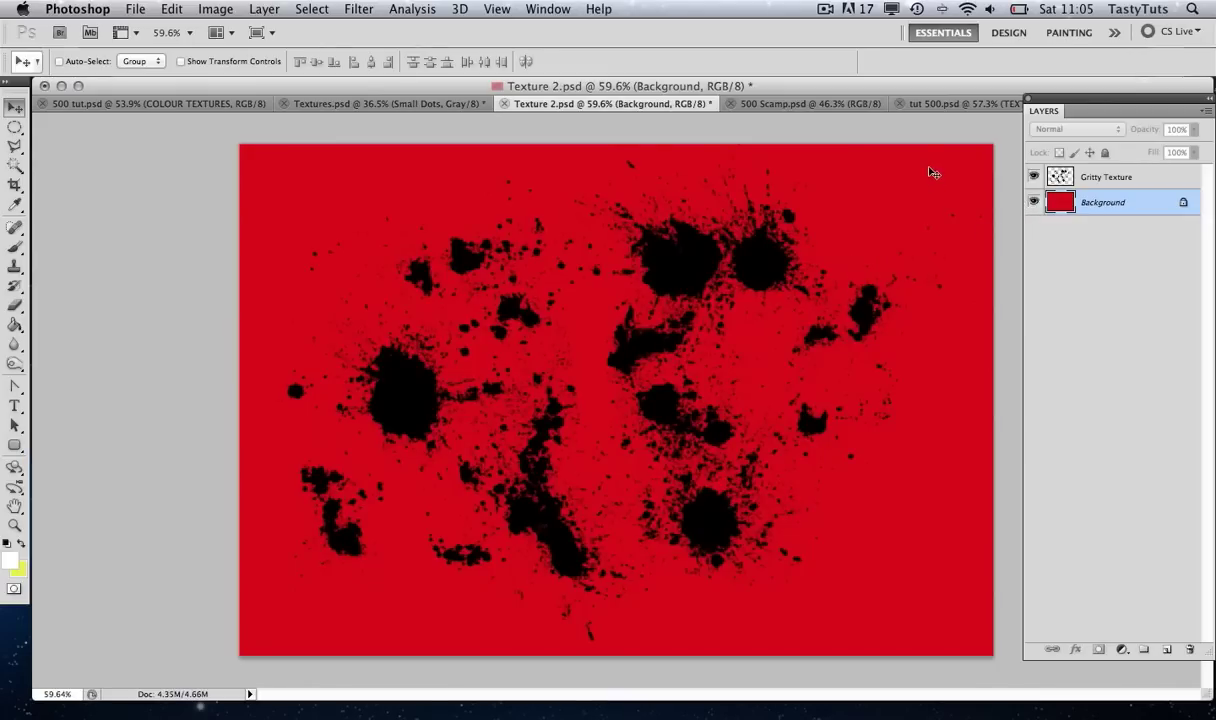
{"action": "left_click", "coordinate": [312, 104]}
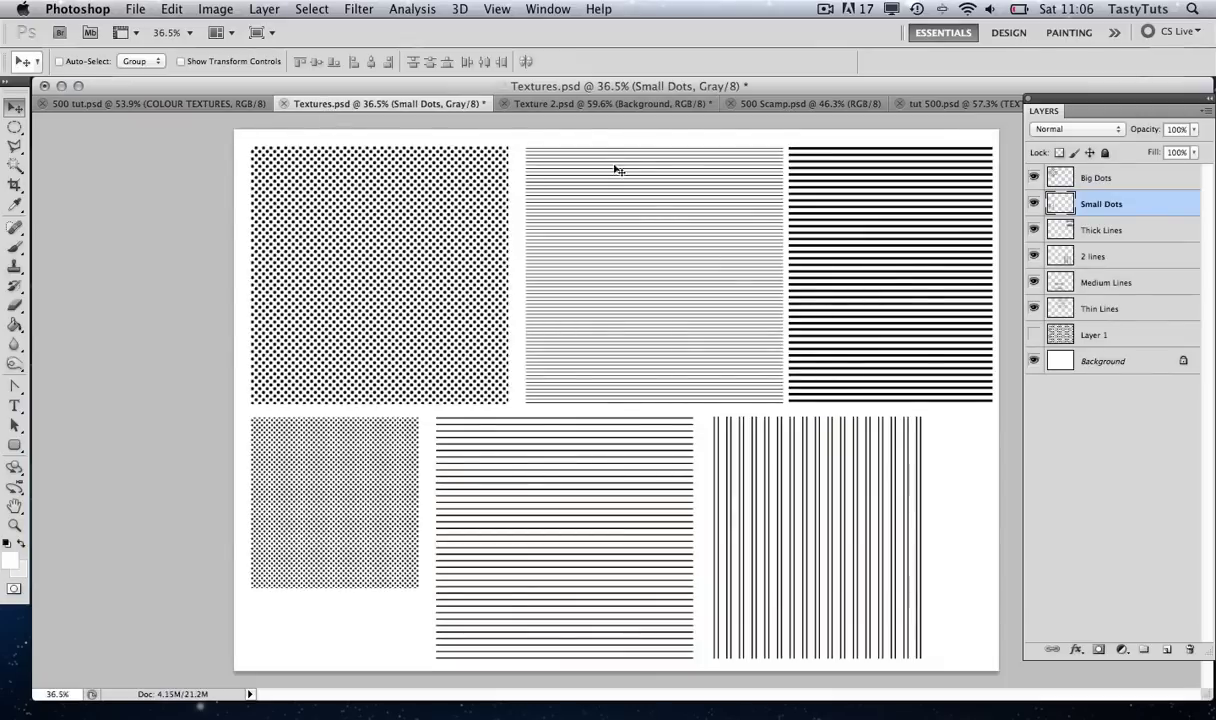
{"action": "left_click", "coordinate": [547, 106]}
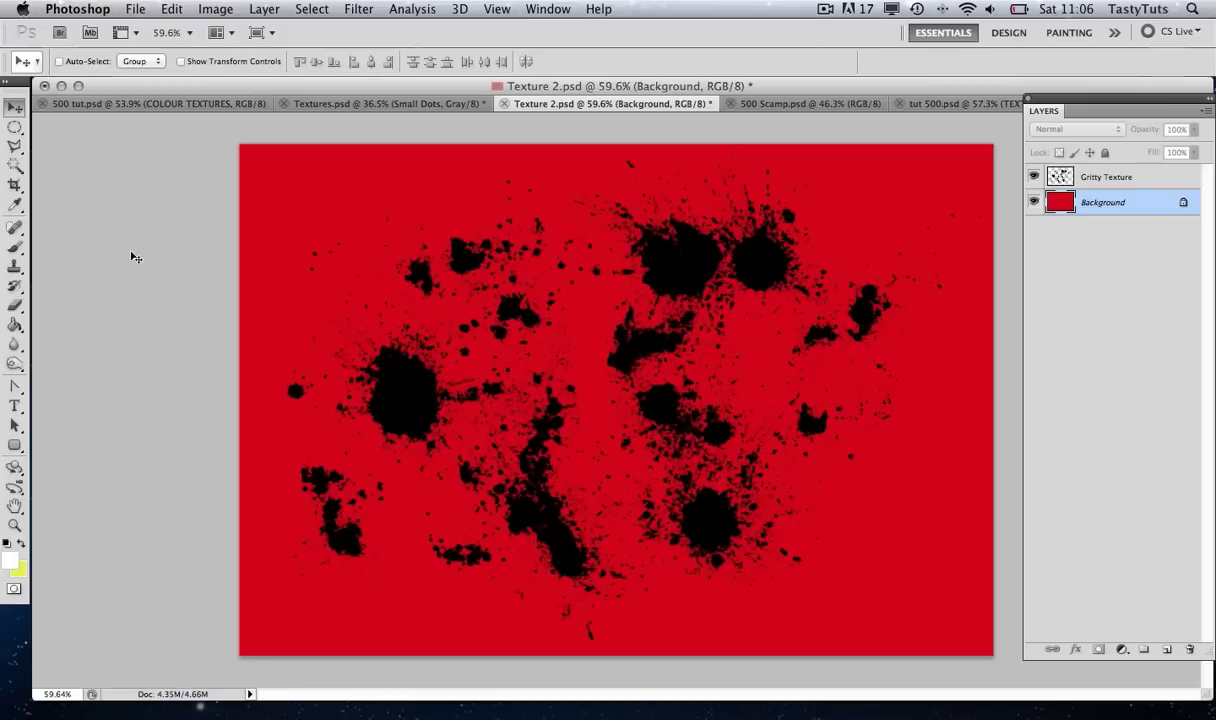
Lasso the small splatter near the upper right of the Gritty Texture layer and paste a copy into tut 500.psd
{"action": "left_click", "coordinate": [15, 146]}
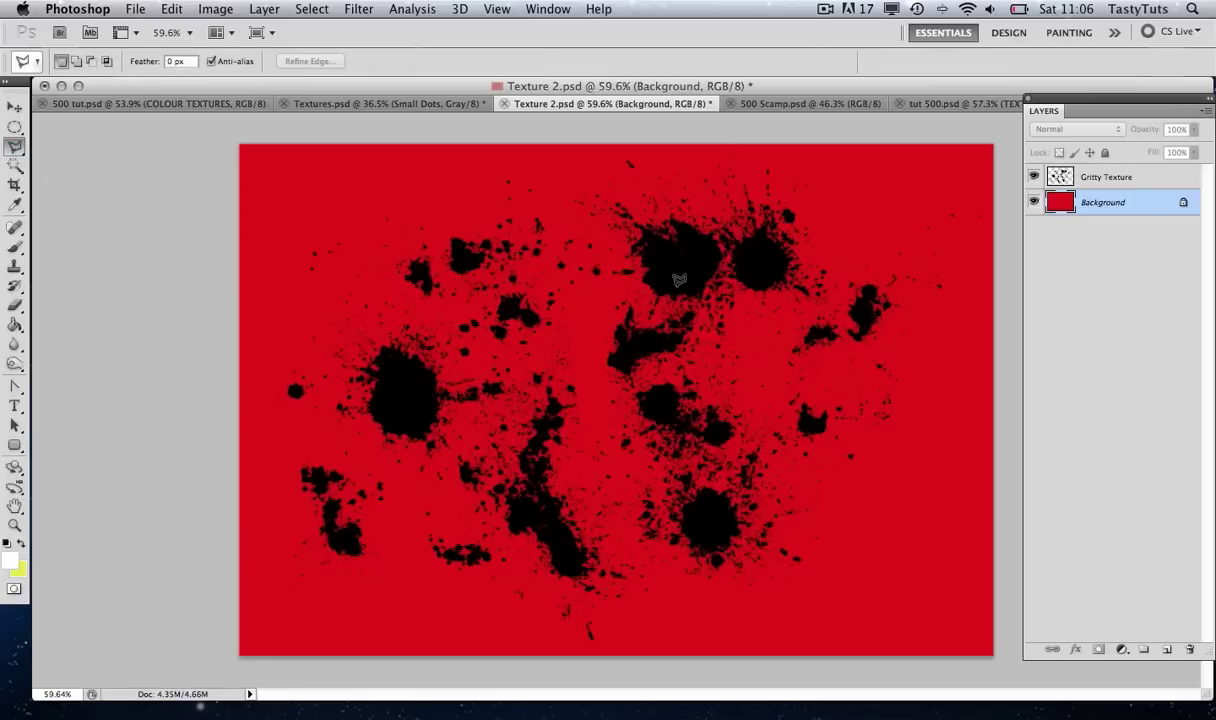
{"action": "mouse_move", "coordinate": [853, 250]}
{"action": "left_mouse_down"}
{"action": "mouse_move", "coordinate": [854, 348]}
{"action": "mouse_move", "coordinate": [891, 348]}
{"action": "mouse_move", "coordinate": [938, 323]}
{"action": "mouse_move", "coordinate": [961, 288]}
{"action": "mouse_move", "coordinate": [960, 249]}
{"action": "mouse_move", "coordinate": [906, 208]}
{"action": "left_mouse_up"}
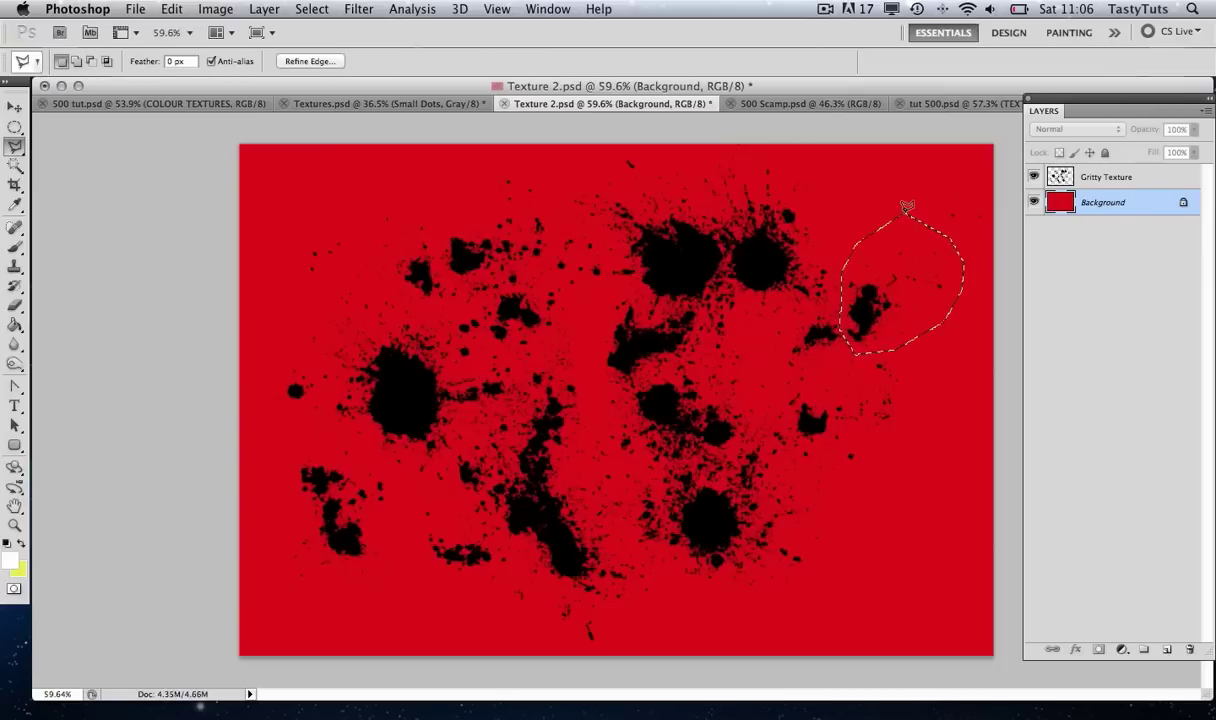
{"action": "left_click", "coordinate": [1106, 179]}
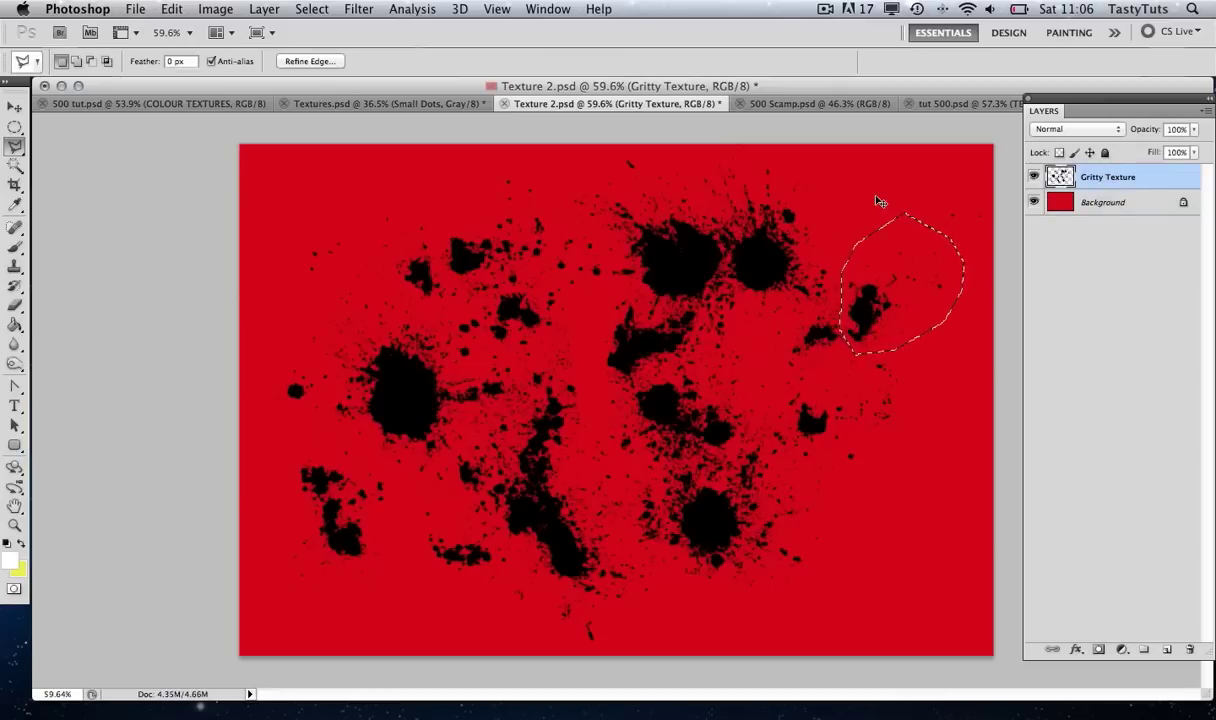
{"action": "left_click", "coordinate": [942, 104]}
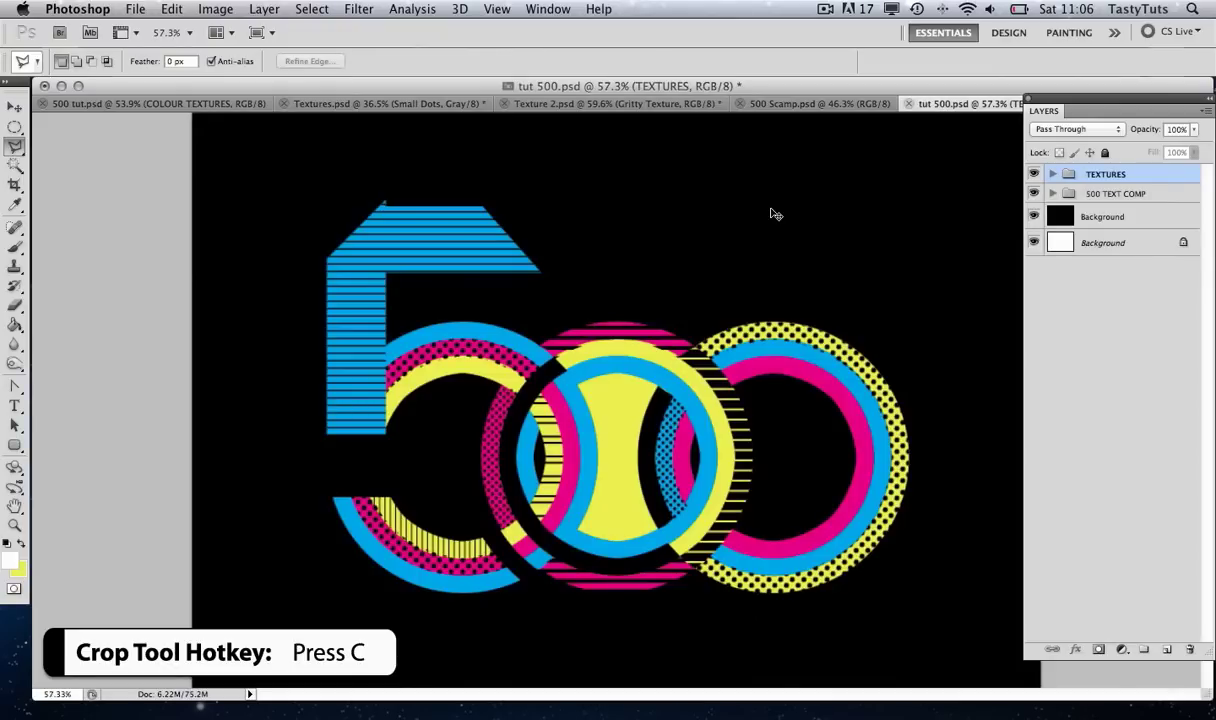
{"action": "key", "text": "super+v"}
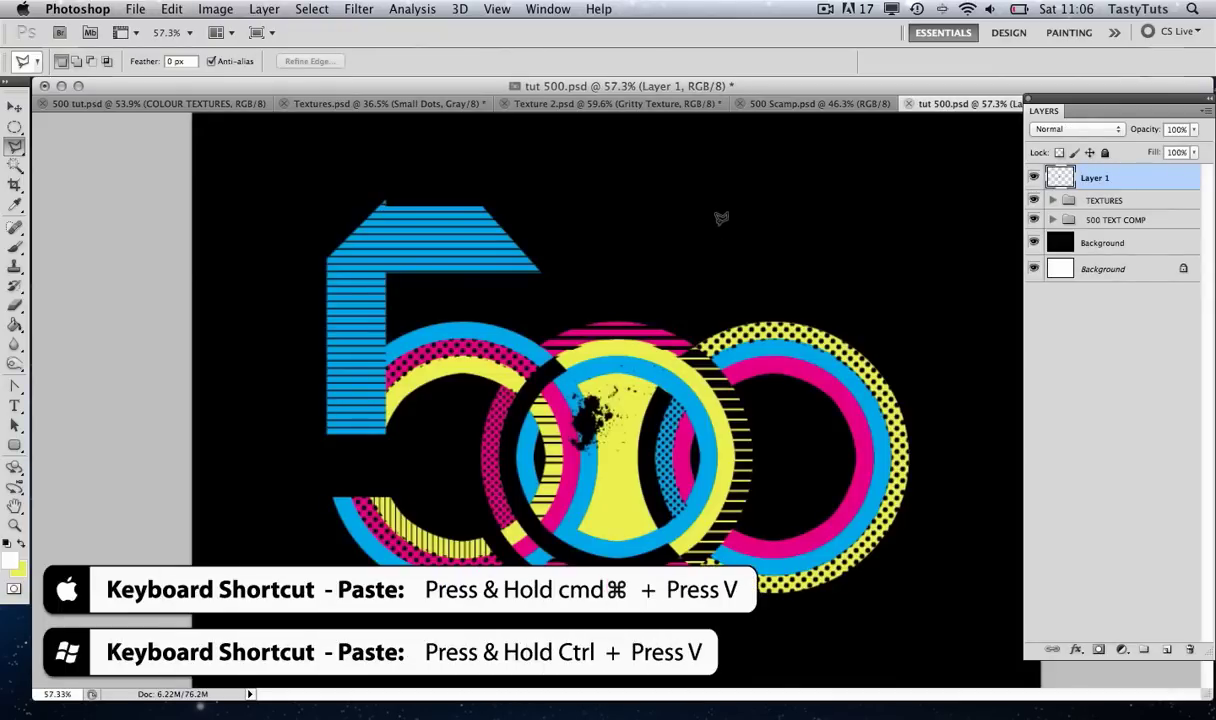
Move the pasted splatter to the outer right edge of the last zero, rotate it about -33°, and duplicate it slightly lower on the ring
{"action": "key", "text": "v"}
{"action": "mouse_move", "coordinate": [614, 443]}
{"action": "left_mouse_down"}
{"action": "mouse_move", "coordinate": [638, 444]}
{"action": "mouse_move", "coordinate": [634, 496]}
{"action": "mouse_move", "coordinate": [615, 466]}
{"action": "mouse_move", "coordinate": [700, 455]}
{"action": "mouse_move", "coordinate": [893, 462]}
{"action": "mouse_move", "coordinate": [868, 420]}
{"action": "mouse_move", "coordinate": [851, 418]}
{"action": "mouse_move", "coordinate": [891, 428]}
{"action": "mouse_move", "coordinate": [896, 413]}
{"action": "mouse_move", "coordinate": [853, 393]}
{"action": "mouse_move", "coordinate": [897, 420]}
{"action": "left_mouse_up"}
{"action": "key", "text": "super+t"}
{"action": "left_click_drag", "start_coordinate": [987, 315], "coordinate": [946, 285]}
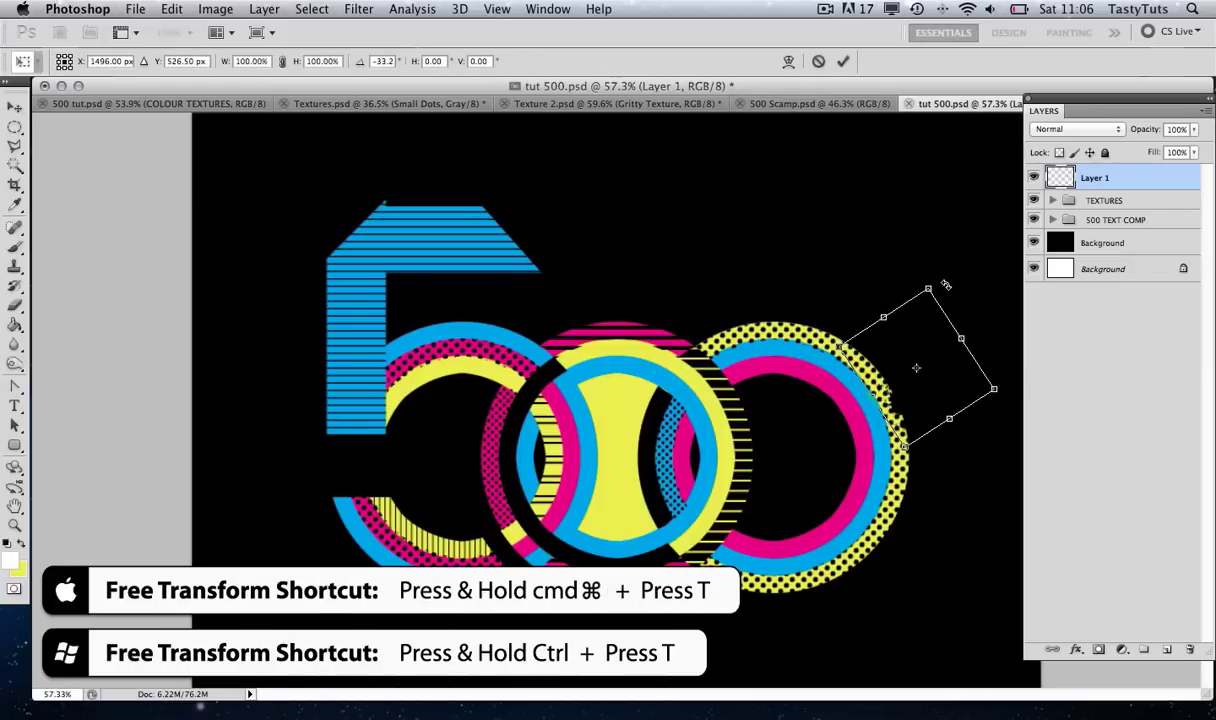
{"action": "key", "text": "Return"}
{"action": "left_click_drag", "start_coordinate": [898, 352], "coordinate": [893, 341]}
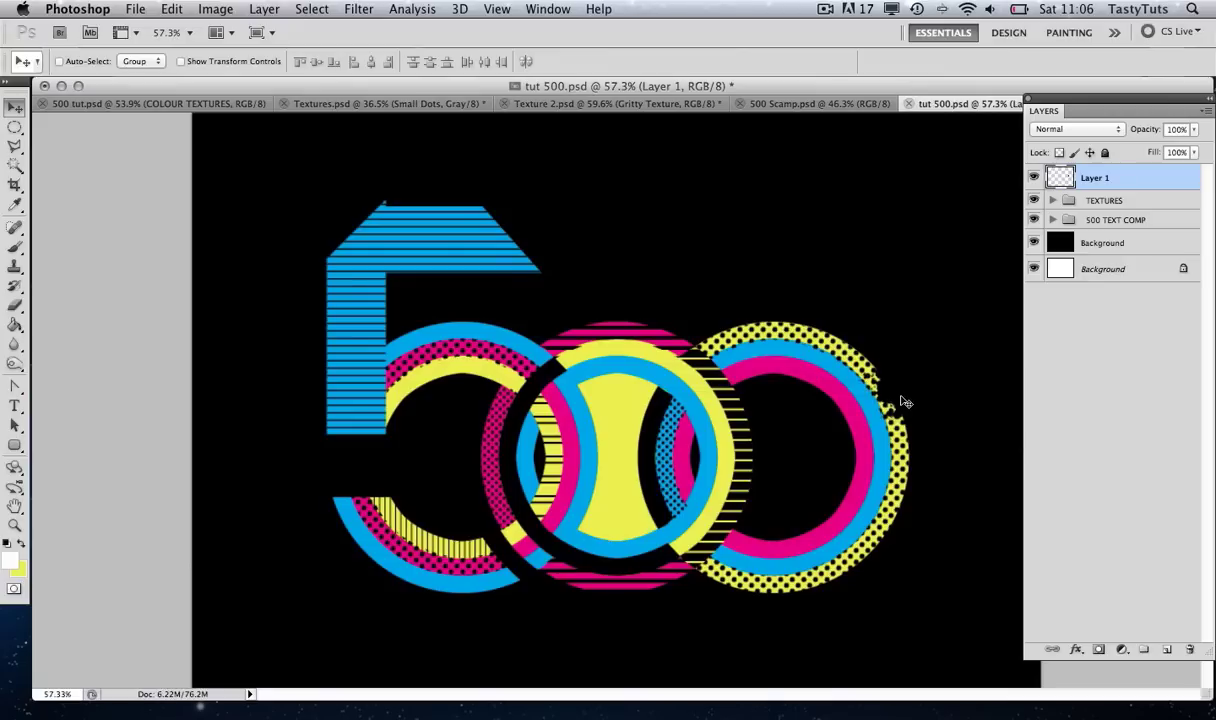
{"action": "left_click_drag", "start_coordinate": [900, 390], "coordinate": [913, 445]}
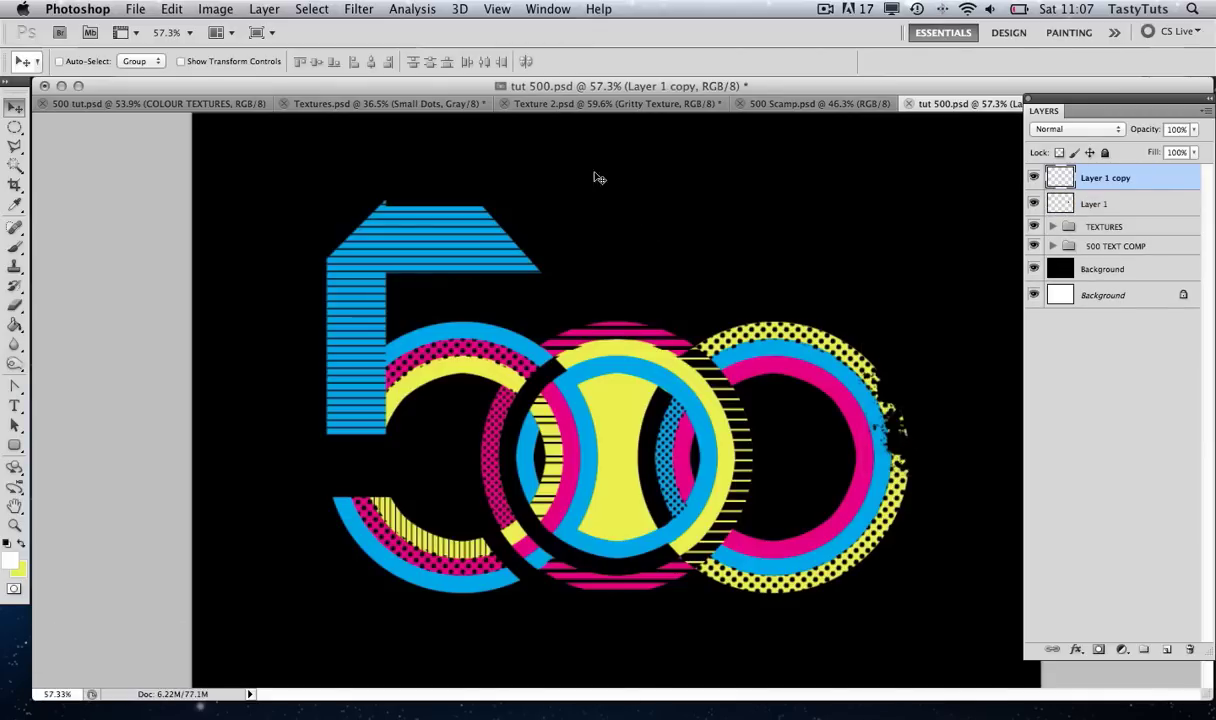
Lasso the large round splatter near the lower right of Texture 2.psd and paste a copy into tut 500.psd
{"action": "left_click", "coordinate": [577, 104]}
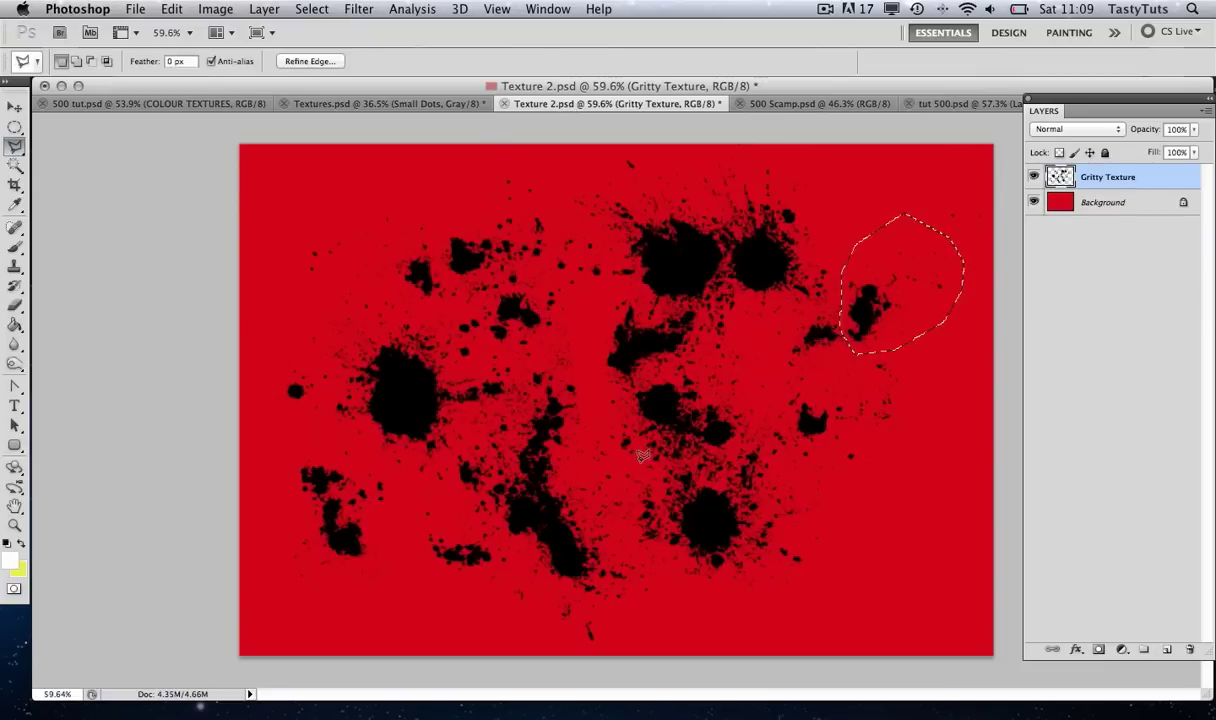
{"action": "mouse_move", "coordinate": [618, 460]}
{"action": "left_mouse_down"}
{"action": "mouse_move", "coordinate": [778, 440]}
{"action": "mouse_move", "coordinate": [835, 494]}
{"action": "mouse_move", "coordinate": [833, 574]}
{"action": "mouse_move", "coordinate": [793, 593]}
{"action": "mouse_move", "coordinate": [699, 593]}
{"action": "mouse_move", "coordinate": [626, 525]}
{"action": "mouse_move", "coordinate": [619, 468]}
{"action": "left_mouse_up"}
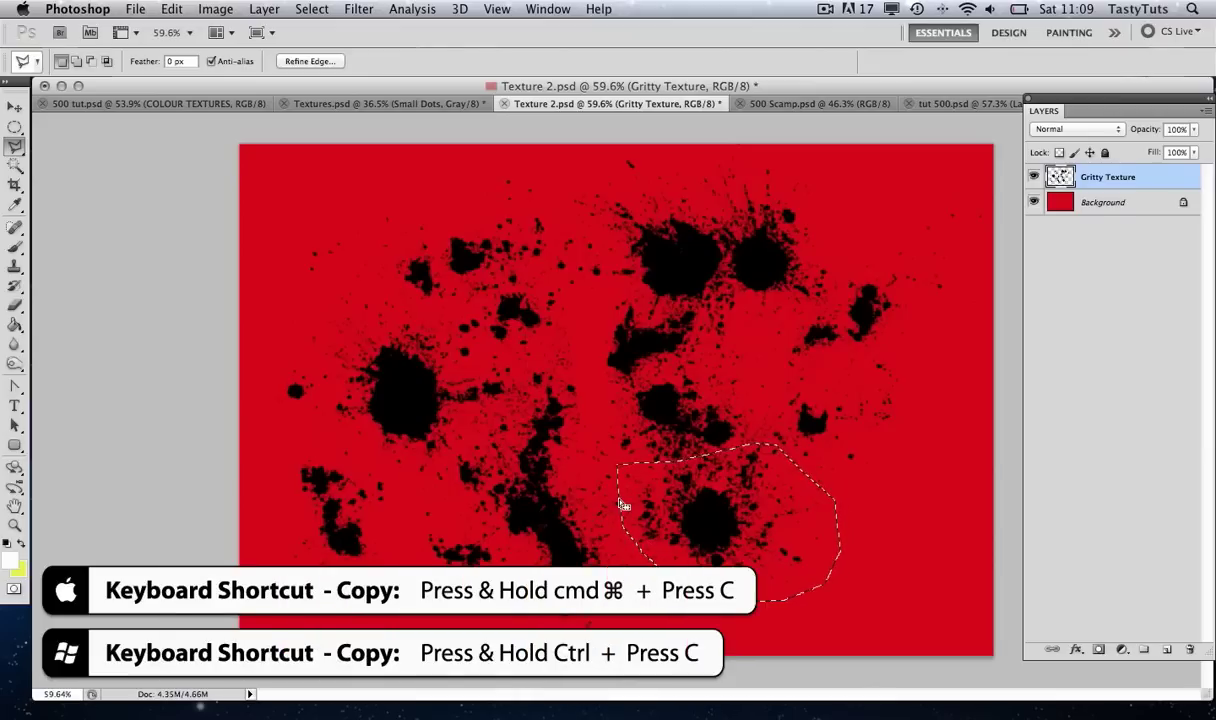
{"action": "key", "text": "super+c"}
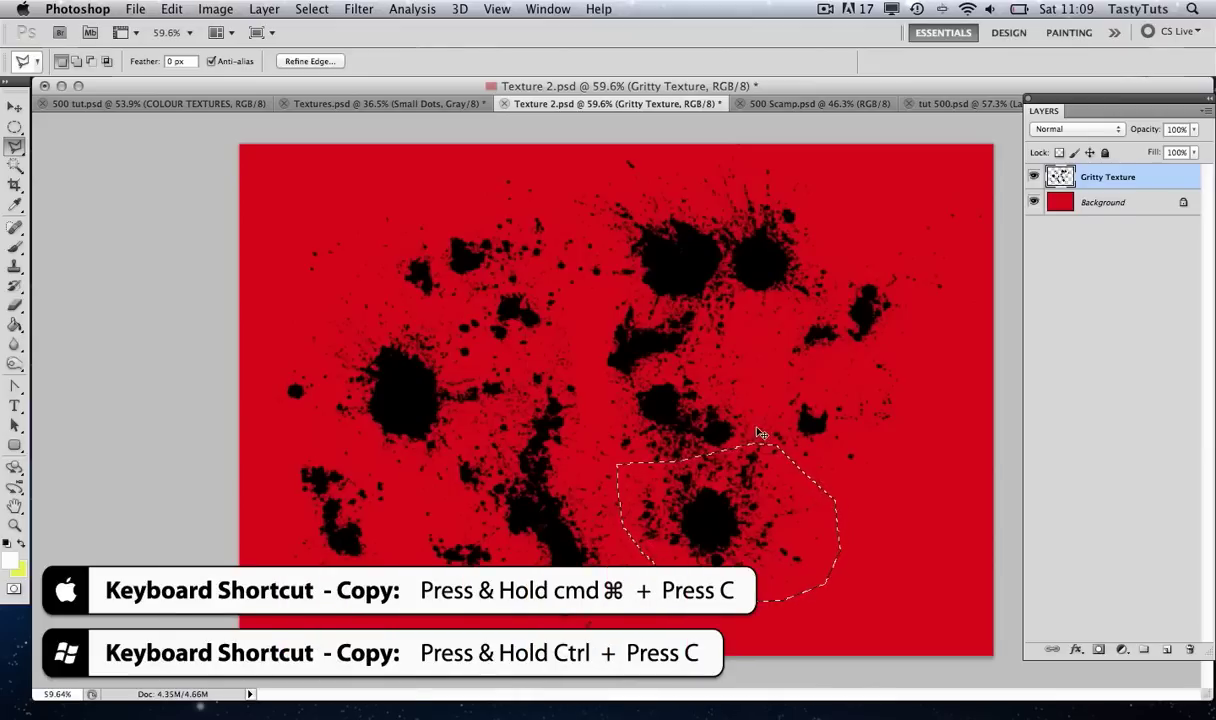
{"action": "left_click", "coordinate": [935, 103]}
{"action": "key", "text": "super+v"}
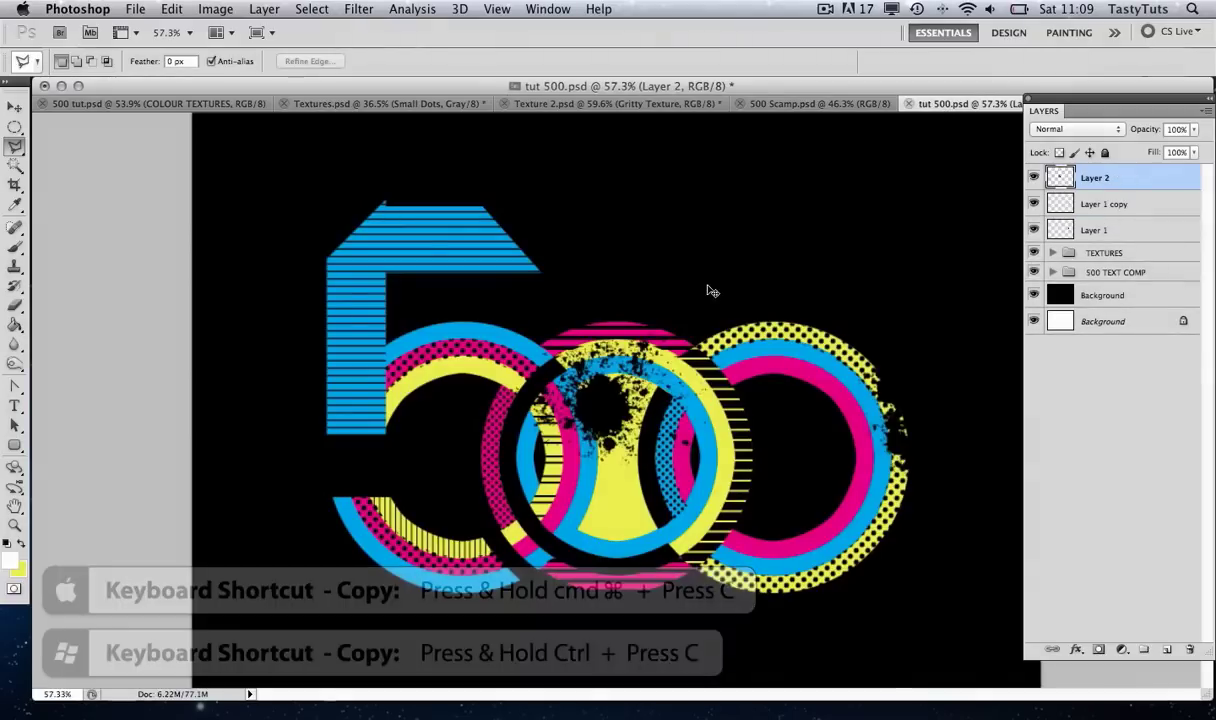
Position the large splatter over the upper junction of the two zeros and reshape it slightly with Free Transform
{"action": "key", "text": "v"}
{"action": "left_click_drag", "start_coordinate": [598, 438], "coordinate": [698, 360]}
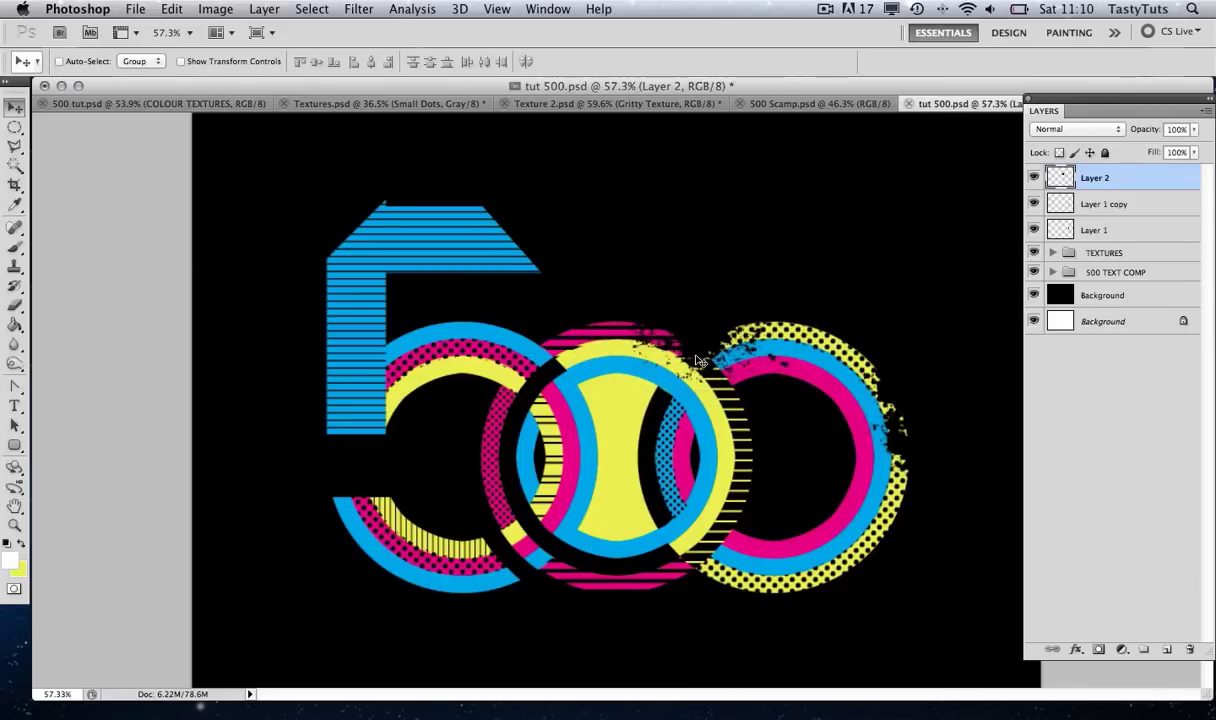
{"action": "key", "text": "super+t"}
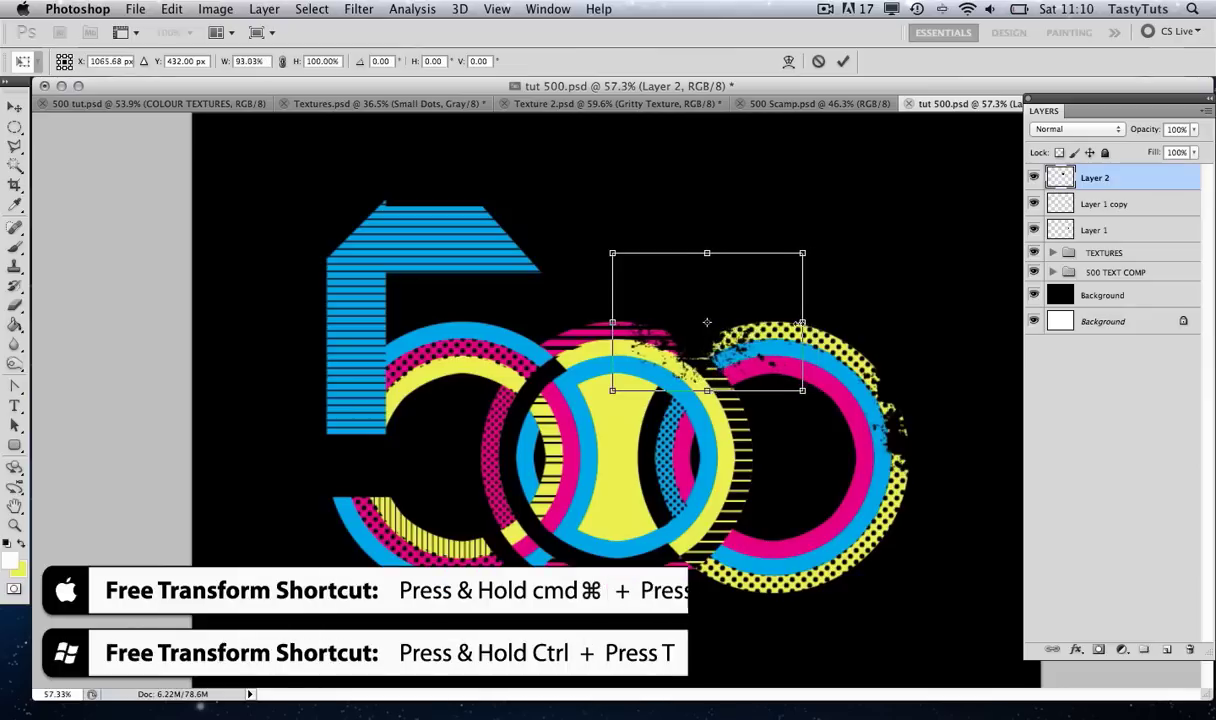
{"action": "left_click_drag", "start_coordinate": [818, 321], "coordinate": [800, 340]}
{"action": "key", "text": "Return"}
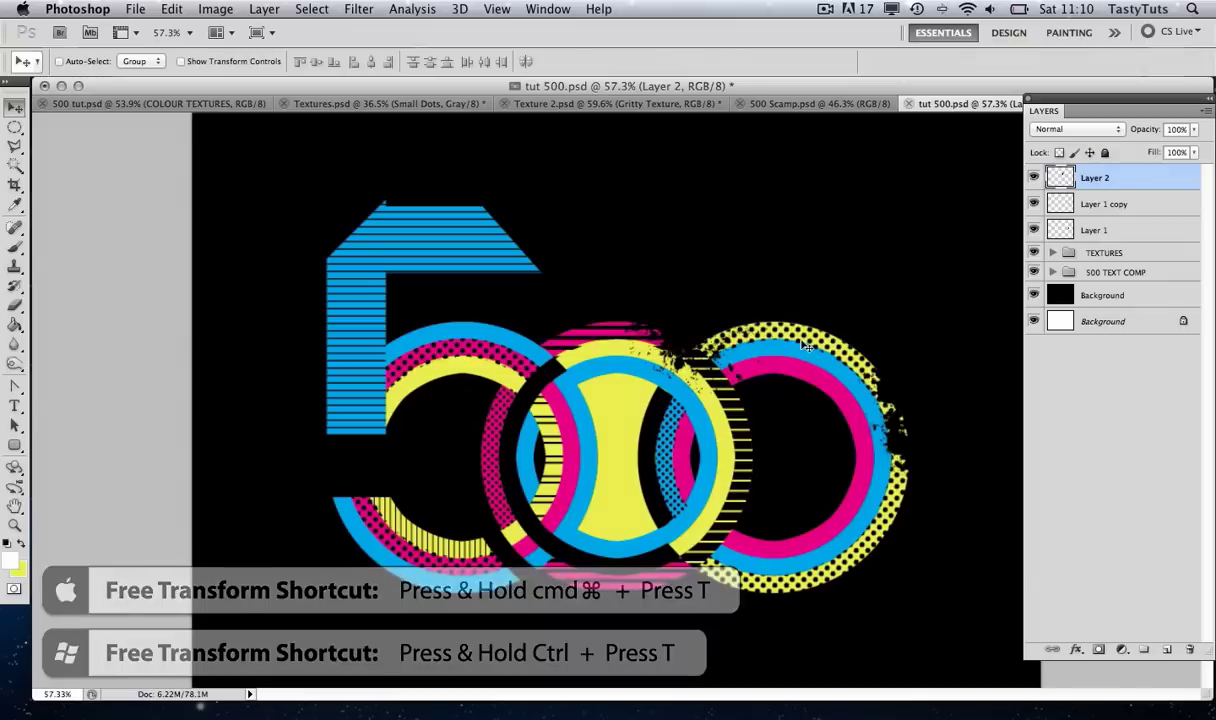
{"action": "left_click_drag", "start_coordinate": [700, 330], "coordinate": [702, 329]}
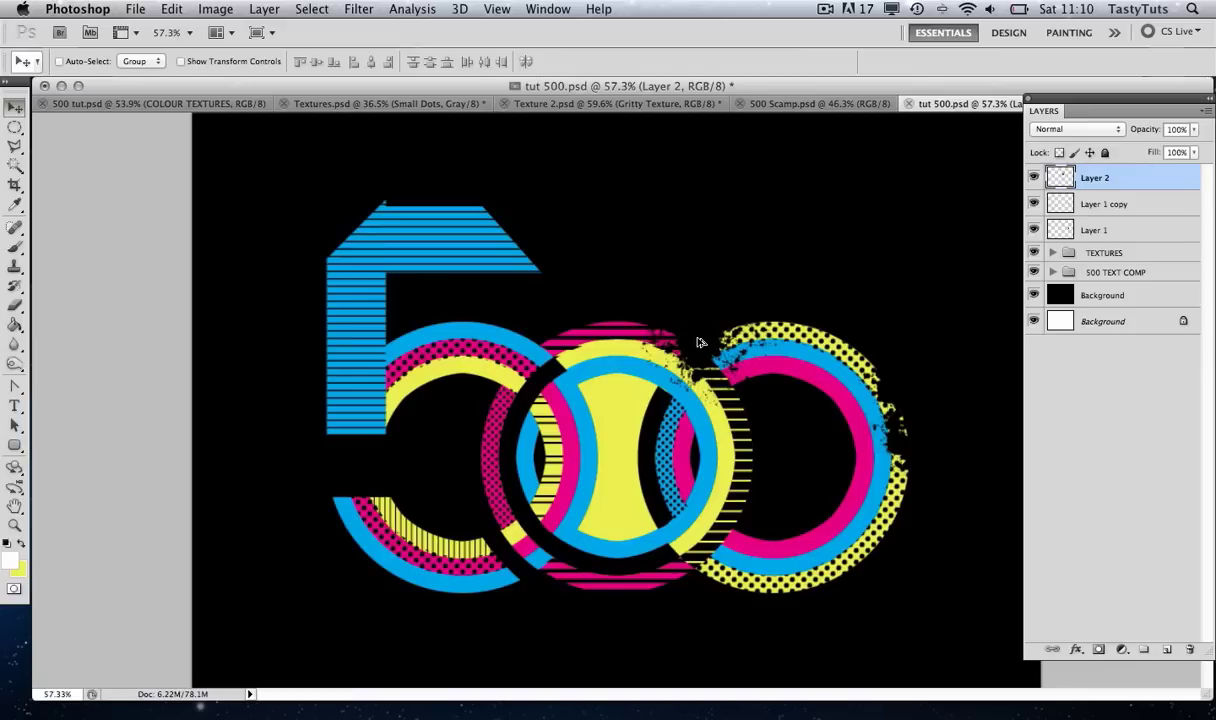
Duplicate the large splatter onto the lower right inner edge of the last zero, then resize and rotate the copy
{"action": "left_click_drag", "start_coordinate": [698, 342], "coordinate": [807, 531]}
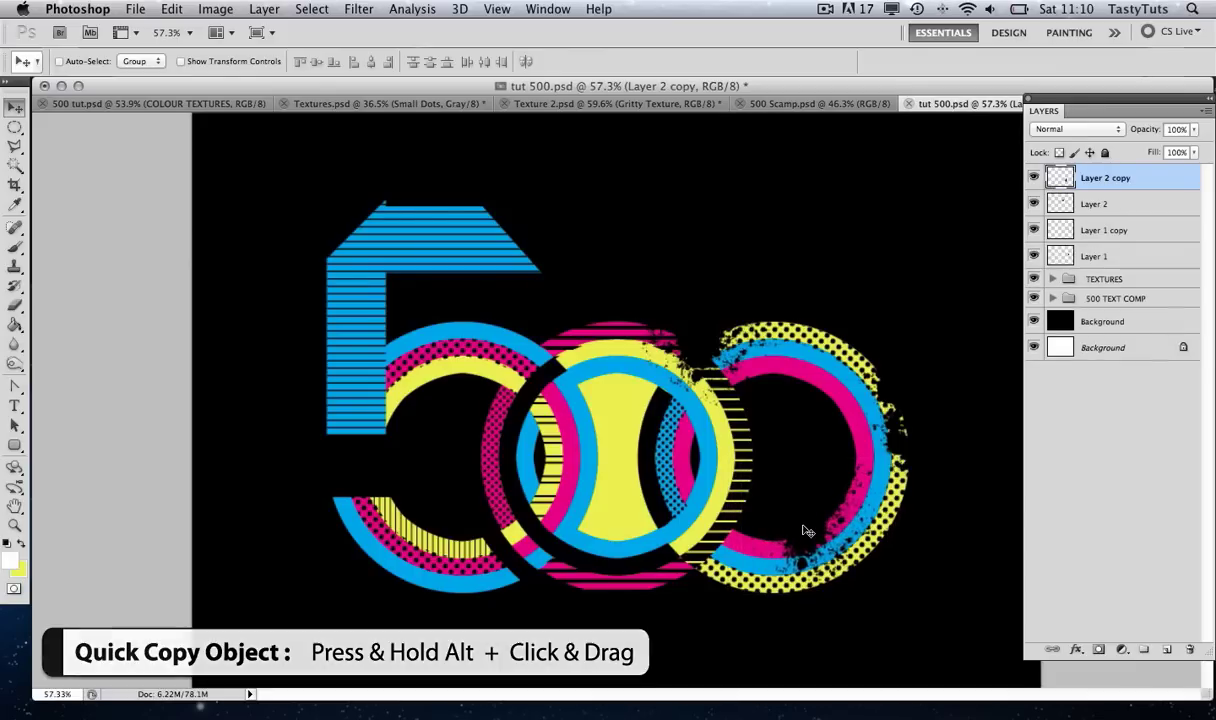
{"action": "key", "text": "super+t"}
{"action": "left_click_drag", "start_coordinate": [740, 456], "coordinate": [785, 477]}
{"action": "left_click_drag", "start_coordinate": [910, 478], "coordinate": [923, 527]}
{"action": "key", "text": "Return"}
{"action": "left_click_drag", "start_coordinate": [845, 533], "coordinate": [829, 524]}
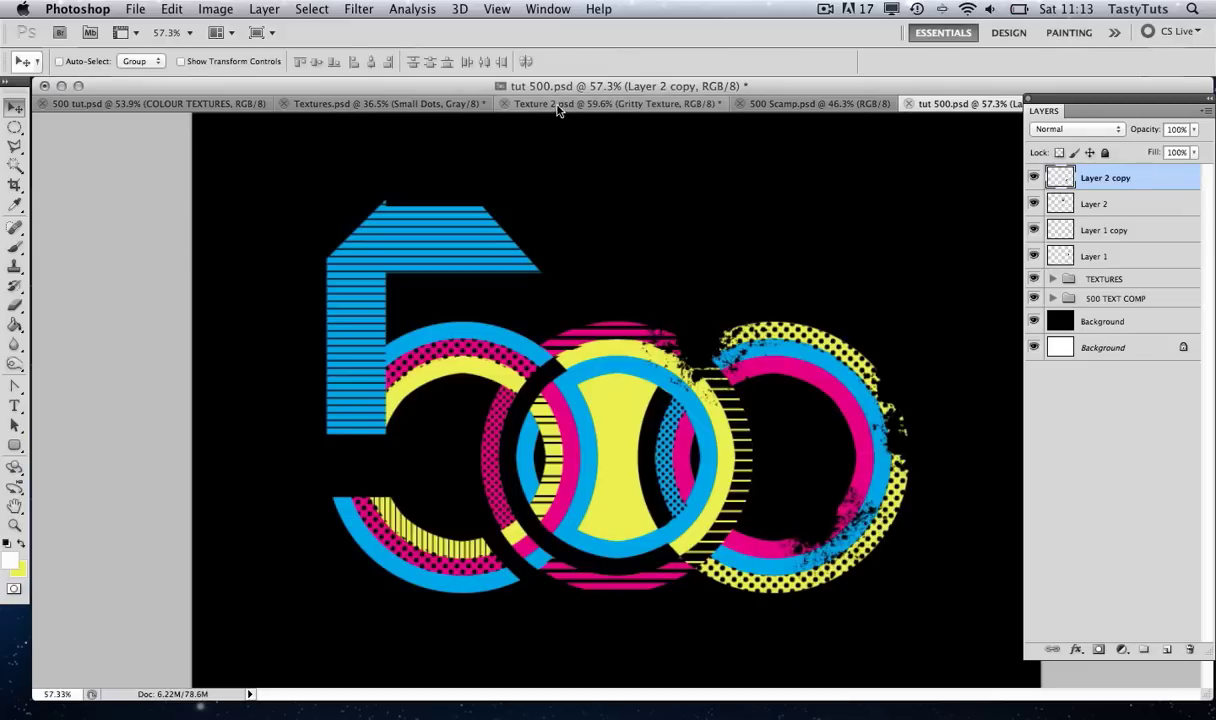
Lasso the small splatter near the upper left of Texture 2.psd and paste a copy into tut 500.psd
{"action": "left_click", "coordinate": [557, 104]}
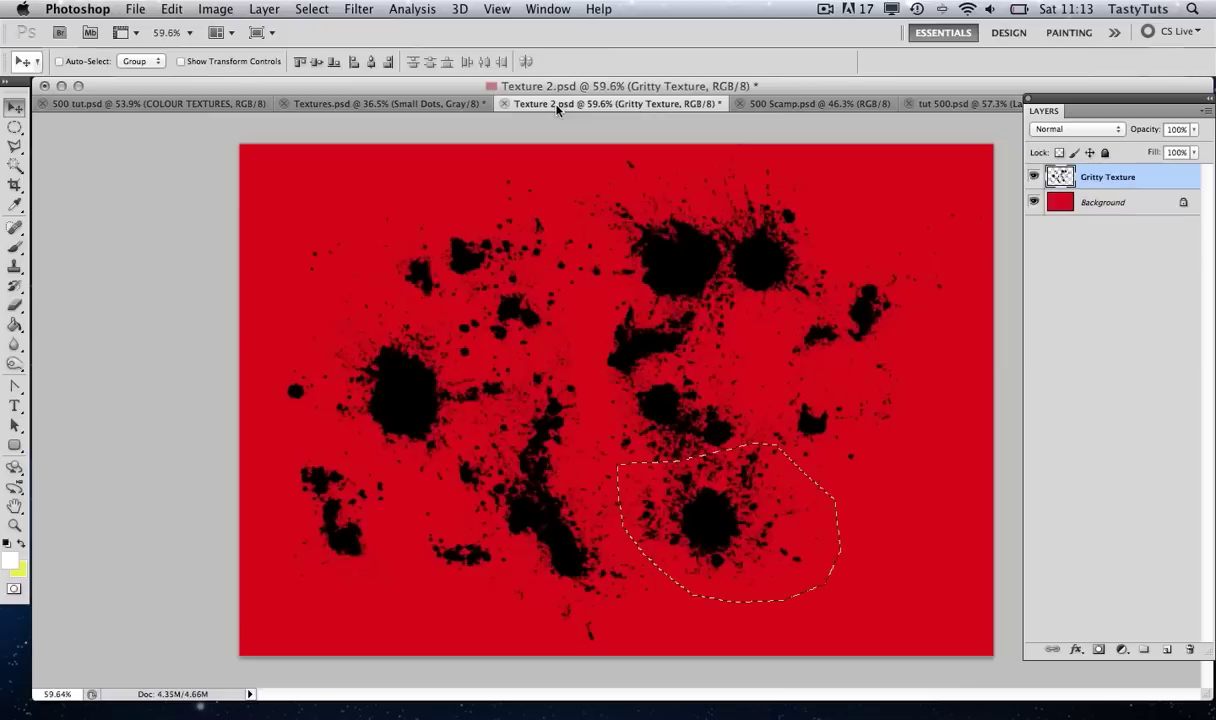
{"action": "key", "text": "l"}
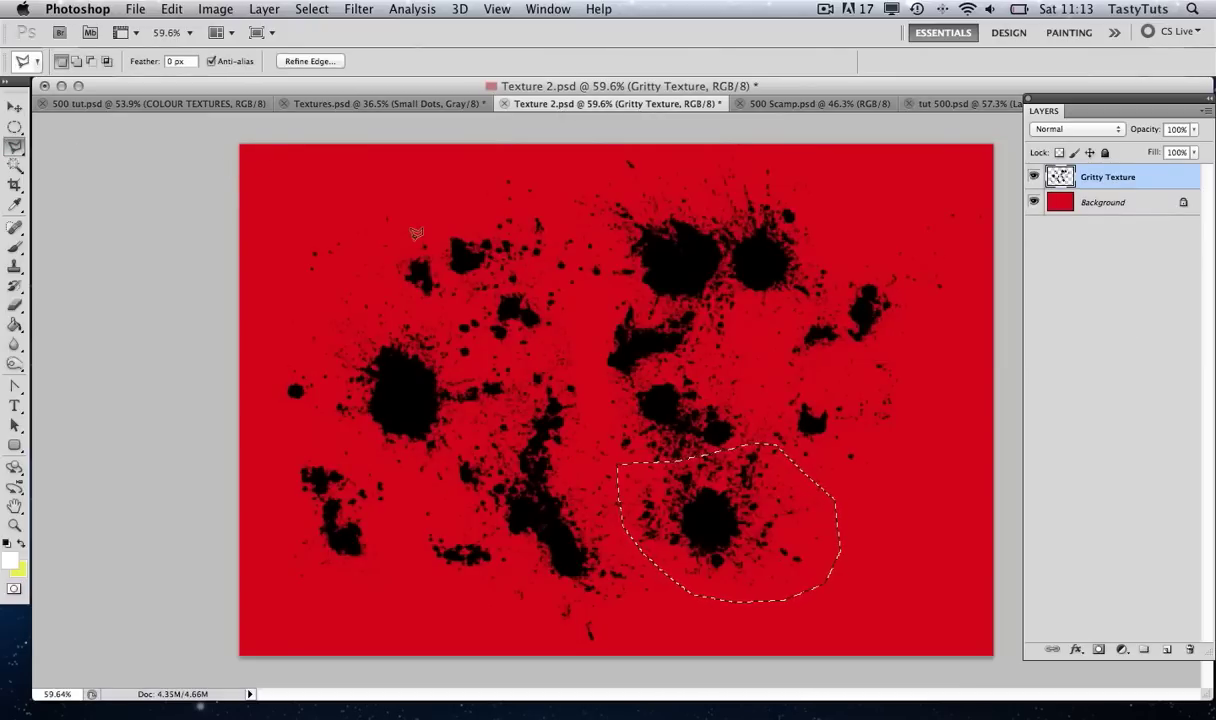
{"action": "mouse_move", "coordinate": [408, 240]}
{"action": "left_mouse_down"}
{"action": "mouse_move", "coordinate": [392, 257]}
{"action": "mouse_move", "coordinate": [401, 283]}
{"action": "mouse_move", "coordinate": [432, 292]}
{"action": "mouse_move", "coordinate": [438, 238]}
{"action": "mouse_move", "coordinate": [416, 236]}
{"action": "left_mouse_up"}
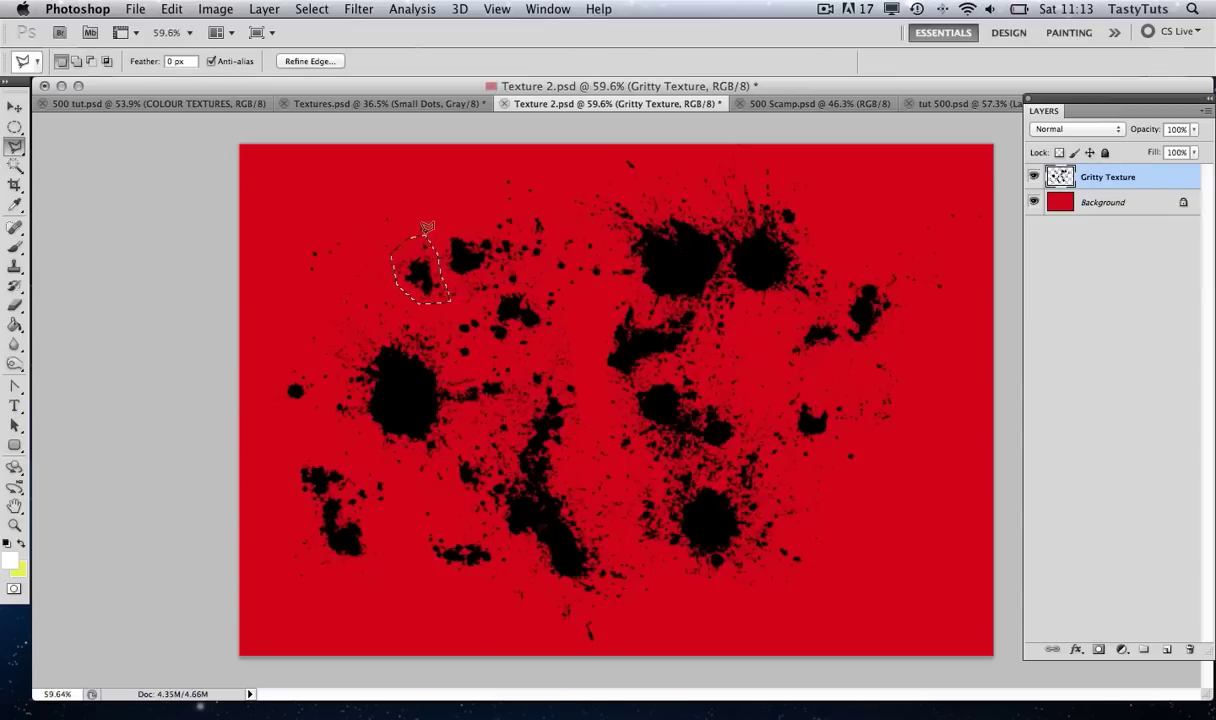
{"action": "left_click", "coordinate": [955, 103]}
{"action": "key", "text": "cmd+v"}
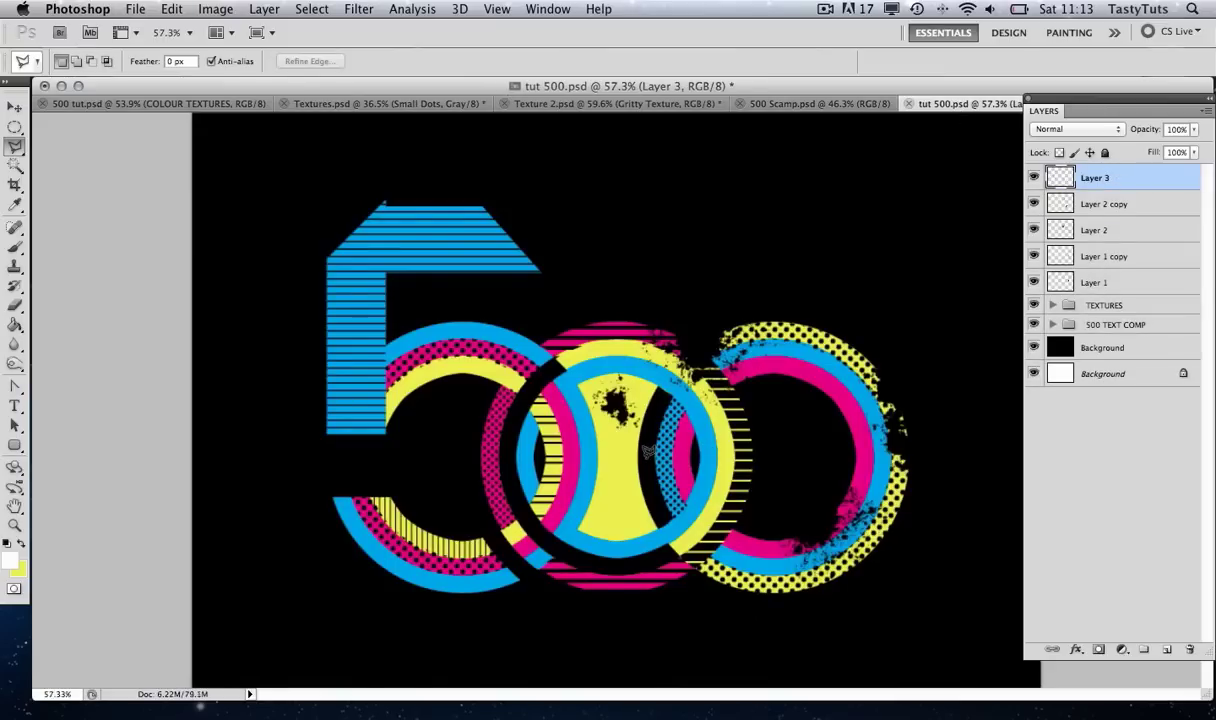
Move the small splatter to the lower right edge of the yellow centre shape and scale it to about 79%
{"action": "key", "text": "z"}
{"action": "left_click", "coordinate": [643, 458]}
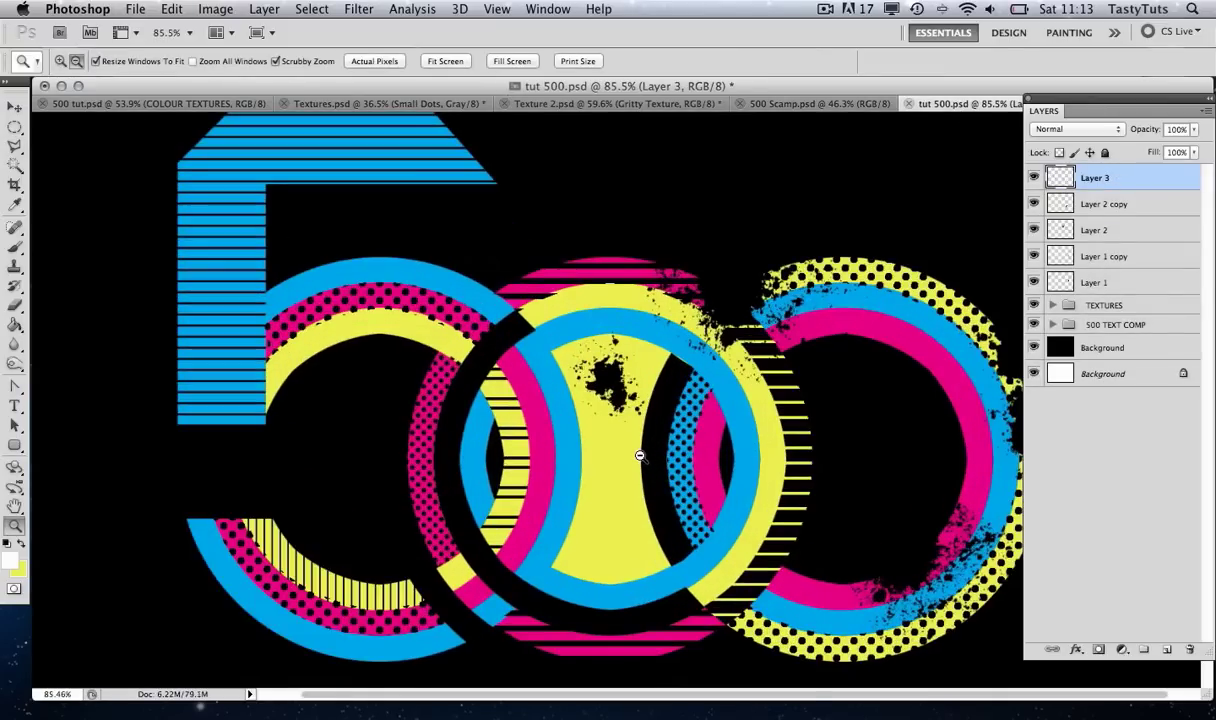
{"action": "left_click", "coordinate": [641, 457]}
{"action": "left_click", "coordinate": [640, 456]}
{"action": "key", "text": "v"}
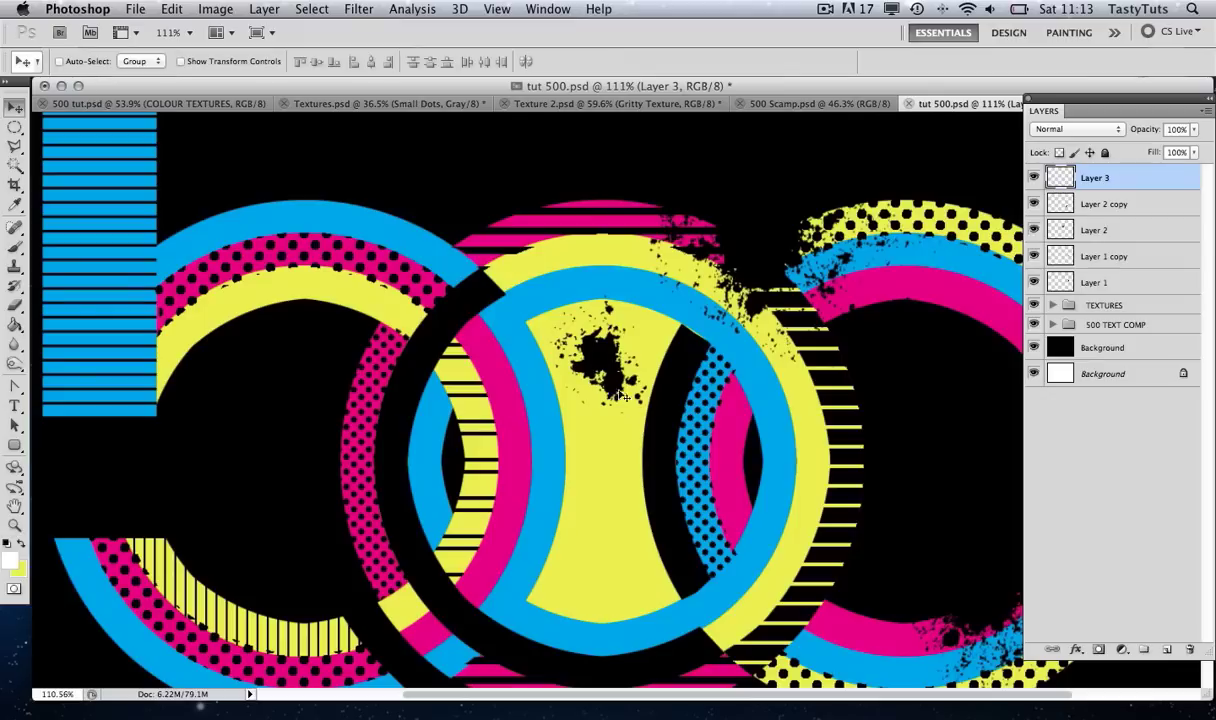
{"action": "left_click_drag", "start_coordinate": [617, 383], "coordinate": [665, 573]}
{"action": "key", "text": "super+t"}
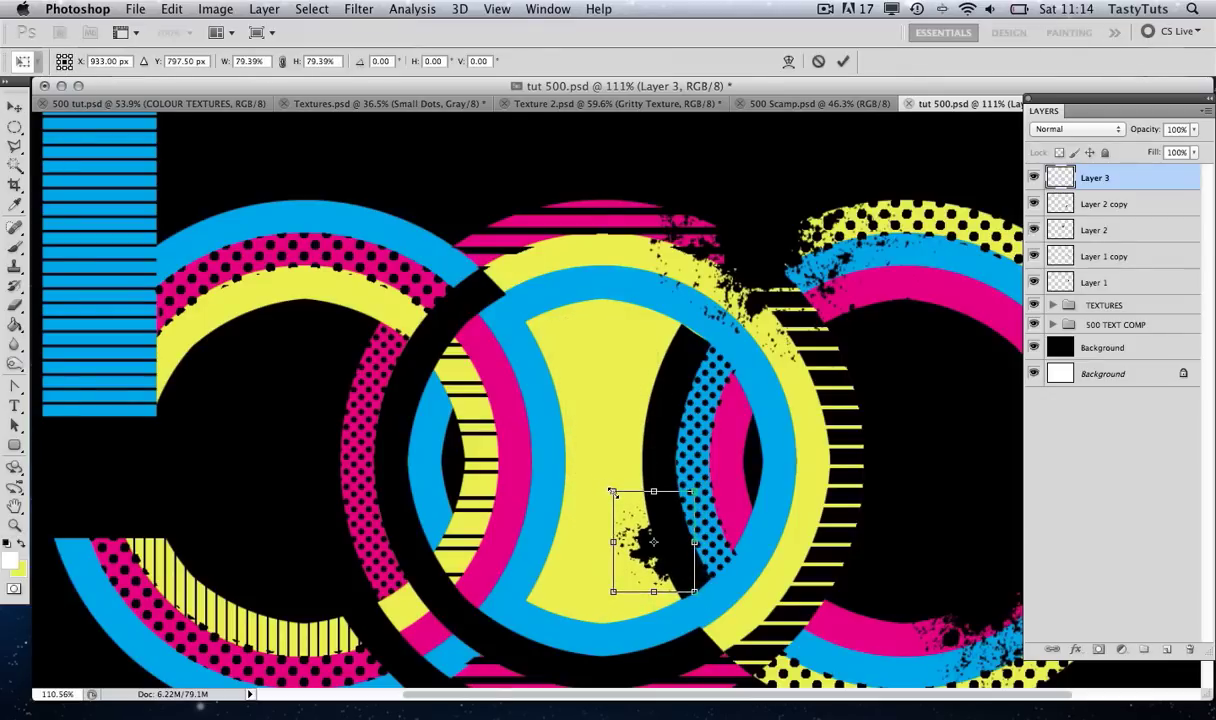
{"action": "key", "text": "Return"}
Add two copies of the small splatter along the right edge of the yellow centre shape, one transformed at mid-height and one near the upper corner
{"action": "left_click_drag", "start_coordinate": [631, 498], "coordinate": [643, 456]}
{"action": "key", "text": "ctrl+j"}
{"action": "scroll", "coordinate": [690, 450], "scroll_direction": "down", "scroll_amount": 1}
{"action": "key", "text": "ctrl+t"}
{"action": "left_click_drag", "start_coordinate": [656, 393], "coordinate": [624, 381]}
{"action": "key", "text": "Return"}
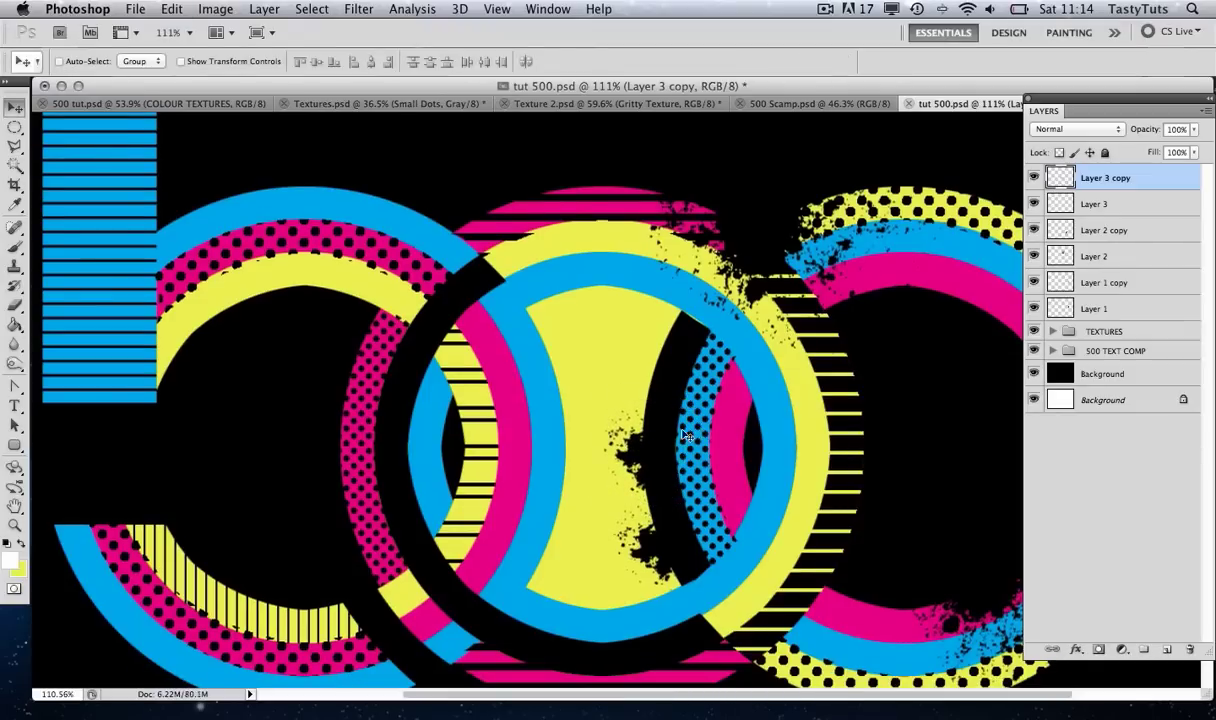
{"action": "left_click_drag", "start_coordinate": [641, 456], "coordinate": [662, 437]}
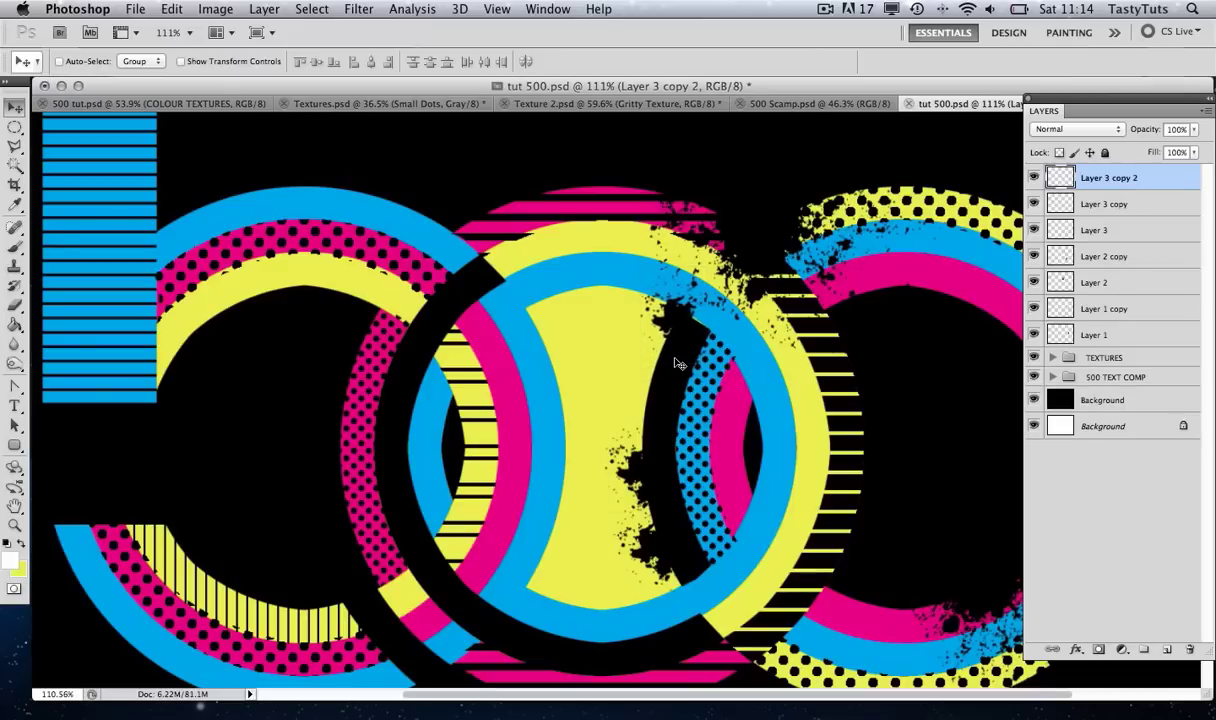
Lasso the splatter cluster near the lower left of Texture 2.psd and paste a copy into tut 500.psd
{"action": "key", "text": "z"}
{"action": "mouse_move", "coordinate": [673, 353]}
{"action": "left_mouse_down", "text": "alt"}
{"action": "mouse_move", "coordinate": [650, 345]}
{"action": "mouse_move", "coordinate": [680, 338]}
{"action": "left_mouse_up", "text": "alt"}
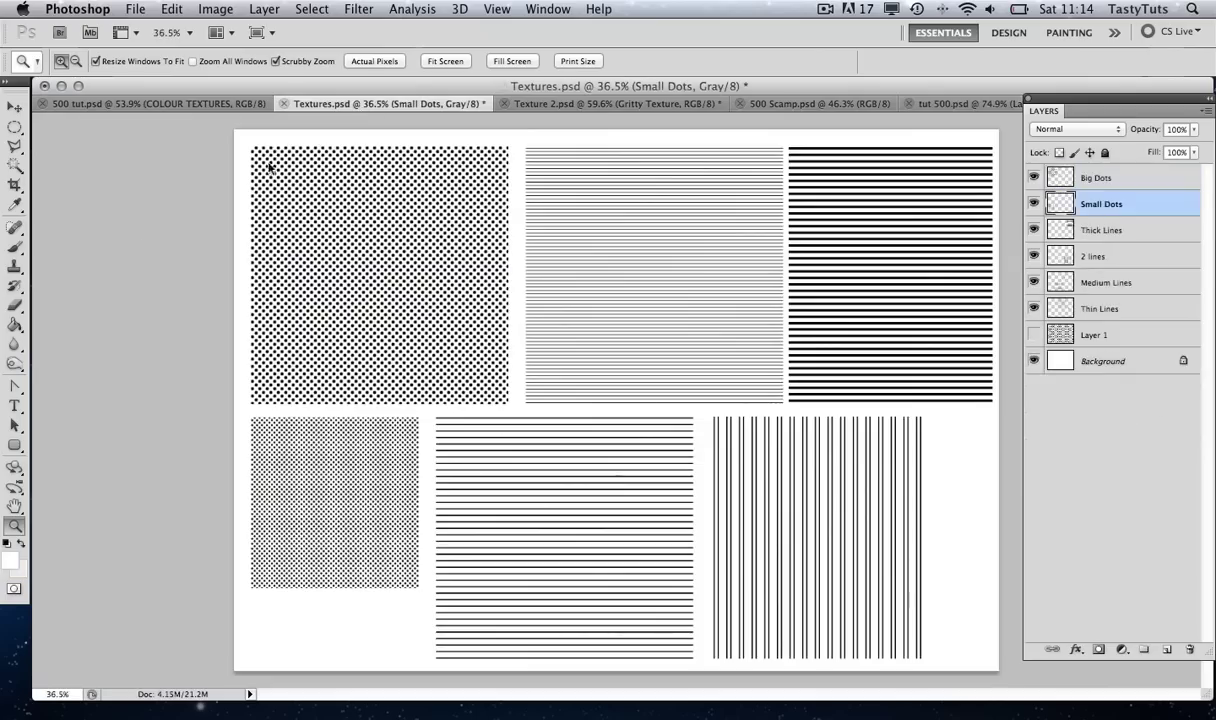
{"action": "left_click", "coordinate": [448, 102]}
{"action": "left_click", "coordinate": [526, 102]}
{"action": "key", "text": "i"}
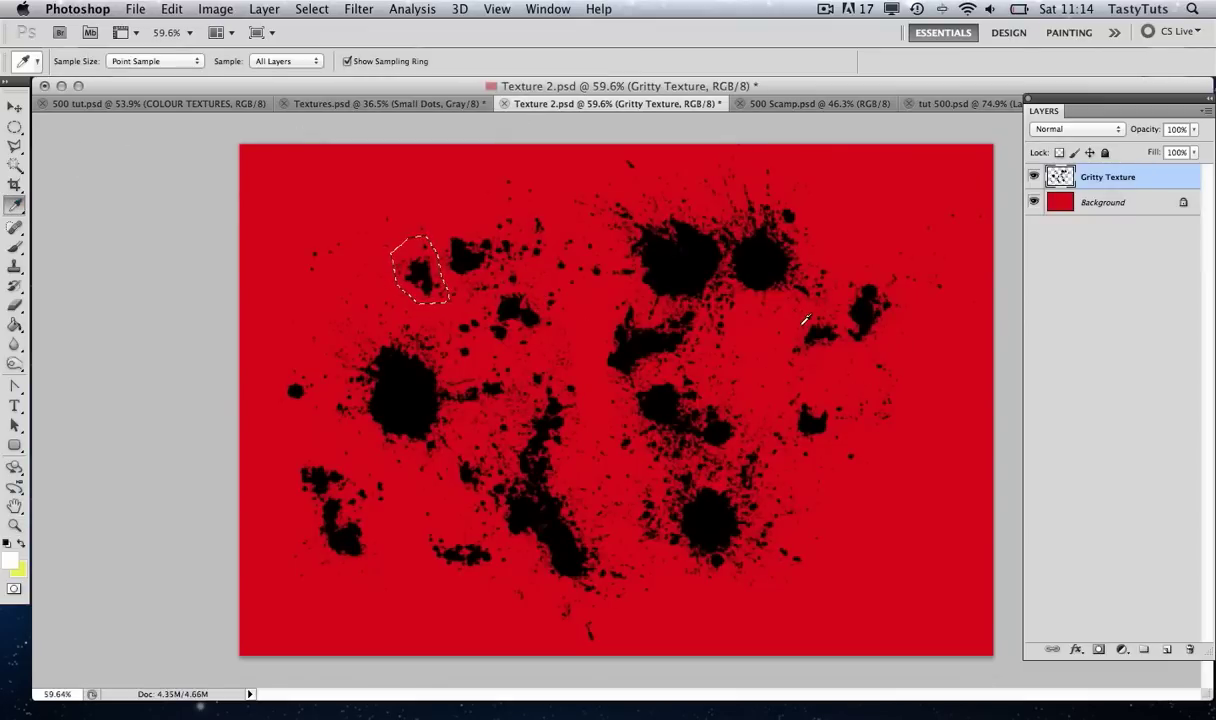
{"action": "left_click", "coordinate": [14, 146]}
{"action": "left_click", "coordinate": [279, 472]}
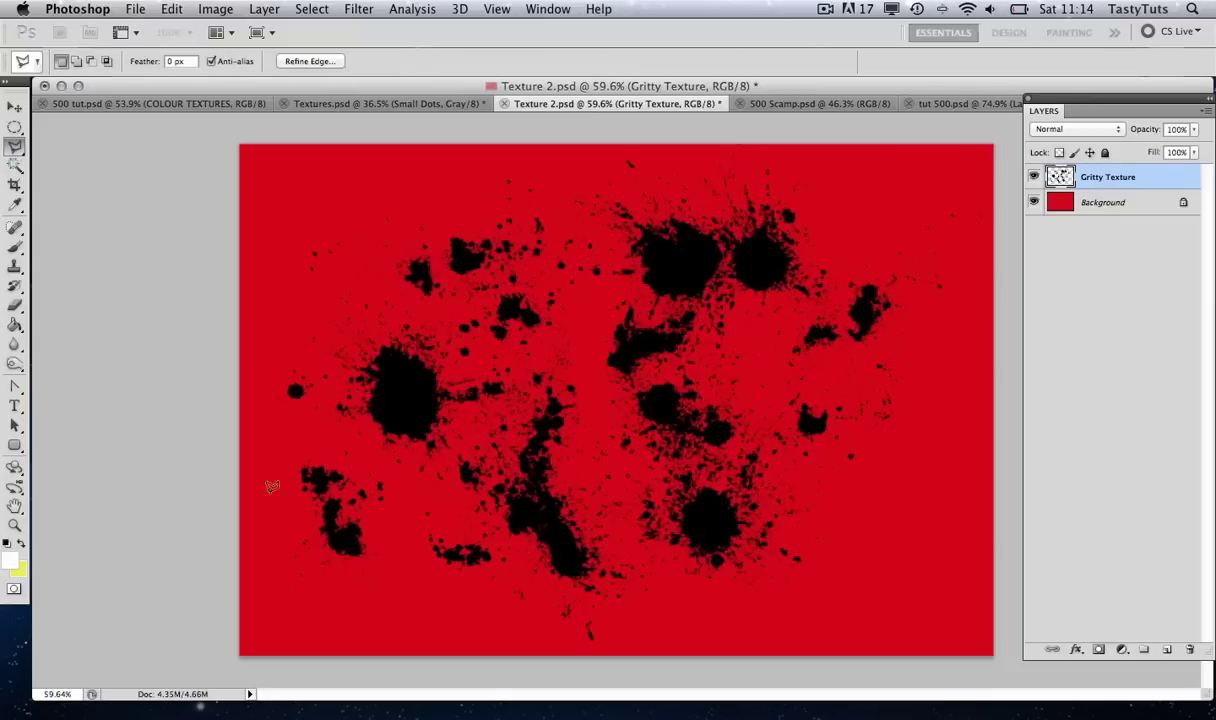
{"action": "left_click", "coordinate": [293, 460]}
{"action": "left_click", "coordinate": [288, 511]}
{"action": "left_click", "coordinate": [322, 521]}
{"action": "left_click", "coordinate": [365, 520]}
{"action": "mouse_move", "coordinate": [383, 503]}
{"action": "left_mouse_down"}
{"action": "mouse_move", "coordinate": [384, 465]}
{"action": "mouse_move", "coordinate": [337, 450]}
{"action": "left_mouse_up"}
{"action": "key", "text": "super+c"}
{"action": "left_click", "coordinate": [960, 103]}
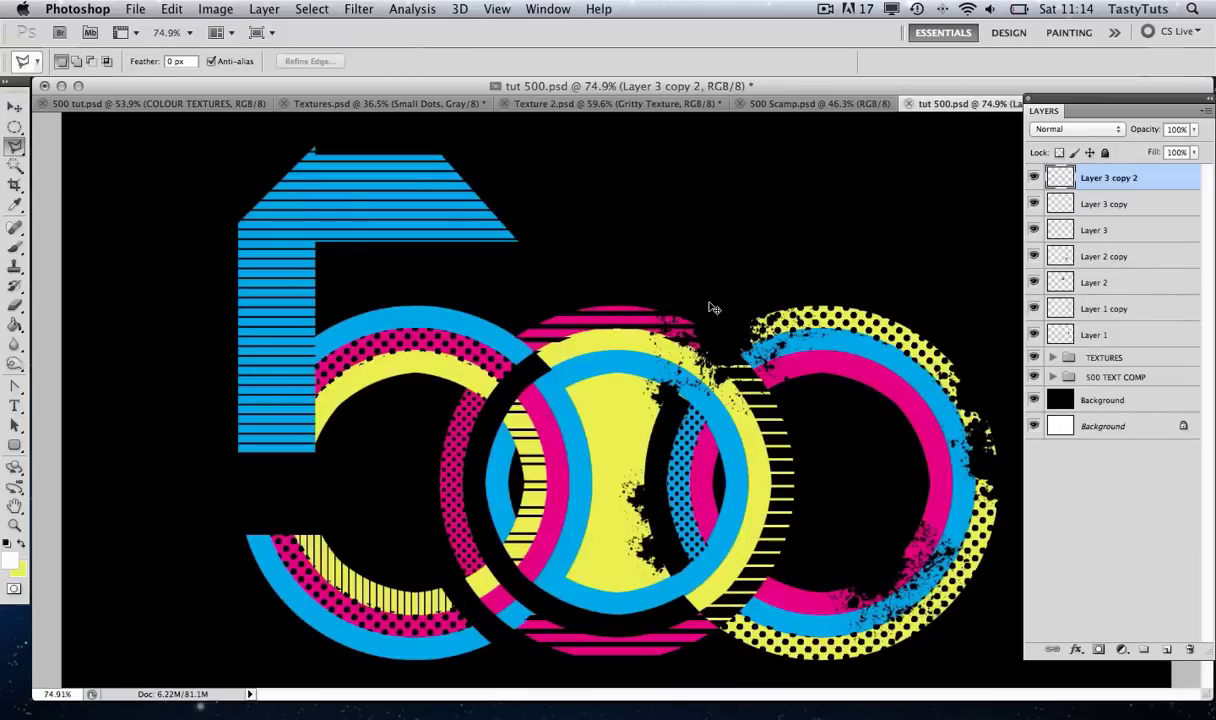
{"action": "key", "text": "super+v"}
Move the pasted splatter cluster onto the inner corner of the blue 5 and adjust it with Free Transform
{"action": "key", "text": "v"}
{"action": "left_click_drag", "start_coordinate": [713, 383], "coordinate": [385, 228]}
{"action": "key", "text": "super+t"}
{"action": "key", "text": "Return"}
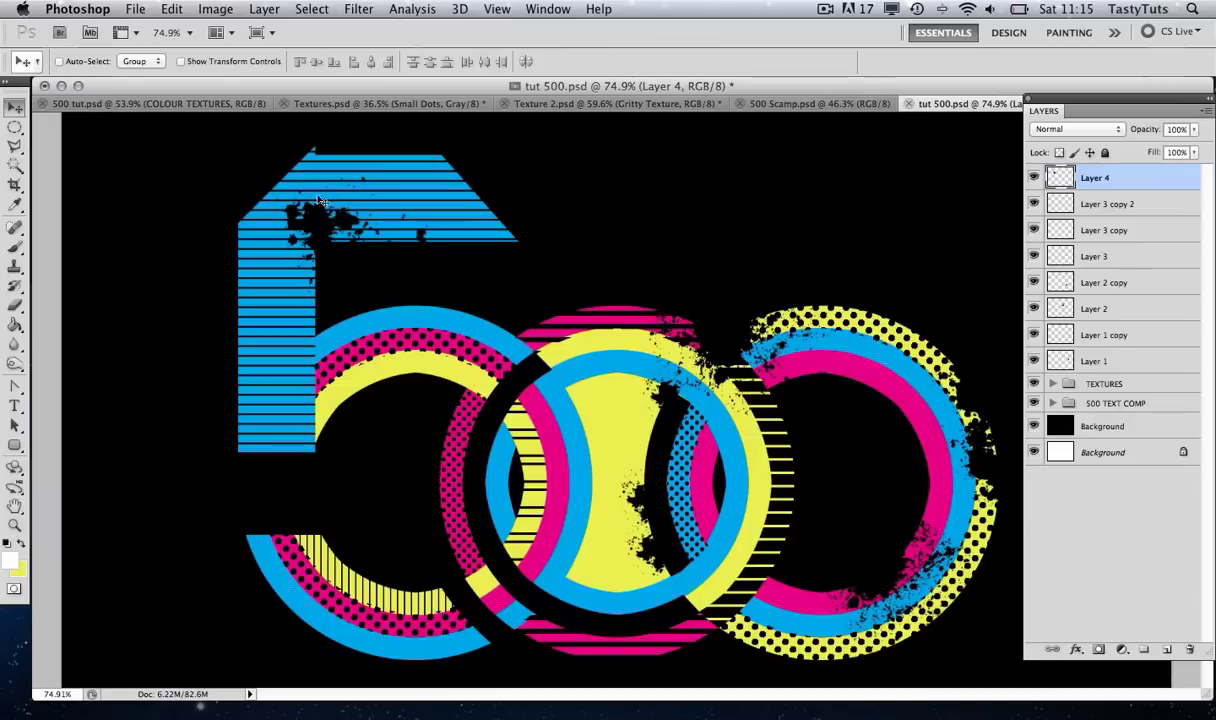
Erase part of the right side of the splatter at the blue 5's inner corner with the 46 px spatter brush
{"action": "left_click", "coordinate": [15, 305]}
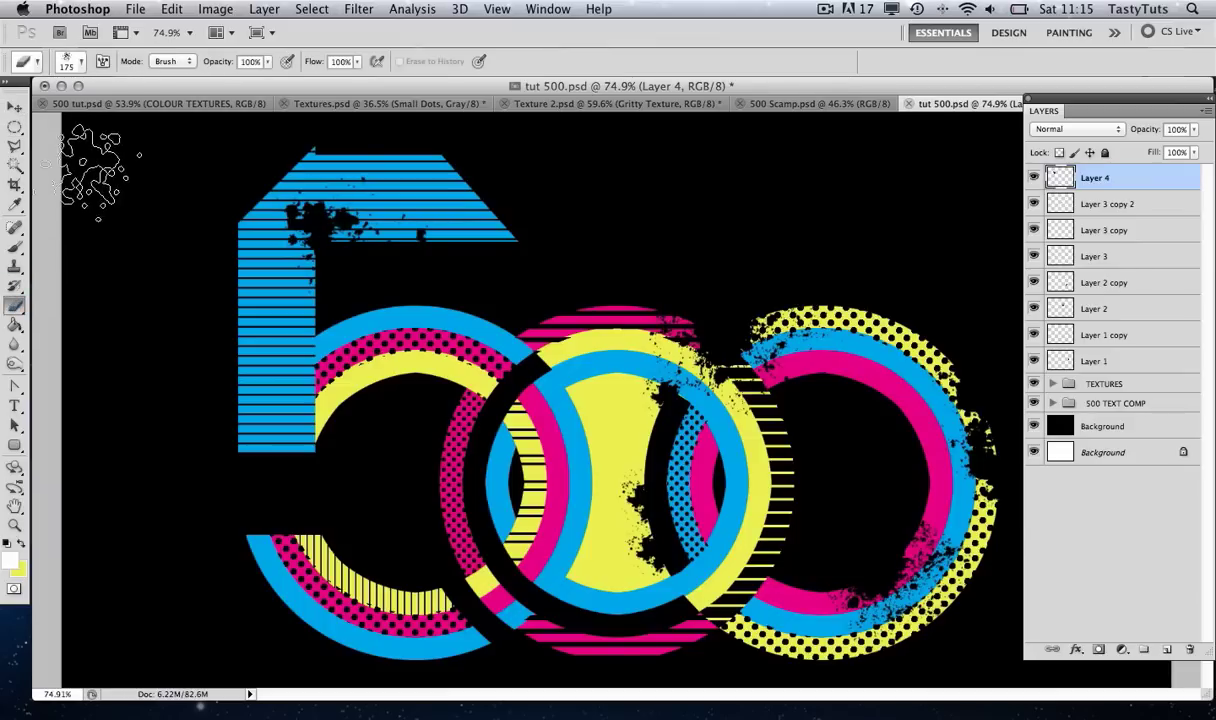
{"action": "left_click", "coordinate": [72, 62]}
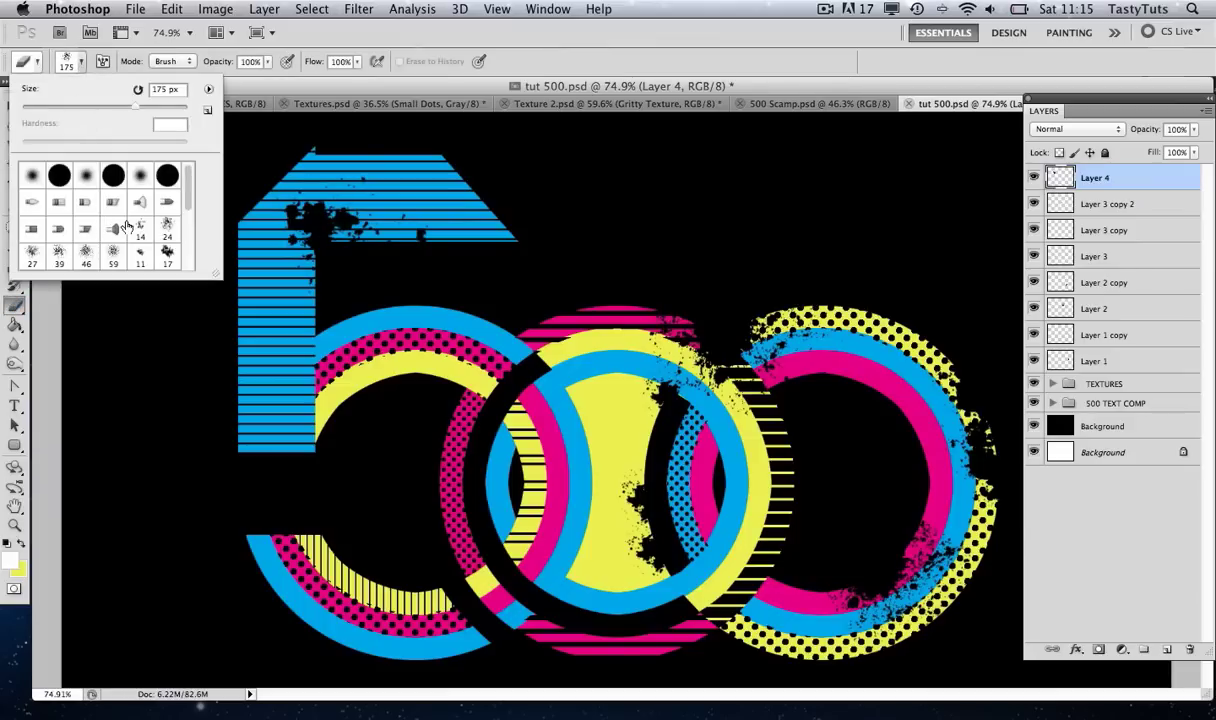
{"action": "scroll", "coordinate": [124, 228], "scroll_direction": "down", "scroll_amount": 1}
{"action": "left_click", "coordinate": [86, 226]}
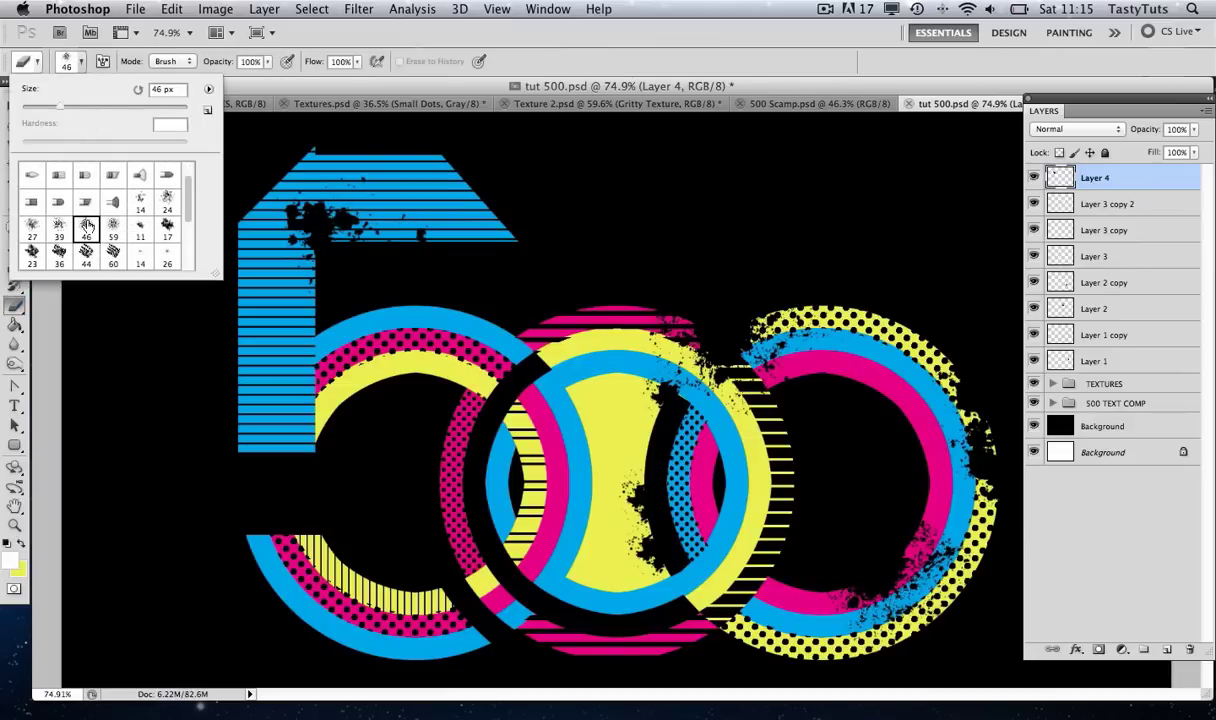
{"action": "left_click", "coordinate": [266, 62]}
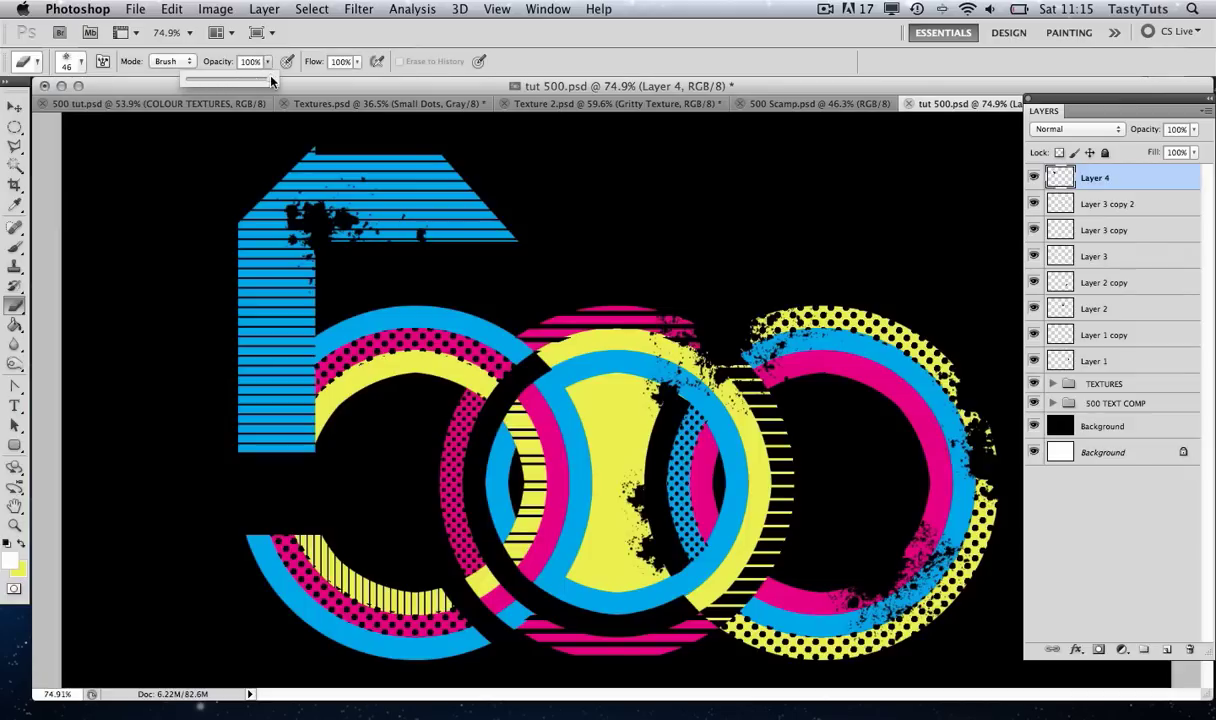
{"action": "left_click", "coordinate": [335, 205]}
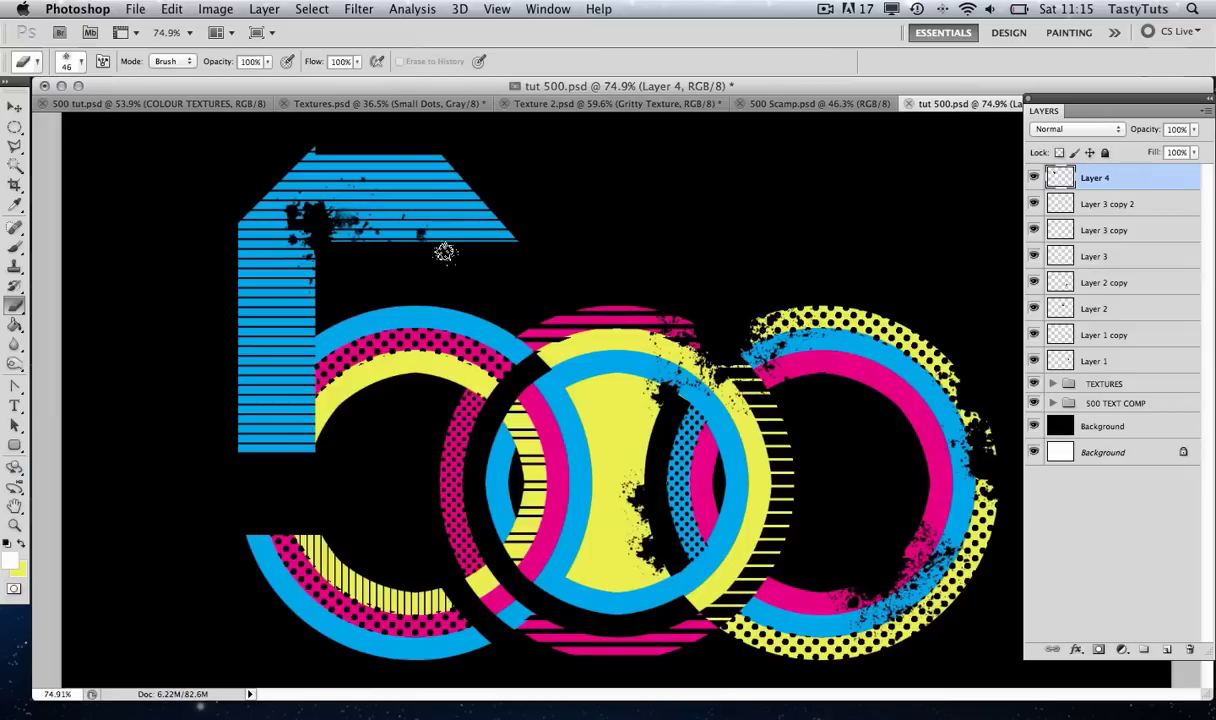
Lasso and copy the fine speckles just above the large round splatter on the left side of Texture 2.psd
{"action": "key", "text": "z"}
{"action": "left_click", "coordinate": [591, 331], "text": "alt"}
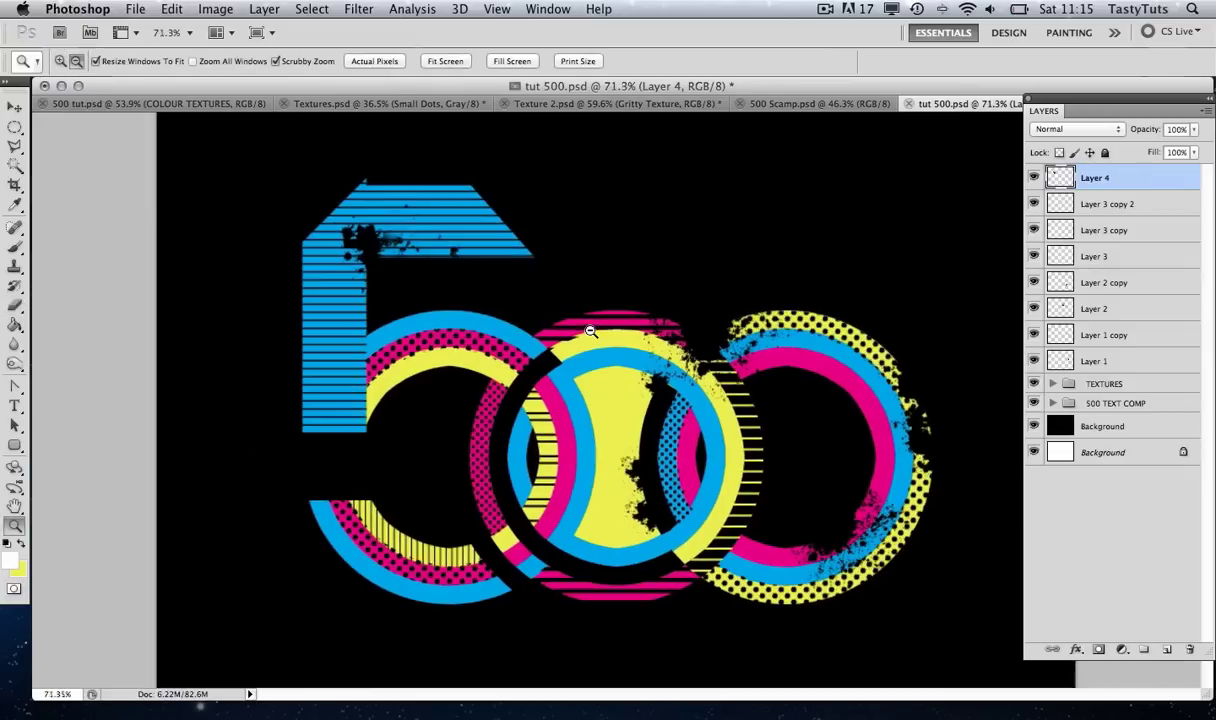
{"action": "left_click", "coordinate": [591, 331]}
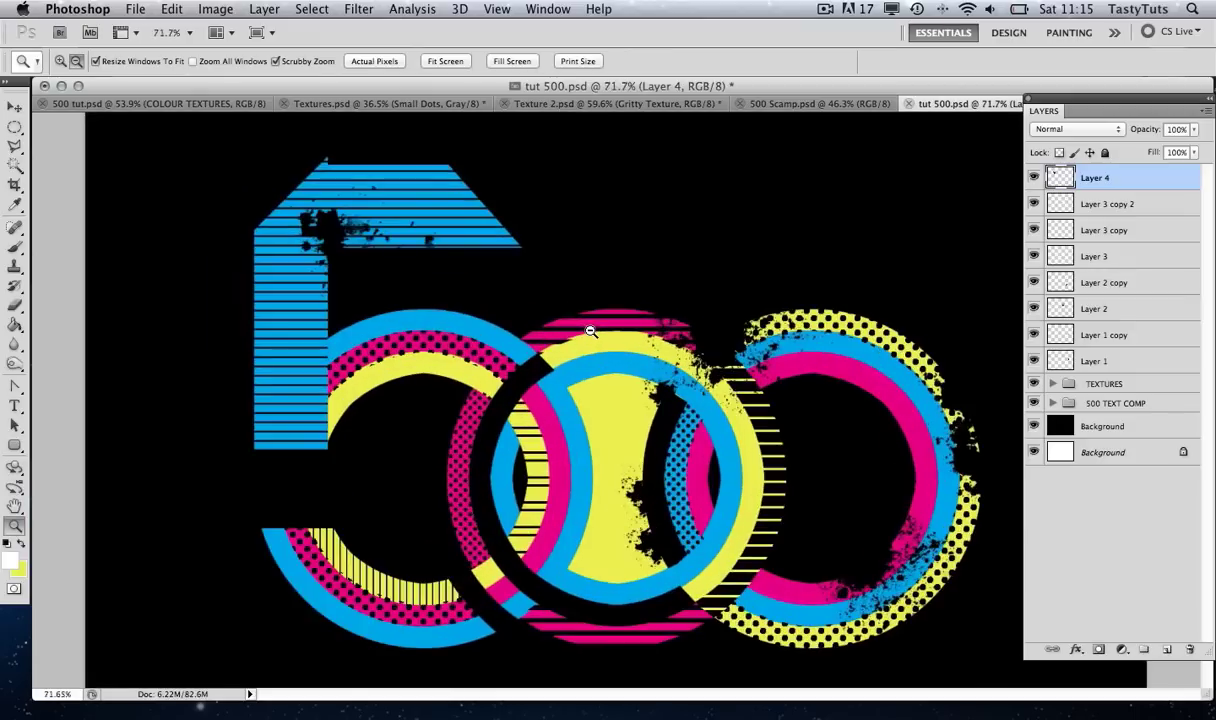
{"action": "left_click", "coordinate": [345, 103]}
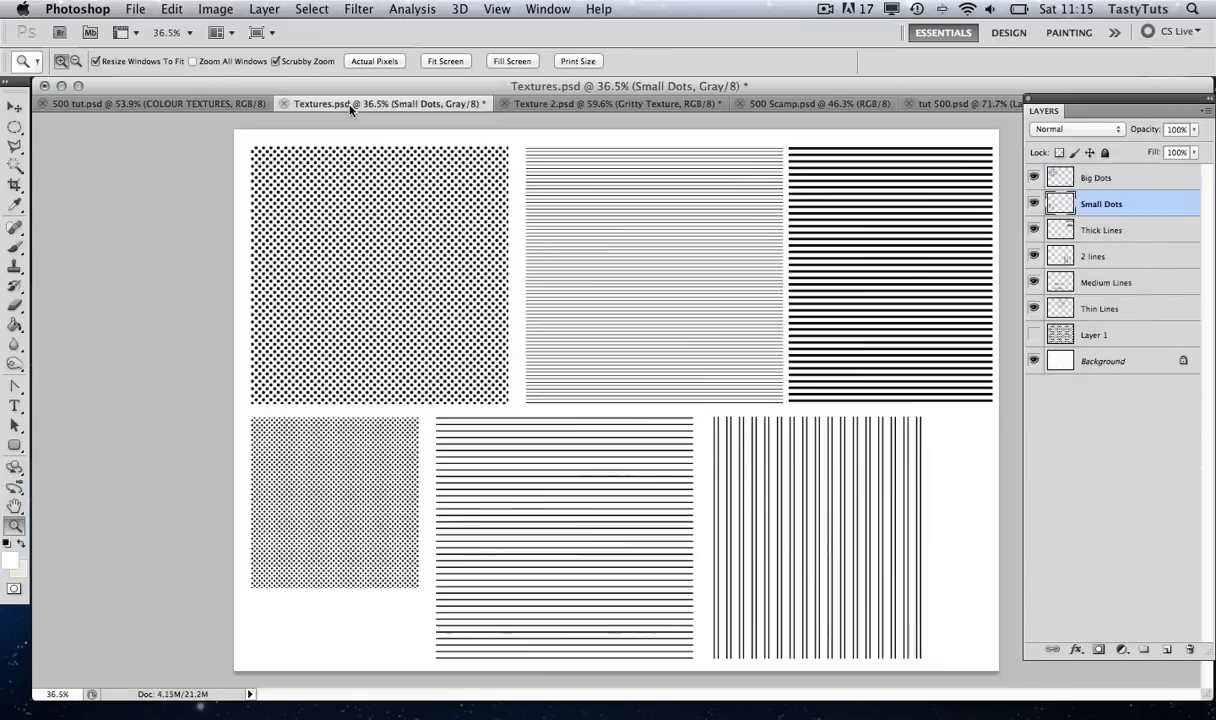
{"action": "left_click", "coordinate": [521, 102]}
{"action": "left_click", "coordinate": [15, 146]}
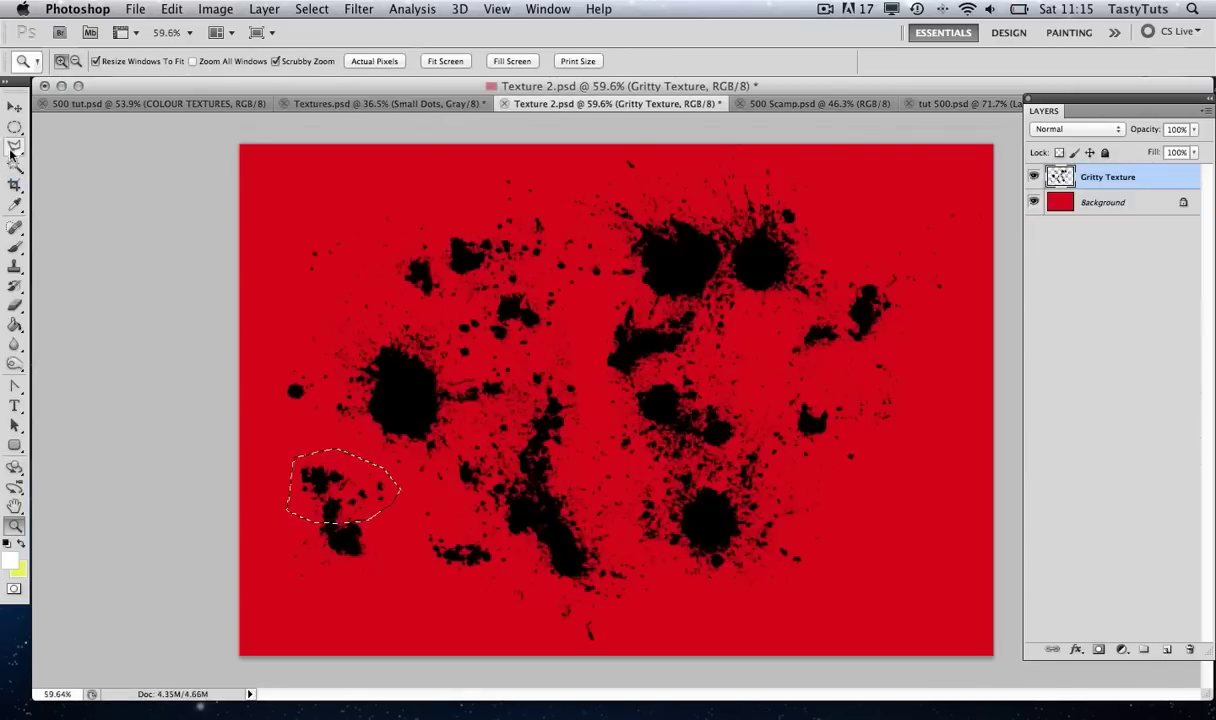
{"action": "left_click", "coordinate": [399, 312]}
{"action": "mouse_move", "coordinate": [399, 312]}
{"action": "left_mouse_down"}
{"action": "mouse_move", "coordinate": [392, 328]}
{"action": "mouse_move", "coordinate": [425, 350]}
{"action": "mouse_move", "coordinate": [465, 345]}
{"action": "mouse_move", "coordinate": [452, 310]}
{"action": "mouse_move", "coordinate": [440, 312]}
{"action": "left_mouse_up"}
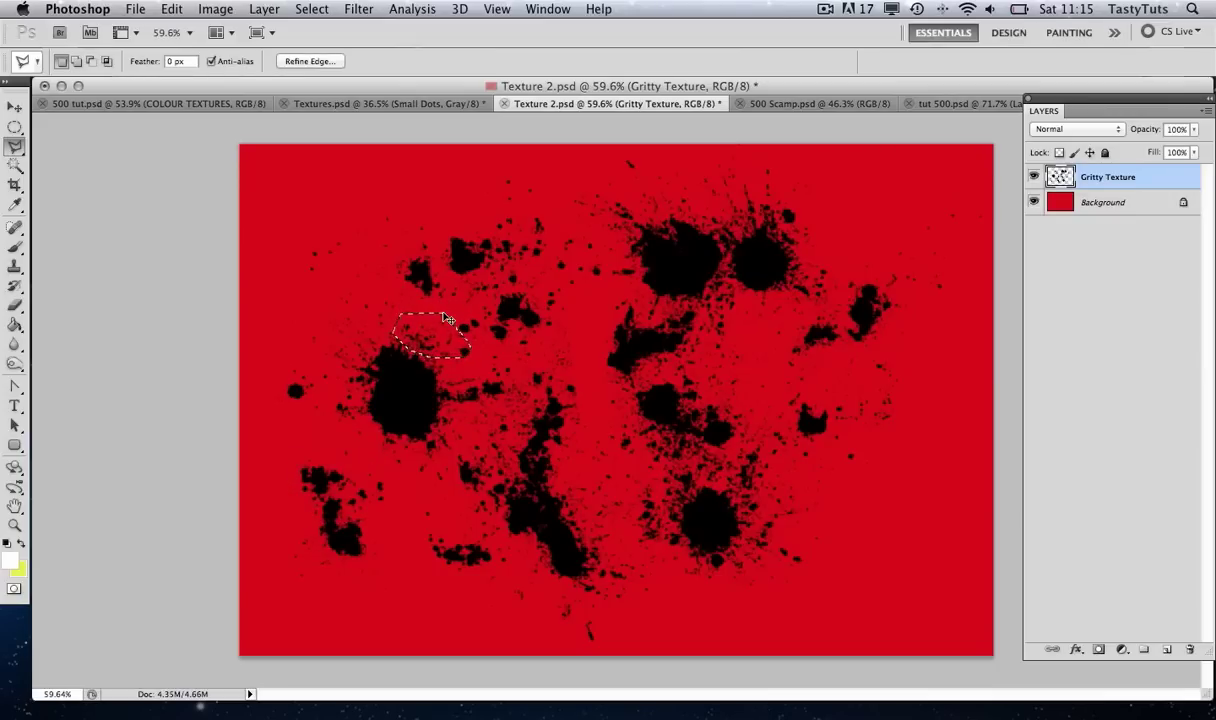
Paste the fine speckles into tut 500.psd, move them toward the last 0 and adjust them with Free Transform
{"action": "left_click", "coordinate": [943, 104]}
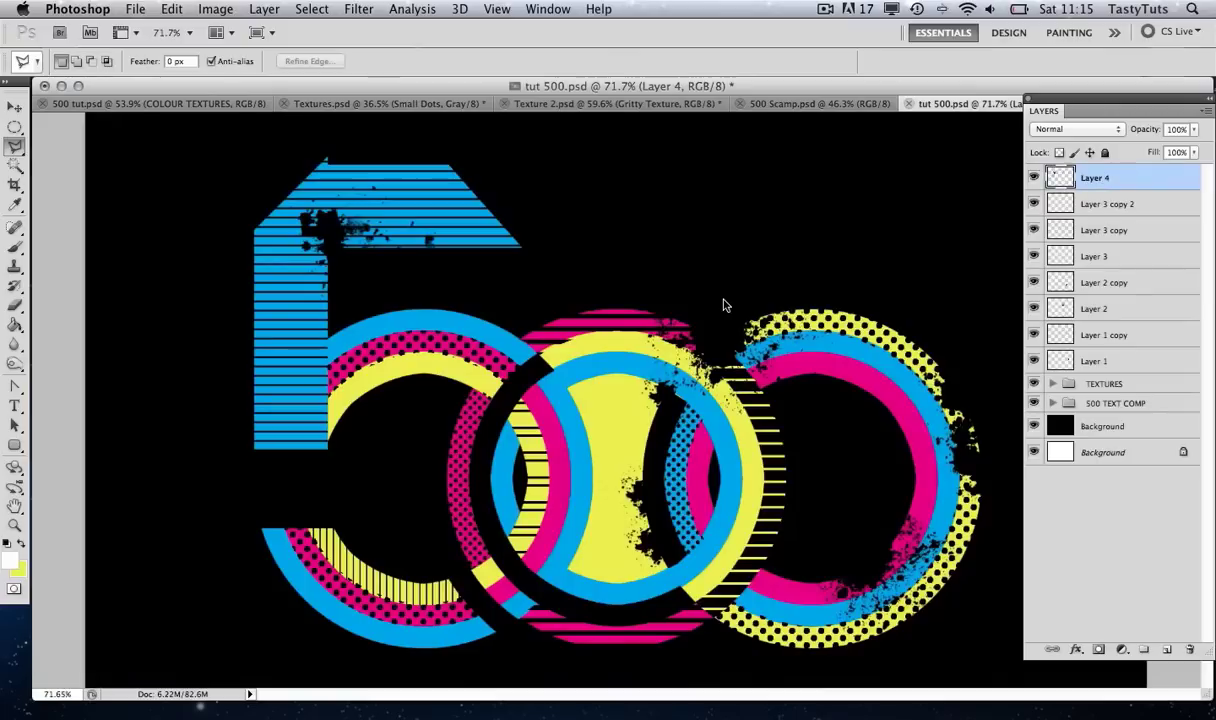
{"action": "key", "text": "v"}
{"action": "mouse_move", "coordinate": [697, 378]}
{"action": "left_mouse_down"}
{"action": "mouse_move", "coordinate": [310, 588]}
{"action": "mouse_move", "coordinate": [331, 601]}
{"action": "mouse_move", "coordinate": [345, 585]}
{"action": "mouse_move", "coordinate": [335, 592]}
{"action": "mouse_move", "coordinate": [262, 450]}
{"action": "mouse_move", "coordinate": [865, 428]}
{"action": "mouse_move", "coordinate": [841, 426]}
{"action": "left_mouse_up"}
{"action": "key", "text": "ctrl+t"}
{"action": "key", "text": "Return"}
{"action": "key", "text": "z"}
{"action": "left_click", "coordinate": [717, 375], "text": "alt"}
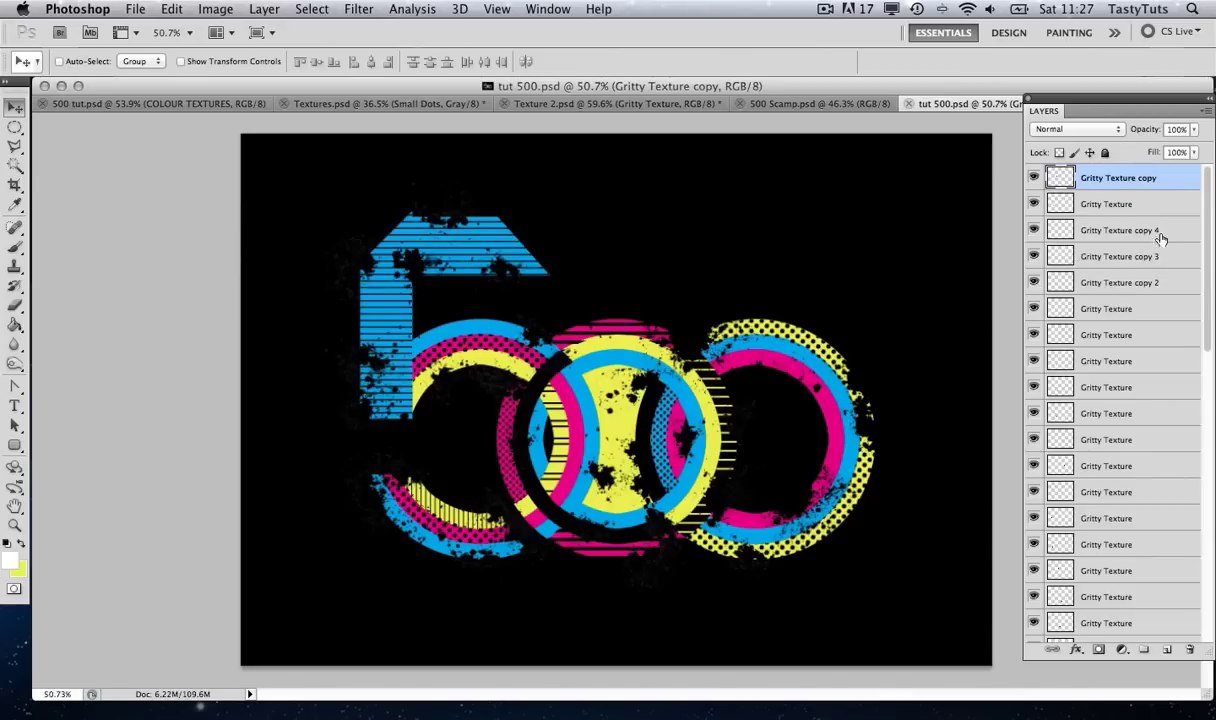
Group all splatter layers from Gritty Texture copy down to Layer 1 and name the group GRITTY TEXTURES
{"action": "left_click_drag", "start_coordinate": [1206, 208], "coordinate": [1213, 488]}
{"action": "left_click", "coordinate": [1123, 540], "text": "shift"}
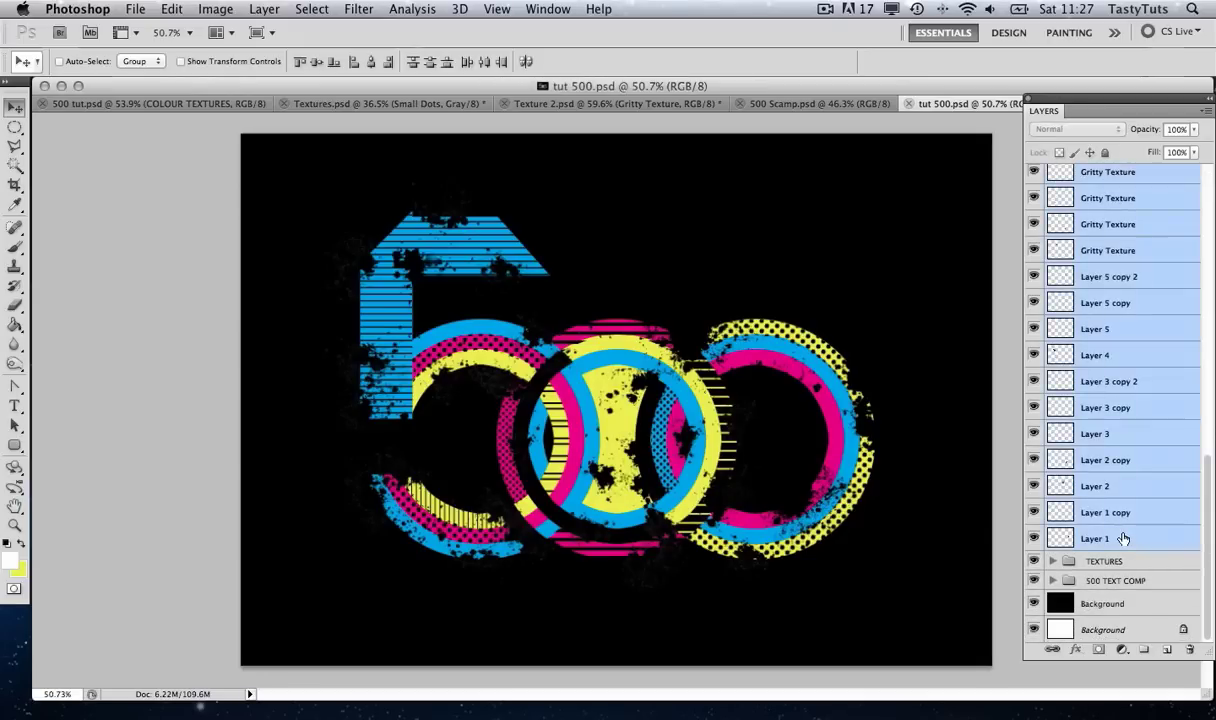
{"action": "key", "text": "super+g"}
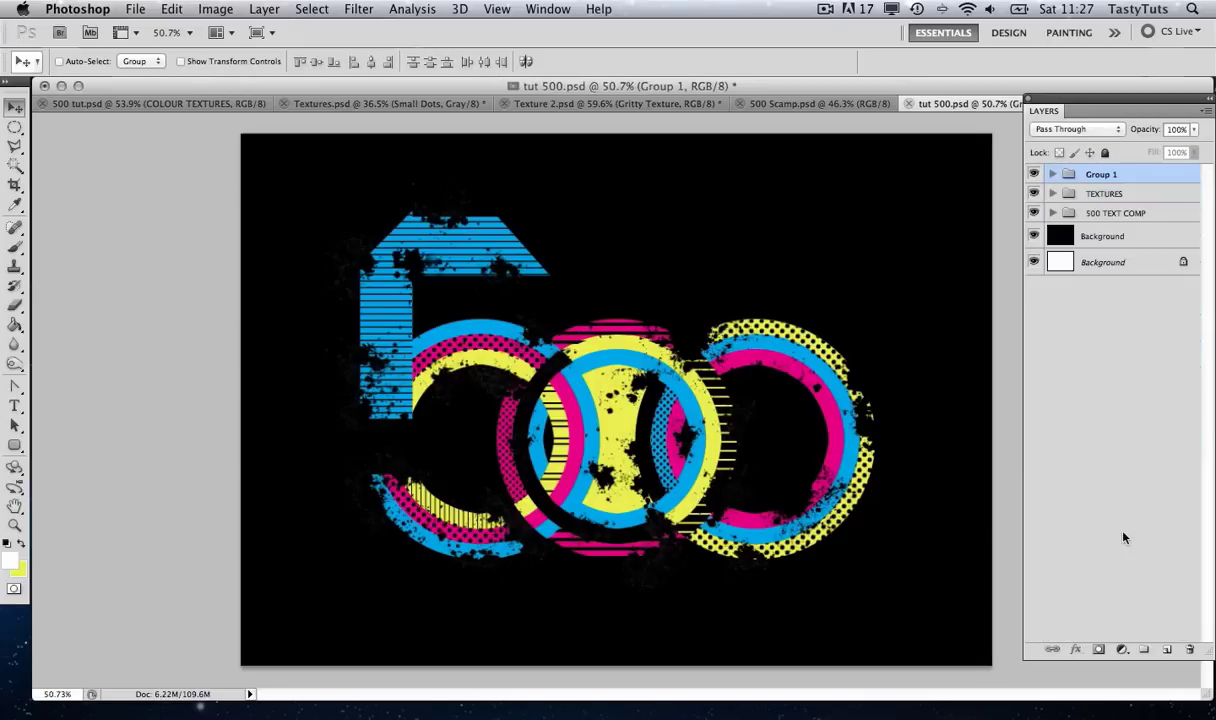
{"action": "double_click", "coordinate": [1094, 176]}
{"action": "type", "text": "GR"}
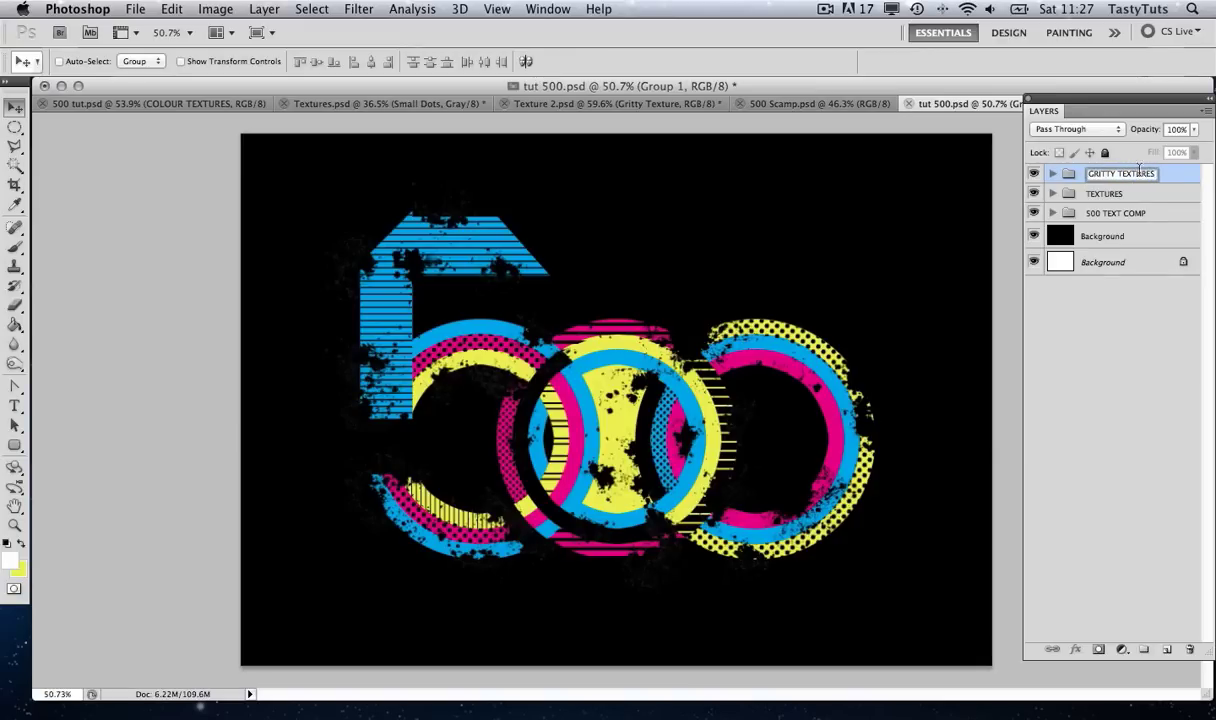
{"action": "type", "text": "ITTY TEXTURES"}
{"action": "key", "text": "Return"}
Compare the artwork with and without the splatters by hiding and showing the GRITTY TEXTURES group
{"action": "left_click", "coordinate": [1034, 175]}
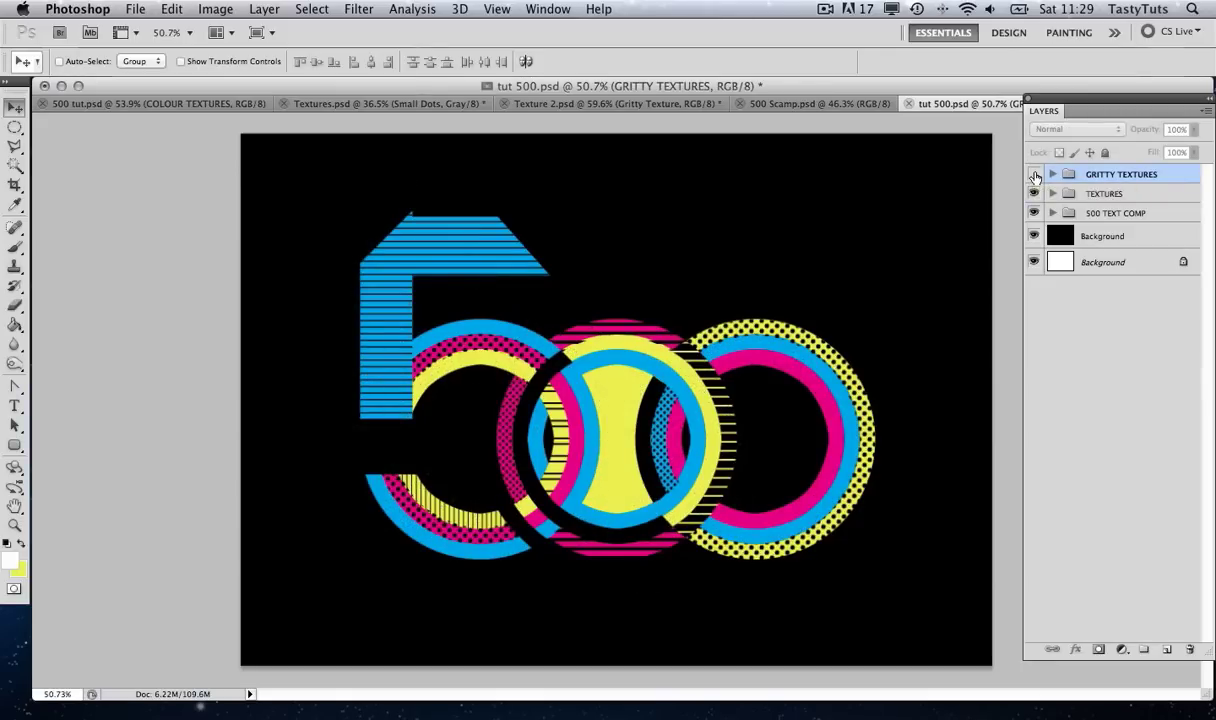
{"action": "left_click", "coordinate": [1034, 175]}
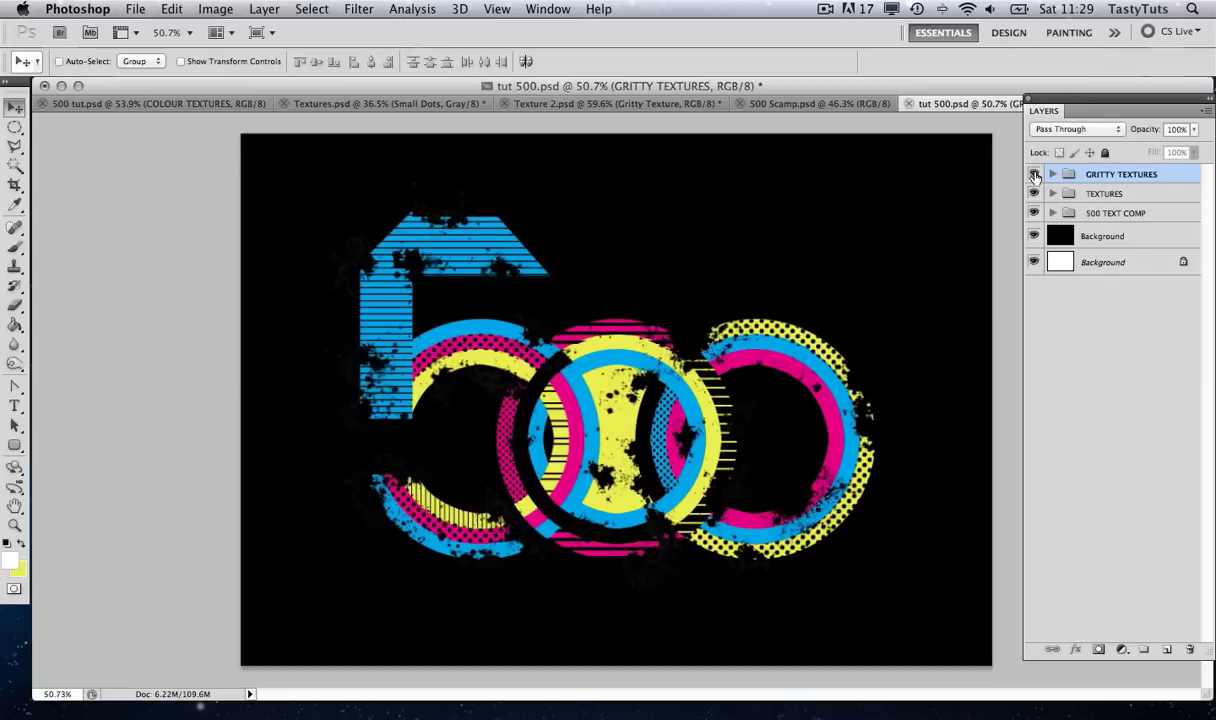
{"action": "left_click", "coordinate": [1034, 175]}
{"action": "left_click", "coordinate": [1034, 175]}
{"action": "left_click", "coordinate": [1034, 175]}
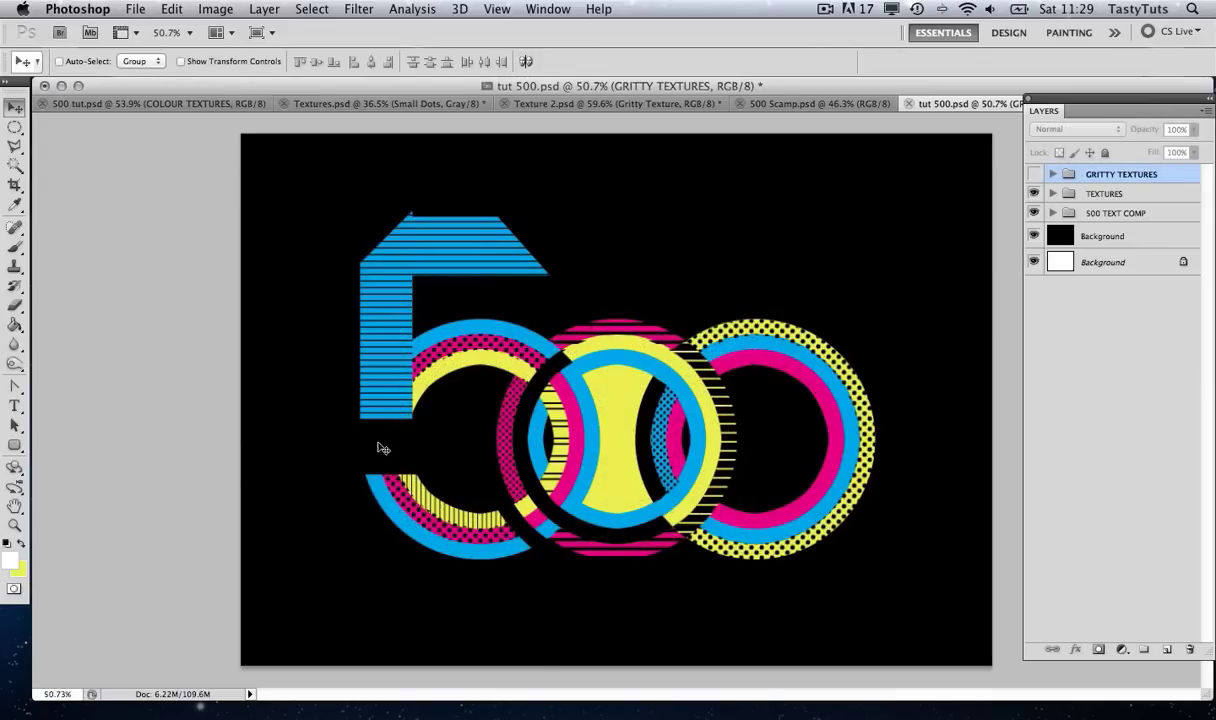
{"action": "left_click", "coordinate": [1034, 175]}
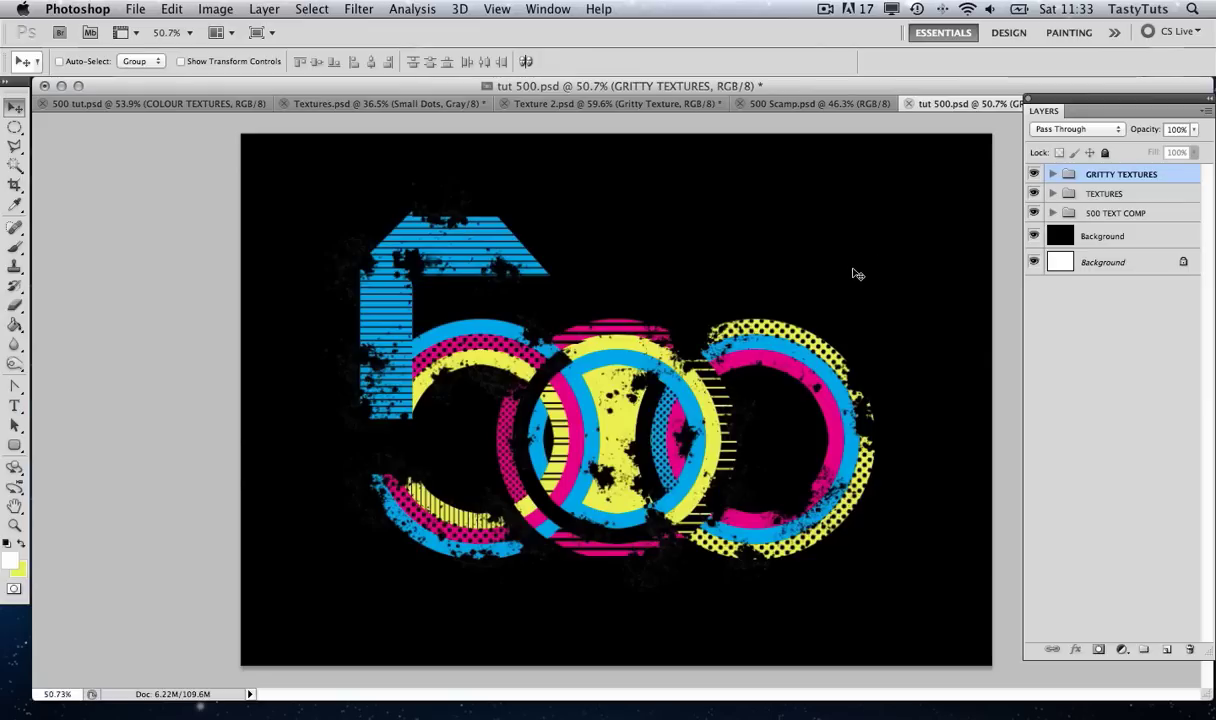
Lasso the round splatter at the lower right of Texture 2.psd with the speckles to its right and copy it
{"action": "left_click", "coordinate": [548, 101]}
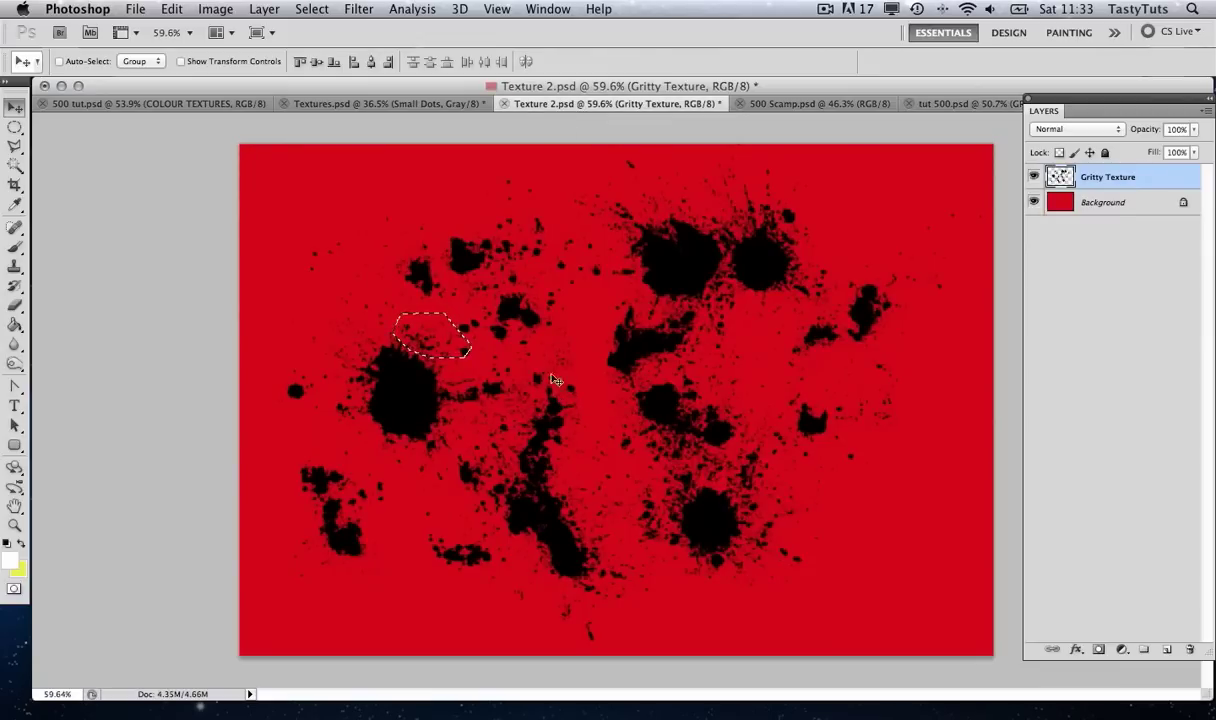
{"action": "left_click", "coordinate": [14, 146]}
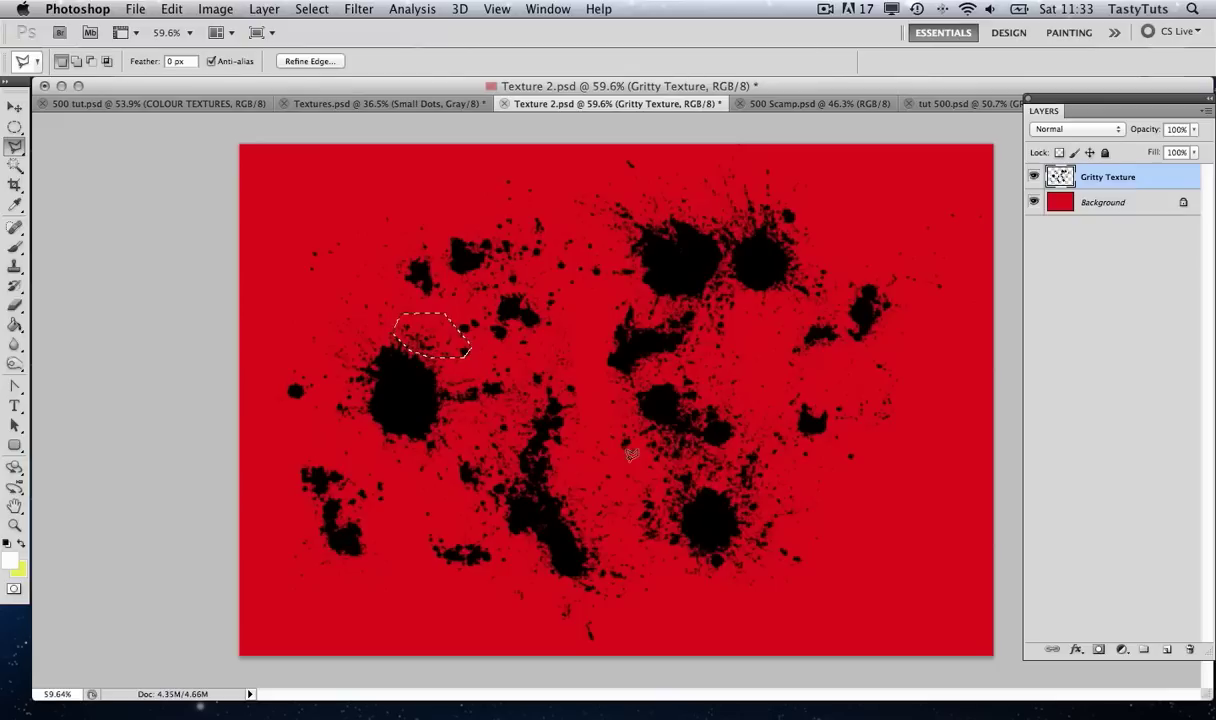
{"action": "left_click", "coordinate": [716, 463]}
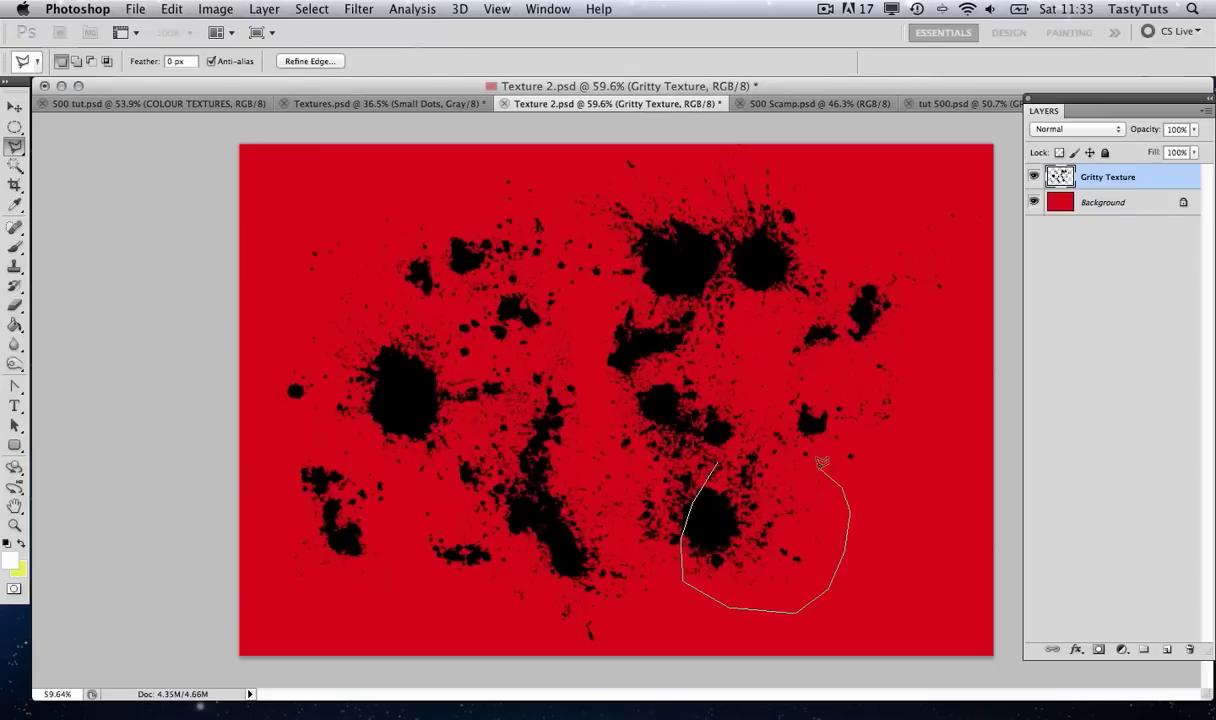
{"action": "left_click", "coordinate": [758, 443]}
{"action": "key", "text": "super+c"}
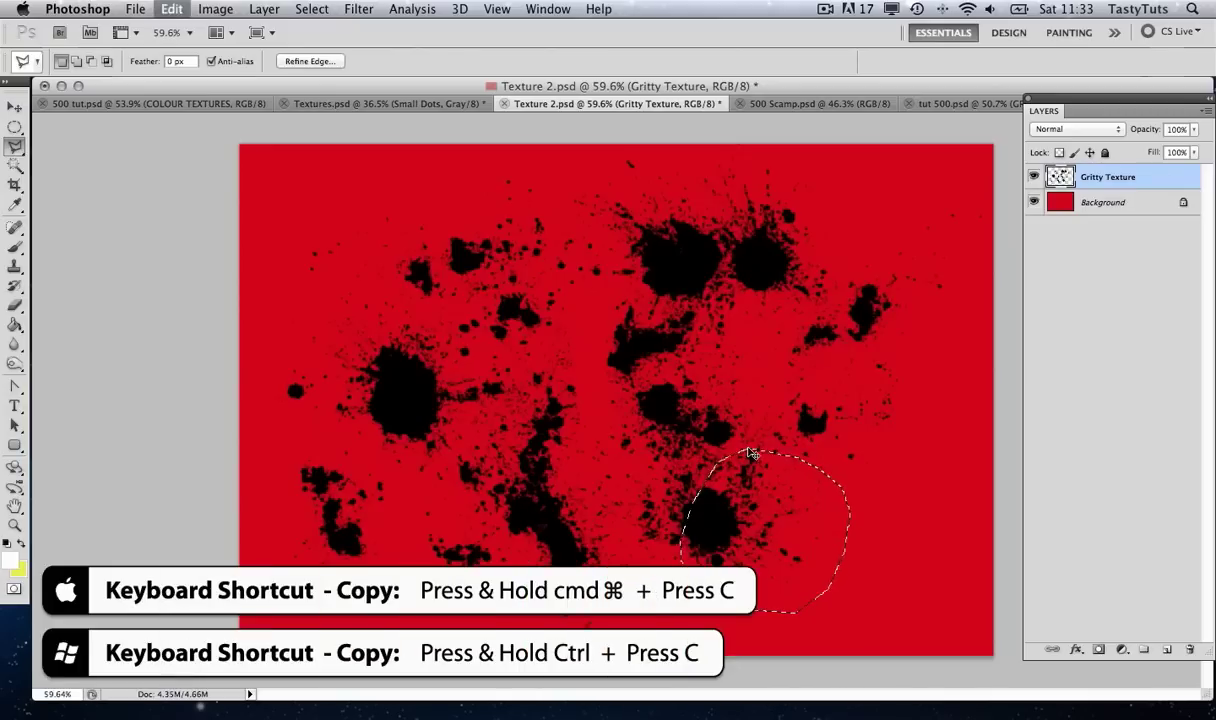
Paste the round splatter into tut 500.psd and place it over the yellow centre of the middle 0
{"action": "left_click", "coordinate": [948, 104]}
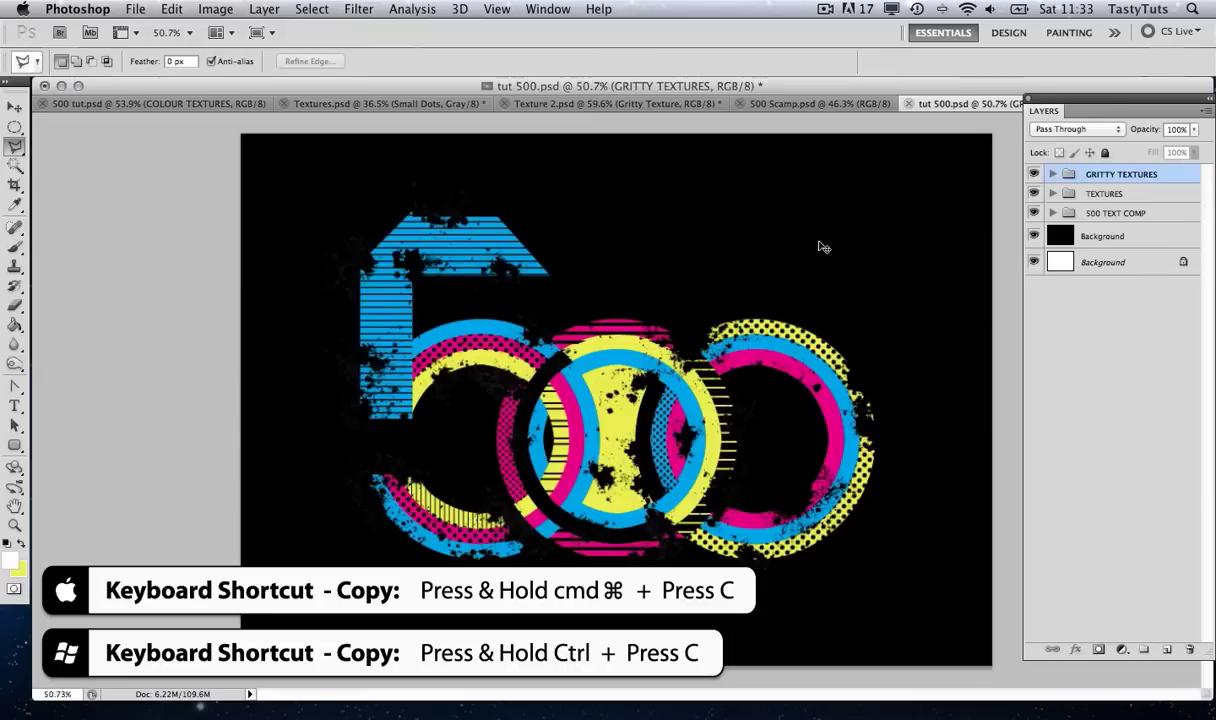
{"action": "key", "text": "super+v"}
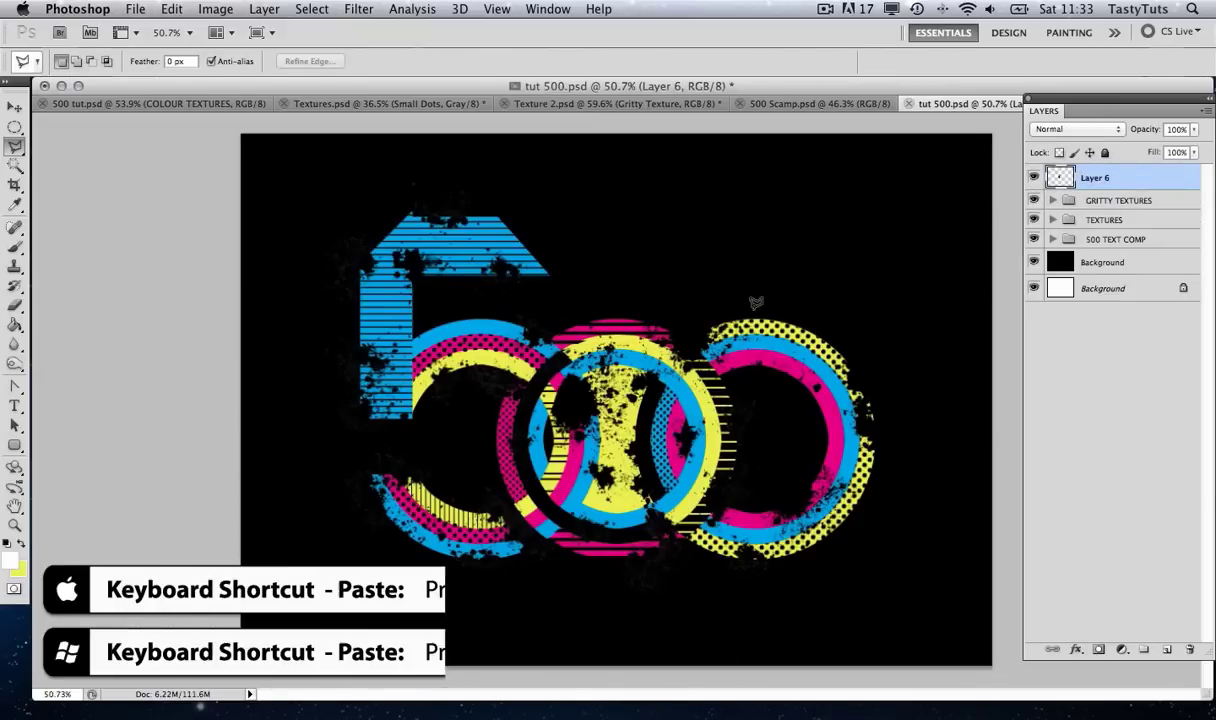
{"action": "key", "text": "v"}
{"action": "left_click_drag", "start_coordinate": [583, 416], "coordinate": [676, 428]}
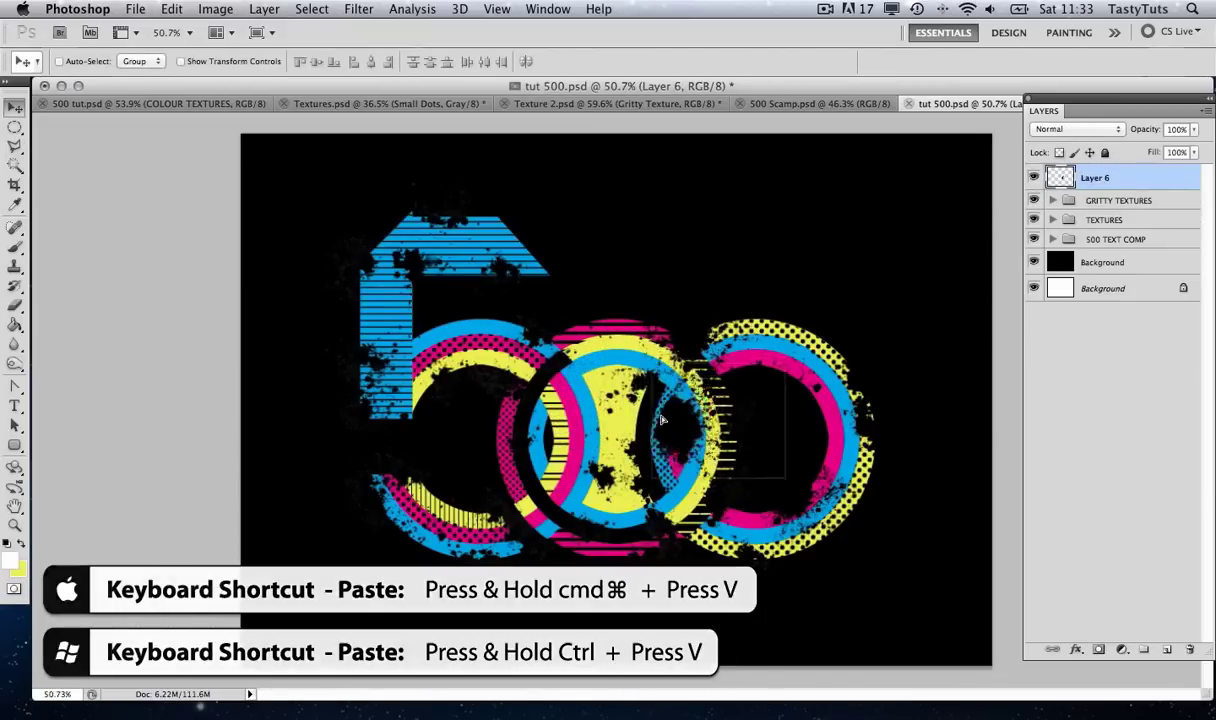
{"action": "key", "text": "Left"}
{"action": "key", "text": "Left"}
{"action": "key", "text": "Left"}
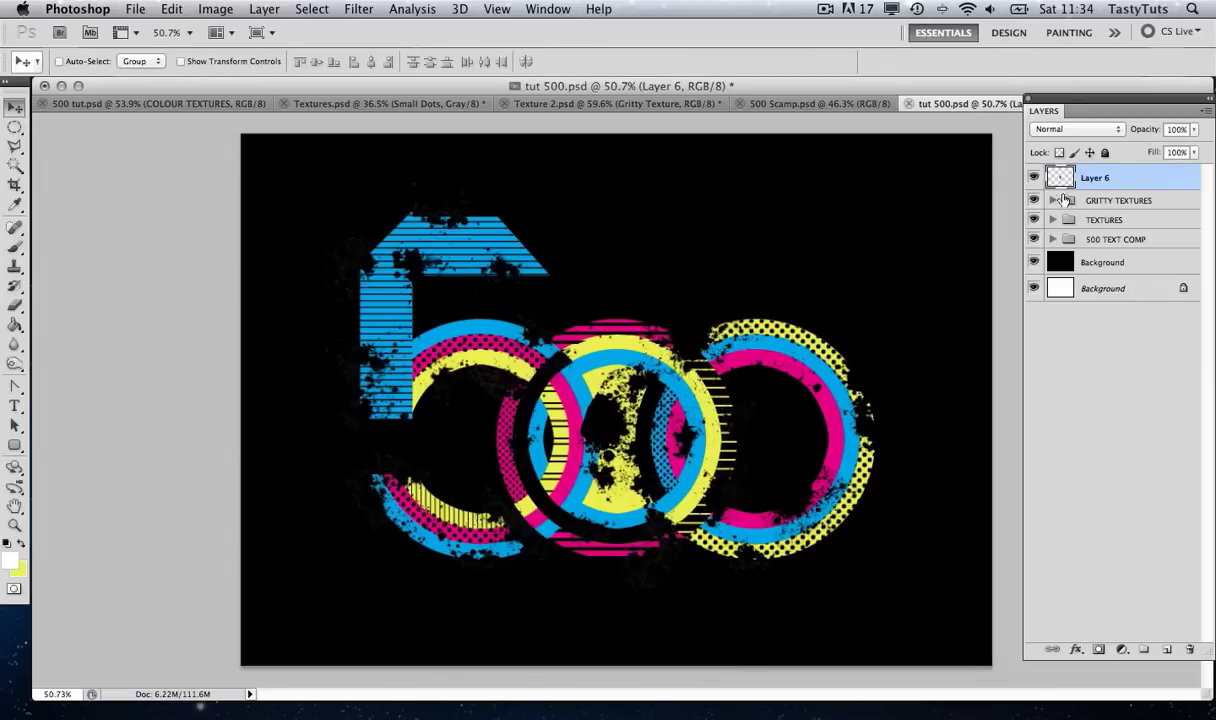
Give the pasted splatter layer a Color Overlay in the yellow sampled from the artwork's rings
{"action": "double_click", "coordinate": [1156, 181]}
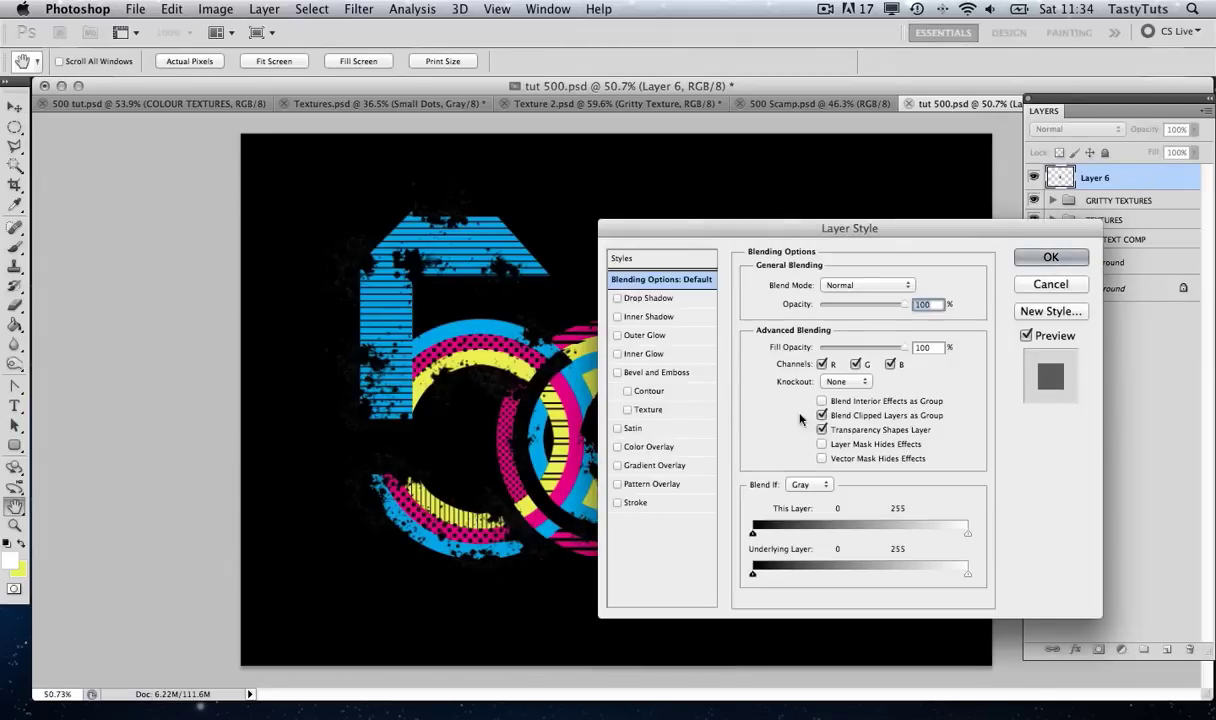
{"action": "left_click", "coordinate": [650, 447]}
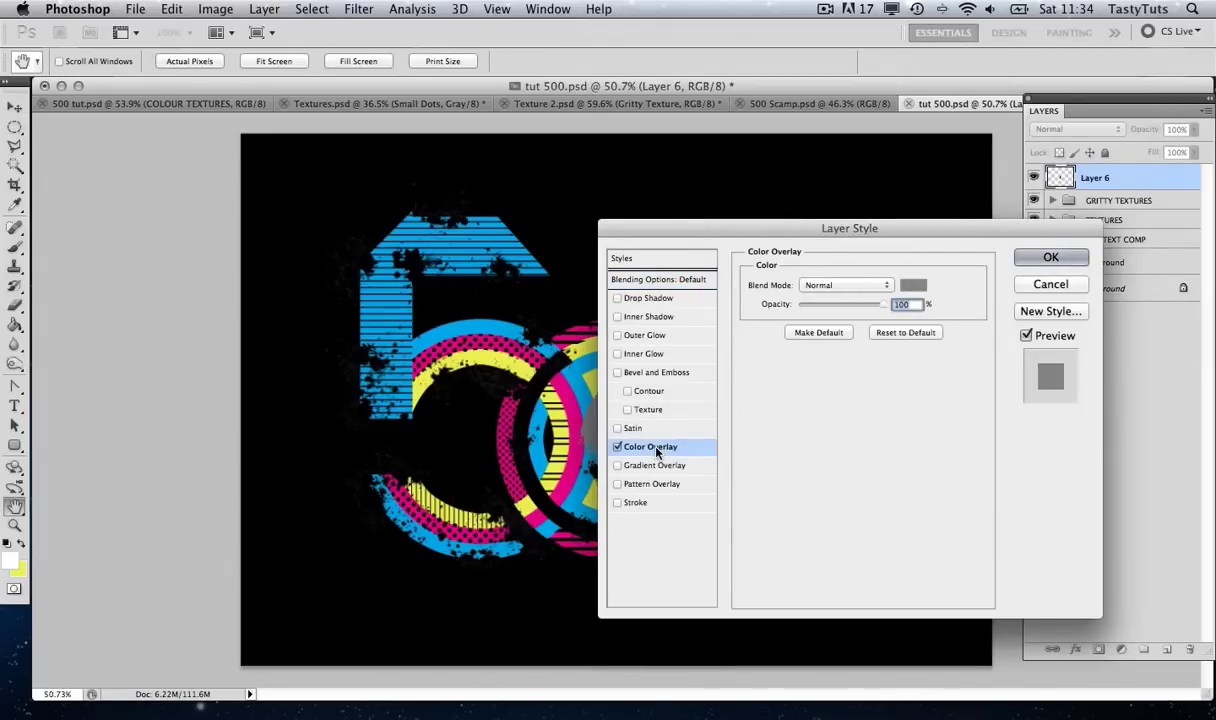
{"action": "left_click", "coordinate": [918, 290]}
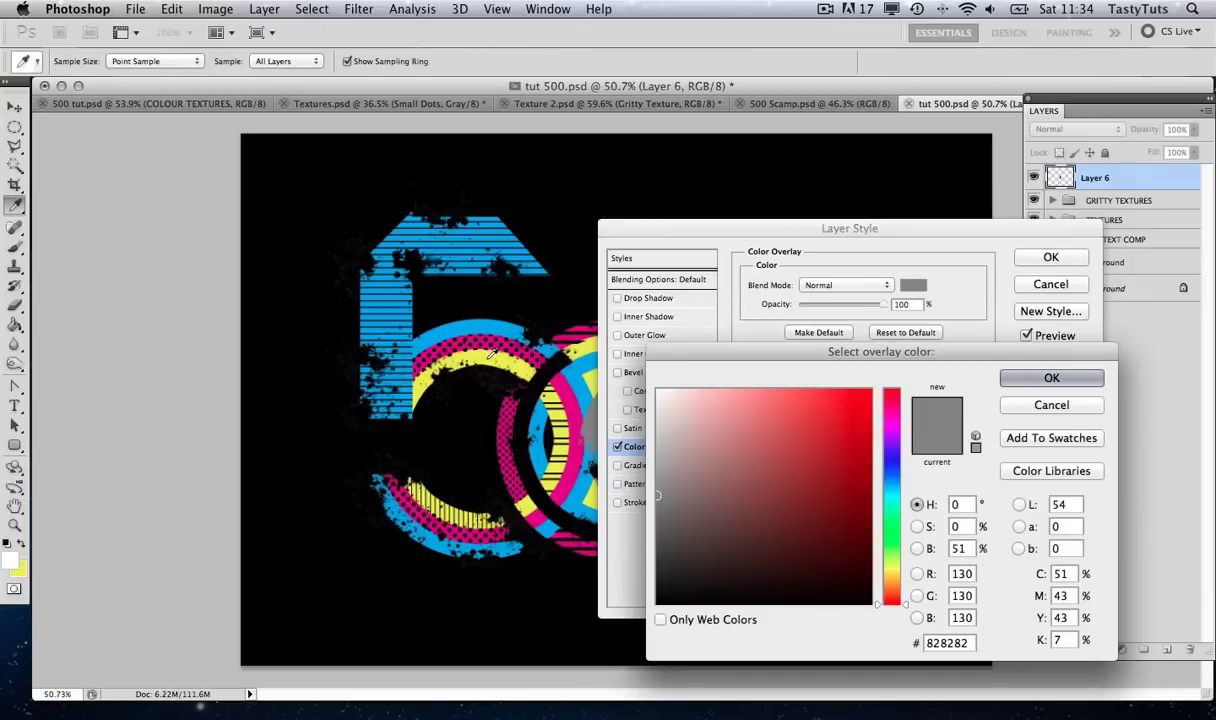
{"action": "left_click", "coordinate": [458, 347]}
{"action": "left_click", "coordinate": [1045, 378]}
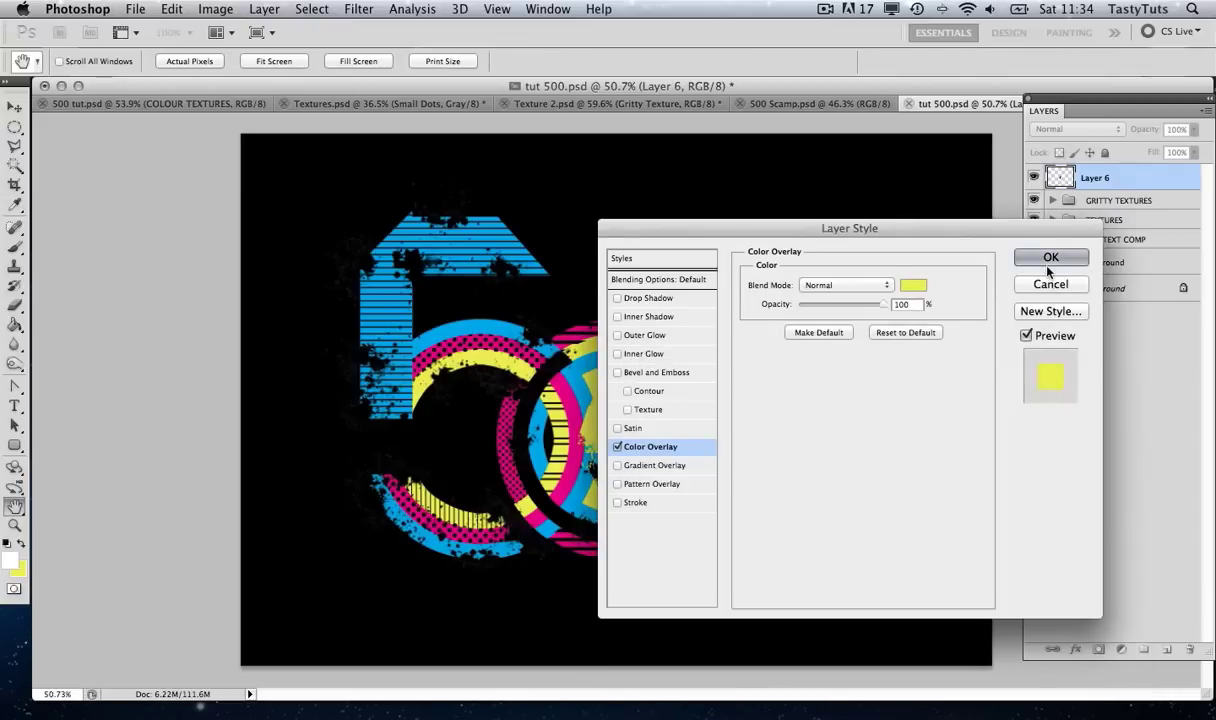
{"action": "left_click", "coordinate": [1047, 259]}
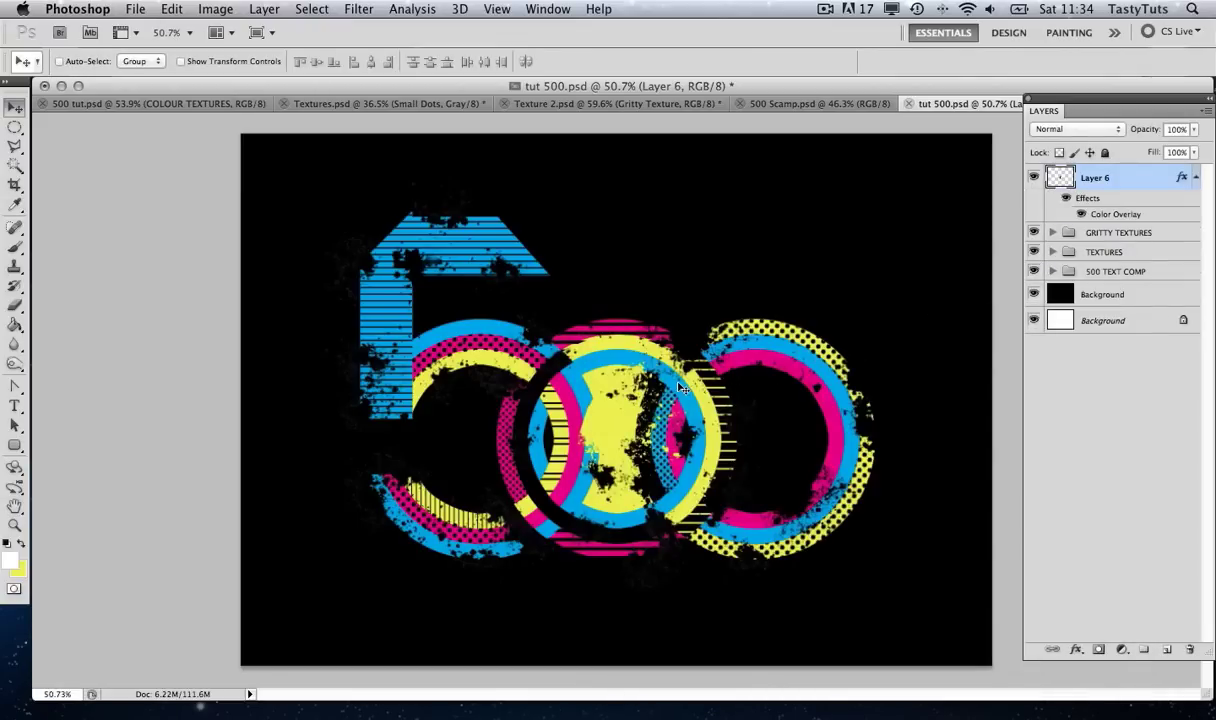
Move the yellow splatter to the outer right edge of the last 0 and reduce its height with Free Transform
{"action": "left_click_drag", "start_coordinate": [613, 427], "coordinate": [871, 482]}
{"action": "key", "text": "super+t"}
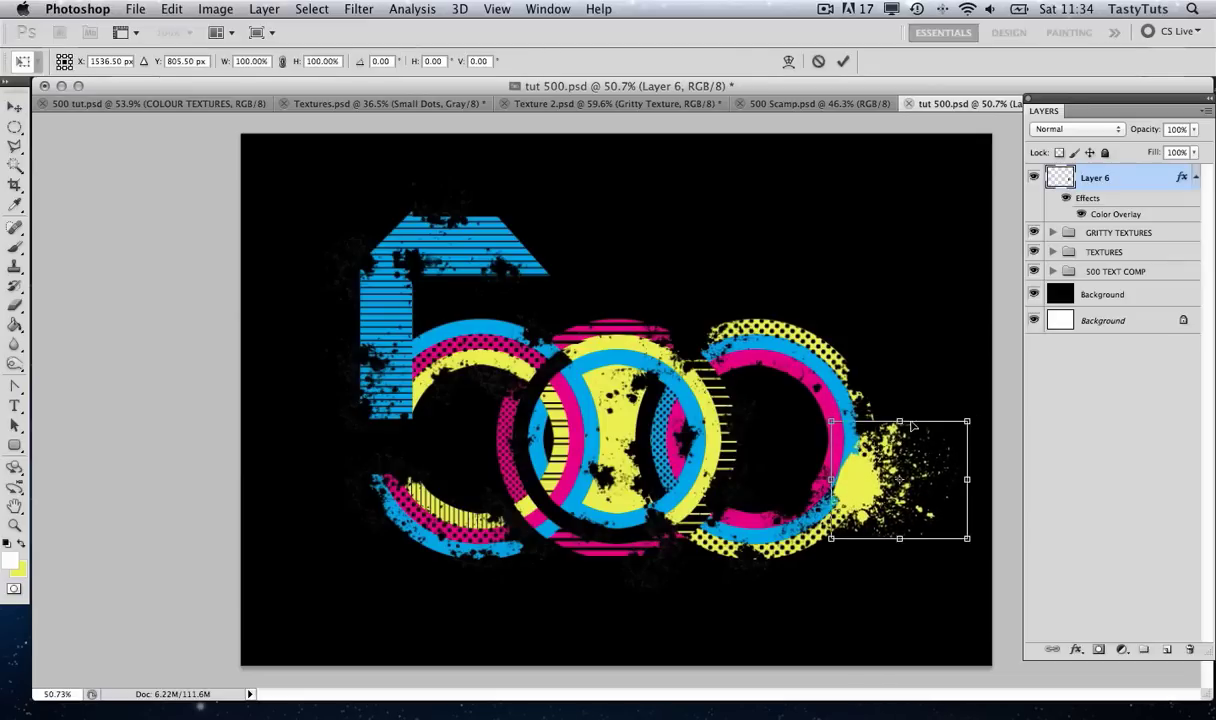
{"action": "left_click_drag", "start_coordinate": [899, 419], "coordinate": [900, 437]}
{"action": "left_click_drag", "start_coordinate": [973, 430], "coordinate": [974, 434]}
{"action": "key", "text": "Return"}
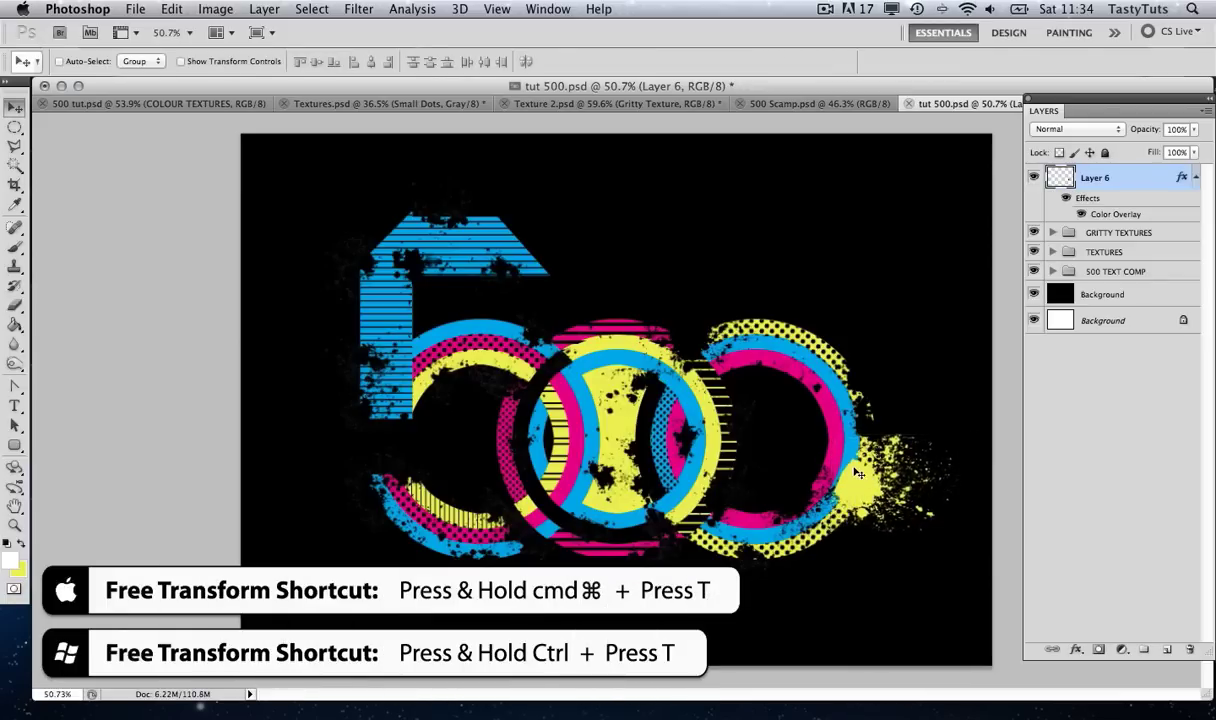
Erase the solid inner part of the yellow splatter that overlaps the last 0's rings, using the Eraser in Pencil mode at size 100
{"action": "left_click", "coordinate": [15, 305]}
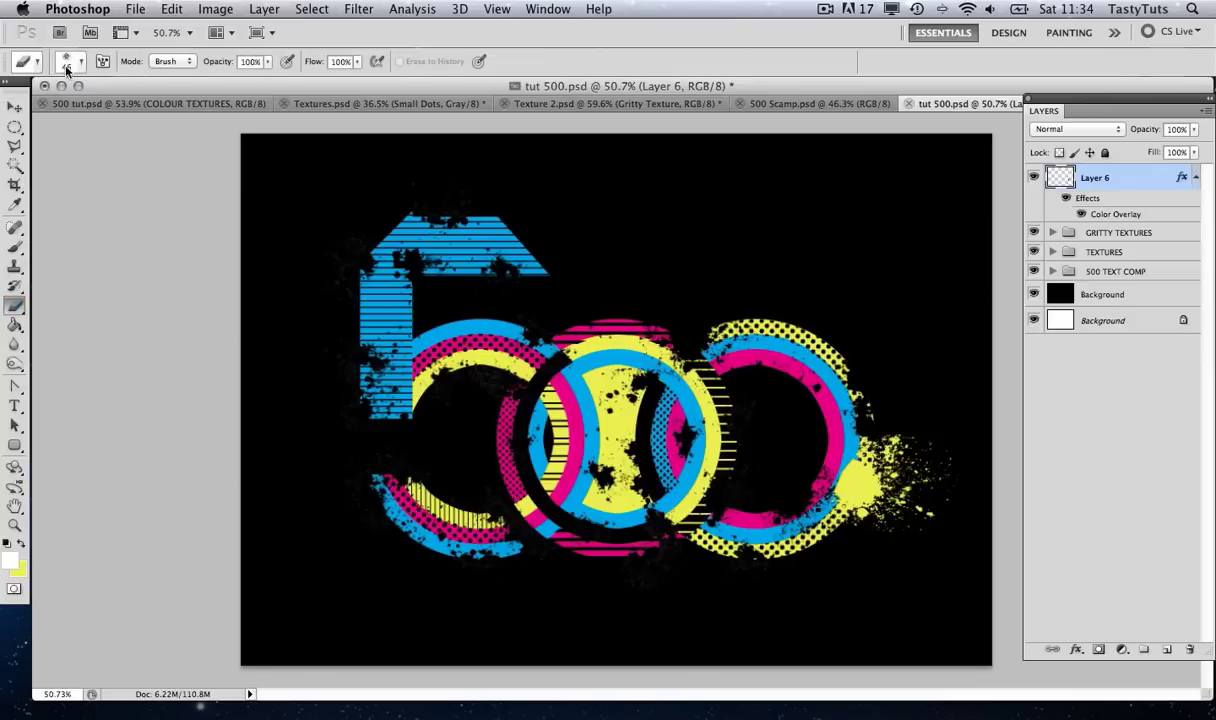
{"action": "left_click", "coordinate": [196, 64]}
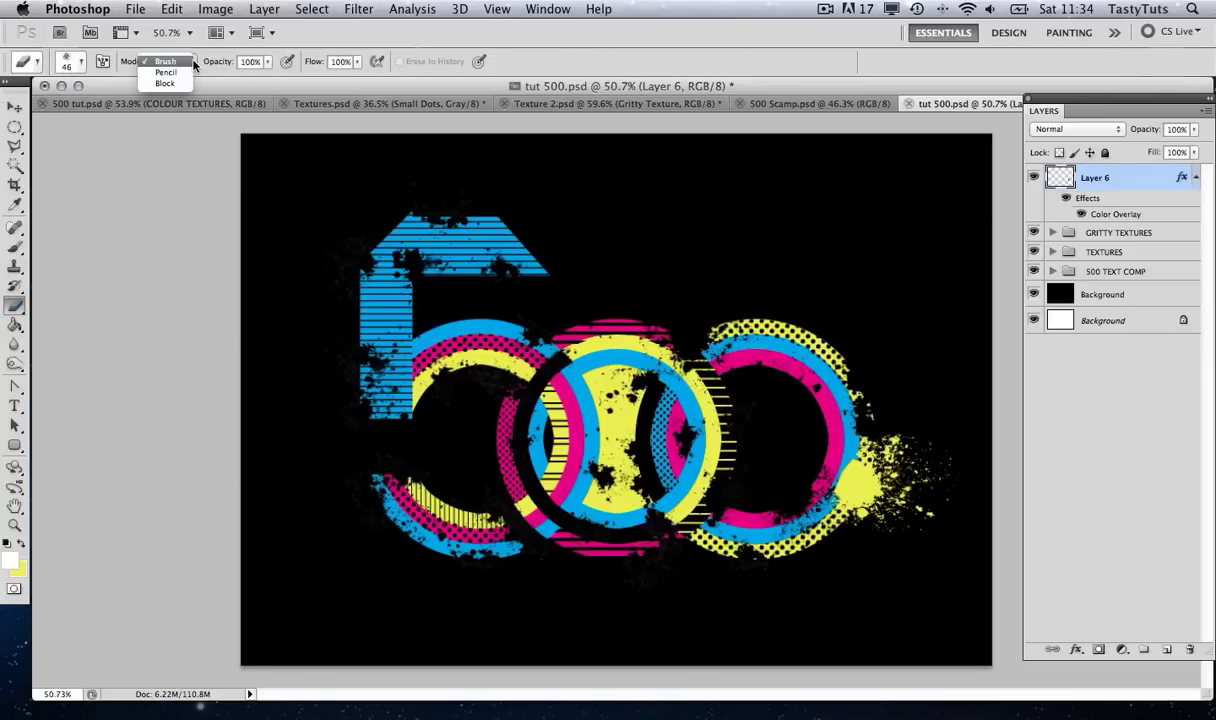
{"action": "left_click", "coordinate": [175, 74]}
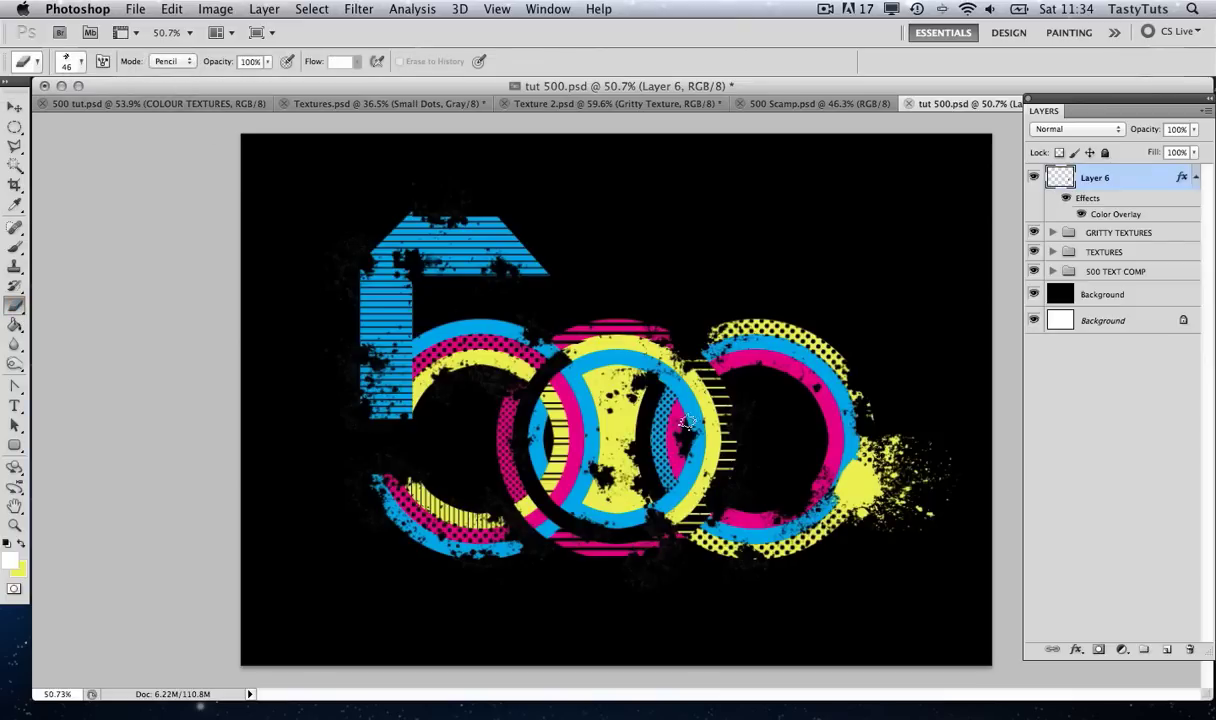
{"action": "key", "text": "bracketright"}
{"action": "key", "text": "bracketright"}
{"action": "key", "text": "bracketright"}
{"action": "key", "text": "bracketright"}
{"action": "key", "text": "bracketright"}
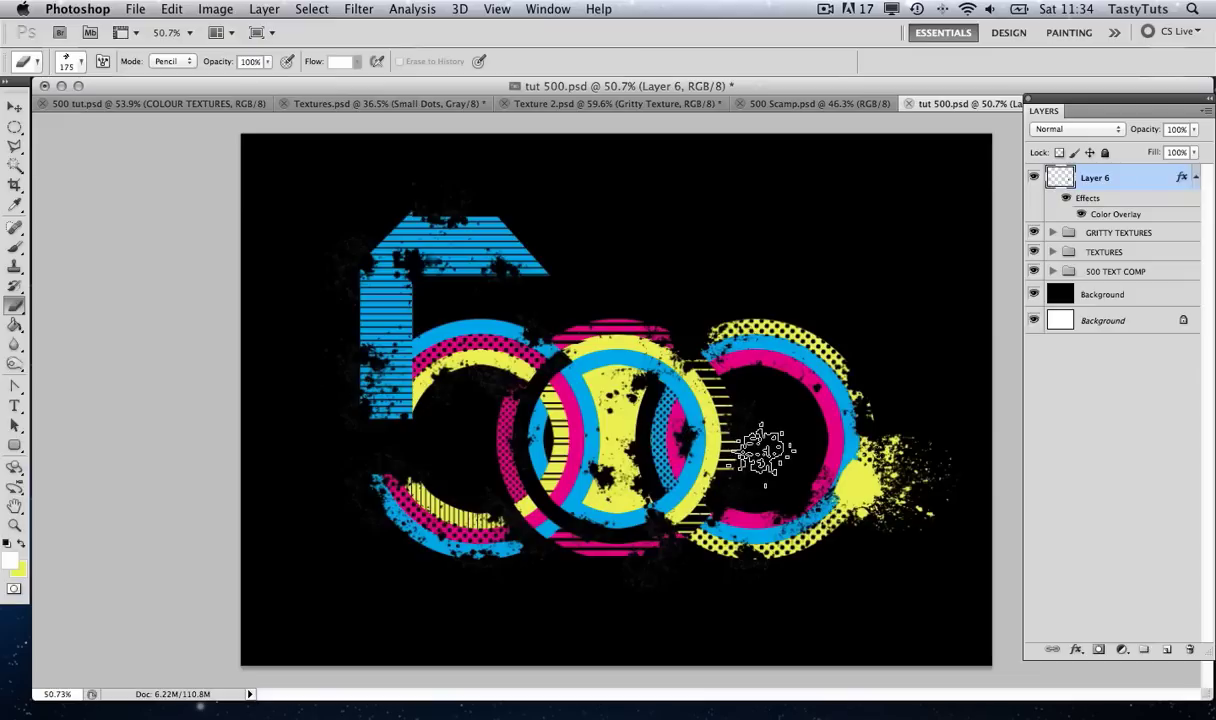
{"action": "key", "text": "bracketleft"}
{"action": "key", "text": "bracketleft"}
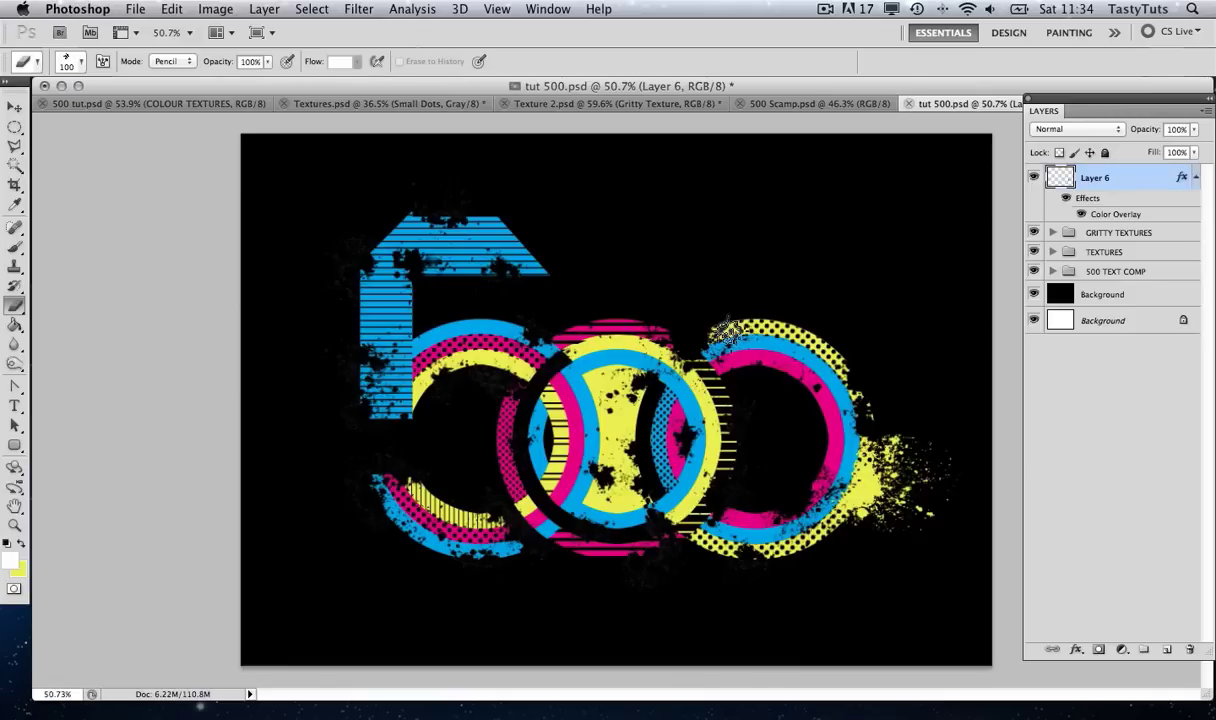
Duplicate the yellow splatter to the top of the middle 0 and rotate it with Free Transform so it bursts upward
{"action": "key", "text": "v"}
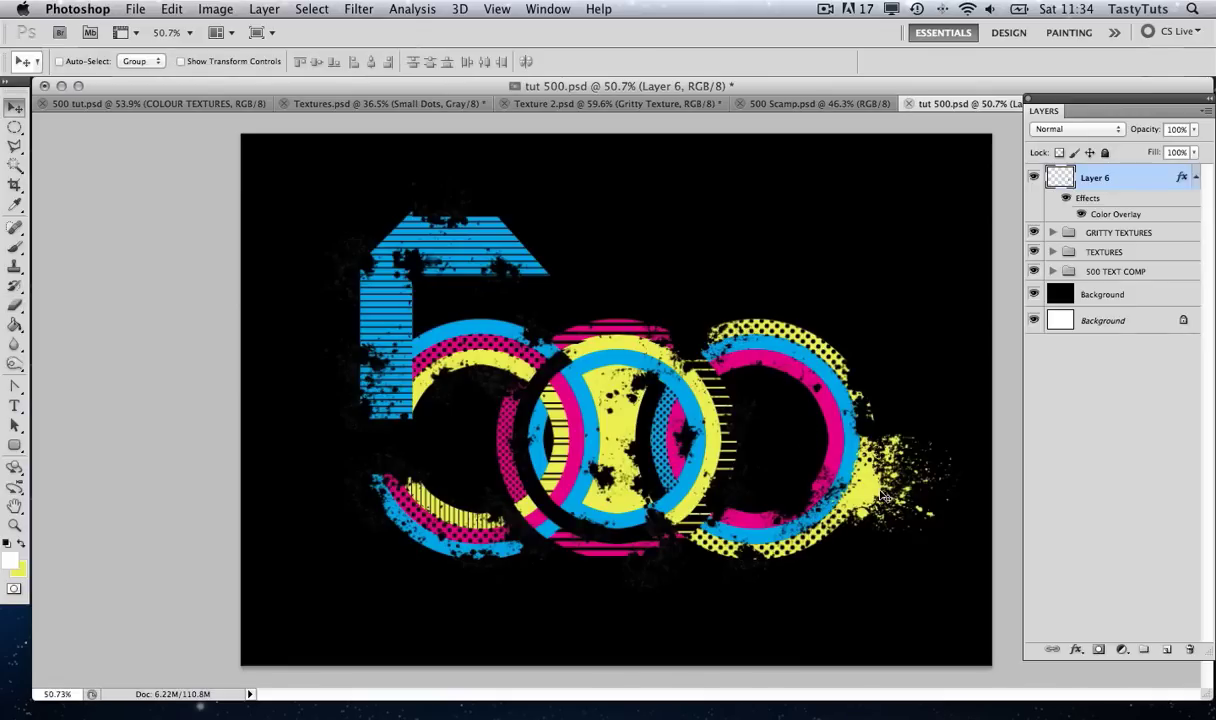
{"action": "left_click_drag", "start_coordinate": [880, 497], "coordinate": [662, 328]}
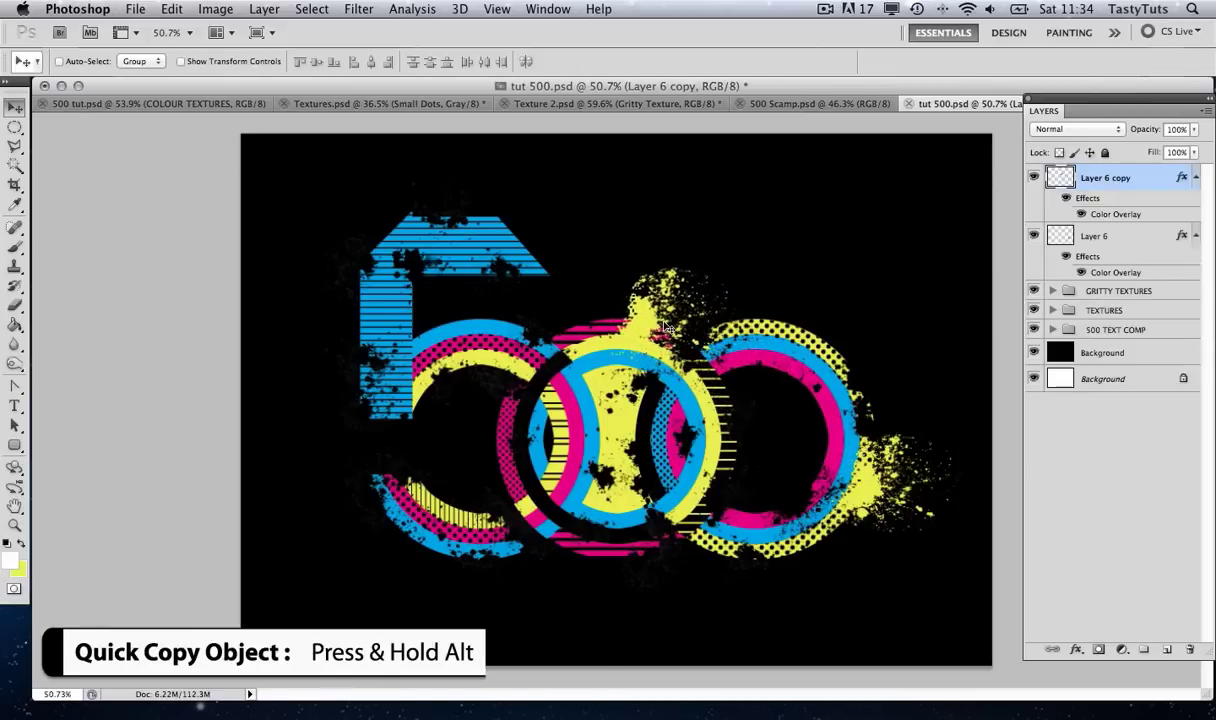
{"action": "key", "text": "super+t"}
{"action": "left_click_drag", "start_coordinate": [775, 357], "coordinate": [748, 232]}
{"action": "left_click_drag", "start_coordinate": [725, 339], "coordinate": [691, 306]}
{"action": "key", "text": "Return"}
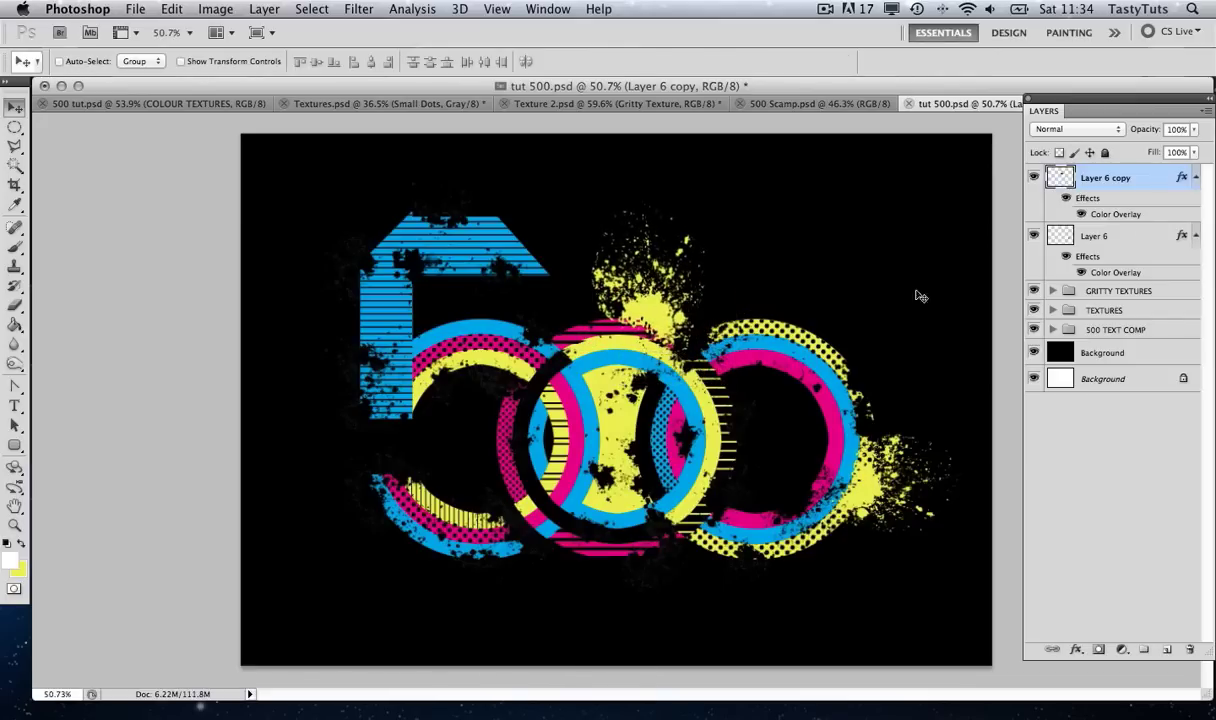
Change the upper splatter copy's Color Overlay to the magenta sampled from the artwork's rings
{"action": "double_click", "coordinate": [1138, 181]}
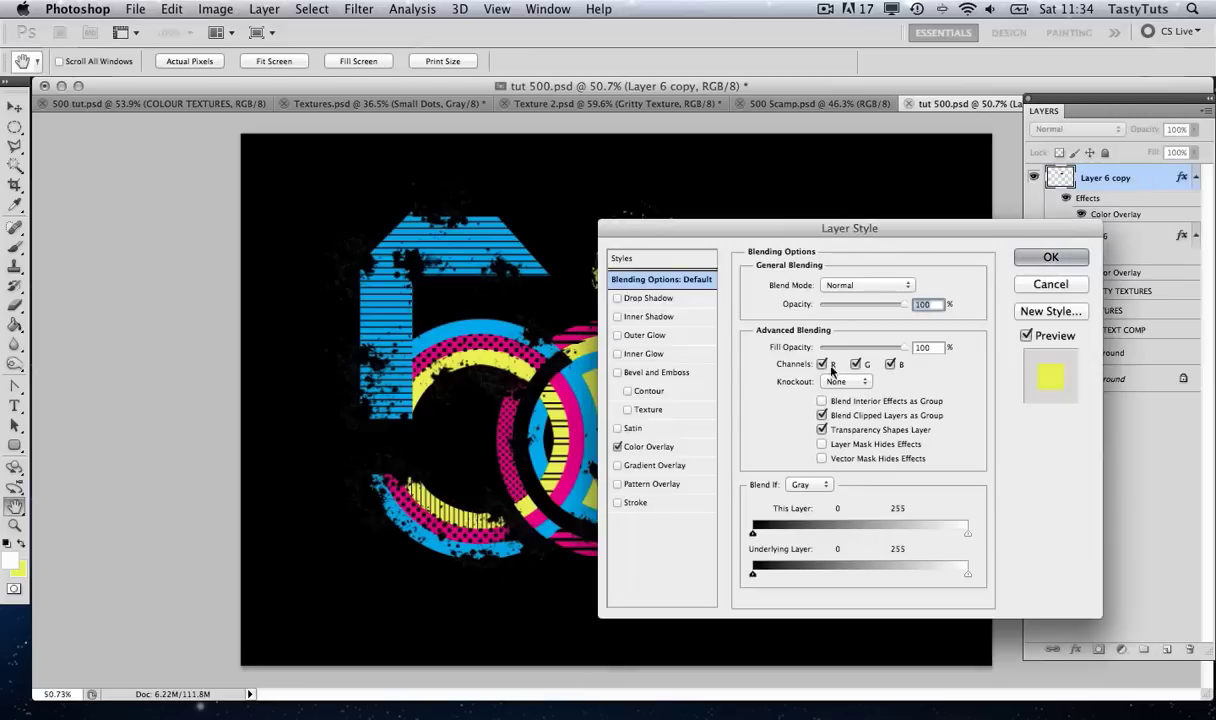
{"action": "left_click", "coordinate": [633, 446]}
{"action": "left_click", "coordinate": [912, 289]}
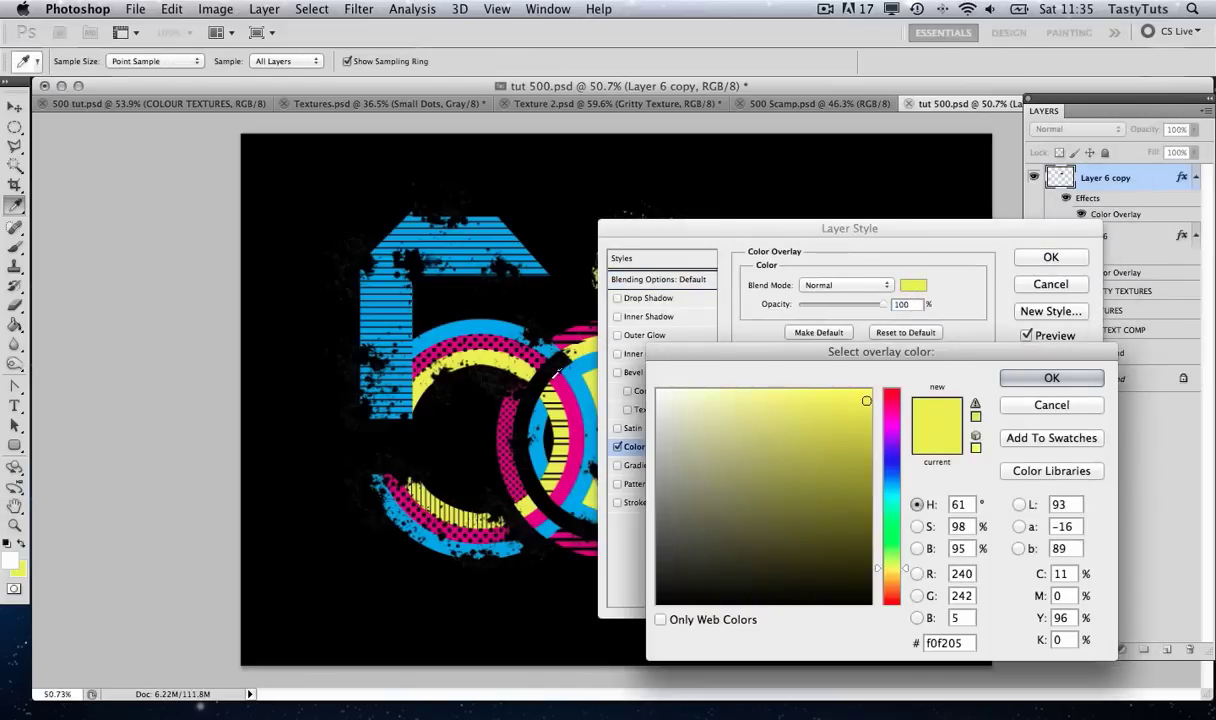
{"action": "left_click", "coordinate": [569, 395]}
{"action": "left_click", "coordinate": [1045, 378]}
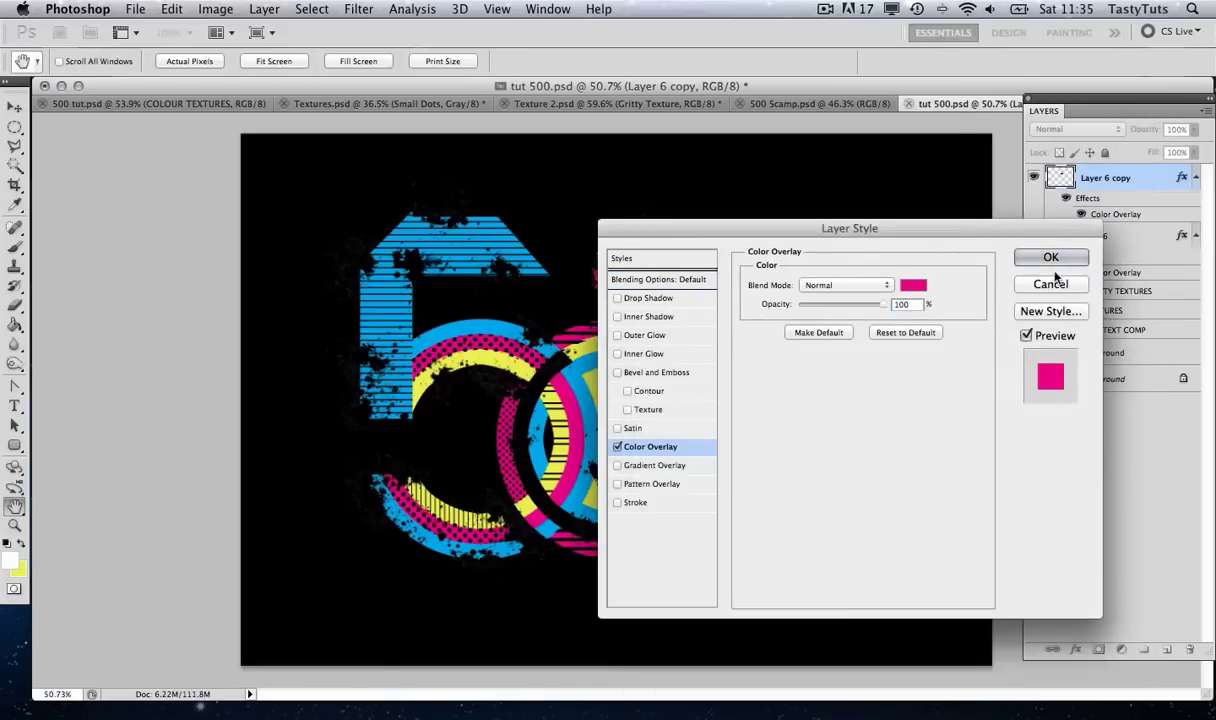
{"action": "left_click", "coordinate": [1048, 257]}
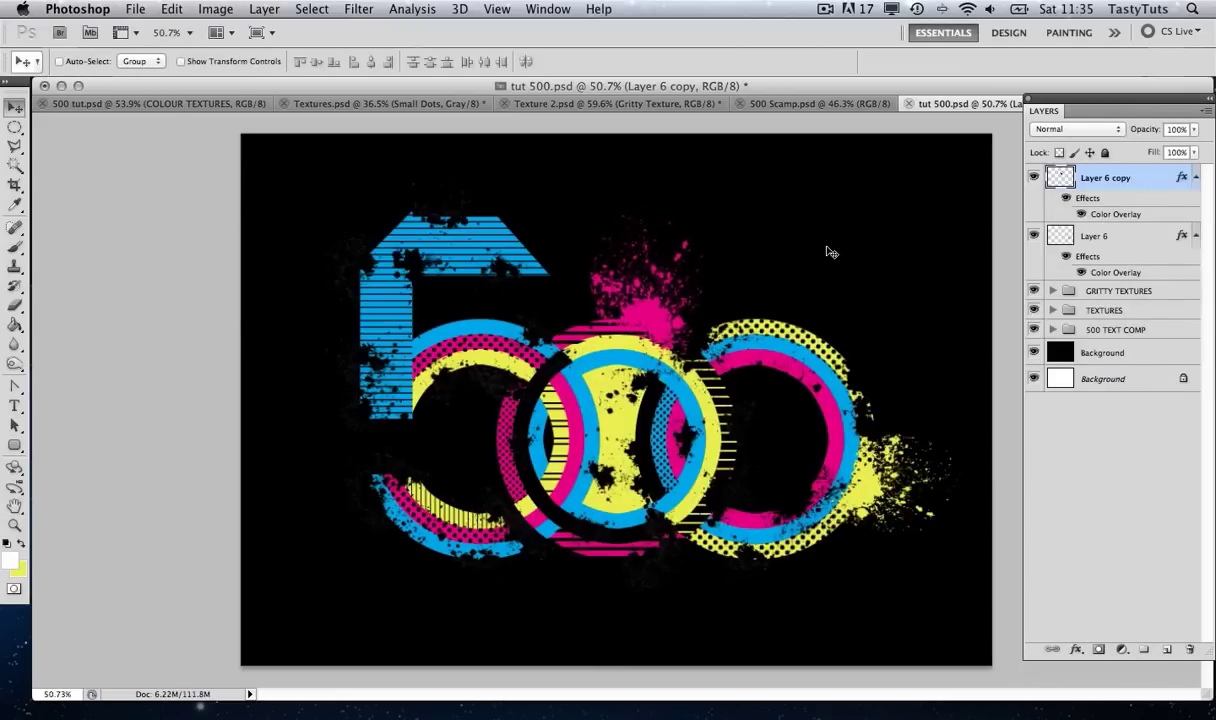
Lasso the fine speckles above and left of the large left-hand splatter in Texture 2.psd and copy them
{"action": "key", "text": "z"}
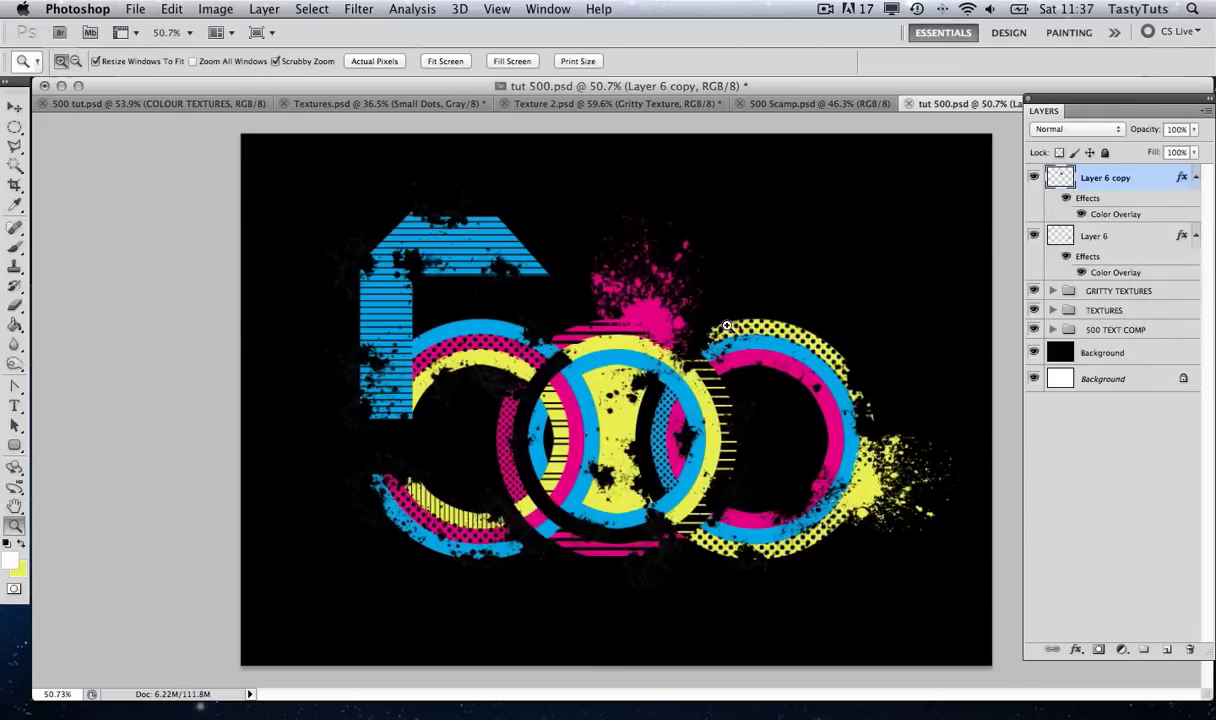
{"action": "left_click", "coordinate": [688, 328]}
{"action": "left_click_drag", "start_coordinate": [701, 323], "coordinate": [531, 268]}
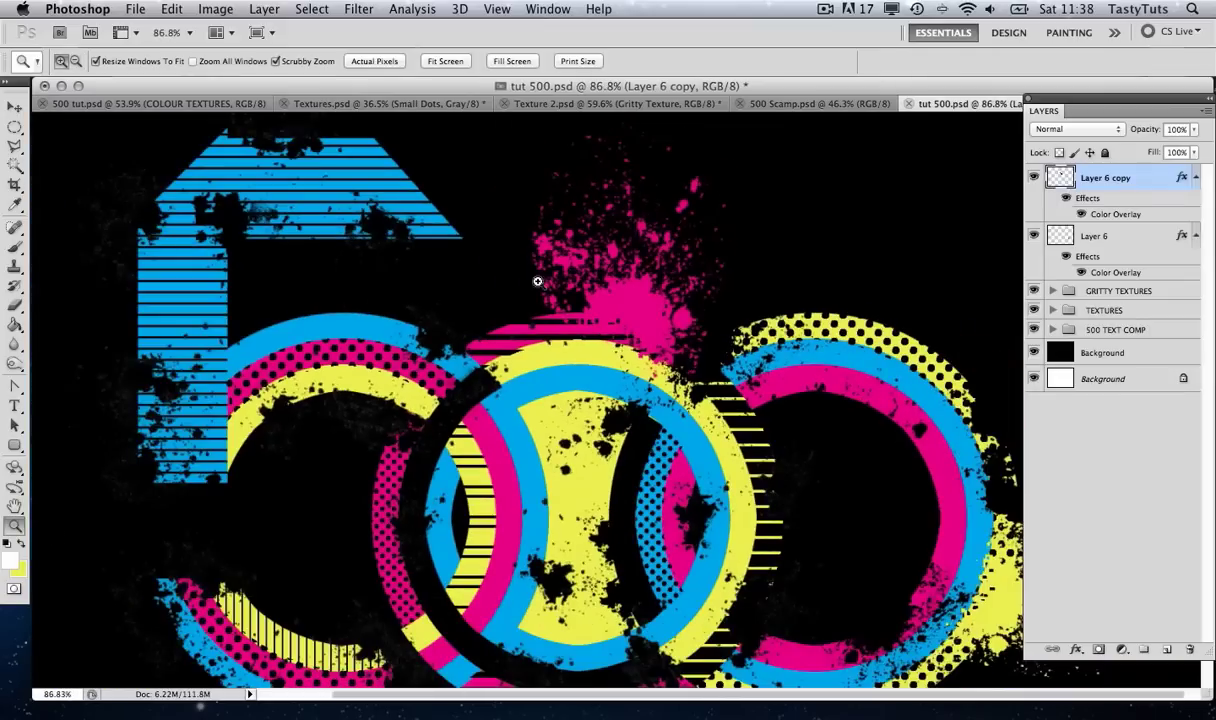
{"action": "scroll", "coordinate": [726, 270], "scroll_direction": "down", "scroll_amount": 1}
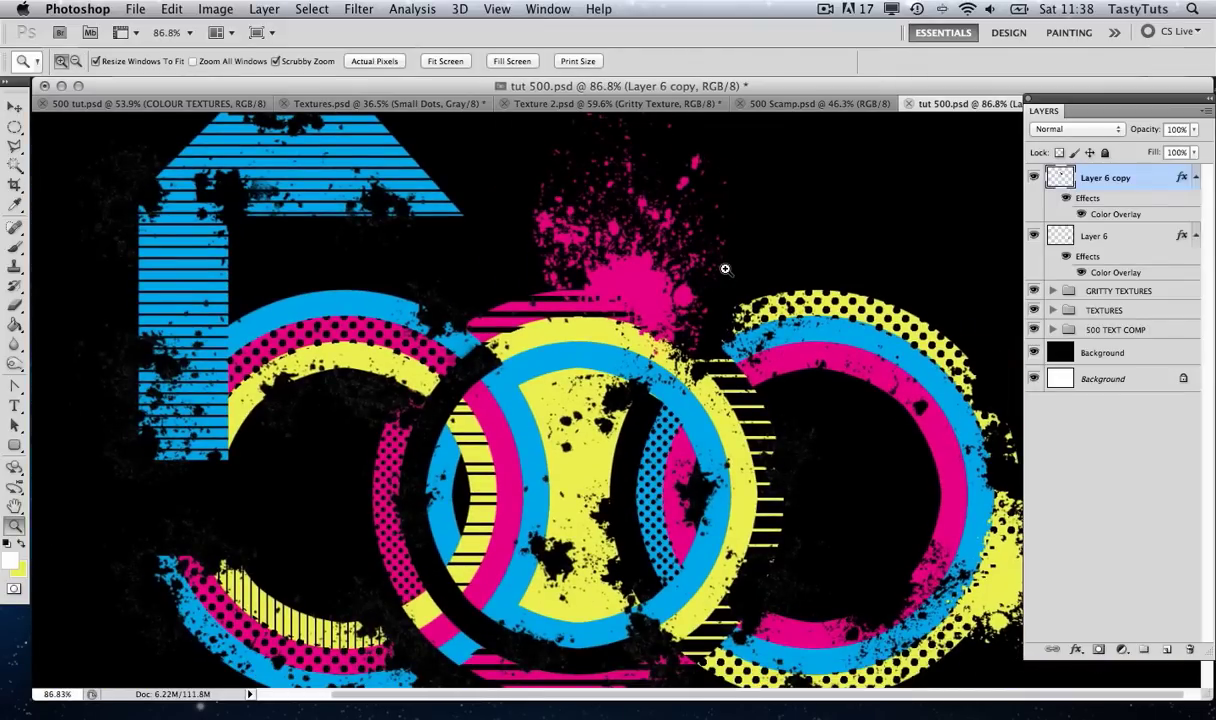
{"action": "left_click", "coordinate": [572, 102]}
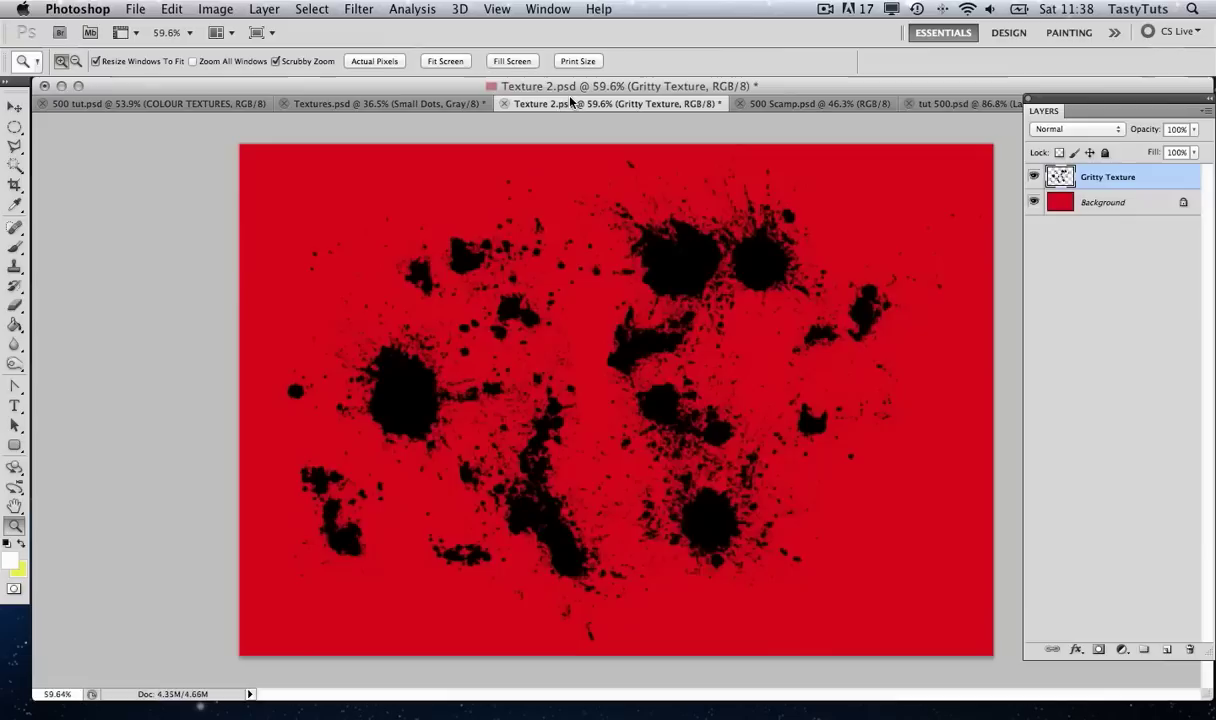
{"action": "left_click_drag", "start_coordinate": [369, 365], "coordinate": [399, 347]}
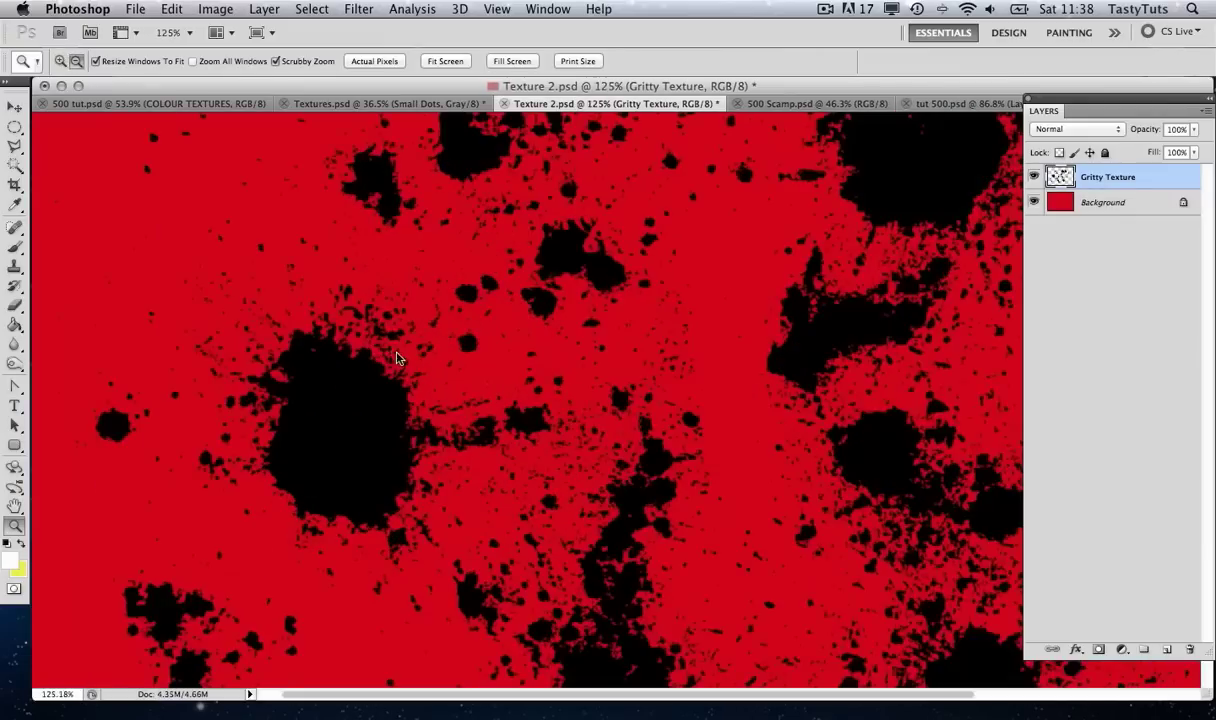
{"action": "key", "text": "l"}
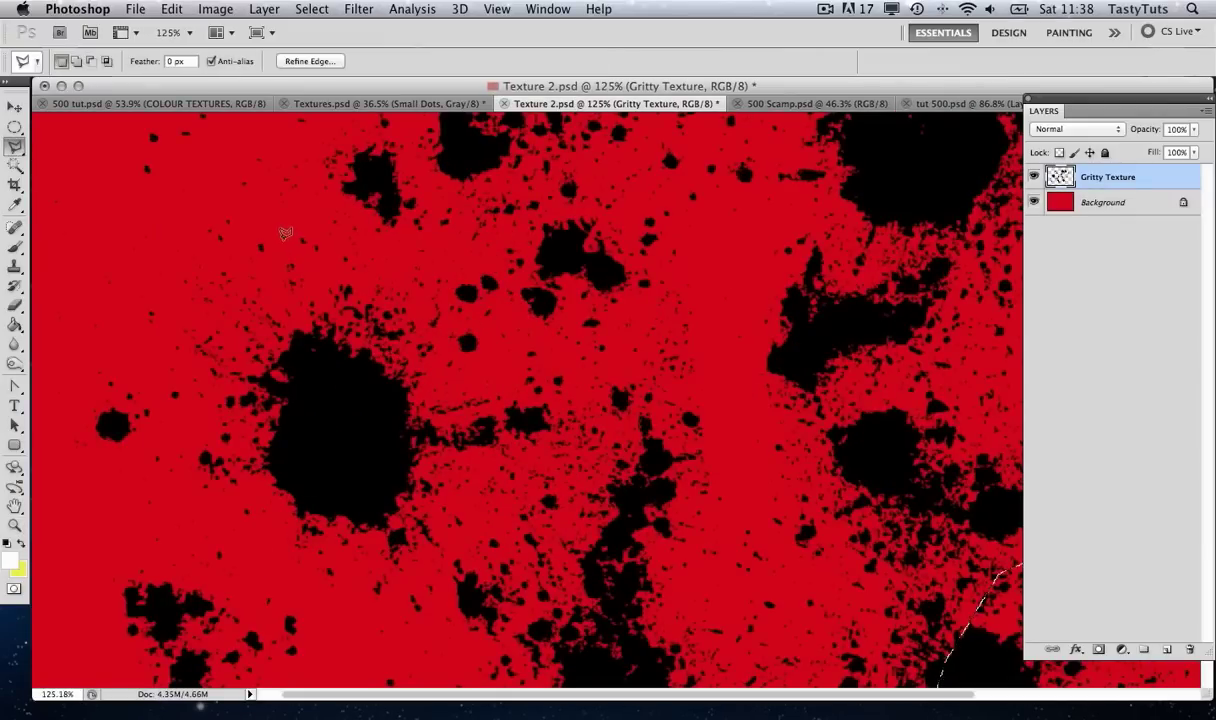
{"action": "left_click_drag", "start_coordinate": [282, 240], "coordinate": [274, 297]}
{"action": "mouse_move", "coordinate": [143, 328]}
{"action": "left_mouse_down"}
{"action": "mouse_move", "coordinate": [102, 309]}
{"action": "mouse_move", "coordinate": [91, 268]}
{"action": "left_mouse_up"}
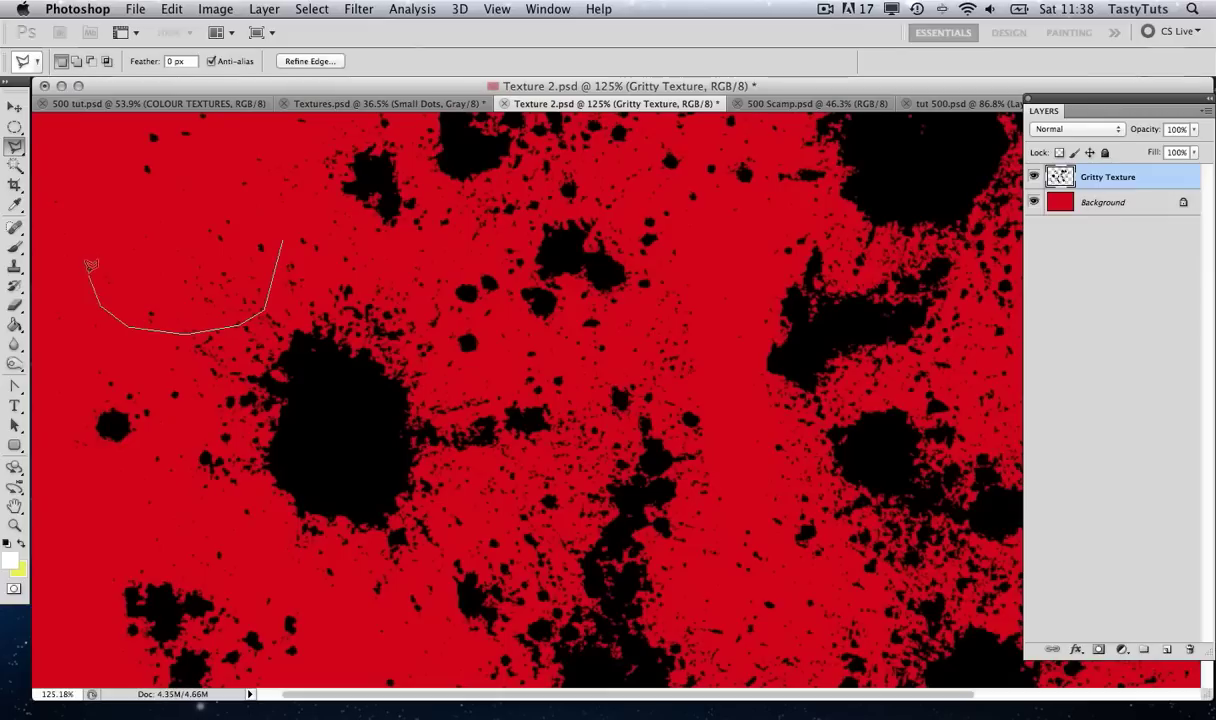
{"action": "mouse_move", "coordinate": [231, 202]}
{"action": "left_mouse_down"}
{"action": "mouse_move", "coordinate": [288, 217]}
{"action": "mouse_move", "coordinate": [286, 233]}
{"action": "left_mouse_up"}
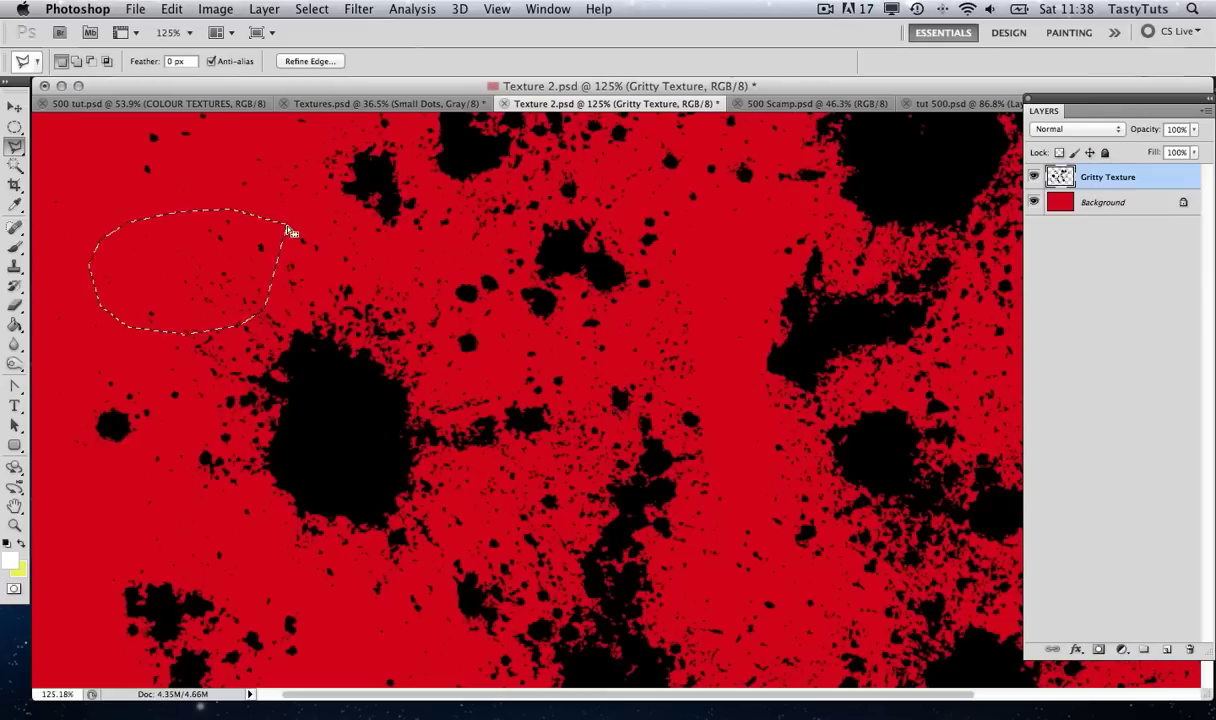
Paste the fine speckles into tut 500.psd as a new layer and give it a Color Overlay in the rings' magenta
{"action": "left_click", "coordinate": [960, 103]}
{"action": "key", "text": "super+alt+shift+n"}
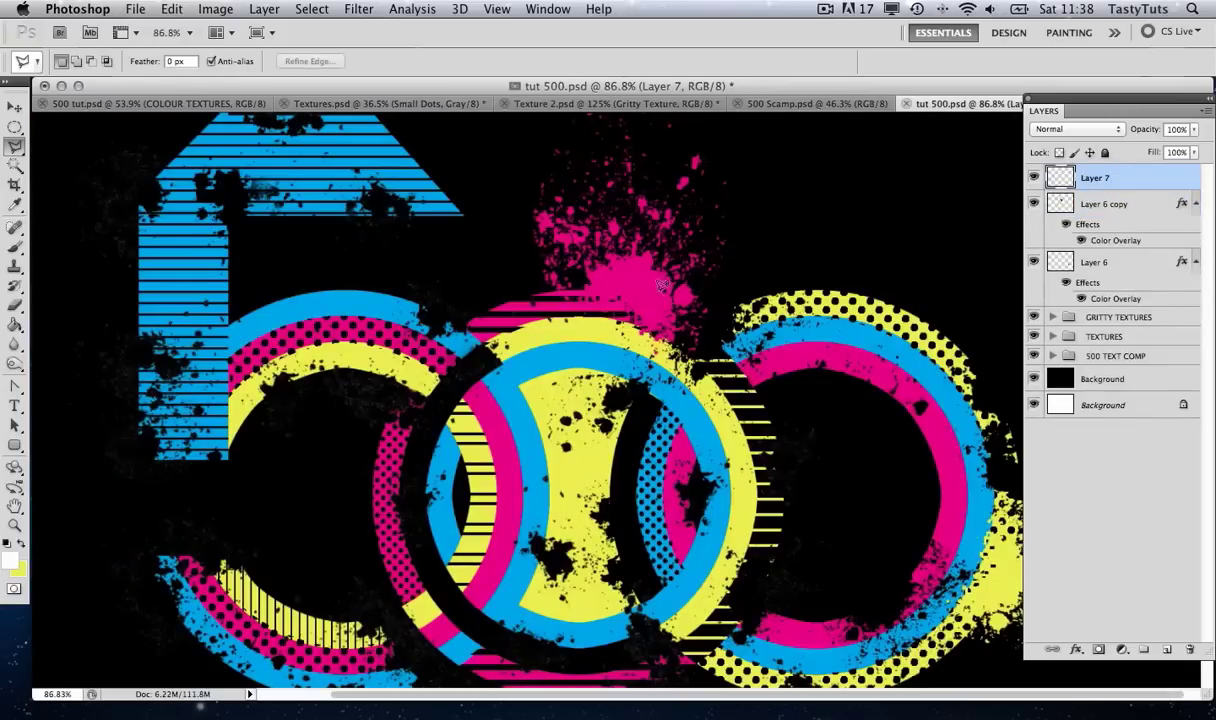
{"action": "double_click", "coordinate": [1133, 178]}
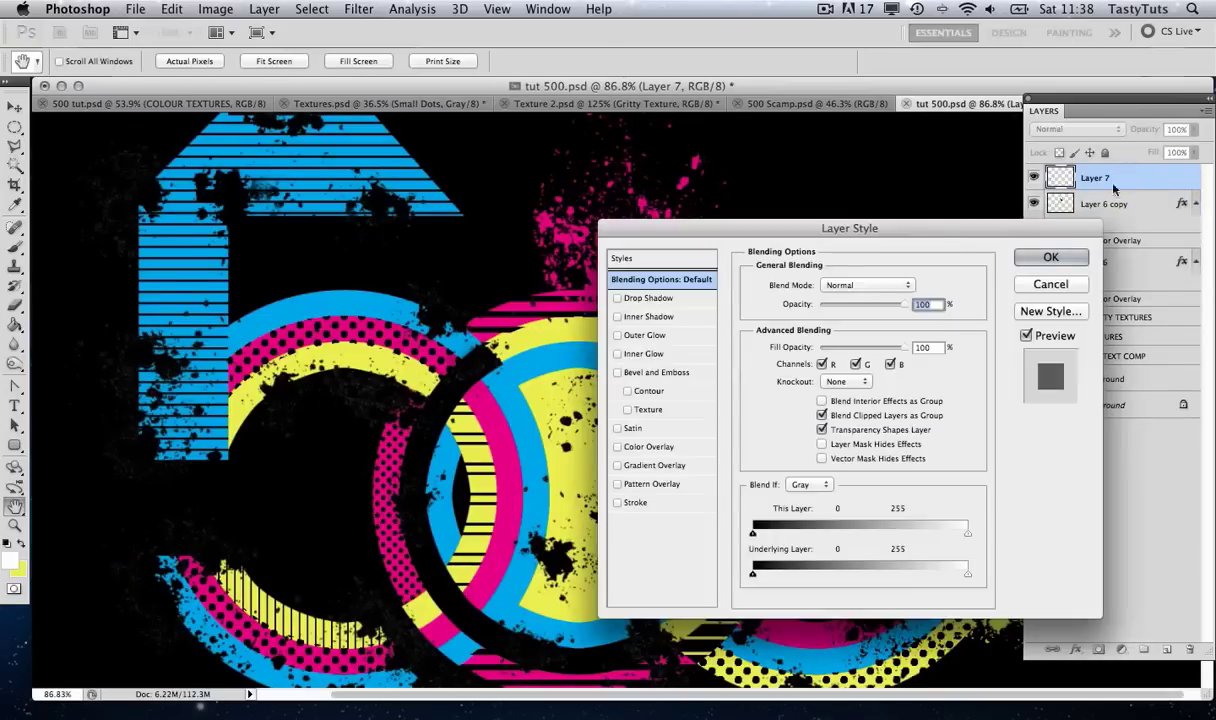
{"action": "left_click", "coordinate": [650, 446]}
{"action": "left_click", "coordinate": [913, 285]}
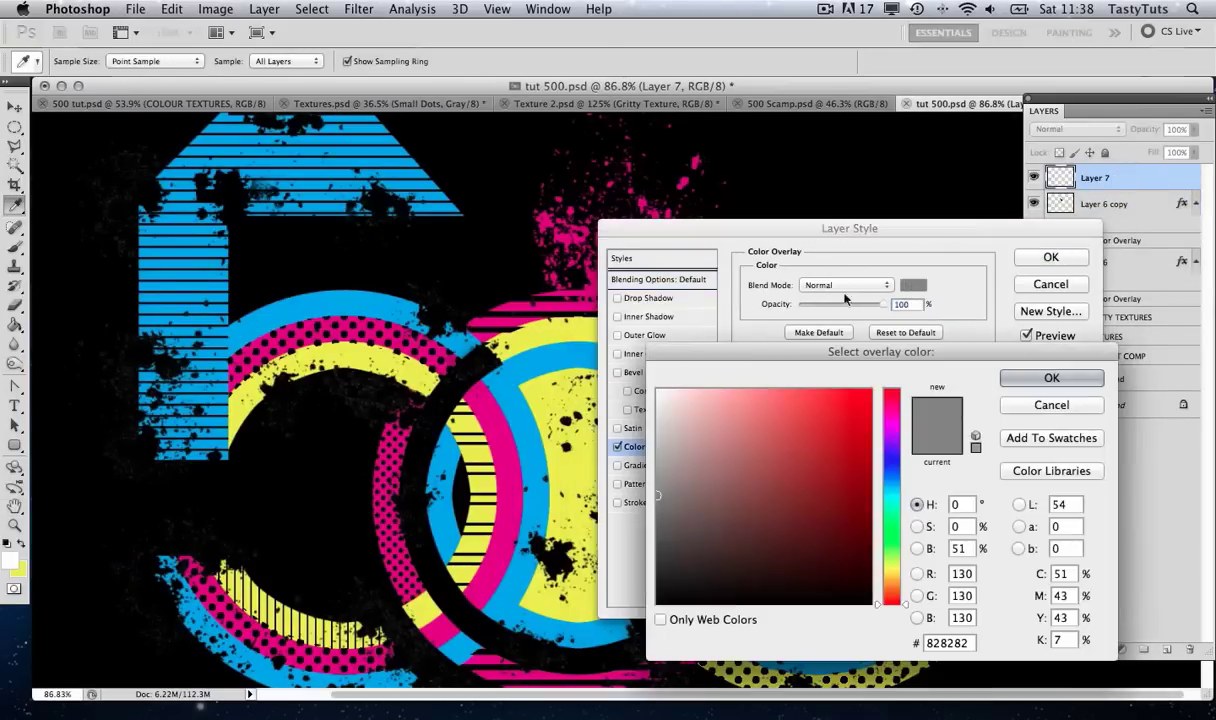
{"action": "left_click", "coordinate": [459, 377]}
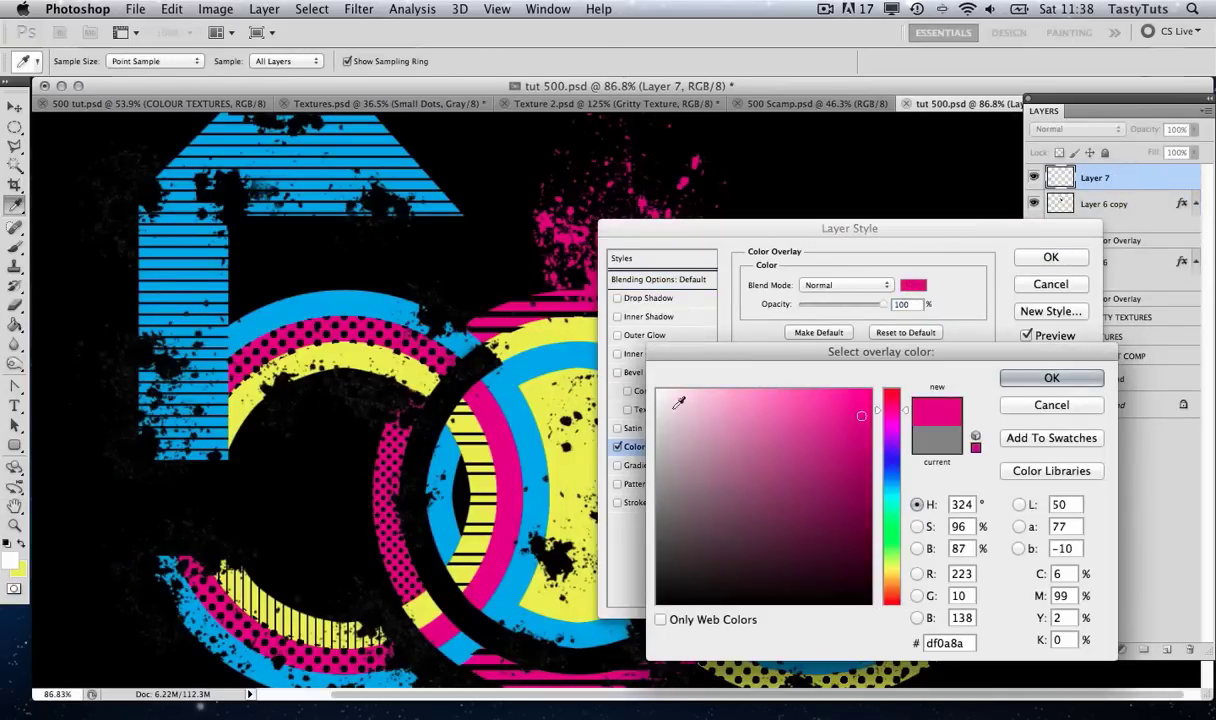
{"action": "left_click", "coordinate": [1051, 377]}
{"action": "left_click", "coordinate": [1051, 257]}
Move the magenta speckles to the left side of the magenta splatter and rotate them clockwise with Free Transform
{"action": "key", "text": "l"}
{"action": "key", "text": "v"}
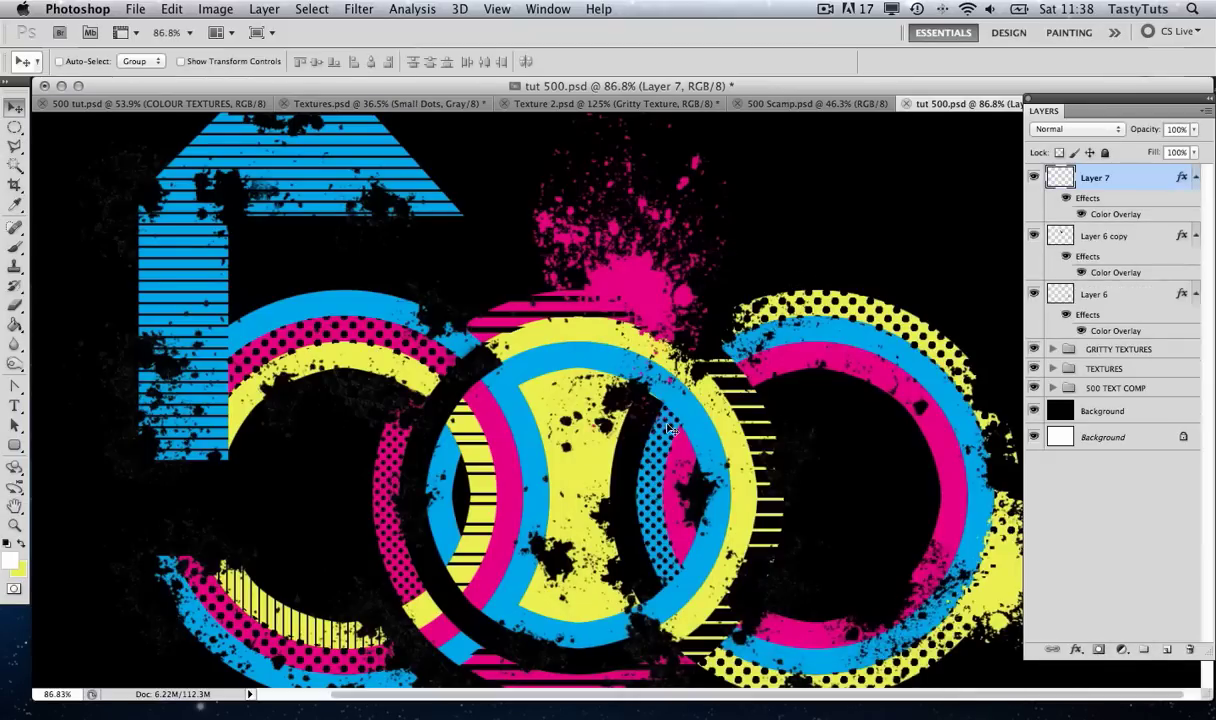
{"action": "left_click_drag", "start_coordinate": [543, 284], "coordinate": [602, 289]}
{"action": "key", "text": "super+t"}
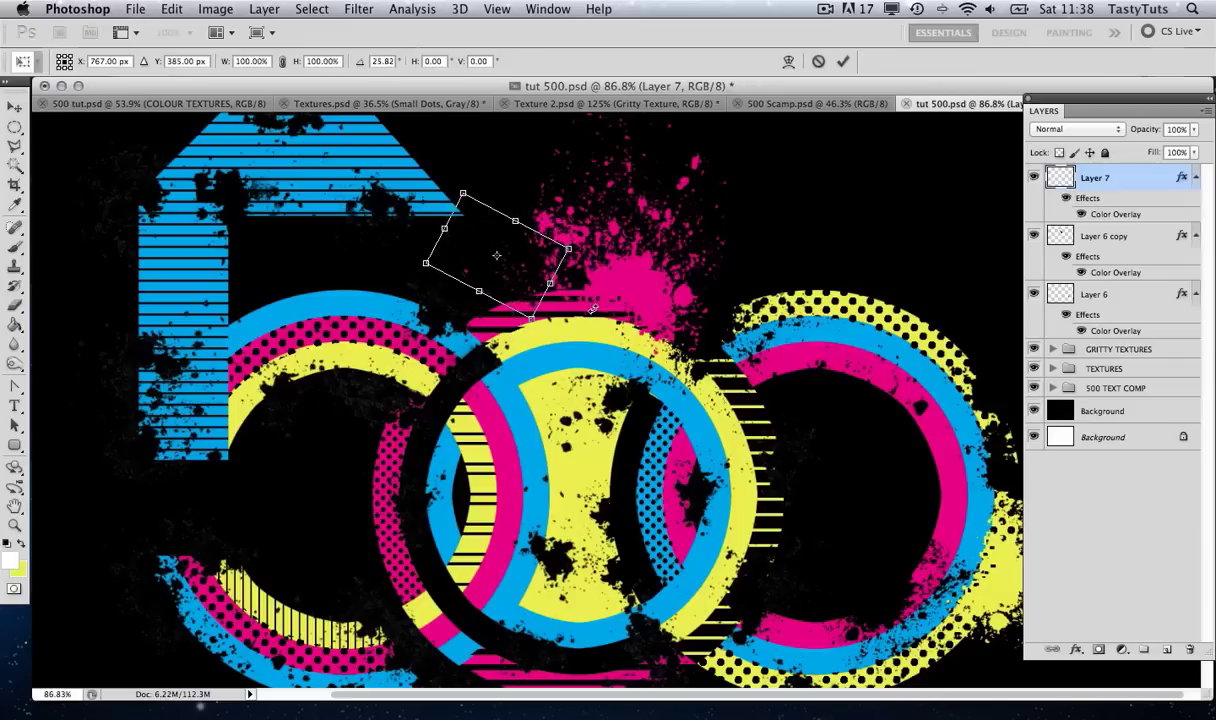
{"action": "key", "text": "Return"}
Duplicate the magenta speckles twice around the magenta splatter, placing and rotating the second copy on its right side
{"action": "left_click_drag", "start_coordinate": [524, 296], "coordinate": [552, 276]}
{"action": "left_click_drag", "start_coordinate": [628, 352], "coordinate": [542, 316]}
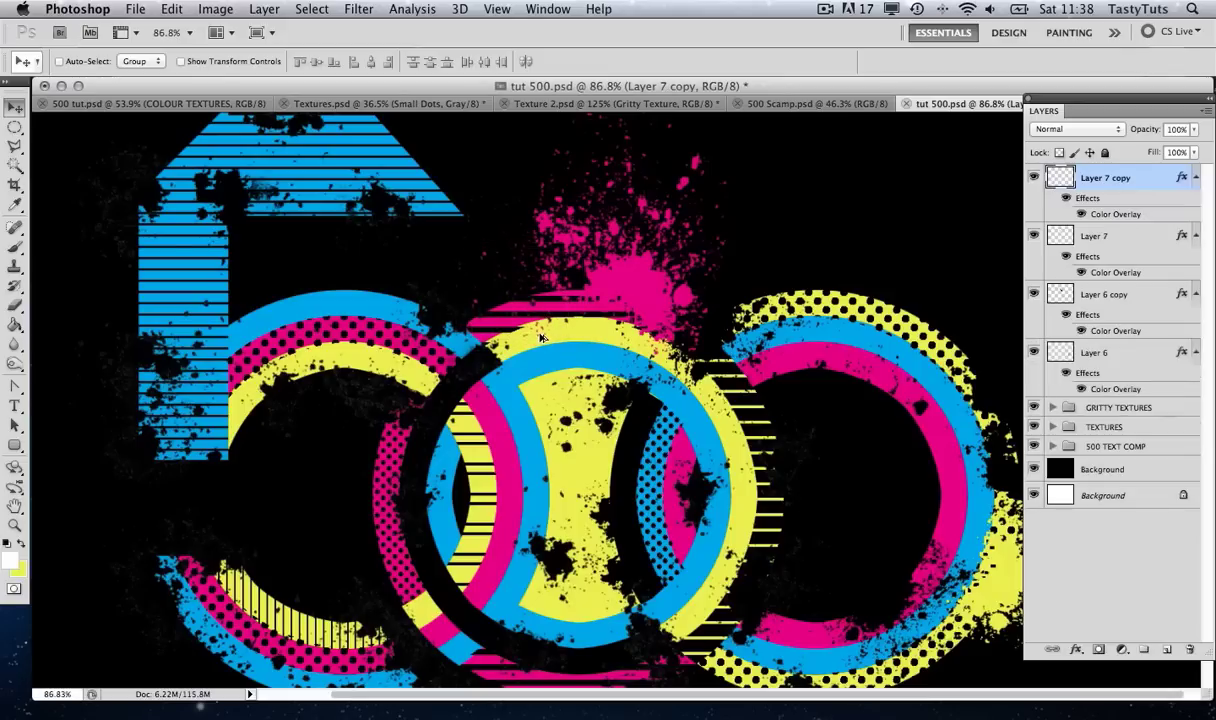
{"action": "left_click_drag", "start_coordinate": [745, 347], "coordinate": [777, 287]}
{"action": "key", "text": "ctrl+t"}
{"action": "left_click_drag", "start_coordinate": [868, 213], "coordinate": [789, 371]}
{"action": "key", "text": "Return"}
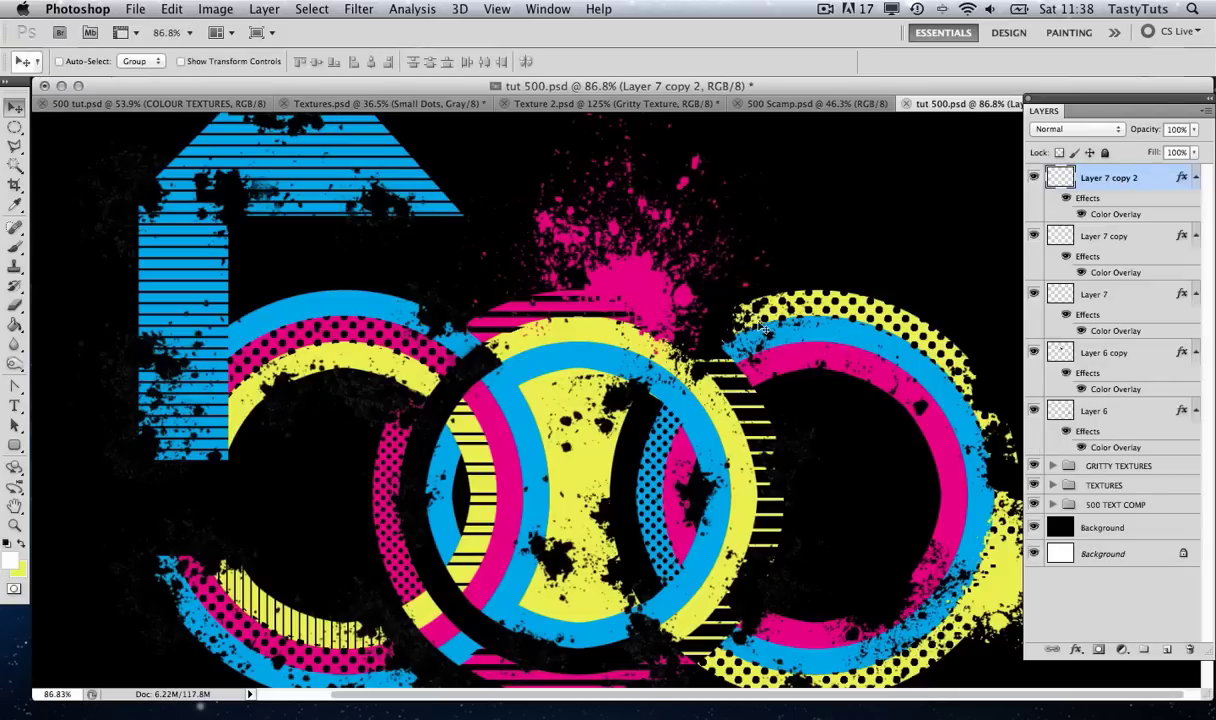
Duplicate the speckles to the lower right of the last 0 and change the copy's Color Overlay to the rings' yellow
{"action": "scroll", "coordinate": [770, 290], "scroll_direction": "down", "scroll_amount": 5}
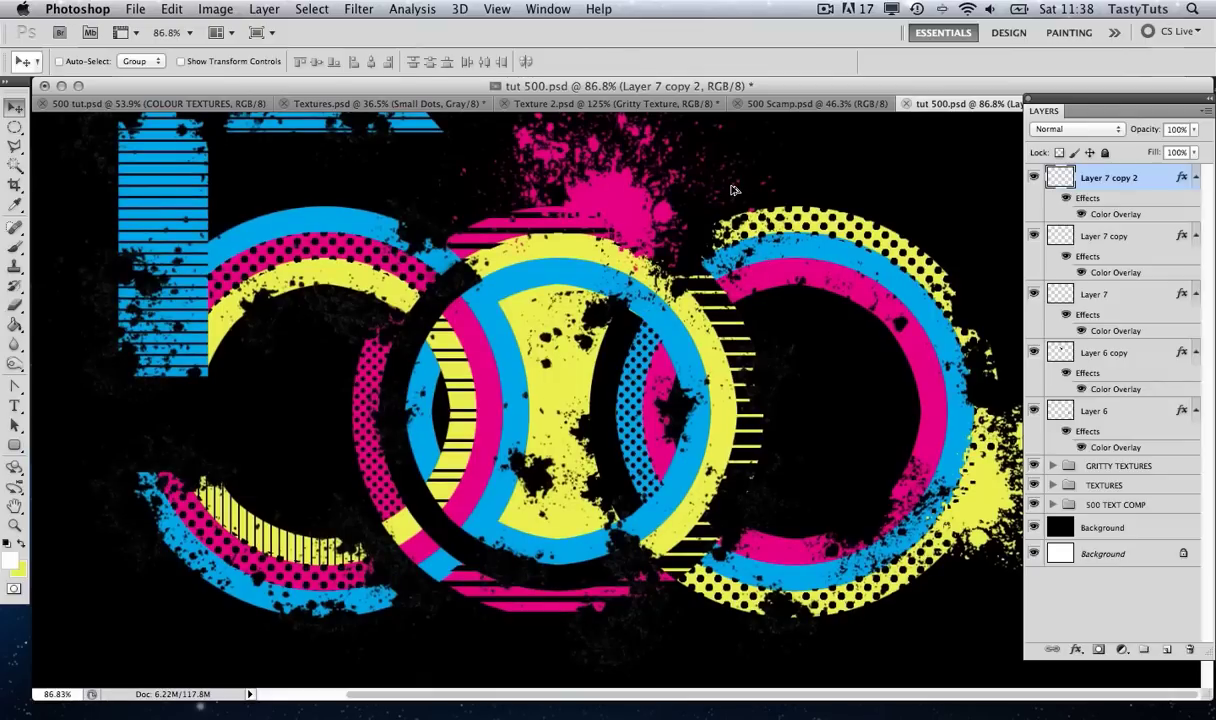
{"action": "left_click", "coordinate": [936, 597], "text": "alt"}
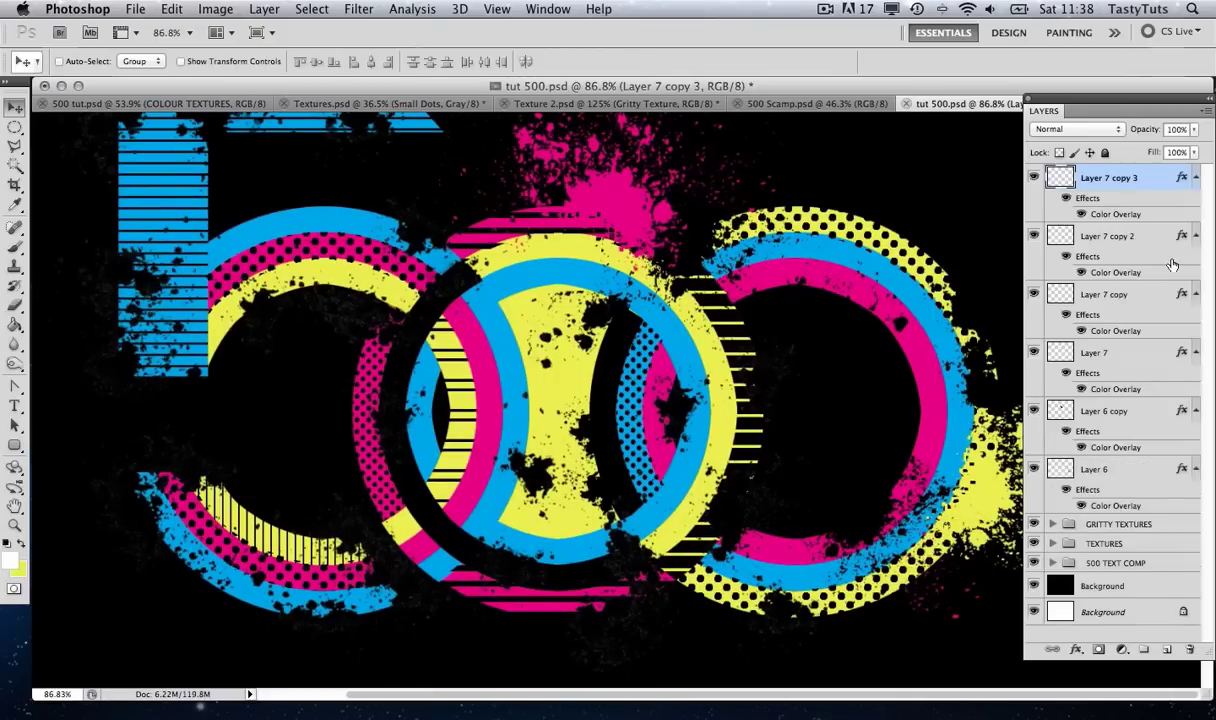
{"action": "double_click", "coordinate": [1160, 187]}
{"action": "left_click", "coordinate": [645, 446]}
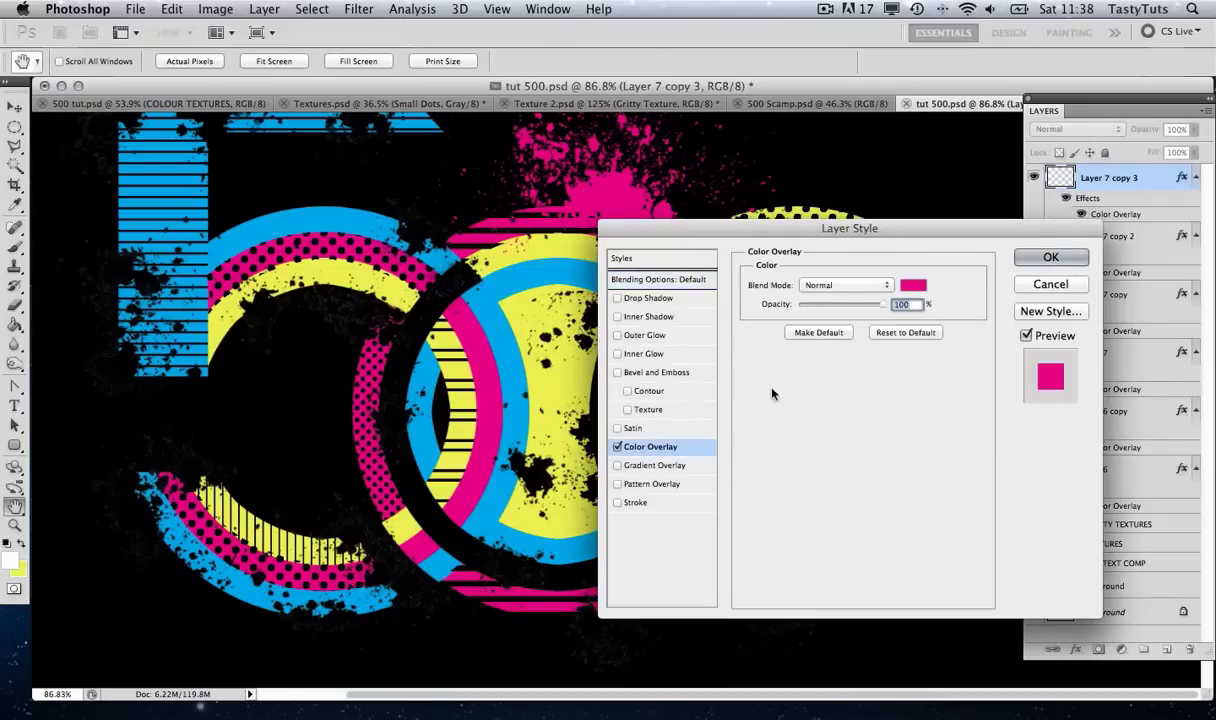
{"action": "left_click", "coordinate": [904, 287]}
{"action": "left_click", "coordinate": [482, 288]}
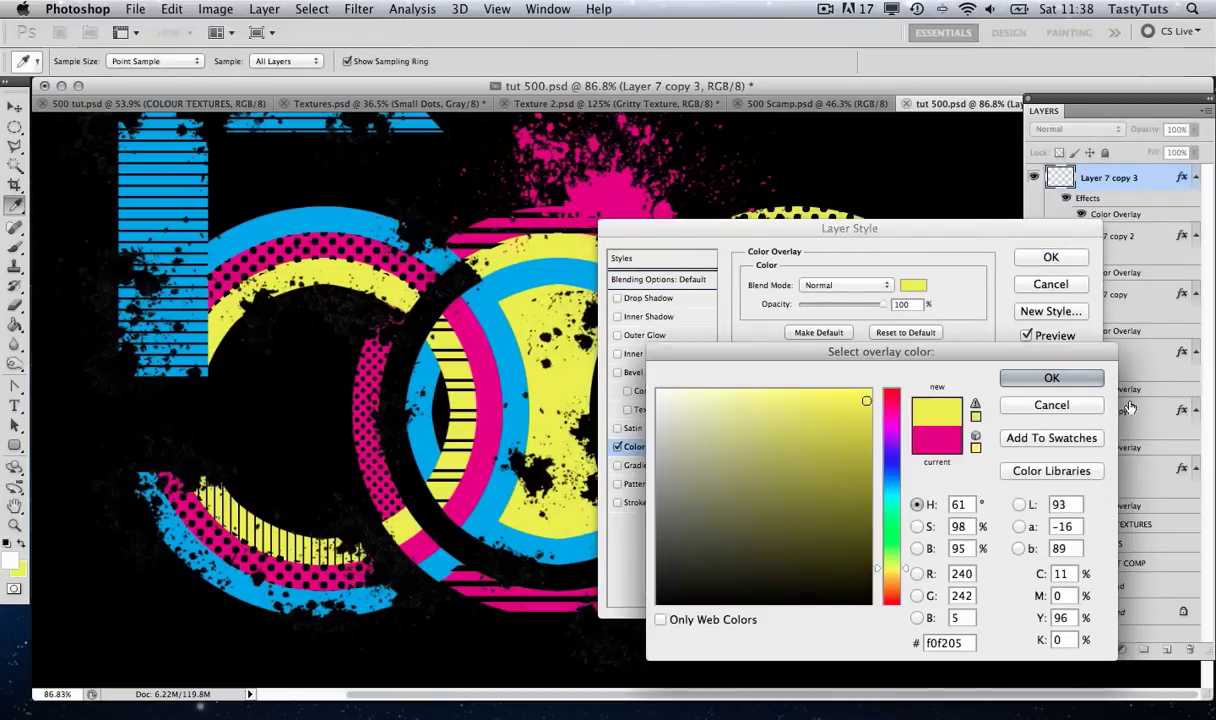
{"action": "left_click", "coordinate": [1098, 381]}
{"action": "left_click", "coordinate": [1050, 257]}
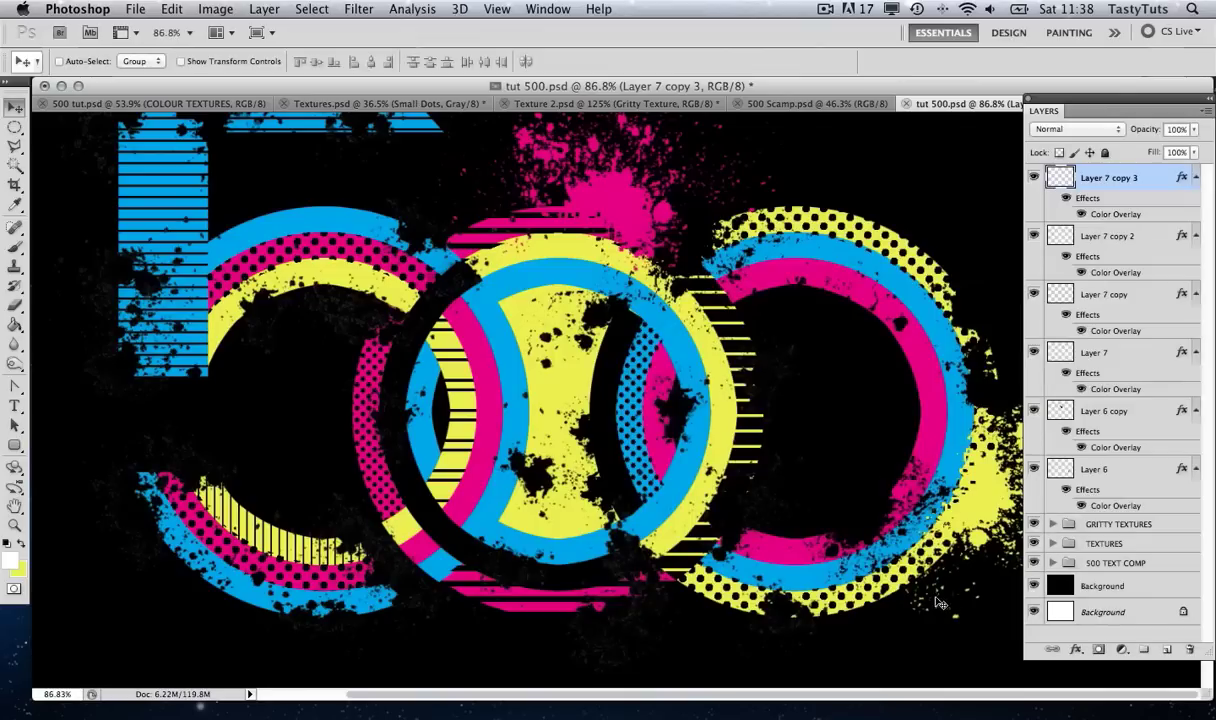
Move the yellow speckles to the upper side of the yellow splatter beside the last 0 and rotate them with Free Transform
{"action": "key", "text": "z"}
{"action": "left_click_drag", "start_coordinate": [913, 521], "coordinate": [918, 470]}
{"action": "key", "text": "v"}
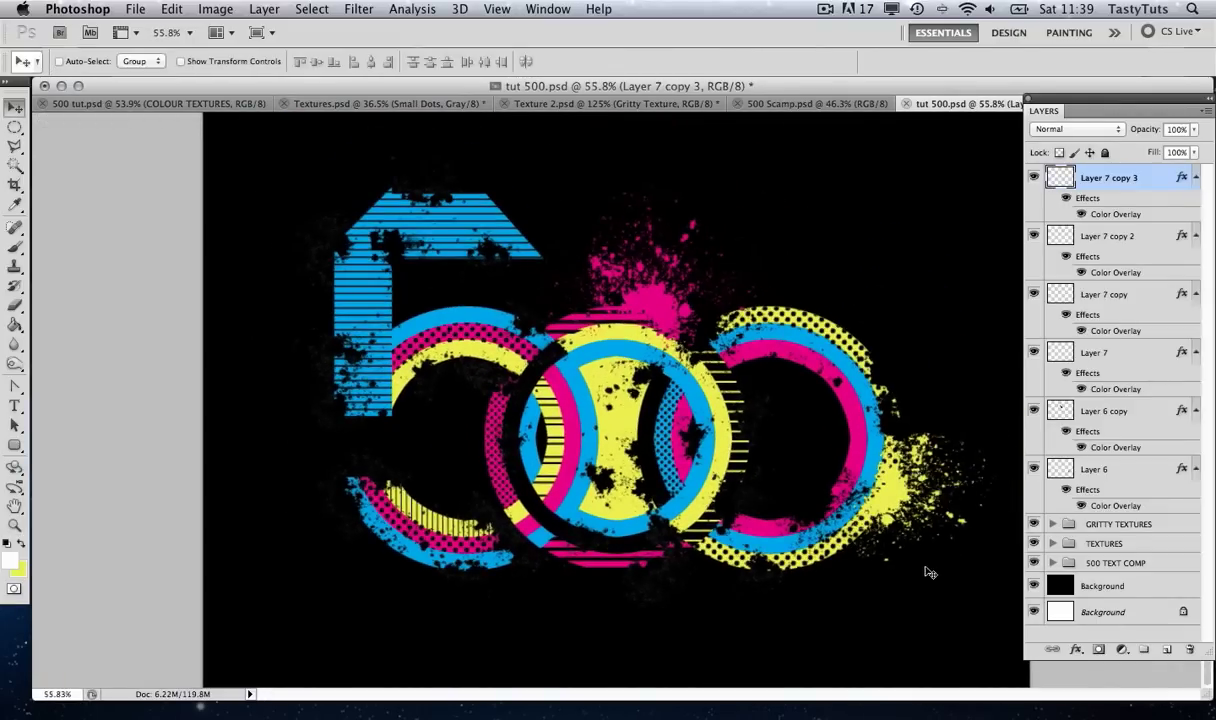
{"action": "left_click_drag", "start_coordinate": [970, 444], "coordinate": [880, 390]}
{"action": "key", "text": "super+t"}
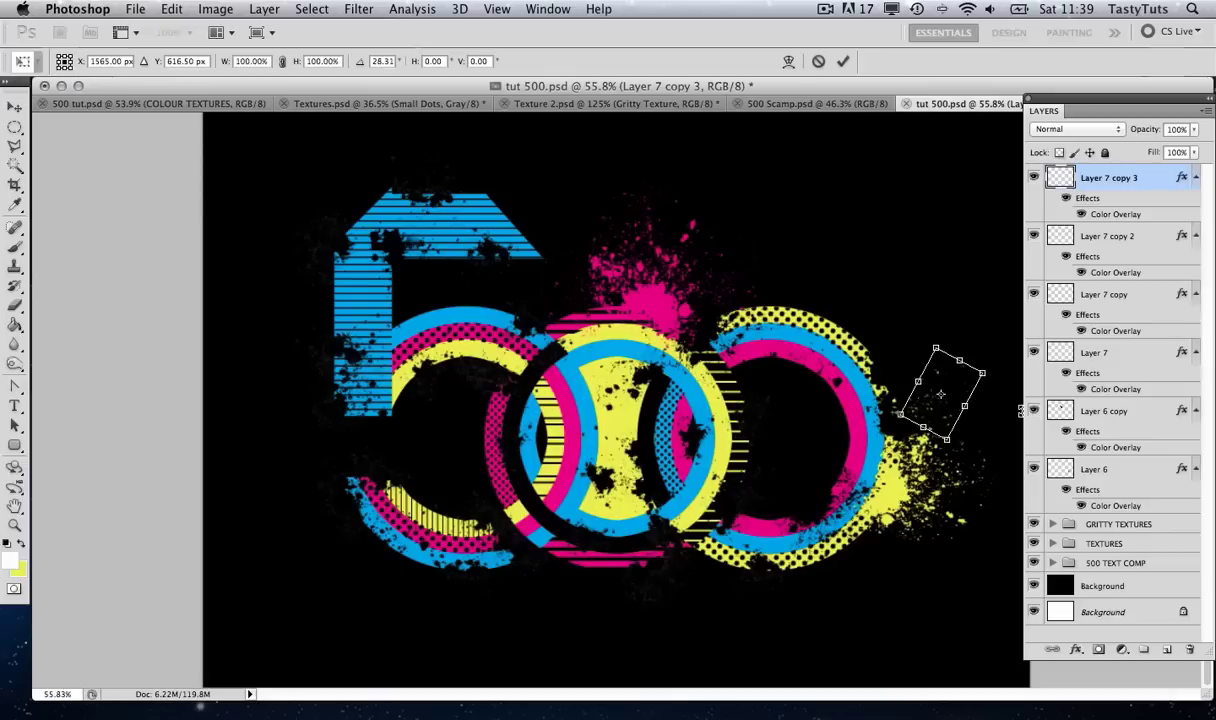
{"action": "key", "text": "Return"}
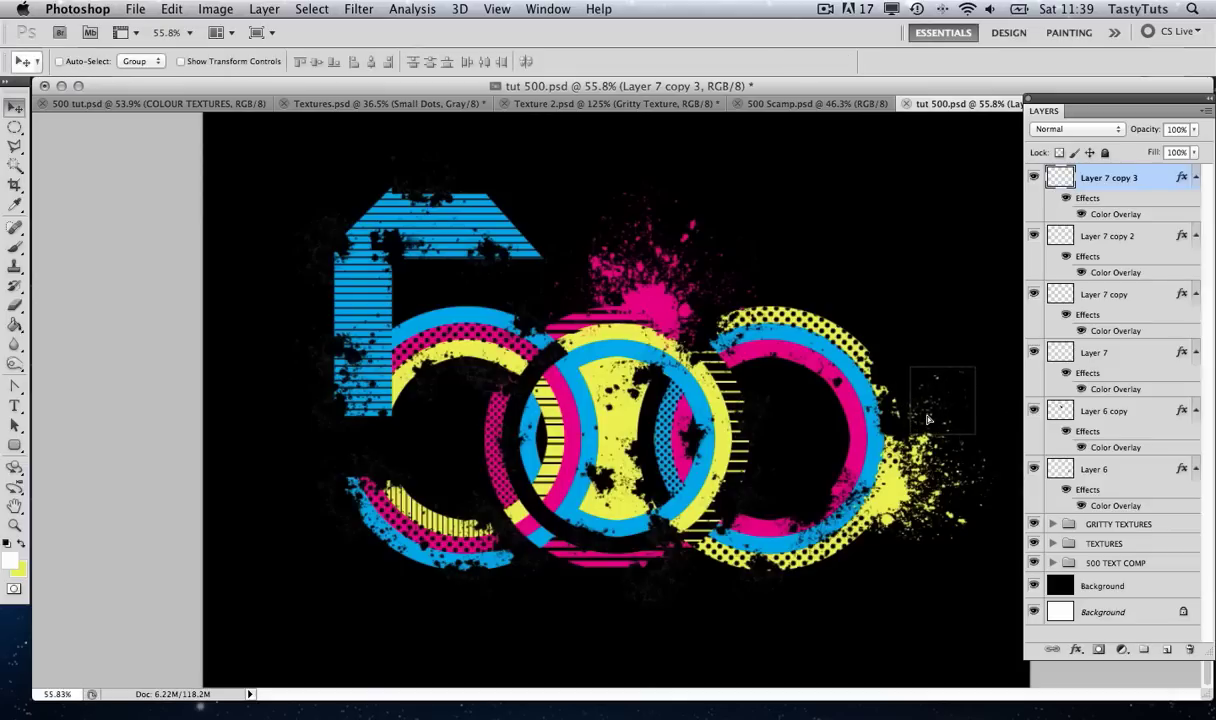
{"action": "right_click", "coordinate": [655, 307]}
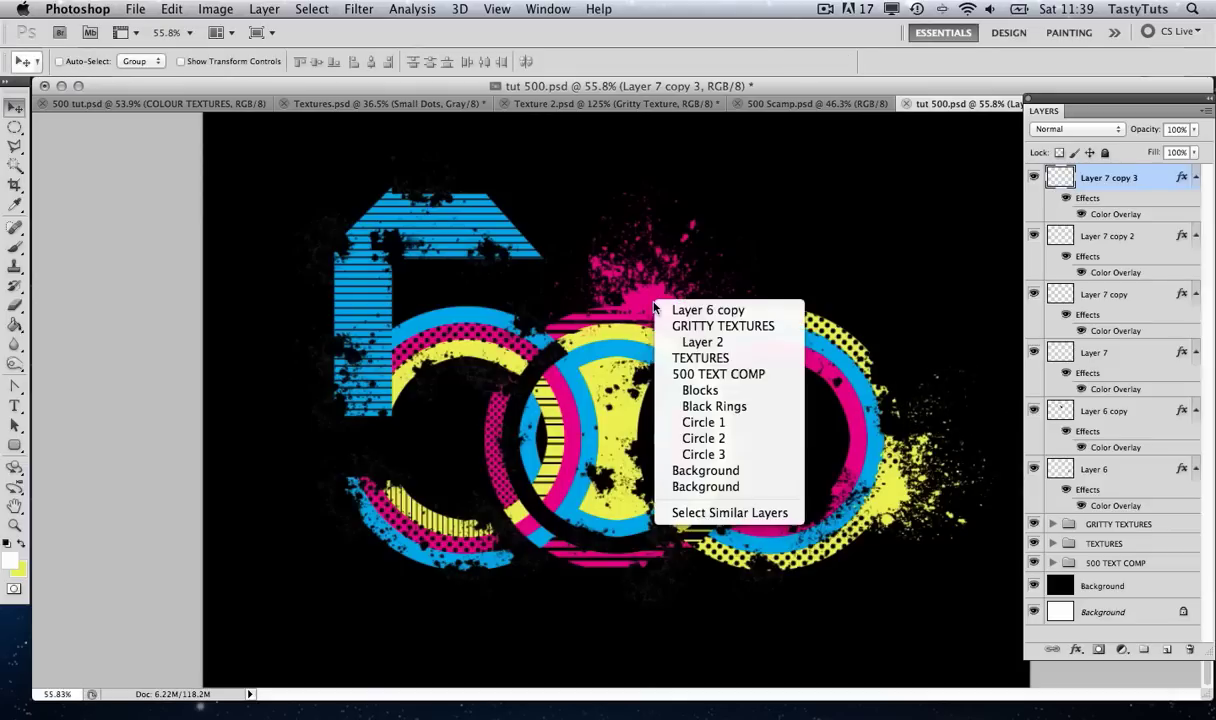
{"action": "left_click", "coordinate": [658, 325]}
{"action": "left_click_drag", "start_coordinate": [658, 313], "coordinate": [716, 324]}
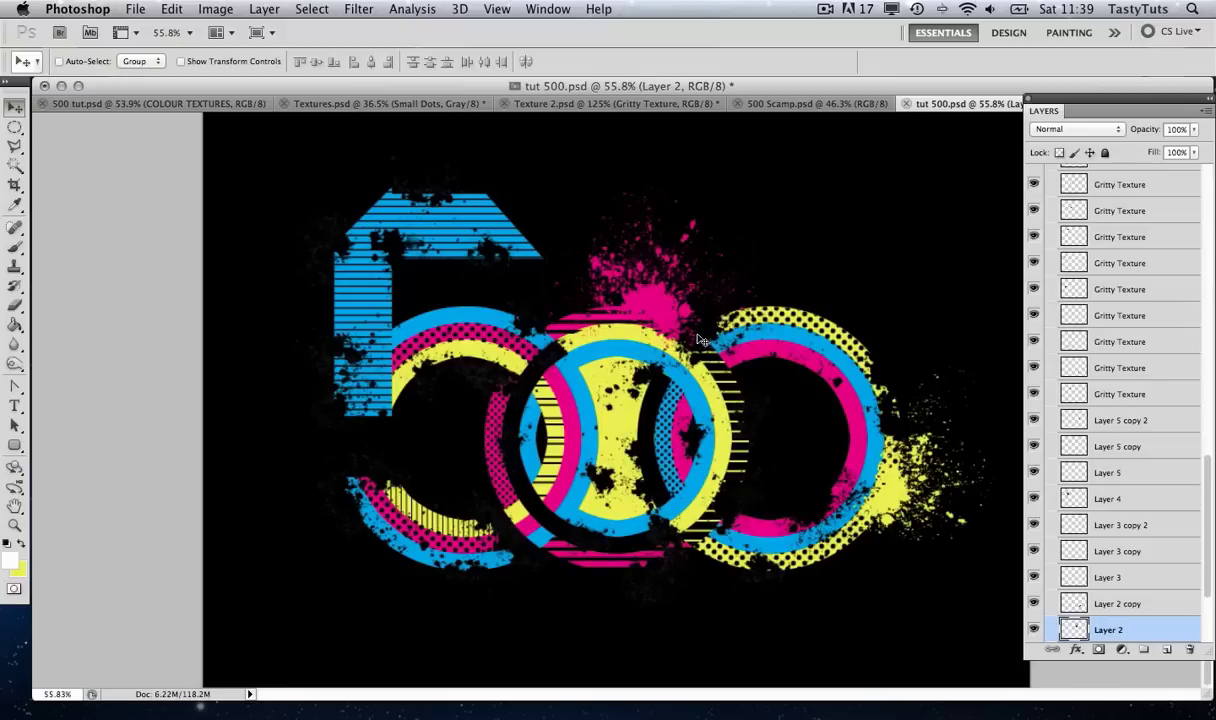
Duplicate the magenta splatter to the left edge of the 5's stem and rotate the copy to burst outward with Free Transform
{"action": "right_click", "coordinate": [652, 303]}
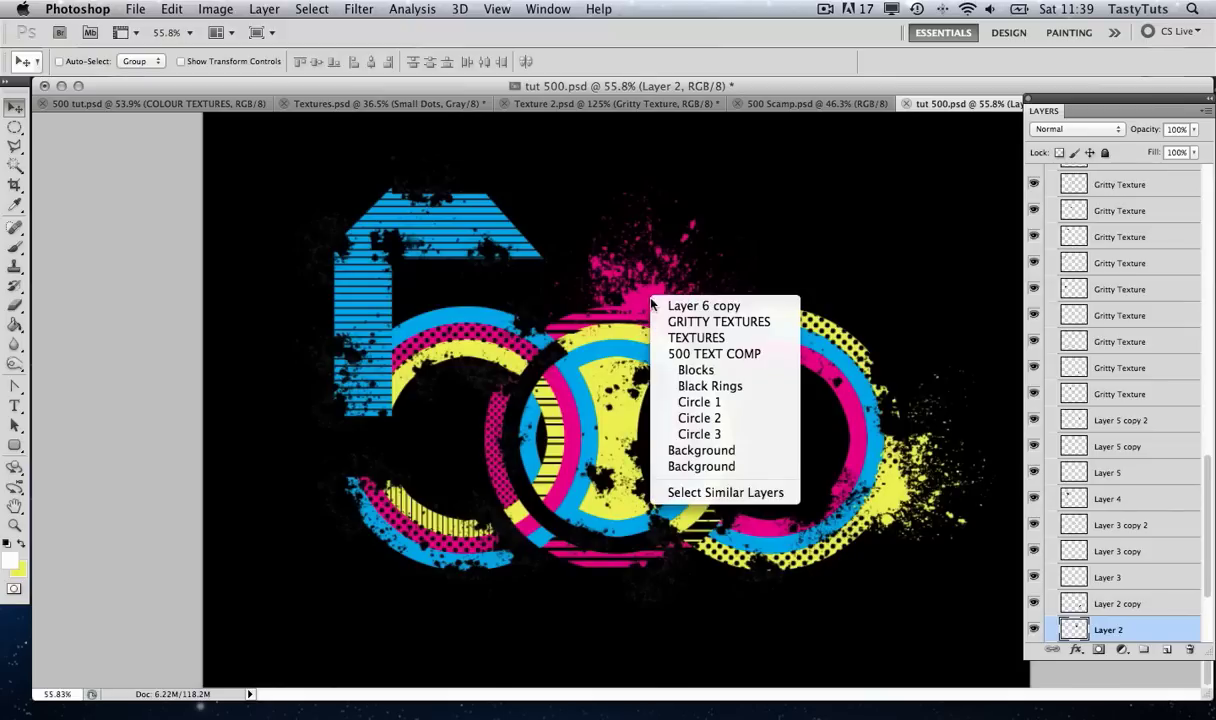
{"action": "left_click", "coordinate": [700, 307]}
{"action": "left_click_drag", "start_coordinate": [624, 282], "coordinate": [664, 272]}
{"action": "key", "text": "ctrl+z"}
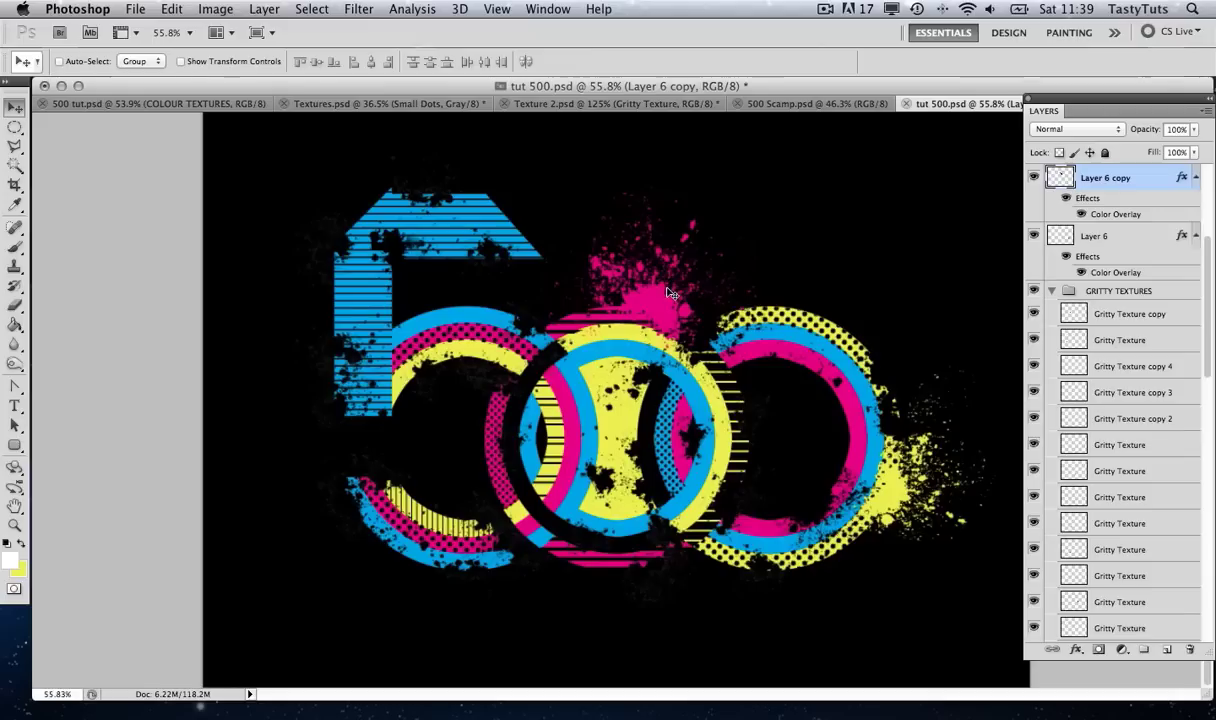
{"action": "left_click_drag", "start_coordinate": [688, 311], "coordinate": [353, 320]}
{"action": "key", "text": "ctrl+t"}
{"action": "key", "text": "Return"}
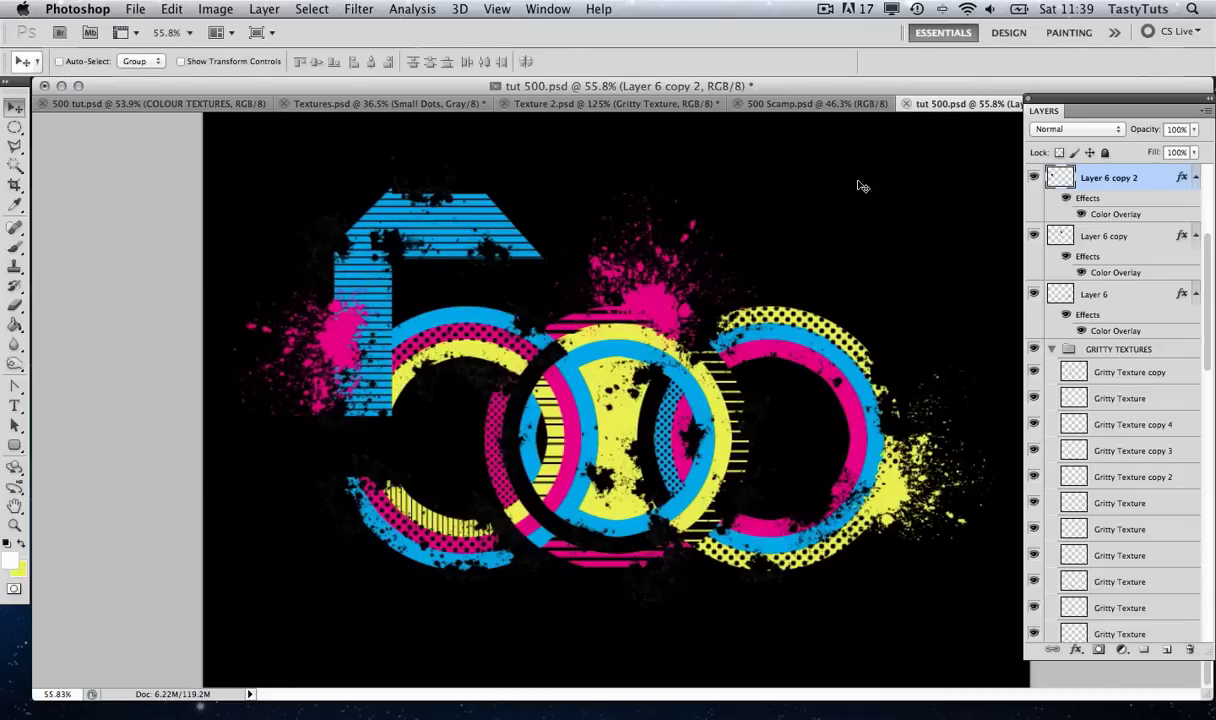
Change the duplicated splatter's Color Overlay to the blue sampled from the 500 graphic and nudge it slightly left
{"action": "double_click", "coordinate": [1158, 177]}
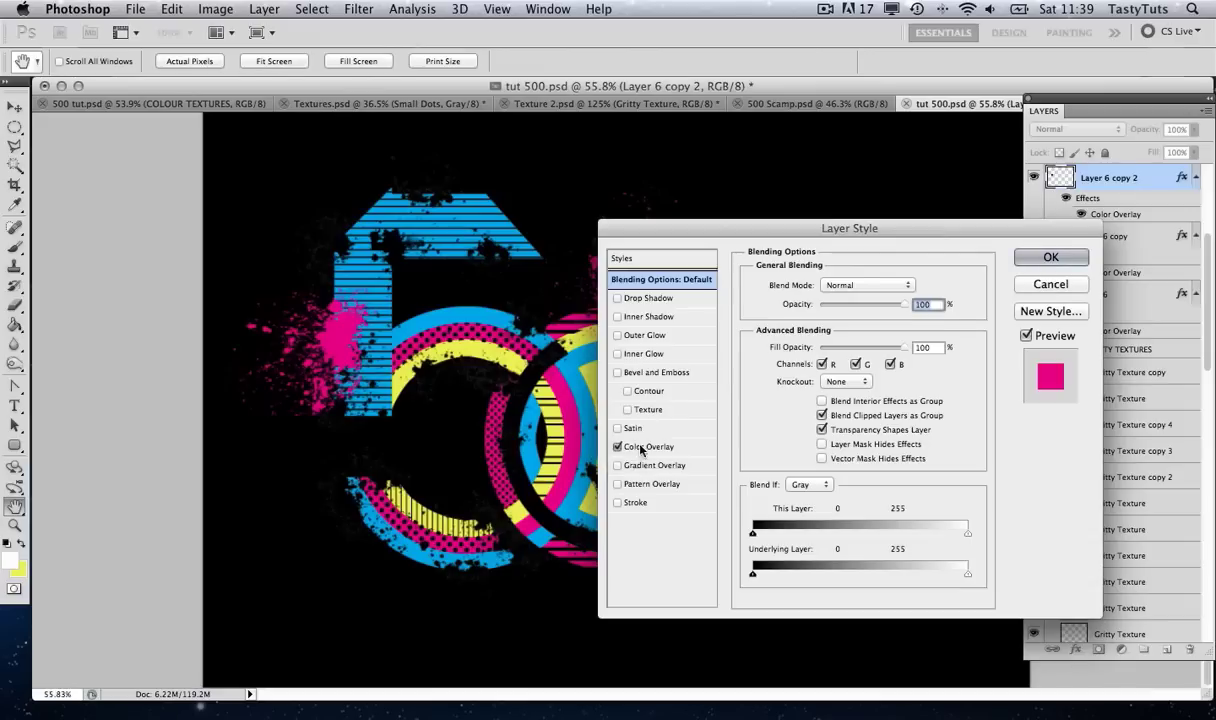
{"action": "left_click", "coordinate": [620, 446]}
{"action": "left_click", "coordinate": [915, 290]}
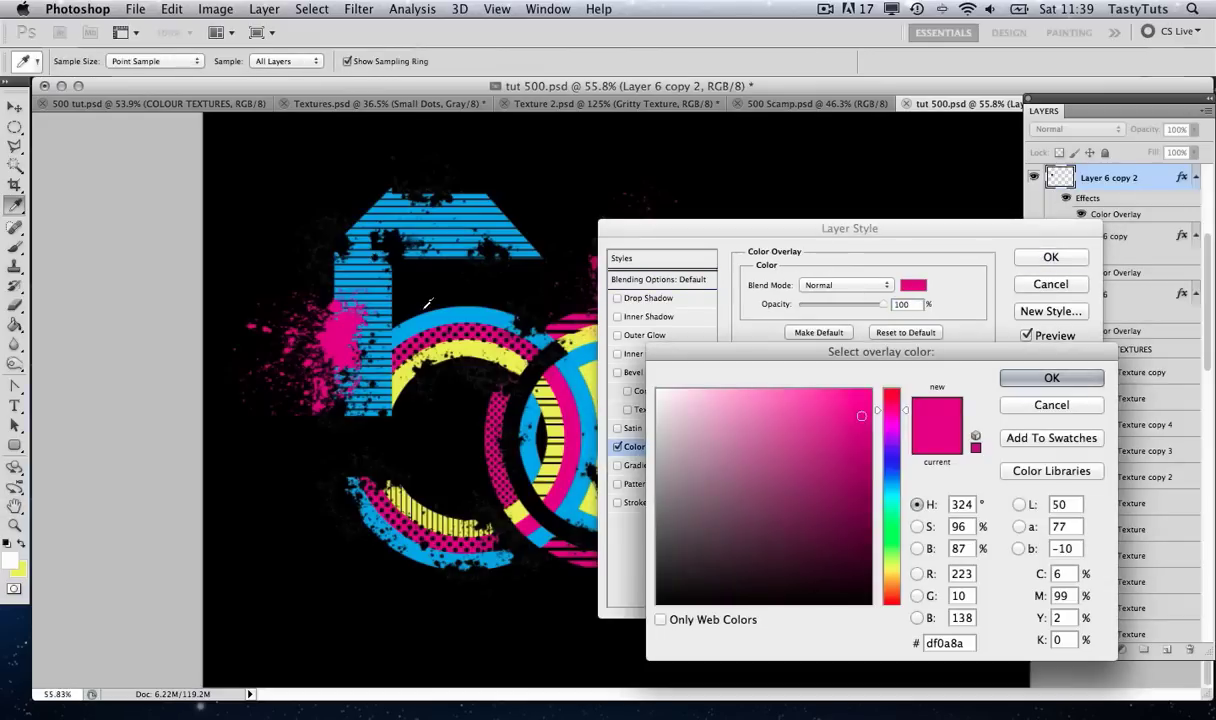
{"action": "left_click", "coordinate": [415, 299]}
{"action": "left_click", "coordinate": [1025, 377]}
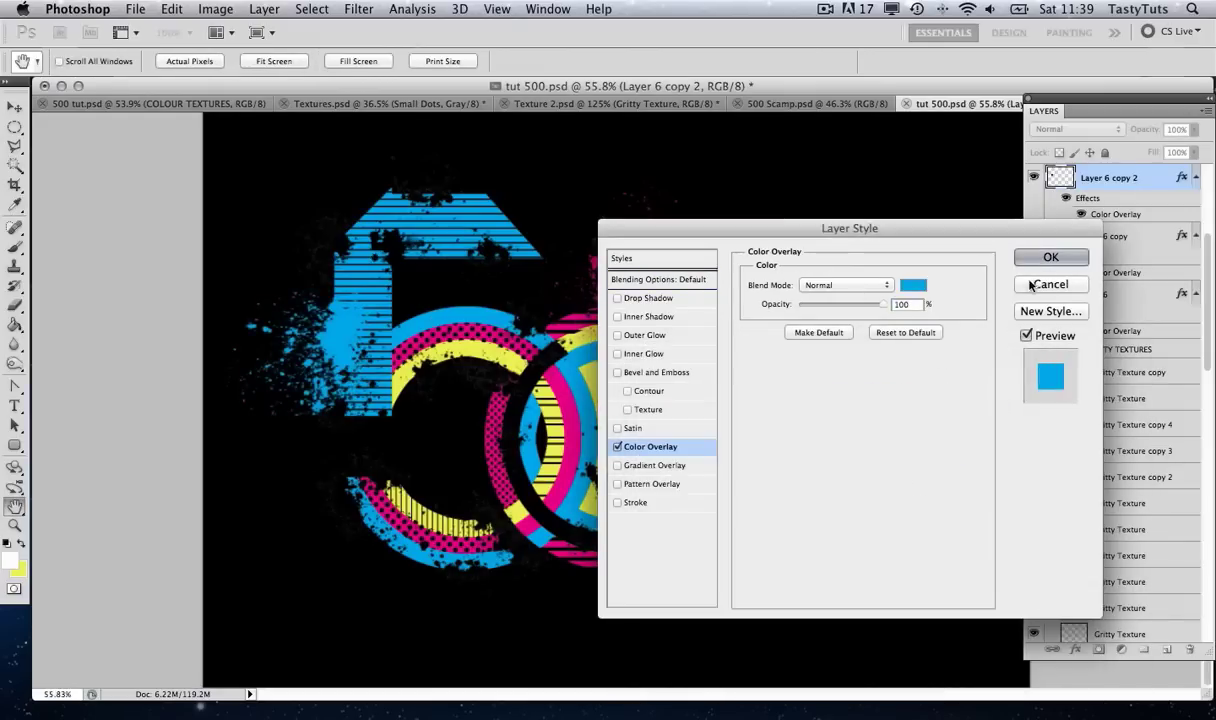
{"action": "left_click", "coordinate": [1035, 257]}
{"action": "key", "text": "Left"}
{"action": "key", "text": "Left"}
{"action": "key", "text": "Left"}
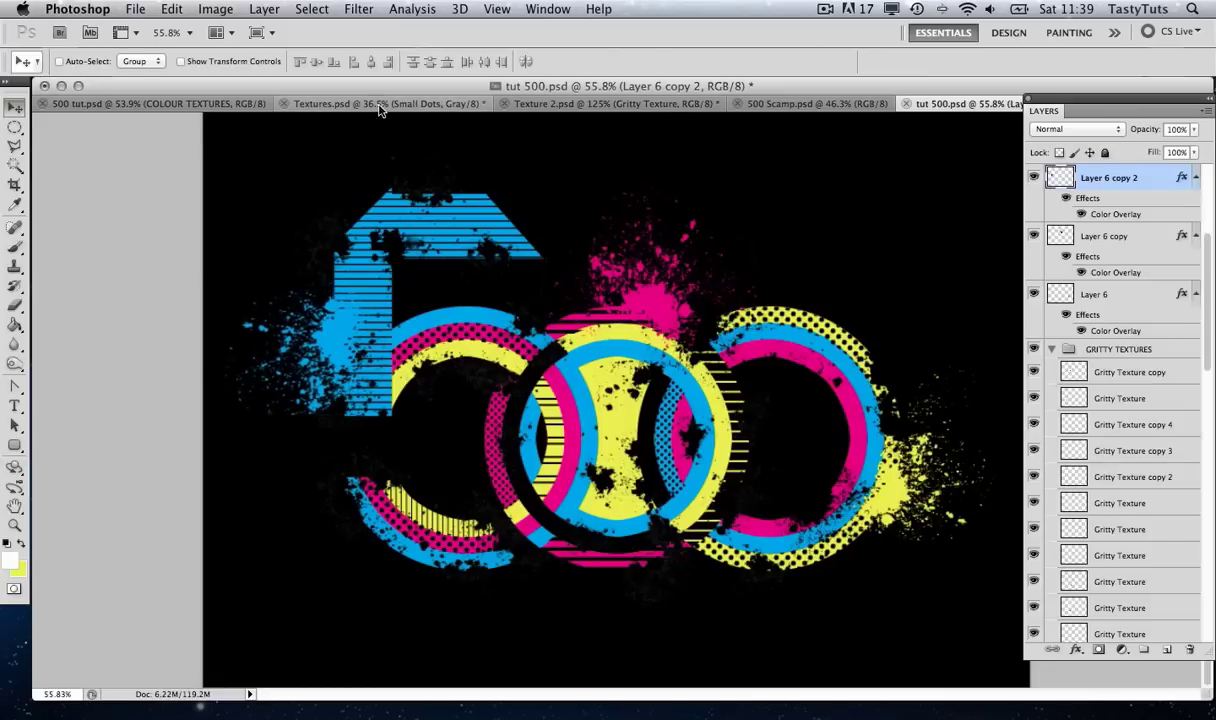
Copy the upper part of the spiky round splatter from Texture 2.psd and paste it into tut 500.psd as a new layer
{"action": "left_click", "coordinate": [540, 103]}
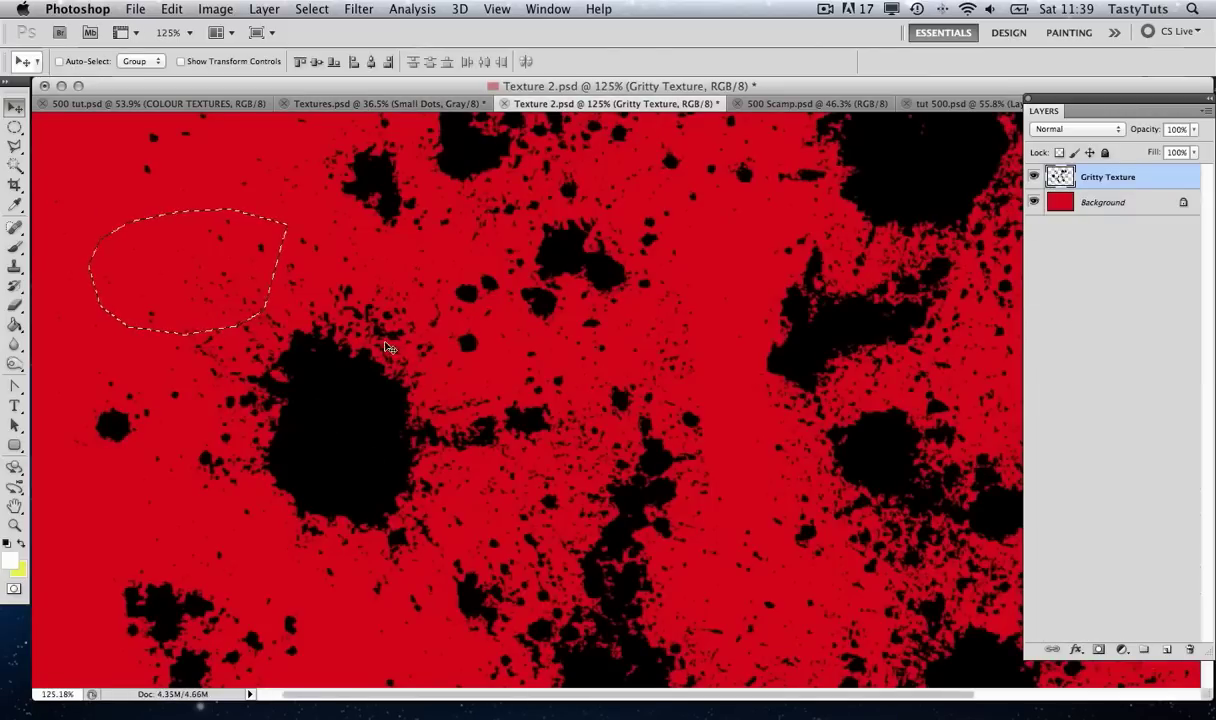
{"action": "key", "text": "z"}
{"action": "left_click", "coordinate": [543, 386], "text": "alt"}
{"action": "left_click", "coordinate": [15, 145]}
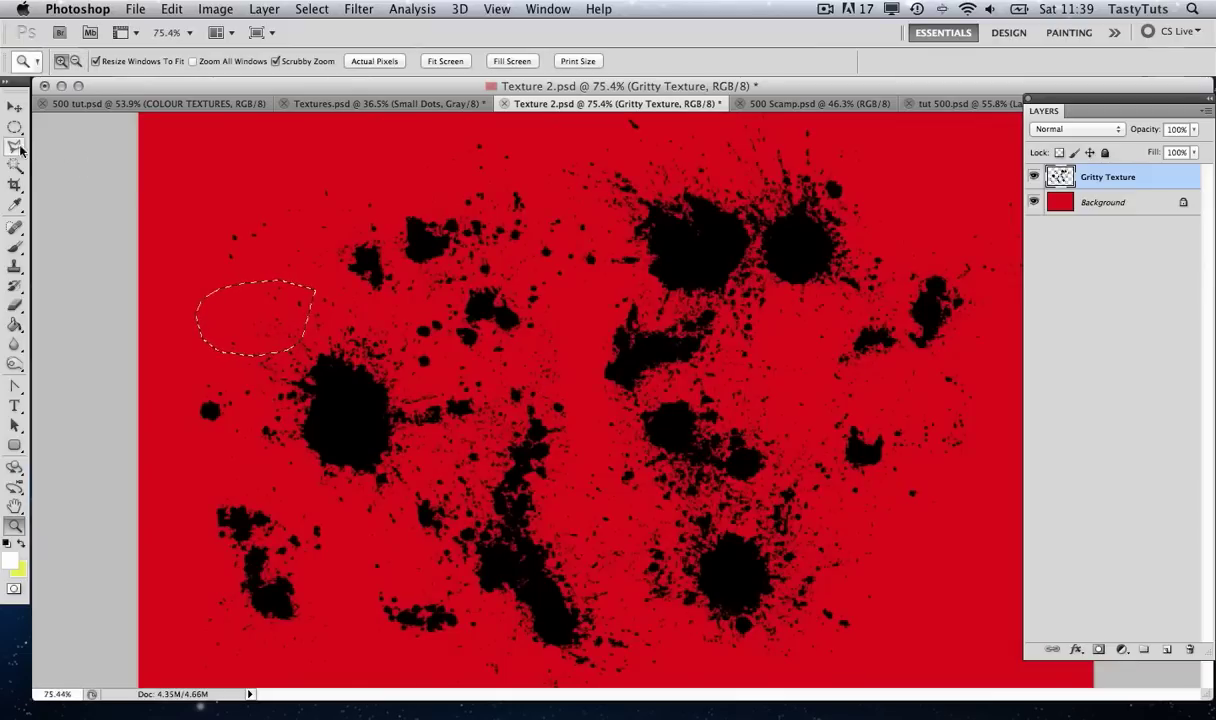
{"action": "mouse_move", "coordinate": [726, 172]}
{"action": "left_mouse_down"}
{"action": "mouse_move", "coordinate": [758, 237]}
{"action": "mouse_move", "coordinate": [838, 251]}
{"action": "mouse_move", "coordinate": [870, 233]}
{"action": "mouse_move", "coordinate": [897, 153]}
{"action": "mouse_move", "coordinate": [837, 119]}
{"action": "mouse_move", "coordinate": [724, 121]}
{"action": "left_mouse_up"}
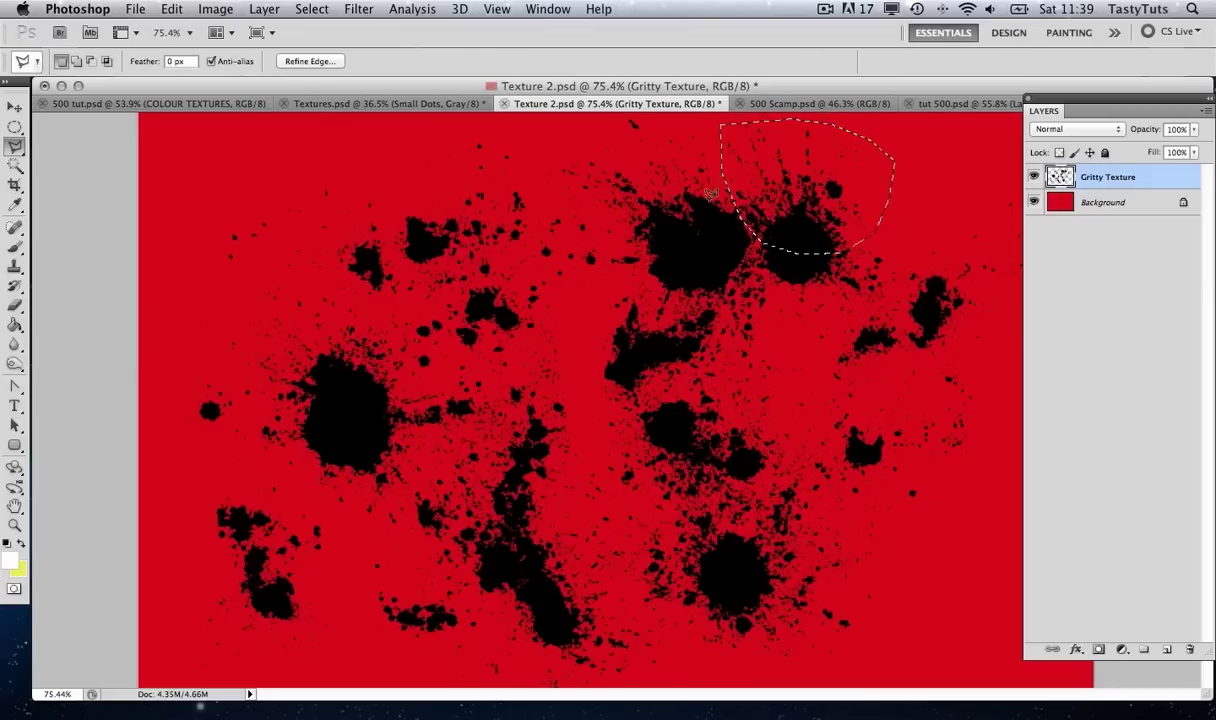
{"action": "left_click", "coordinate": [940, 104]}
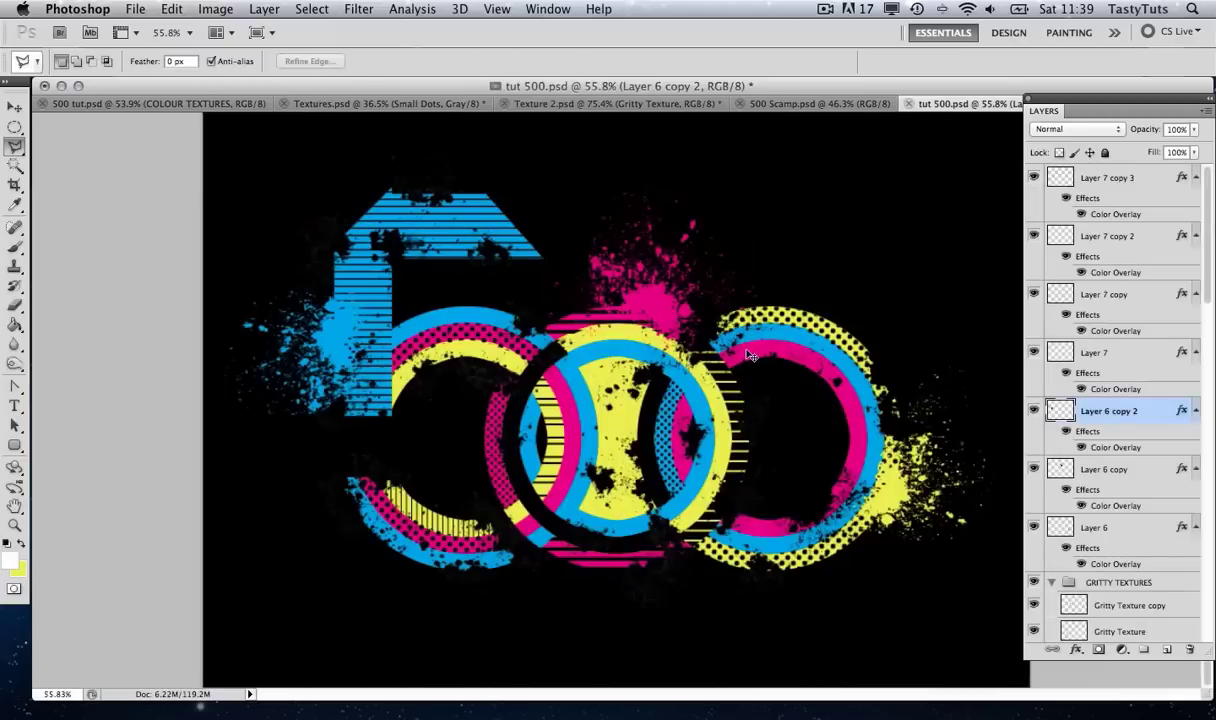
{"action": "key", "text": "ctrl+v"}
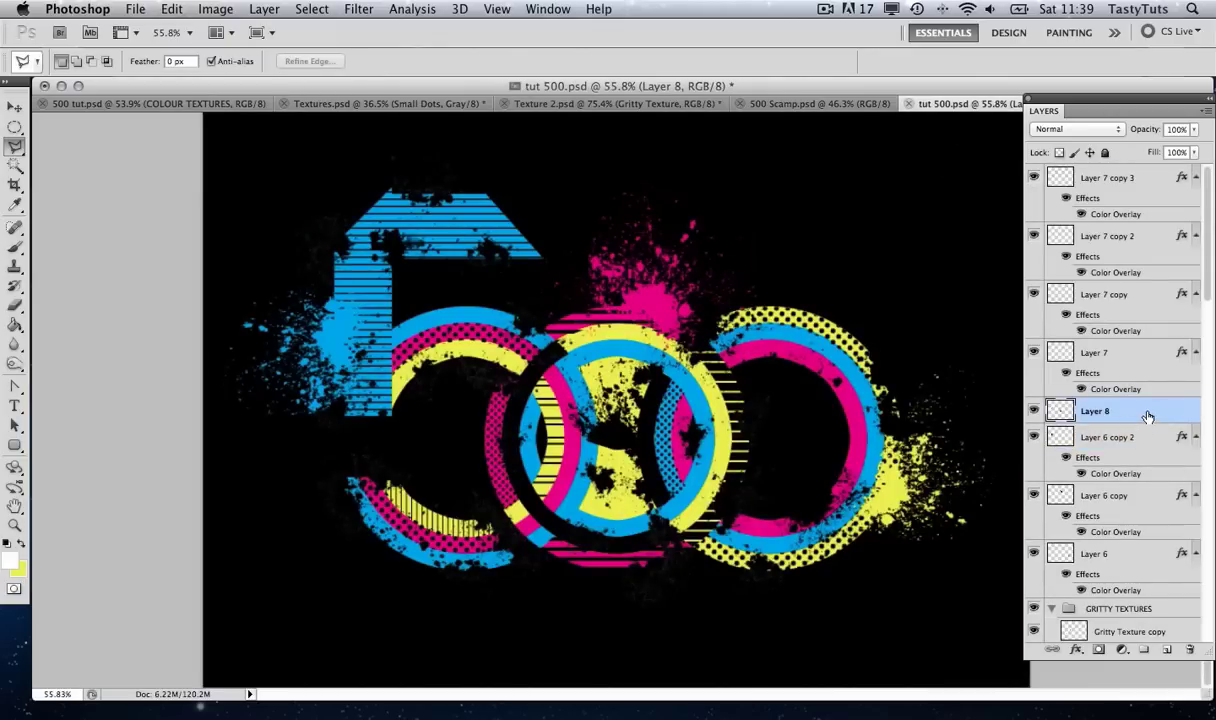
Give the pasted splatter a Color Overlay in the rings' magenta, #df0a8a
{"action": "double_click", "coordinate": [1147, 416]}
{"action": "left_click", "coordinate": [650, 446]}
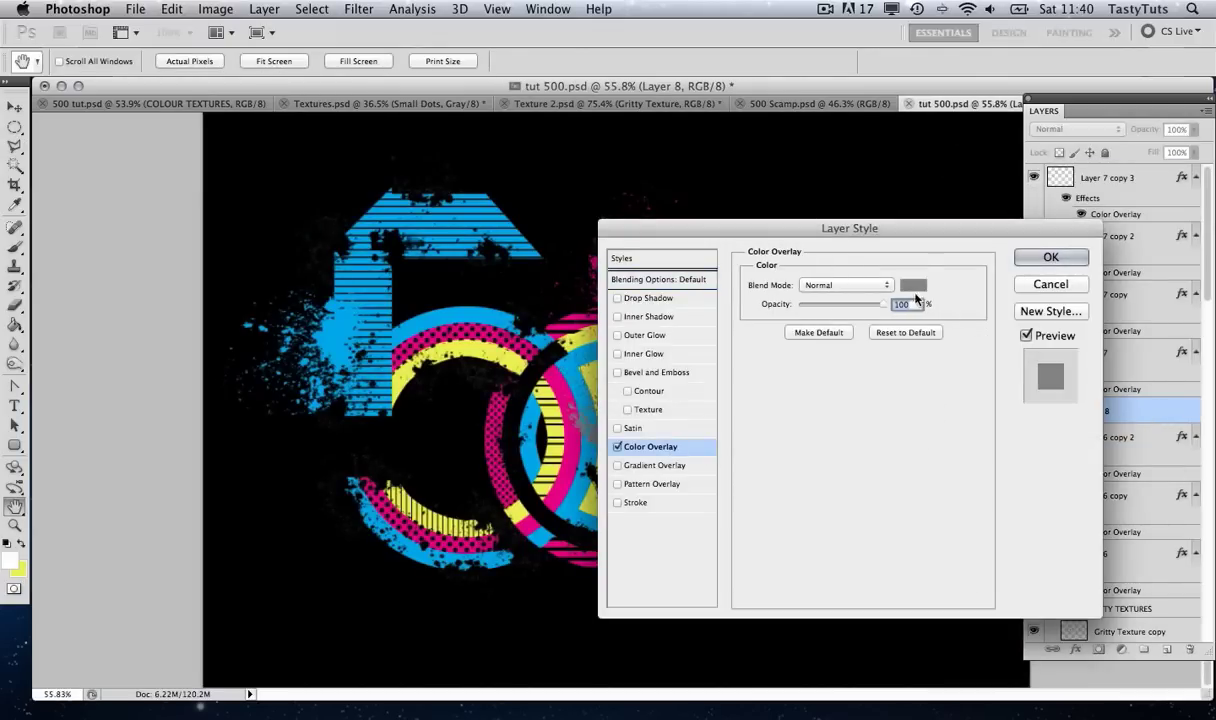
{"action": "left_click", "coordinate": [913, 286]}
{"action": "left_click", "coordinate": [549, 311]}
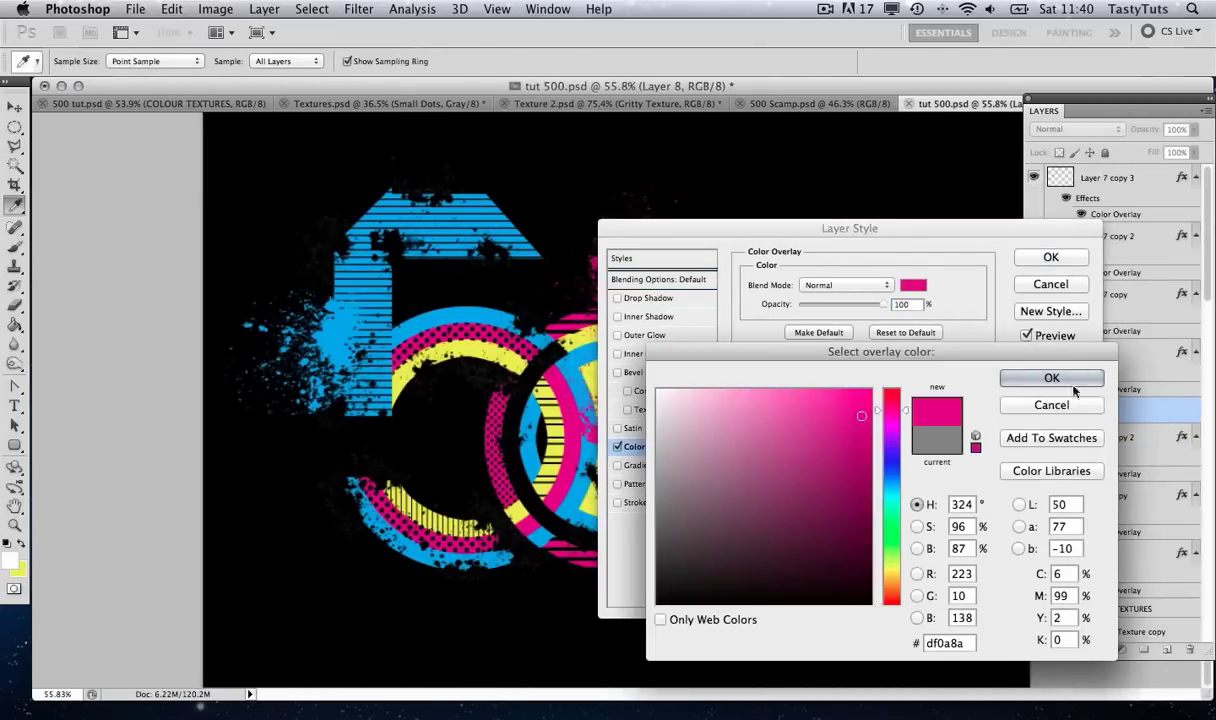
{"action": "left_click", "coordinate": [1051, 377]}
{"action": "left_click", "coordinate": [1050, 257]}
Rotate the new magenta splatter about 176°, widen it to about 137% and place it bursting downward below the middle 0
{"action": "key", "text": "ctrl+t"}
{"action": "left_click_drag", "start_coordinate": [797, 489], "coordinate": [520, 320]}
{"action": "left_click_drag", "start_coordinate": [622, 372], "coordinate": [688, 582]}
{"action": "left_click_drag", "start_coordinate": [615, 590], "coordinate": [612, 586]}
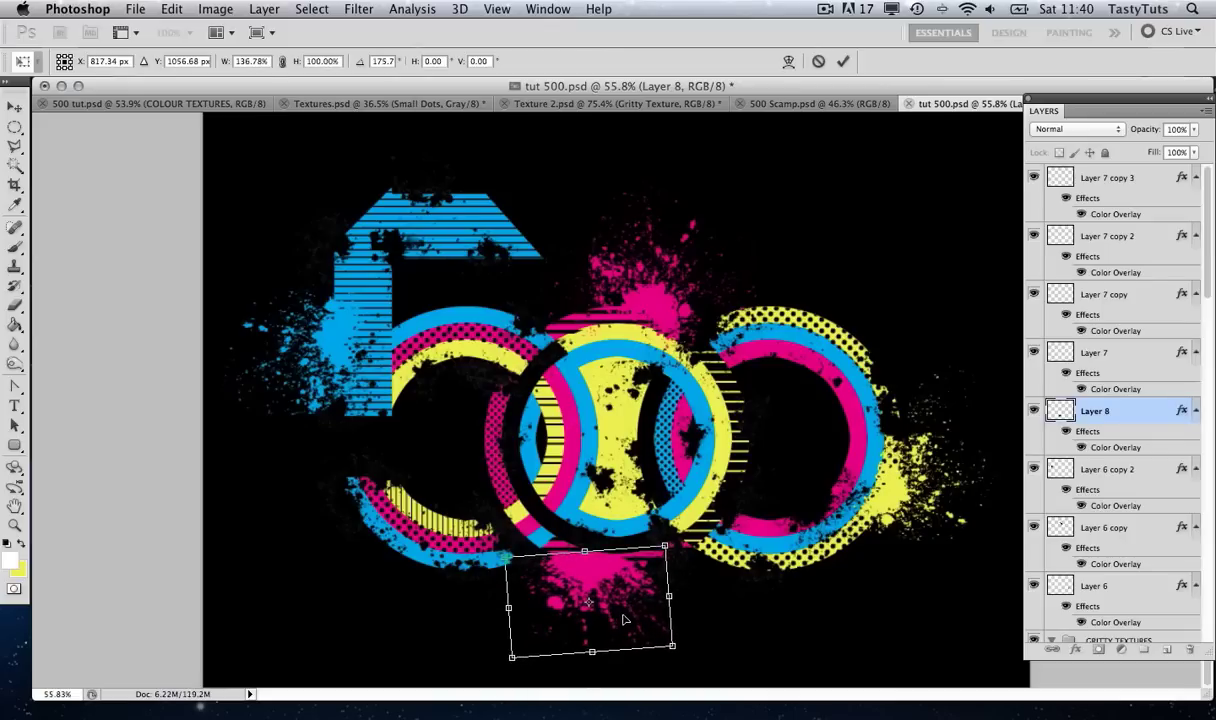
{"action": "key", "text": "Return"}
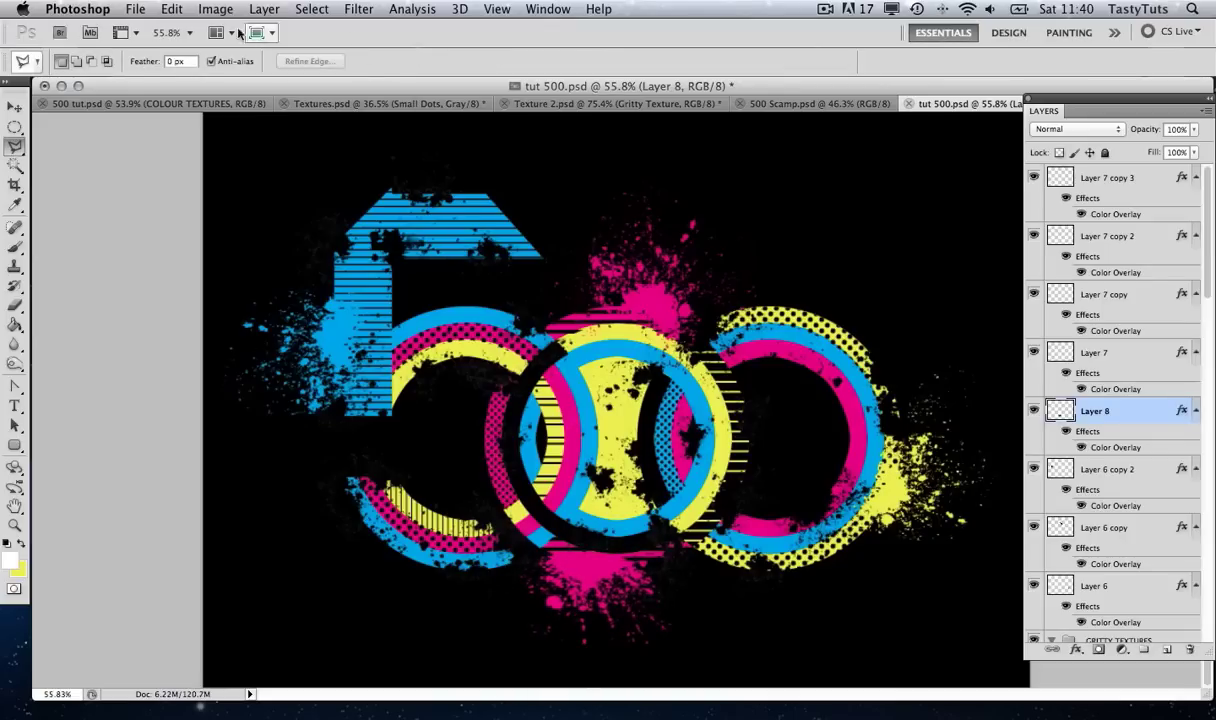
Flip the lower magenta splatter horizontally and adjust its position and rotation against the bottom of the middle 0
{"action": "left_click", "coordinate": [172, 9]}
{"action": "mouse_move", "coordinate": [234, 382]}
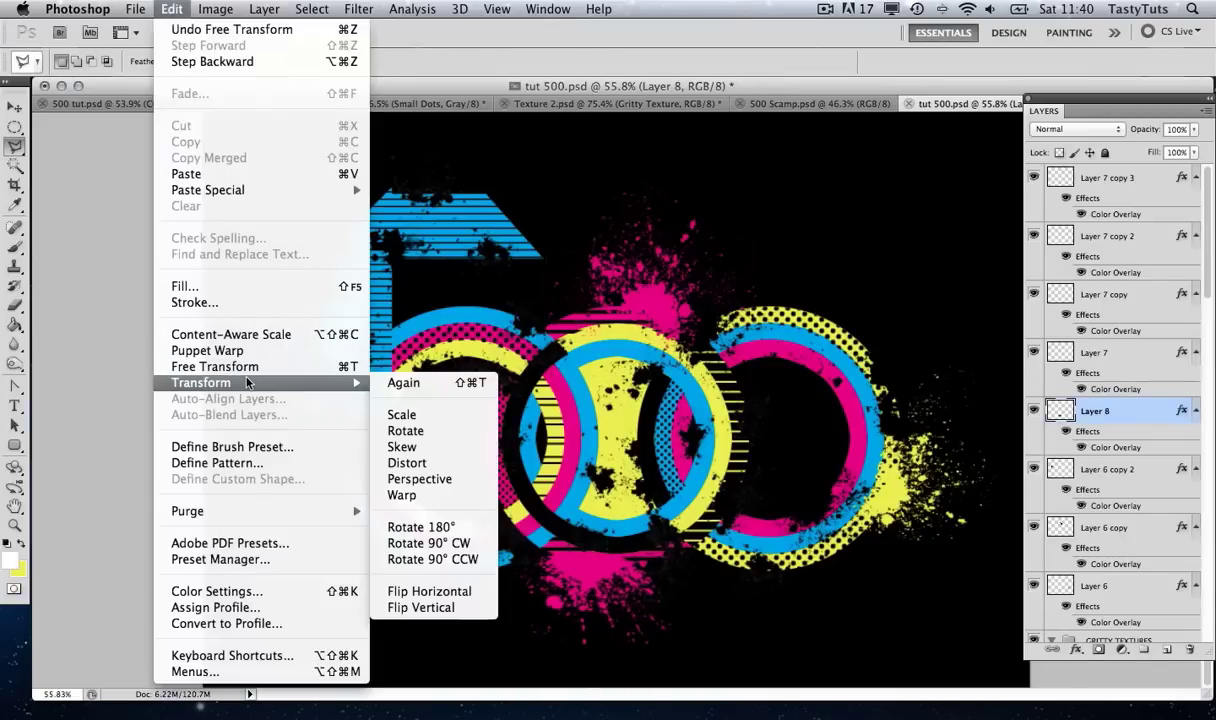
{"action": "left_click", "coordinate": [420, 591]}
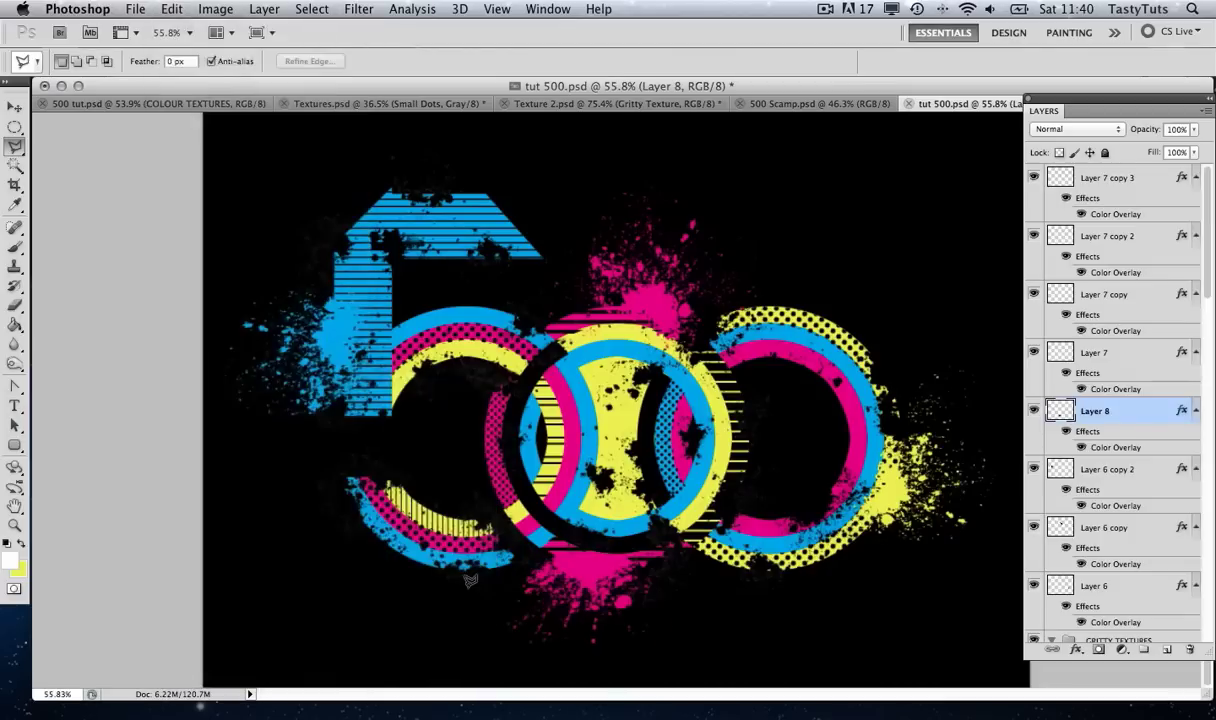
{"action": "key", "text": "v"}
{"action": "left_click_drag", "start_coordinate": [602, 589], "coordinate": [580, 573]}
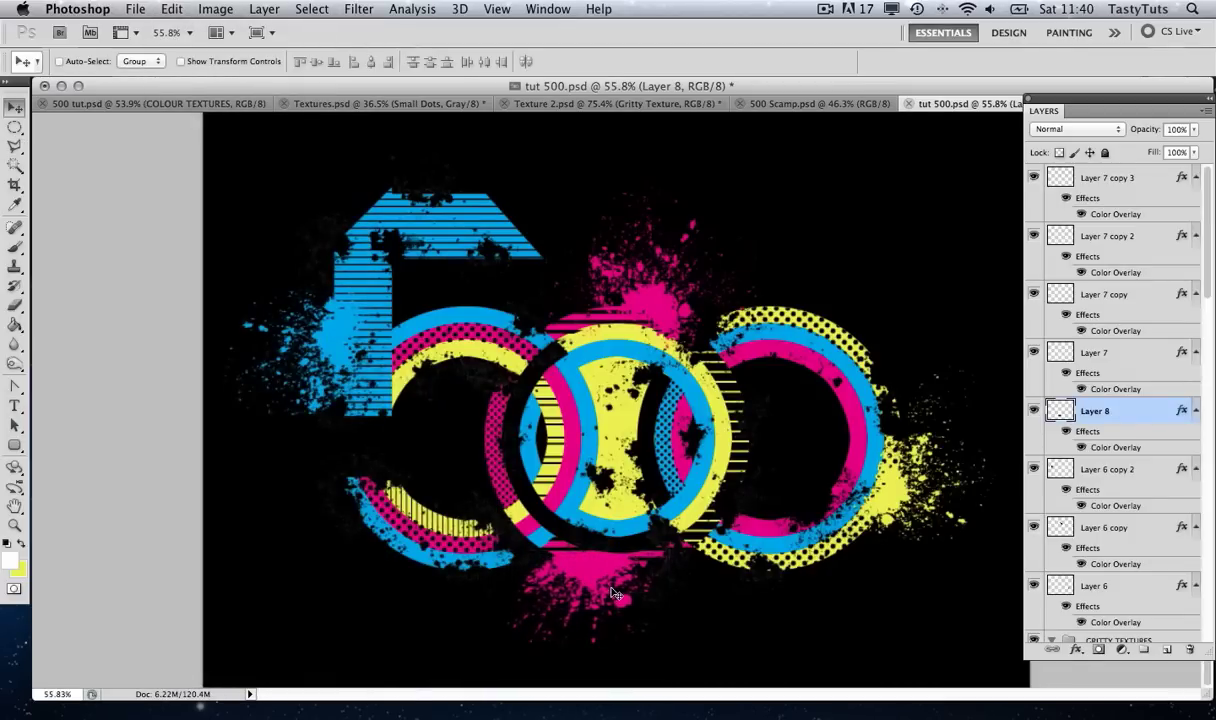
{"action": "key", "text": "super+t"}
{"action": "mouse_move", "coordinate": [700, 603]}
{"action": "left_mouse_down"}
{"action": "mouse_move", "coordinate": [711, 660]}
{"action": "mouse_move", "coordinate": [712, 588]}
{"action": "left_mouse_up"}
{"action": "key", "text": "Return"}
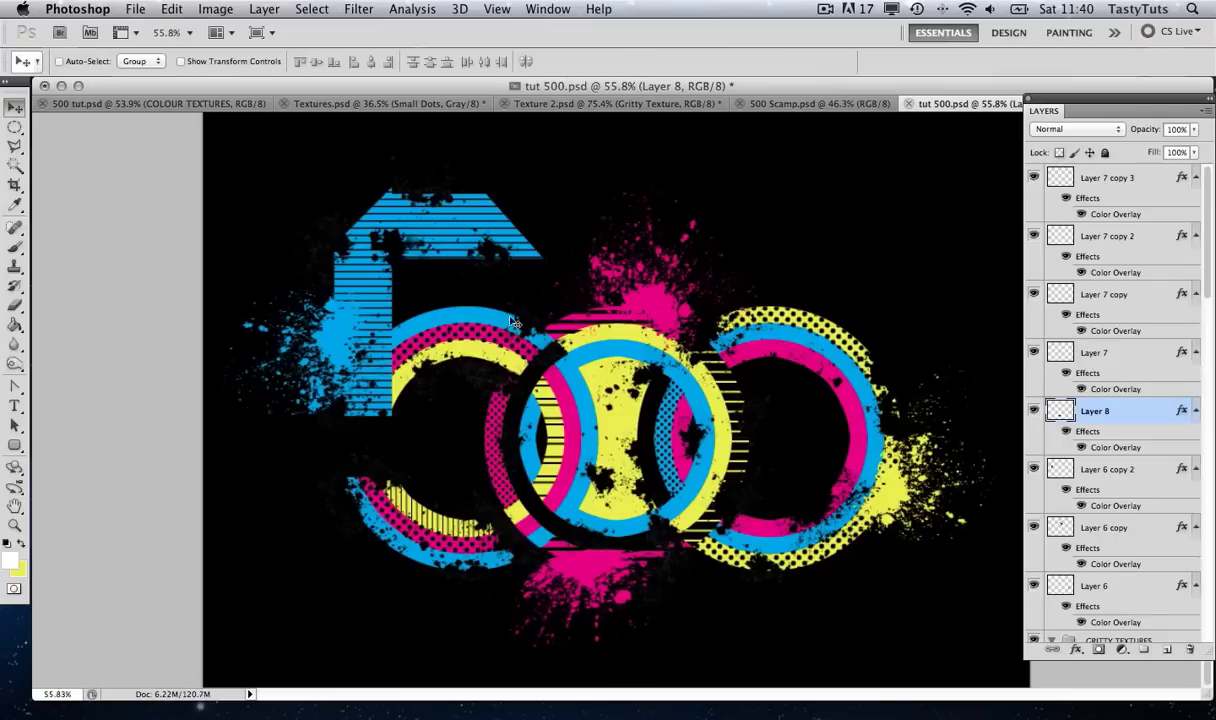
{"action": "left_click", "coordinate": [15, 304]}
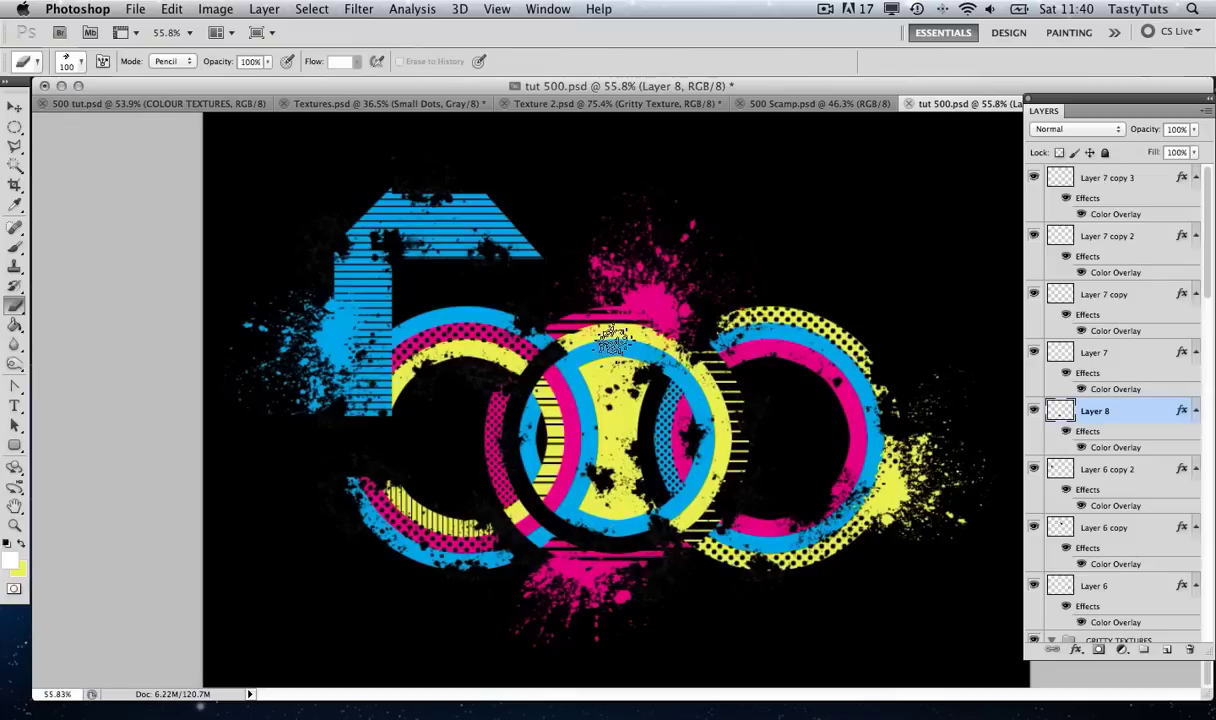
{"action": "key", "text": "v"}
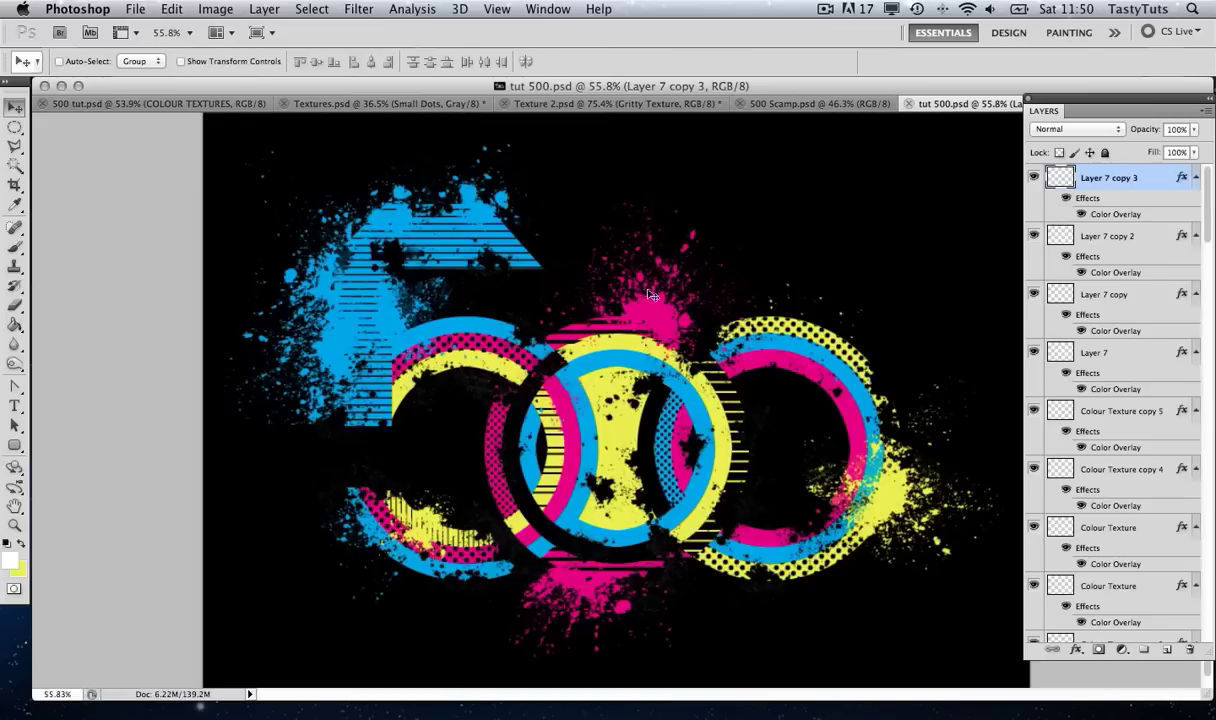
Examine the finished artwork up close, from the splattered 5 across the overlapping rings, and review the whole composition
{"action": "key", "text": "z"}
{"action": "left_click_drag", "start_coordinate": [505, 366], "coordinate": [449, 397]}
{"action": "left_click_drag", "start_coordinate": [375, 405], "coordinate": [840, 700]}
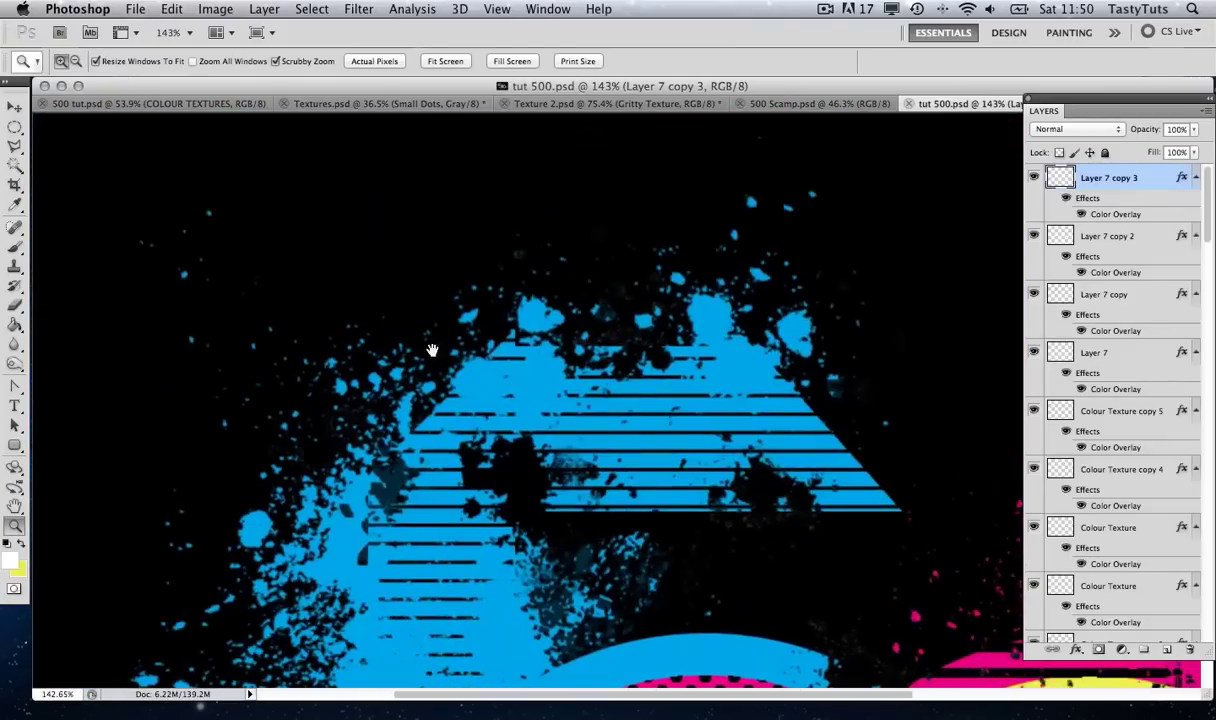
{"action": "left_click_drag", "start_coordinate": [657, 494], "coordinate": [535, 364]}
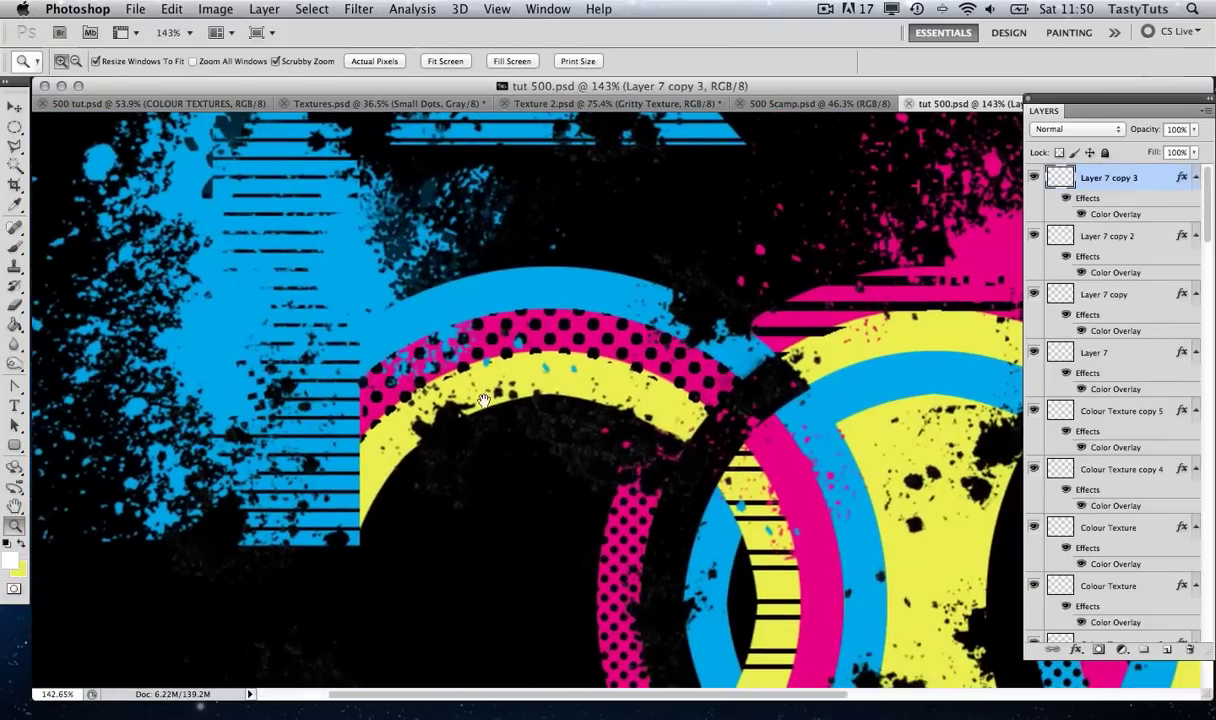
{"action": "left_click_drag", "start_coordinate": [711, 467], "coordinate": [688, 319]}
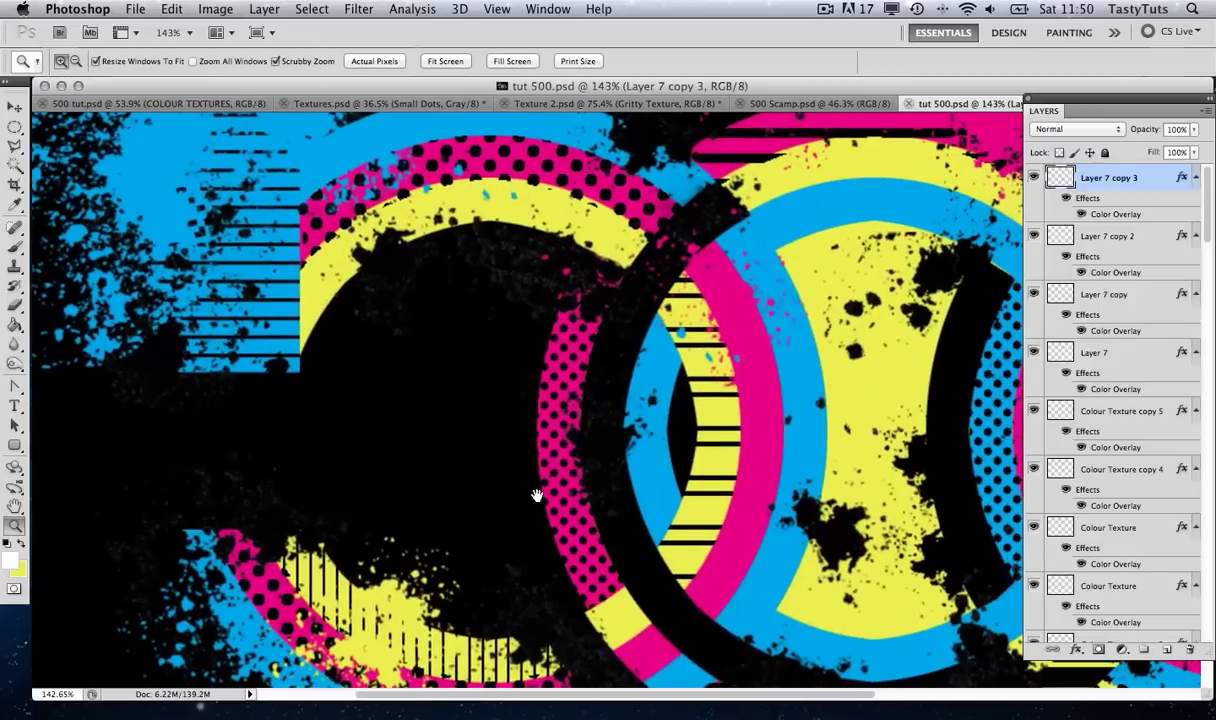
{"action": "left_click_drag", "start_coordinate": [510, 505], "coordinate": [500, 397]}
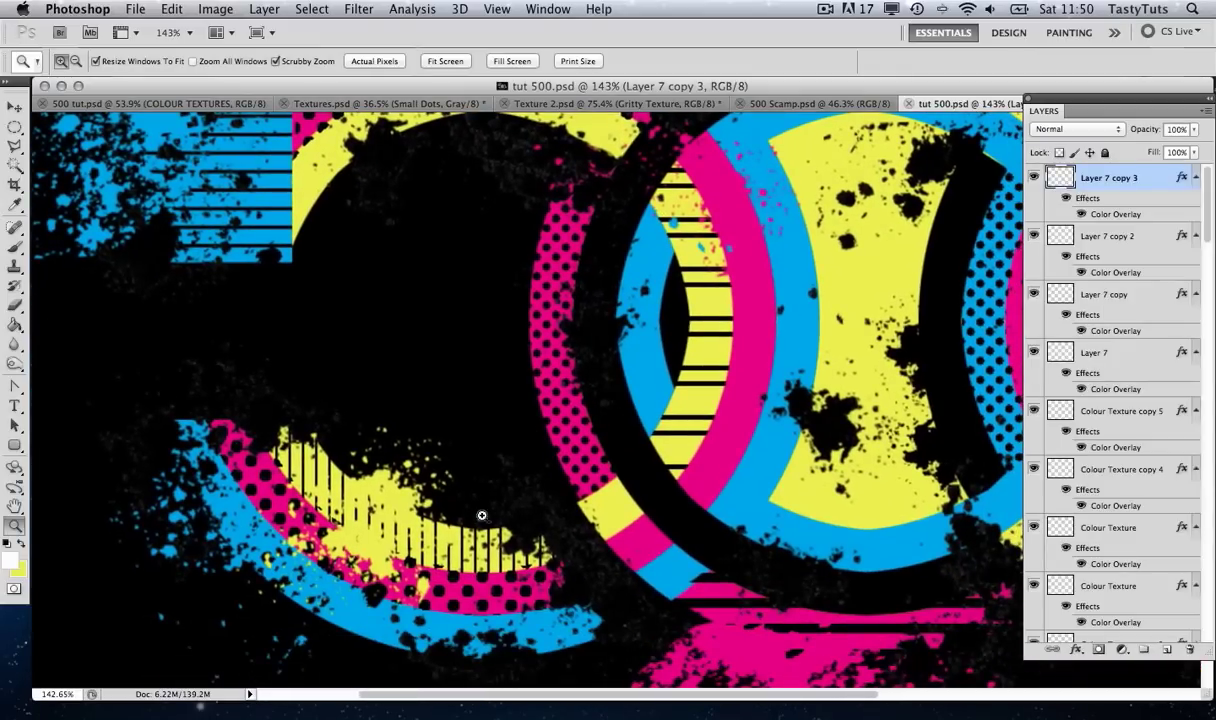
{"action": "left_click_drag", "start_coordinate": [678, 378], "coordinate": [615, 405]}
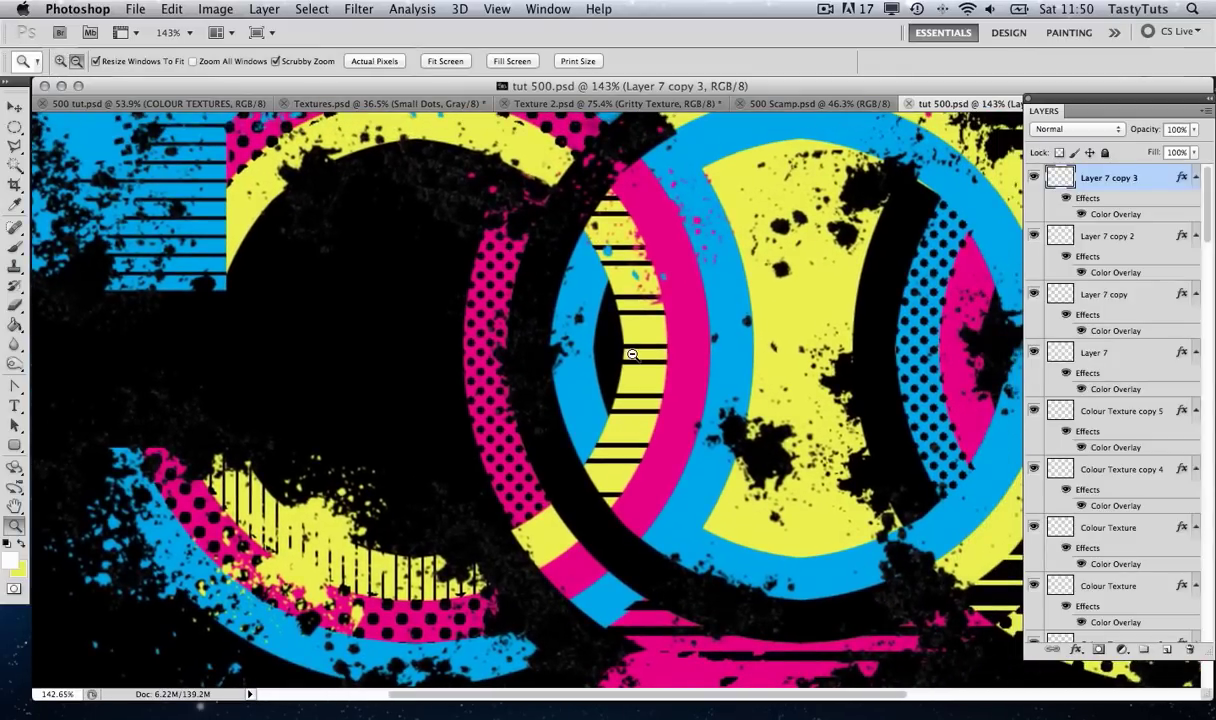
{"action": "left_click", "coordinate": [600, 342], "text": "alt"}
{"action": "left_click_drag", "start_coordinate": [744, 497], "coordinate": [484, 540]}
{"action": "left_click", "coordinate": [470, 320], "text": "alt"}
{"action": "left_click", "coordinate": [470, 320], "text": "alt"}
{"action": "left_click_drag", "start_coordinate": [519, 285], "coordinate": [563, 350]}
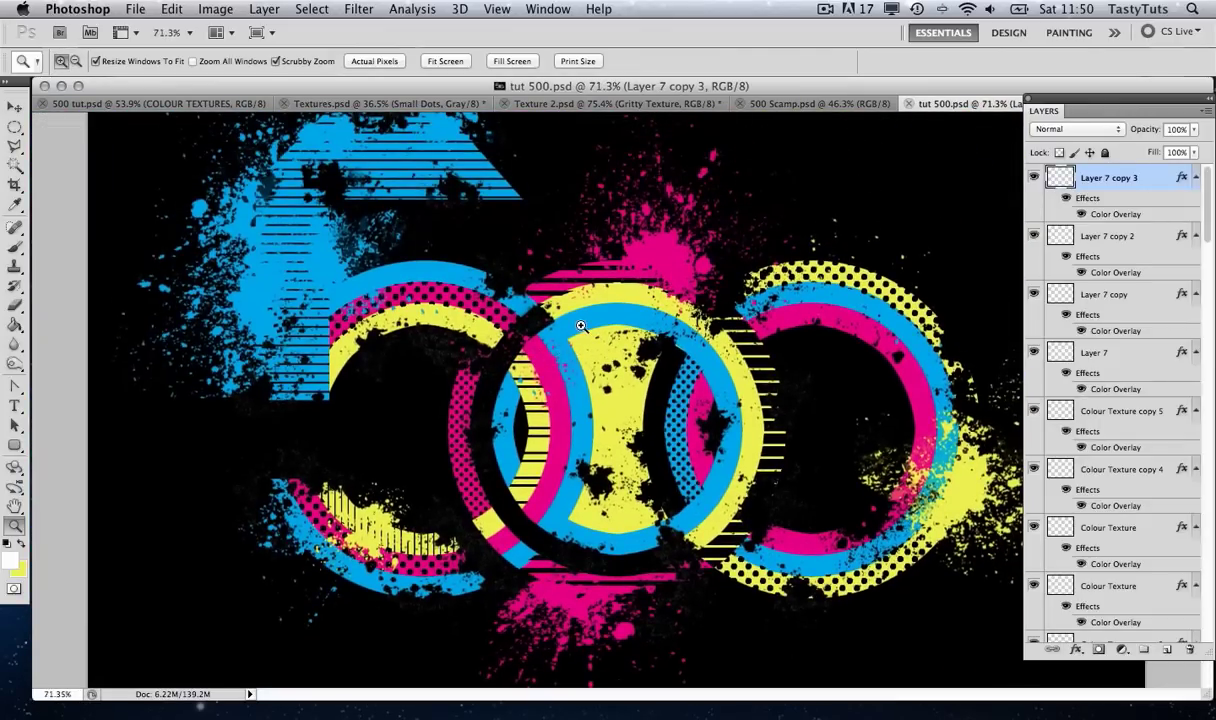
{"action": "left_click_drag", "start_coordinate": [573, 235], "coordinate": [575, 279]}
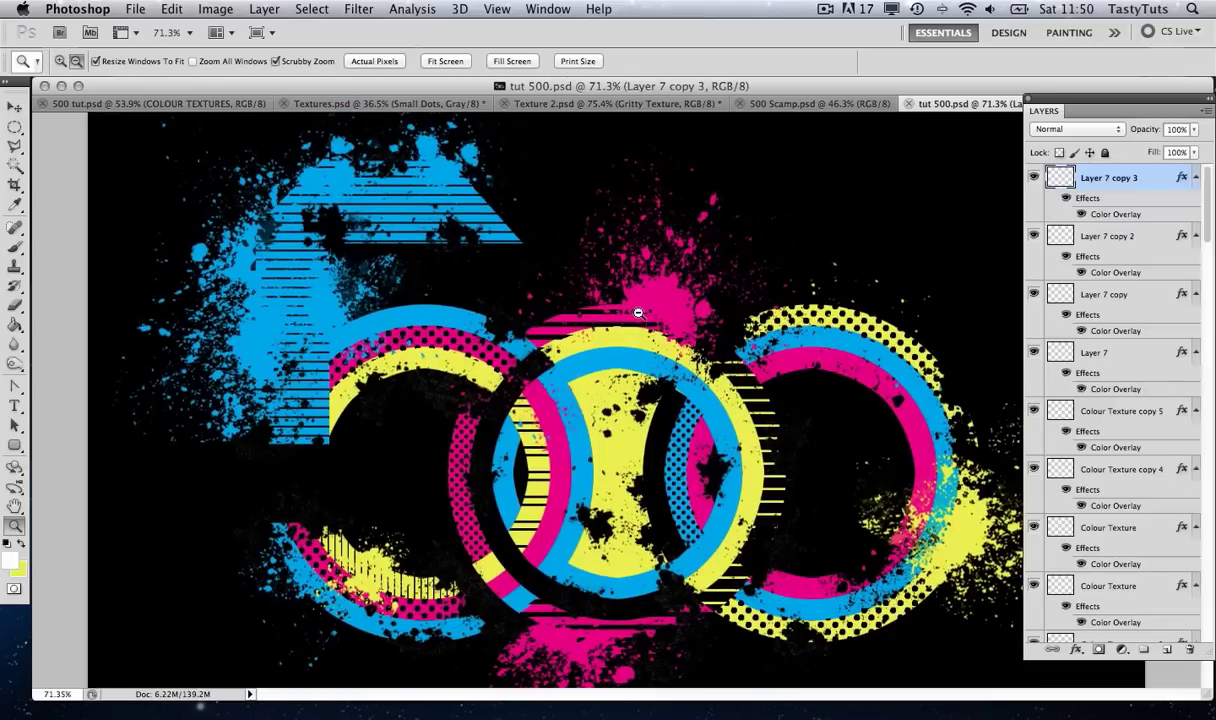
{"action": "left_click_drag", "start_coordinate": [585, 285], "coordinate": [681, 337]}
{"action": "left_click", "coordinate": [681, 337], "text": "alt"}
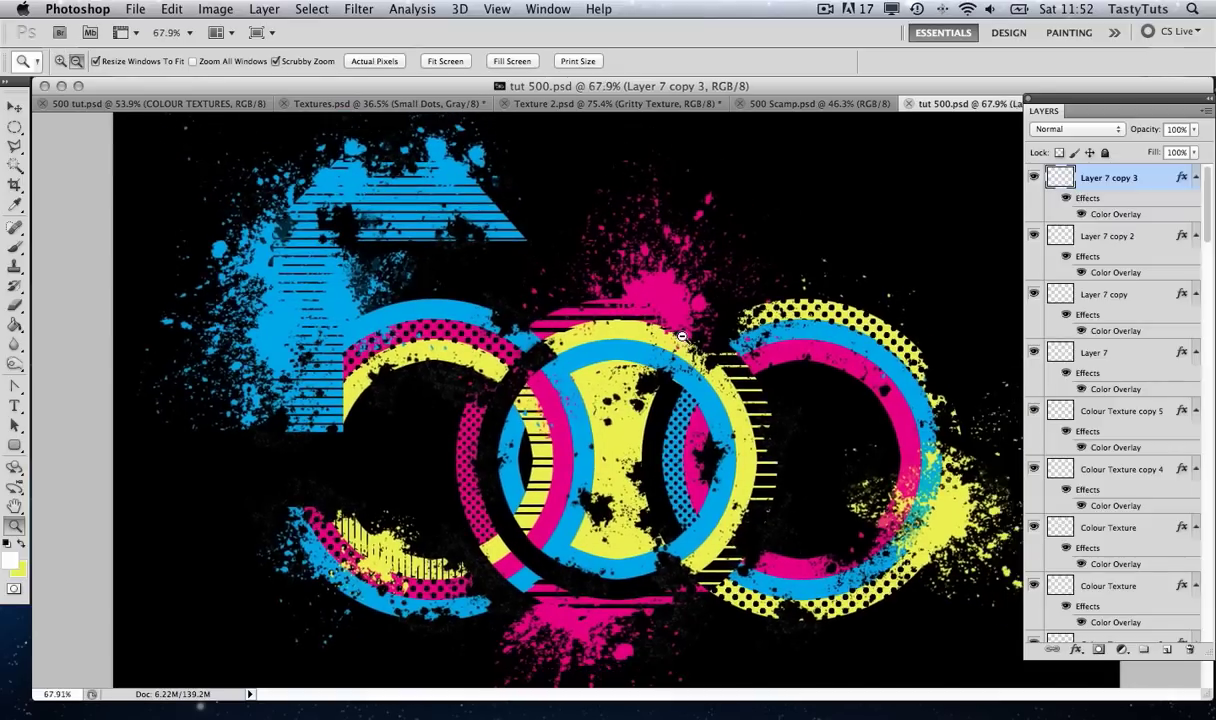
Group all the colour splatter layers from Layer 7 copy 3 down to Layer 6 copy and name the group COLOUR TEXTURES
{"action": "left_click", "coordinate": [681, 337], "text": "alt"}
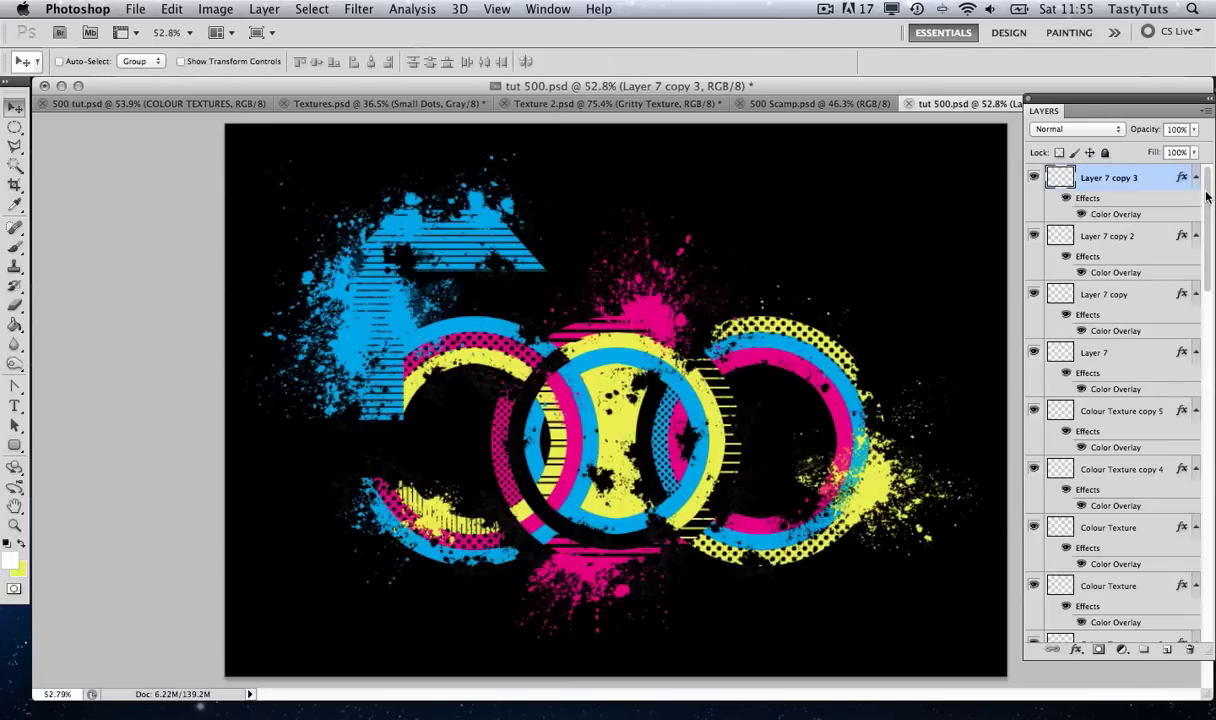
{"action": "mouse_move", "coordinate": [1207, 193]}
{"action": "left_mouse_down"}
{"action": "mouse_move", "coordinate": [1199, 558]}
{"action": "mouse_move", "coordinate": [1210, 178]}
{"action": "left_mouse_up"}
{"action": "scroll", "coordinate": [1149, 204], "scroll_direction": "down", "scroll_amount": 15}
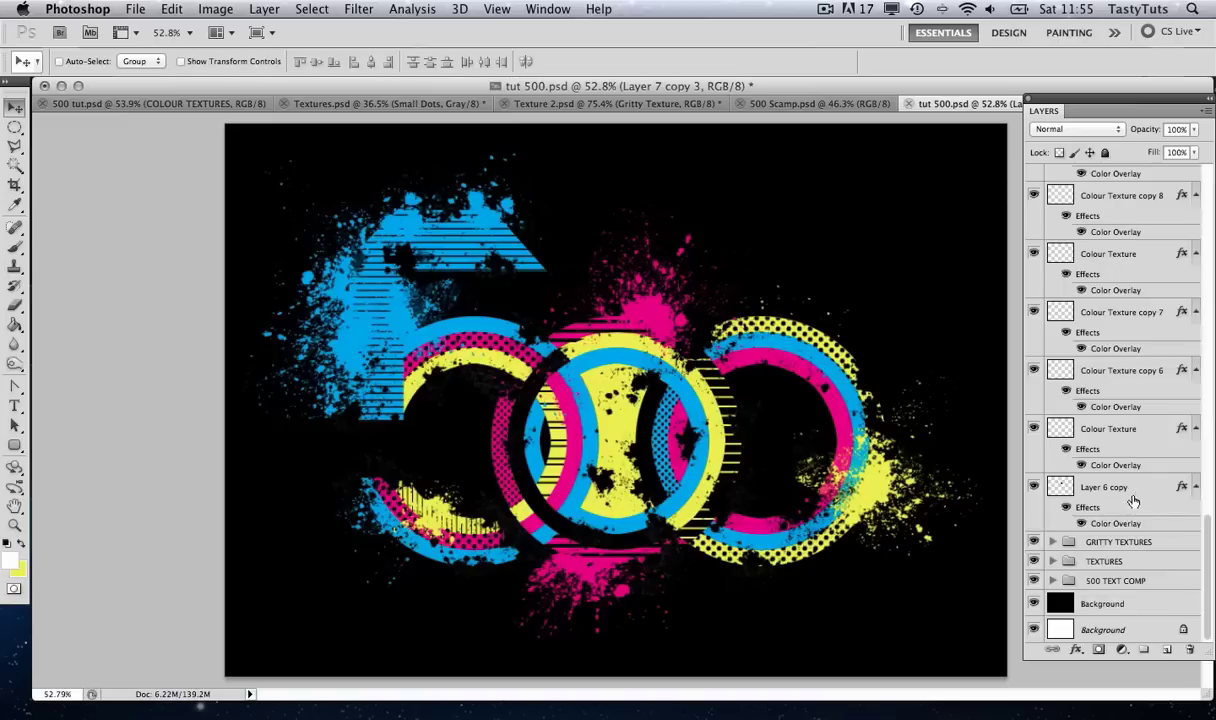
{"action": "left_click", "coordinate": [1141, 493], "text": "shift"}
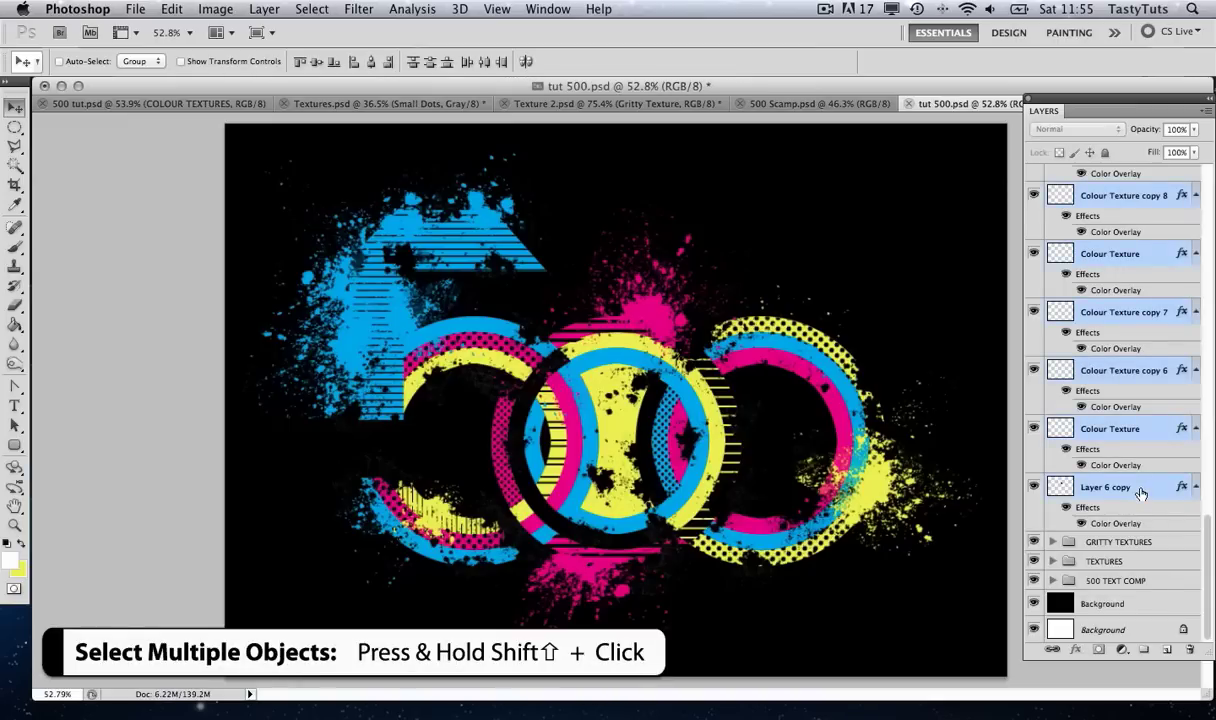
{"action": "key", "text": "super+g"}
{"action": "double_click", "coordinate": [1101, 176]}
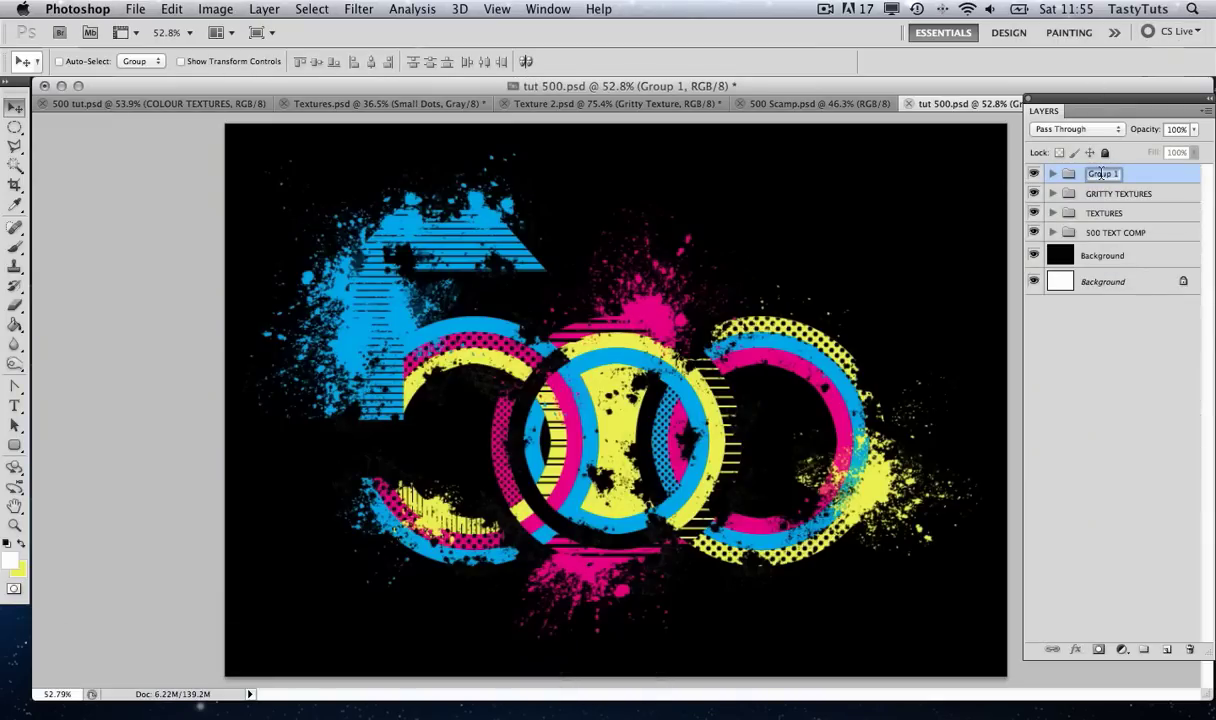
{"action": "type", "text": "COLOUR TEXTURES"}
{"action": "key", "text": "Return"}
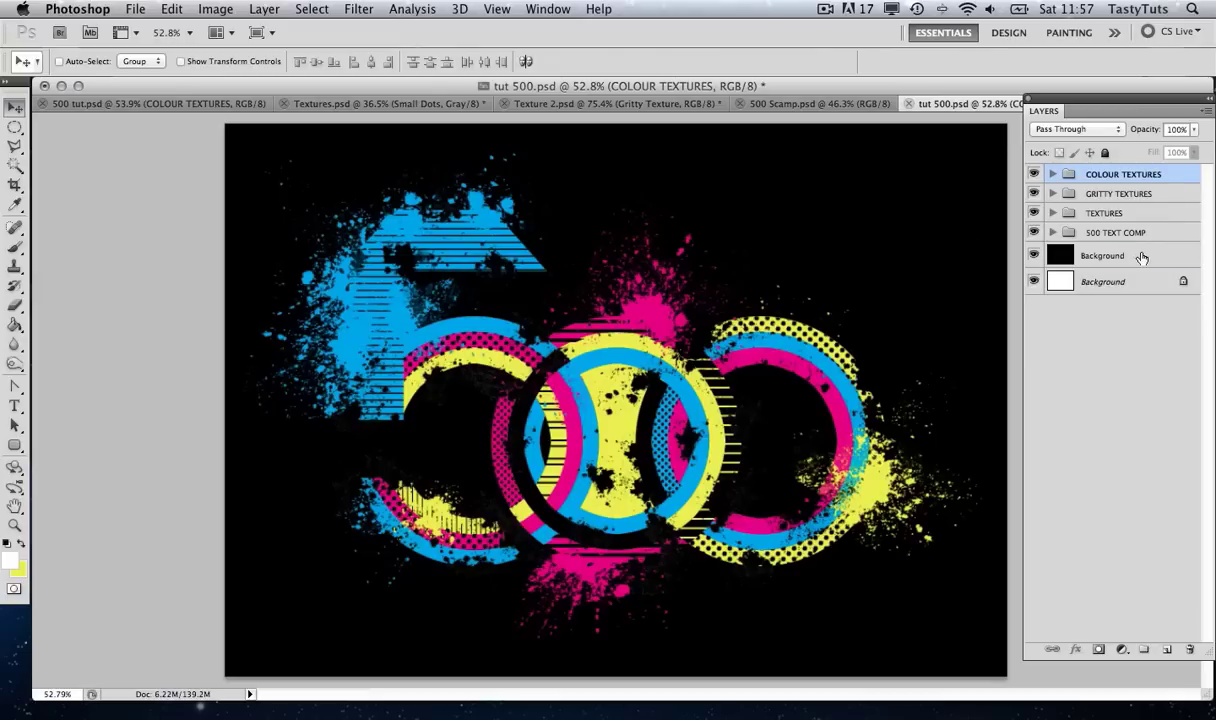
Add a 20 px Stroke layer style, positioned Inside, to the black Background layer
{"action": "left_click", "coordinate": [1074, 250]}
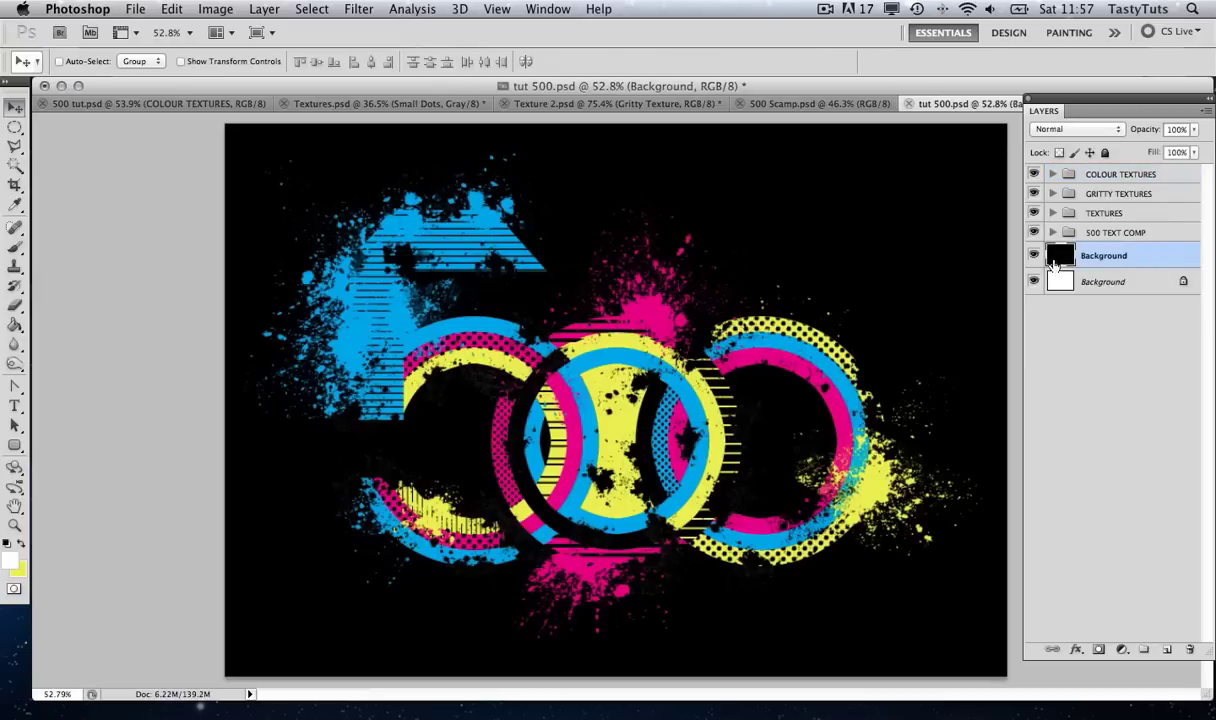
{"action": "key", "text": "h"}
{"action": "double_click", "coordinate": [1154, 259]}
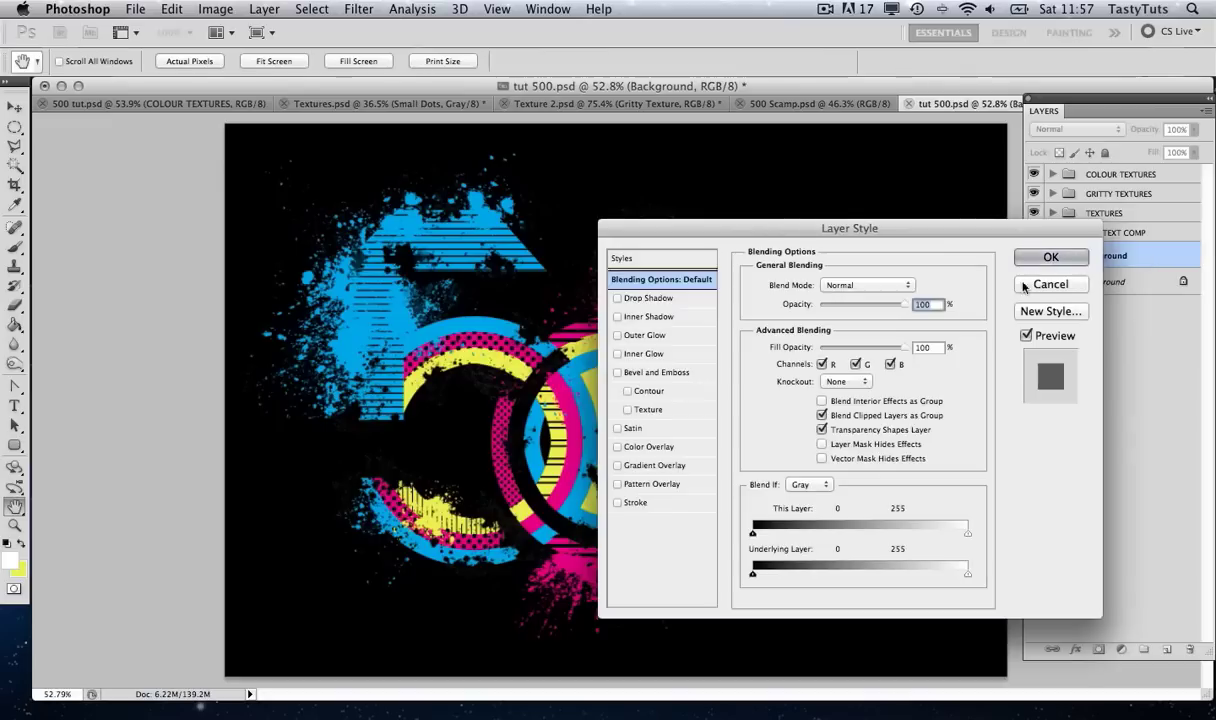
{"action": "left_click", "coordinate": [646, 503]}
{"action": "type", "text": "20"}
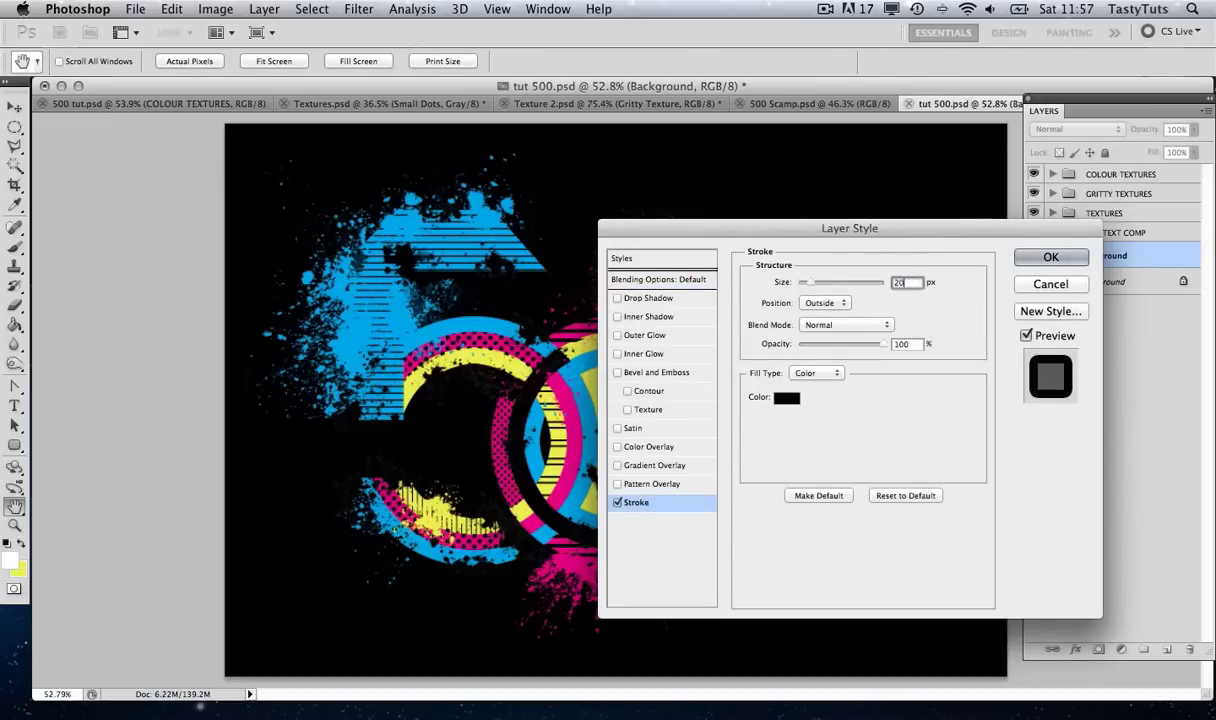
{"action": "left_click", "coordinate": [822, 303]}
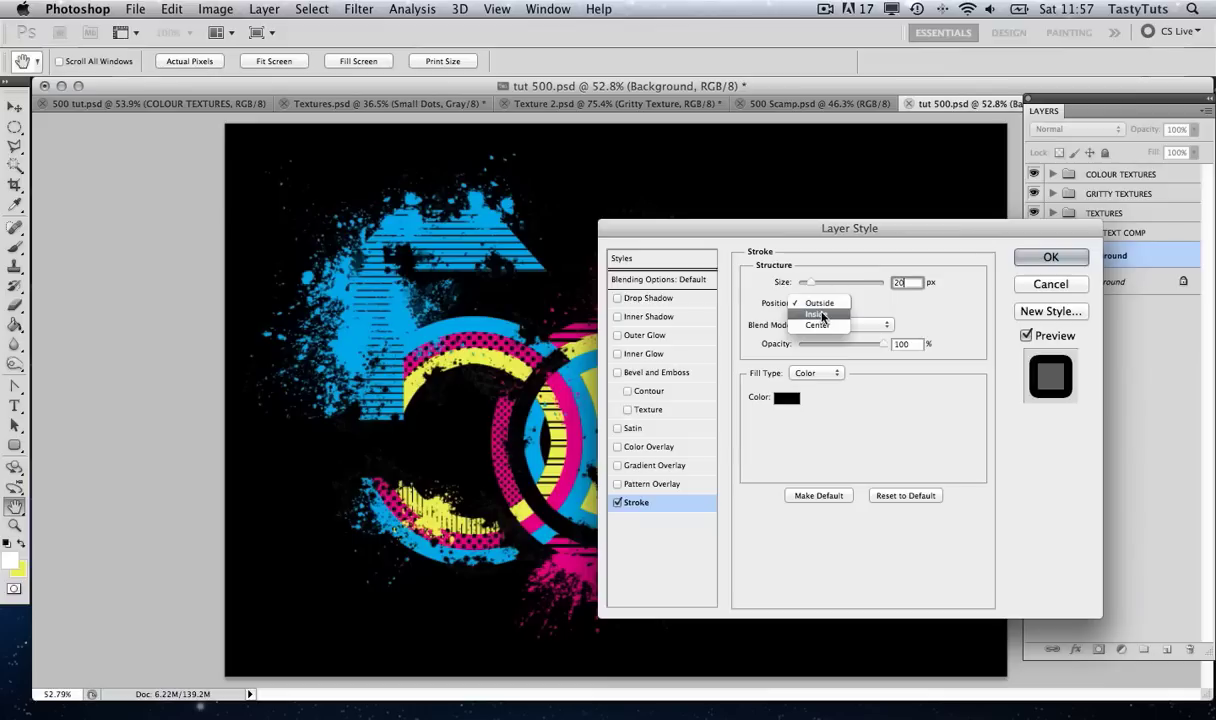
{"action": "left_click", "coordinate": [822, 316]}
Colour the background's stroke with the artwork's yellow, #f0f205, and display the framed artwork in full-screen mode
{"action": "left_click", "coordinate": [782, 397]}
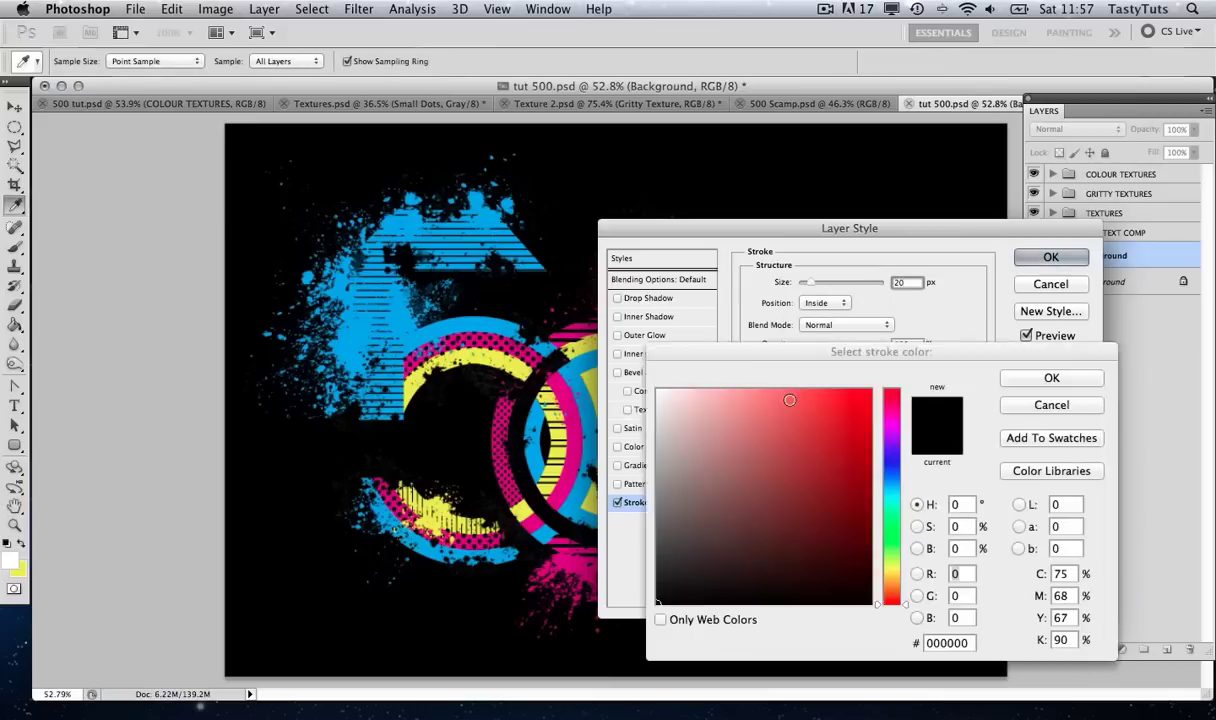
{"action": "left_click", "coordinate": [490, 345]}
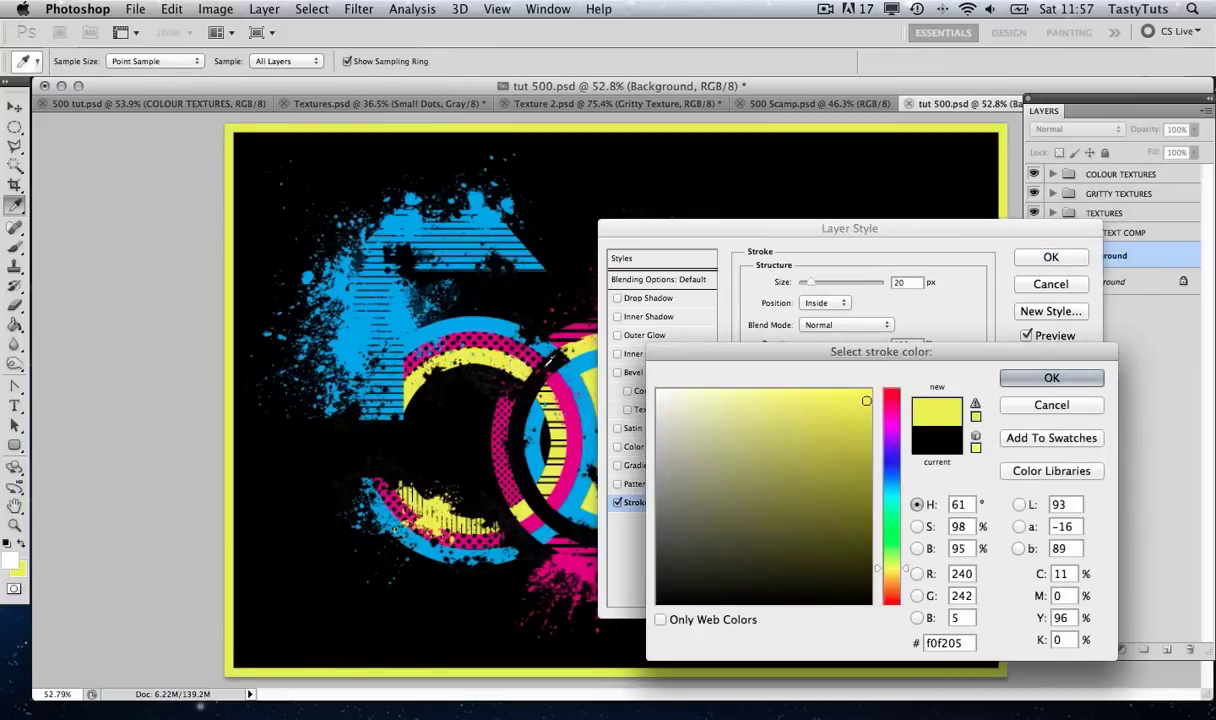
{"action": "left_click", "coordinate": [1052, 377]}
{"action": "left_click", "coordinate": [1051, 257]}
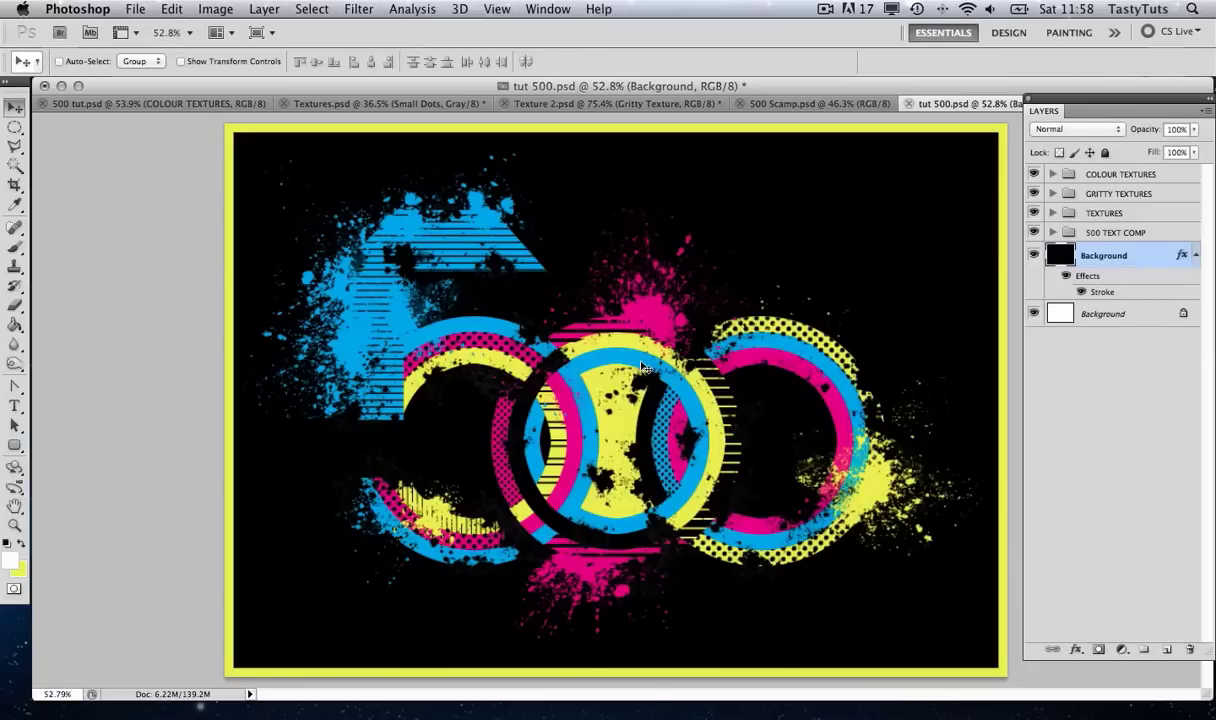
{"action": "key", "text": "f"}
{"action": "key", "text": "f"}
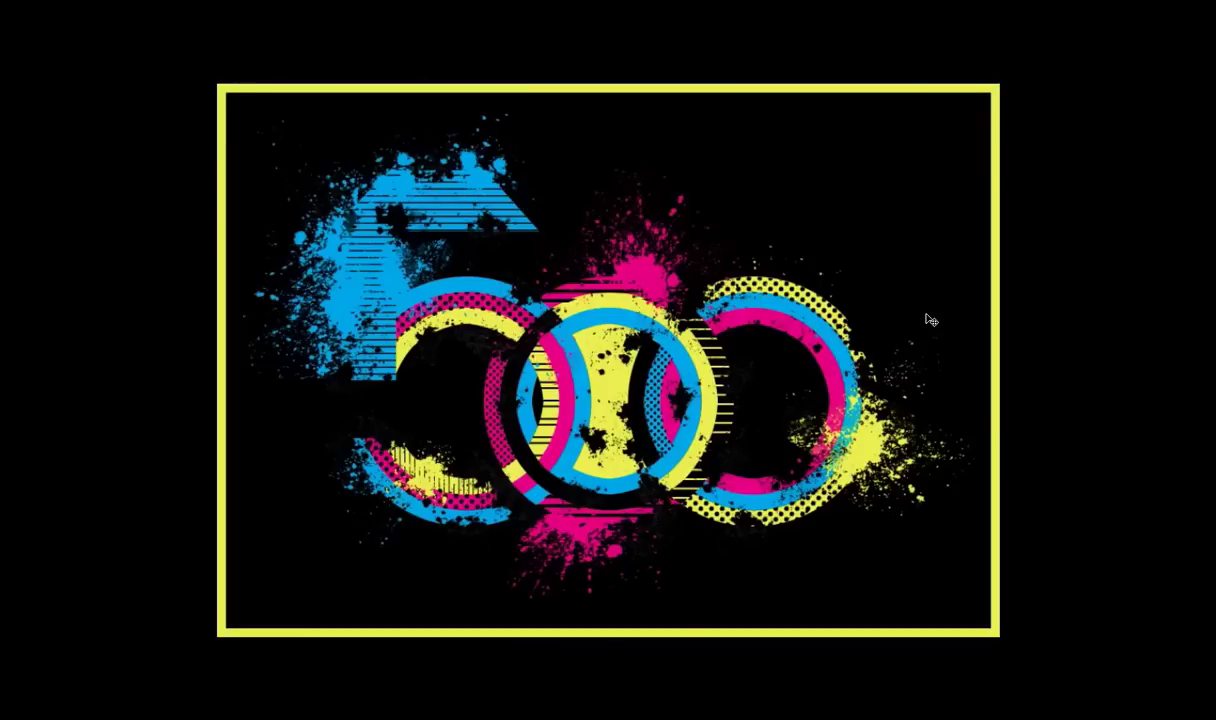